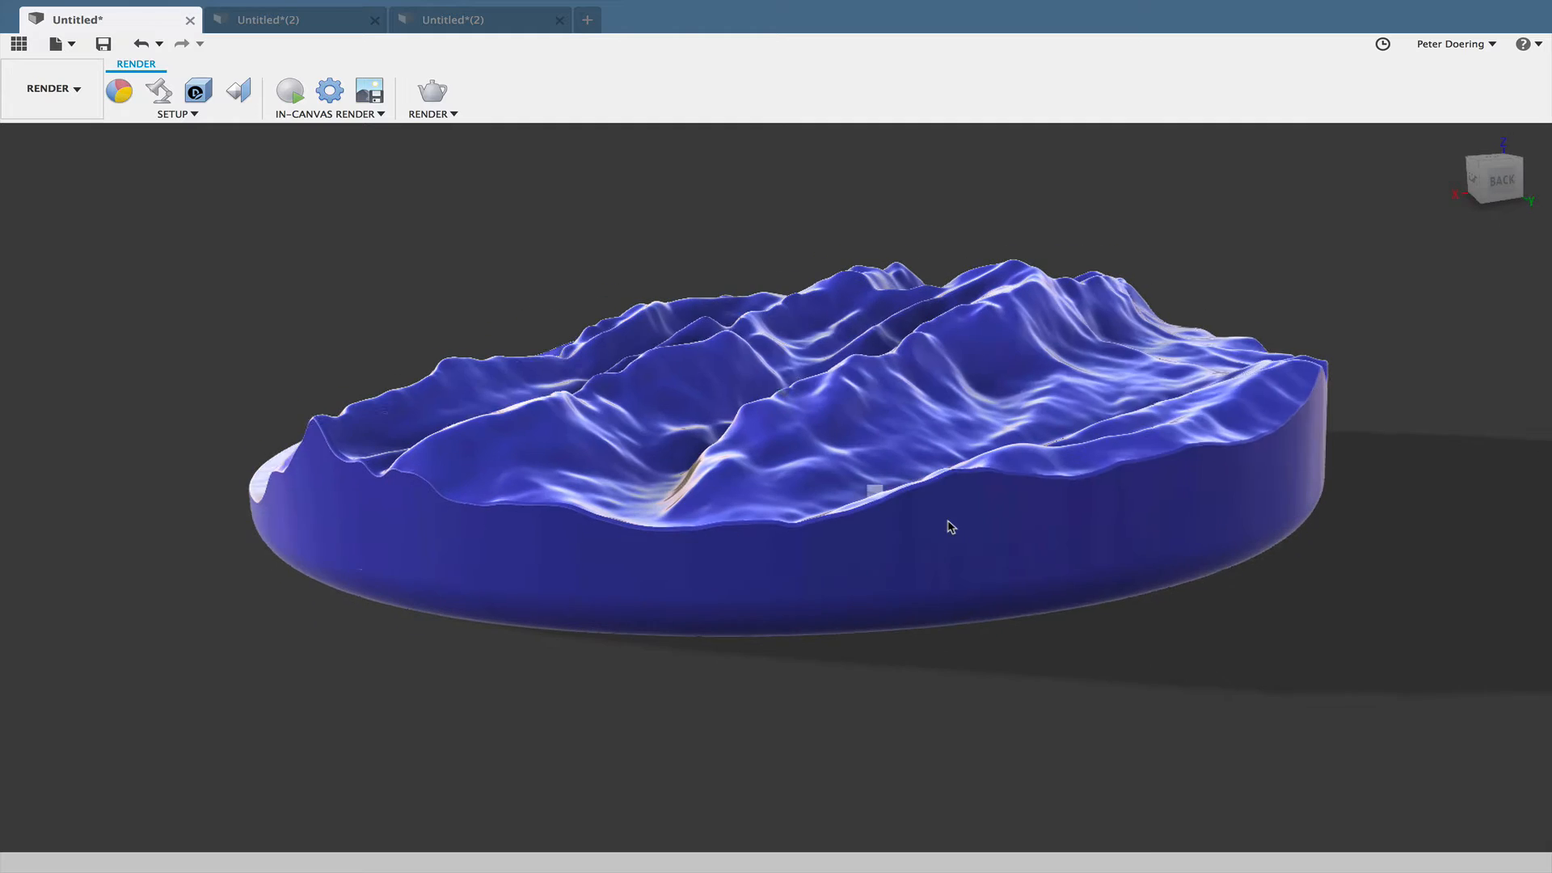
# - Examine the rendered round blue terrain model and the gold head bust from several angles in their open documents
pyautogui.rightClick(1040, 660)
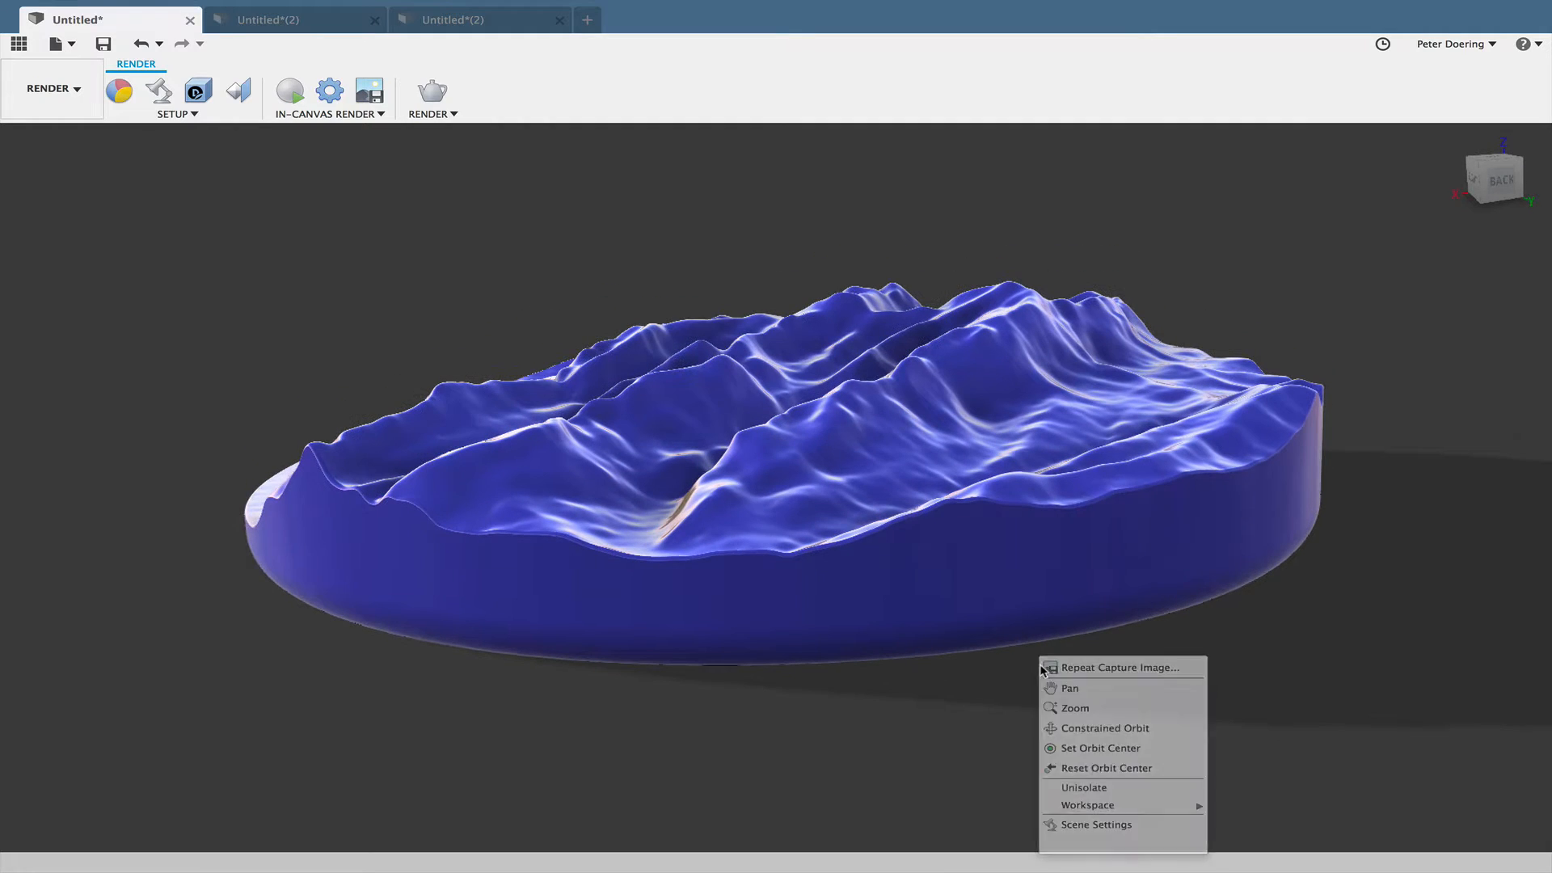
pyautogui.keyDown('shift'); pyautogui.moveTo(1040, 660); pyautogui.dragTo(972, 668, button='middle'); pyautogui.keyUp('shift')
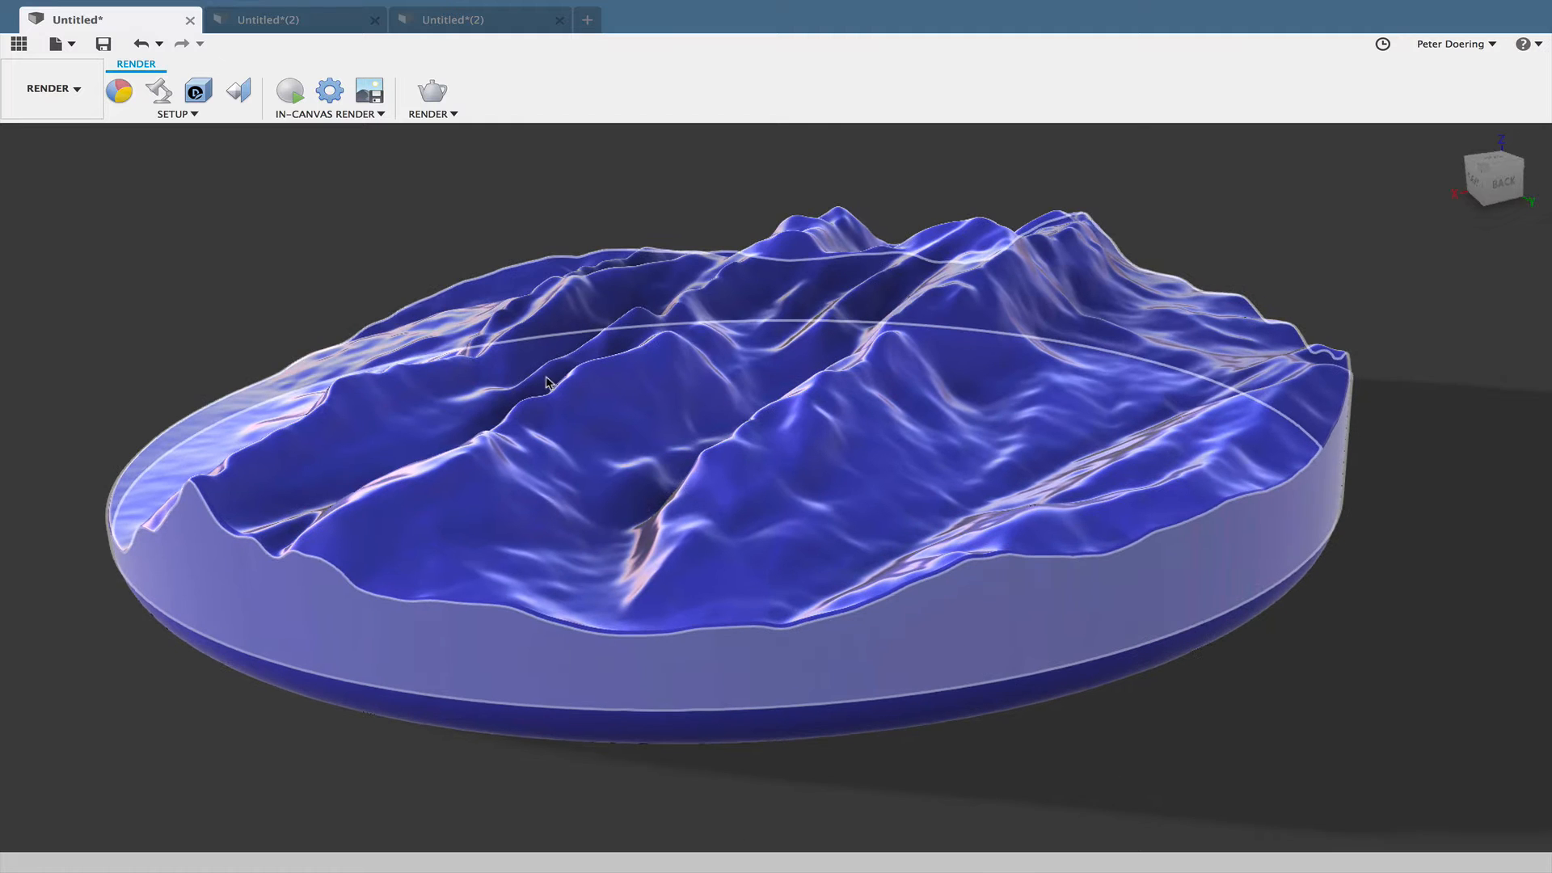
pyautogui.click(312, 25)
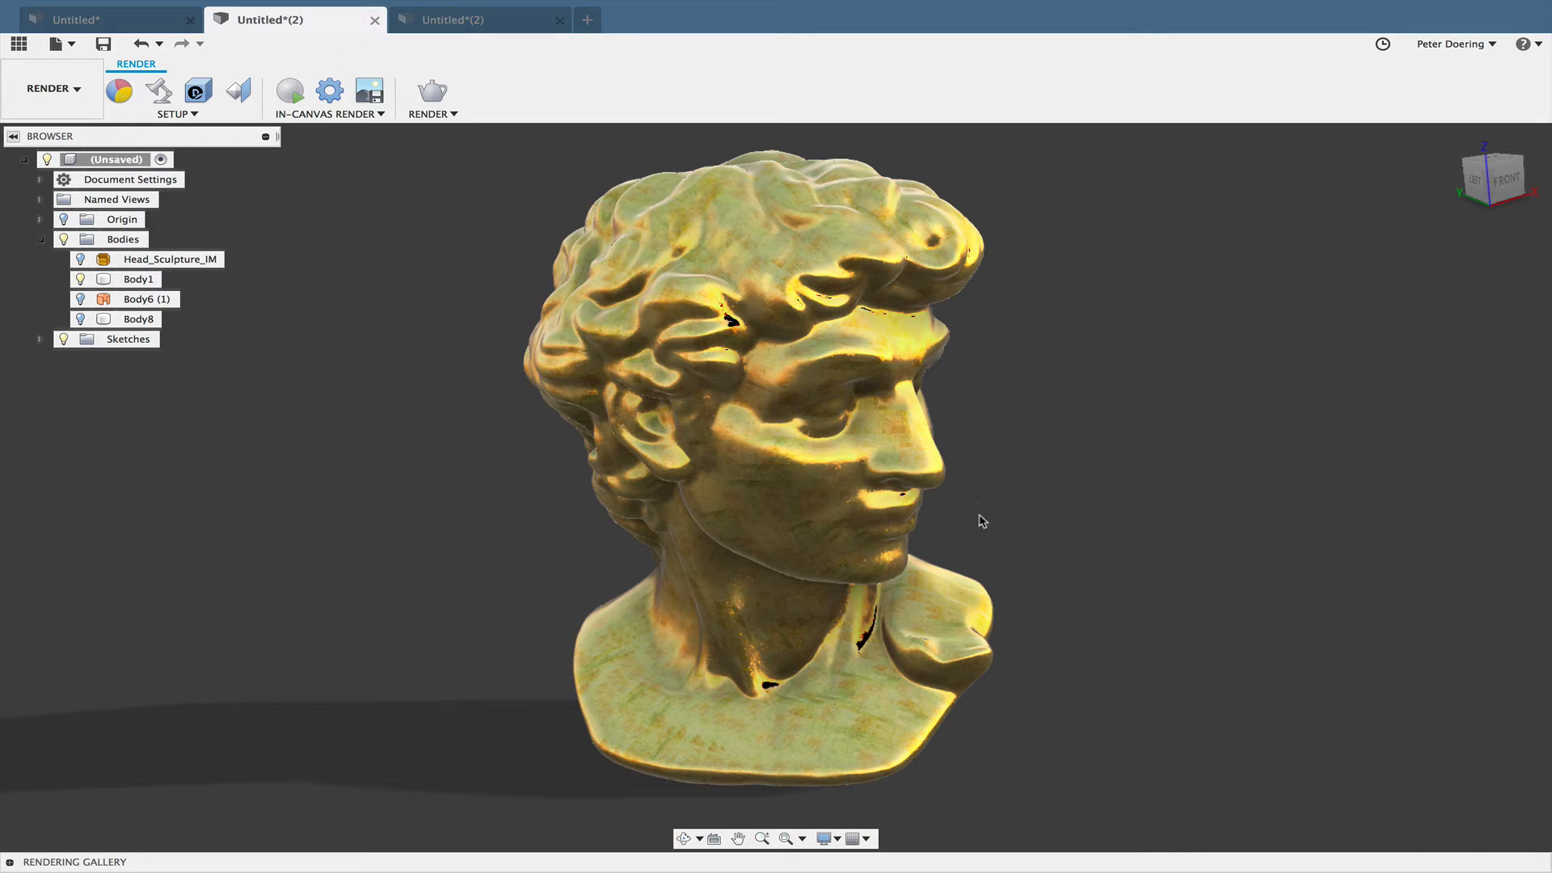
pyautogui.keyDown('shift'); pyautogui.moveTo(808, 485); pyautogui.dragTo(752, 482, button='middle'); pyautogui.keyUp('shift')
pyautogui.keyDown('shift'); pyautogui.moveTo(904, 482); pyautogui.dragTo(958, 522, button='middle'); pyautogui.keyUp('shift')
pyautogui.scroll(8, 852, 486)
pyautogui.scroll(-10, 995, 493)
pyautogui.scroll(-5, 986, 521)
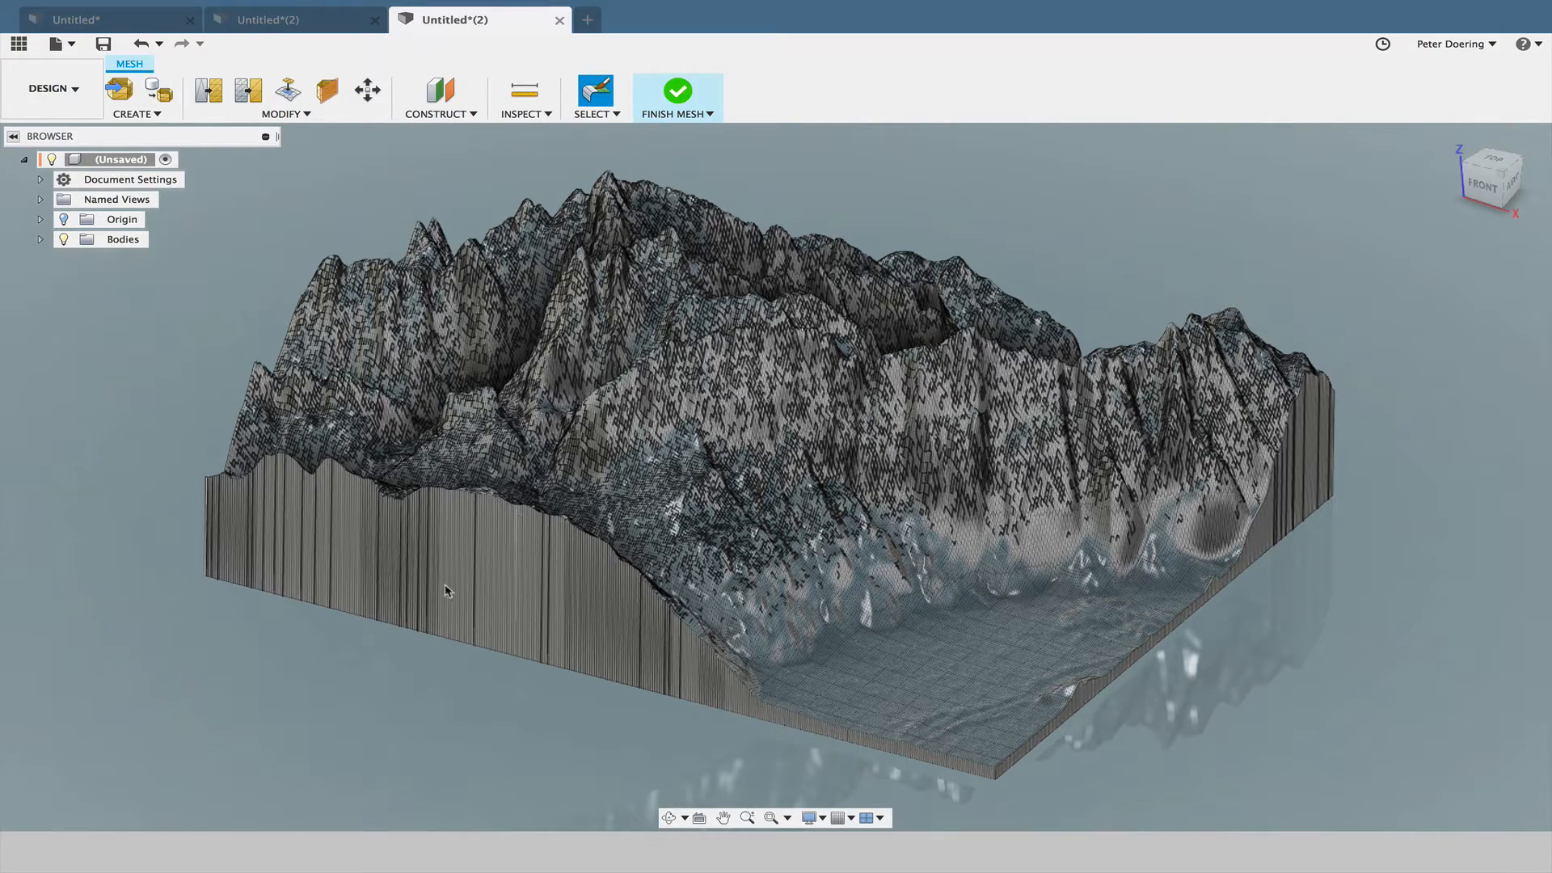
# - Review the mesh modification commands available for the square mountain terrain mesh
pyautogui.keyDown('shift'); pyautogui.moveTo(381, 706); pyautogui.dragTo(462, 710, button='middle'); pyautogui.keyUp('shift')
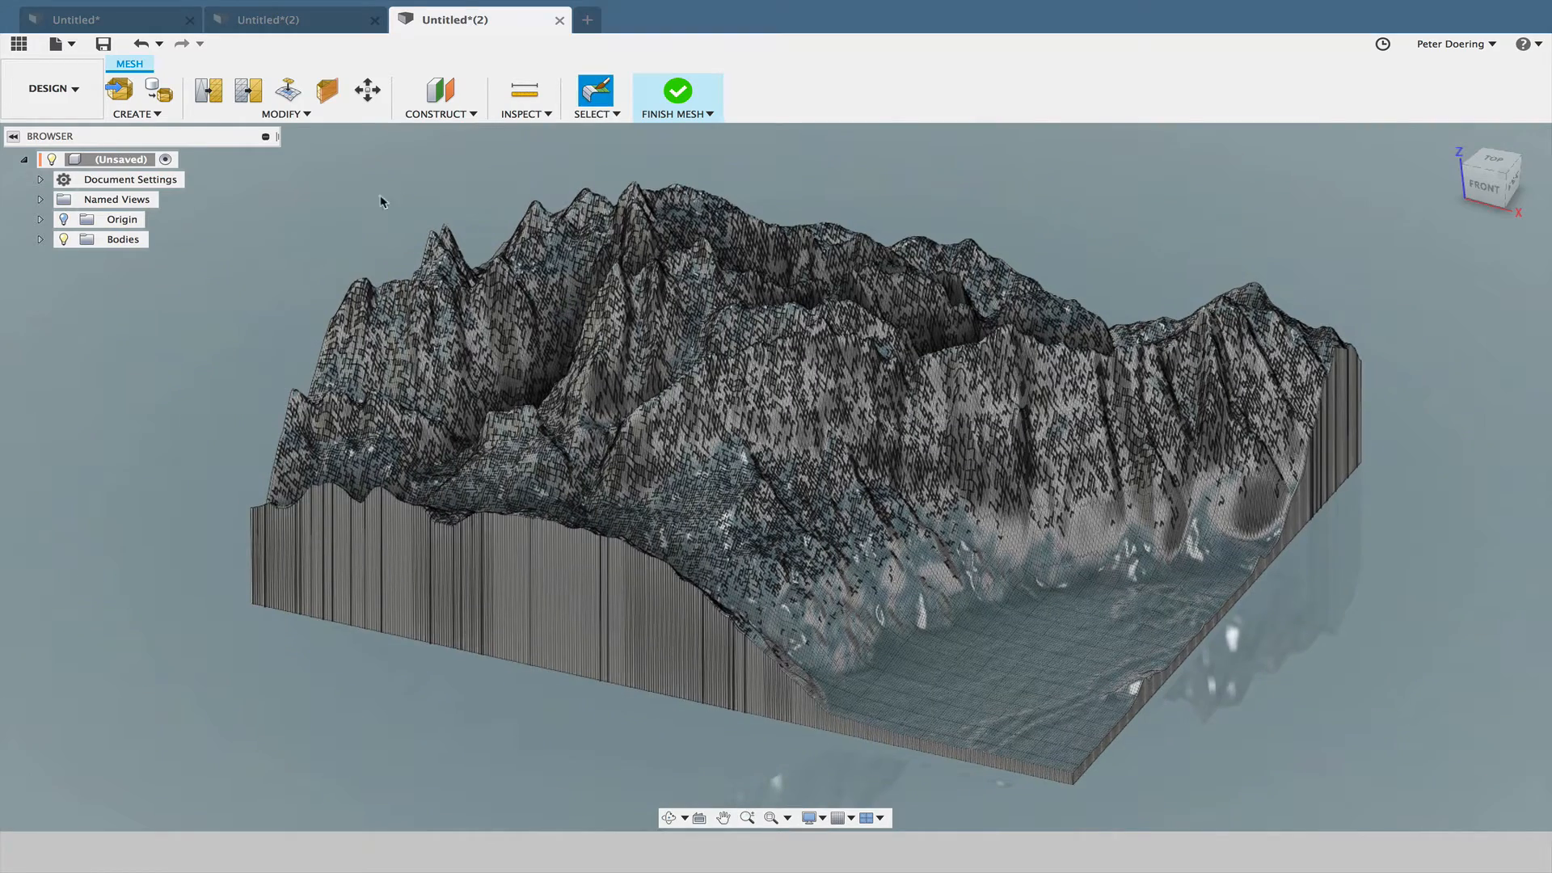
pyautogui.keyDown('shift'); pyautogui.moveTo(380, 202); pyautogui.dragTo(353, 224, button='middle'); pyautogui.keyUp('shift')
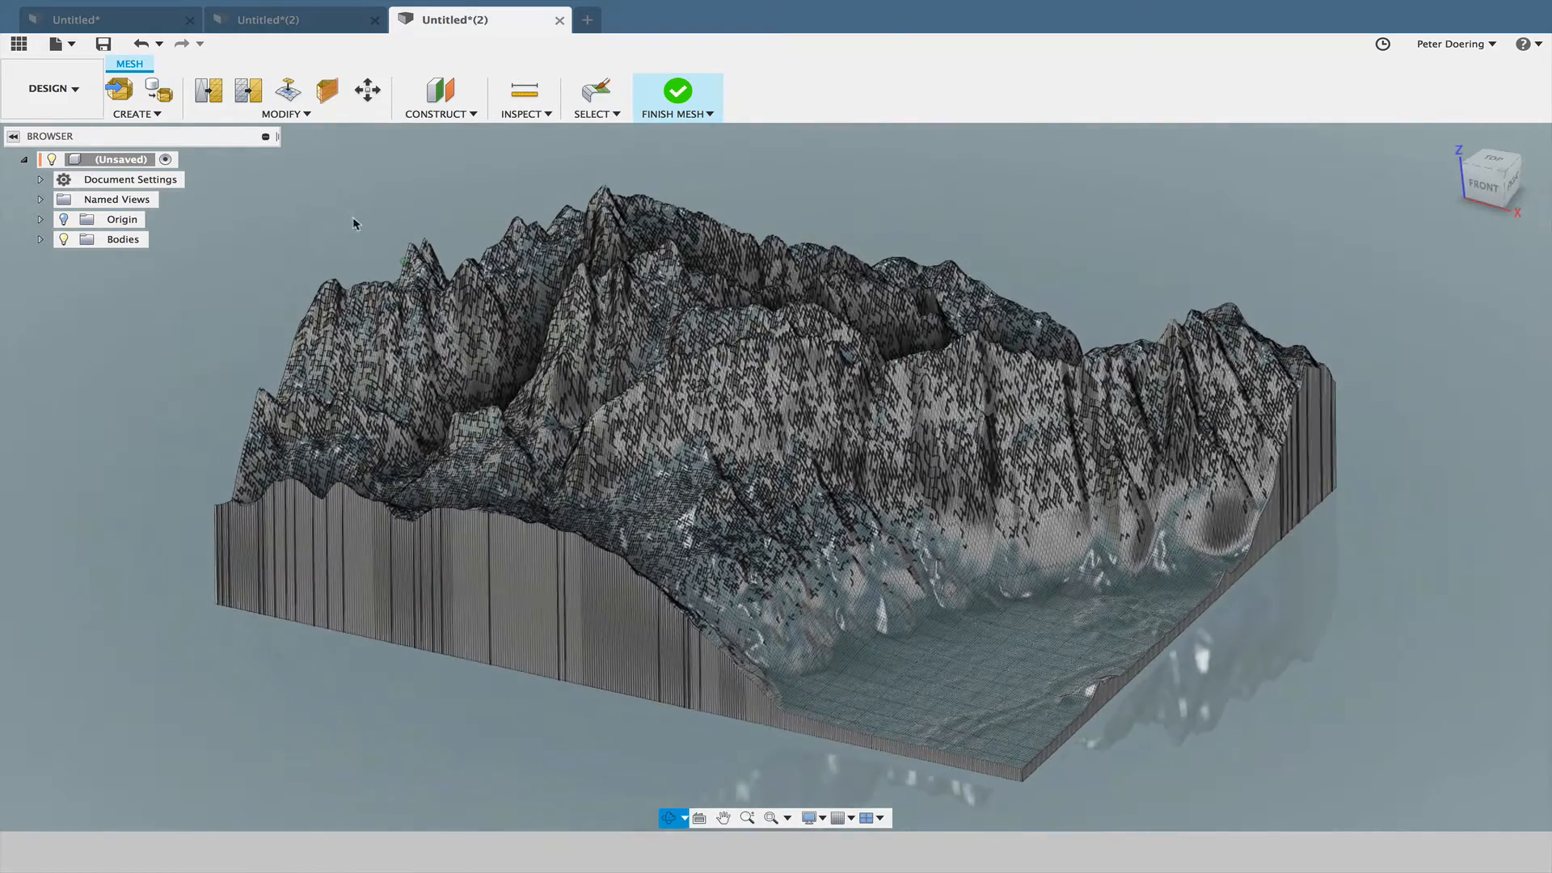
pyautogui.click(283, 114)
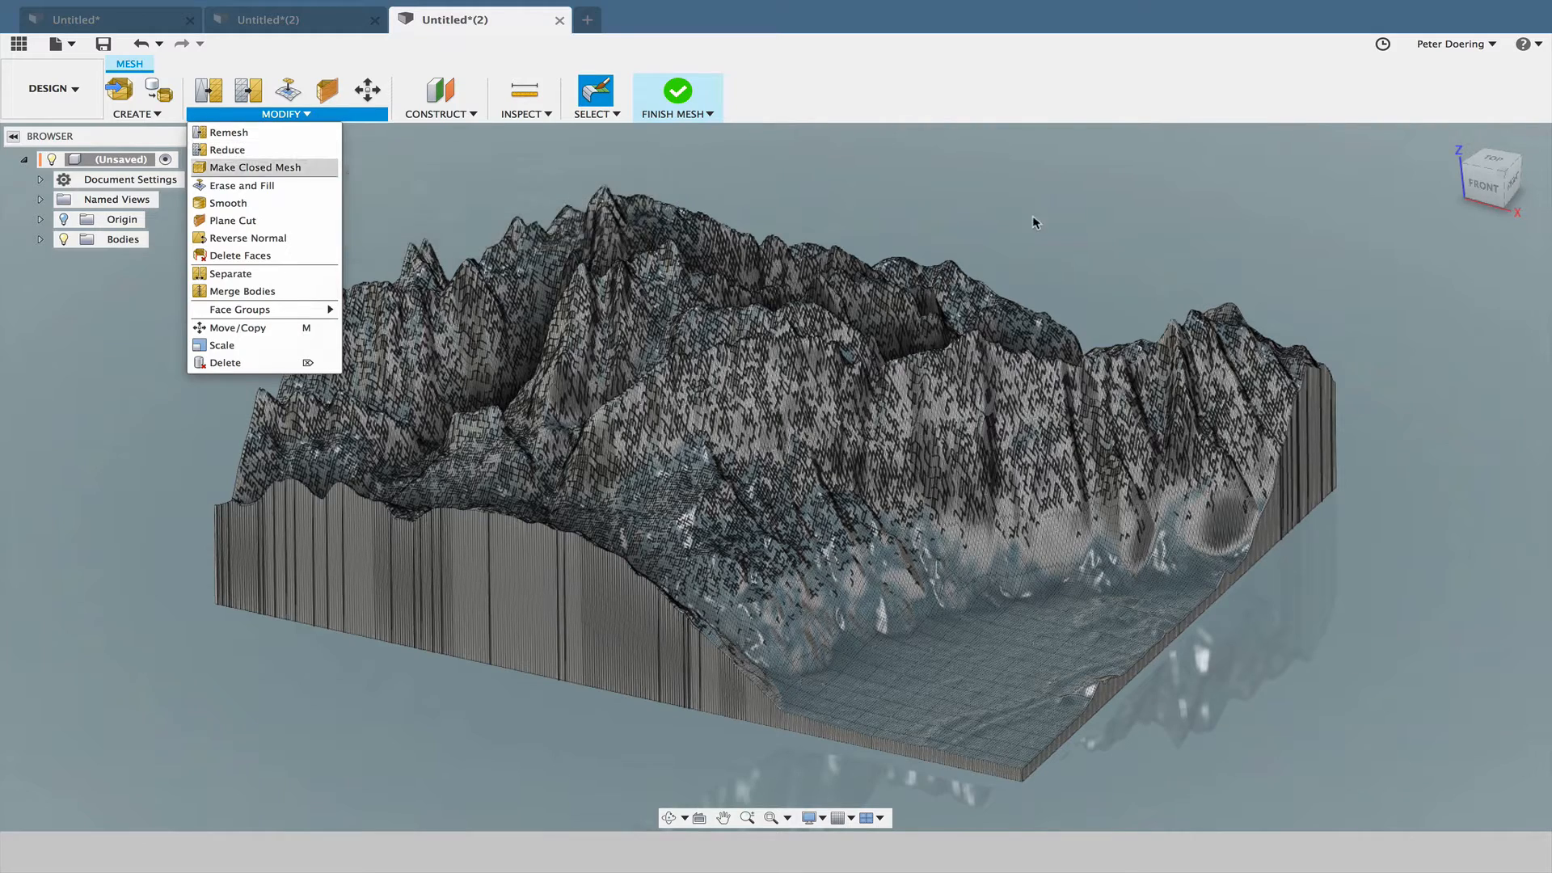
pyautogui.click(1053, 230)
pyautogui.moveTo(1054, 231)
pyautogui.keyDown('shift'); pyautogui.mouseDown(button='middle')
pyautogui.moveTo(1053, 246)
pyautogui.moveTo(1066, 228)
pyautogui.mouseUp(button='middle'); pyautogui.keyUp('shift')
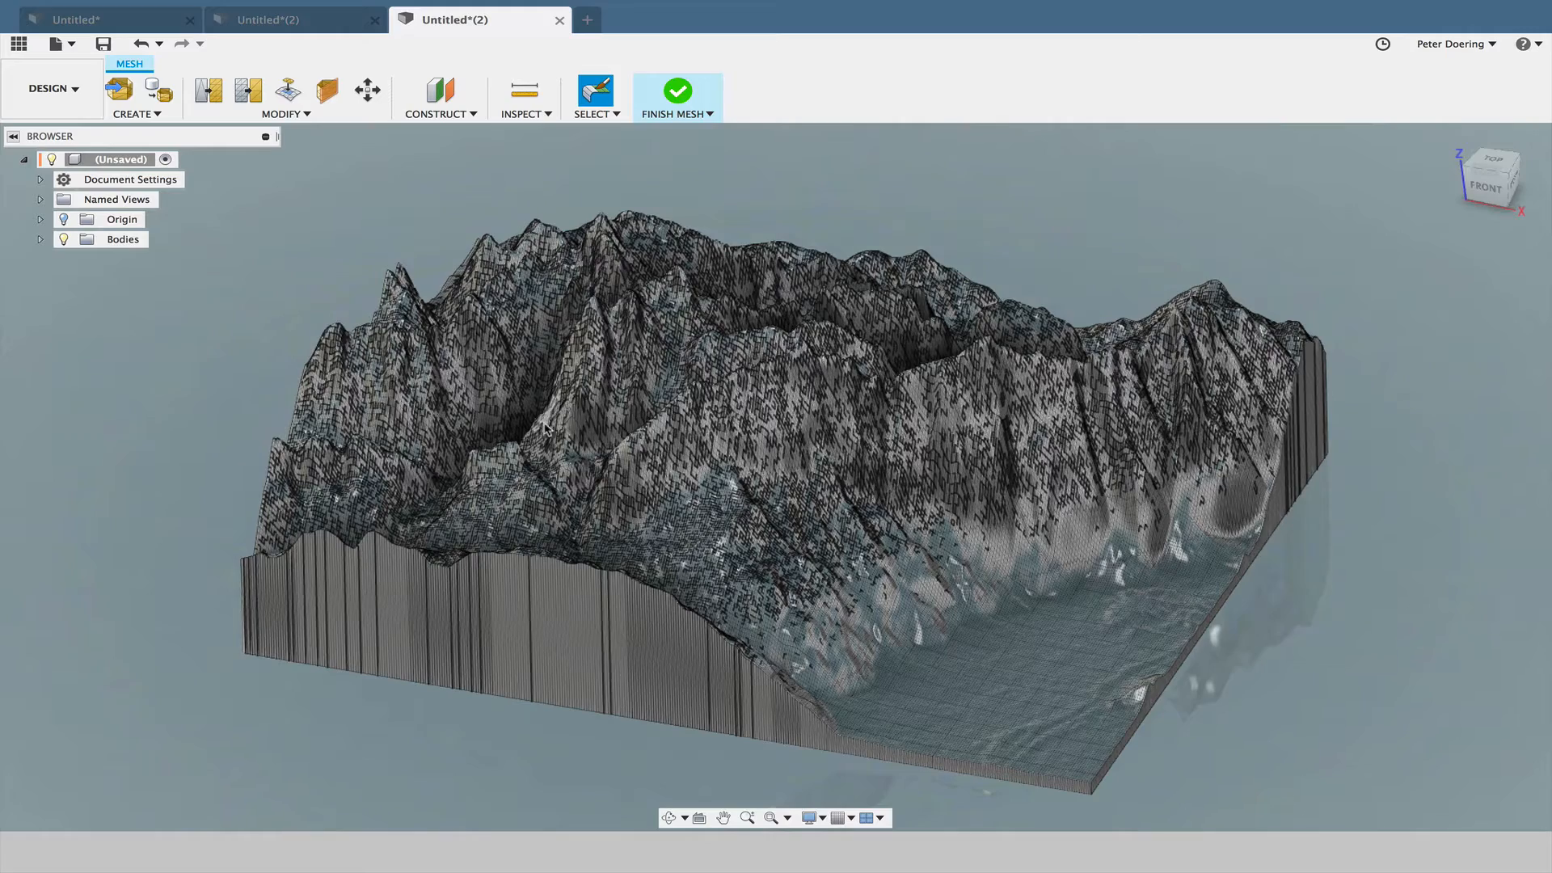
# - Inspect the terrain mesh's dense facets and its side walls up close and from several angles
pyautogui.moveTo(752, 408)
pyautogui.keyDown('shift'); pyautogui.mouseDown(button='middle')
pyautogui.moveTo(703, 416)
pyautogui.moveTo(740, 422)
pyautogui.moveTo(726, 417)
pyautogui.mouseUp(button='middle'); pyautogui.keyUp('shift')
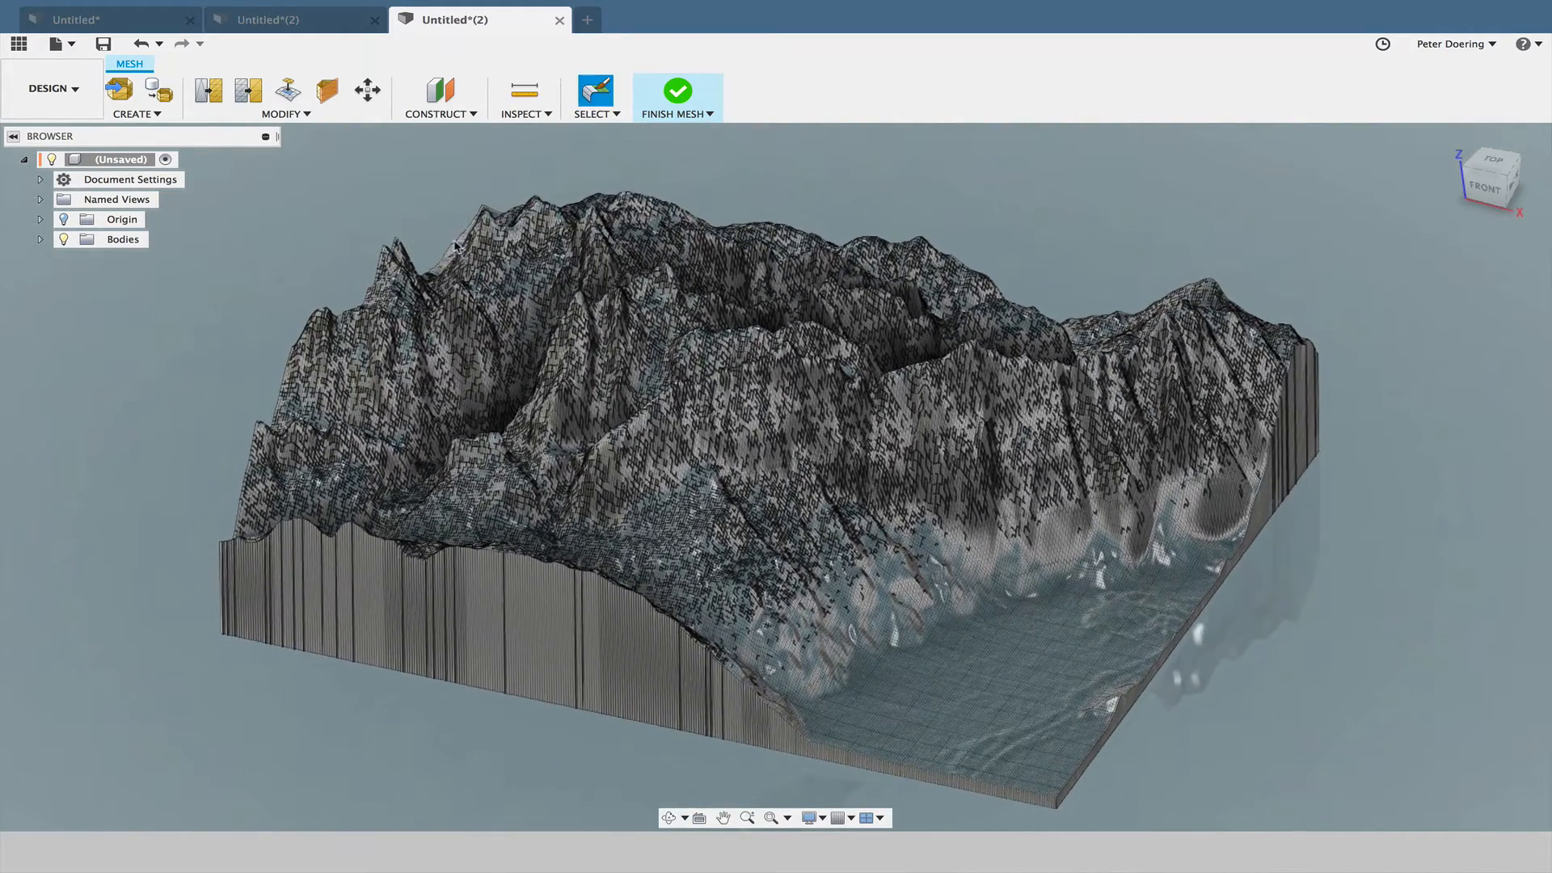
pyautogui.scroll(8, 734, 424)
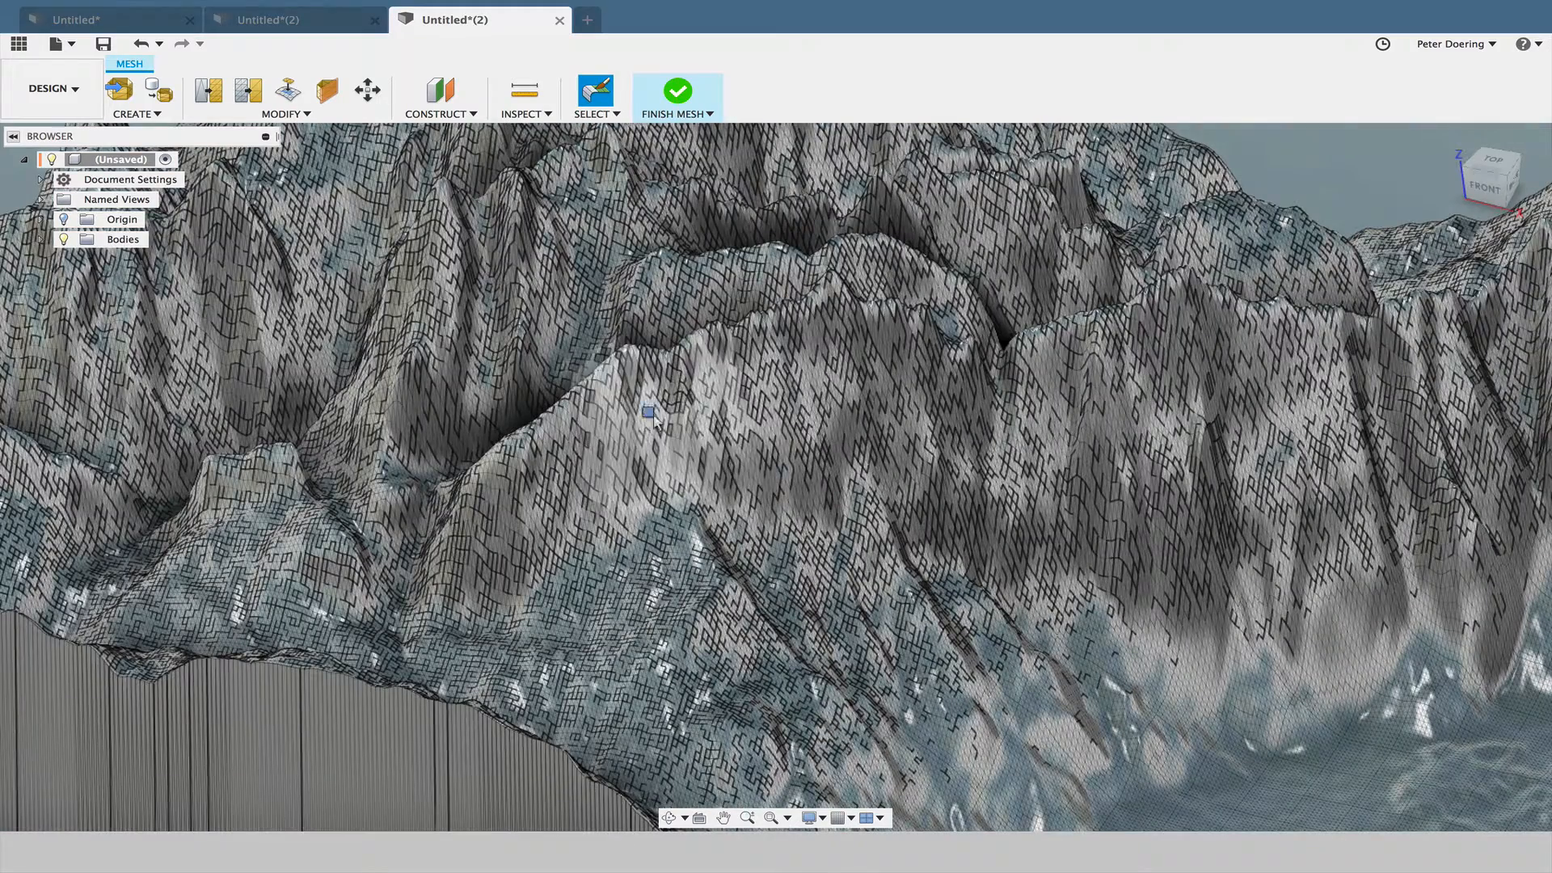
pyautogui.moveTo(653, 414)
pyautogui.mouseDown()
pyautogui.moveTo(751, 453)
pyautogui.moveTo(646, 518)
pyautogui.moveTo(877, 534)
pyautogui.mouseUp()
pyautogui.moveTo(916, 414)
pyautogui.mouseDown()
pyautogui.moveTo(872, 323)
pyautogui.moveTo(962, 300)
pyautogui.moveTo(760, 396)
pyautogui.mouseUp()
pyautogui.scroll(-10, 641, 436)
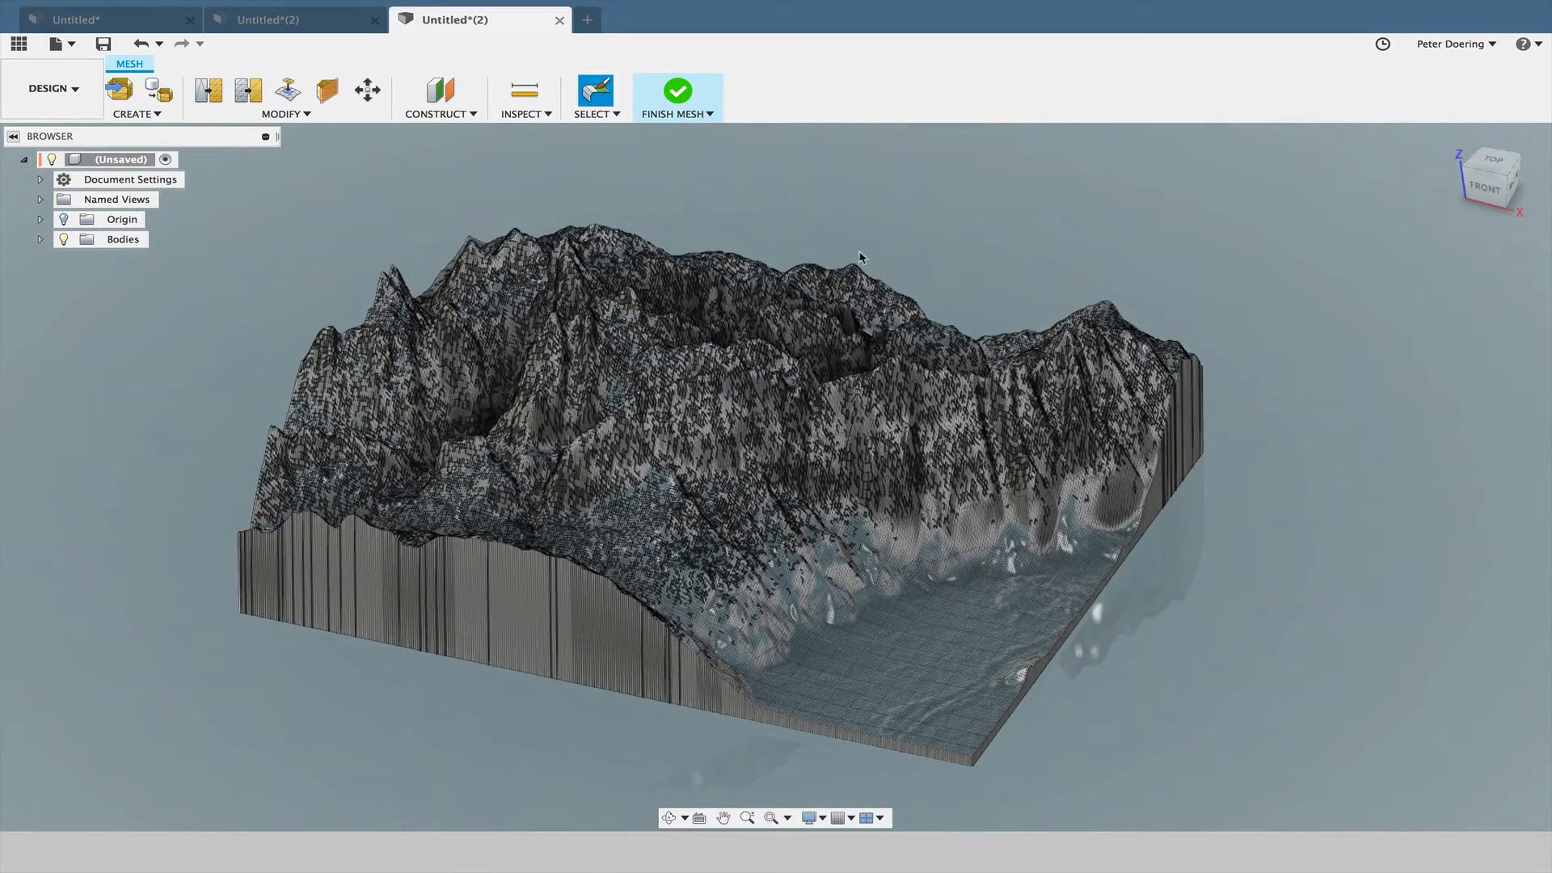
pyautogui.moveTo(862, 250); pyautogui.dragTo(898, 259, button='middle')
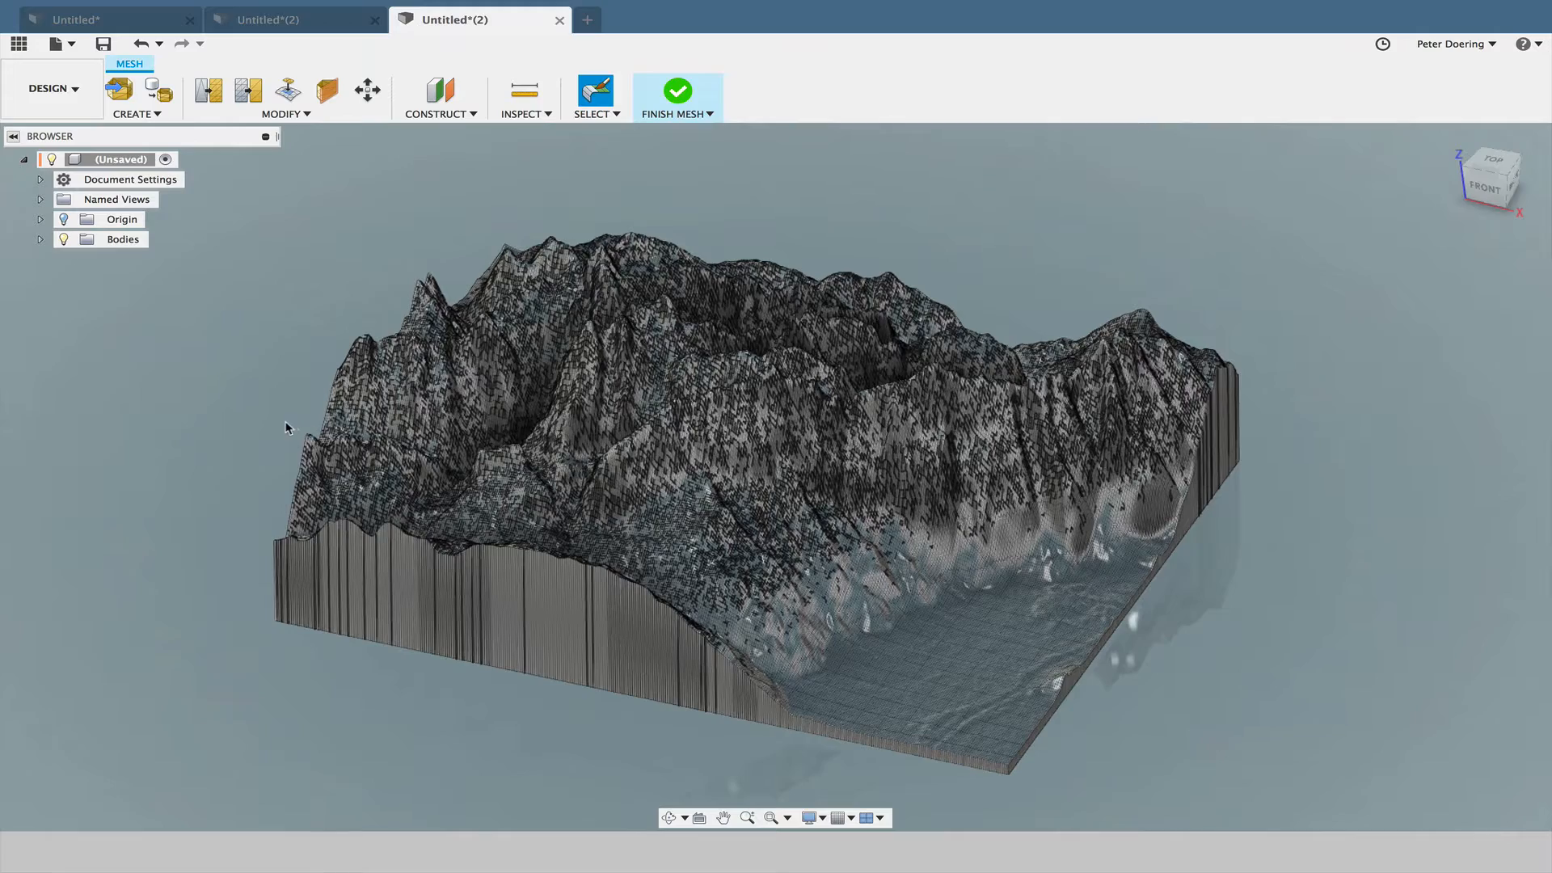
pyautogui.scroll(3, 284, 428)
pyautogui.keyDown('shift'); pyautogui.moveTo(277, 430); pyautogui.dragTo(578, 501, button='middle'); pyautogui.keyUp('shift')
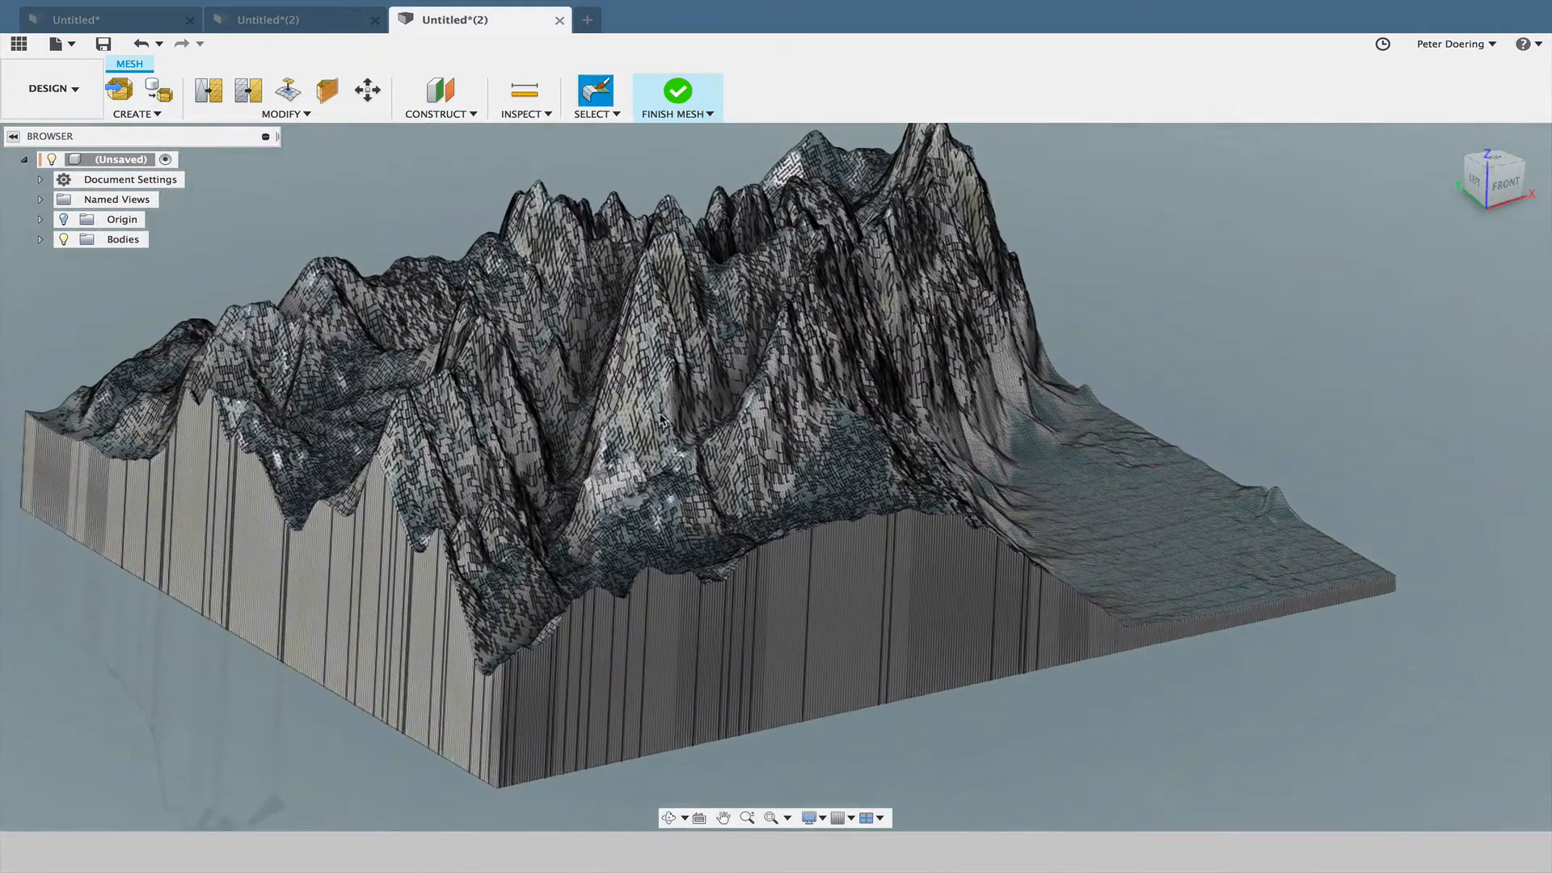
pyautogui.keyDown('shift'); pyautogui.moveTo(402, 489); pyautogui.dragTo(654, 697, button='middle'); pyautogui.keyUp('shift')
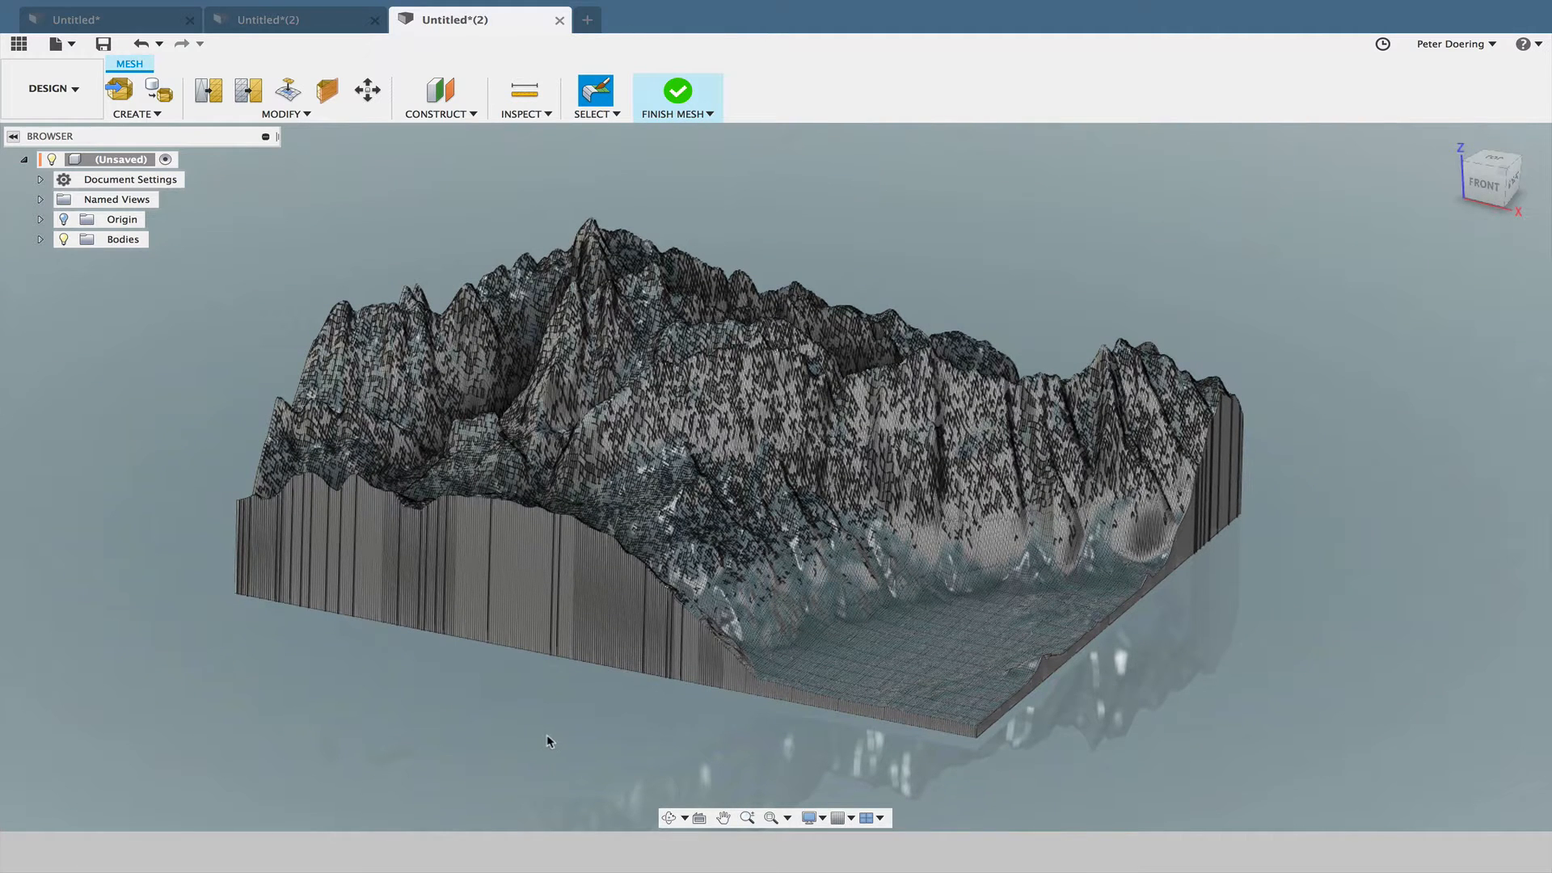
pyautogui.keyDown('shift'); pyautogui.moveTo(549, 741); pyautogui.dragTo(565, 724, button='middle'); pyautogui.keyUp('shift')
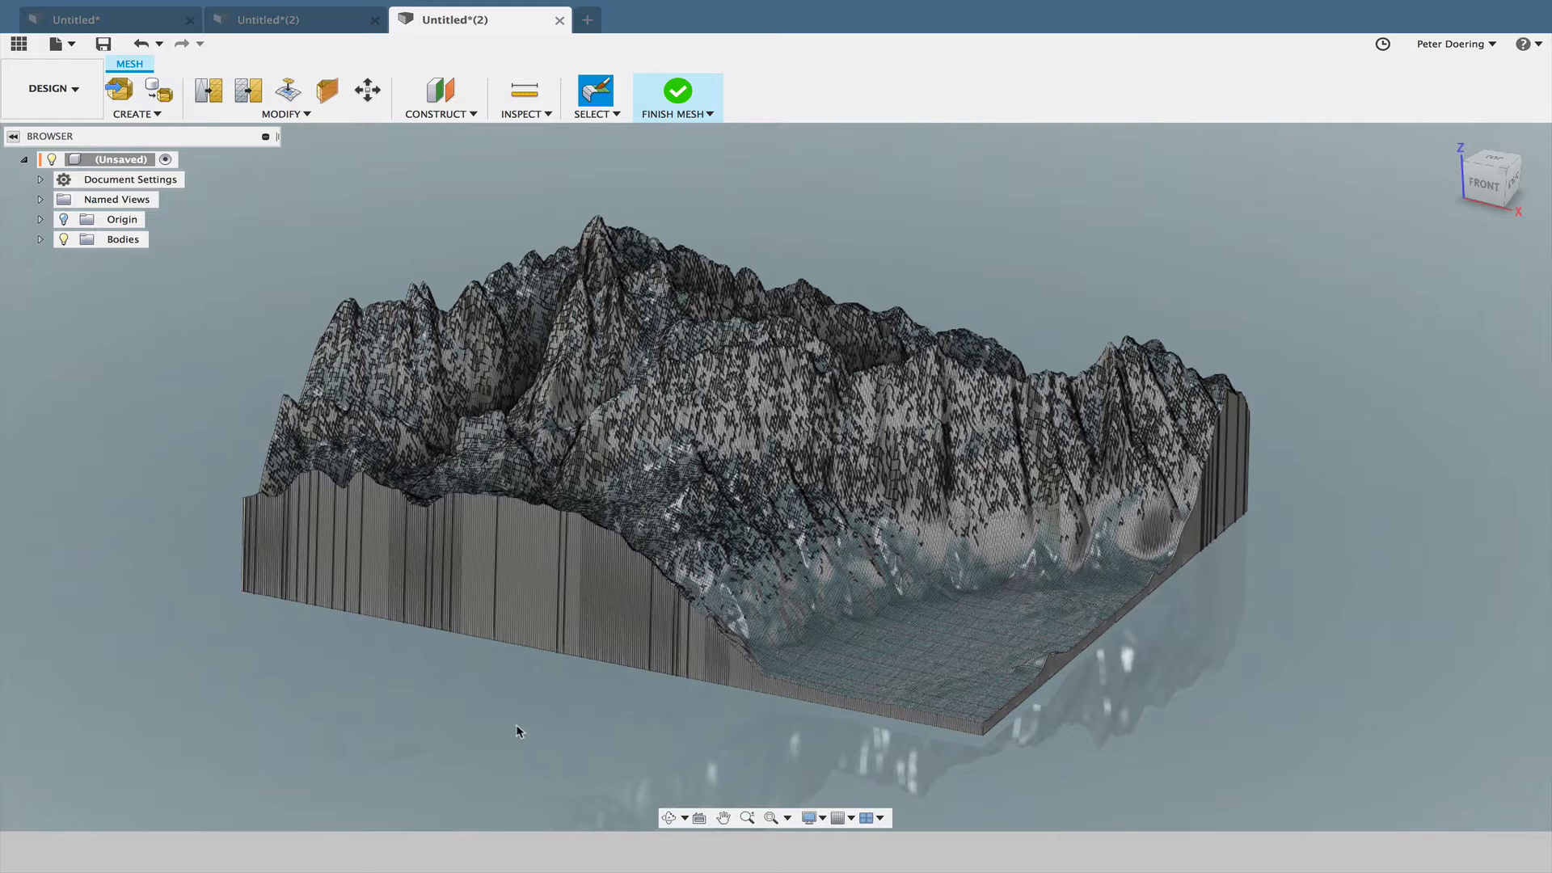
# - Switch to the TouchTerrain web page and shrink the area selection box to a top right latitude of 44.72864 N
pyautogui.hotkey('ctrl', 'Right')
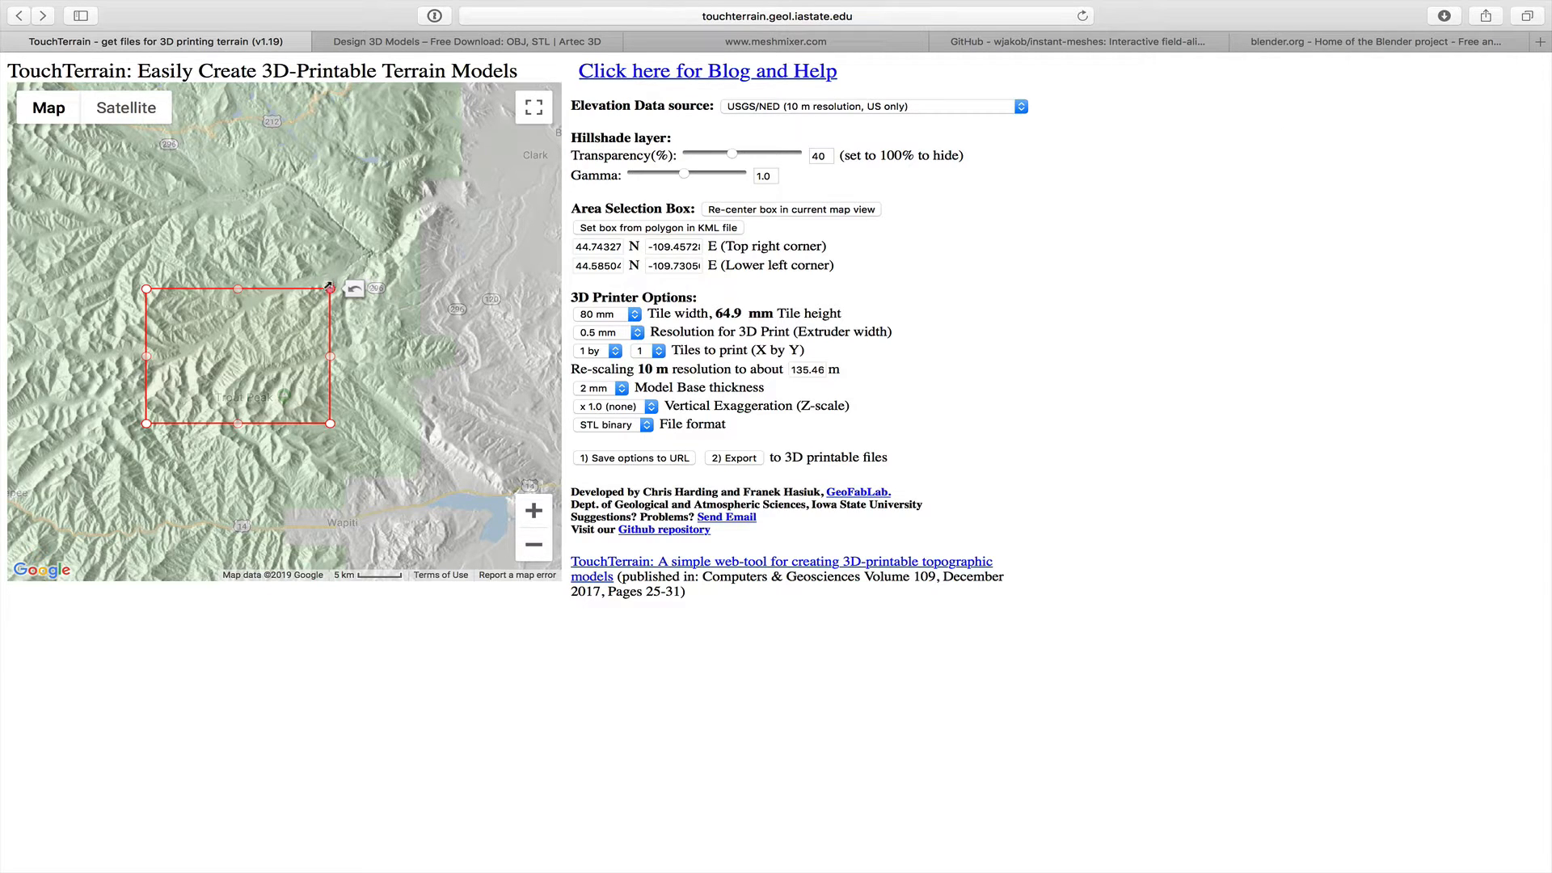
pyautogui.moveTo(329, 286); pyautogui.dragTo(316, 302)
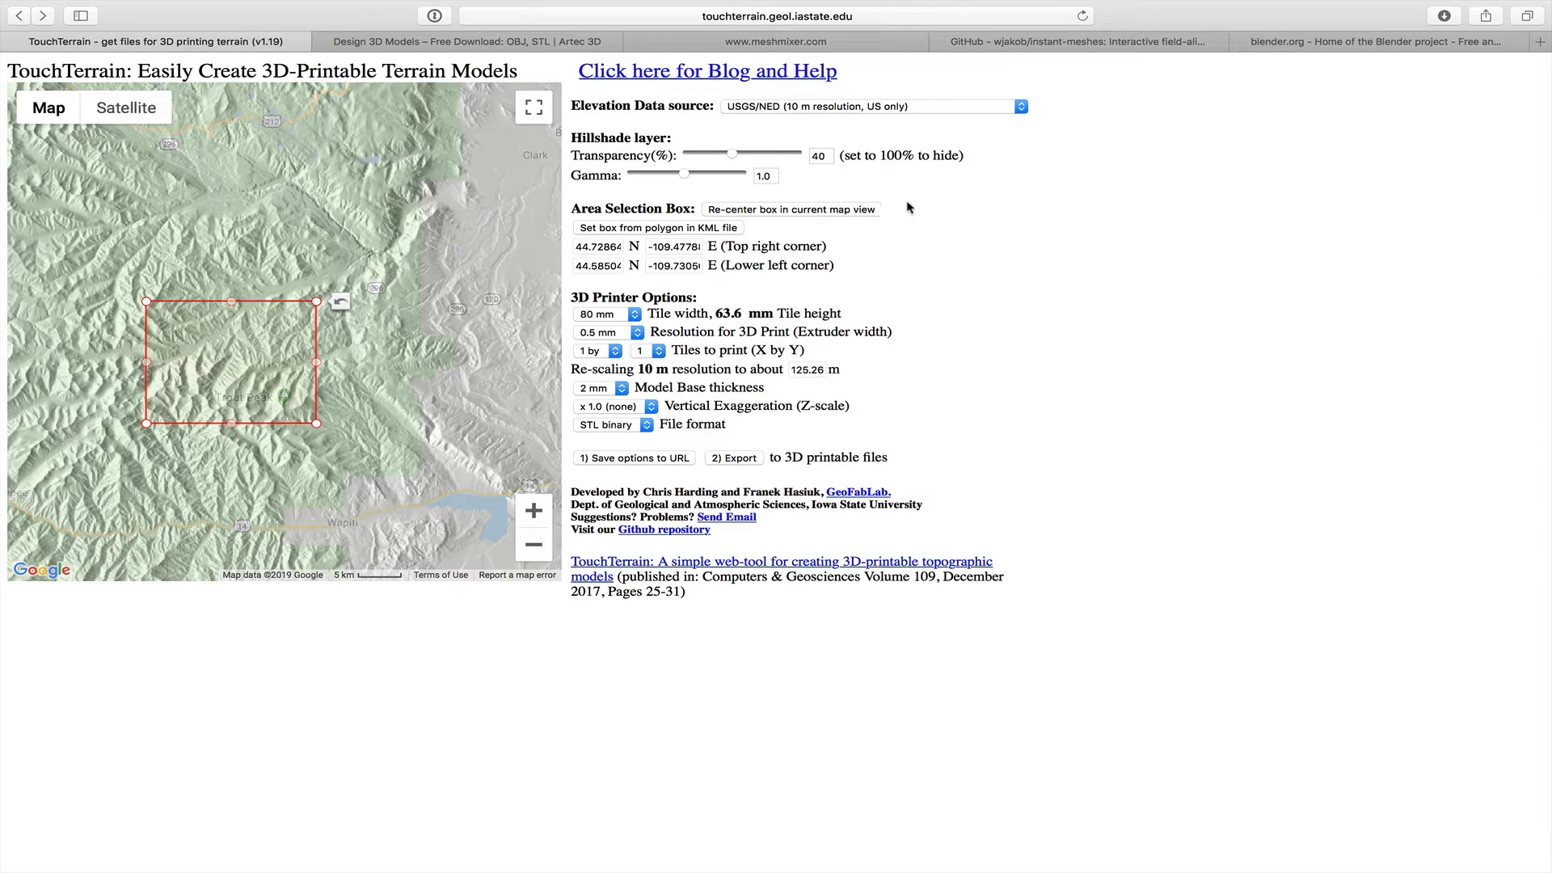
# - Look through the Artec 3D art and design scans around the Head sculpture model
pyautogui.click(475, 44)
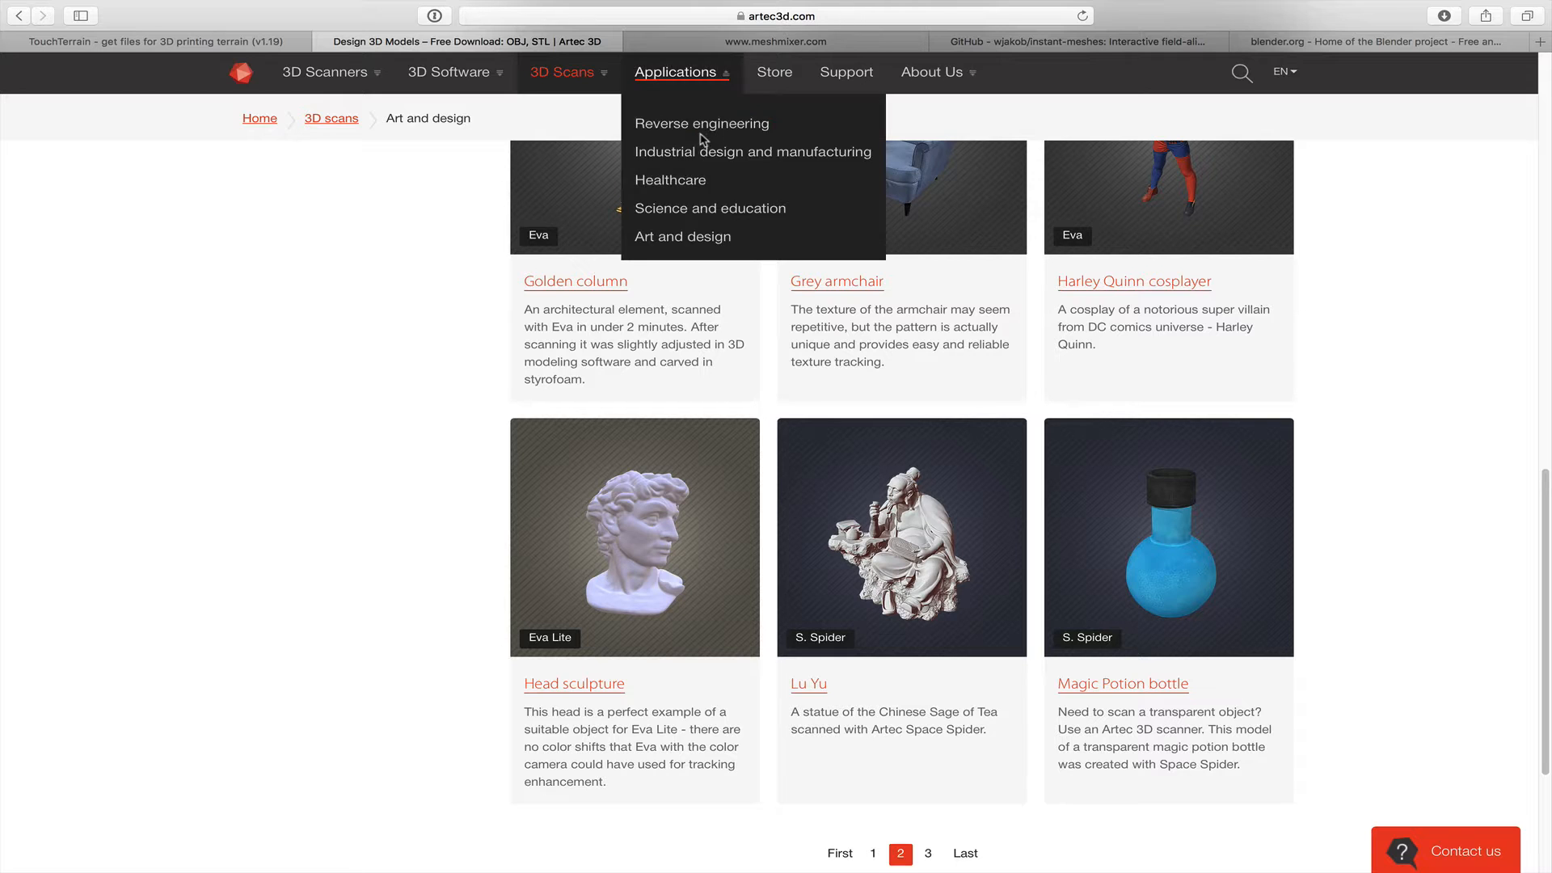
pyautogui.scroll(1, 396, 231)
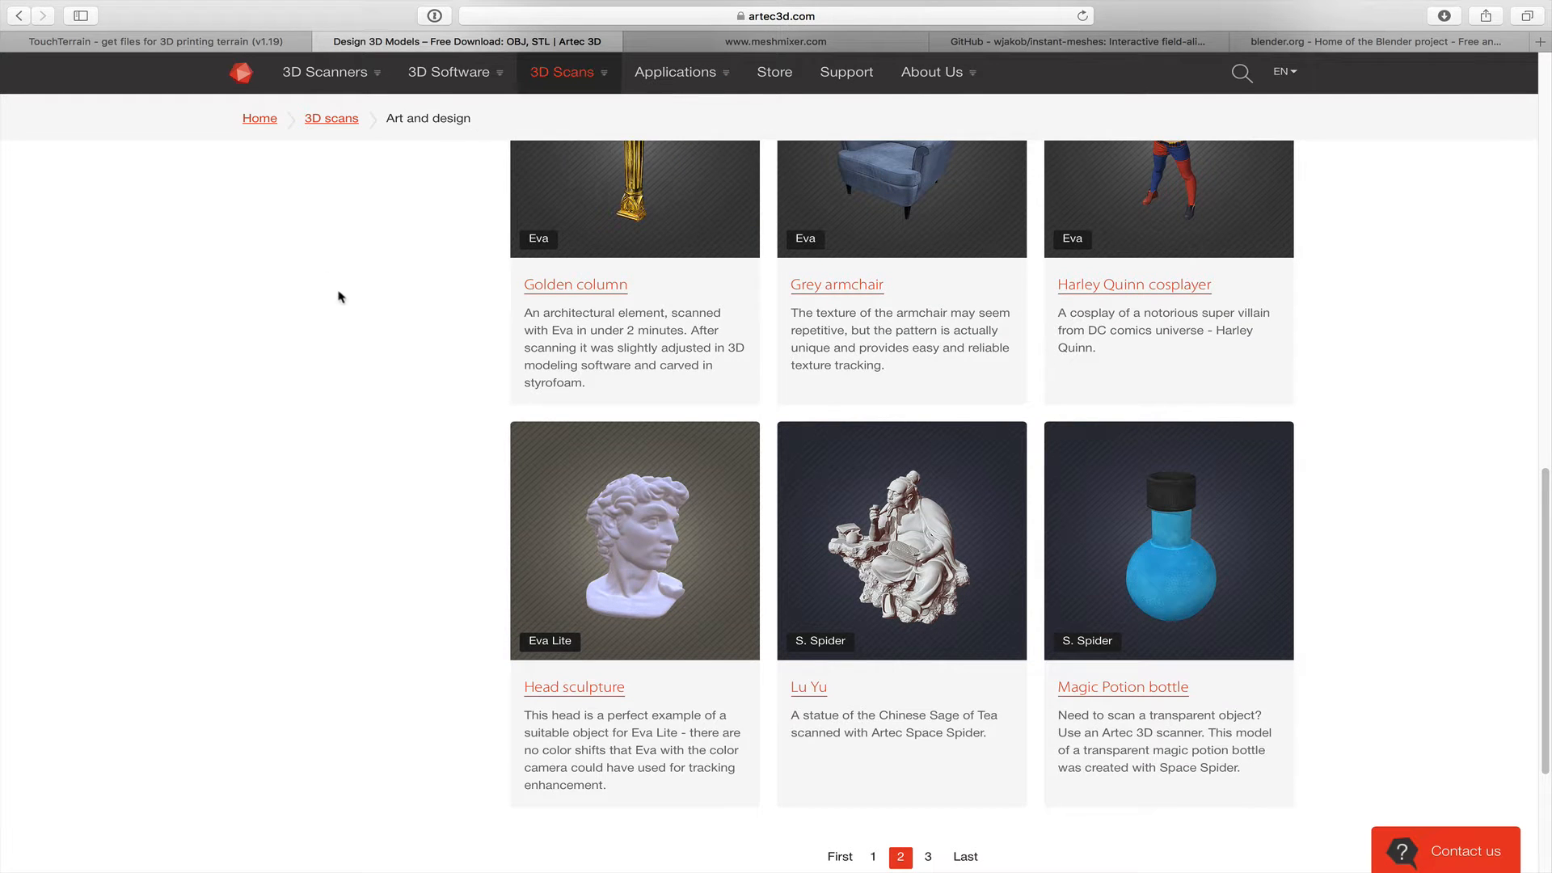
pyautogui.scroll(-1, 363, 398)
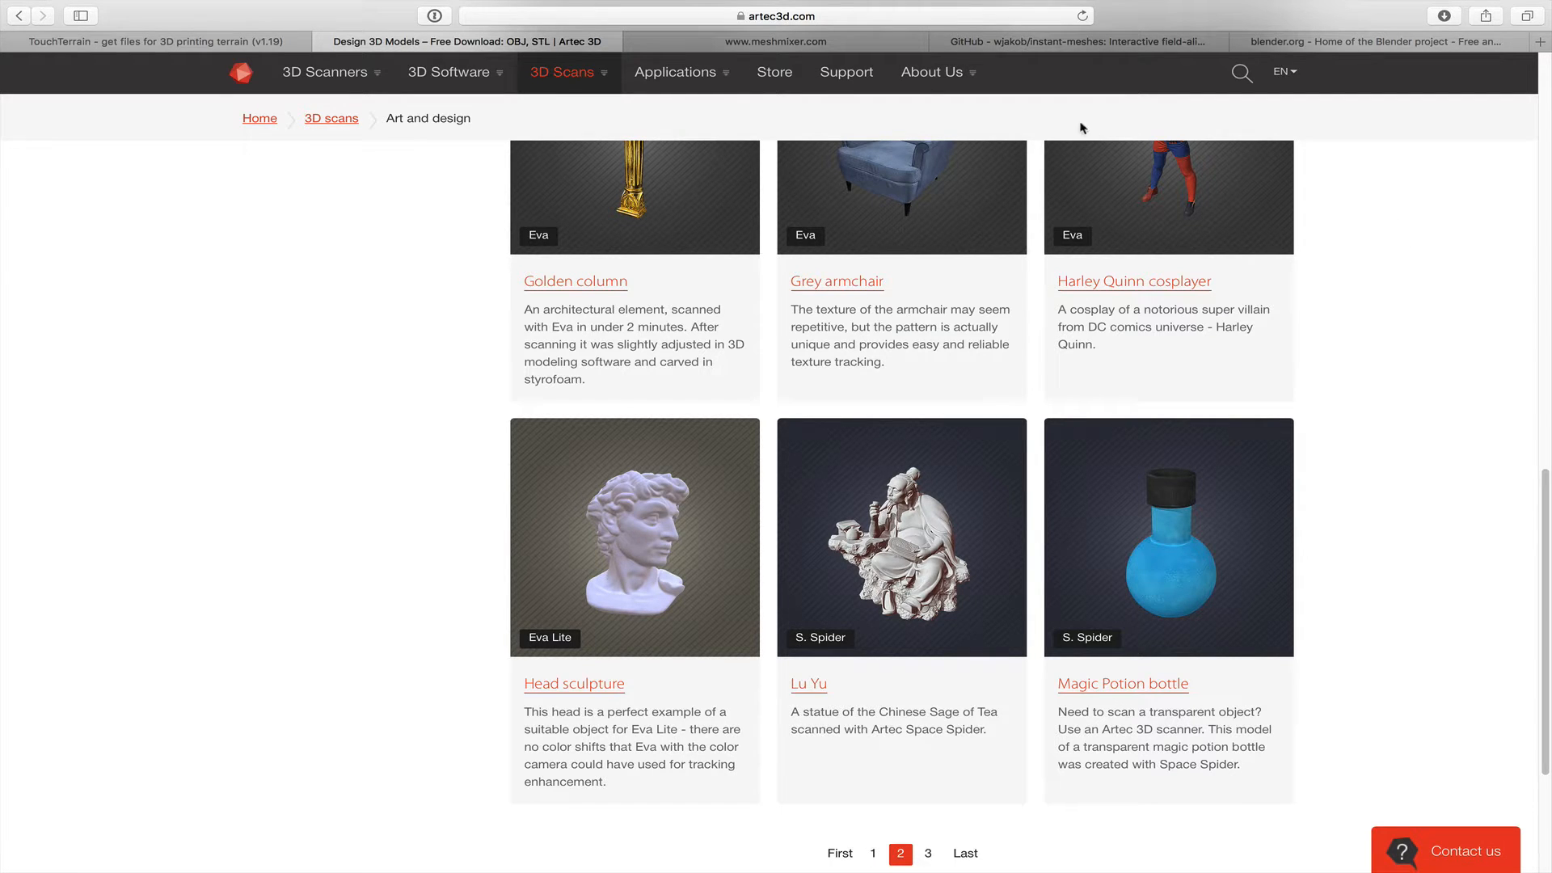
# - Review the web pages of the free mesh tools Meshmixer, Instant Meshes and Blender
pyautogui.click(765, 42)
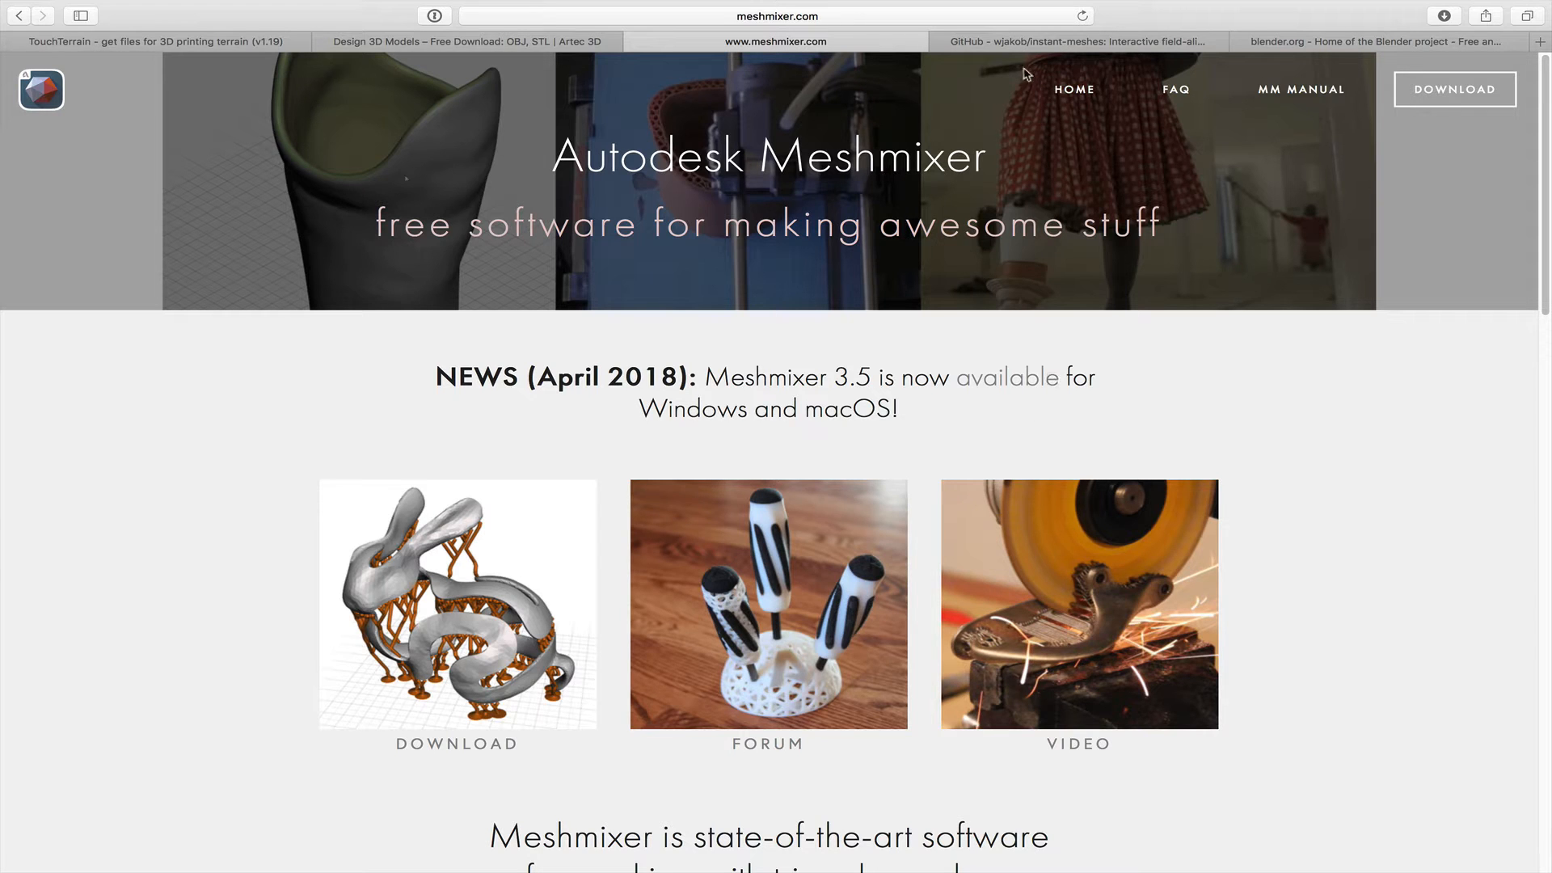
pyautogui.click(1042, 42)
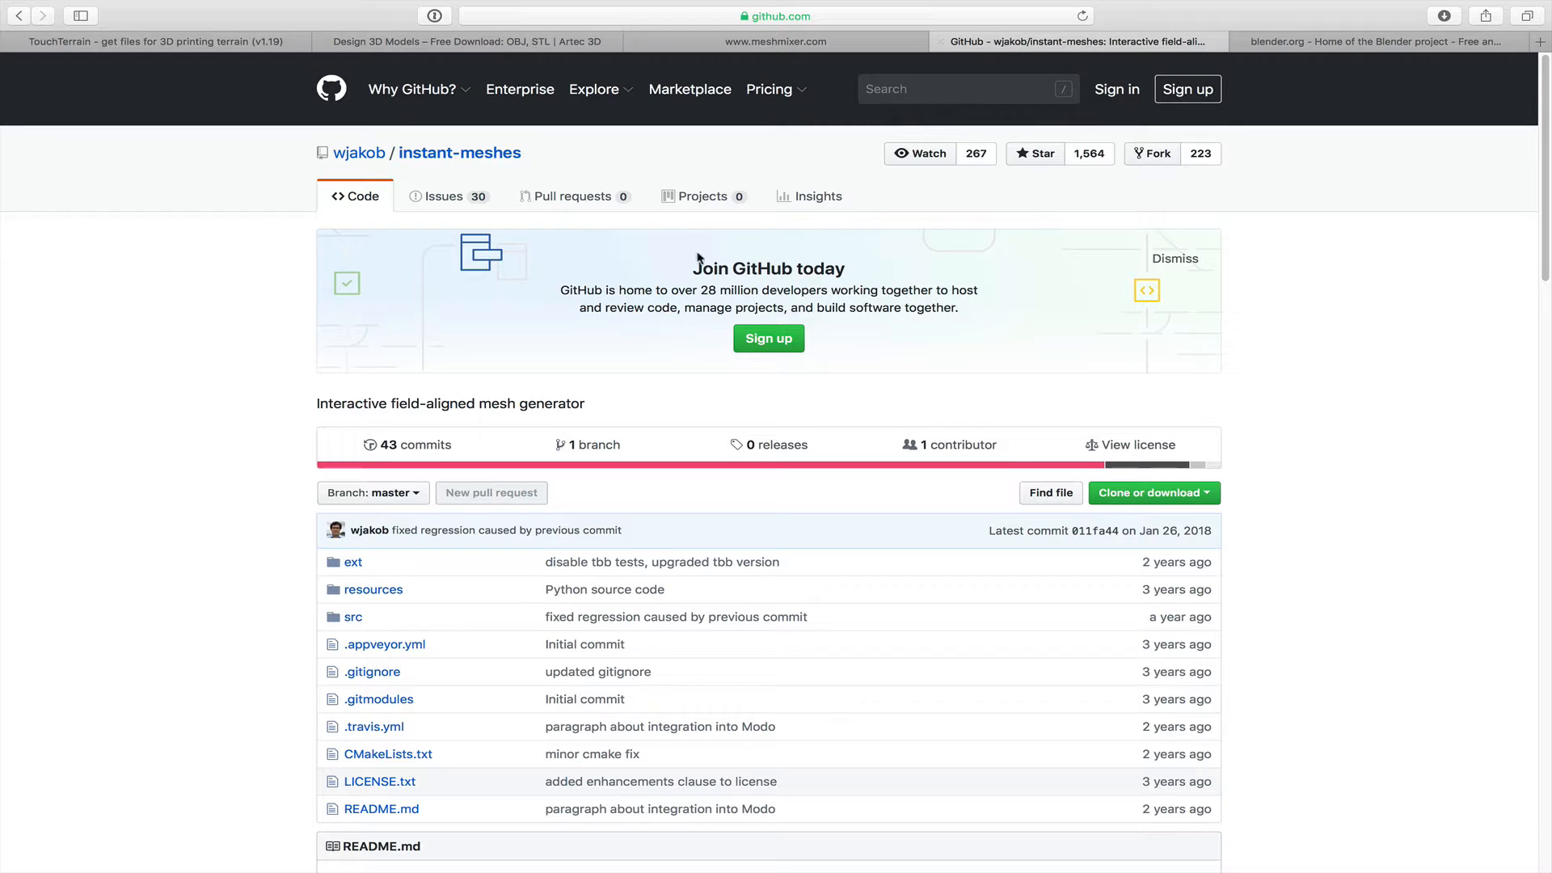
pyautogui.scroll(-10, 781, 440)
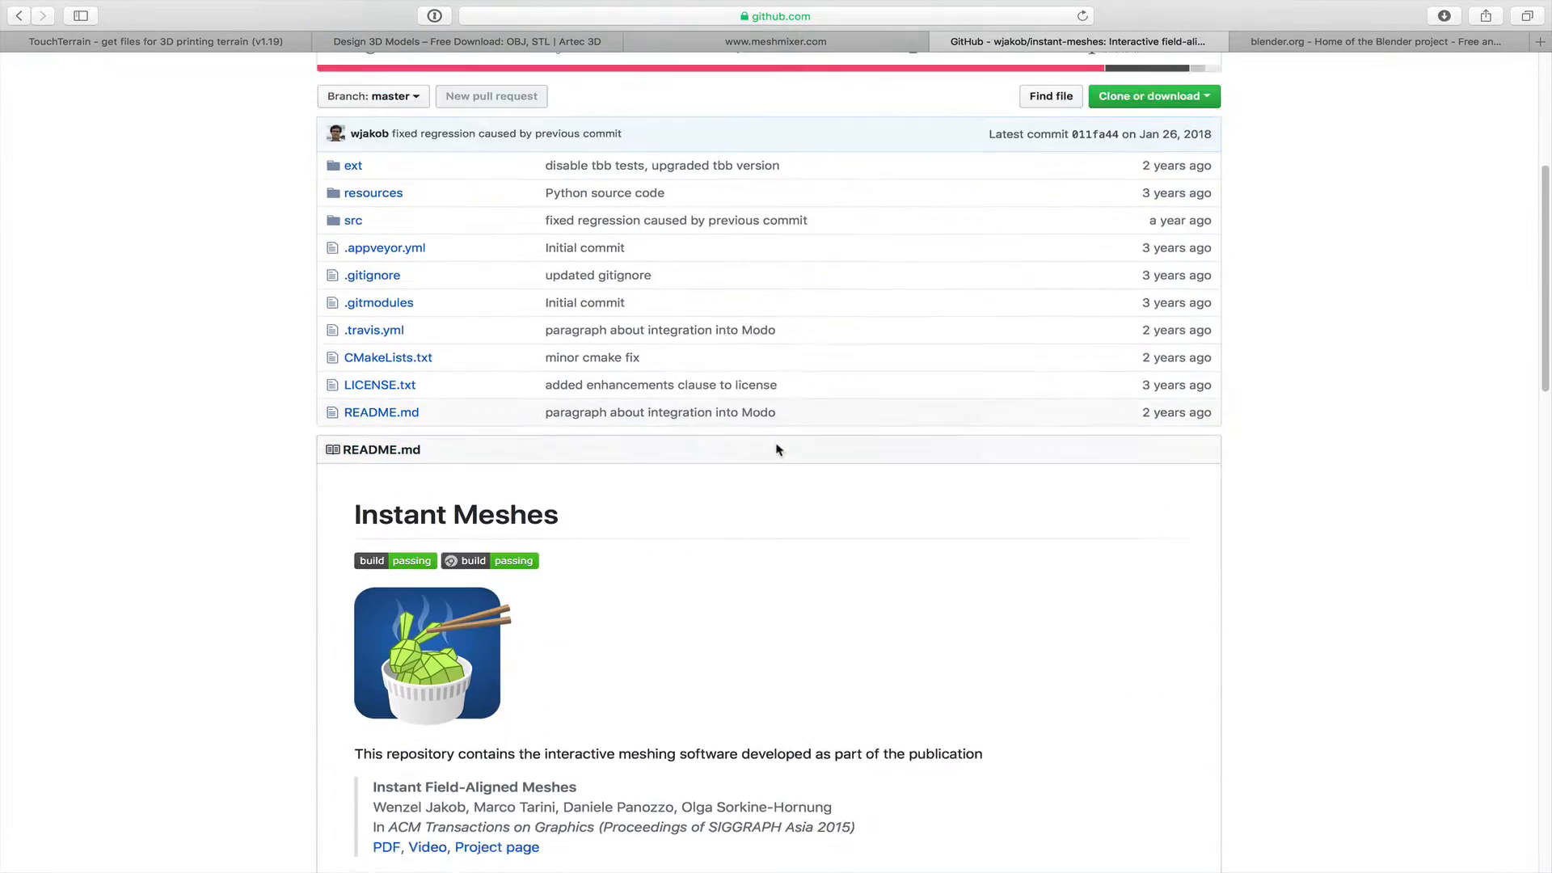
pyautogui.scroll(-3, 781, 444)
pyautogui.scroll(10, 791, 412)
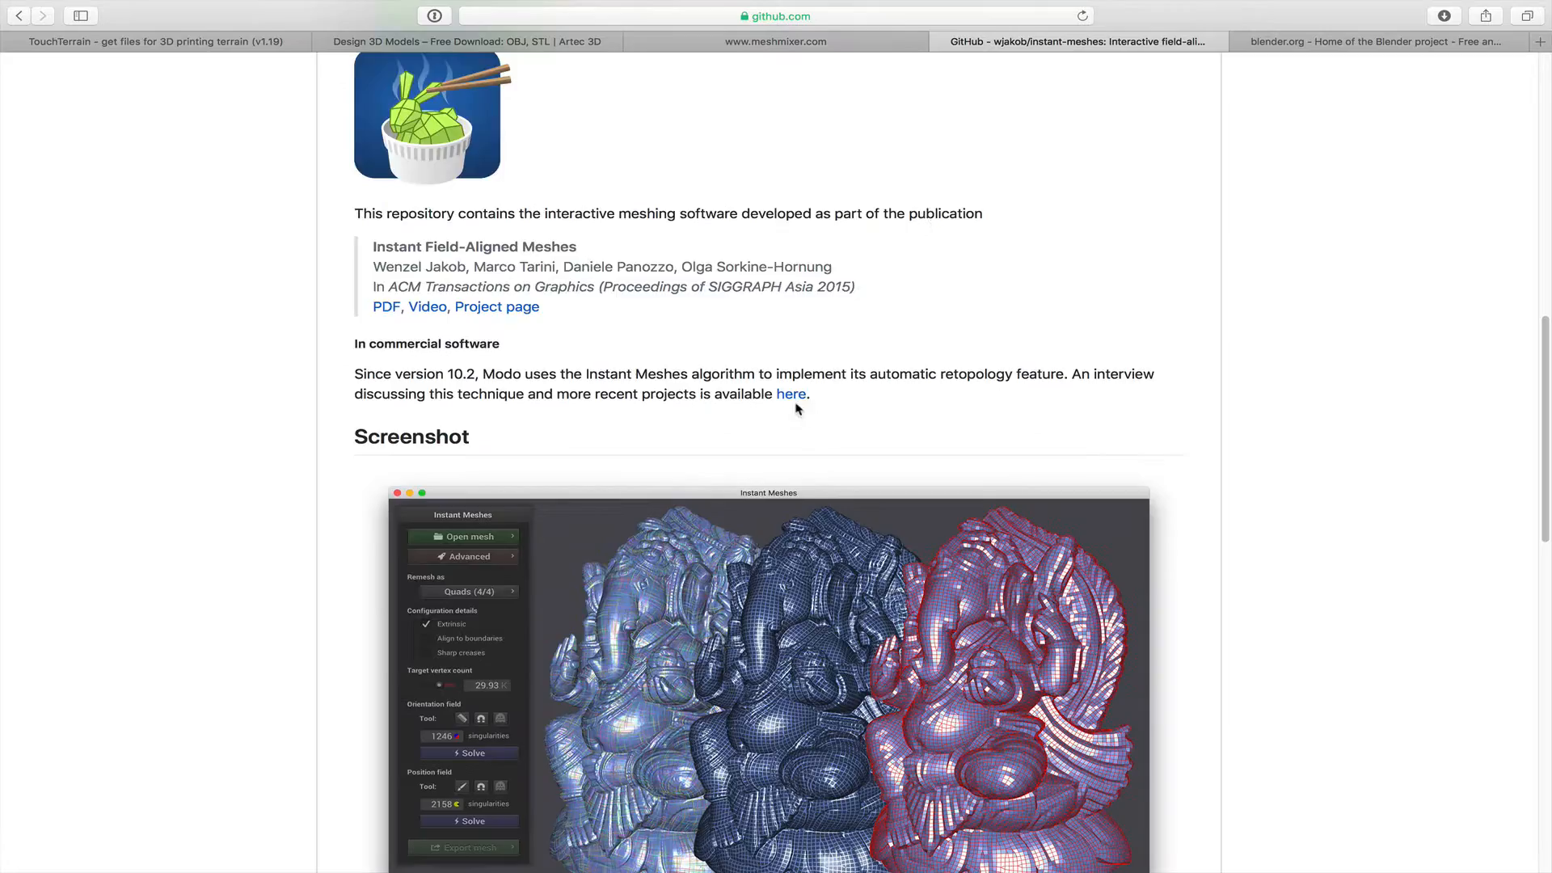
pyautogui.click(1305, 43)
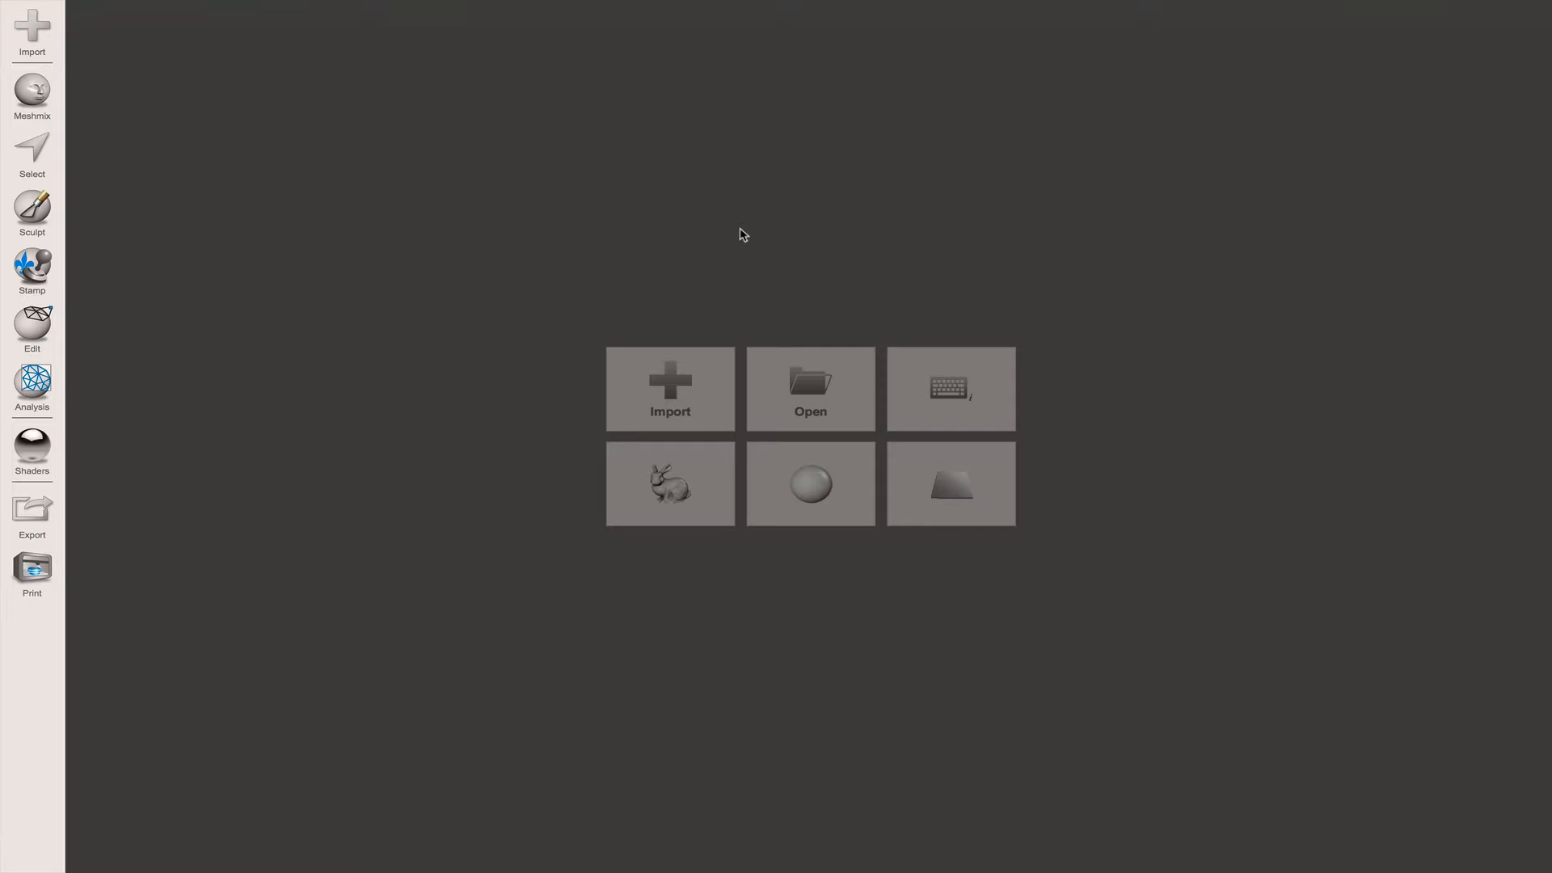
# - Import Head Sculpture.stl from the Downloads folder into Meshmixer
pyautogui.click(649, 404)
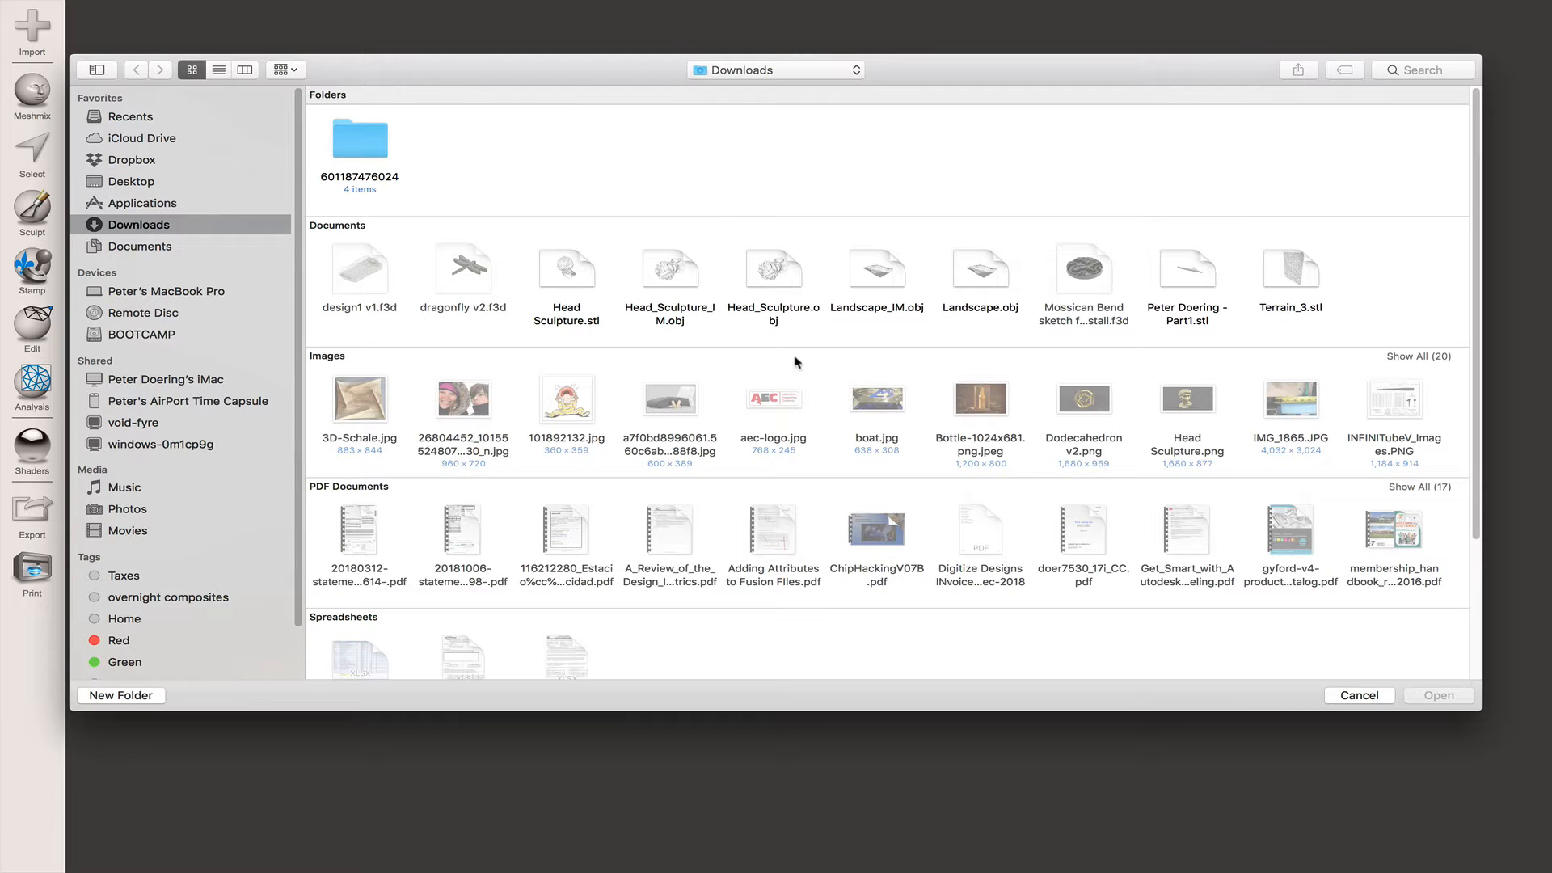
pyautogui.click(578, 287)
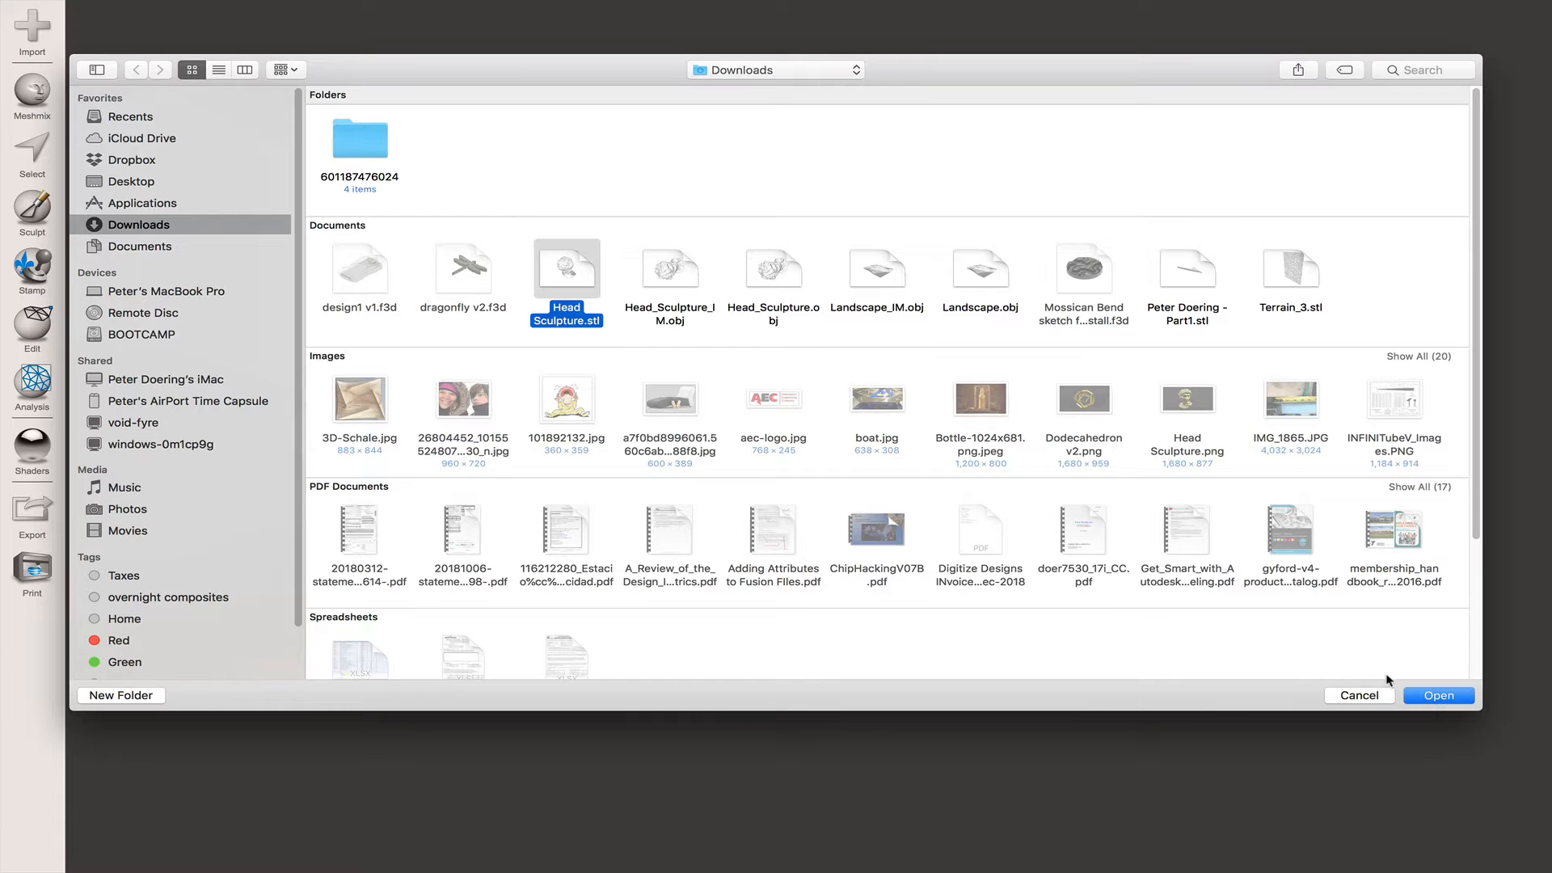
pyautogui.click(1421, 697)
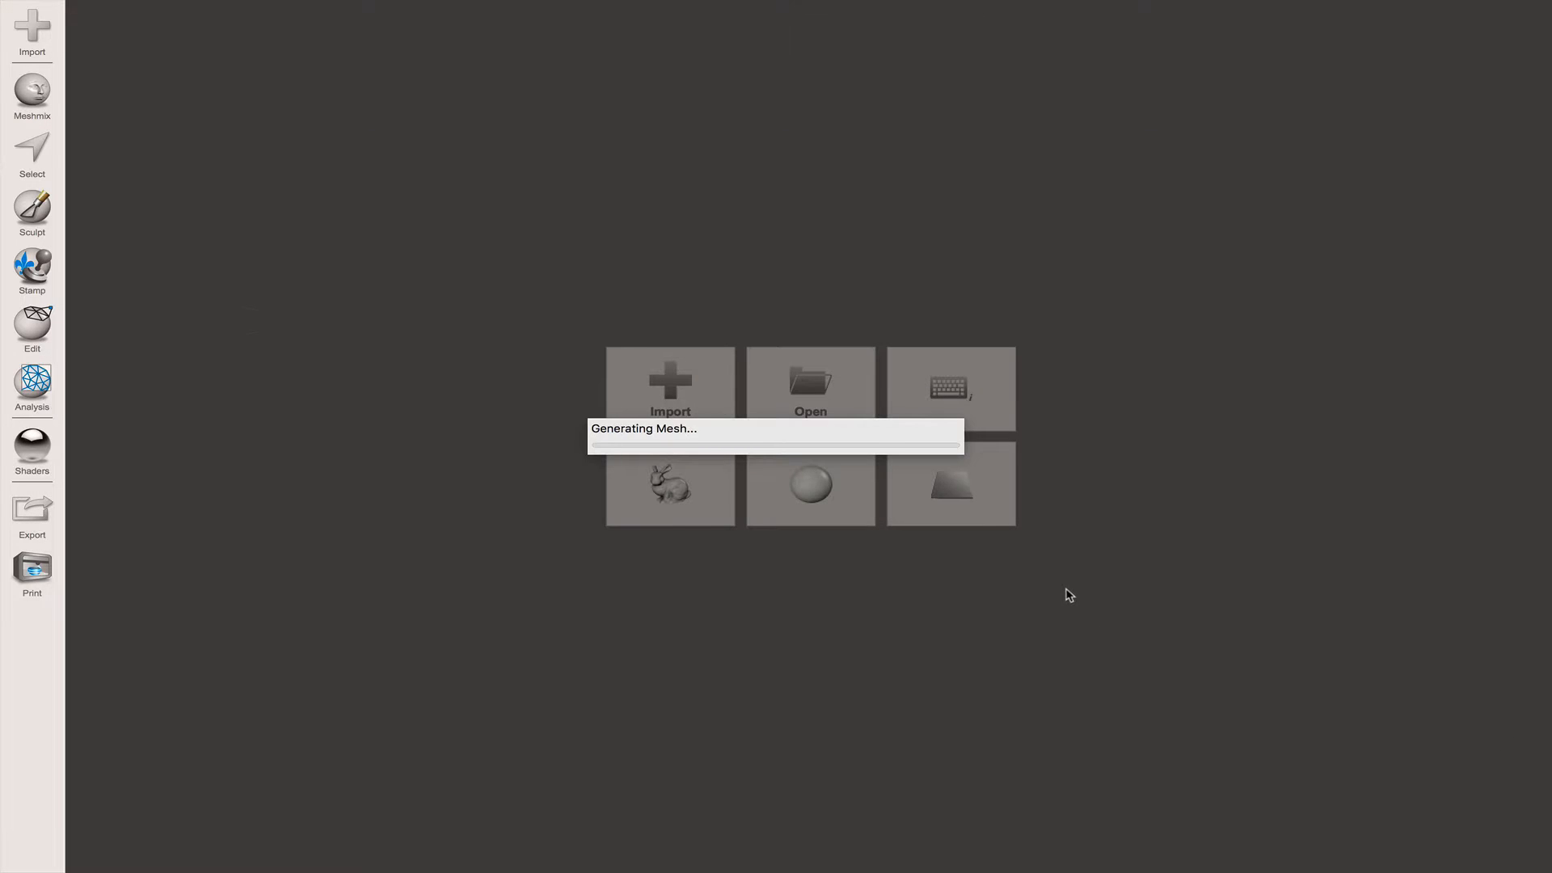
# - Inspect the underside of the head sculpture's base around its two recessed holes and check the available Edit commands
pyautogui.moveTo(998, 545)
pyautogui.mouseDown(button='right')
pyautogui.moveTo(997, 526)
pyautogui.moveTo(887, 496)
pyautogui.moveTo(873, 518)
pyautogui.moveTo(953, 554)
pyautogui.moveTo(826, 509)
pyautogui.moveTo(861, 482)
pyautogui.mouseUp(button='right')
pyautogui.scroll(-3, 962, 519)
pyautogui.scroll(5, 954, 517)
pyautogui.scroll(-2, 871, 432)
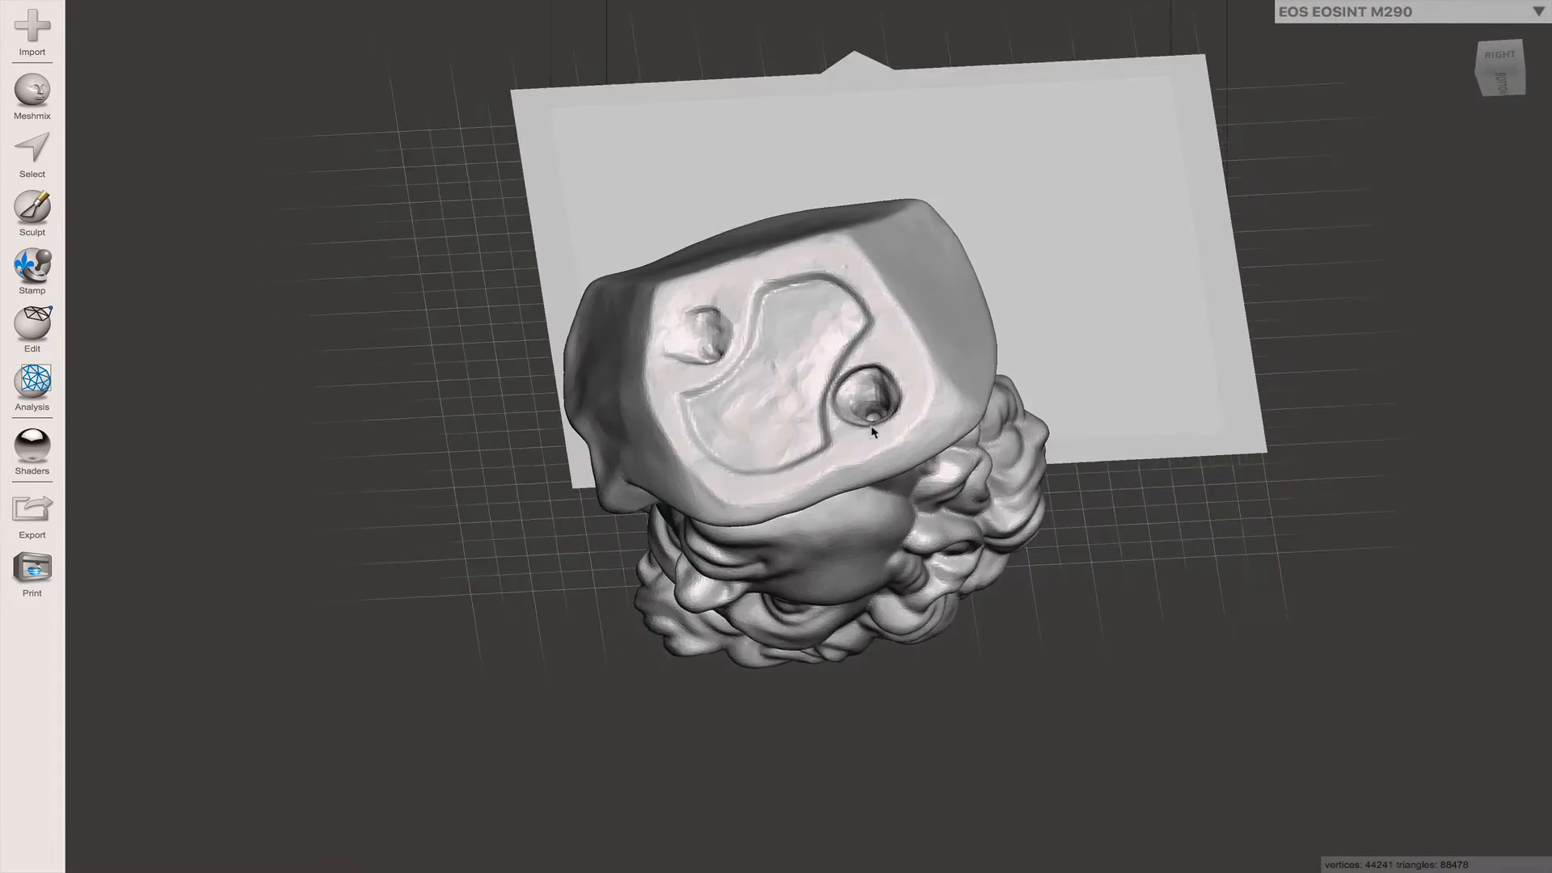
pyautogui.scroll(5, 872, 428)
pyautogui.moveTo(865, 401); pyautogui.dragTo(859, 420, button='right')
pyautogui.scroll(5, 858, 422)
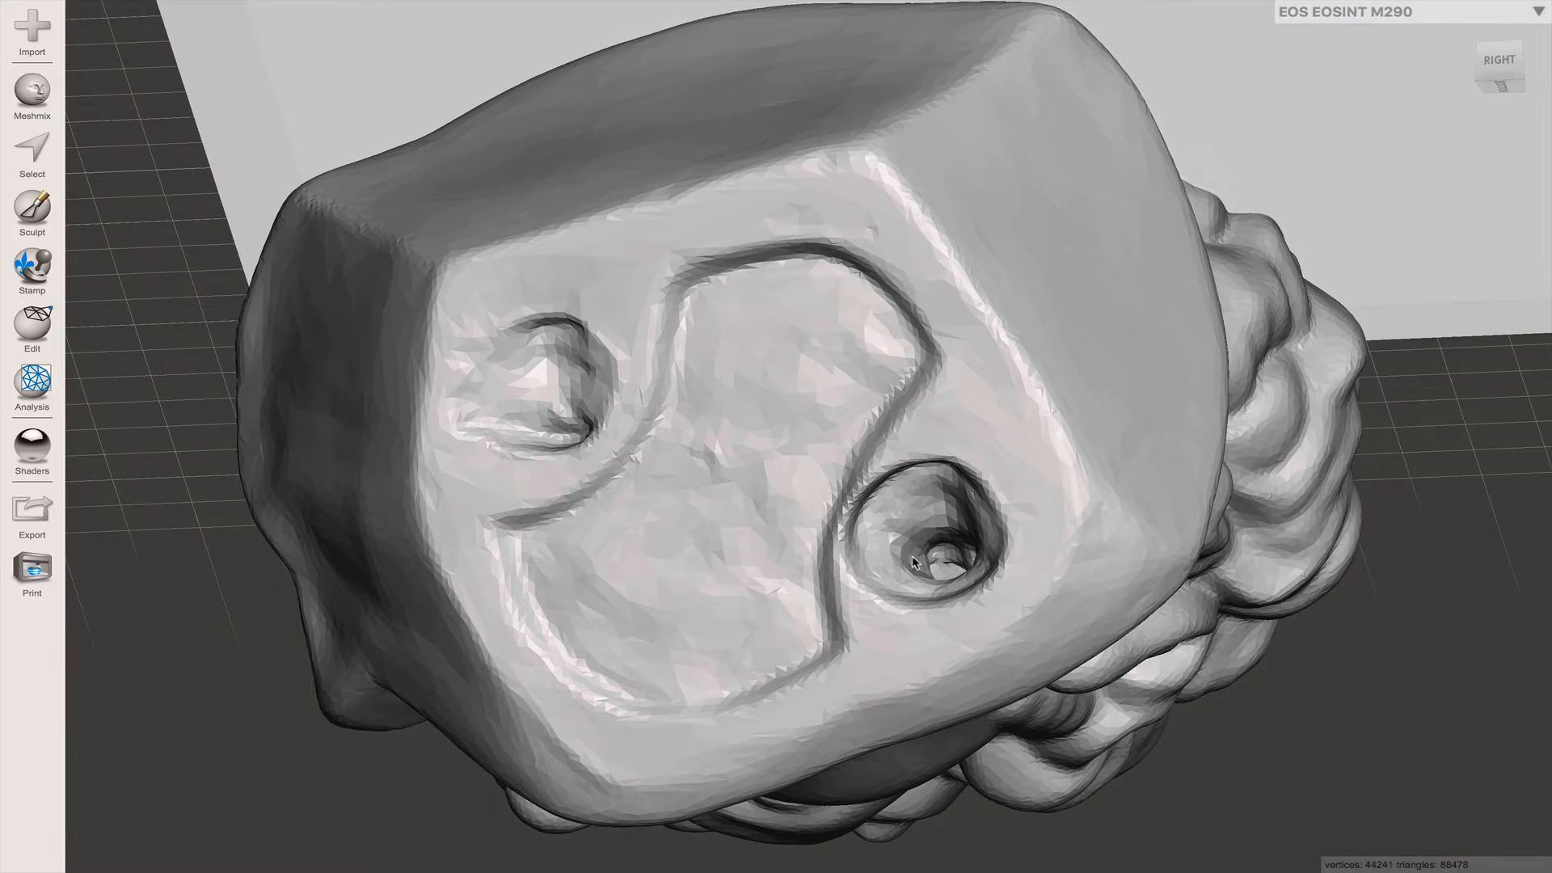
pyautogui.moveTo(912, 558); pyautogui.dragTo(920, 543, button='right')
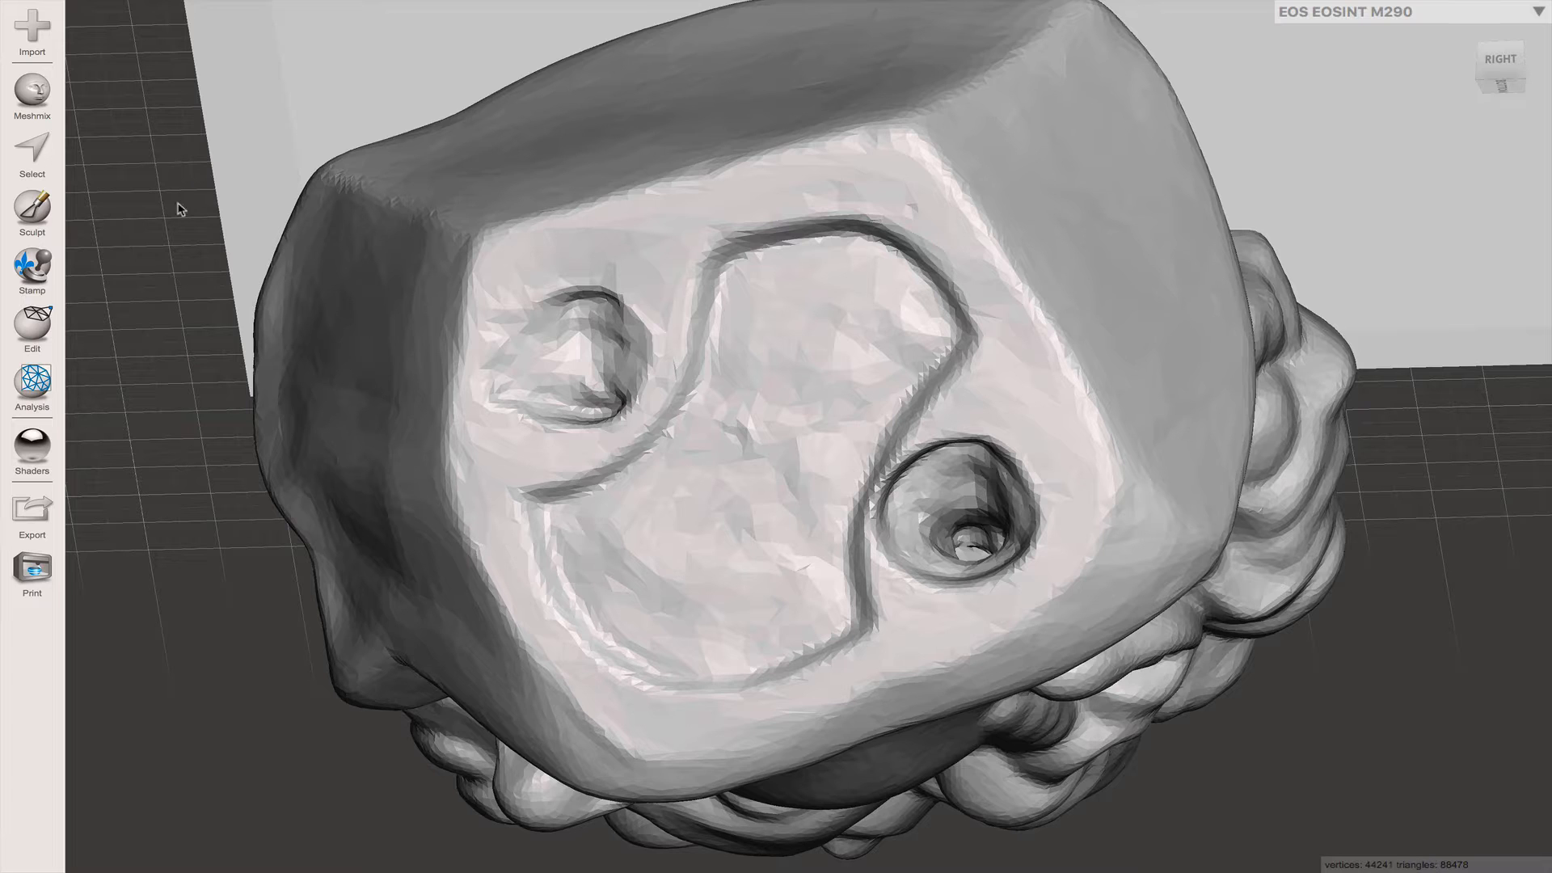
pyautogui.click(46, 328)
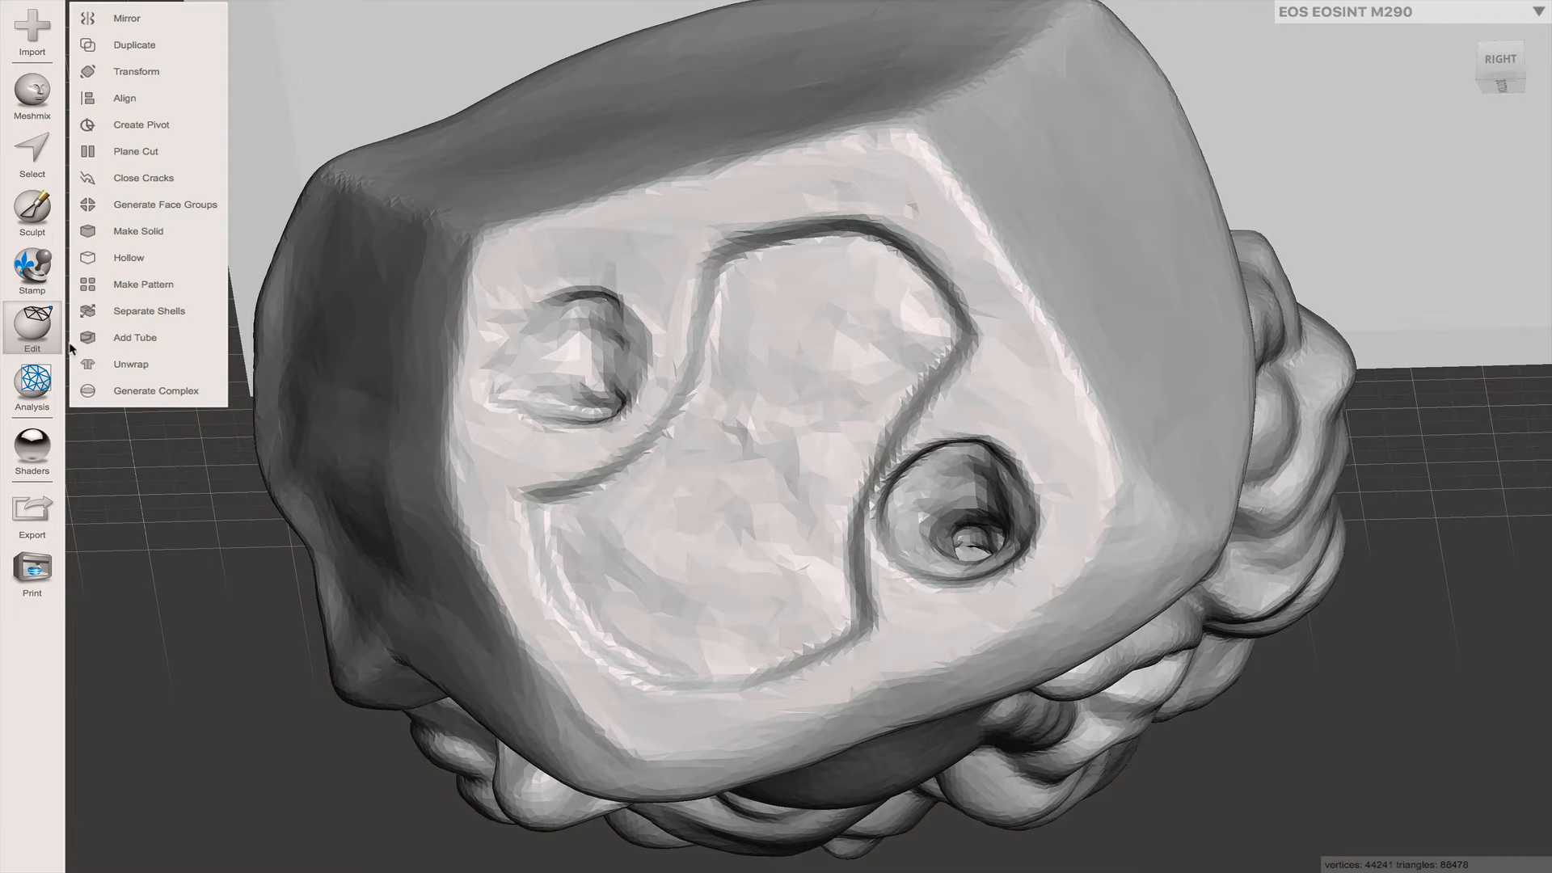
# - Select the faces of both recessed holes in the sculpture's base using the Unwrap Brush at size 36
pyautogui.click(36, 151)
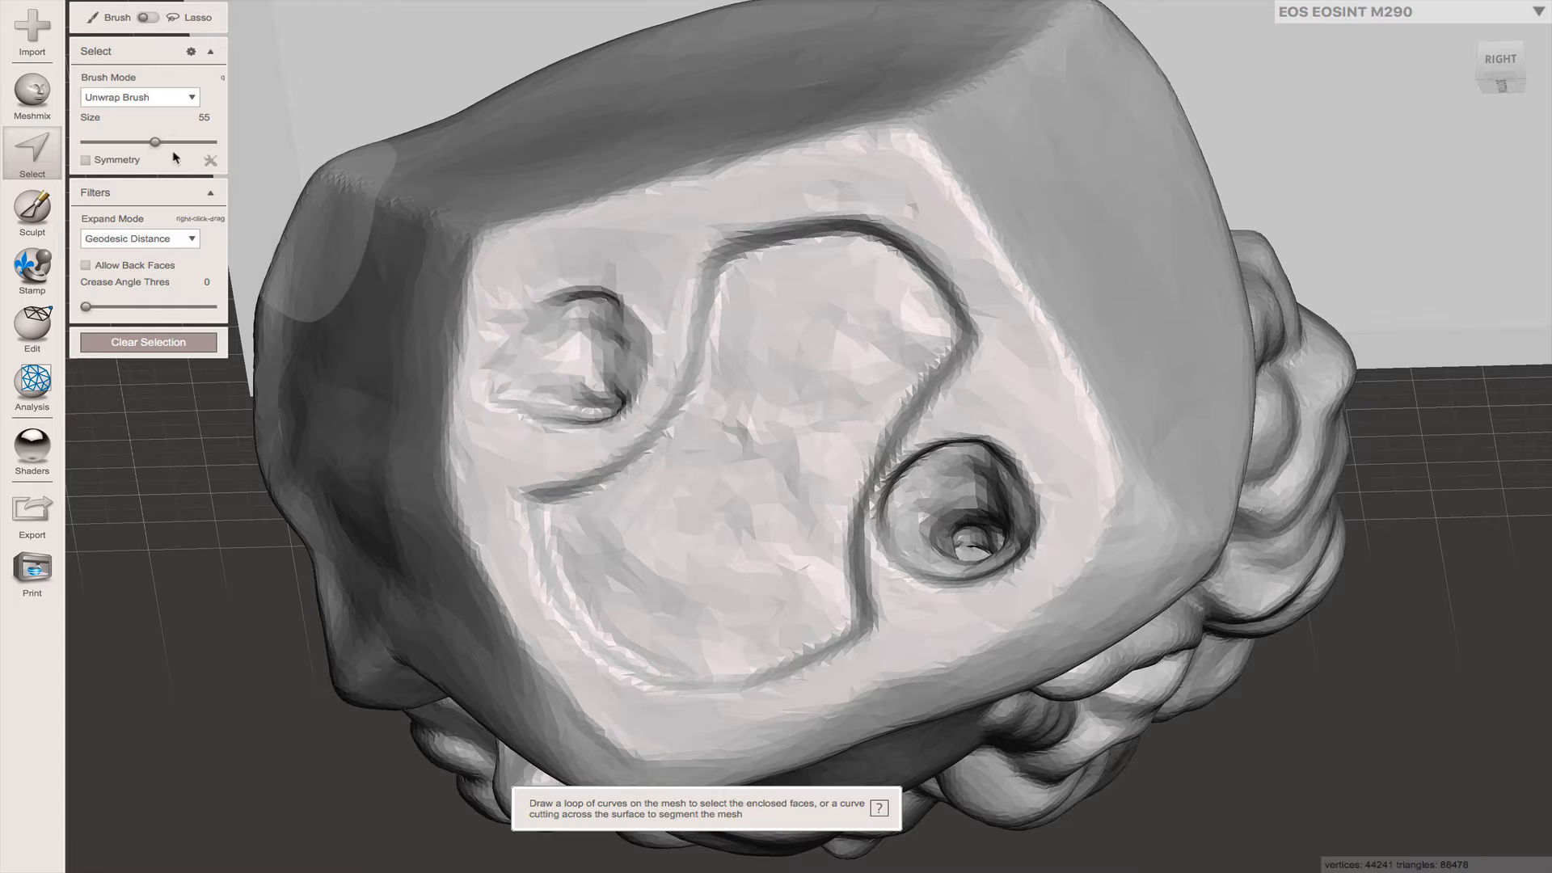
pyautogui.moveTo(152, 146); pyautogui.dragTo(130, 146)
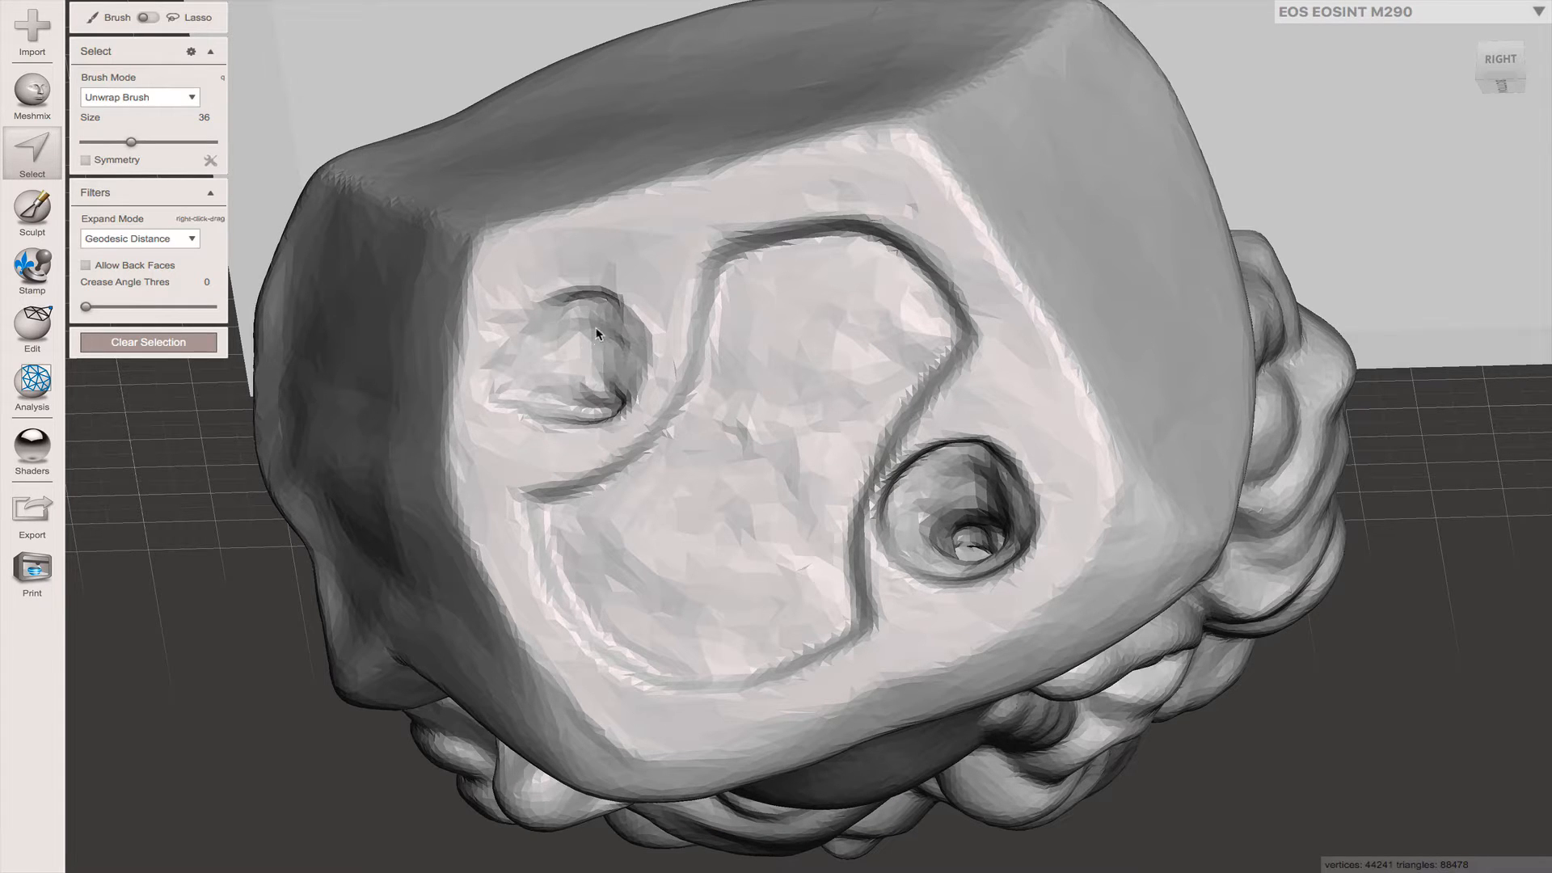
pyautogui.moveTo(582, 331)
pyautogui.mouseDown()
pyautogui.moveTo(530, 342)
pyautogui.moveTo(523, 397)
pyautogui.moveTo(561, 415)
pyautogui.moveTo(612, 406)
pyautogui.moveTo(650, 355)
pyautogui.moveTo(618, 311)
pyautogui.moveTo(582, 323)
pyautogui.moveTo(619, 391)
pyautogui.mouseUp()
pyautogui.moveTo(966, 481)
pyautogui.mouseDown()
pyautogui.moveTo(921, 533)
pyautogui.moveTo(983, 562)
pyautogui.moveTo(962, 550)
pyautogui.moveTo(1022, 522)
pyautogui.moveTo(1002, 469)
pyautogui.moveTo(966, 465)
pyautogui.moveTo(987, 451)
pyautogui.moveTo(918, 471)
pyautogui.moveTo(881, 540)
pyautogui.moveTo(951, 571)
pyautogui.moveTo(1011, 558)
pyautogui.moveTo(938, 543)
pyautogui.moveTo(926, 463)
pyautogui.mouseUp()
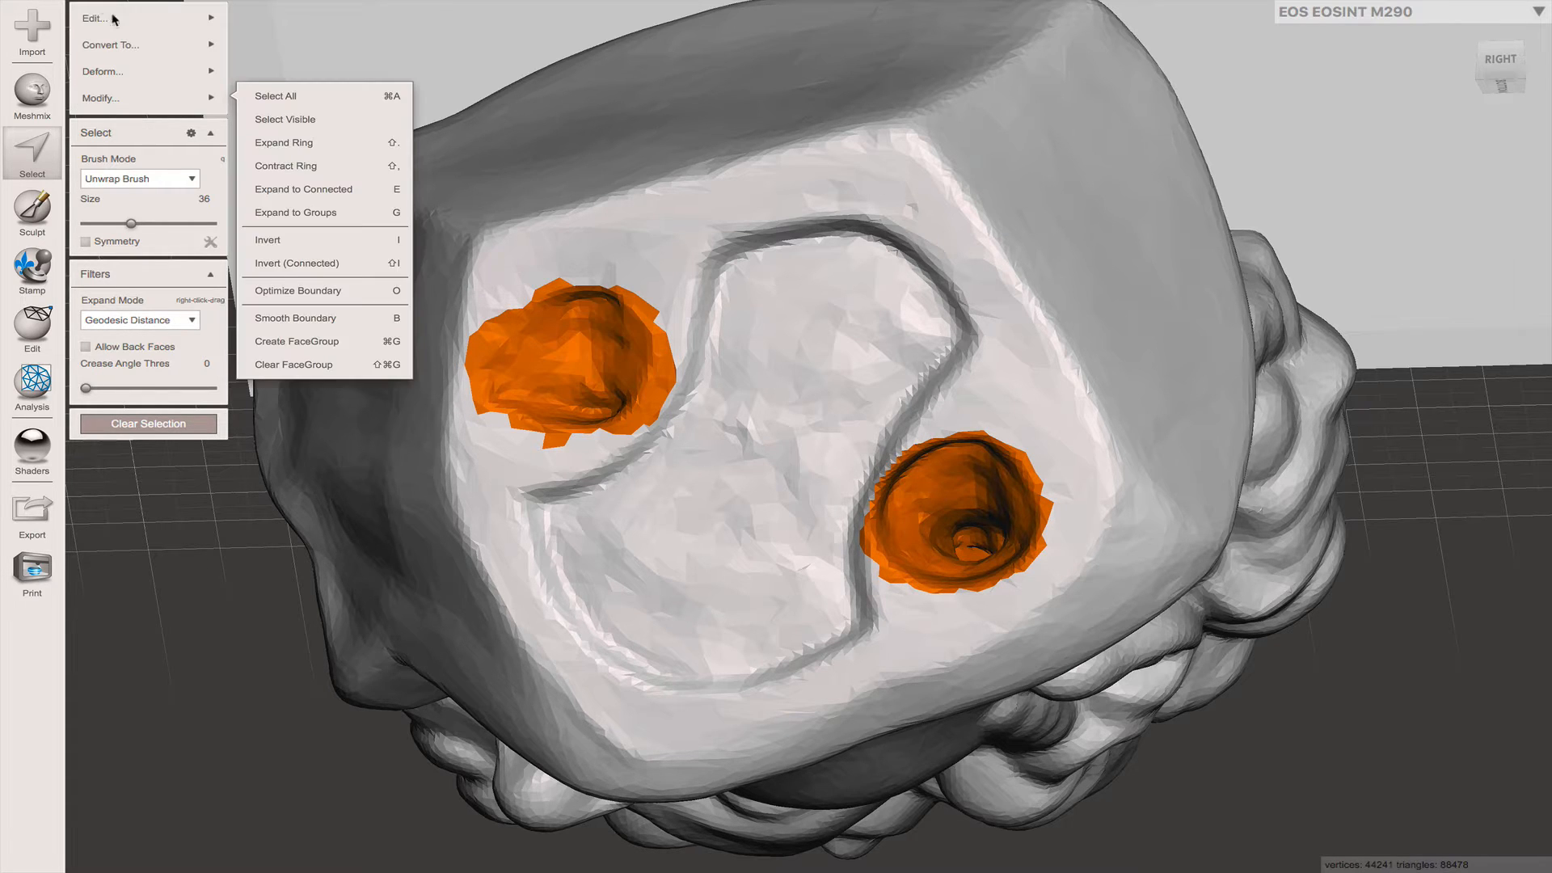
# - Replace the two selected hole regions in the base with a Smooth MVC fill and clear the selection
pyautogui.moveTo(121, 20)
pyautogui.click(267, 17)
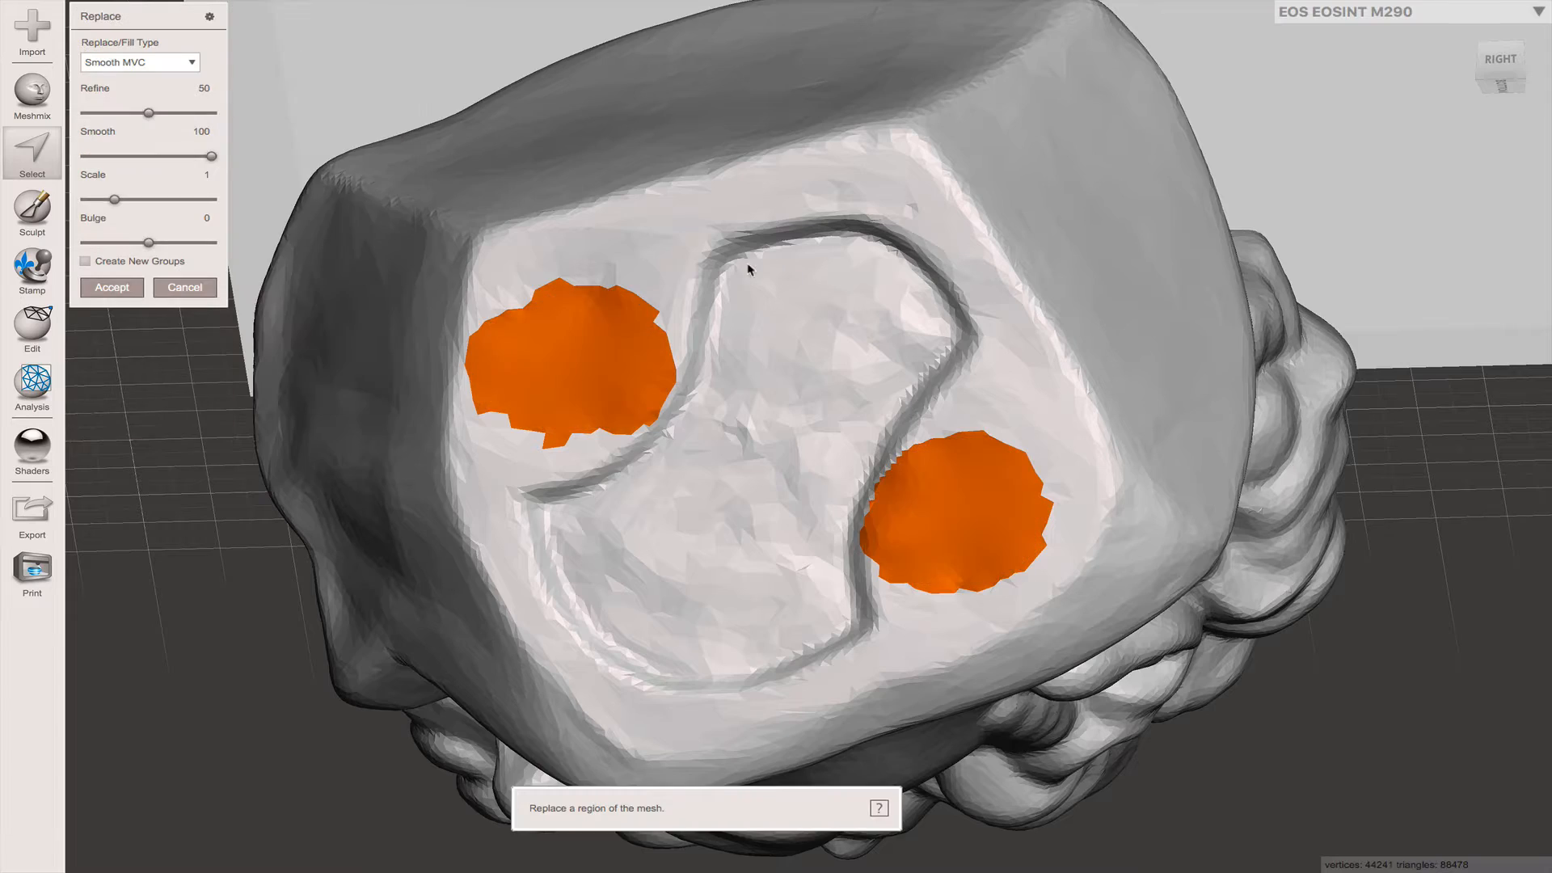
pyautogui.moveTo(856, 402); pyautogui.dragTo(972, 474, button='right')
pyautogui.scroll(-10, 991, 462)
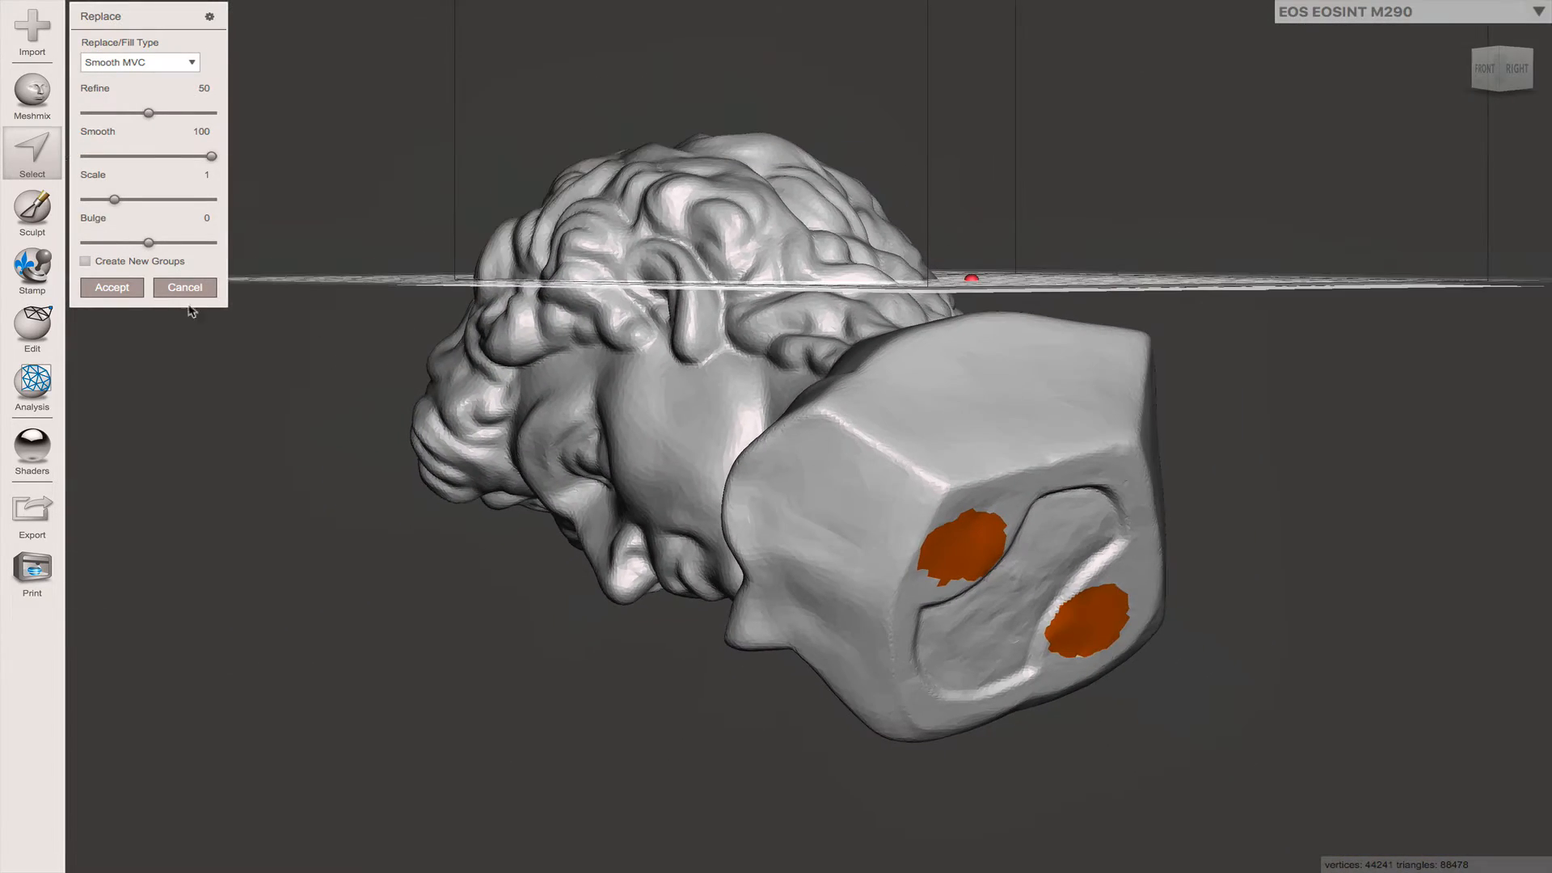
pyautogui.click(132, 291)
pyautogui.click(136, 425)
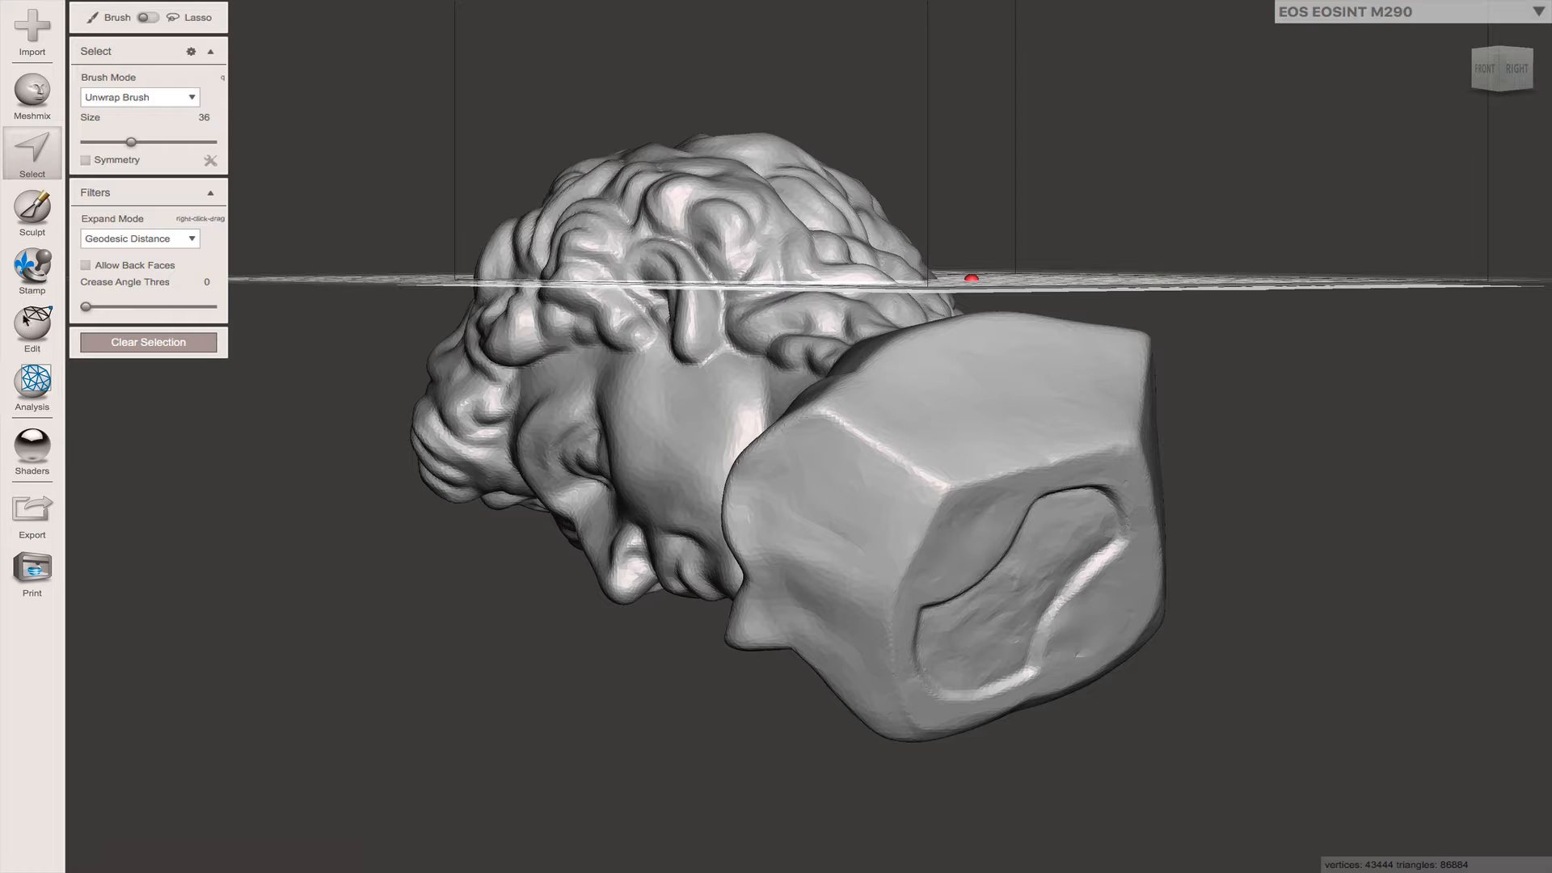
# - Transform the sculpture in World Frame coordinates, rotating it 63.933 degrees about X to stand upright in the front view
pyautogui.click(37, 327)
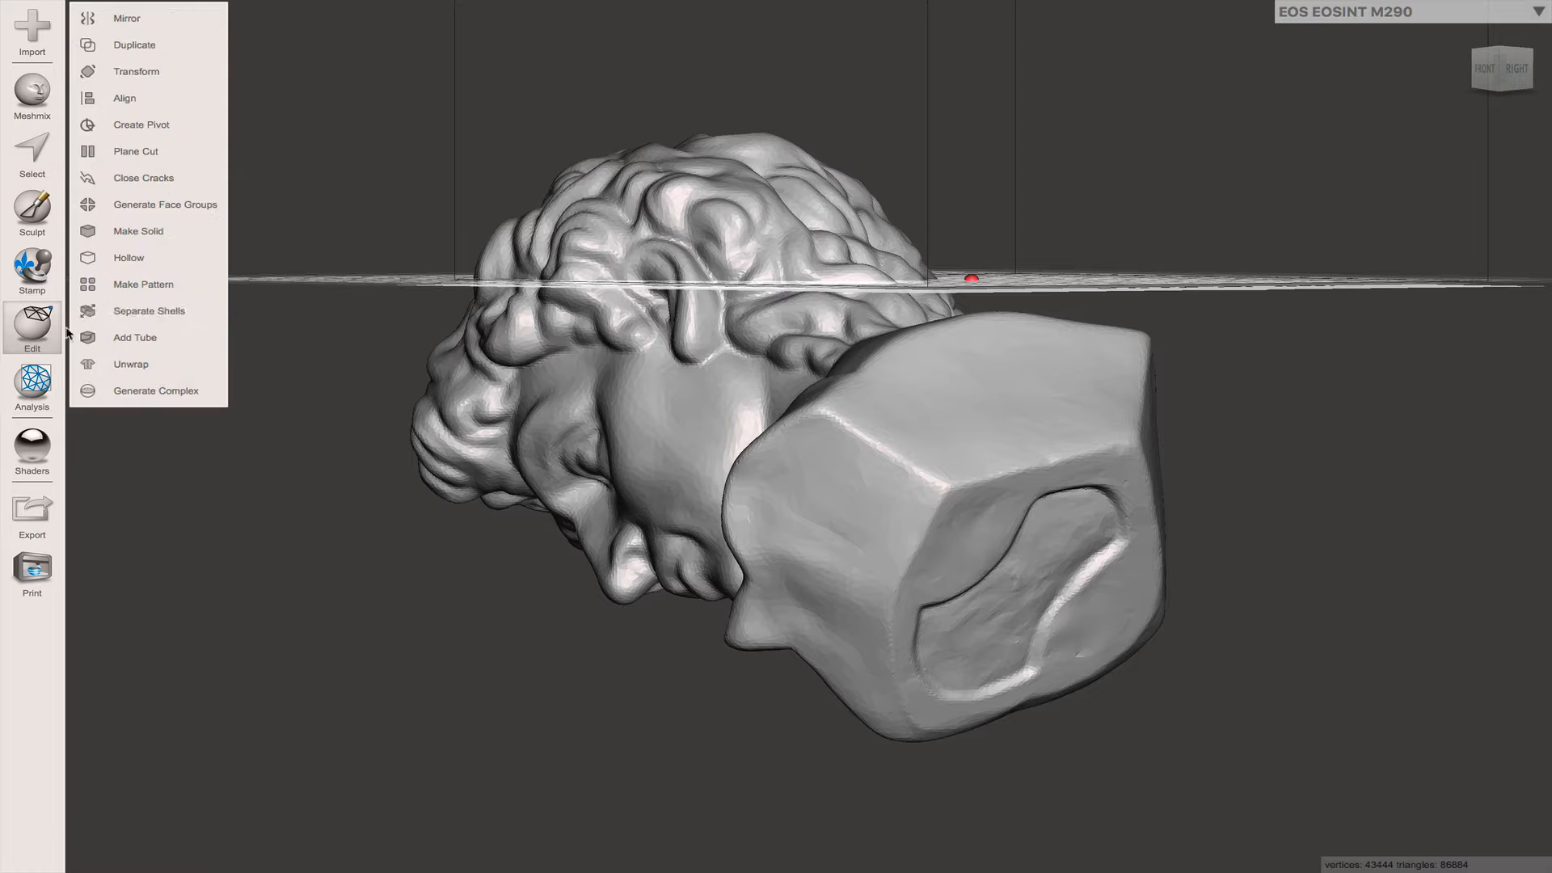
pyautogui.click(157, 71)
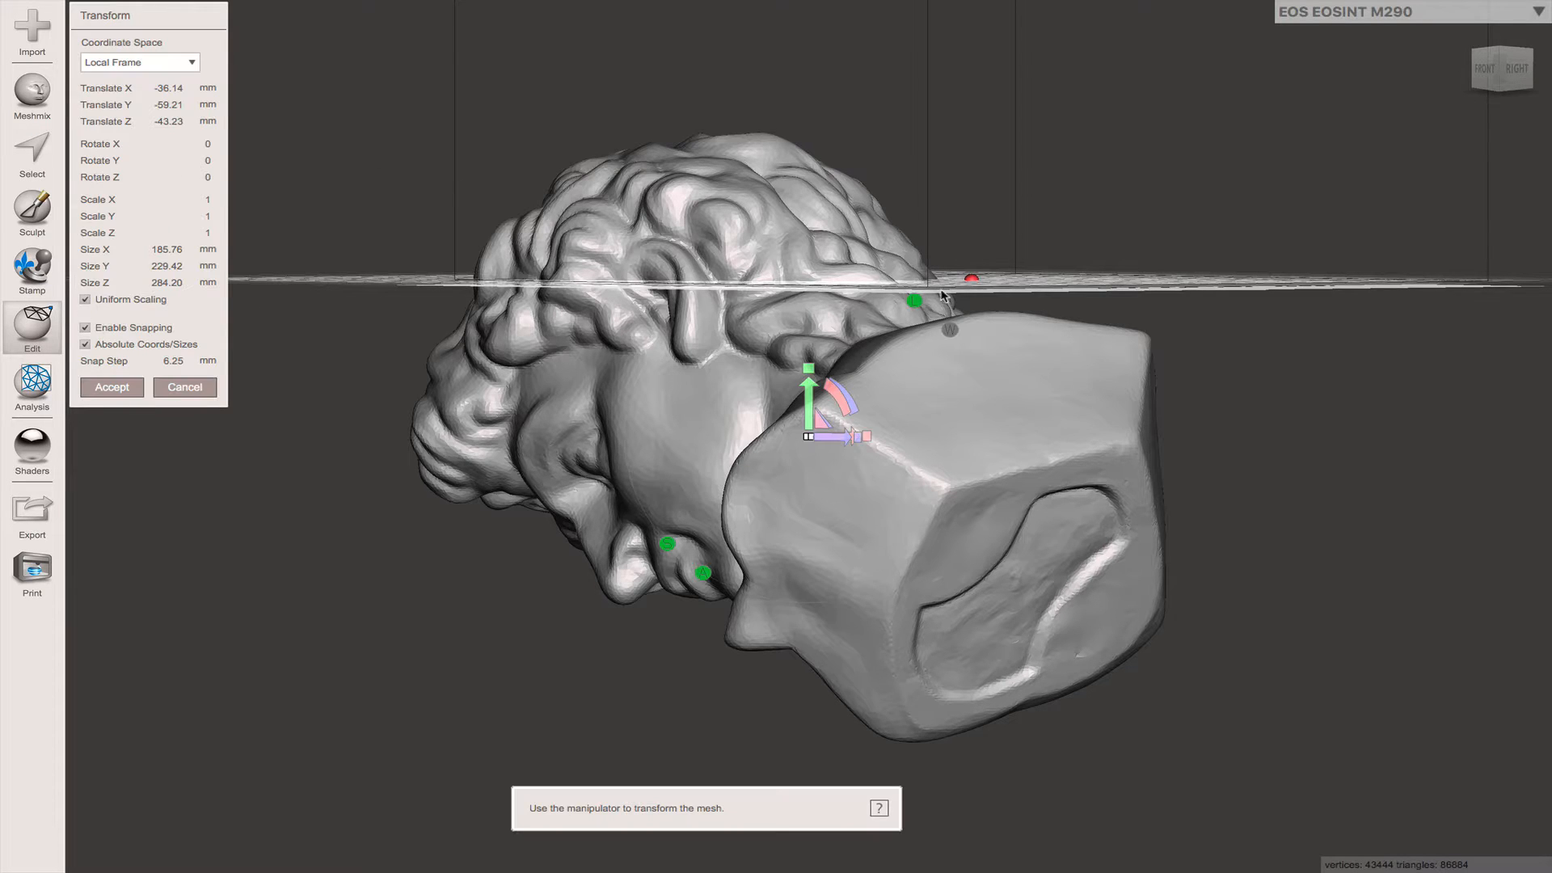
pyautogui.click(123, 65)
pyautogui.click(122, 85)
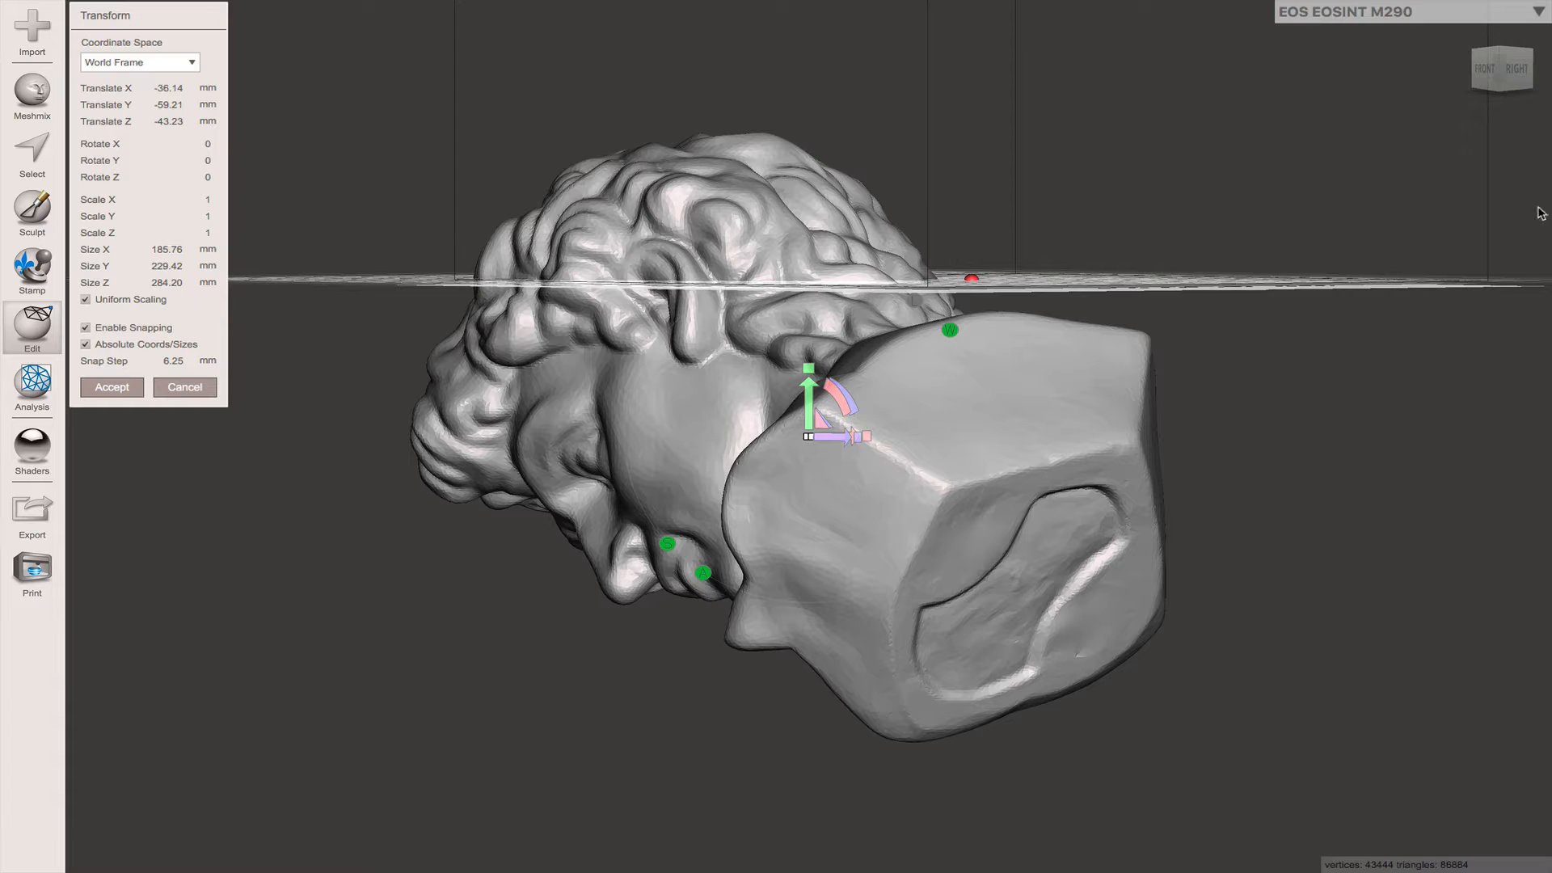
pyautogui.click(1488, 71)
pyautogui.moveTo(859, 398); pyautogui.dragTo(855, 457)
# - Raise the upright sculpture to a Translate Y of 131.25 mm so its base rests on the ground grid, and accept the transform
pyautogui.moveTo(808, 406); pyautogui.dragTo(808, 4)
pyautogui.moveTo(966, 530); pyautogui.dragTo(930, 730, button='middle')
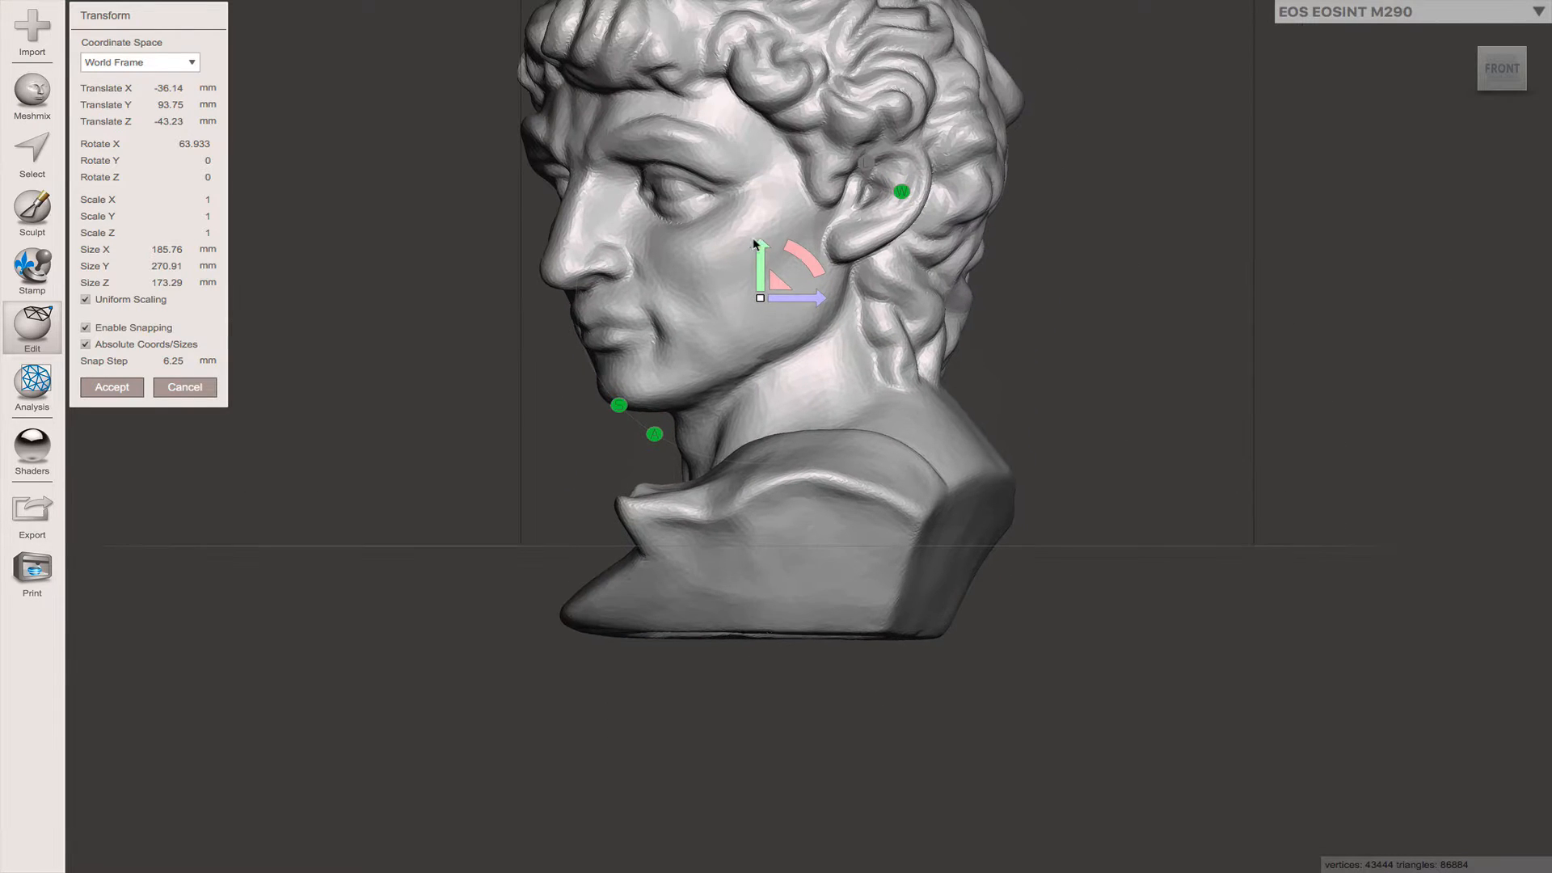
pyautogui.moveTo(758, 261); pyautogui.dragTo(757, 198)
pyautogui.scroll(2, 713, 462)
pyautogui.scroll(-6, 722, 489)
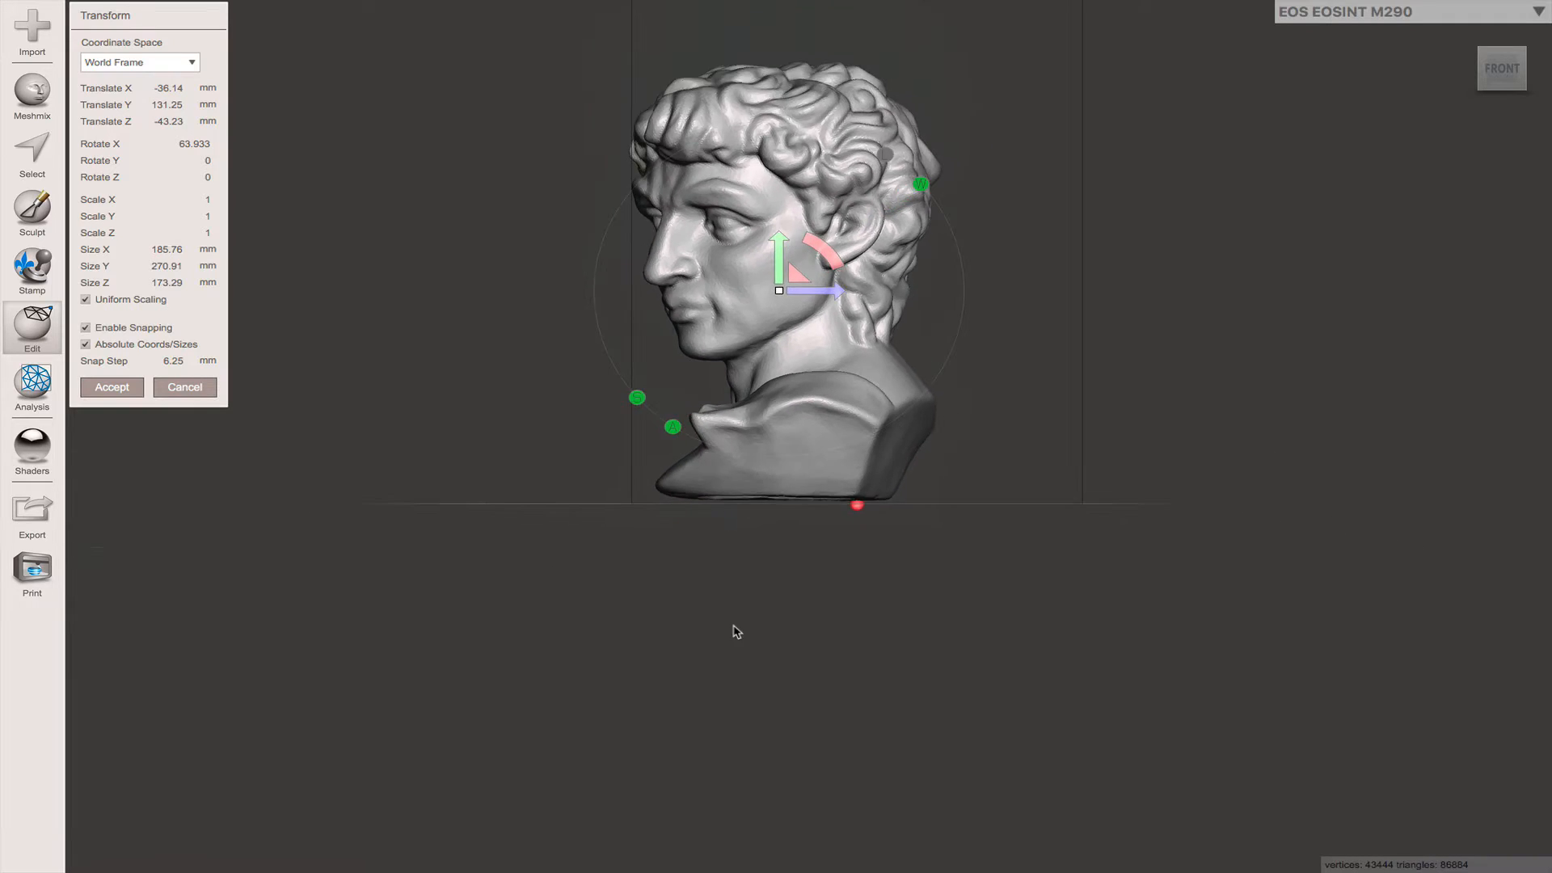
pyautogui.moveTo(733, 628); pyautogui.dragTo(356, 440, button='right')
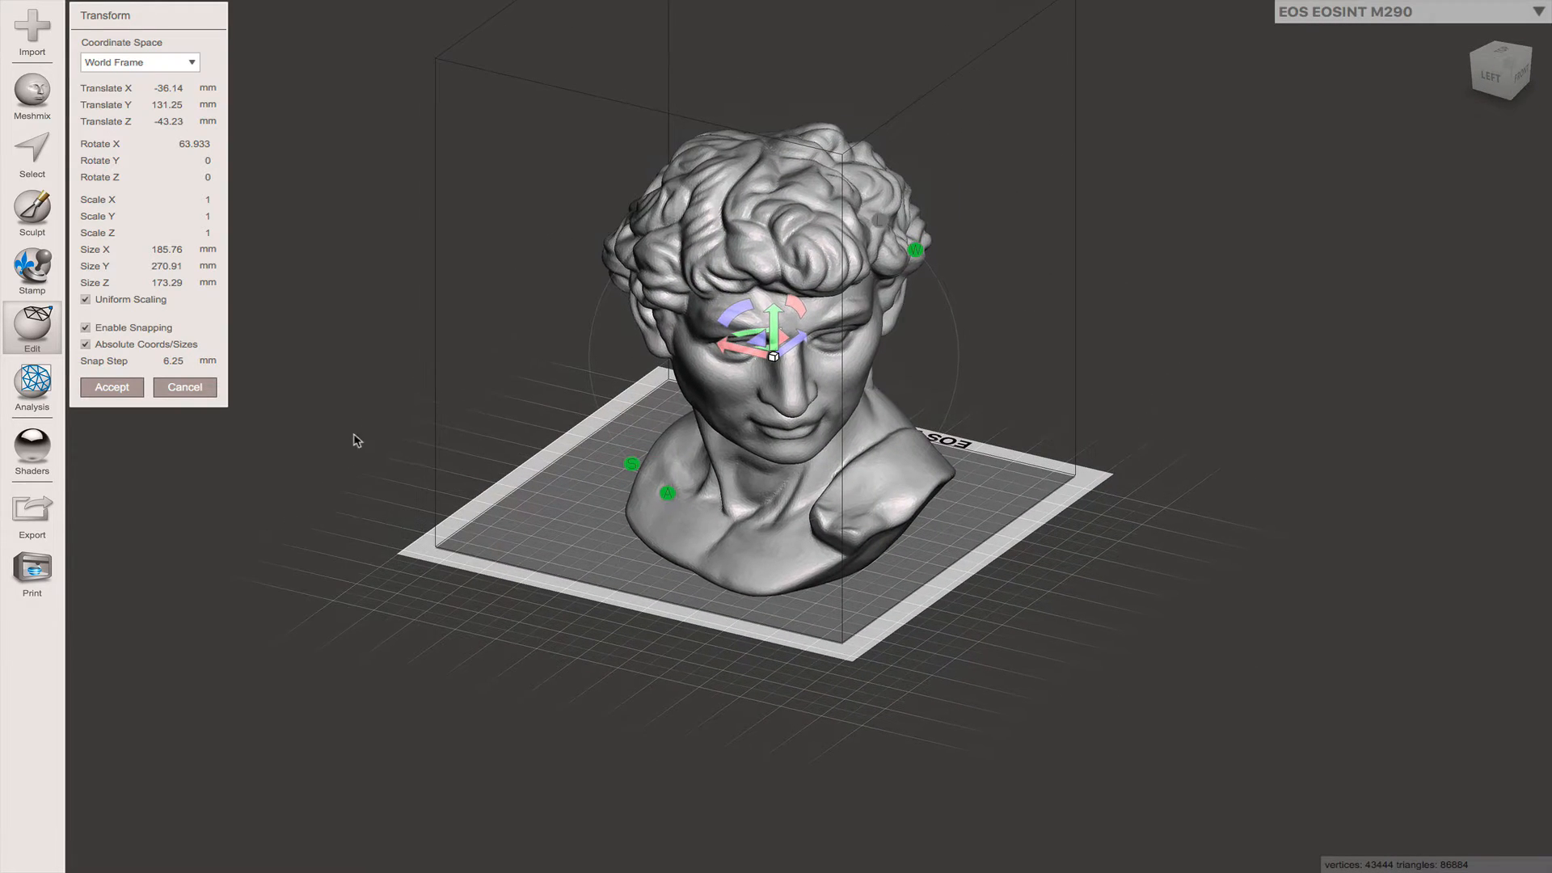
pyautogui.click(100, 385)
# - Examine the upright, filled head sculpture on the build plate from several angles
pyautogui.moveTo(235, 477)
pyautogui.mouseDown(button='right')
pyautogui.moveTo(343, 485)
pyautogui.moveTo(239, 477)
pyautogui.mouseUp(button='right')
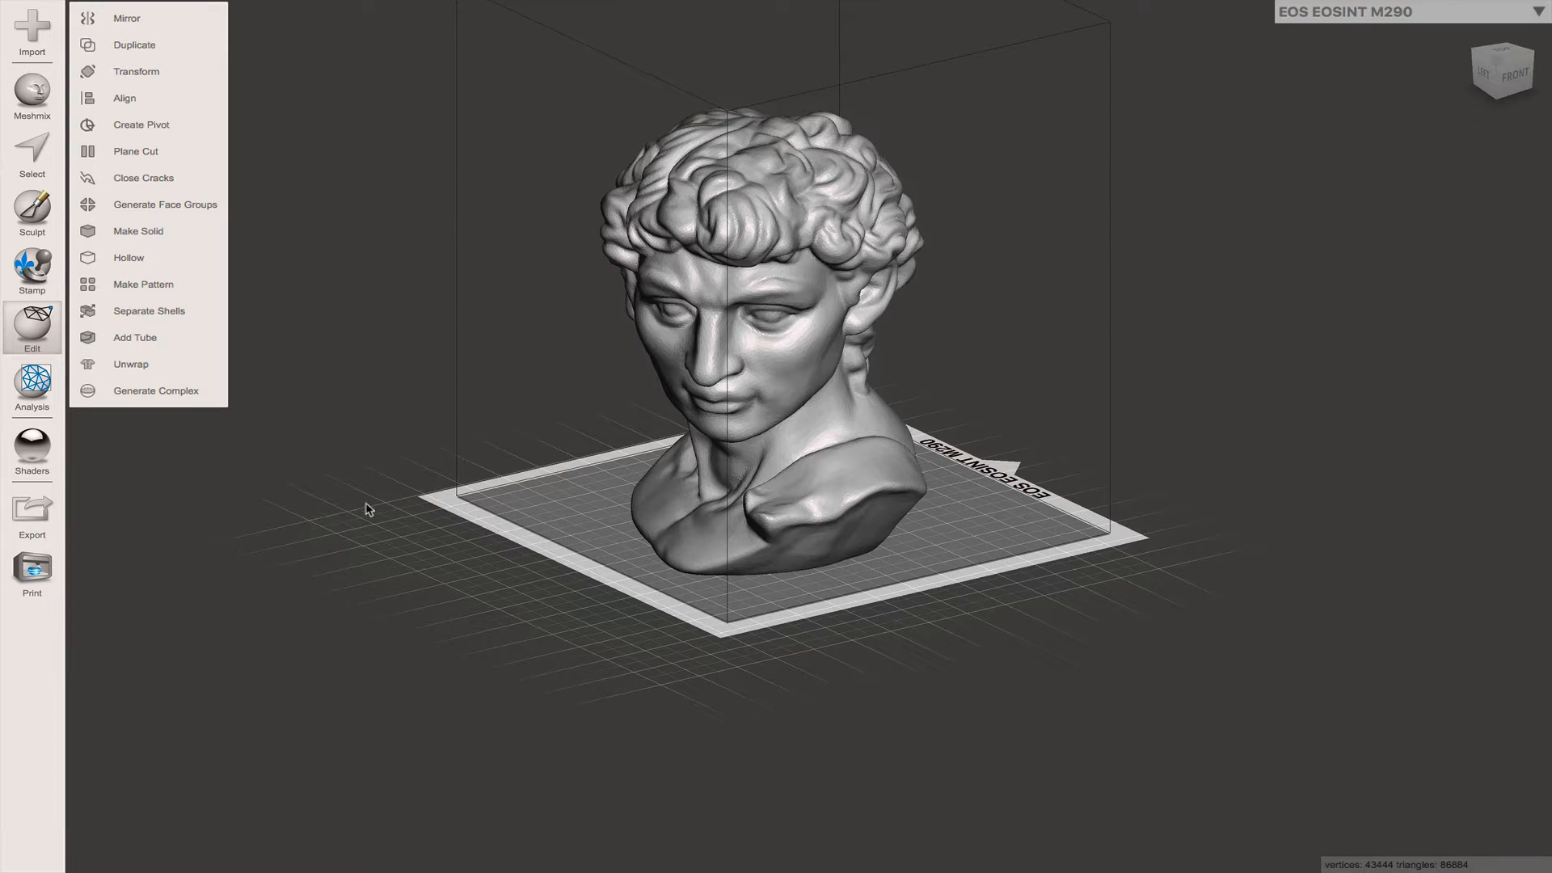
pyautogui.moveTo(367, 509); pyautogui.dragTo(437, 567, button='middle')
pyautogui.scroll(-1, 668, 560)
pyautogui.scroll(3, 669, 561)
pyautogui.moveTo(630, 558)
pyautogui.mouseDown(button='middle')
pyautogui.moveTo(445, 535)
pyautogui.moveTo(612, 554)
pyautogui.mouseUp(button='middle')
pyautogui.scroll(2, 511, 529)
pyautogui.moveTo(612, 553); pyautogui.dragTo(367, 537, button='right')
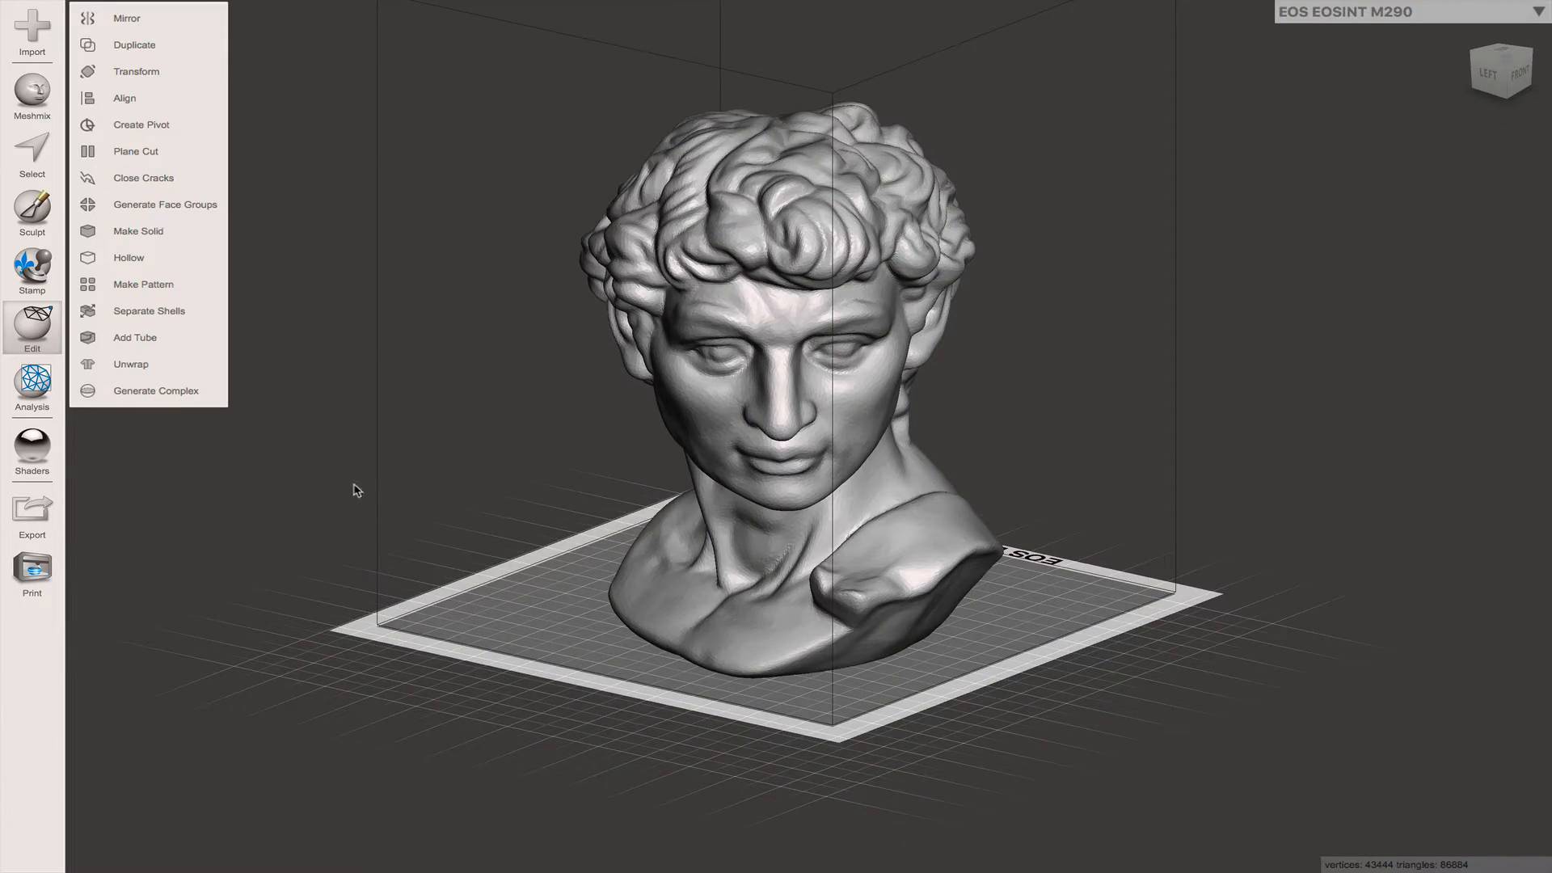
pyautogui.moveTo(501, 530); pyautogui.dragTo(449, 527, button='right')
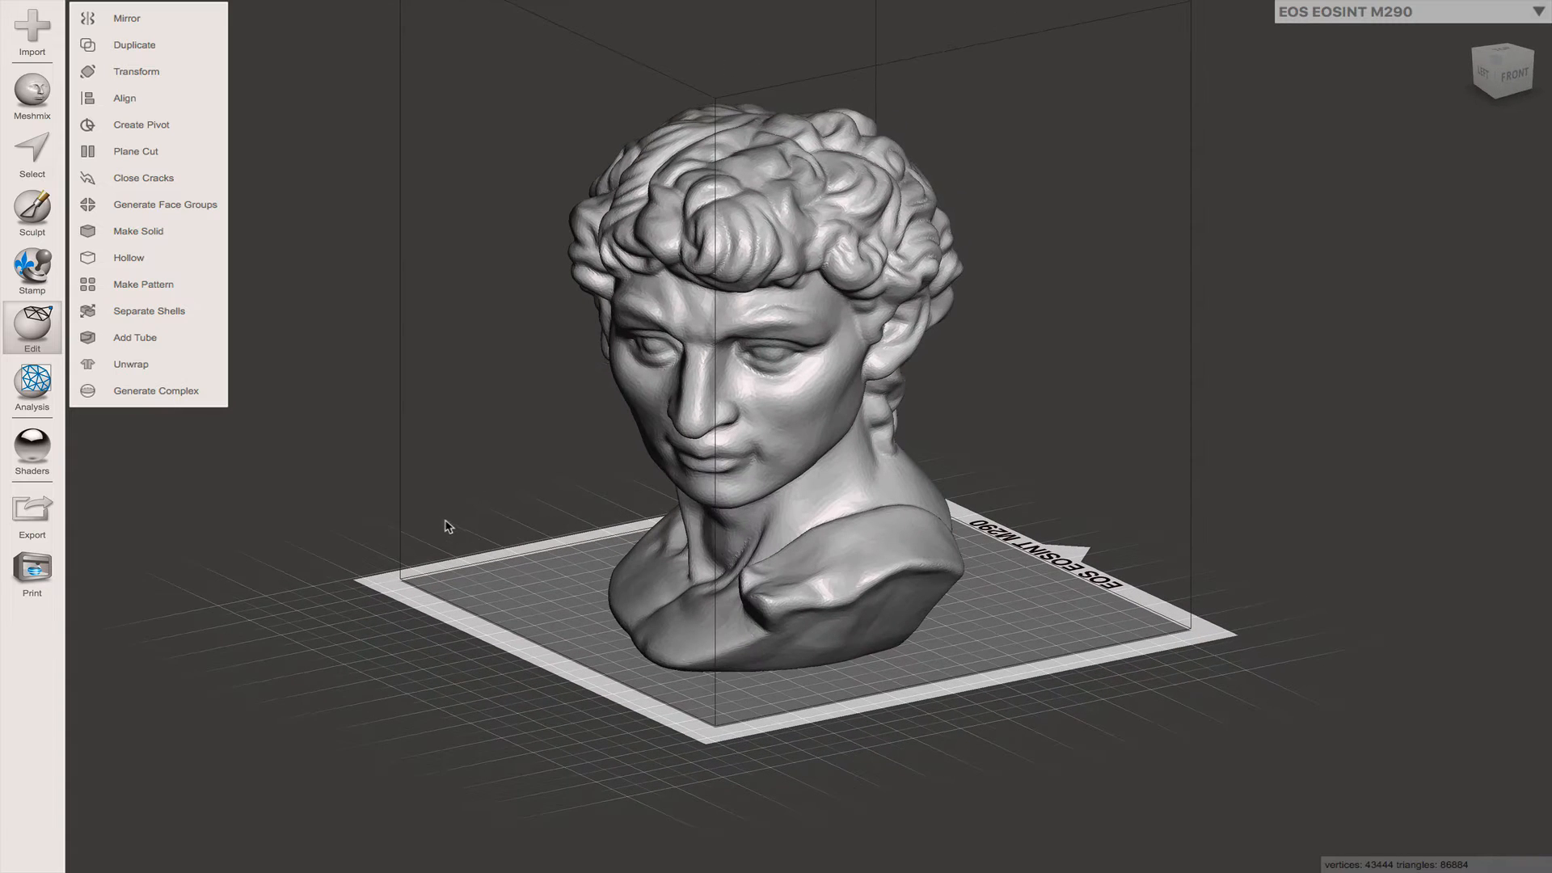
pyautogui.moveTo(500, 542); pyautogui.dragTo(475, 535, button='middle')
pyautogui.moveTo(512, 557); pyautogui.dragTo(527, 560, button='right')
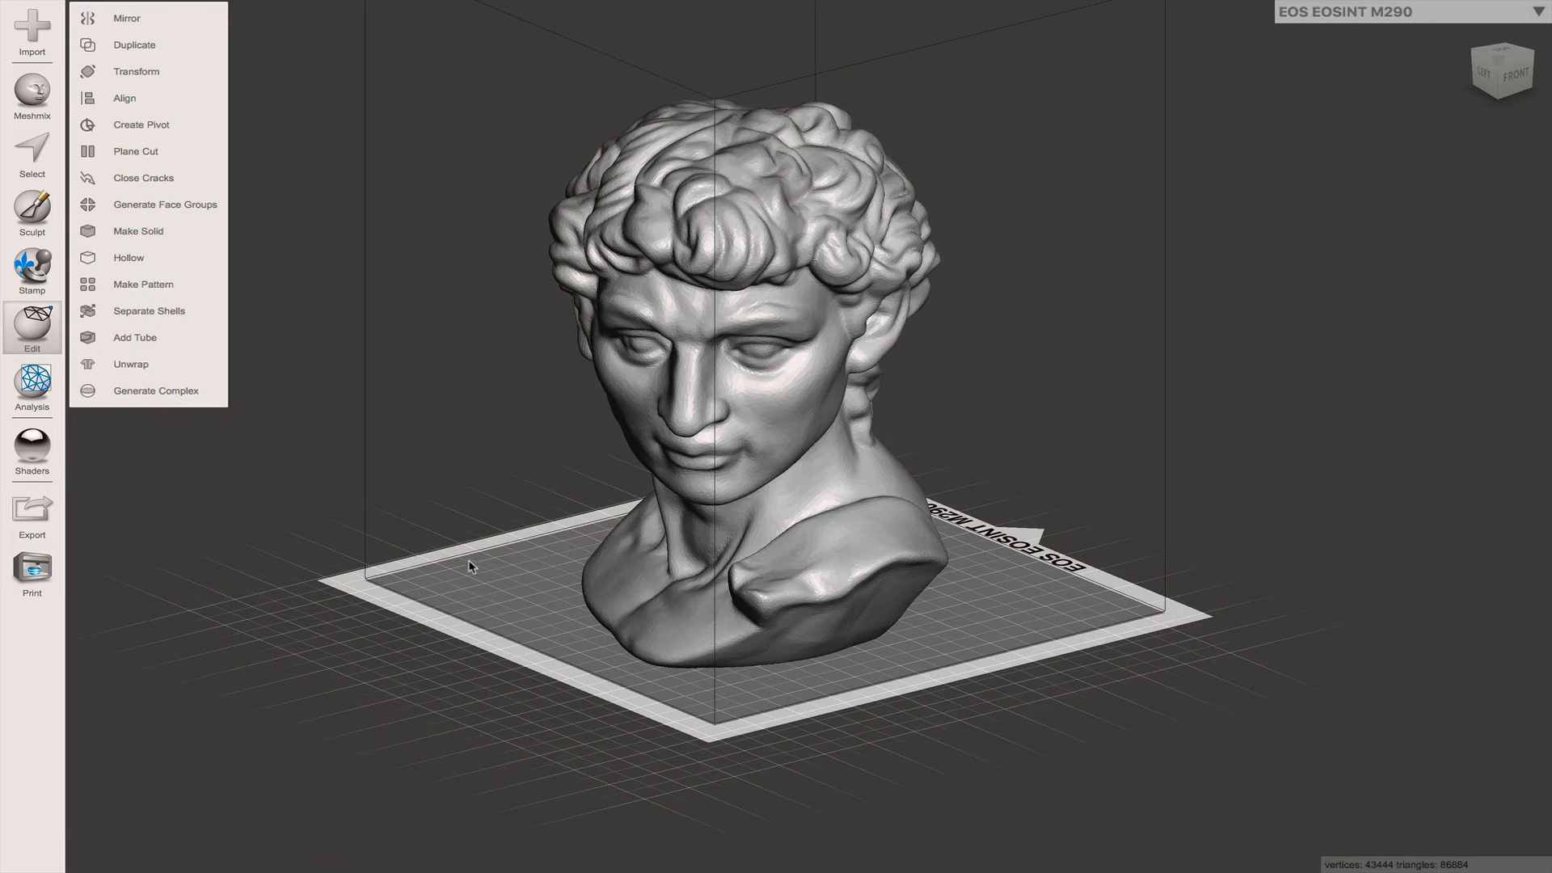
pyautogui.moveTo(471, 566); pyautogui.dragTo(600, 598, button='middle')
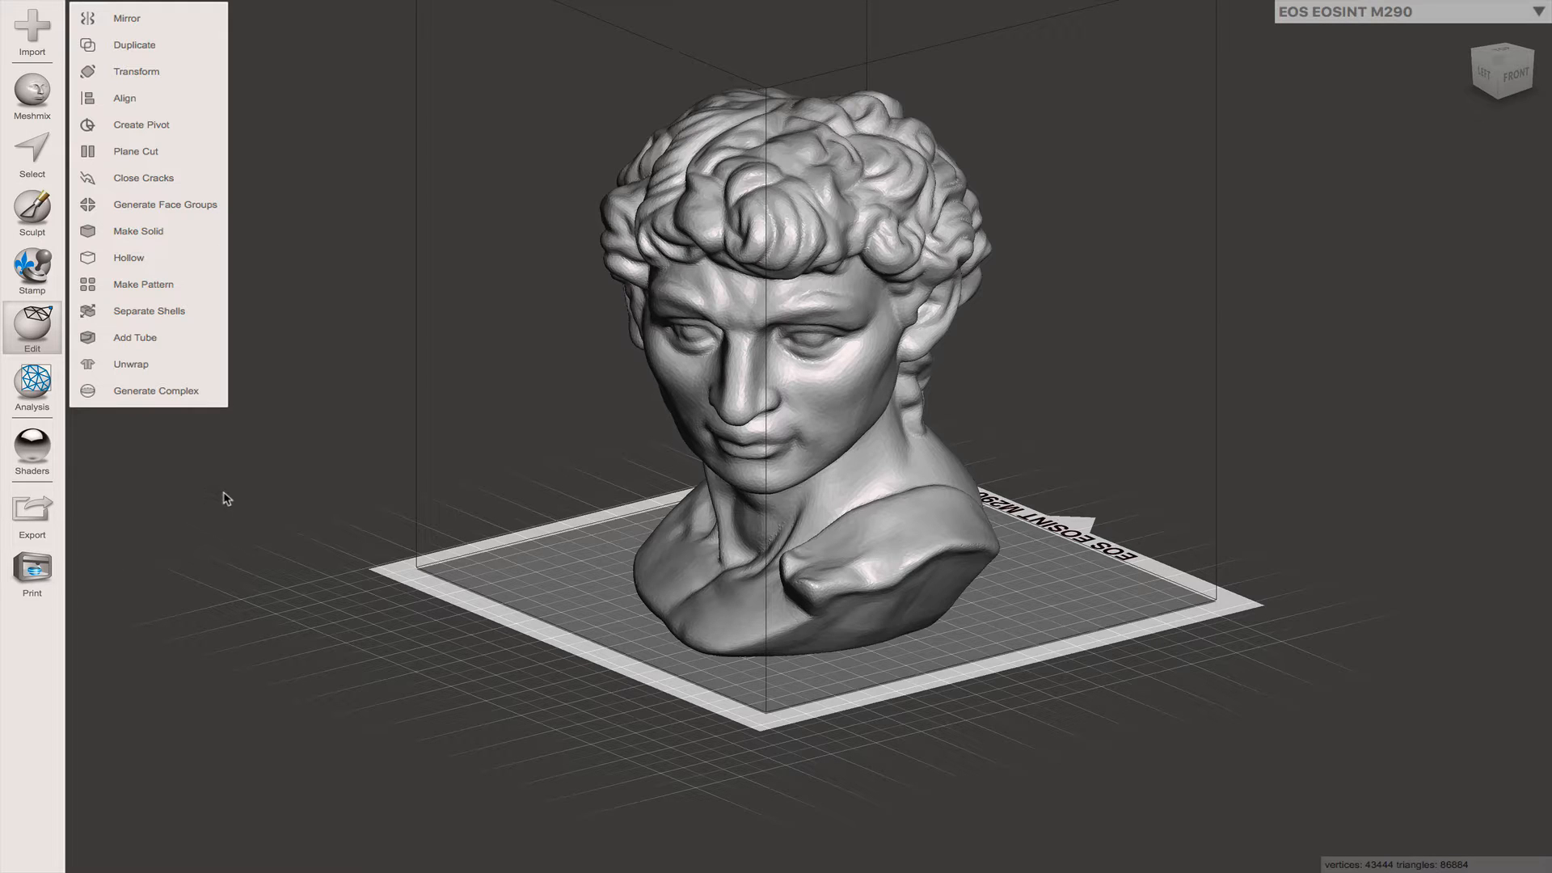
# - Check the mesh export dialog with its OBJ format and Downloads destination, and close it without saving
pyautogui.click(32, 513)
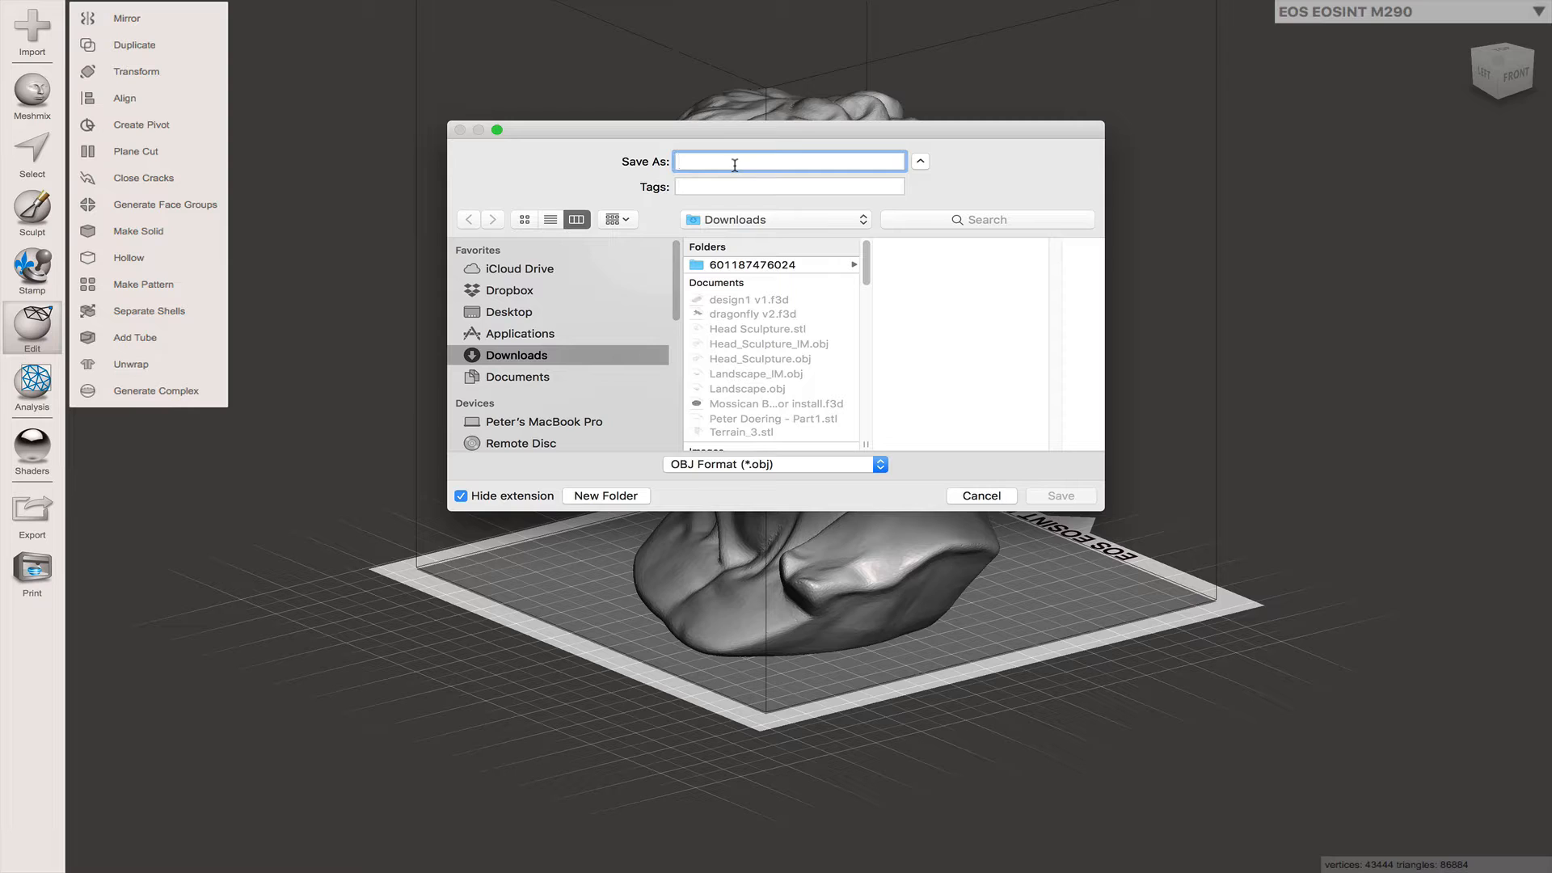
pyautogui.click(981, 495)
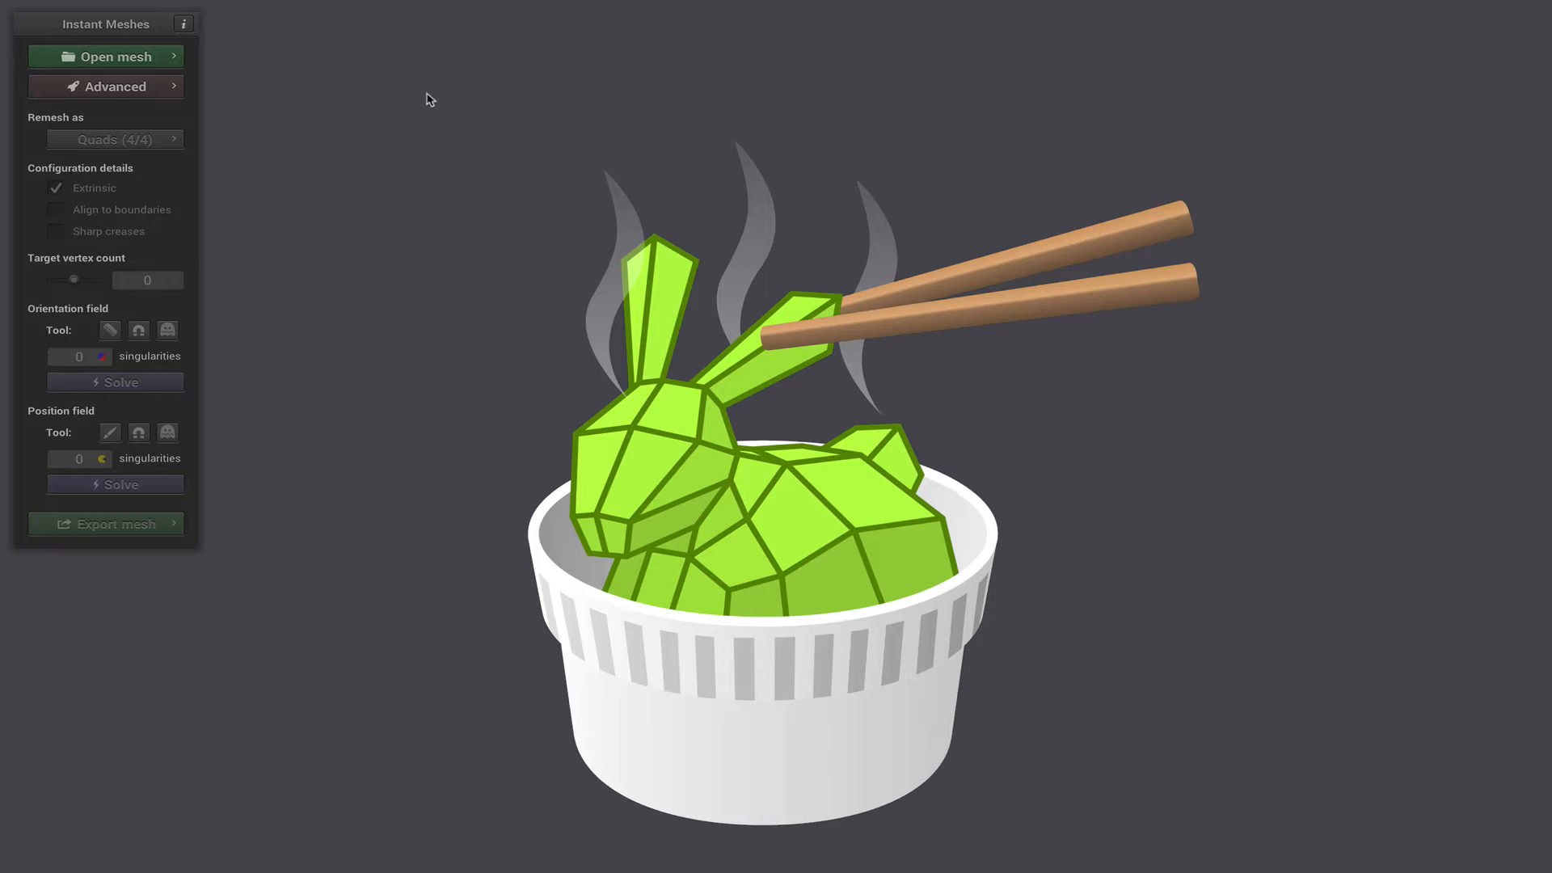
# - Switch to Instant Meshes and open Head_Sculpture.obj from the Downloads folder, showing the face upright
pyautogui.click(112, 58)
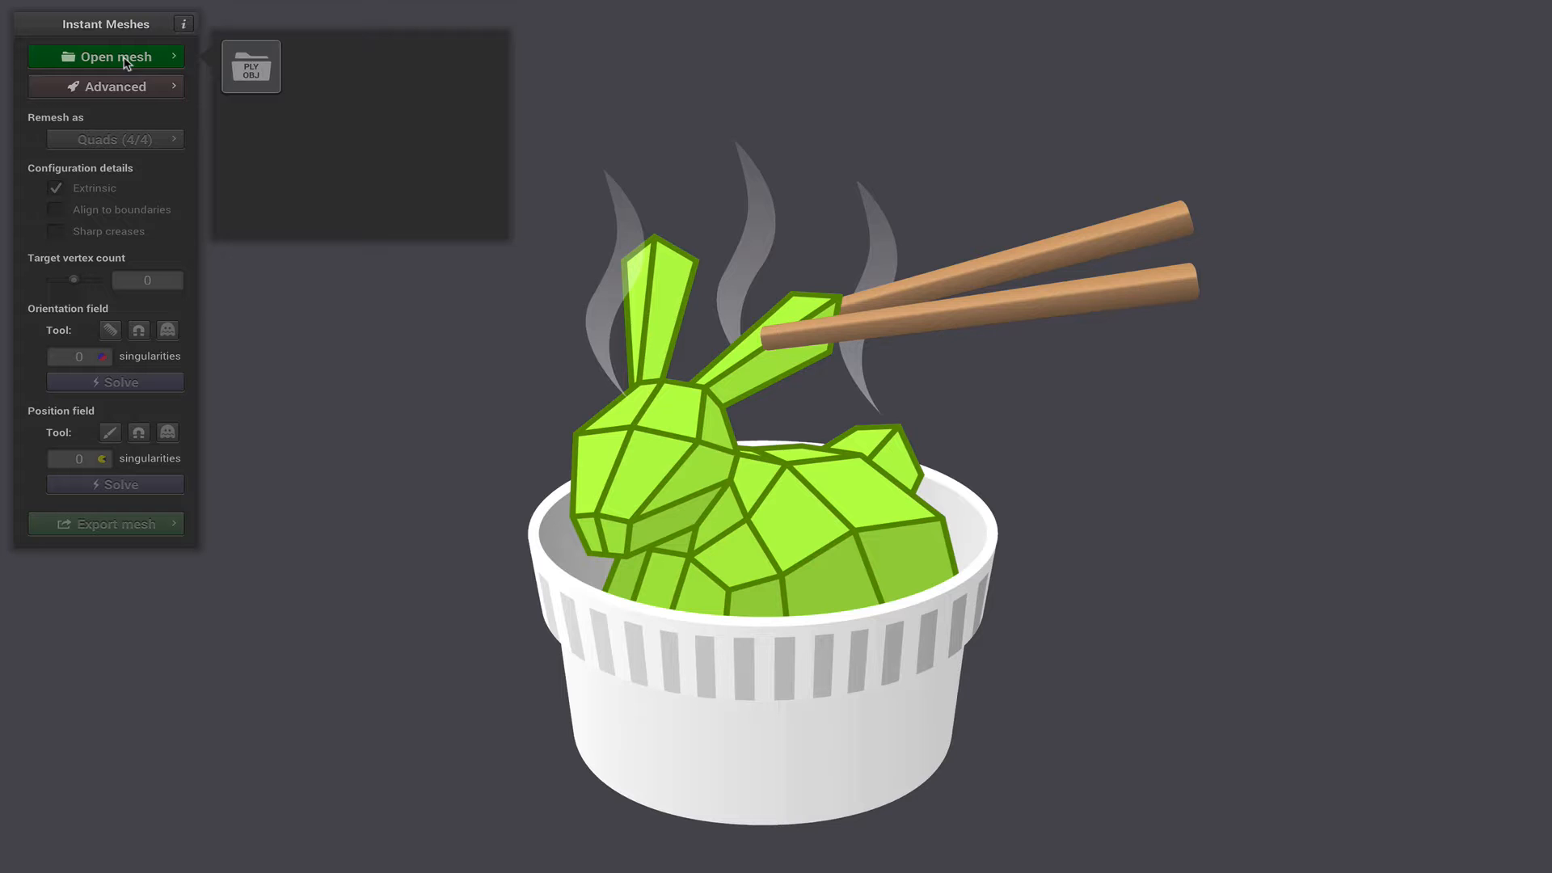
pyautogui.click(251, 67)
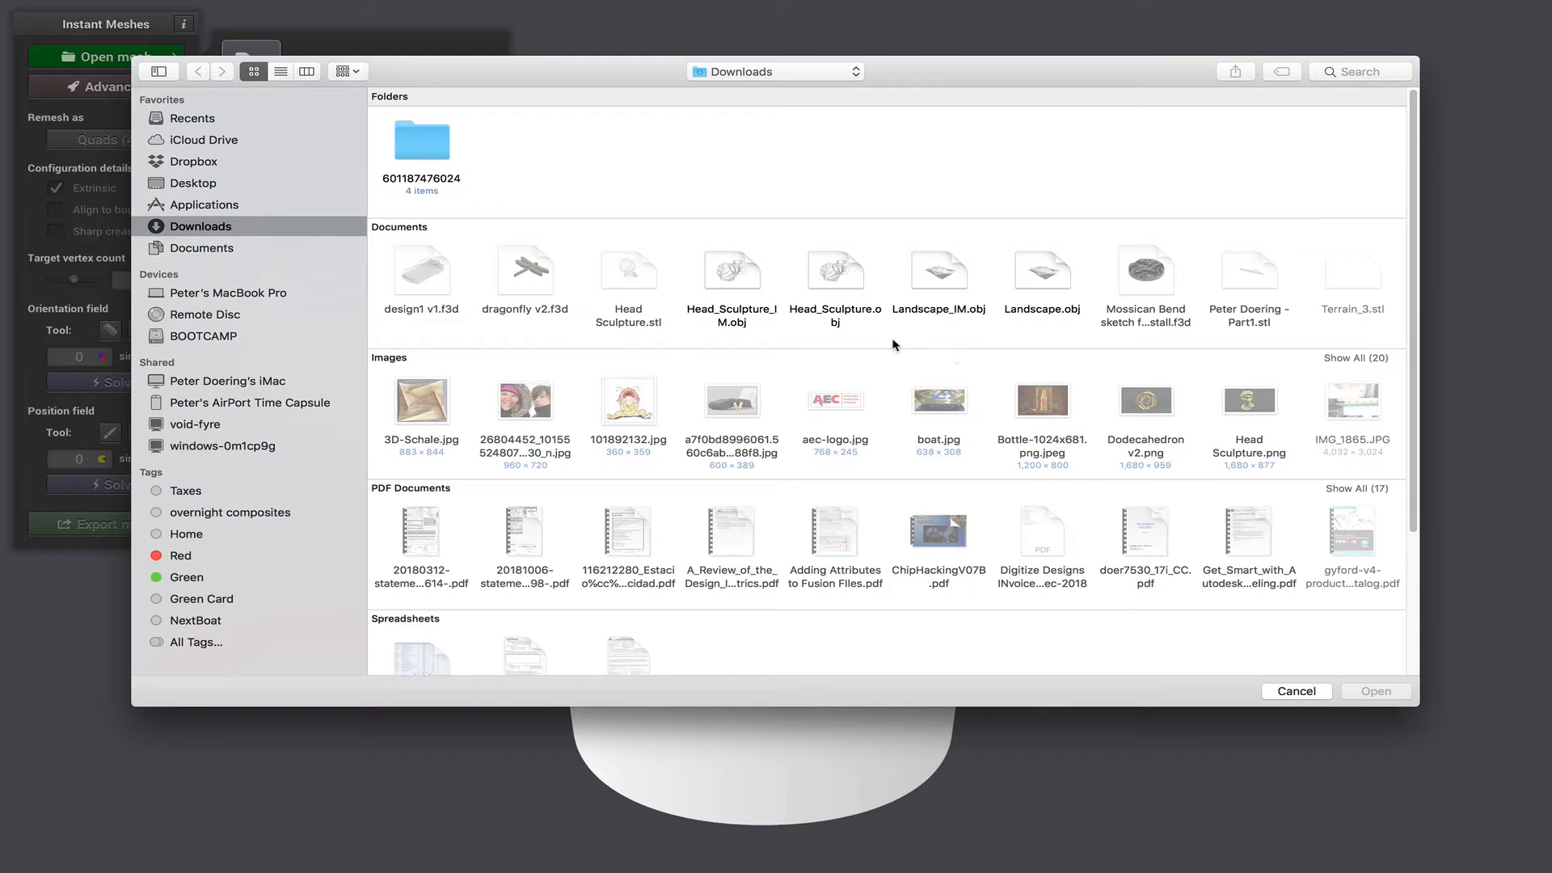
pyautogui.click(832, 273)
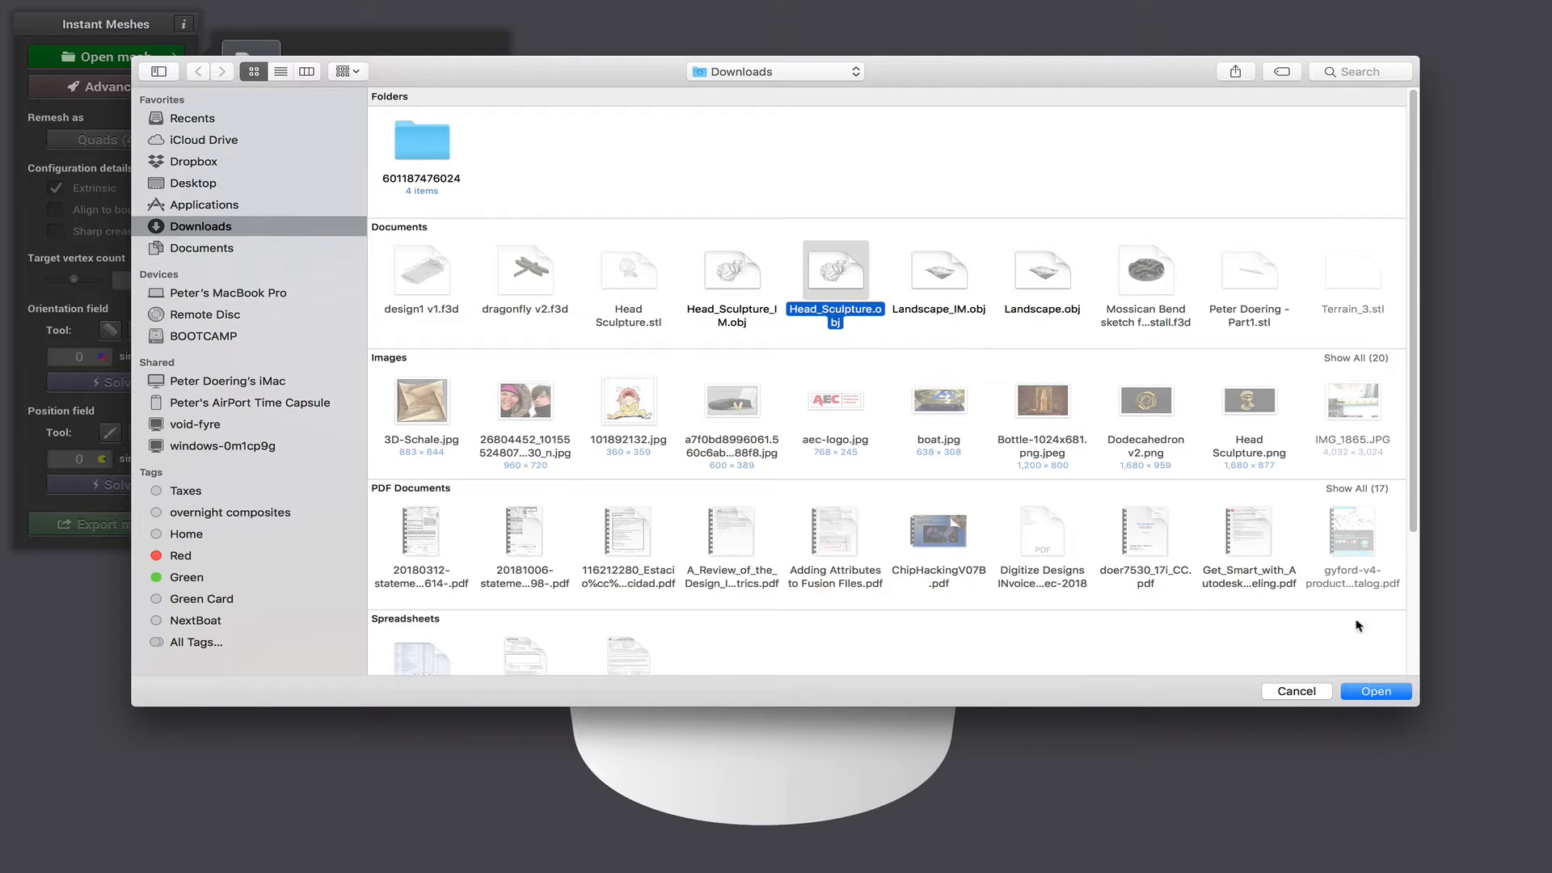
pyautogui.click(1380, 695)
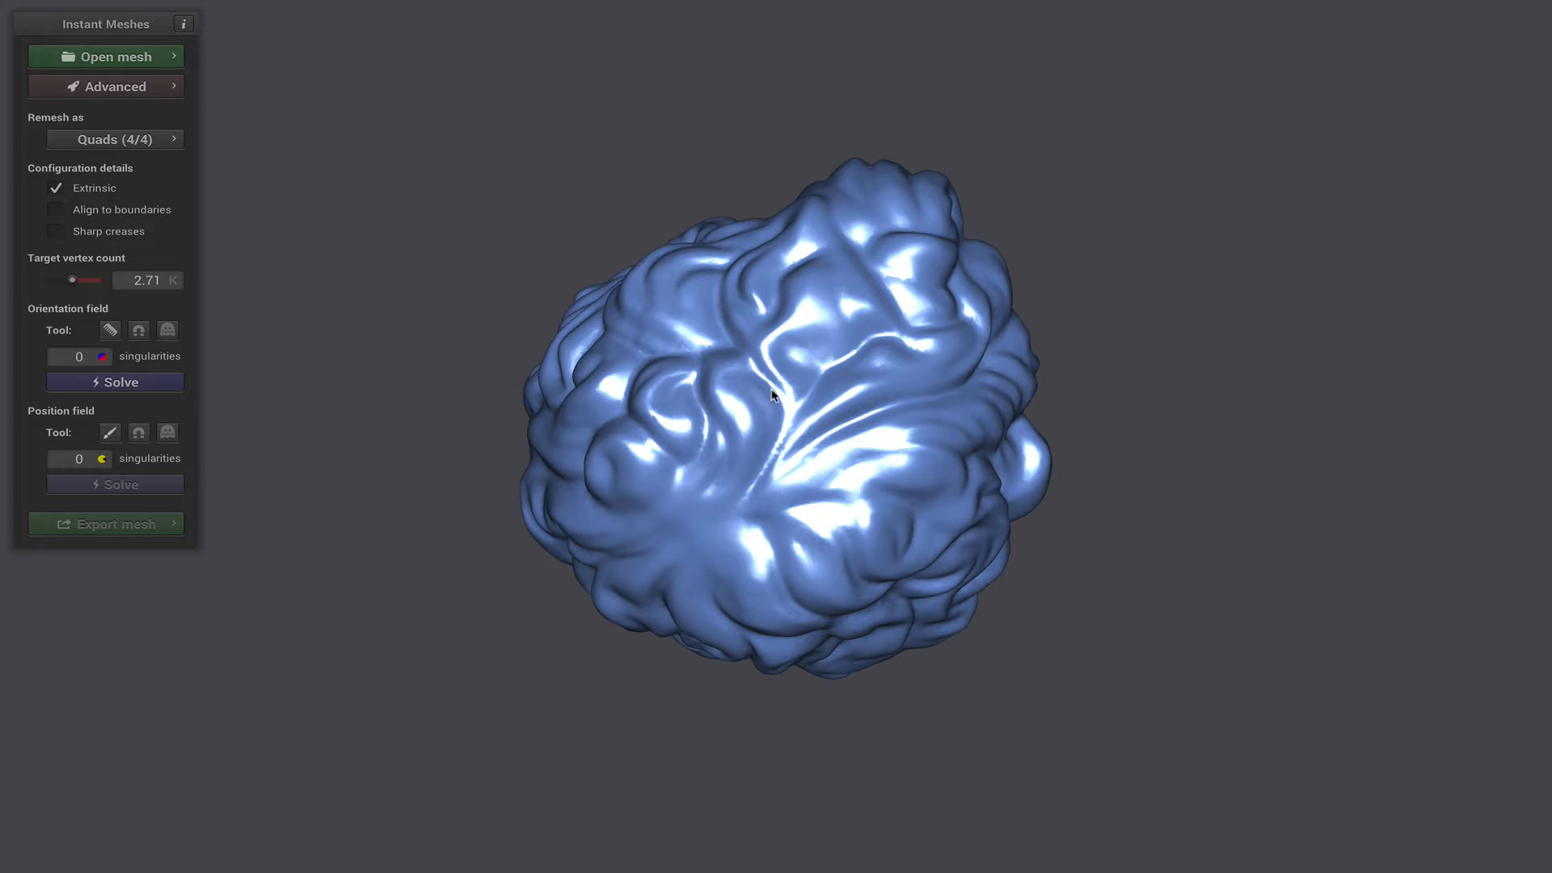
pyautogui.moveTo(772, 393)
pyautogui.mouseDown()
pyautogui.moveTo(727, 587)
pyautogui.moveTo(797, 242)
pyautogui.moveTo(857, 485)
pyautogui.moveTo(750, 635)
pyautogui.moveTo(984, 589)
pyautogui.moveTo(797, 329)
pyautogui.moveTo(793, 279)
pyautogui.moveTo(808, 452)
pyautogui.moveTo(984, 374)
pyautogui.moveTo(1007, 455)
pyautogui.moveTo(924, 485)
pyautogui.moveTo(987, 482)
pyautogui.moveTo(710, 495)
pyautogui.moveTo(675, 431)
pyautogui.mouseUp()
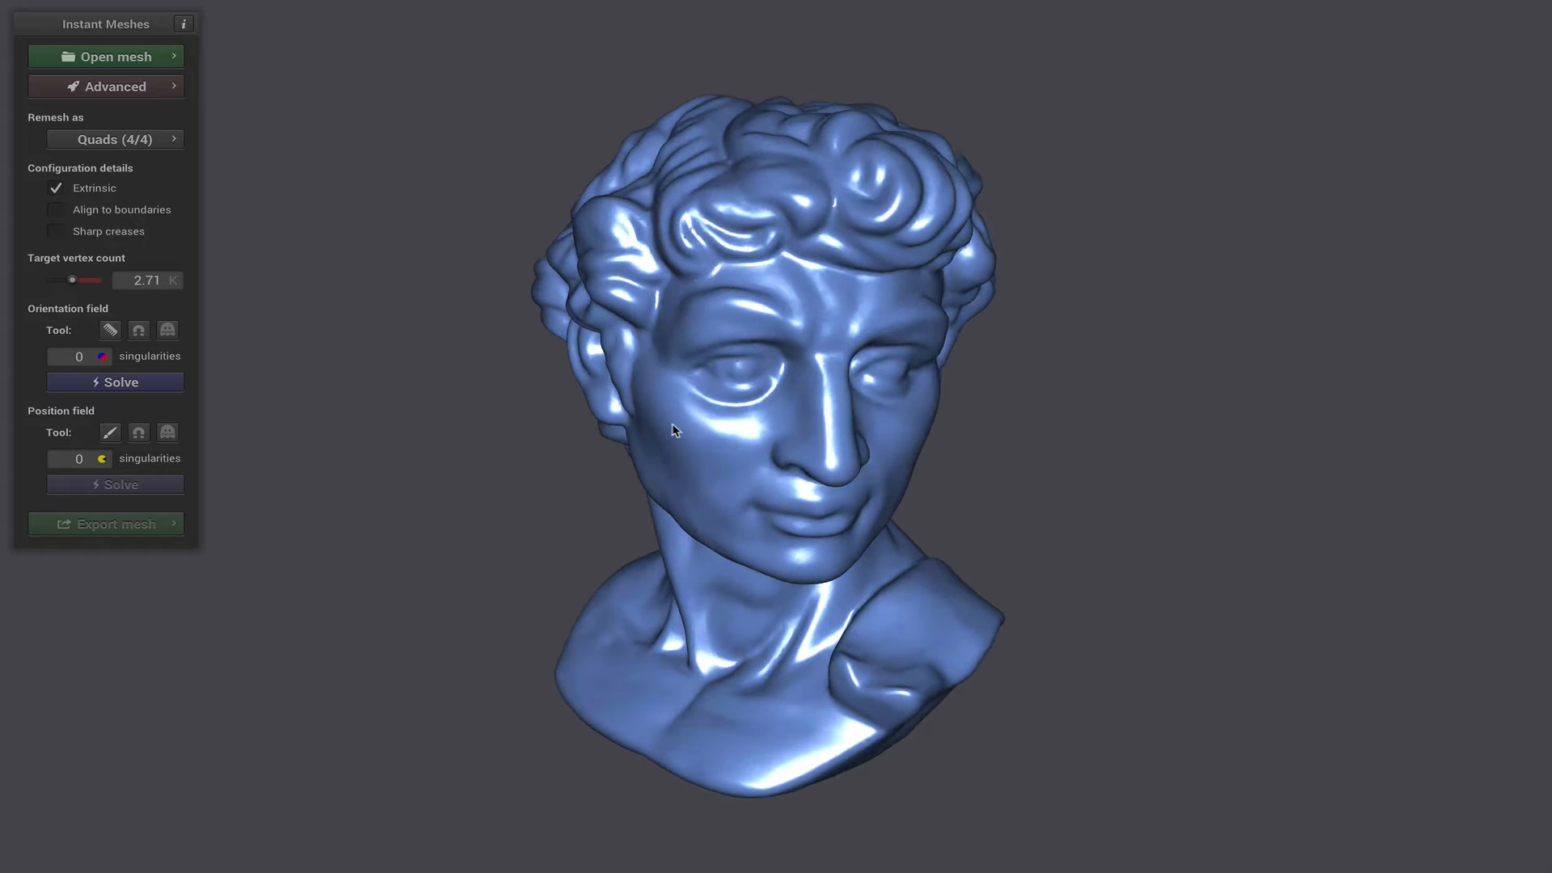
pyautogui.moveTo(482, 444); pyautogui.dragTo(497, 465)
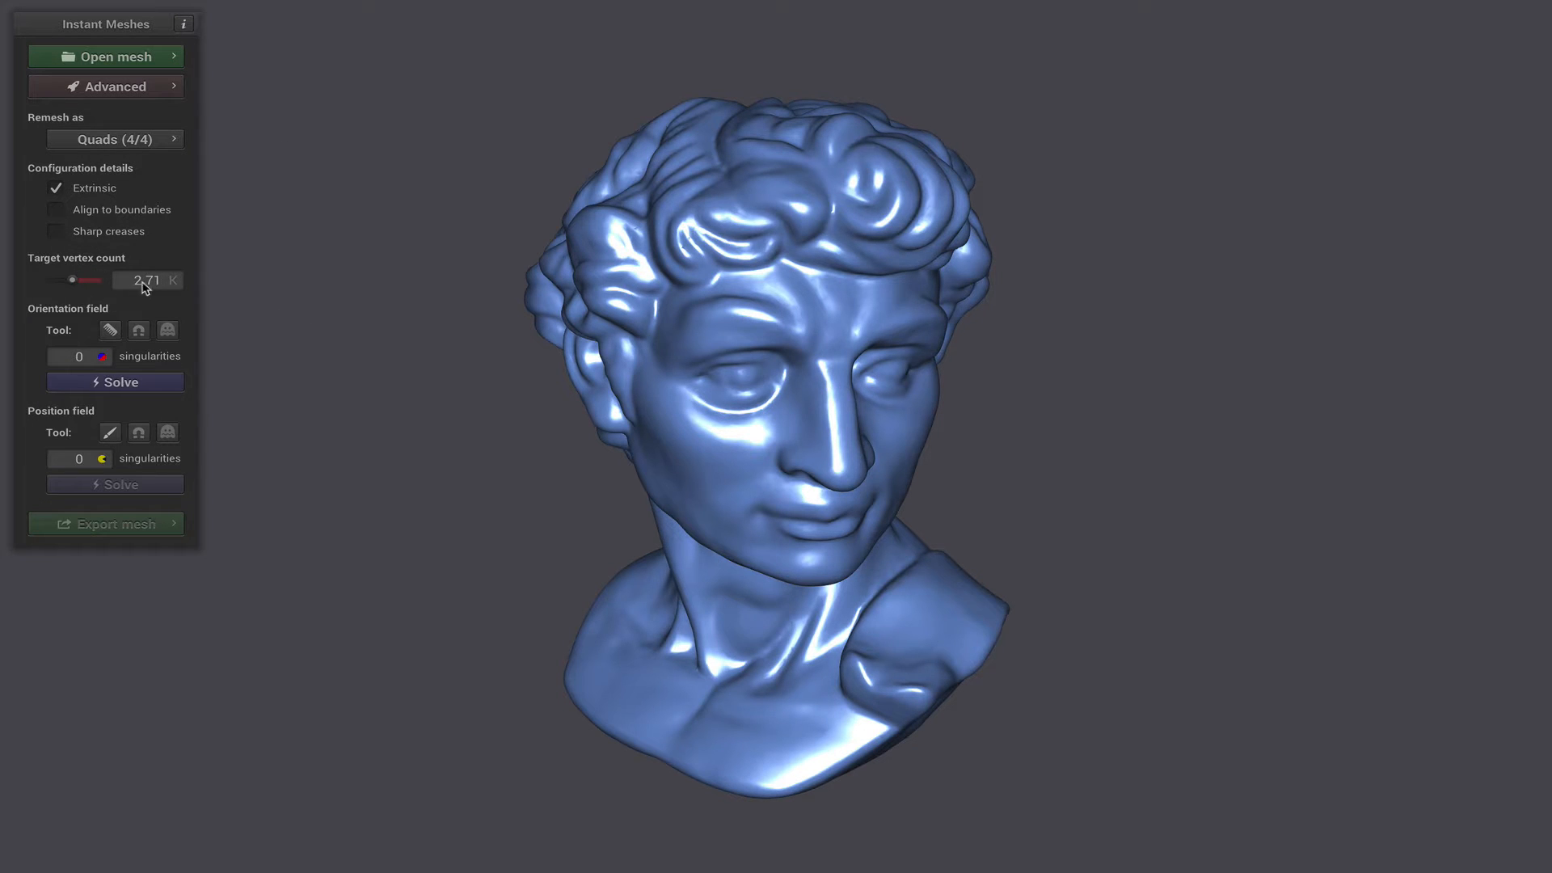
# - Solve the orientation field and the position field of the head sculpture at the default target vertex count
pyautogui.scroll(-2, 771, 383)
pyautogui.scroll(3, 779, 393)
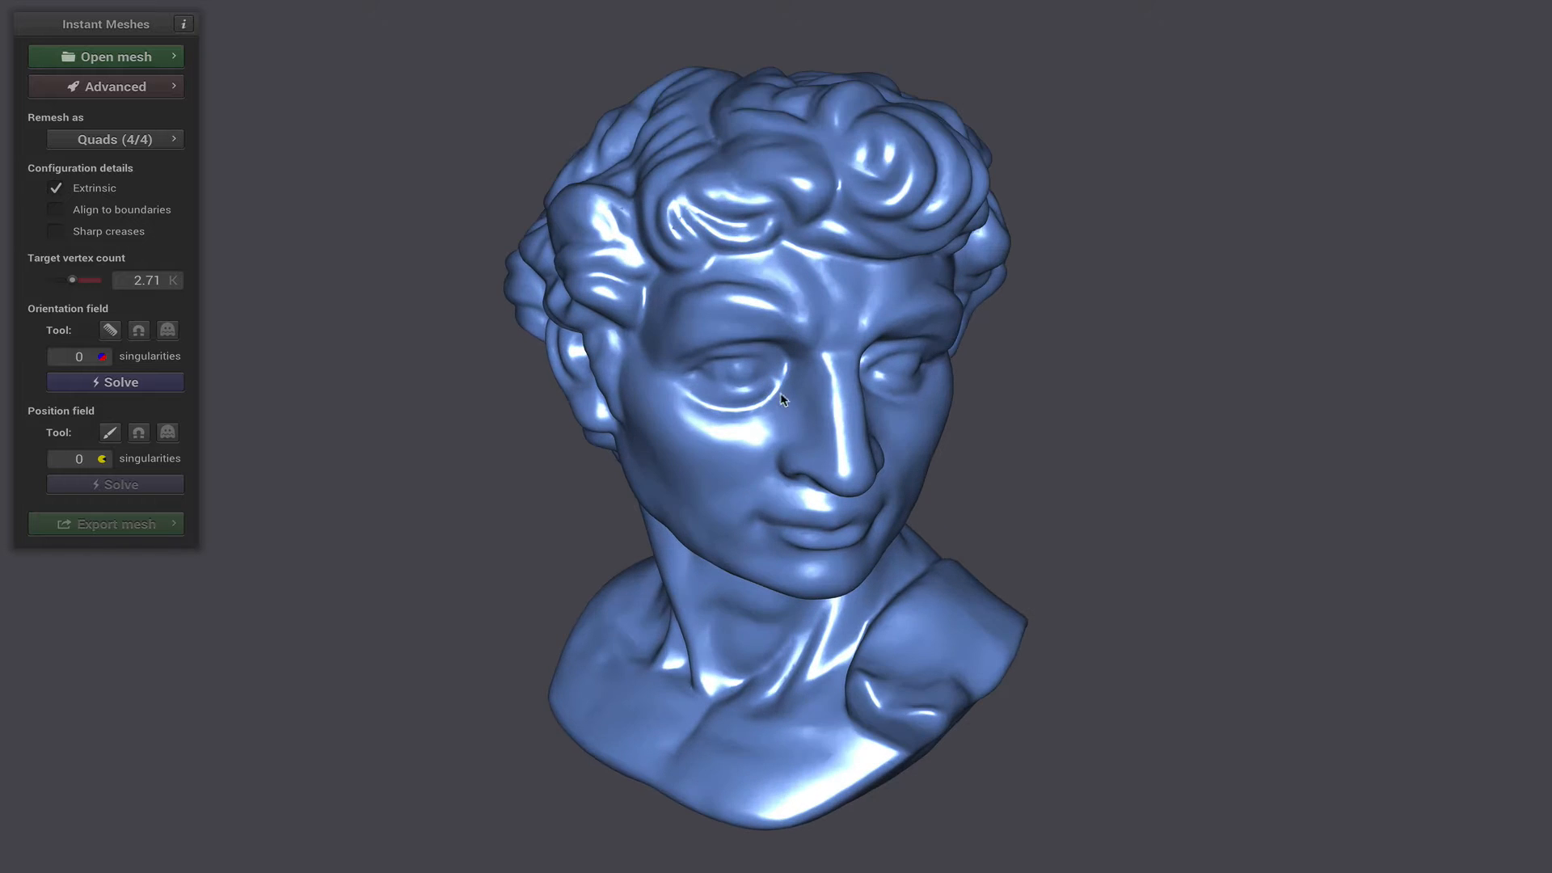
pyautogui.moveTo(777, 408); pyautogui.dragTo(789, 428)
pyautogui.scroll(1, 733, 239)
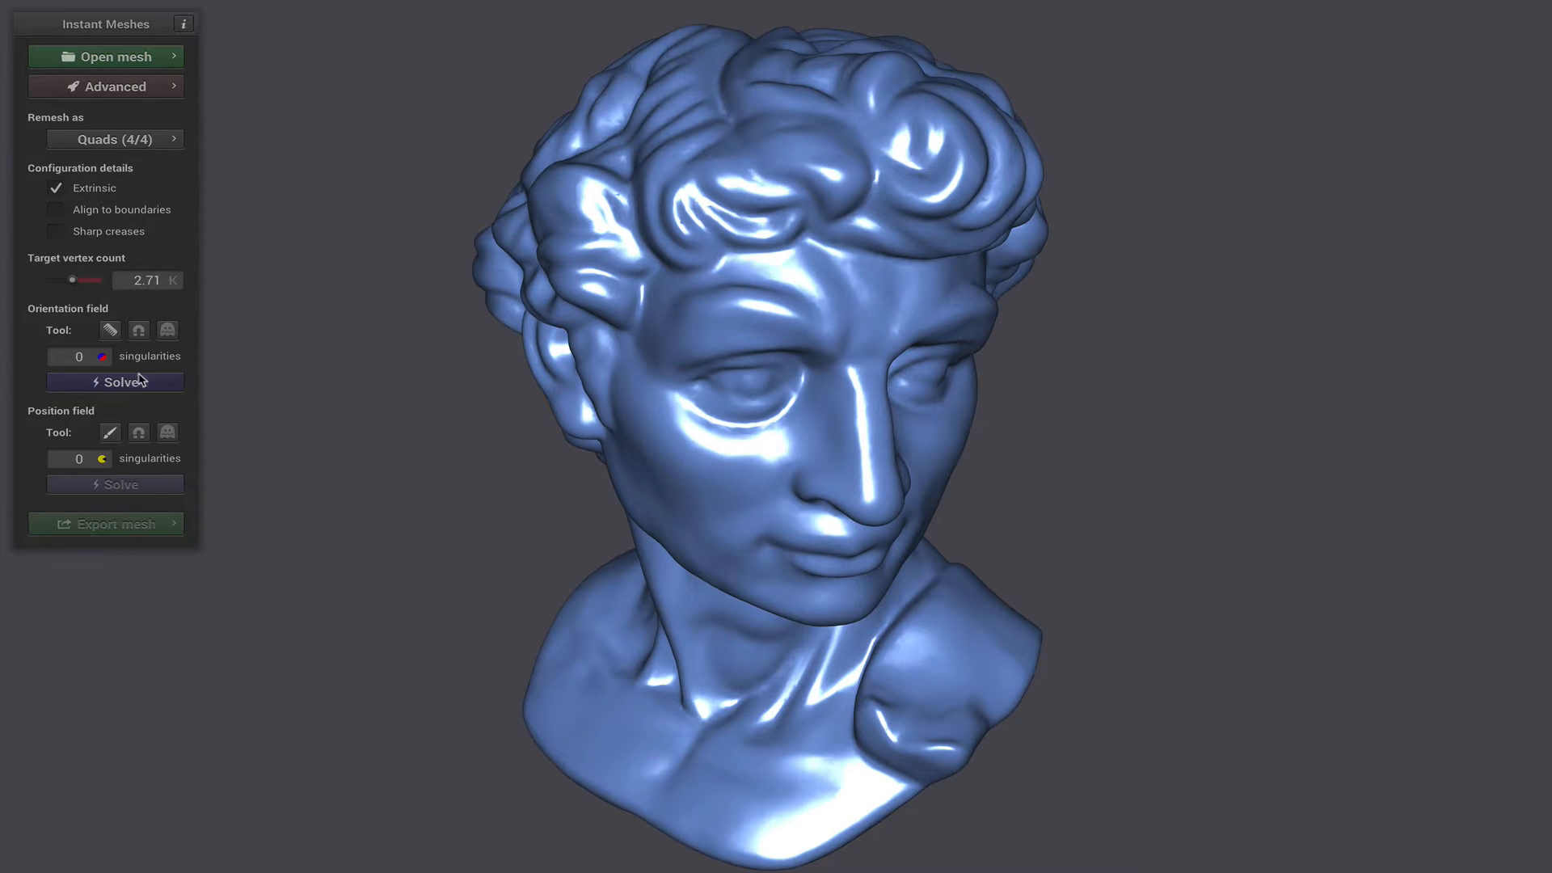
pyautogui.click(139, 381)
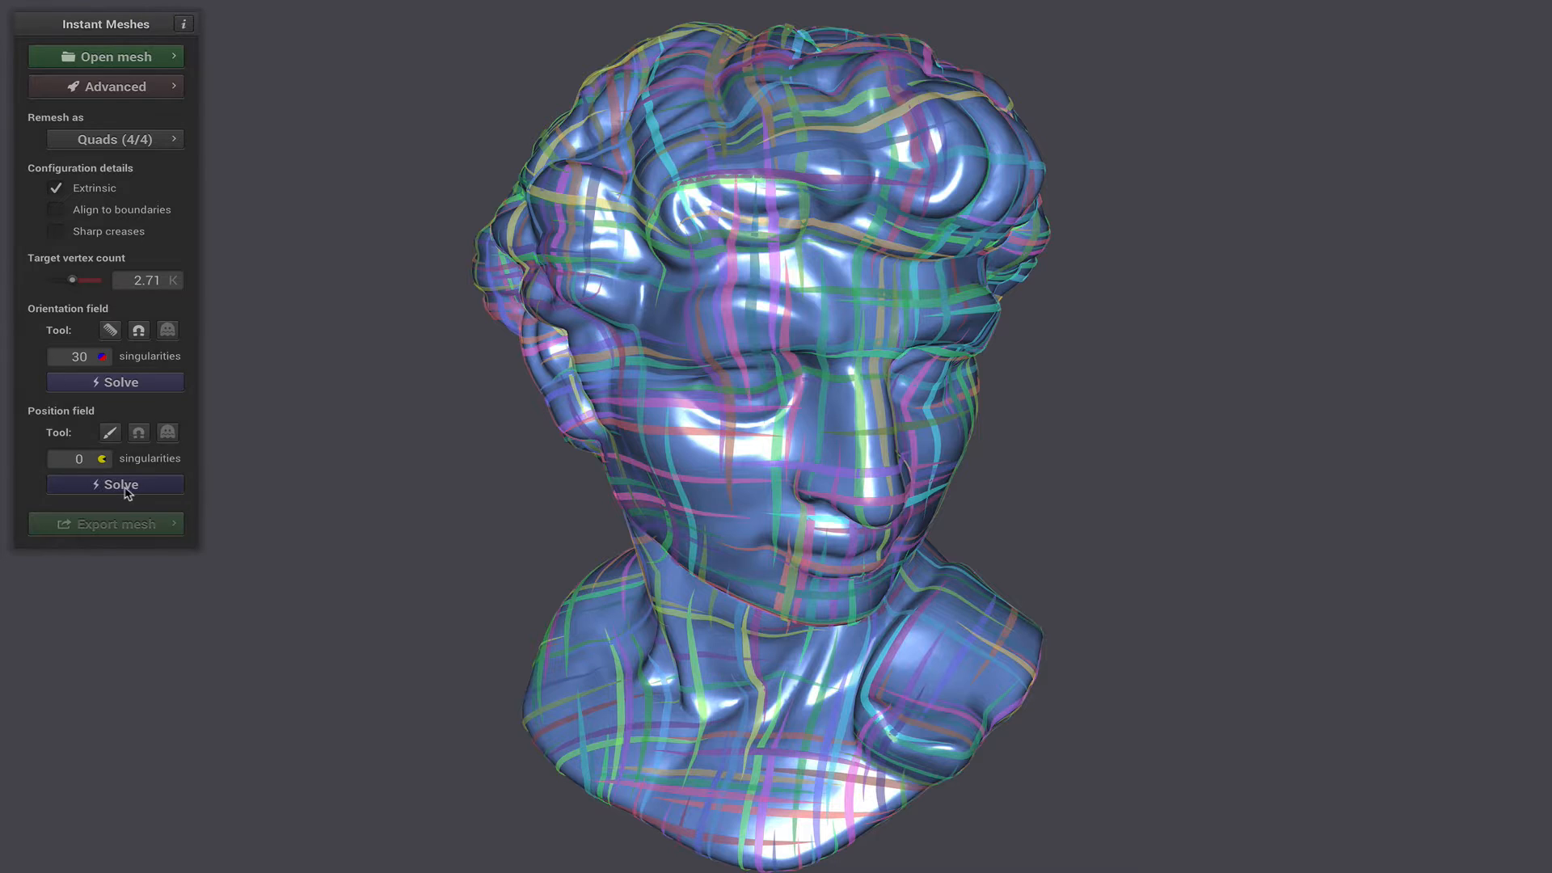
pyautogui.click(126, 485)
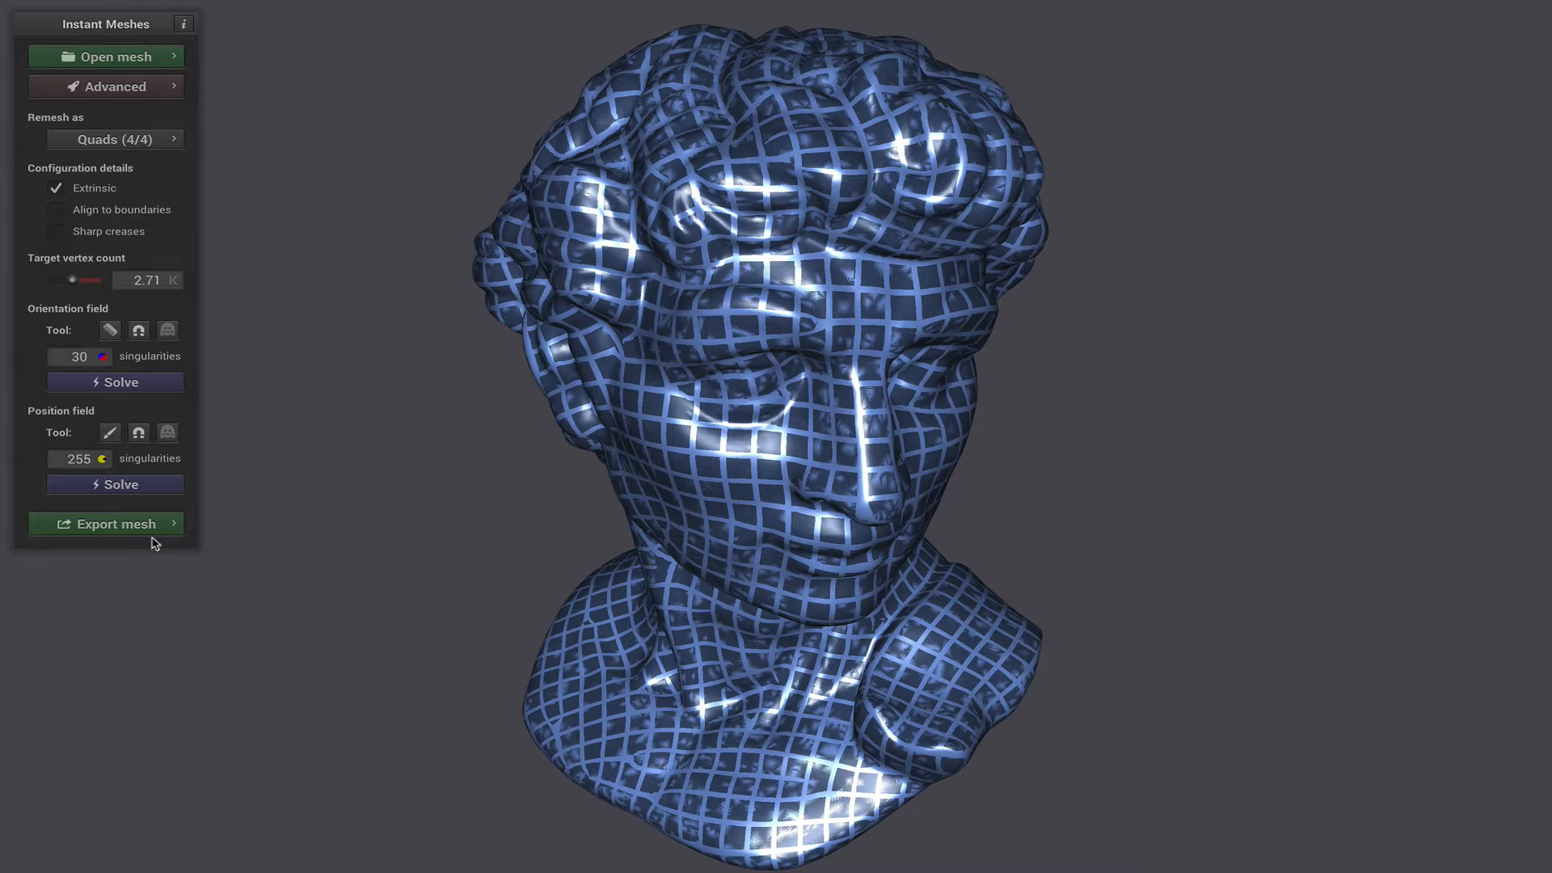
pyautogui.moveTo(807, 533)
pyautogui.mouseDown()
pyautogui.moveTo(837, 529)
pyautogui.moveTo(823, 531)
pyautogui.mouseUp()
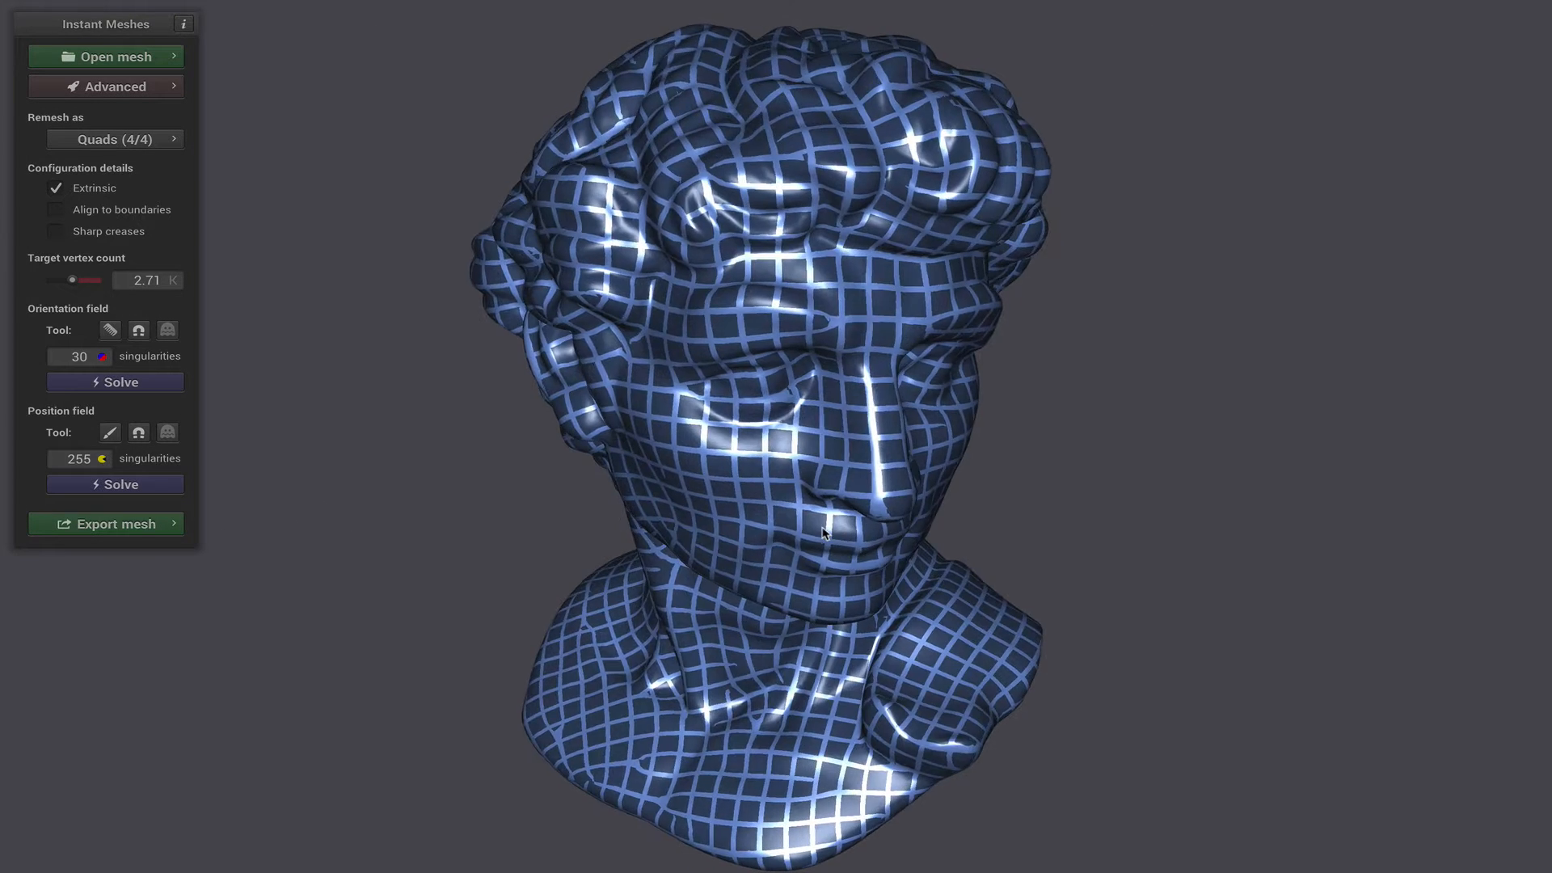
# - Extract the remeshed sculpture as a pure quad mesh and examine its level of facial detail
pyautogui.click(129, 527)
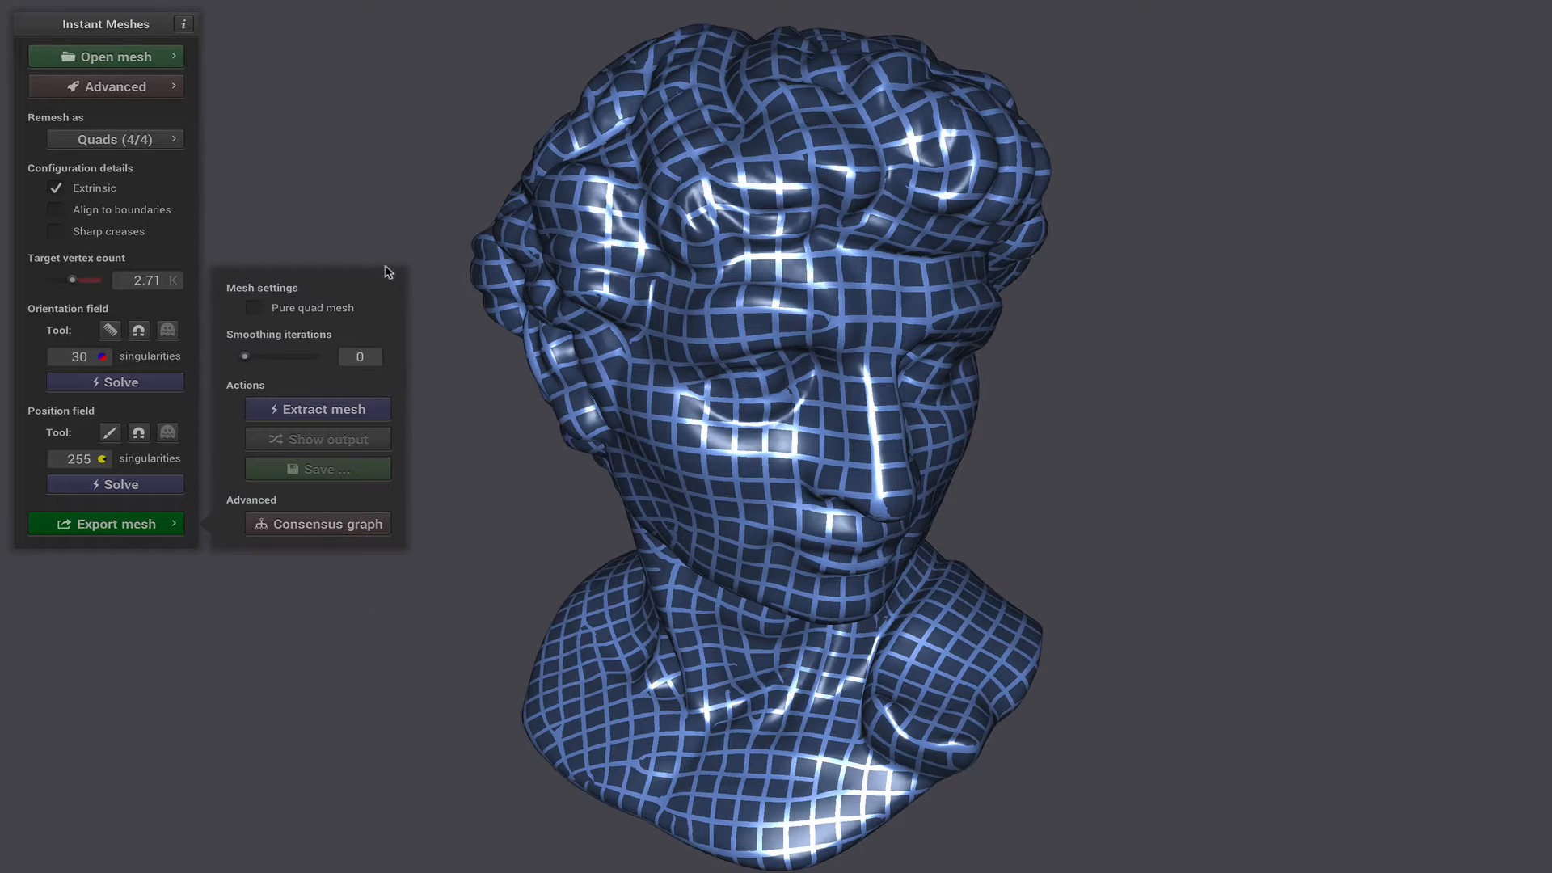
pyautogui.click(254, 309)
pyautogui.click(335, 413)
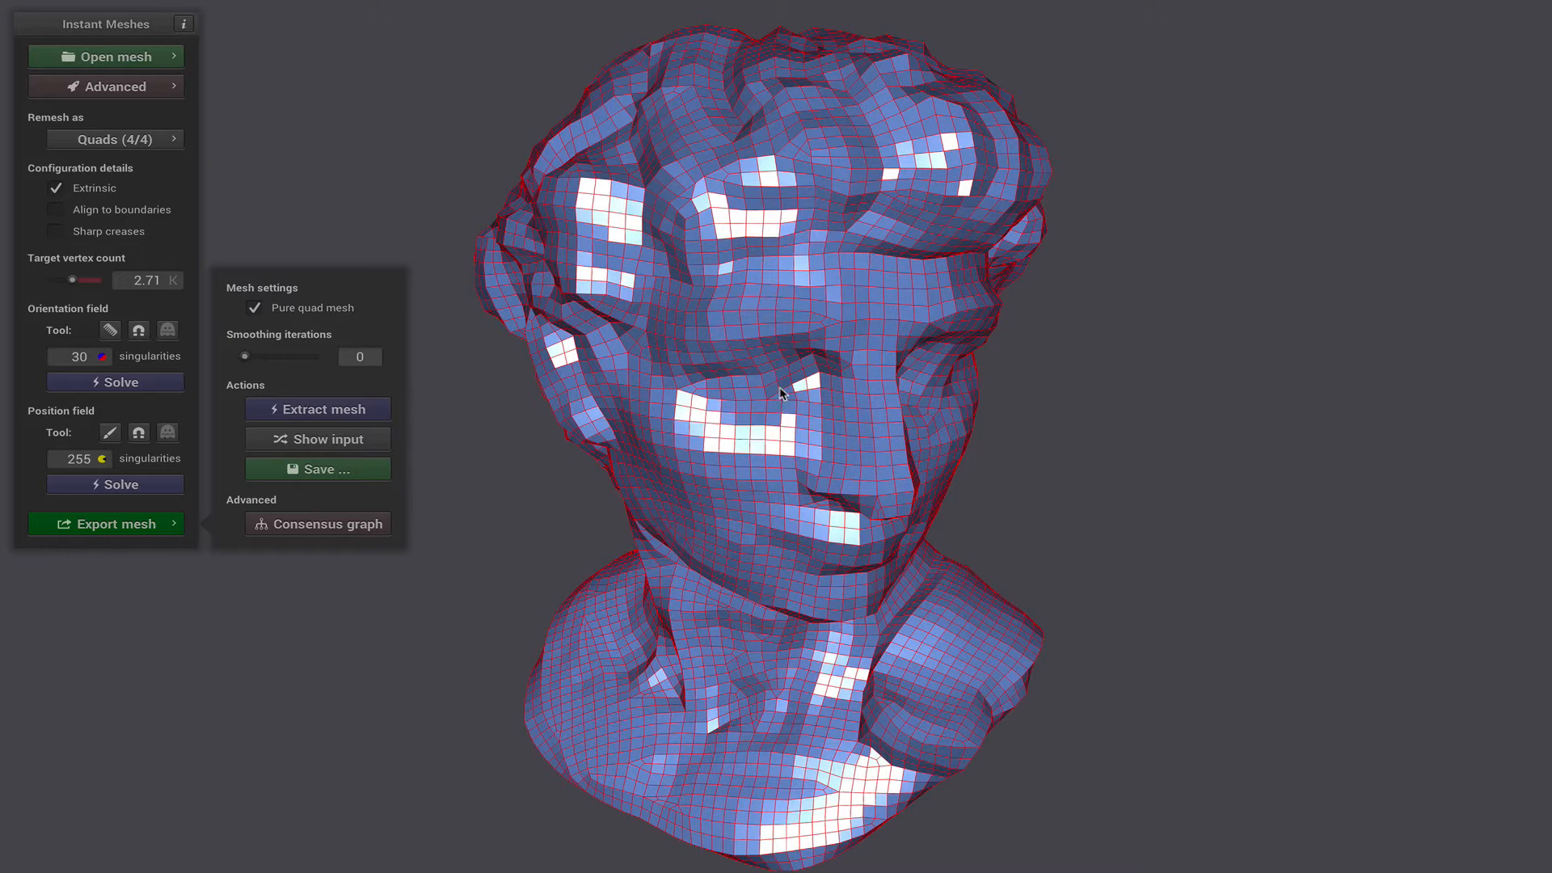
pyautogui.scroll(-3, 782, 384)
pyautogui.scroll(4, 792, 356)
pyautogui.moveTo(848, 385); pyautogui.dragTo(764, 368)
pyautogui.moveTo(956, 477); pyautogui.dragTo(530, 410)
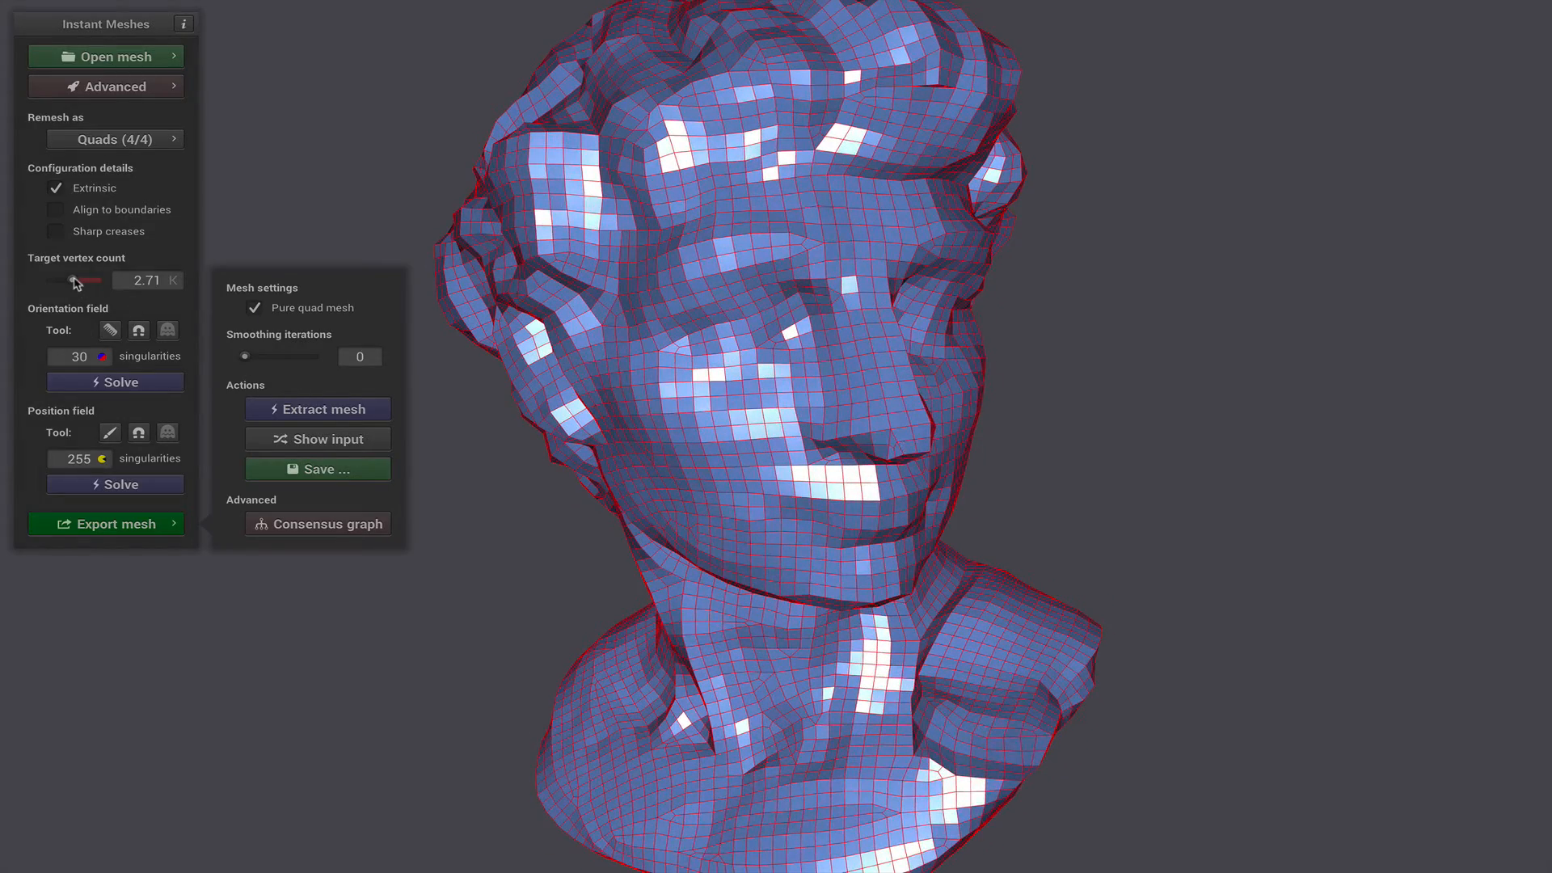
# - Set the target vertex count to 10.50 K, accepting the input subdivision, and solve the orientation and position fields again
pyautogui.moveTo(76, 283); pyautogui.dragTo(88, 286)
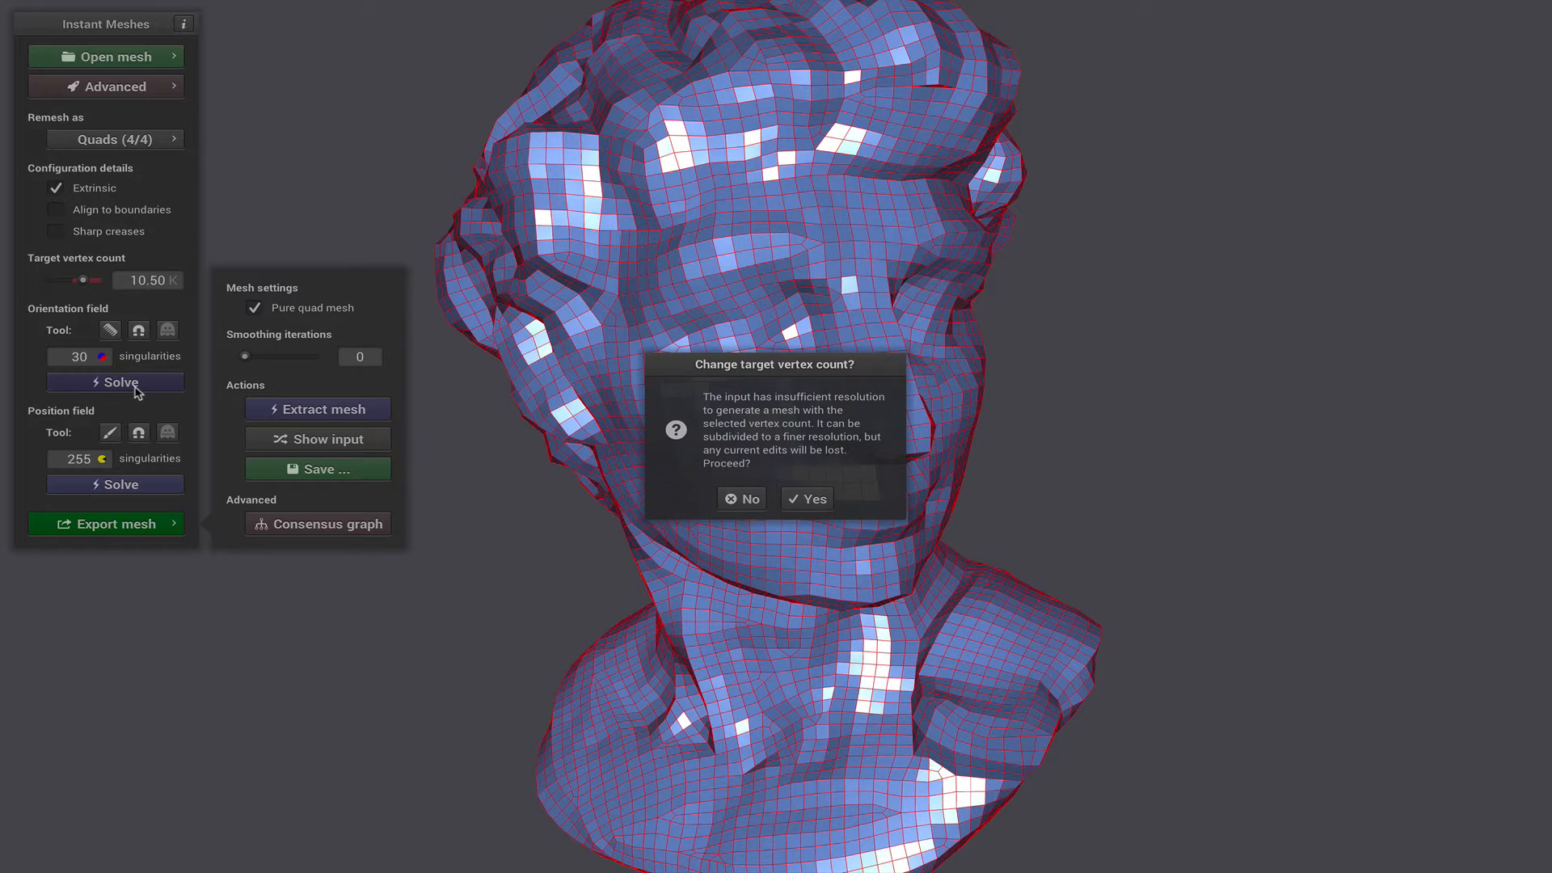
pyautogui.click(810, 502)
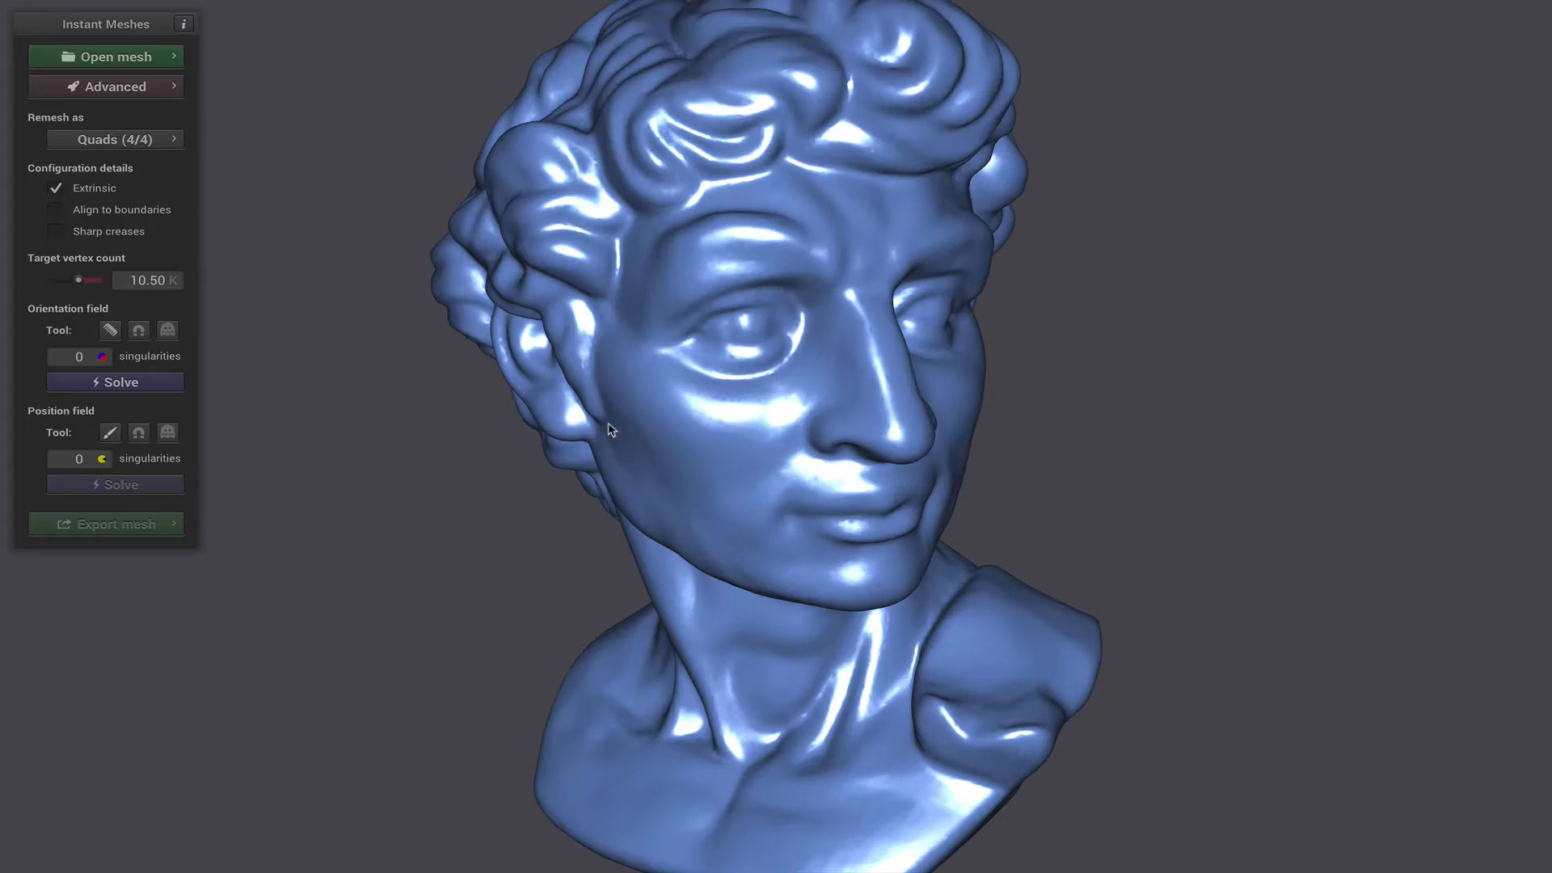
pyautogui.click(121, 380)
pyautogui.click(147, 485)
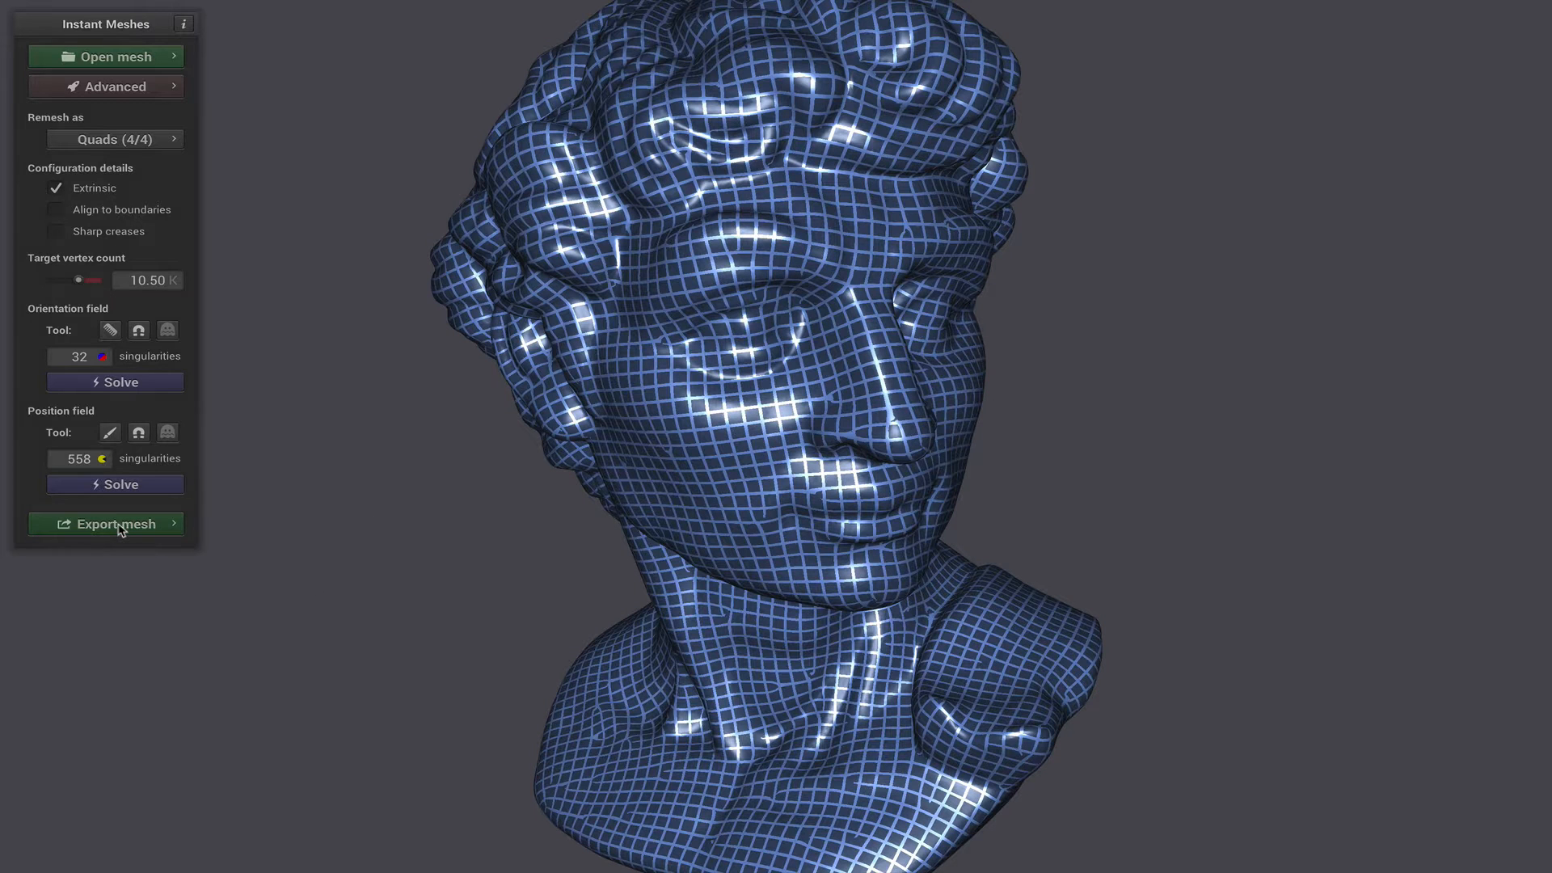
# - Extract the 10.50 K remesh with the pure quad mesh export setting enabled
pyautogui.click(118, 526)
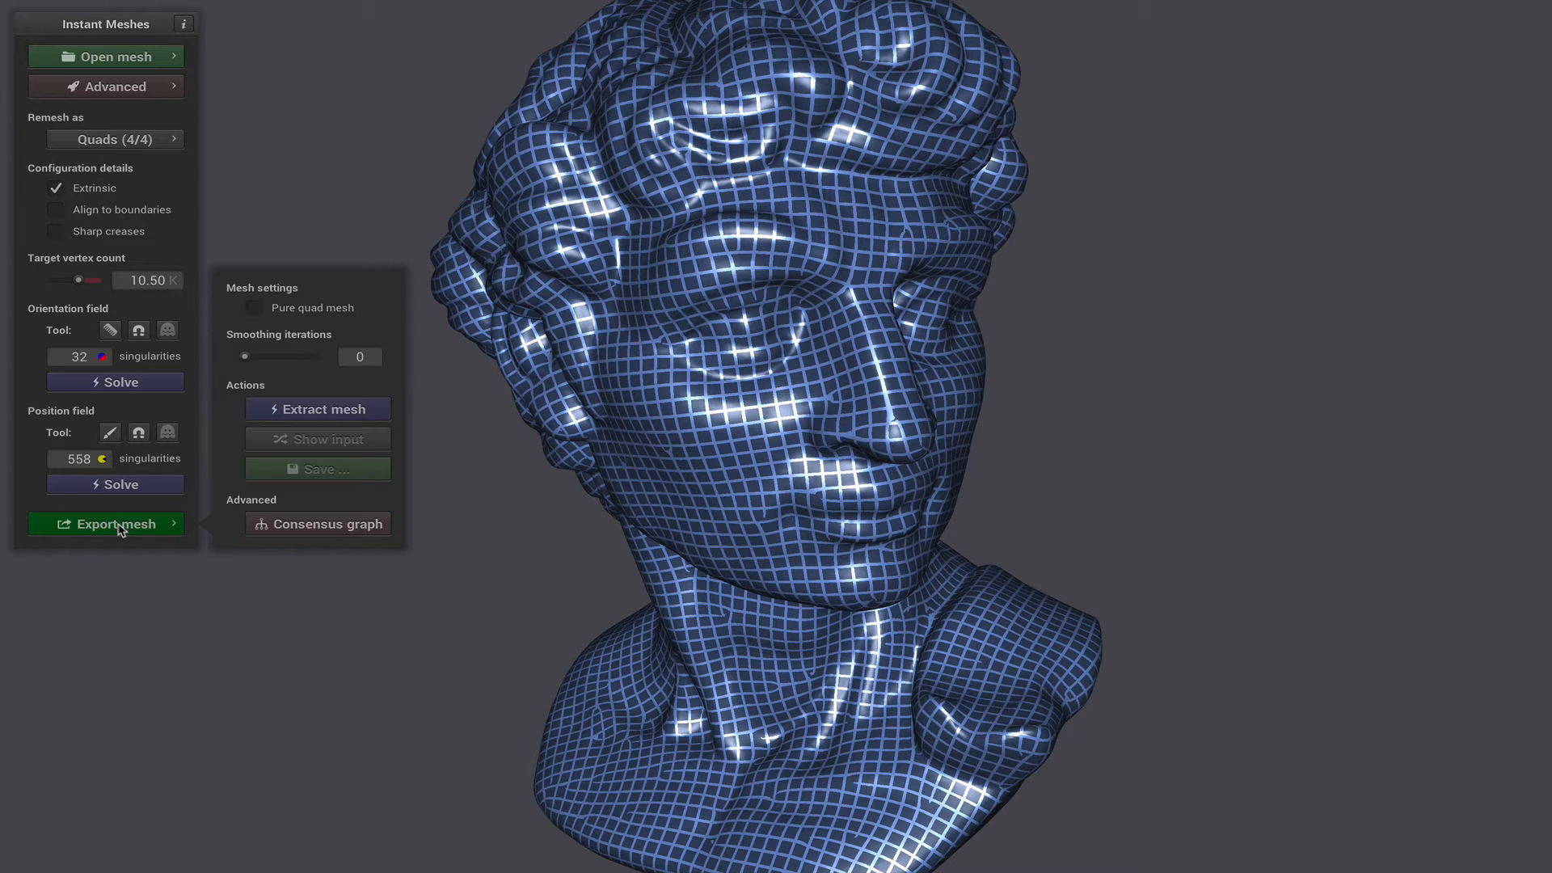
pyautogui.click(254, 309)
pyautogui.click(337, 413)
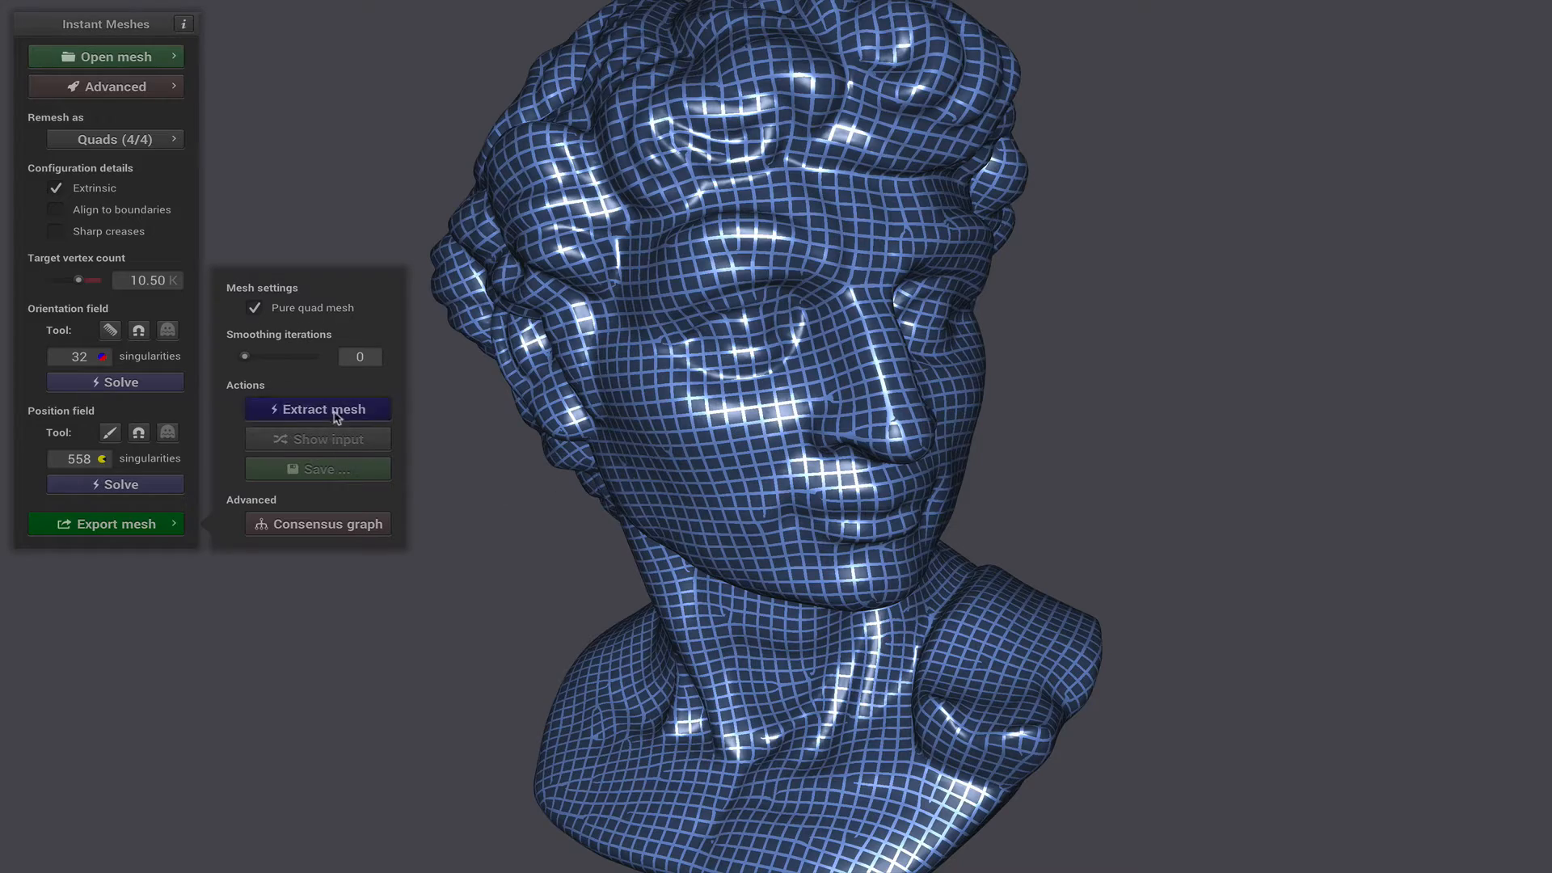
# - Set the smoothing iterations to 2 and extract the head sculpture's pure quad mesh again
pyautogui.moveTo(780, 469); pyautogui.dragTo(849, 504)
pyautogui.scroll(-3, 849, 504)
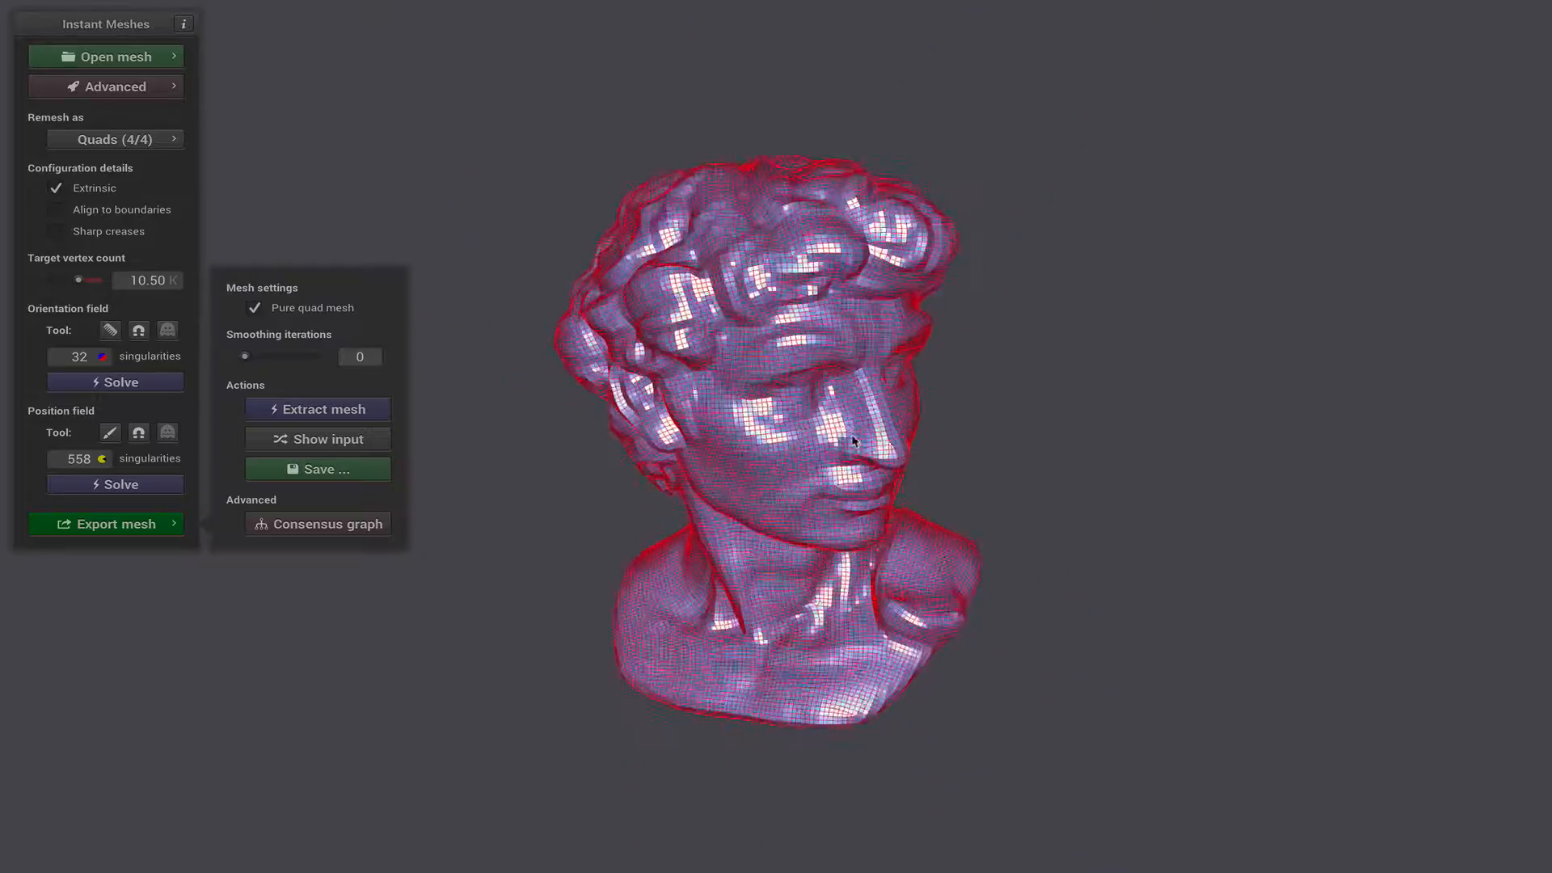
pyautogui.scroll(8, 816, 460)
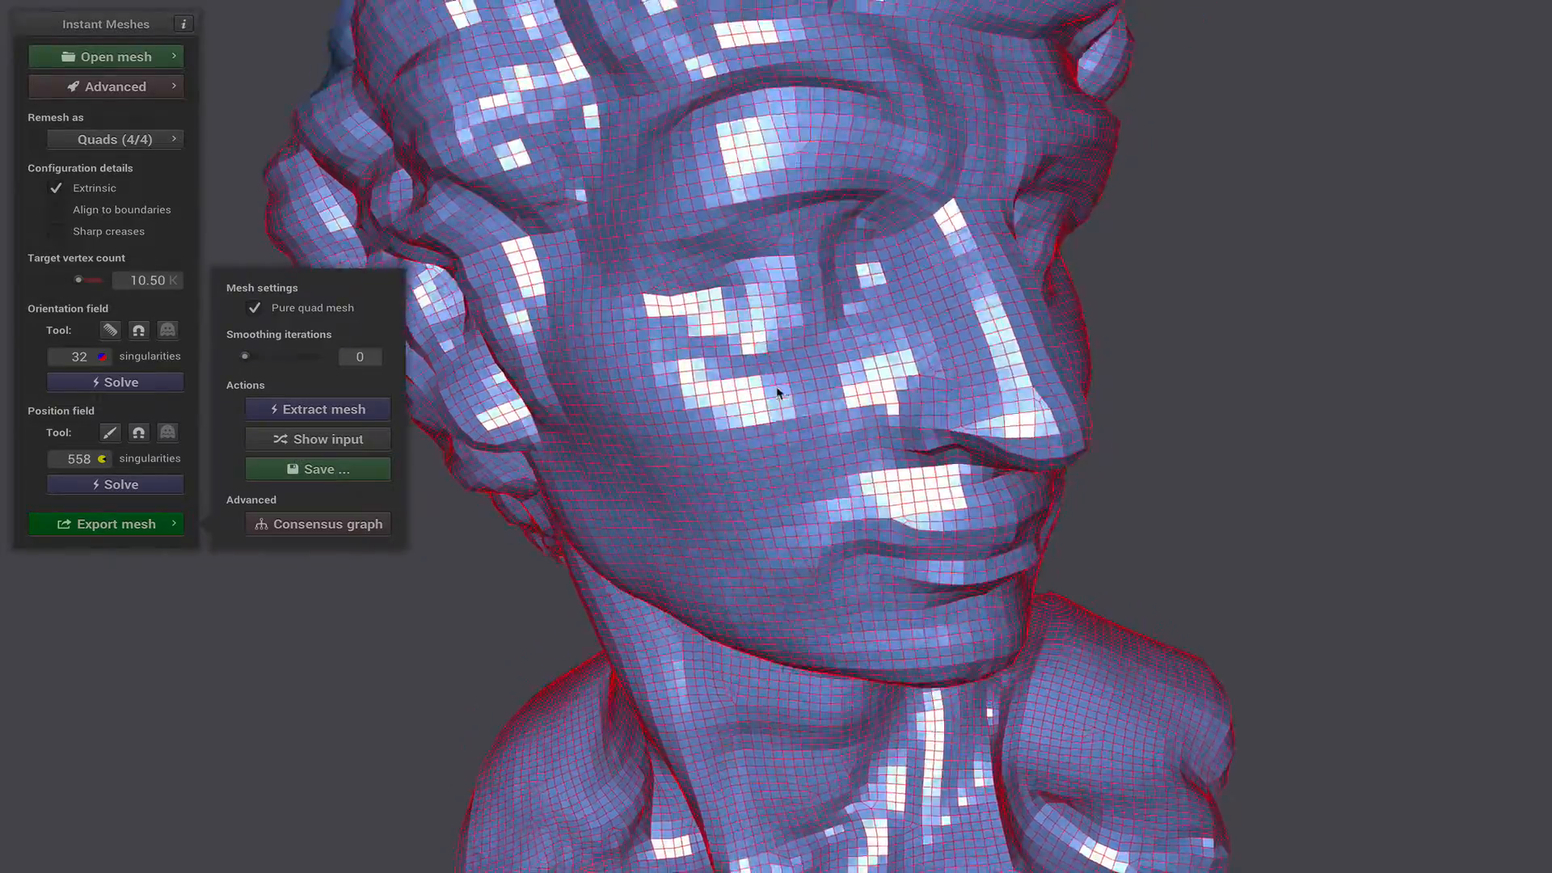
pyautogui.moveTo(777, 392); pyautogui.dragTo(866, 494)
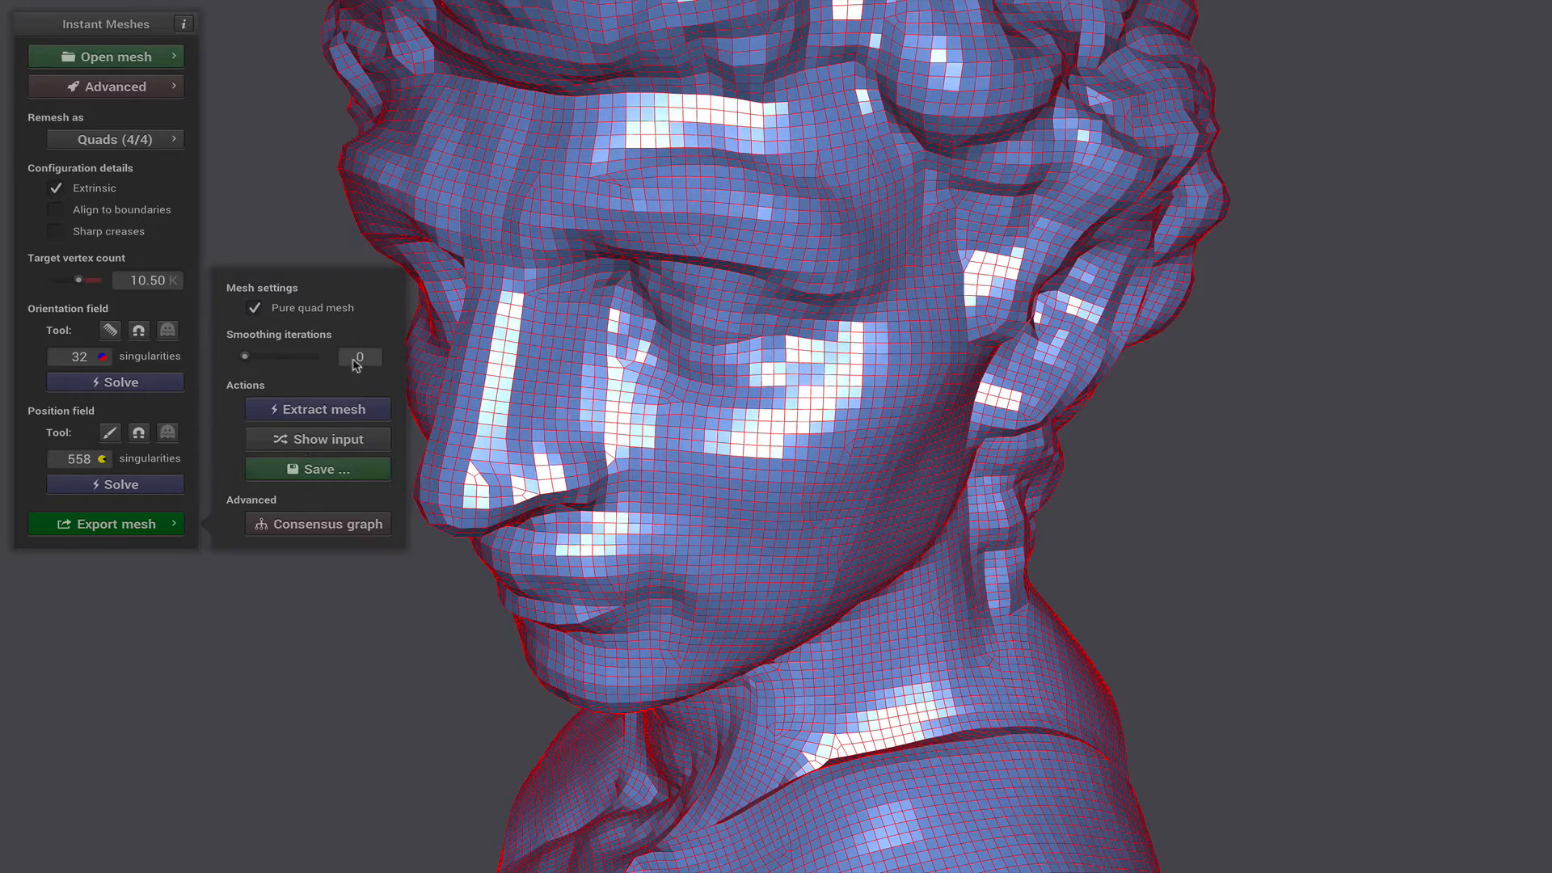
pyautogui.moveTo(822, 408); pyautogui.dragTo(974, 440)
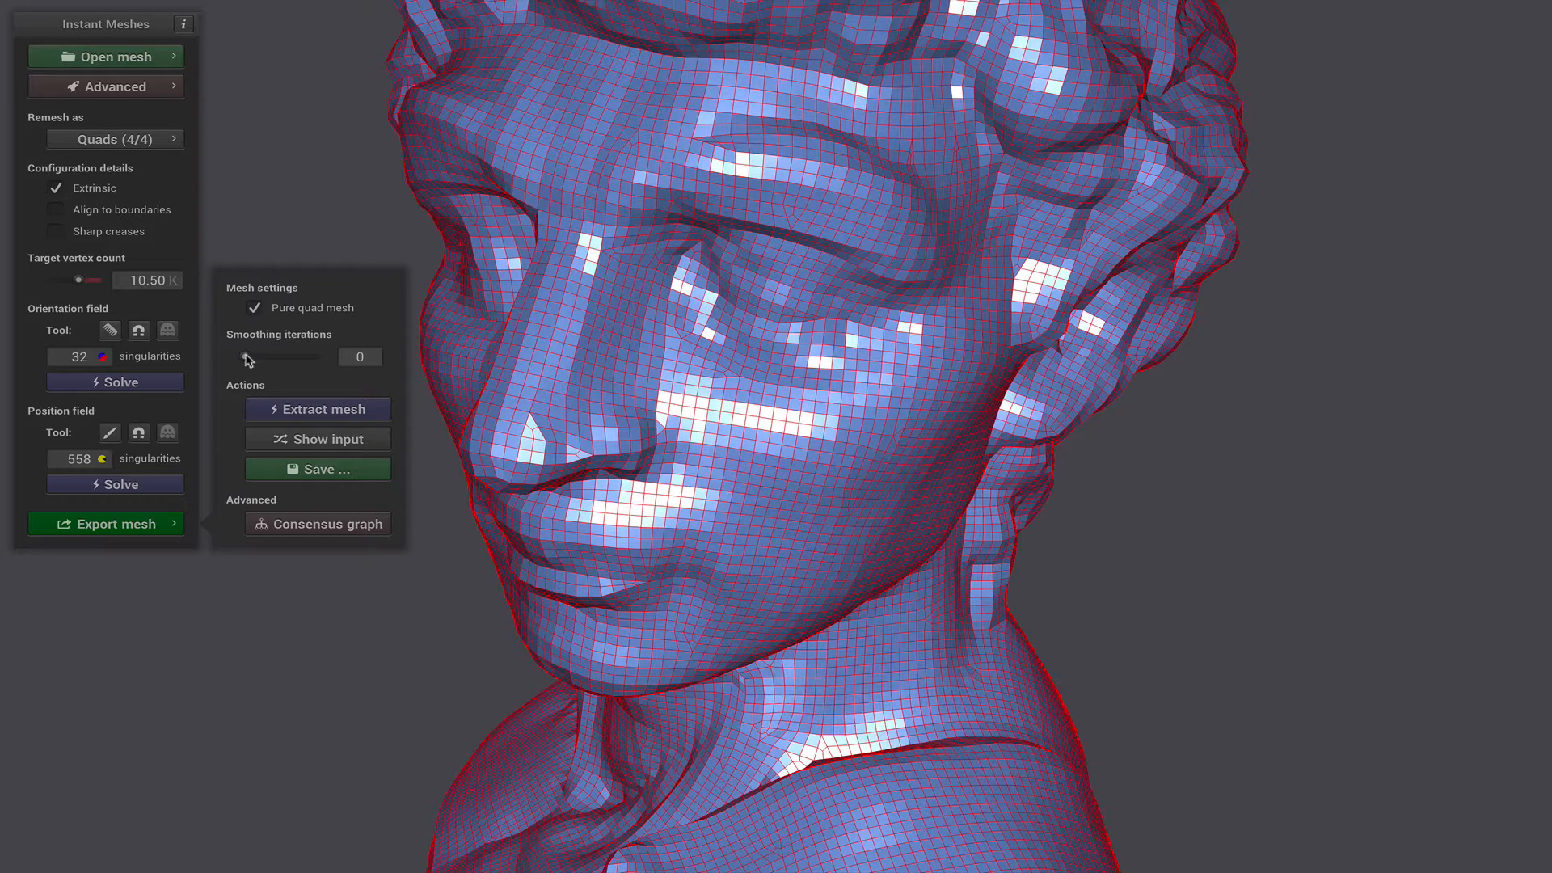
pyautogui.moveTo(259, 359); pyautogui.dragTo(274, 363)
pyautogui.click(326, 414)
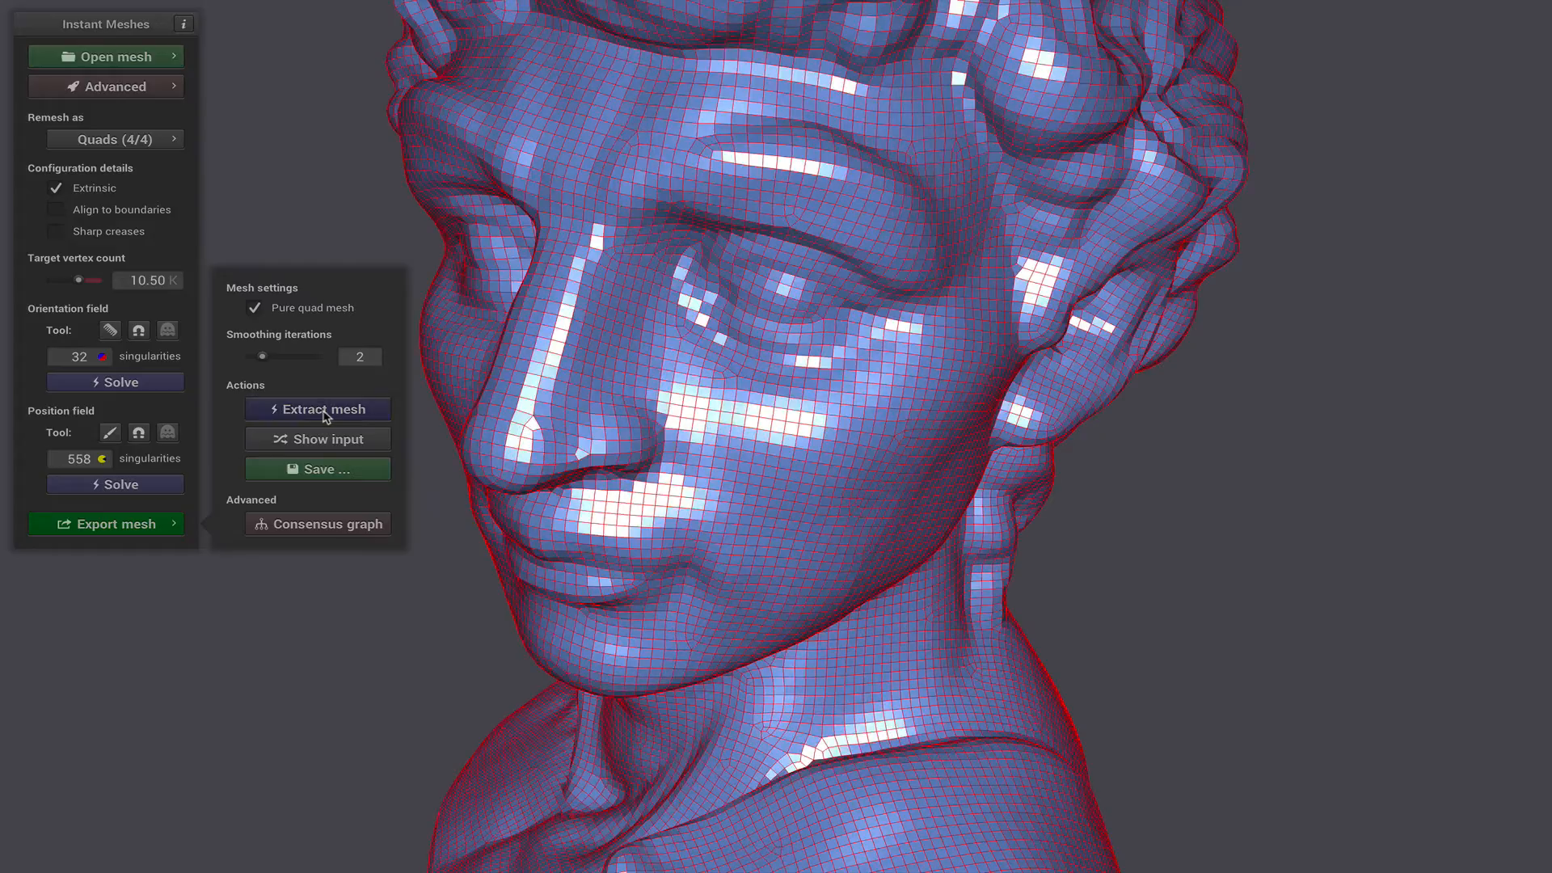
pyautogui.moveTo(654, 413); pyautogui.dragTo(864, 525)
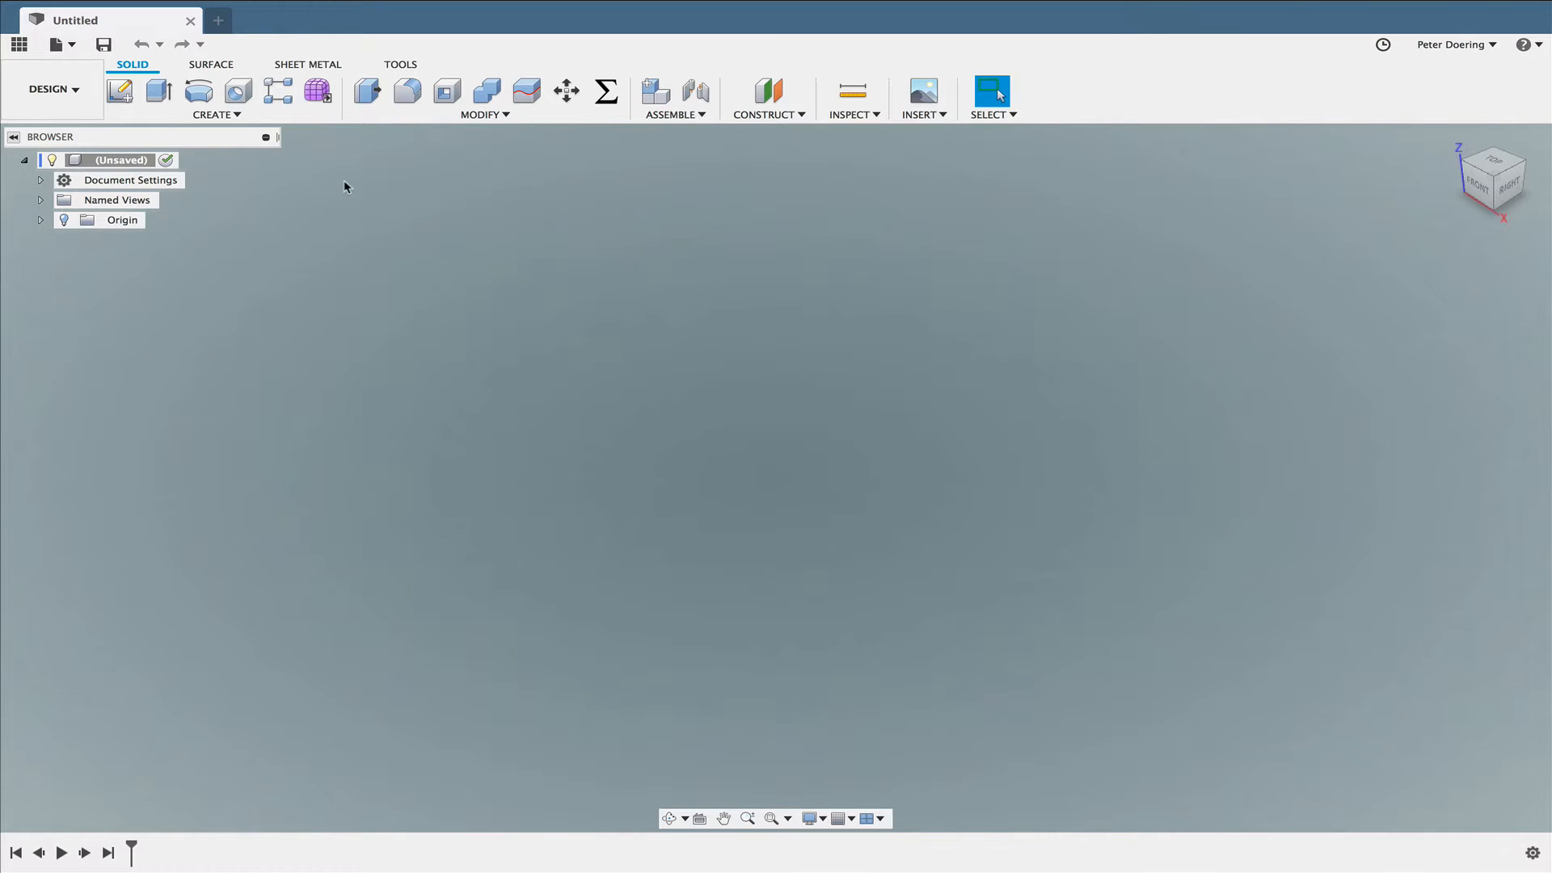
# - In Fusion 360, insert the mesh file Head_Sculpture_IM.obj in millimetres and rotate it -135 degrees about the vertical axis
pyautogui.rightClick(139, 161)
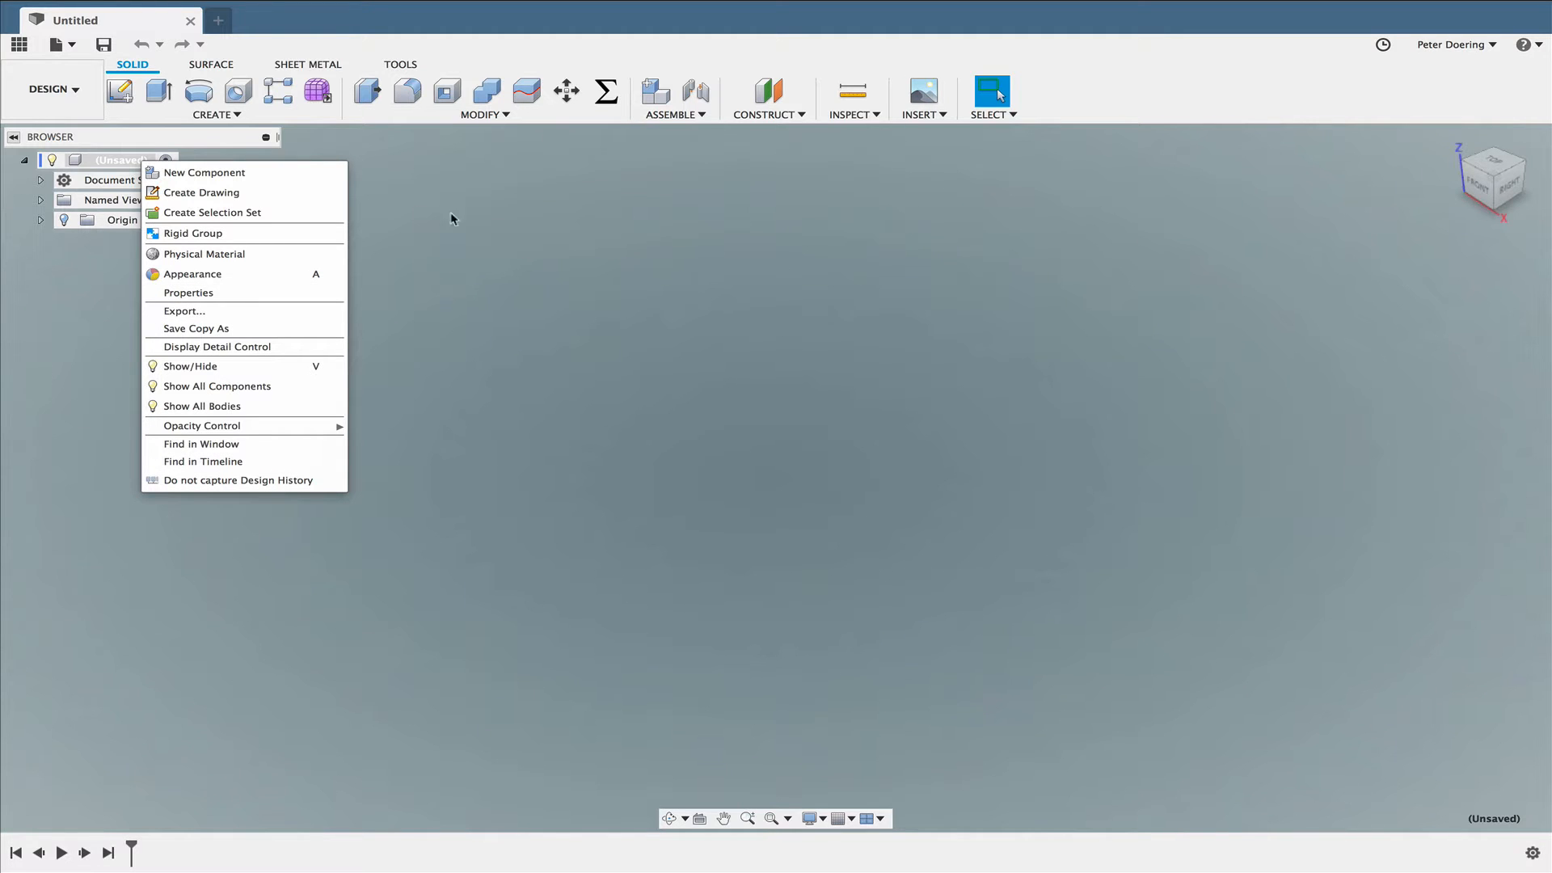
pyautogui.click(668, 280)
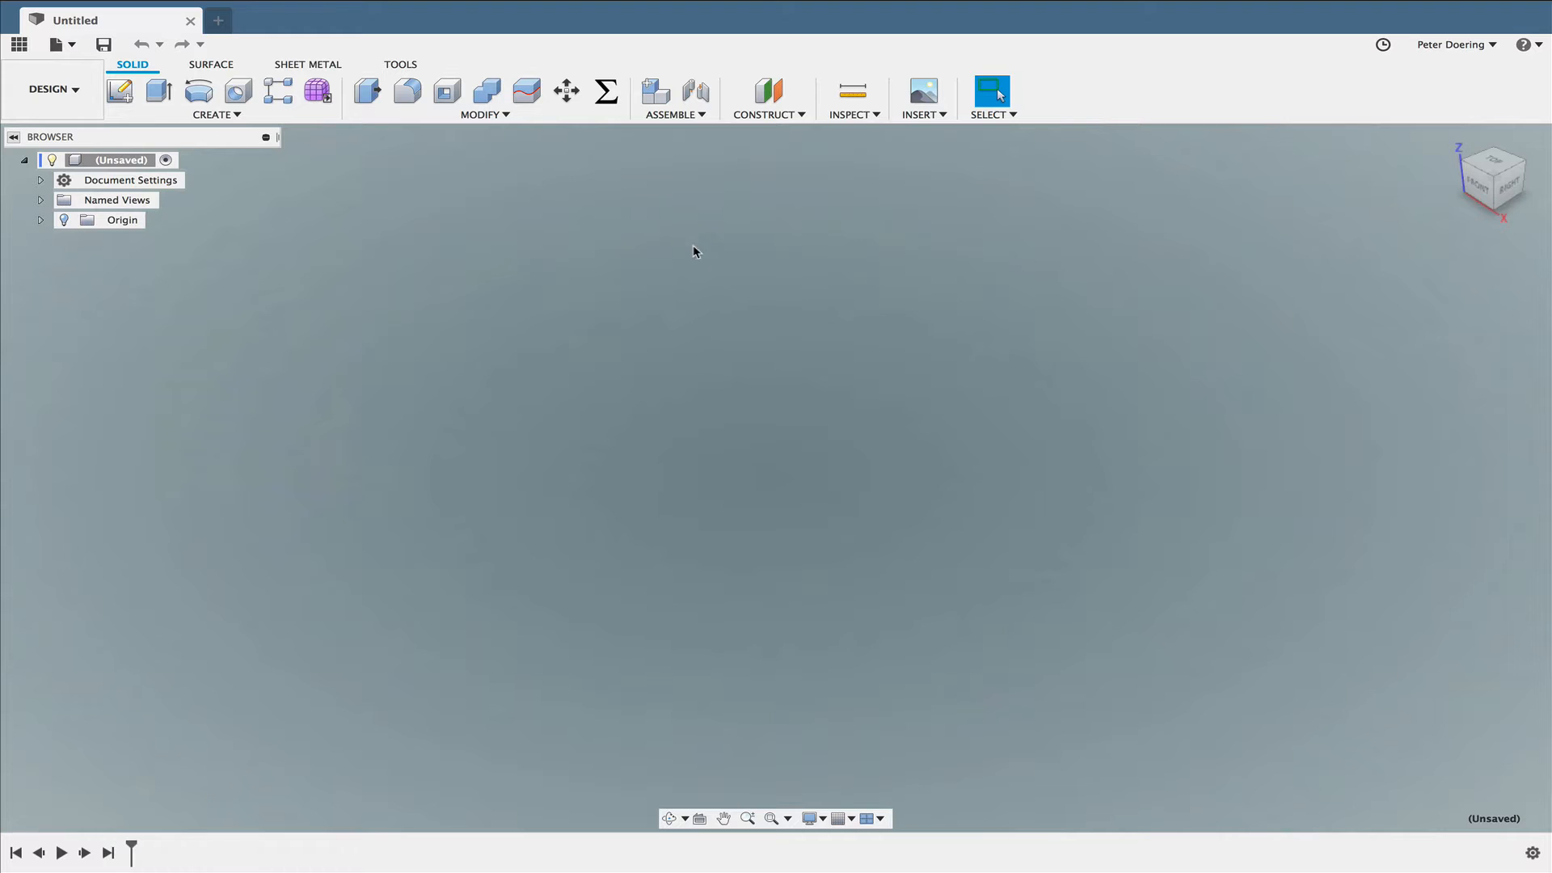
pyautogui.click(929, 118)
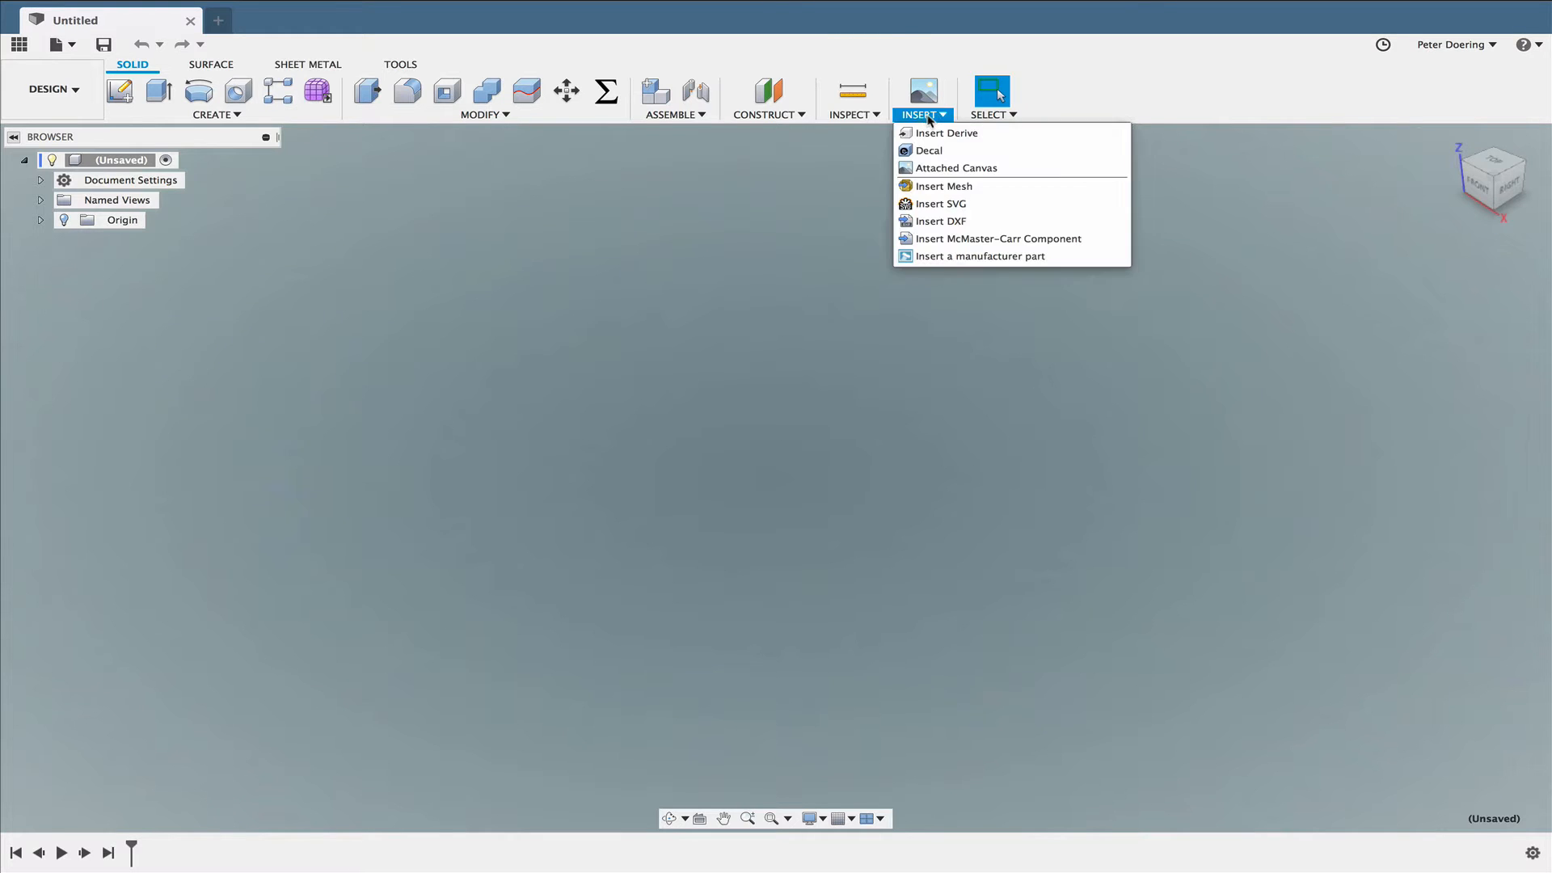
pyautogui.click(956, 193)
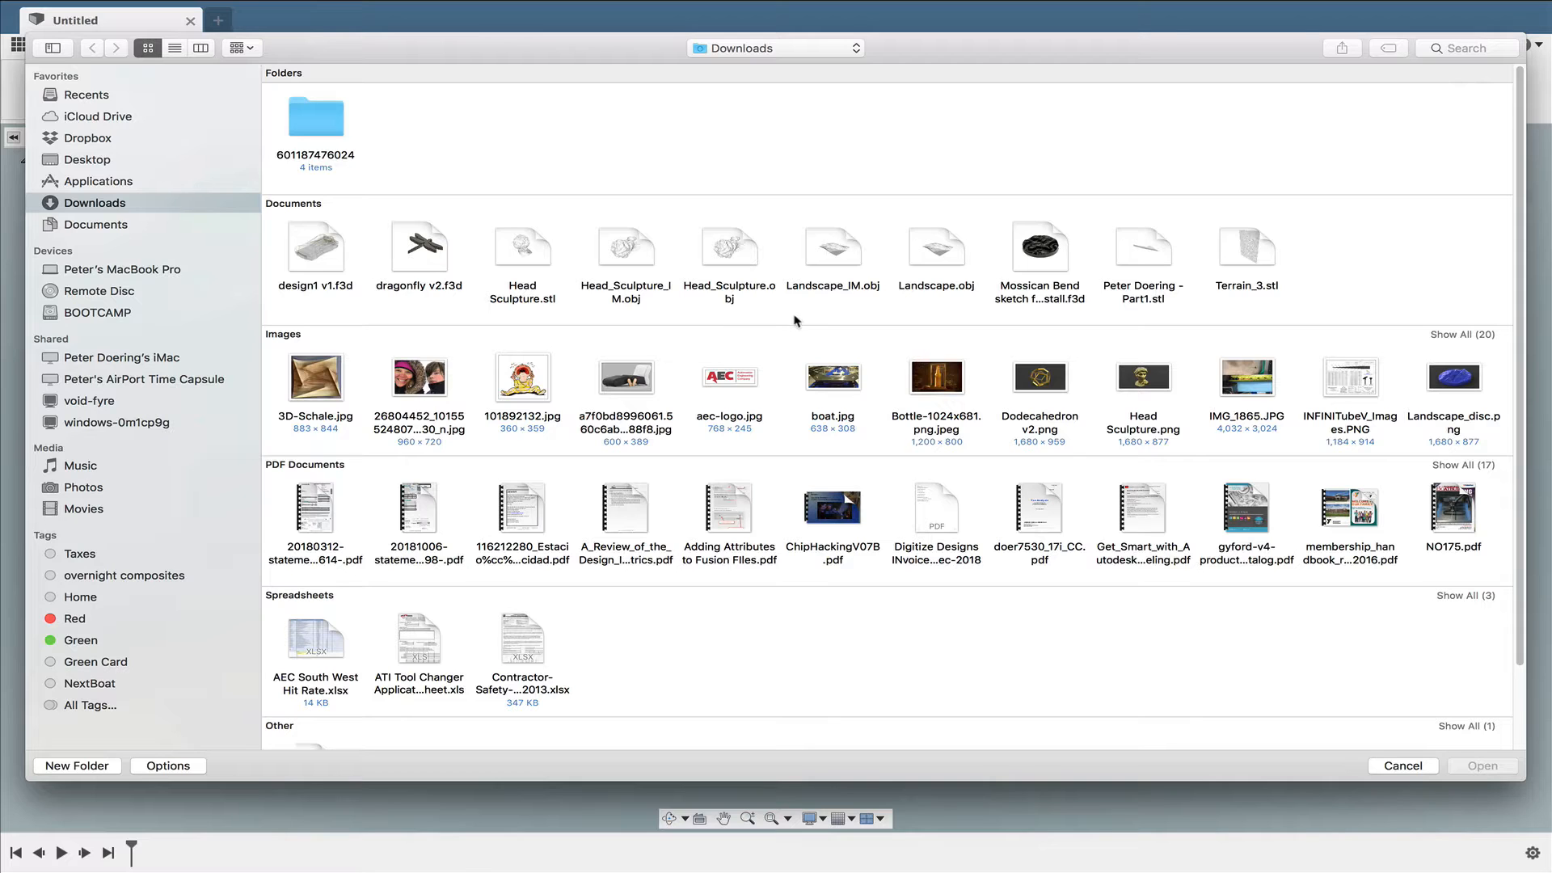
pyautogui.click(627, 253)
pyautogui.press('Return')
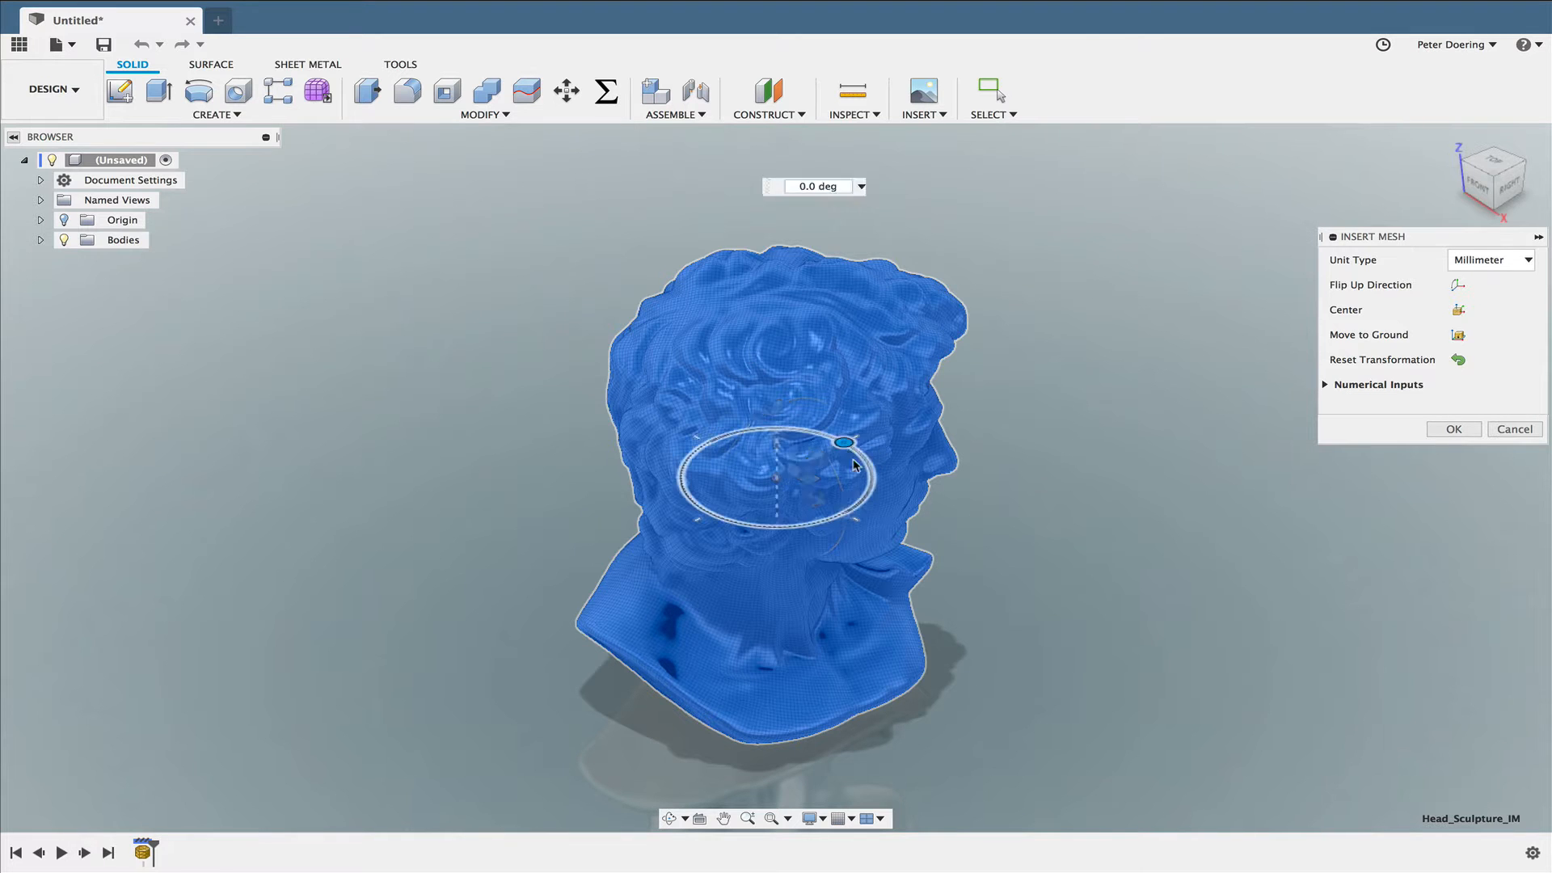
pyautogui.moveTo(844, 443); pyautogui.dragTo(782, 488)
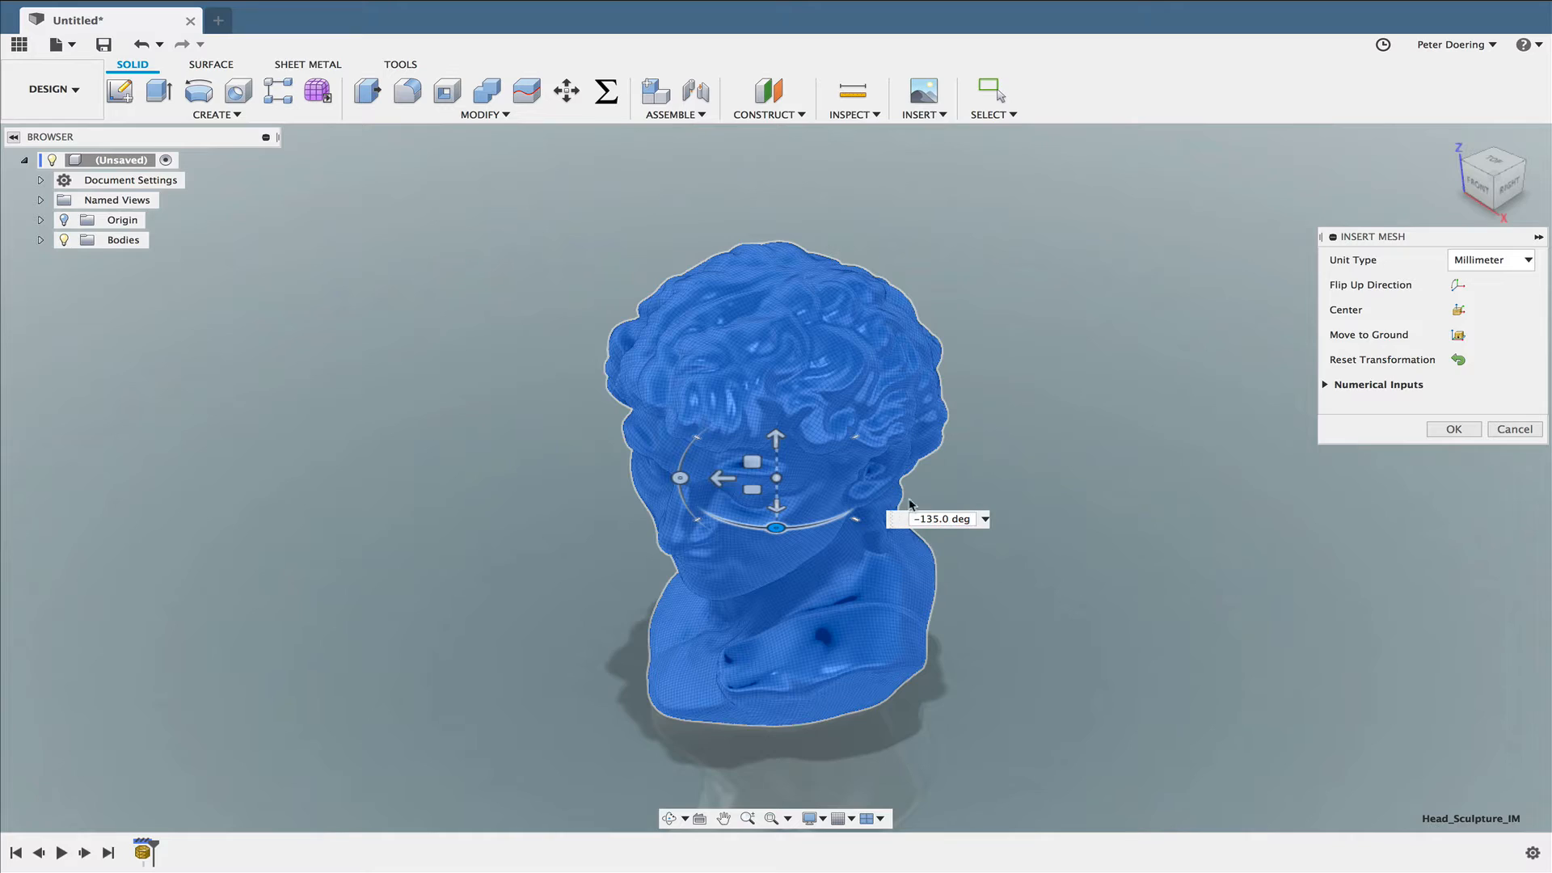
pyautogui.click(1453, 430)
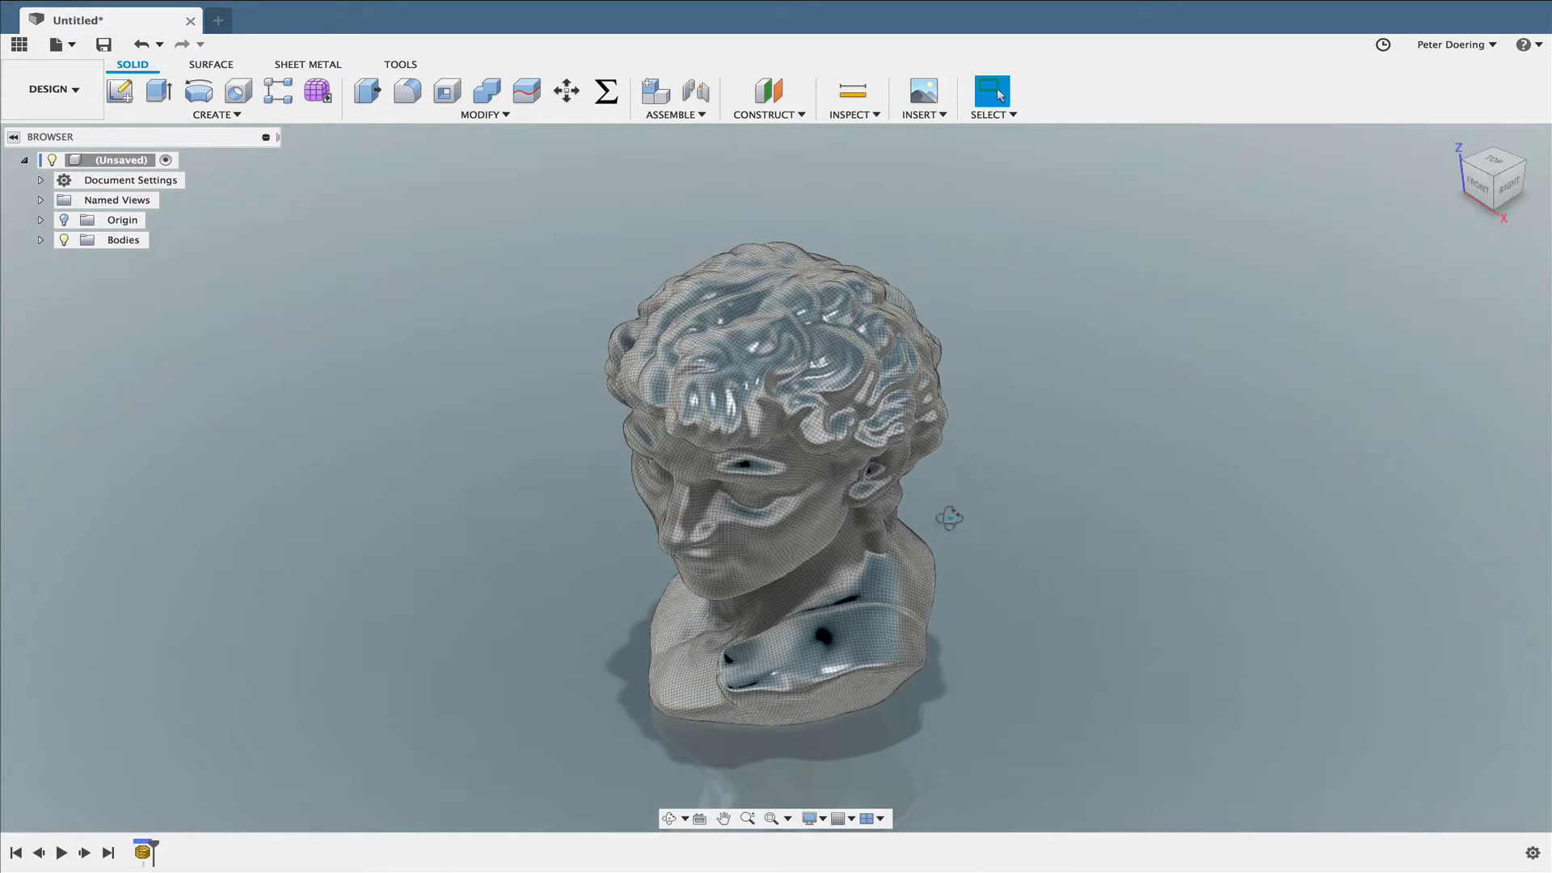
# - Create a form and convert the head sculpture's quad mesh to a T-Spline as a new body
pyautogui.scroll(5, 808, 484)
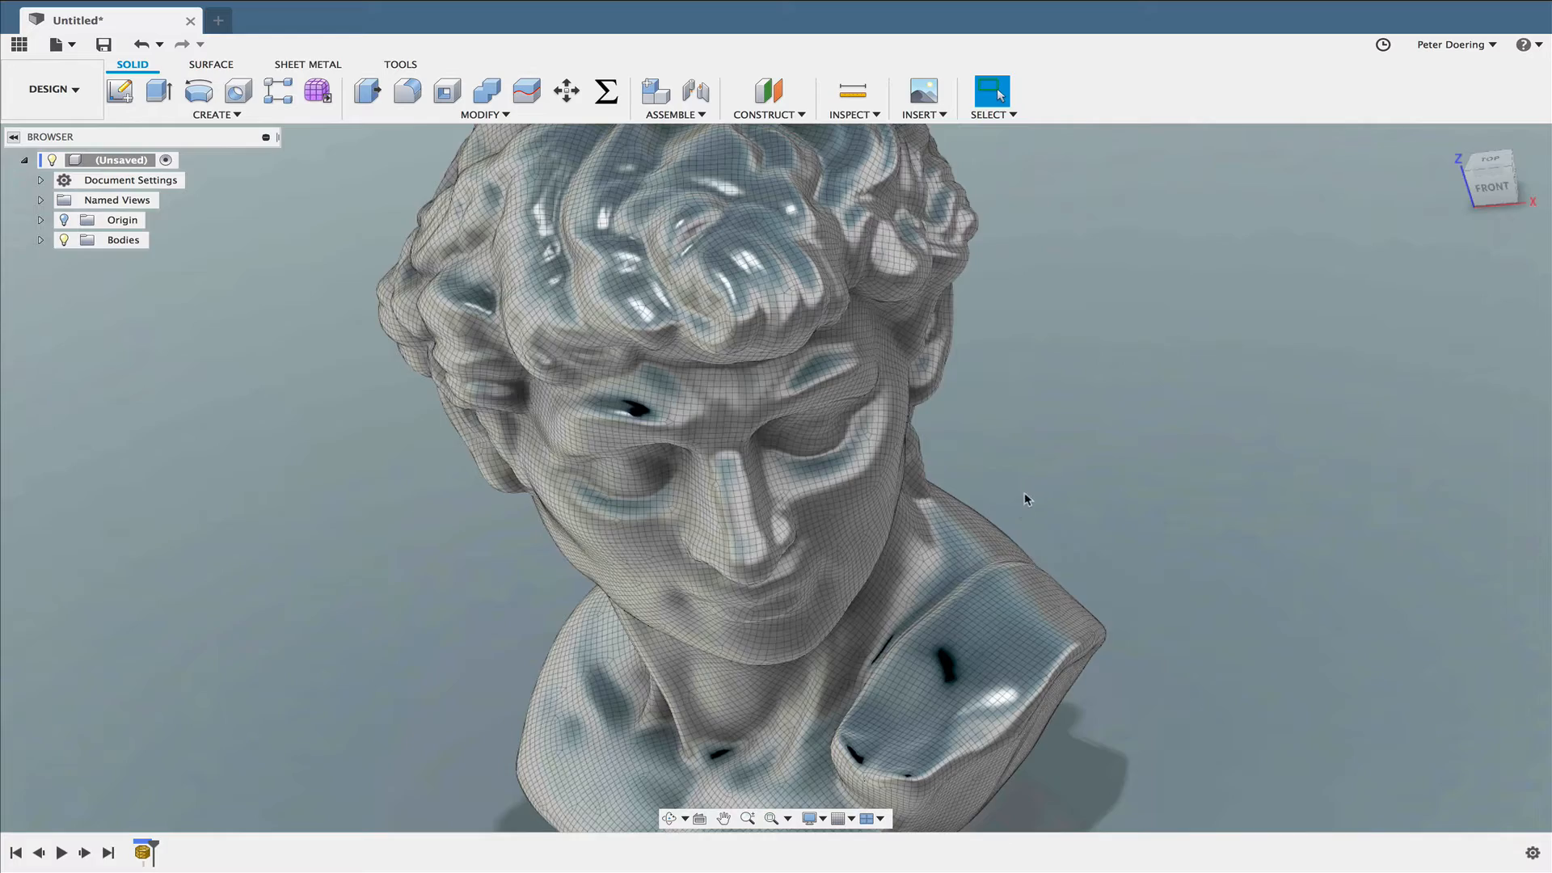
pyautogui.keyDown('shift'); pyautogui.moveTo(1025, 499); pyautogui.dragTo(889, 485, button='middle'); pyautogui.keyUp('shift')
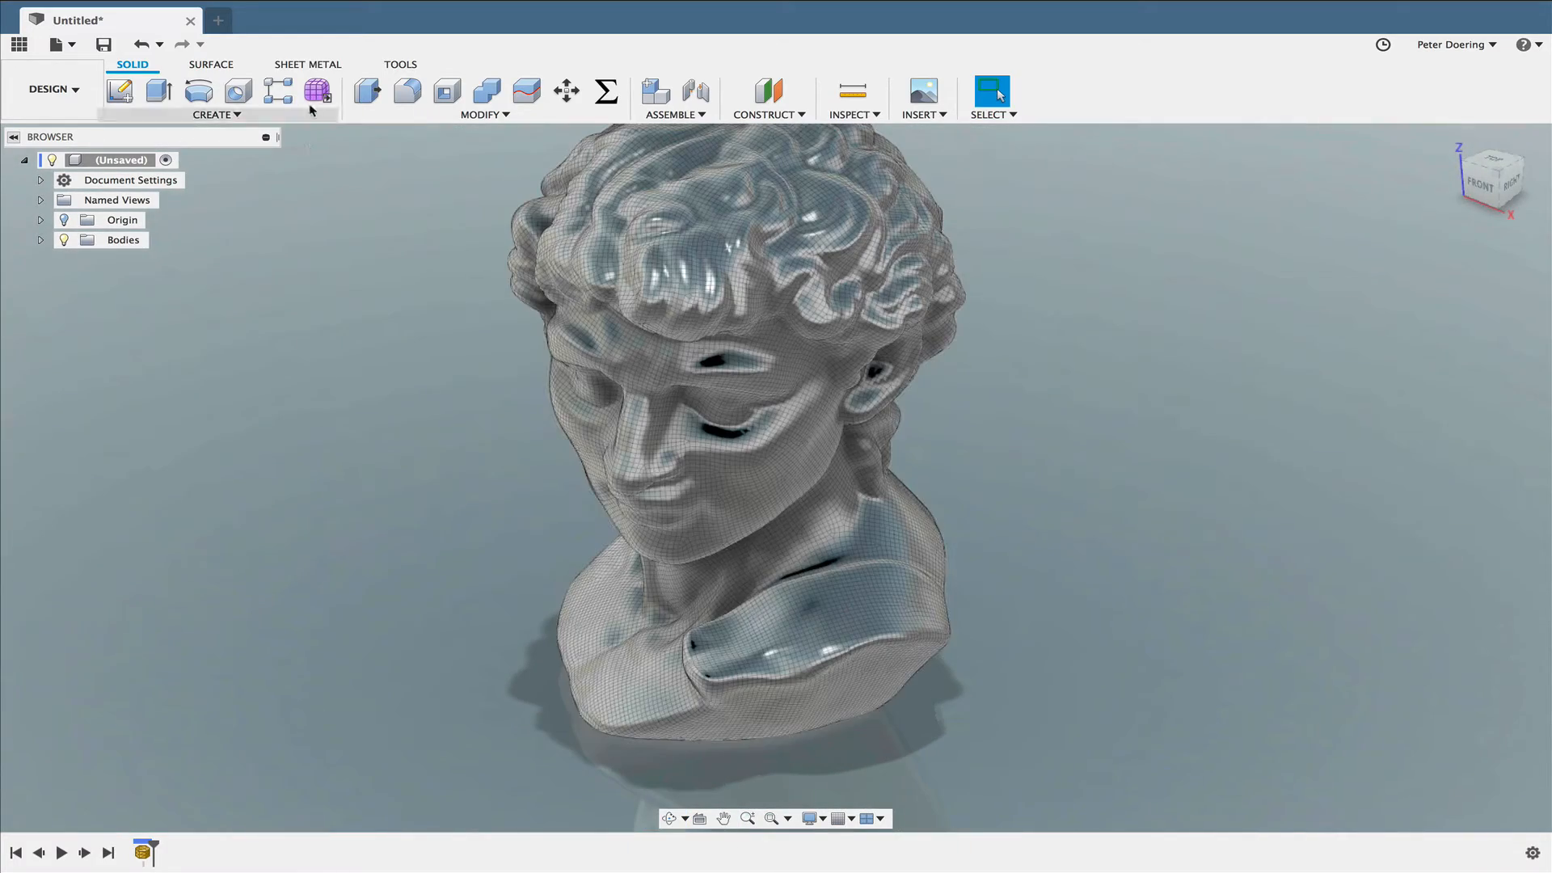
pyautogui.click(317, 90)
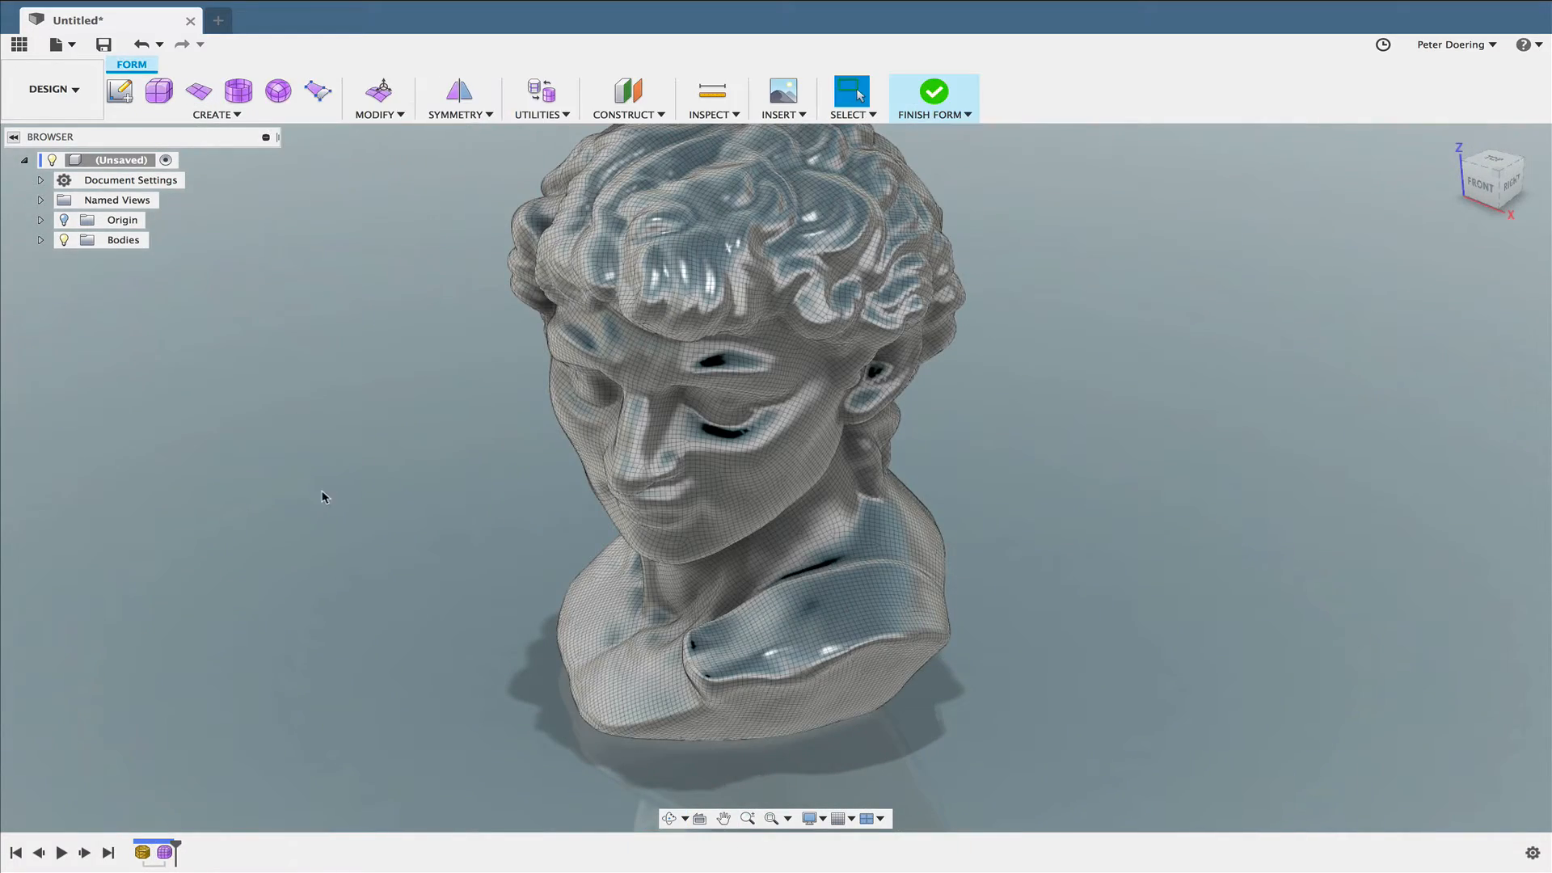
pyautogui.click(692, 378)
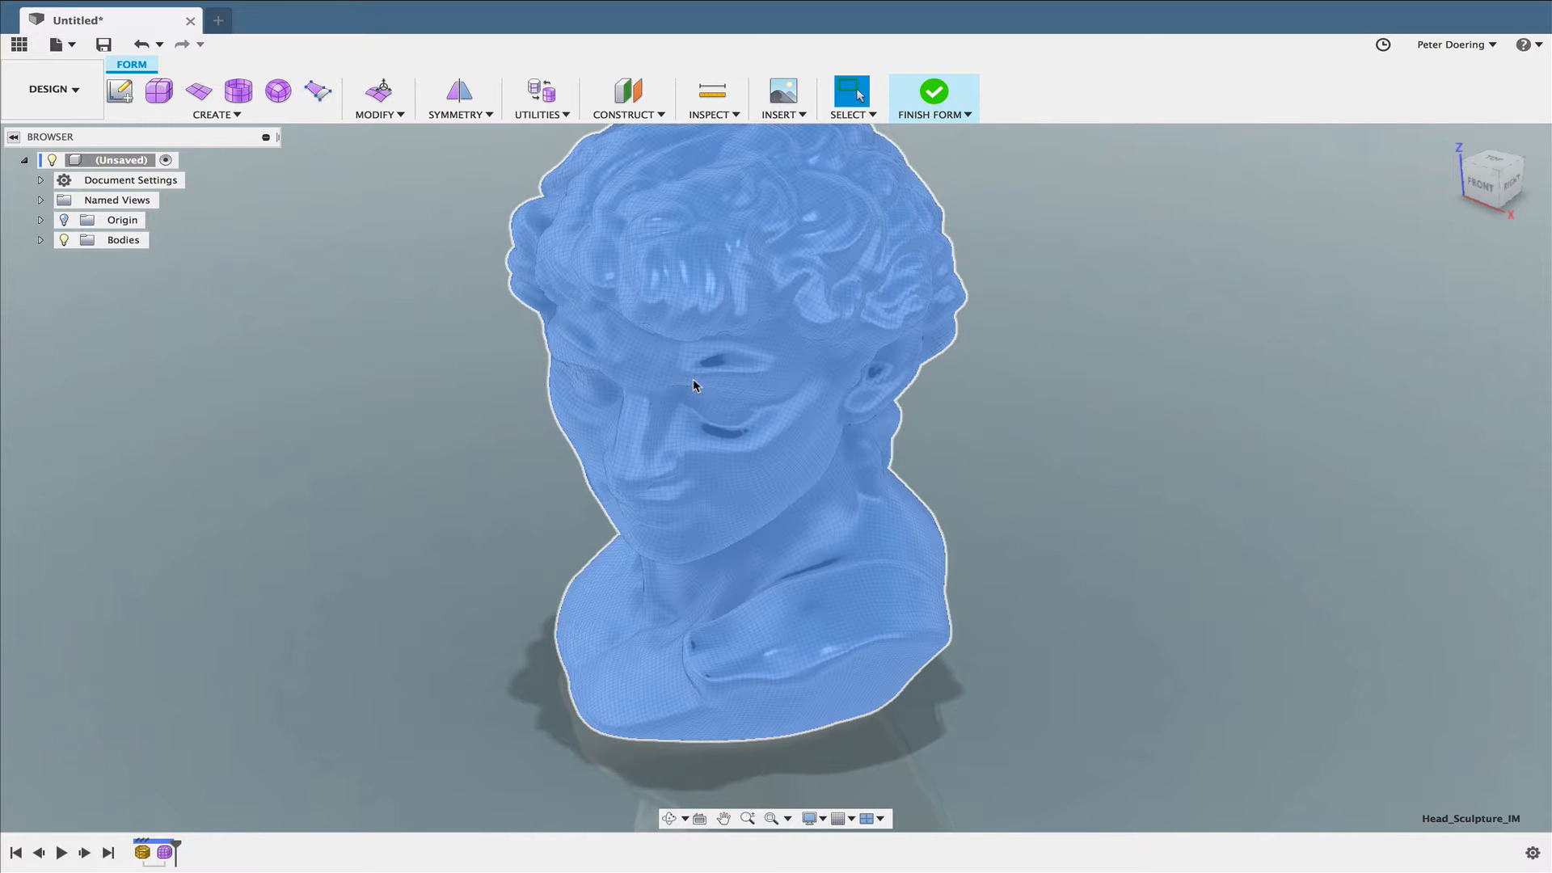
pyautogui.rightClick(692, 378)
pyautogui.click(739, 453)
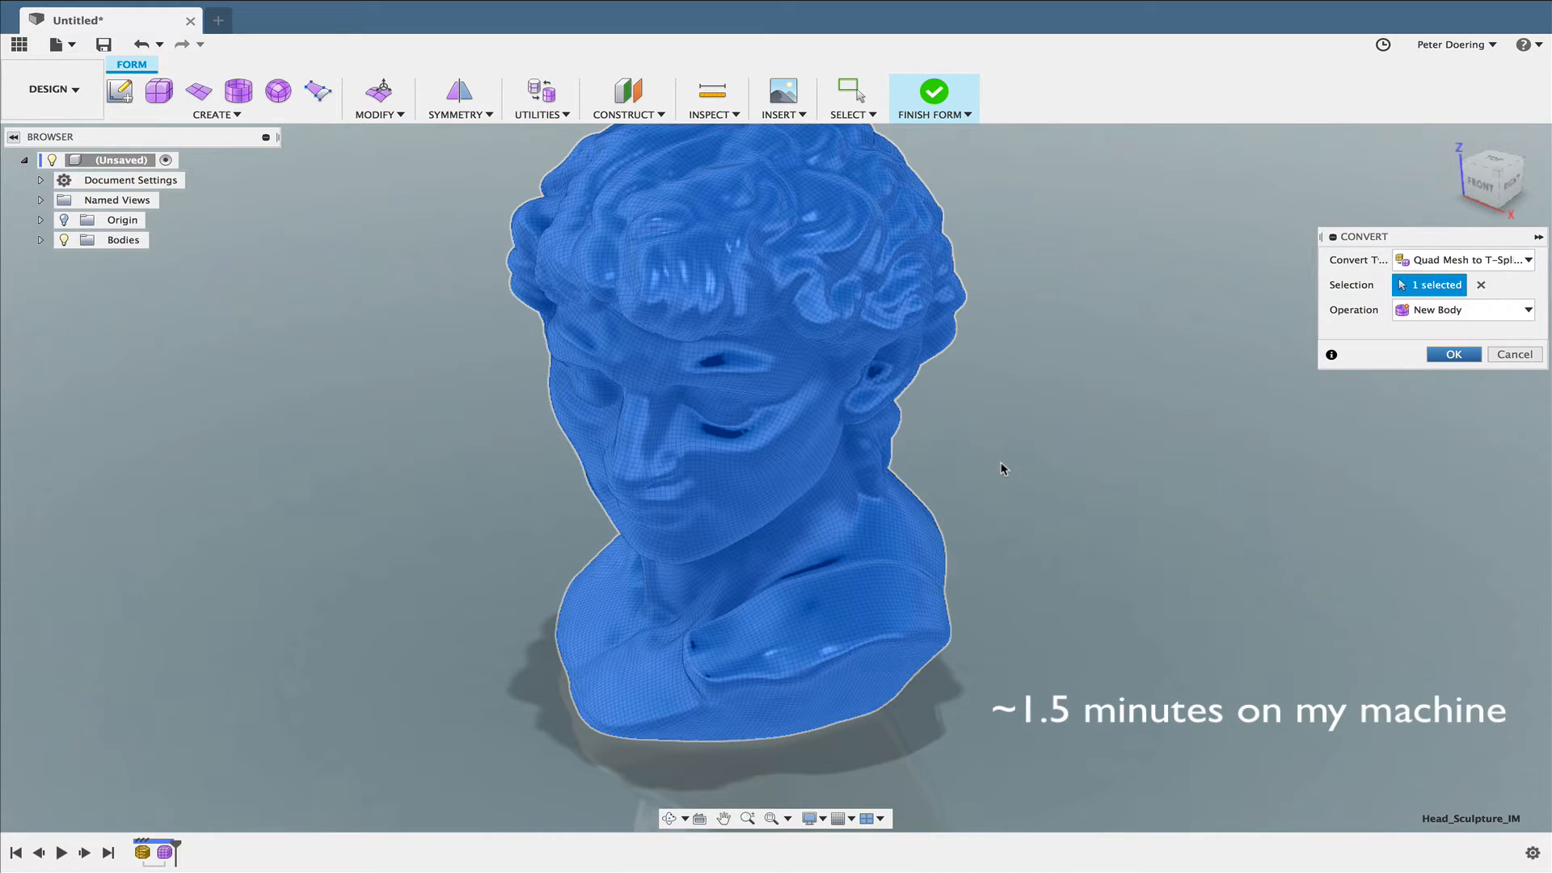
pyautogui.press('Return')
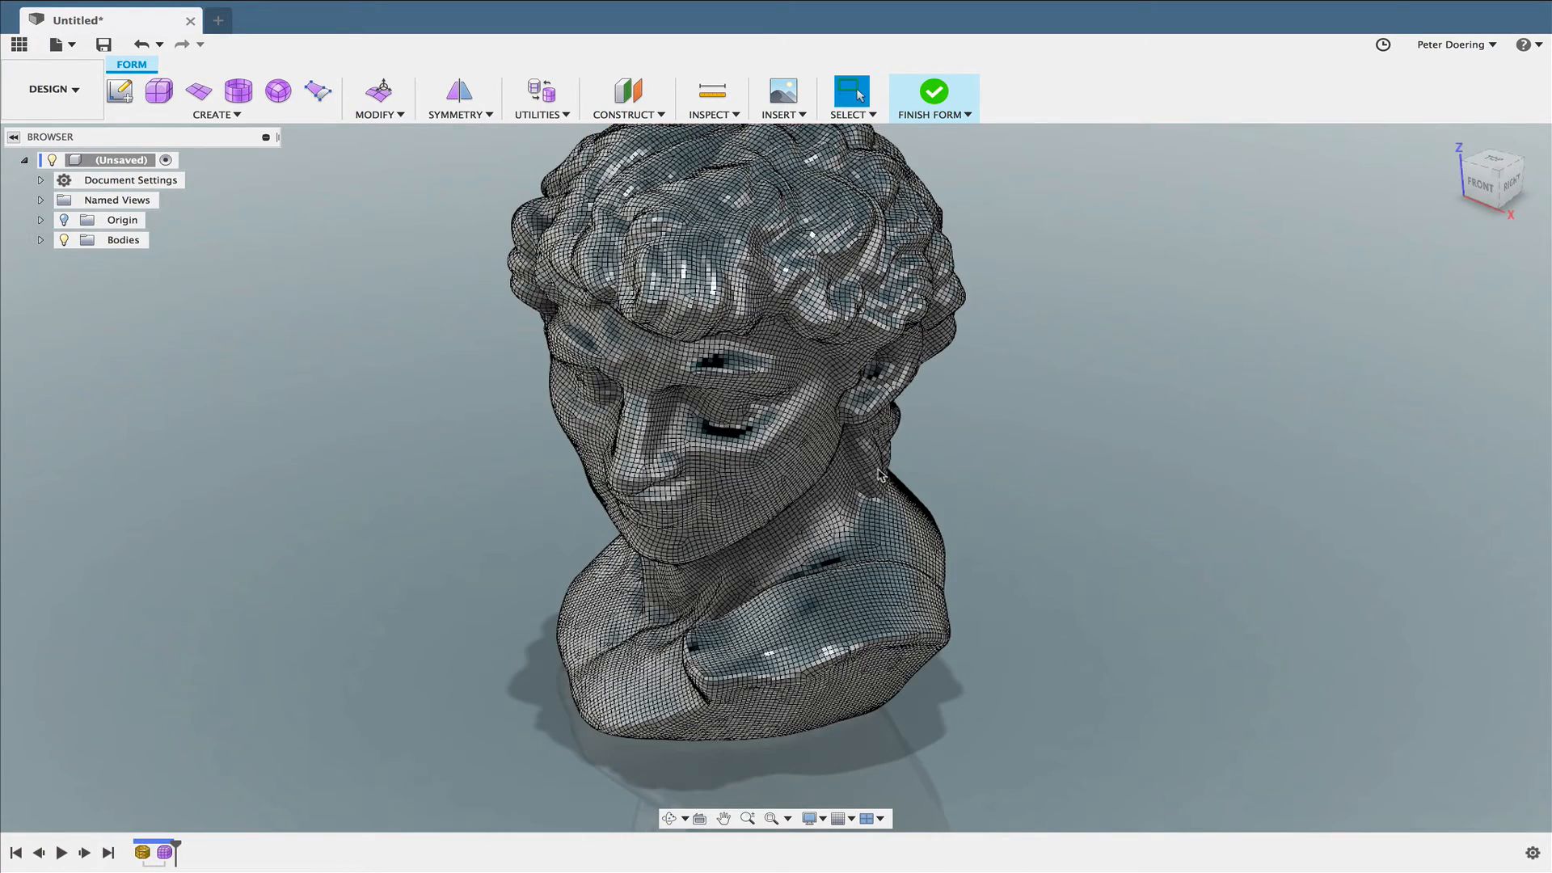
# - Expand the Bodies folder and examine the converted T-Spline head's surface up close and from several sides
pyautogui.keyDown('shift'); pyautogui.moveTo(878, 469); pyautogui.dragTo(833, 442, button='middle'); pyautogui.keyUp('shift')
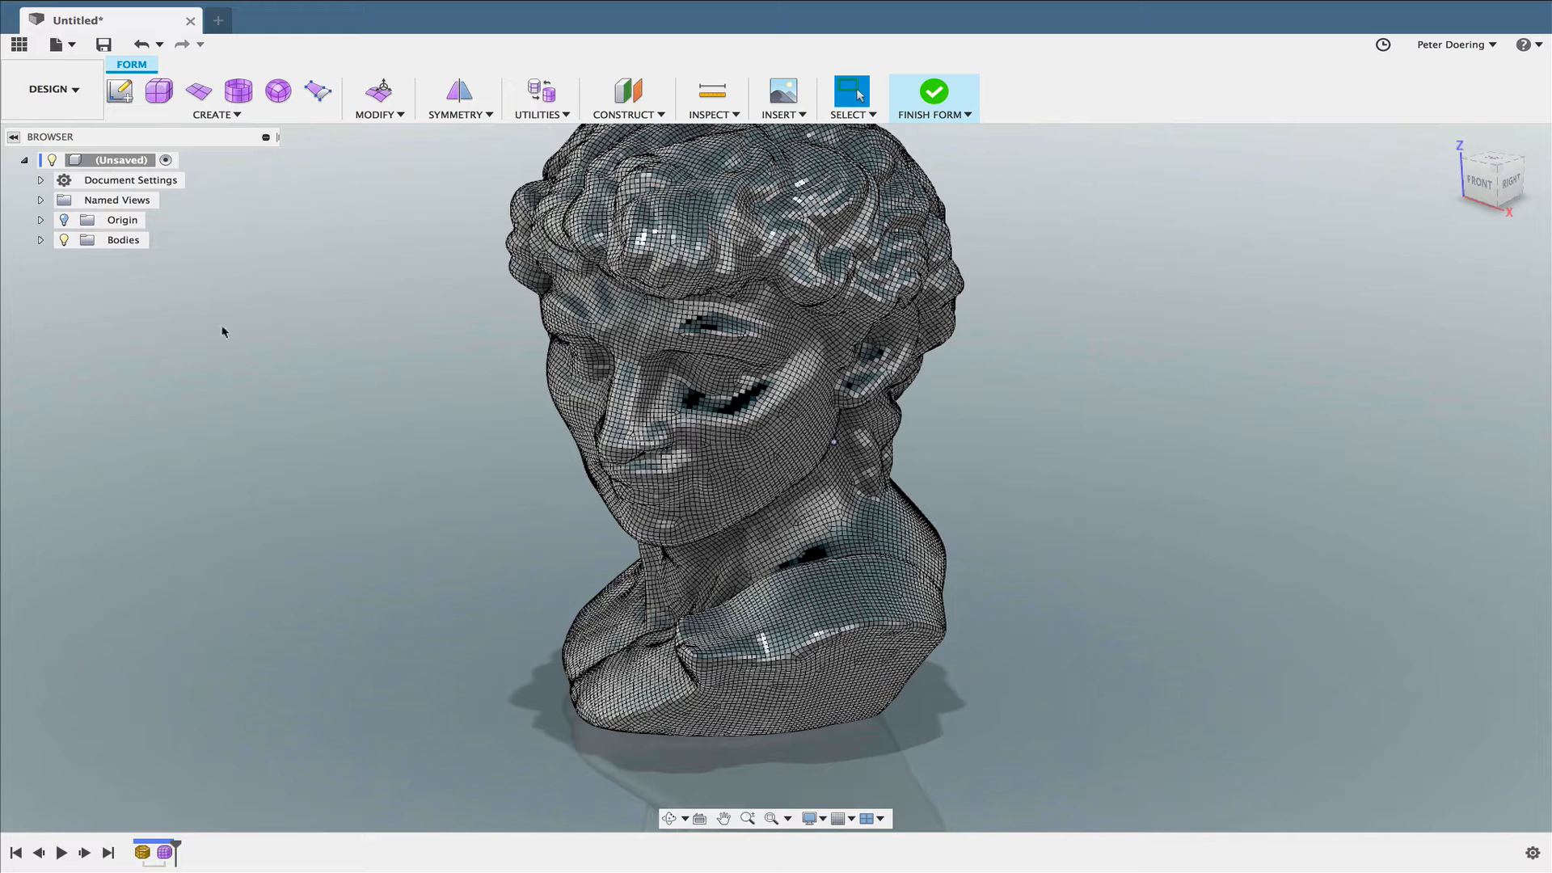
pyautogui.click(39, 242)
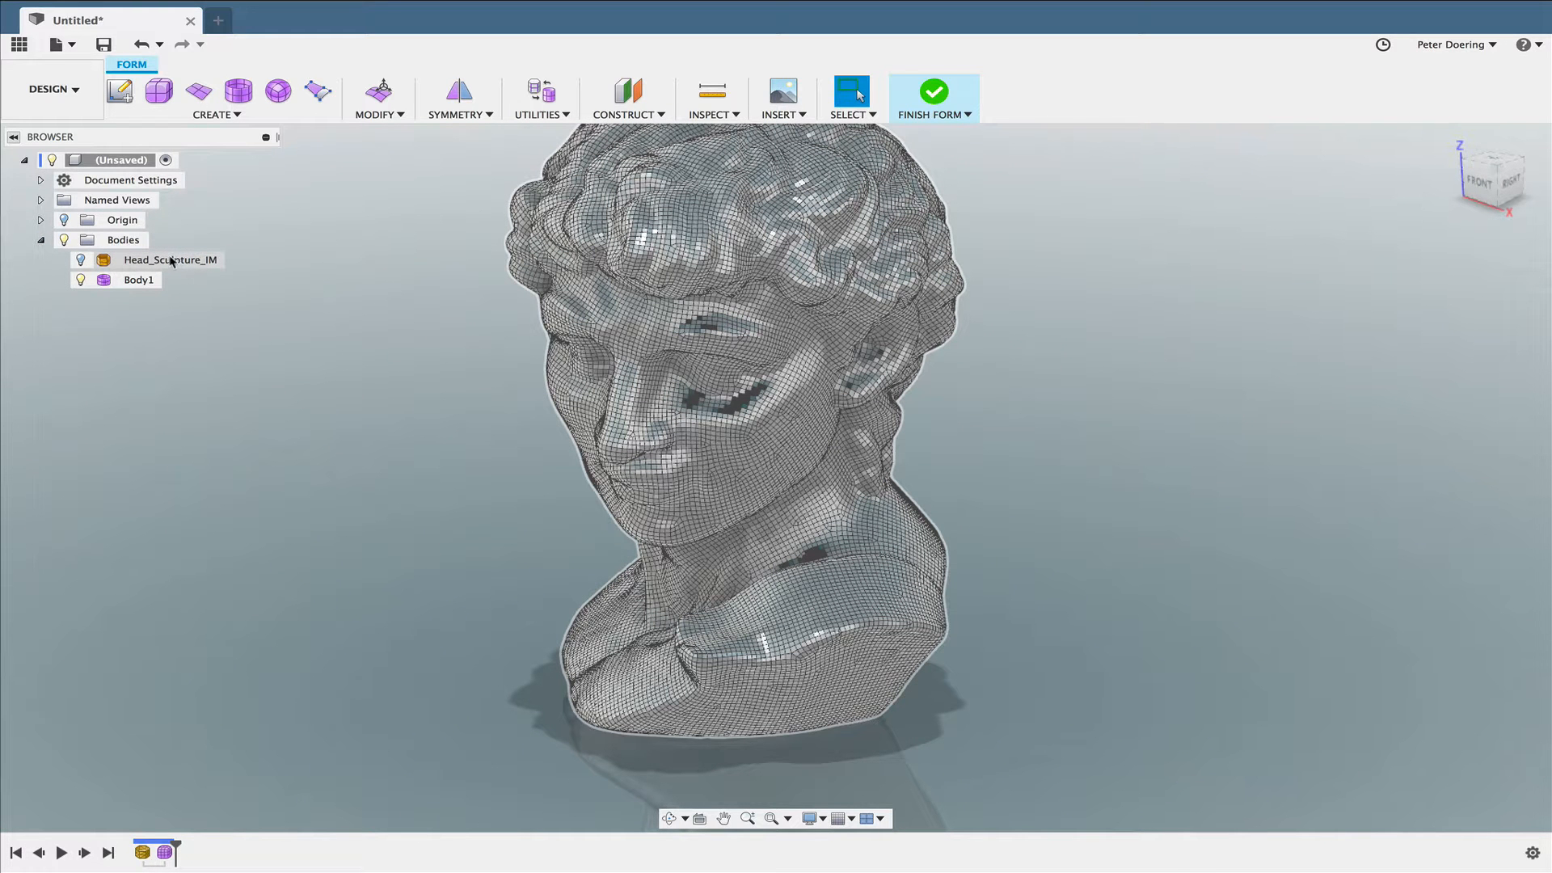
pyautogui.click(143, 281)
pyautogui.keyDown('shift'); pyautogui.moveTo(782, 470); pyautogui.dragTo(760, 481, button='middle'); pyautogui.keyUp('shift')
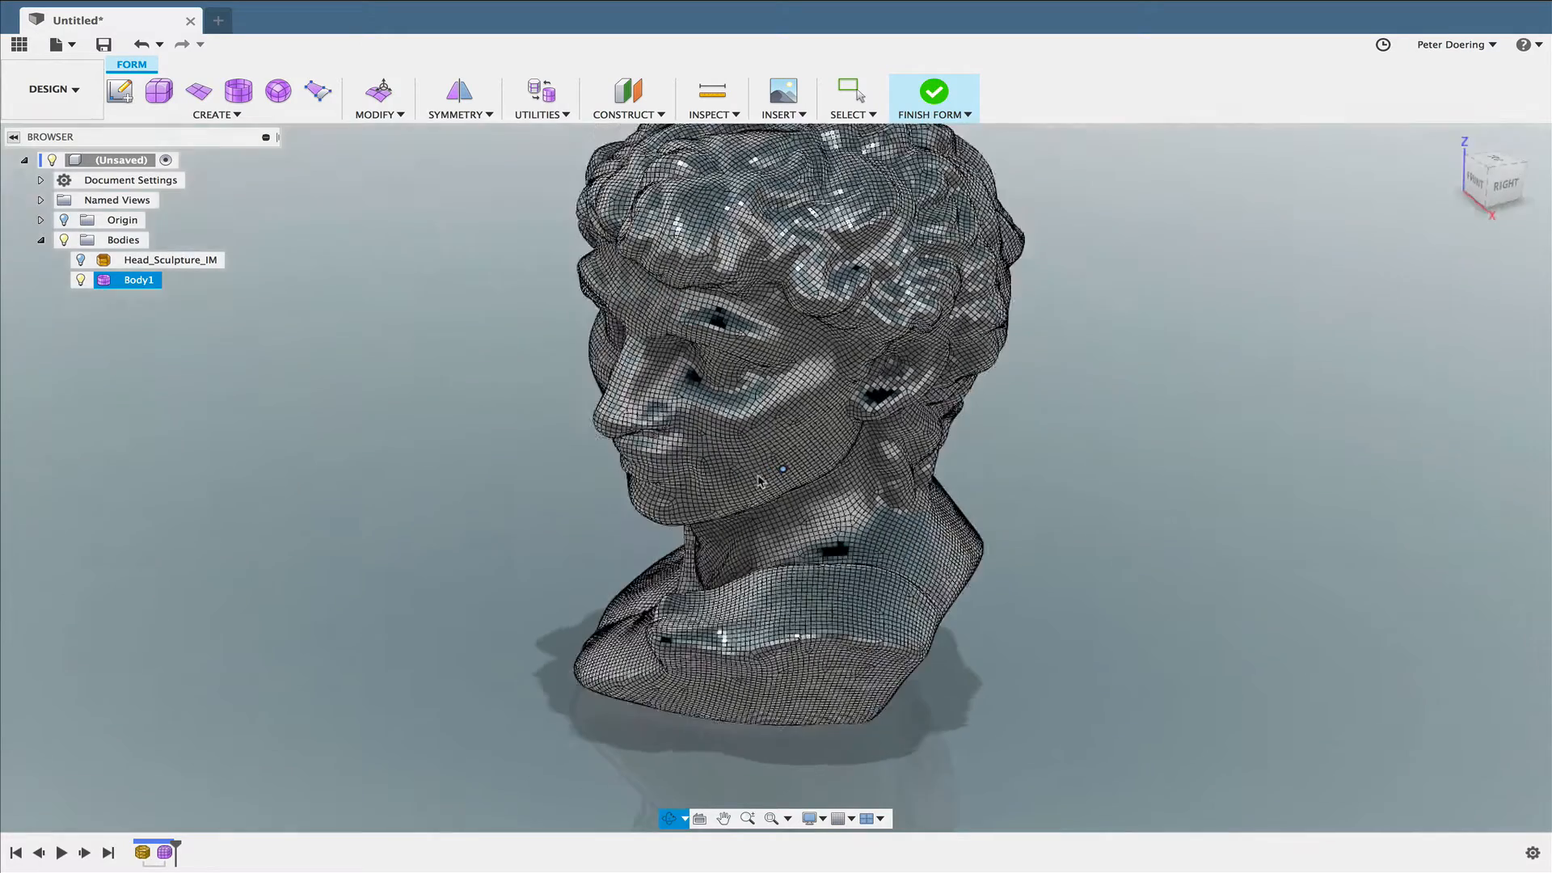
pyautogui.scroll(4, 742, 398)
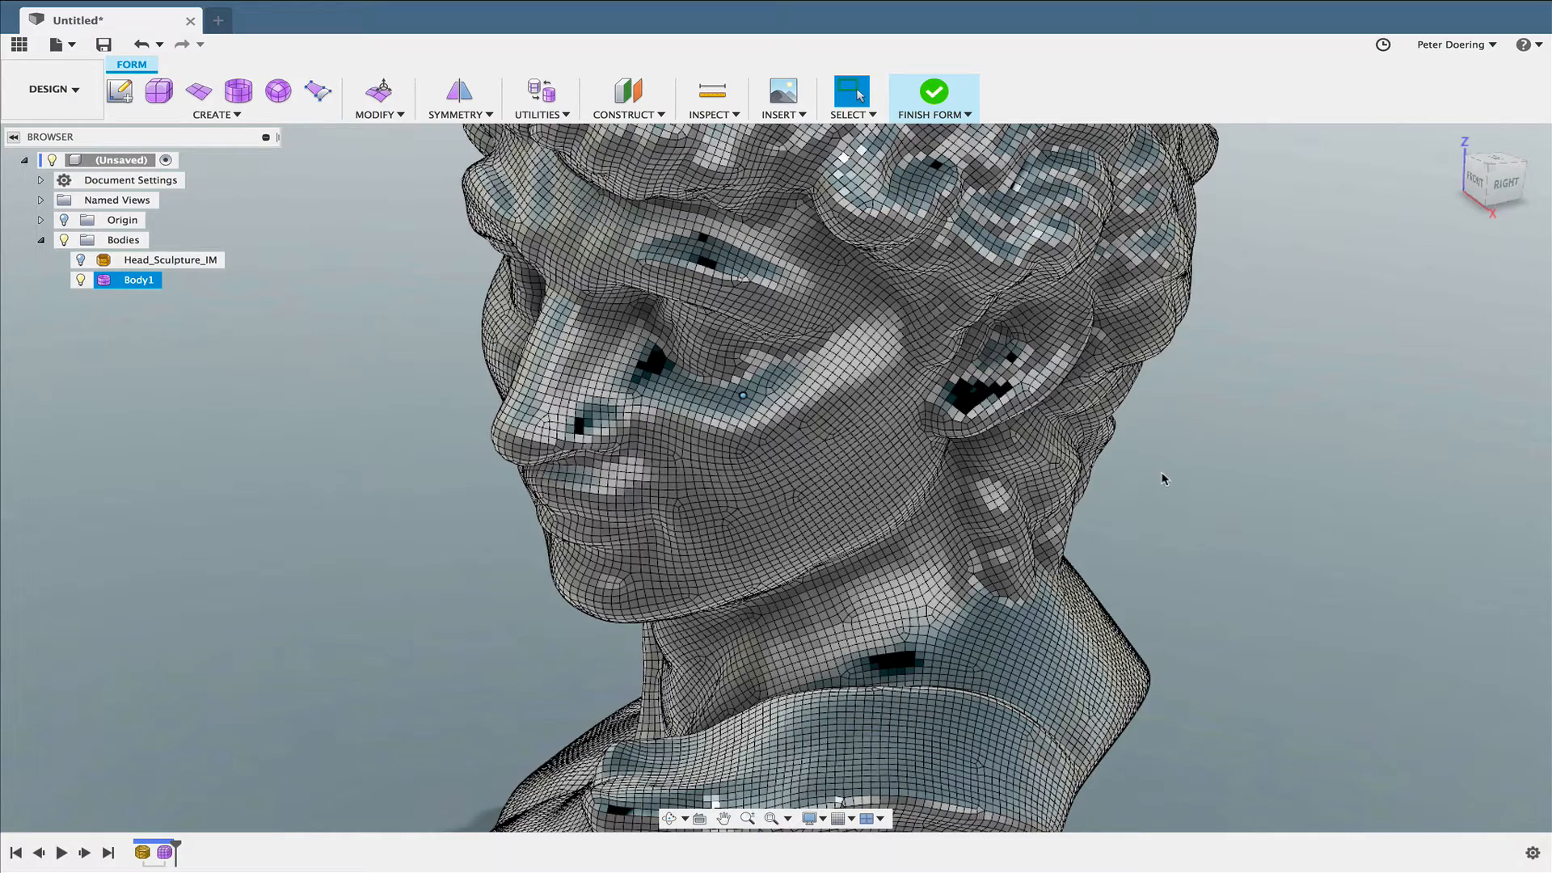
pyautogui.moveTo(1182, 480)
pyautogui.keyDown('shift'); pyautogui.mouseDown(button='middle')
pyautogui.moveTo(1205, 476)
pyautogui.moveTo(1084, 478)
pyautogui.moveTo(1164, 485)
pyautogui.mouseUp(button='middle'); pyautogui.keyUp('shift')
pyautogui.click(1207, 483)
pyautogui.scroll(-4, 1206, 483)
pyautogui.rightClick(1104, 483)
pyautogui.click(1060, 471)
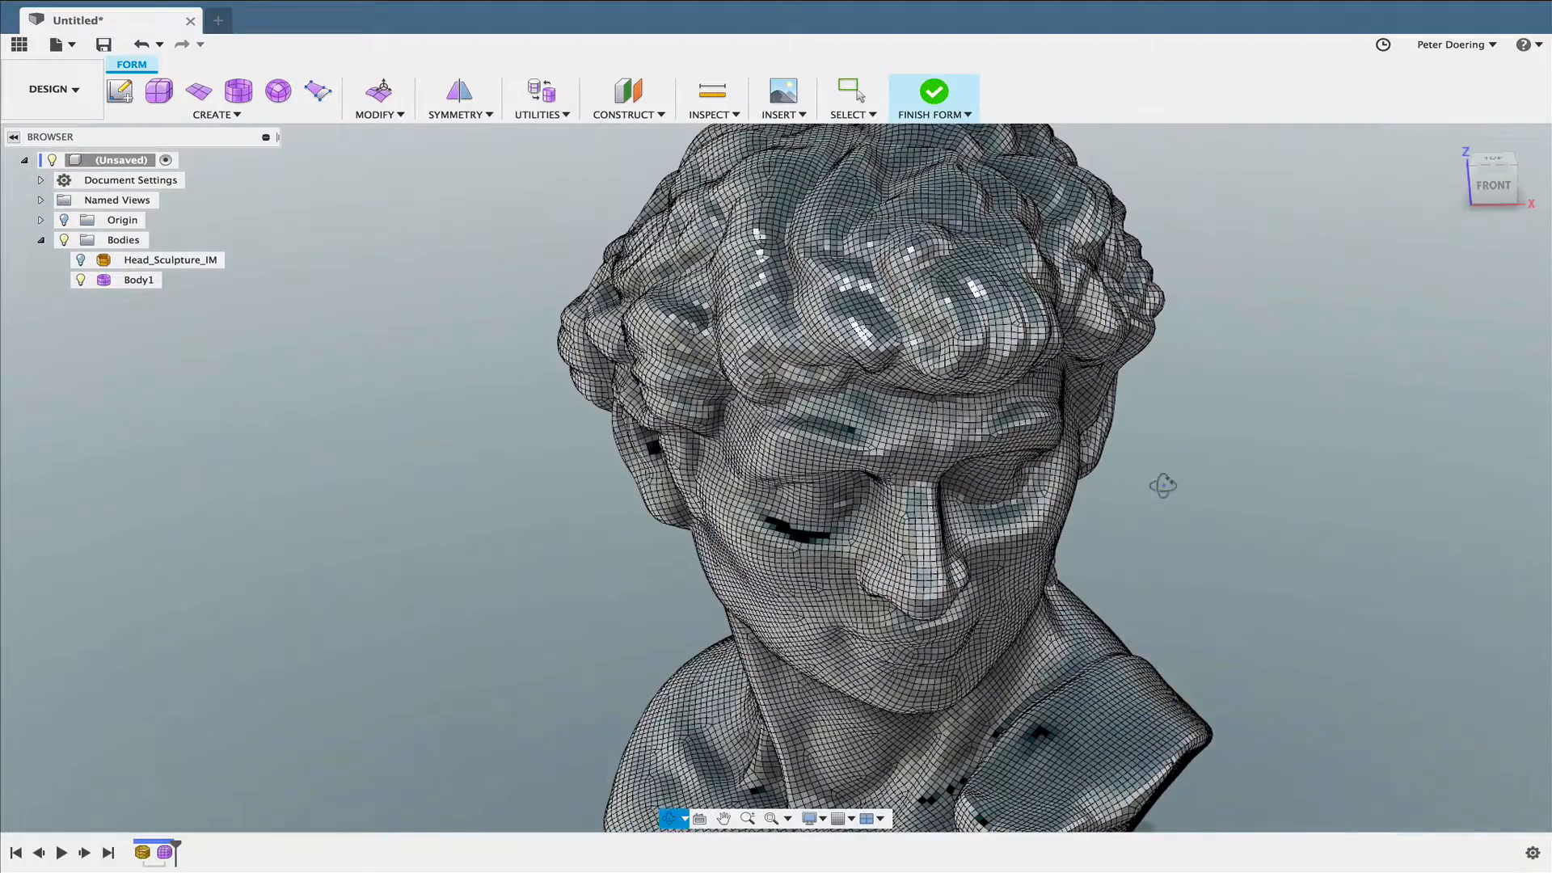
pyautogui.scroll(-5, 1105, 480)
pyautogui.moveTo(1061, 462); pyautogui.dragTo(1039, 441, button='middle')
pyautogui.moveTo(1087, 265); pyautogui.dragTo(934, 212, button='middle')
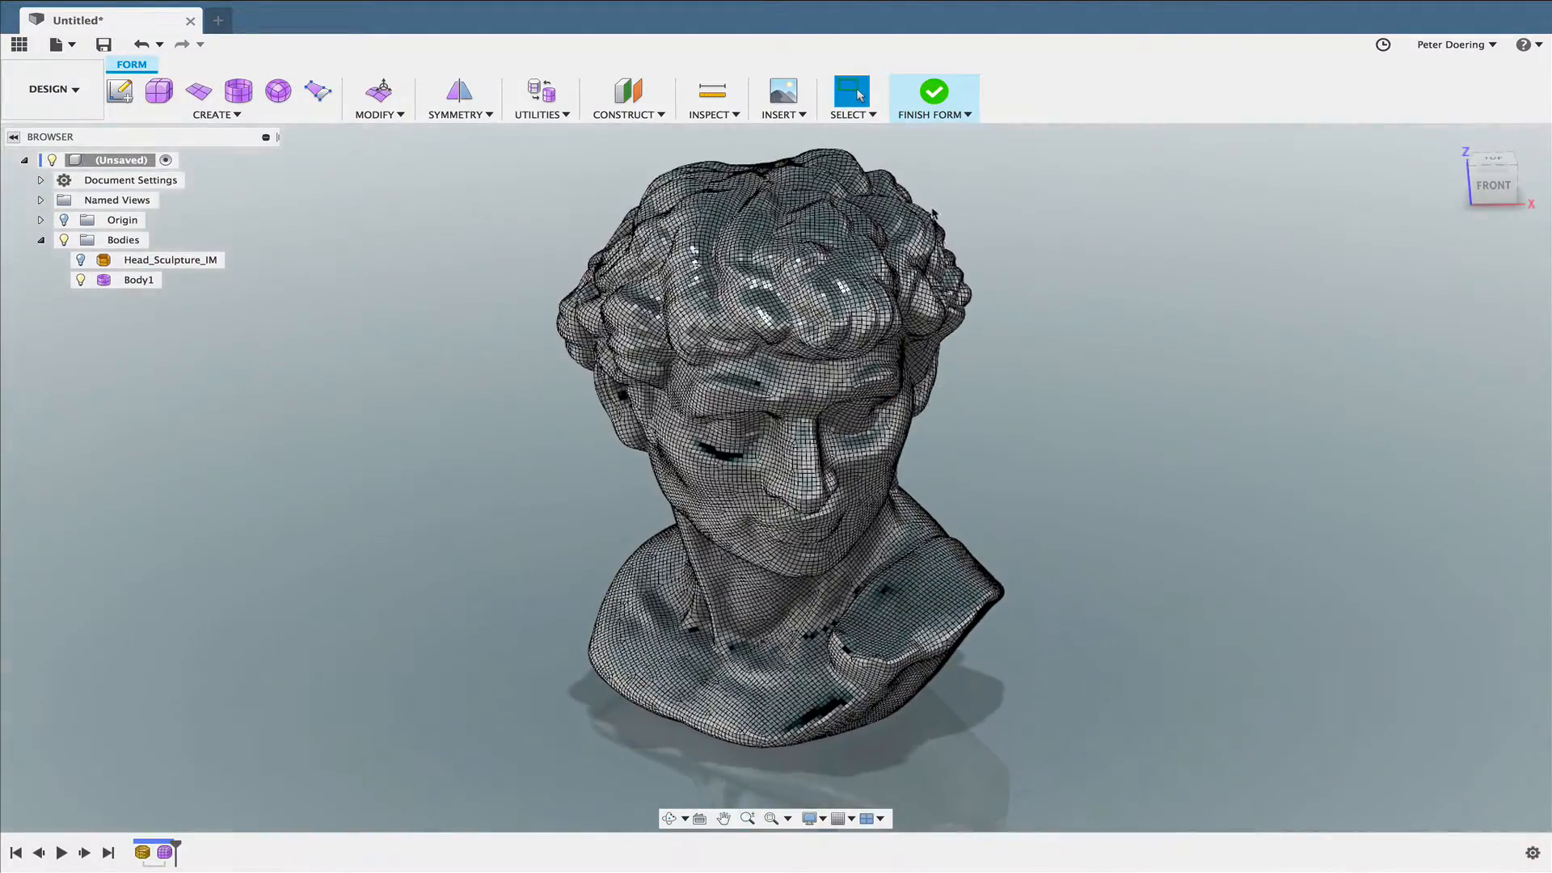
# - Try to finish the form, close the conversion error report and return to form editing
pyautogui.click(938, 119)
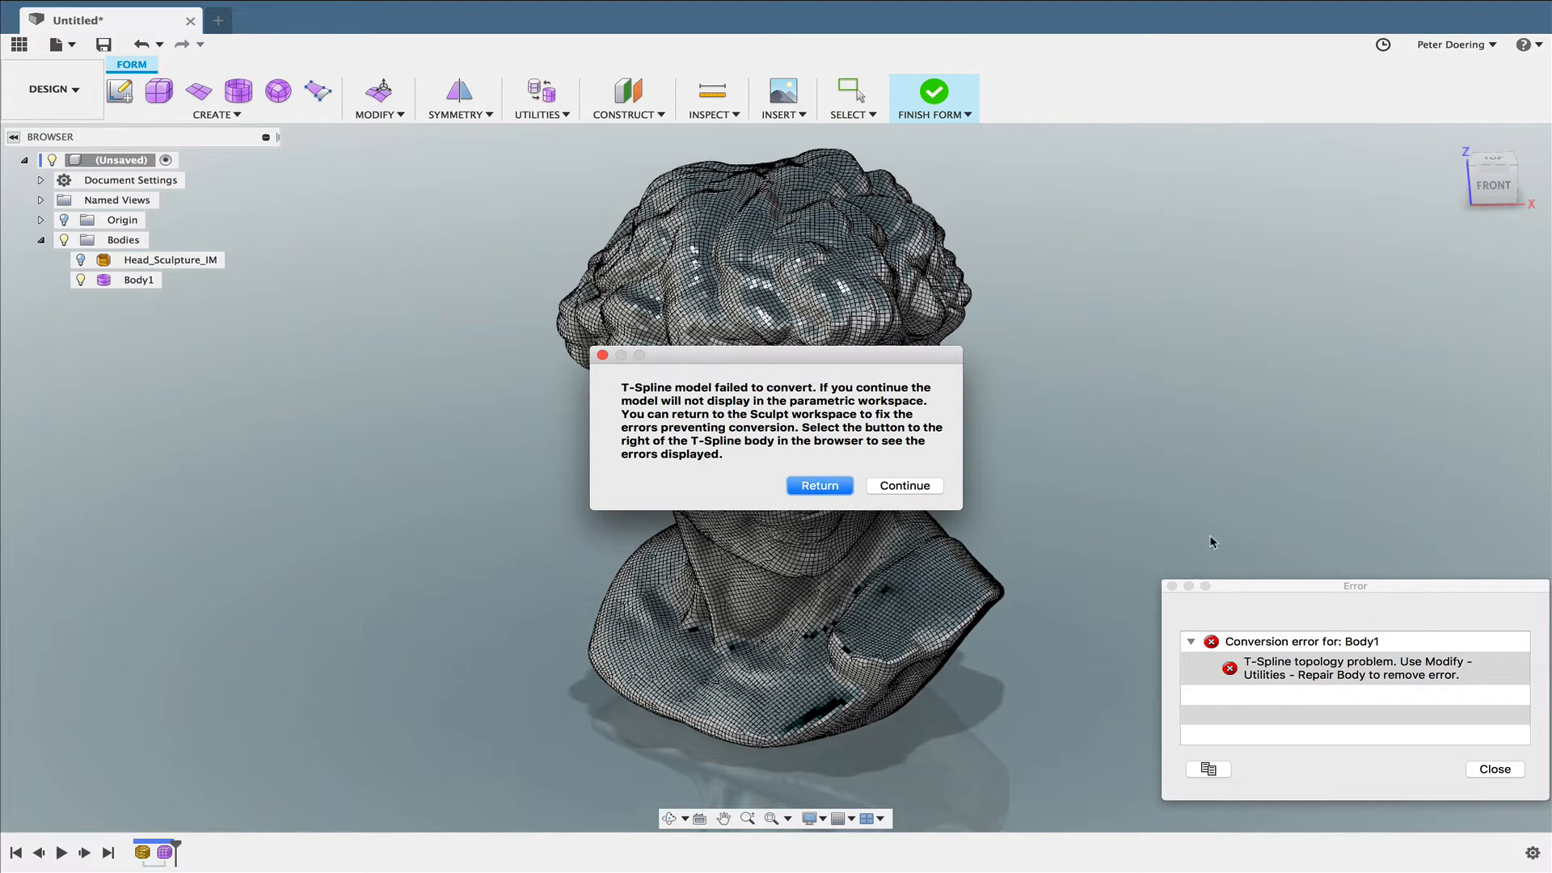
pyautogui.click(1500, 770)
pyautogui.click(820, 486)
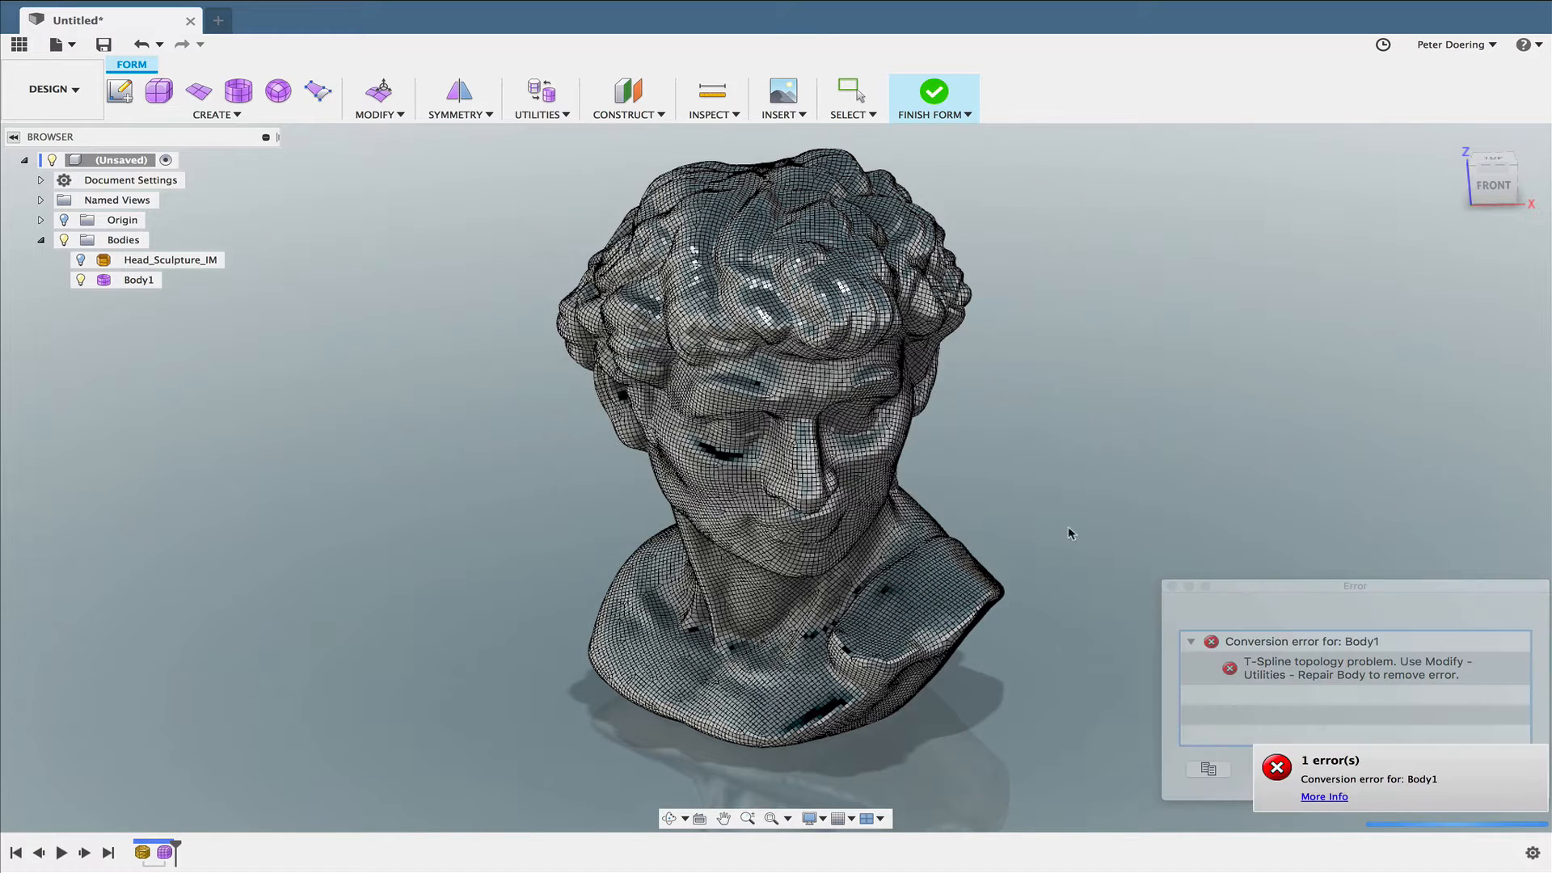
pyautogui.click(1494, 769)
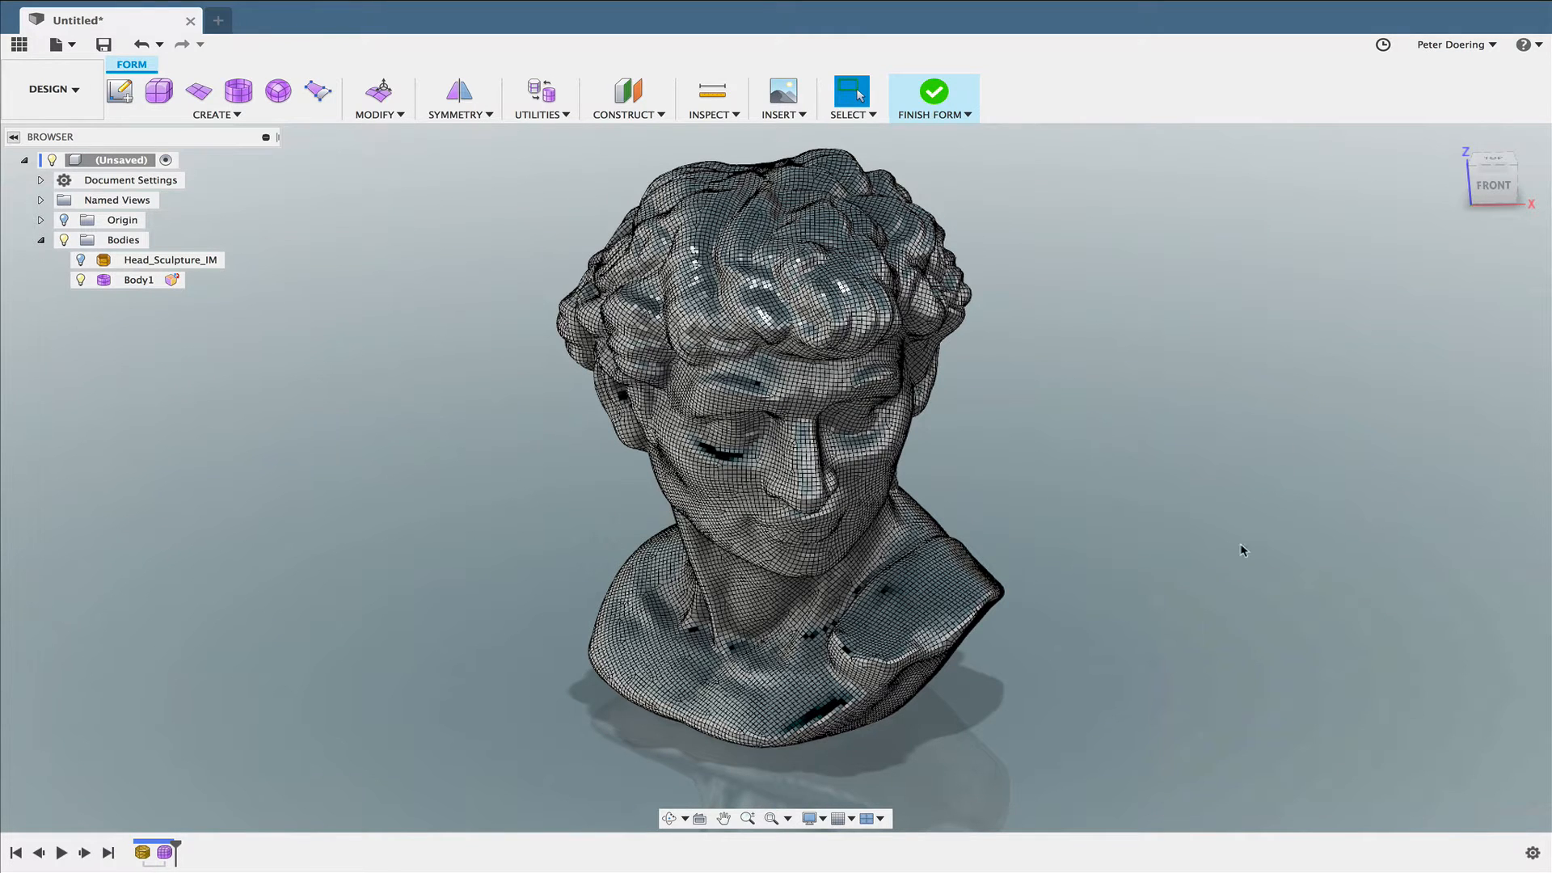
# - Run Repair Body on the T-Spline head, inspect its error and geometry labels all round, and apply AutoRepair
pyautogui.moveTo(488, 139); pyautogui.dragTo(377, 147, button='middle')
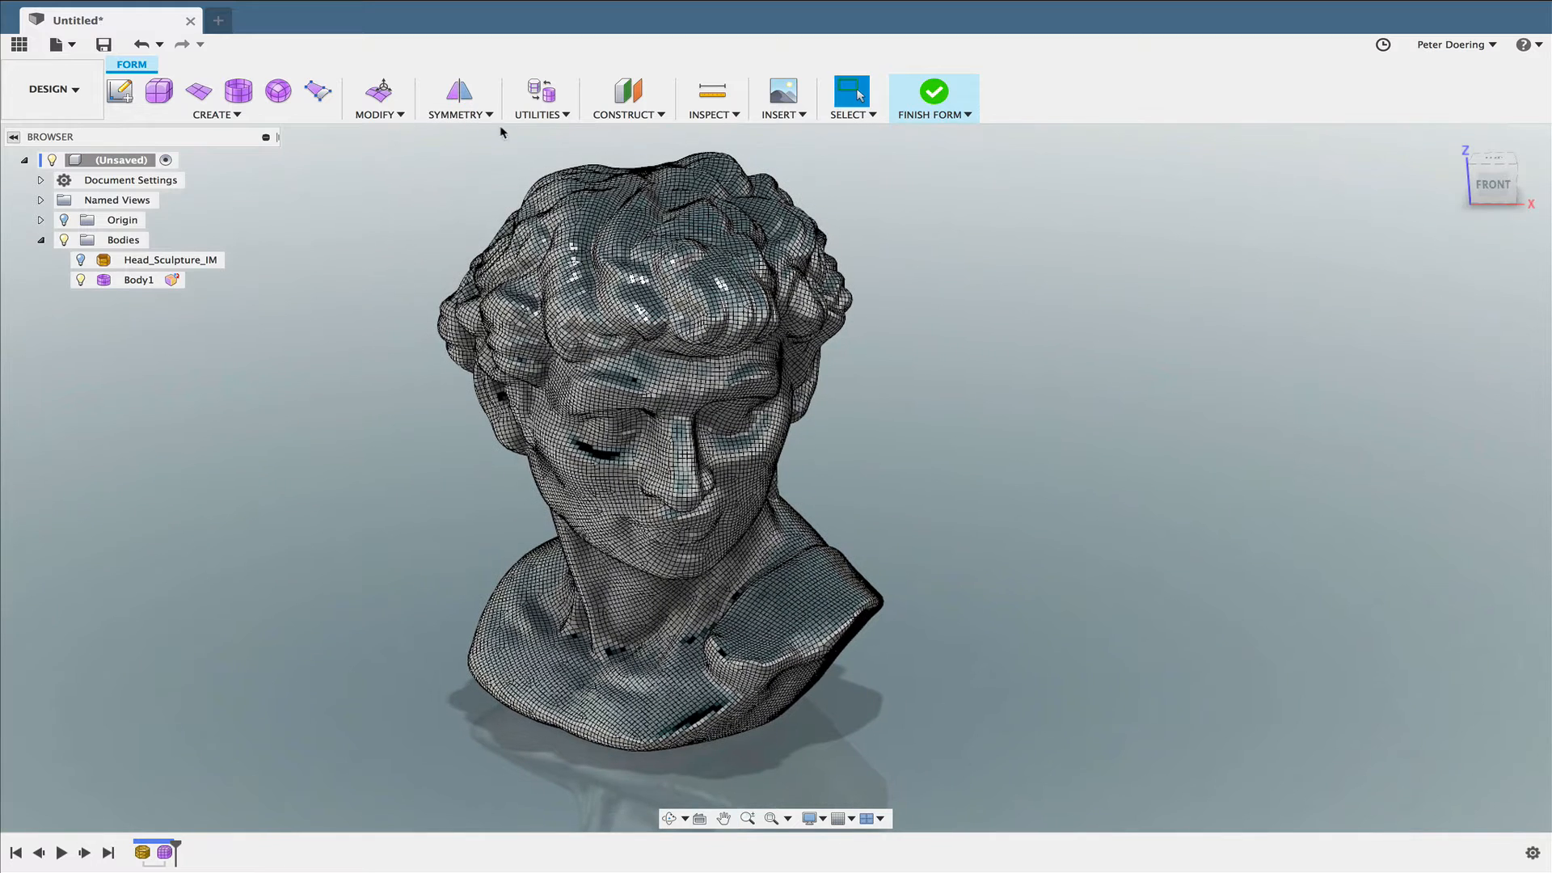
pyautogui.click(549, 115)
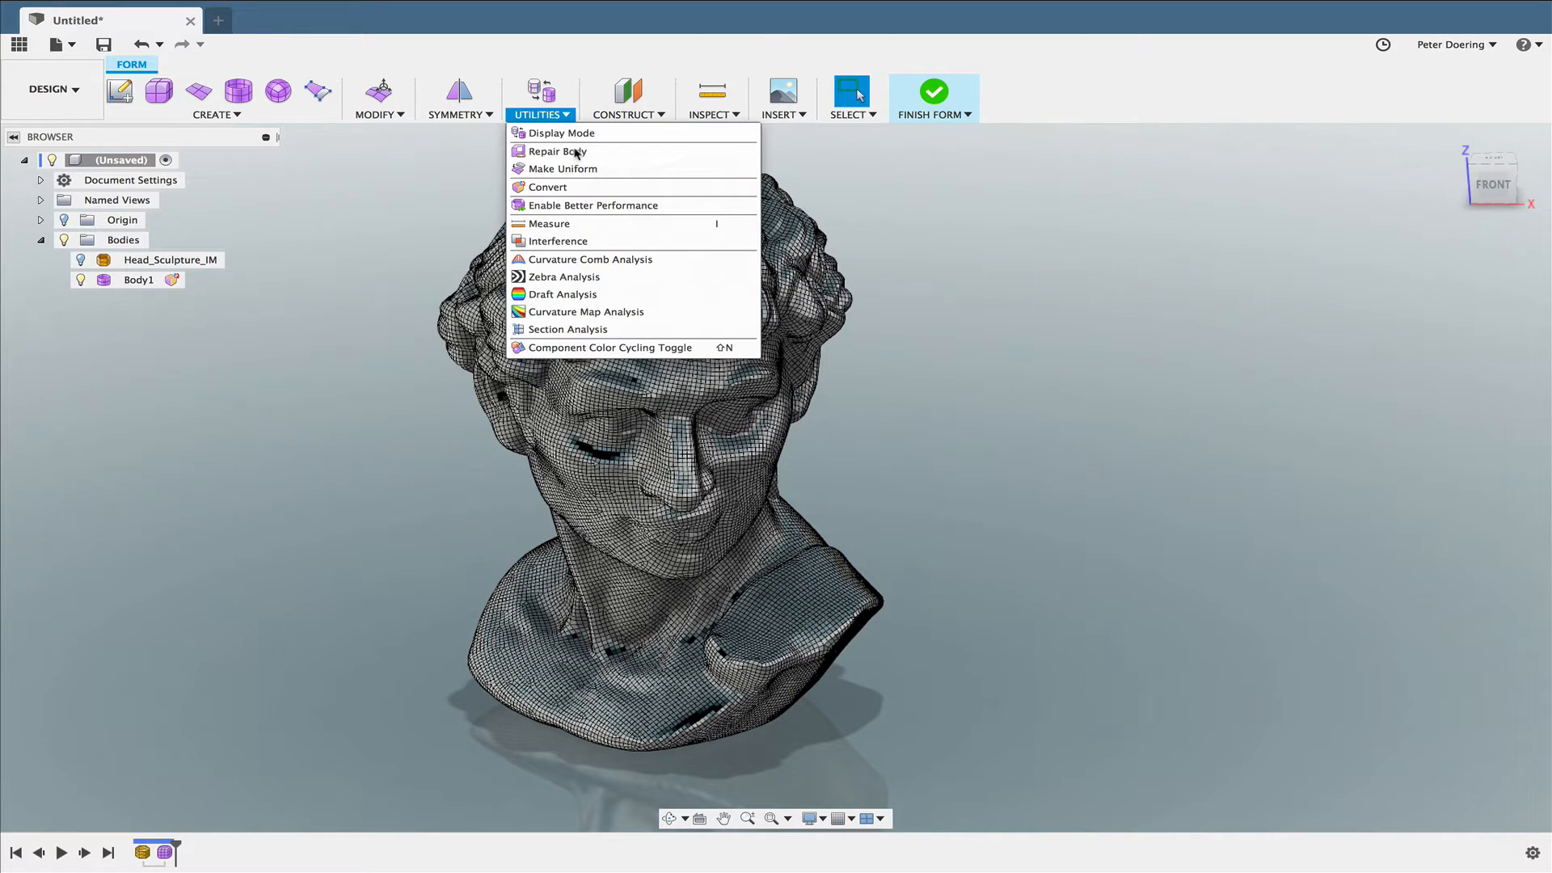
pyautogui.click(782, 200)
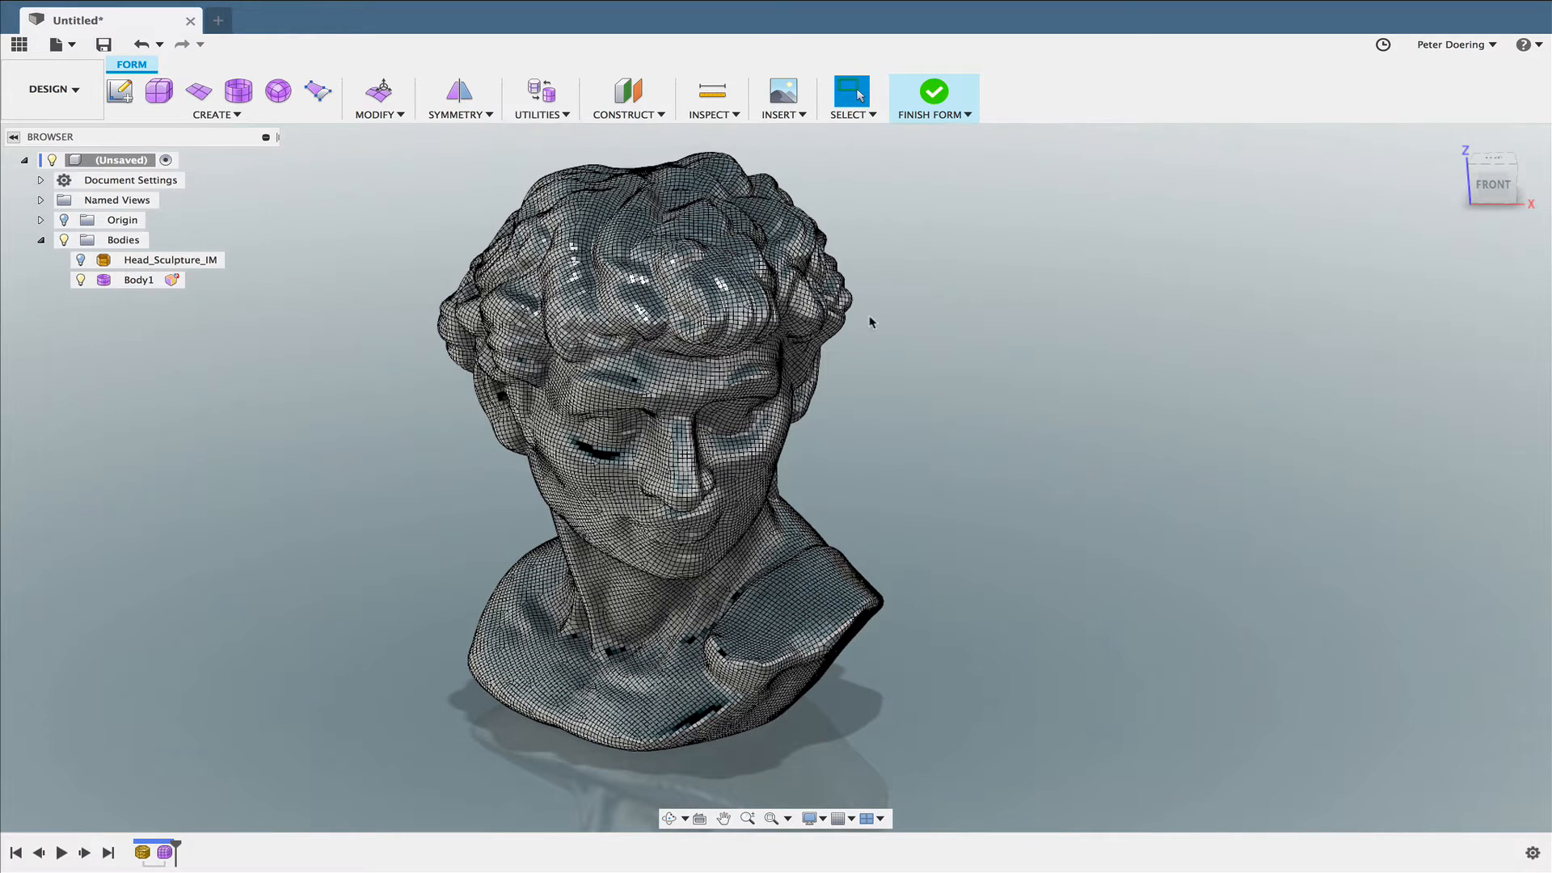
pyautogui.click(549, 115)
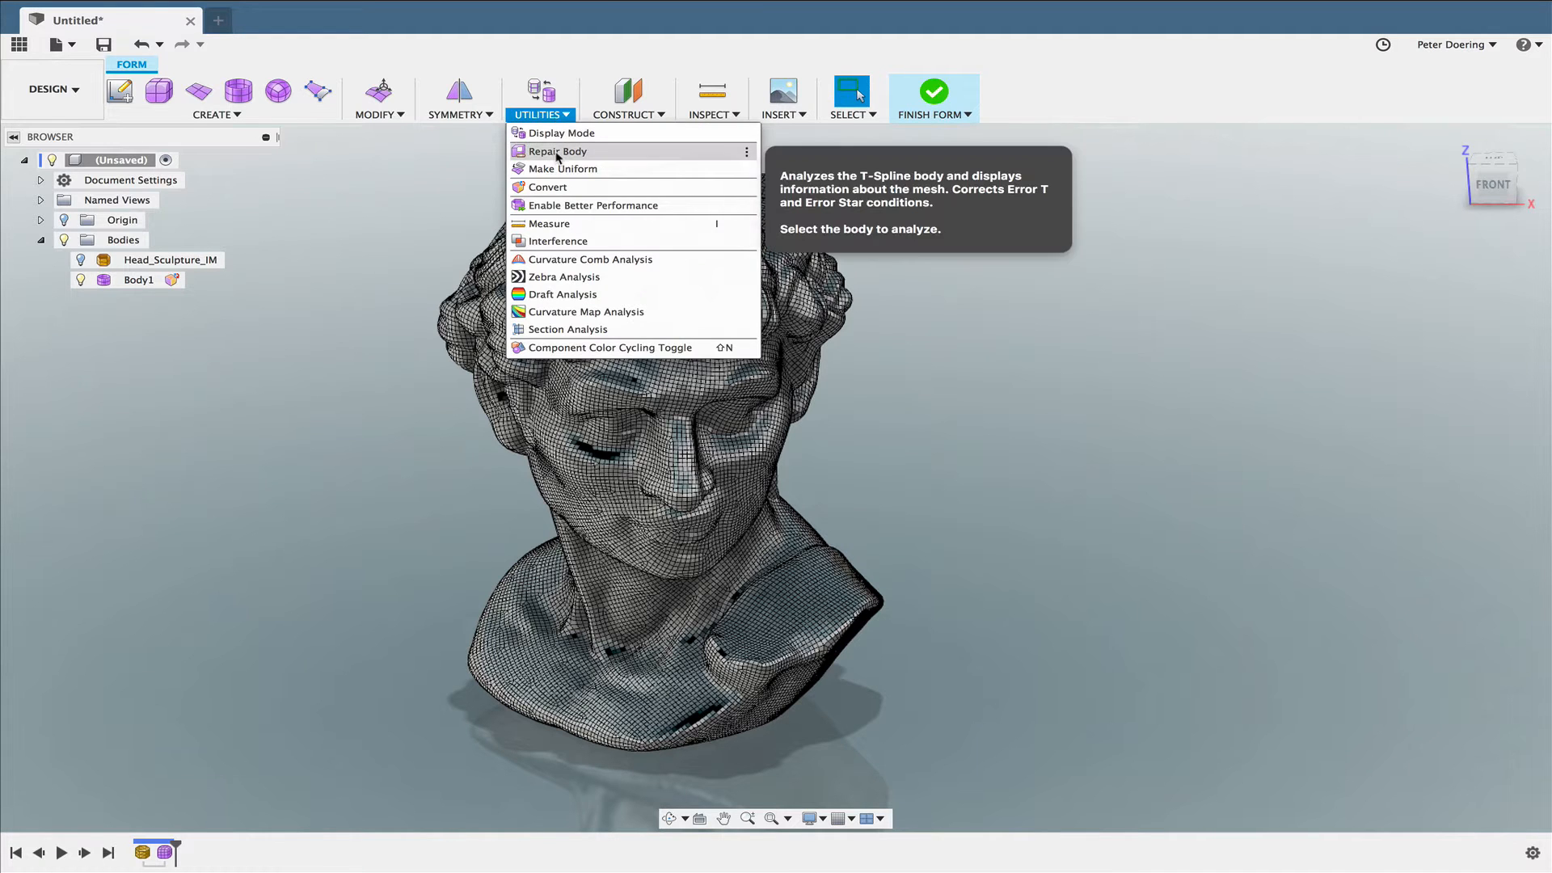
pyautogui.click(868, 272)
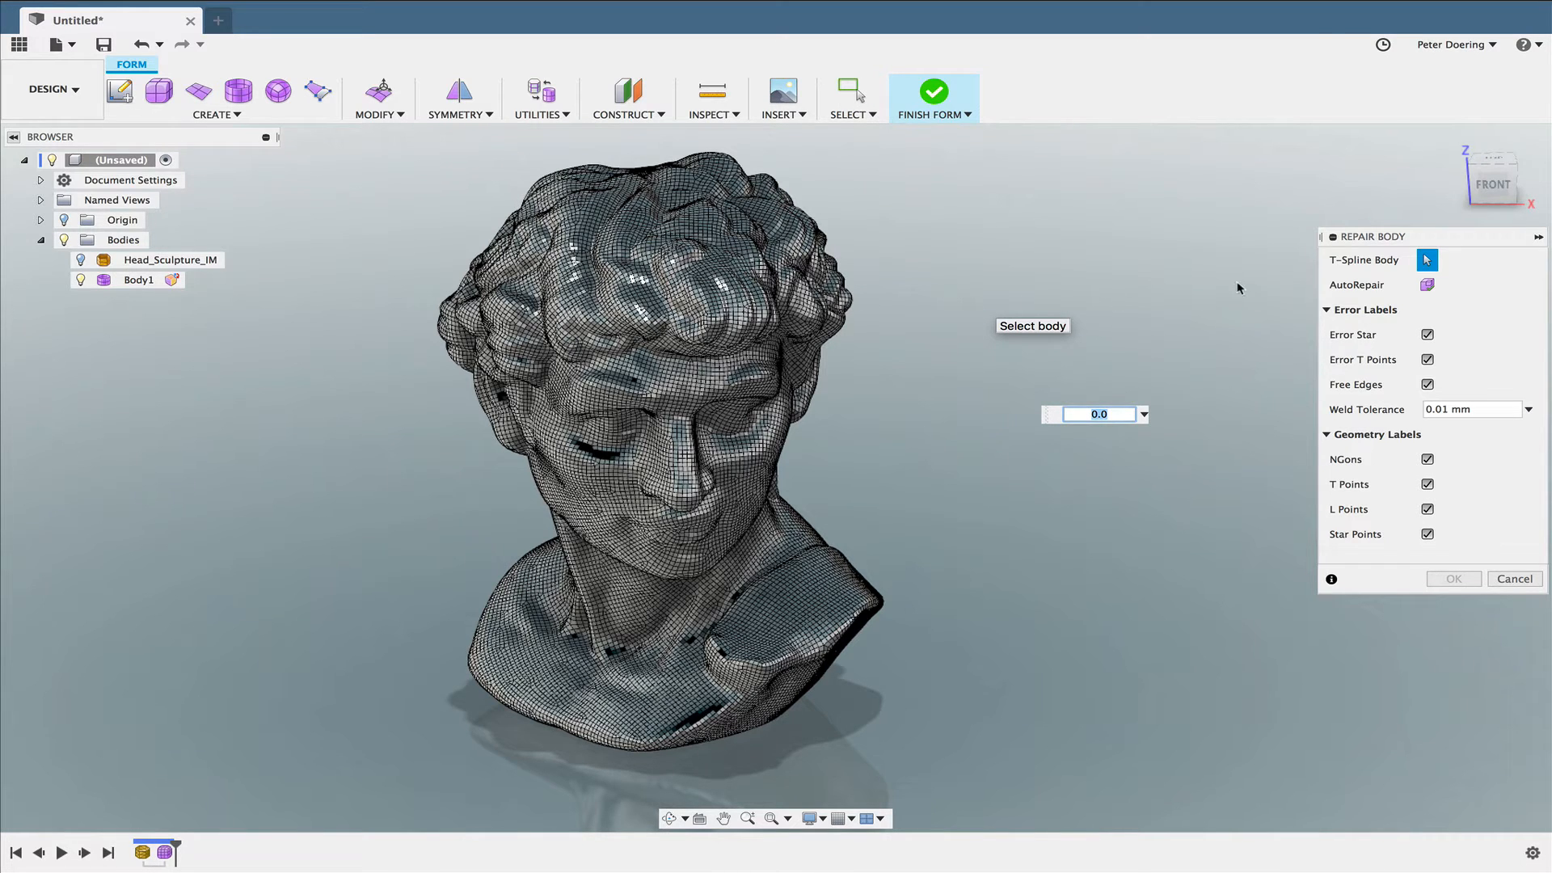
pyautogui.click(751, 313)
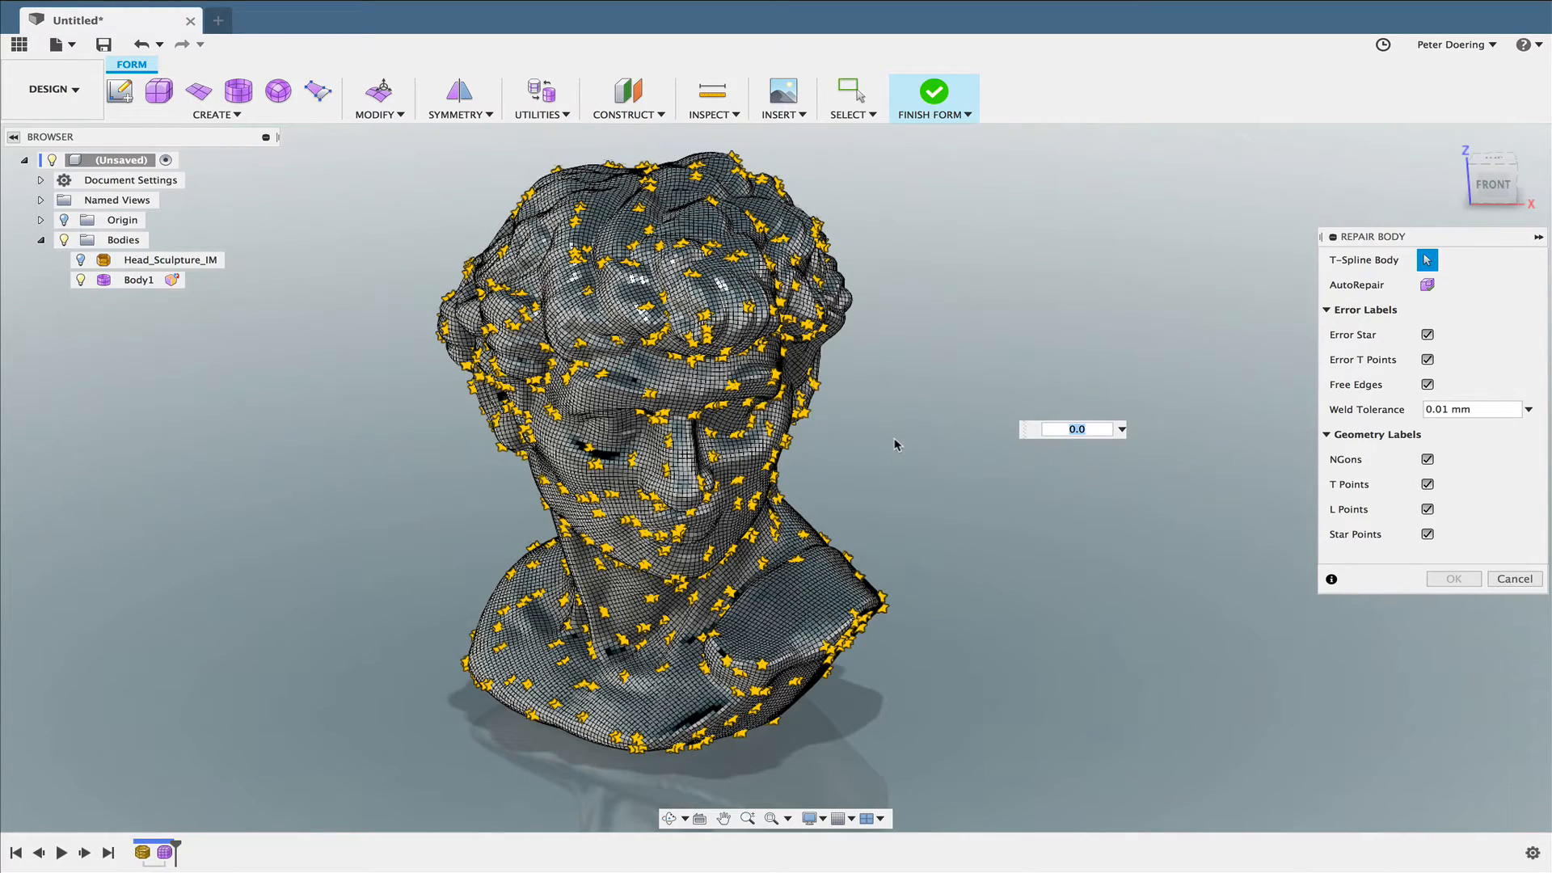
pyautogui.moveTo(890, 420)
pyautogui.keyDown('shift'); pyautogui.mouseDown(button='middle')
pyautogui.moveTo(897, 340)
pyautogui.moveTo(955, 327)
pyautogui.moveTo(938, 291)
pyautogui.moveTo(921, 291)
pyautogui.moveTo(876, 379)
pyautogui.moveTo(904, 409)
pyautogui.moveTo(960, 340)
pyautogui.moveTo(938, 364)
pyautogui.mouseUp(button='middle'); pyautogui.keyUp('shift')
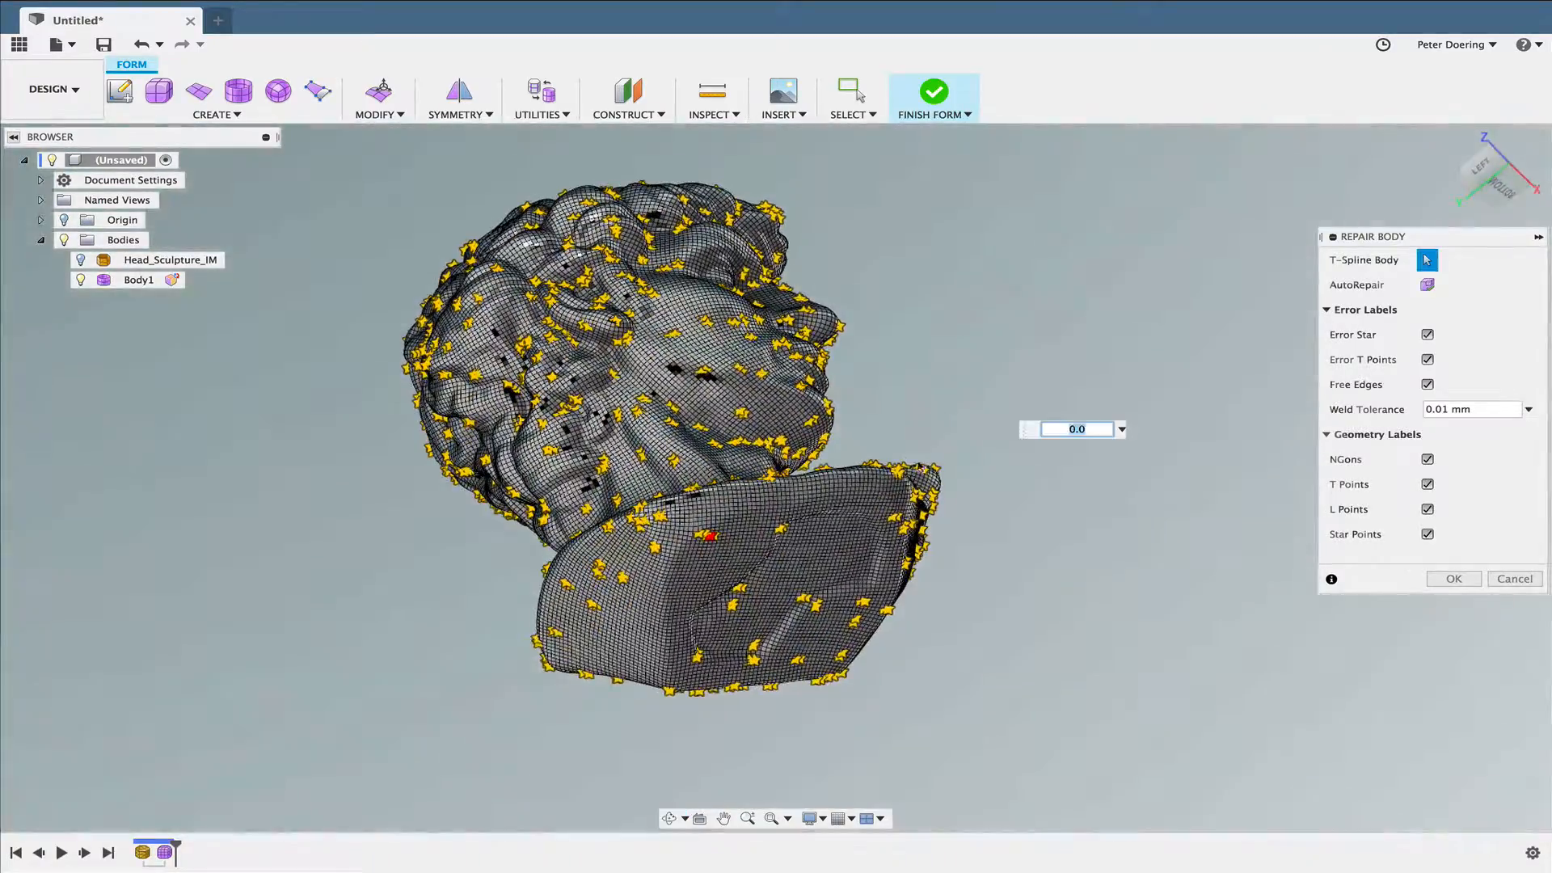
pyautogui.keyDown('shift'); pyautogui.moveTo(889, 493); pyautogui.dragTo(978, 525, button='middle'); pyautogui.keyUp('shift')
pyautogui.click(1427, 285)
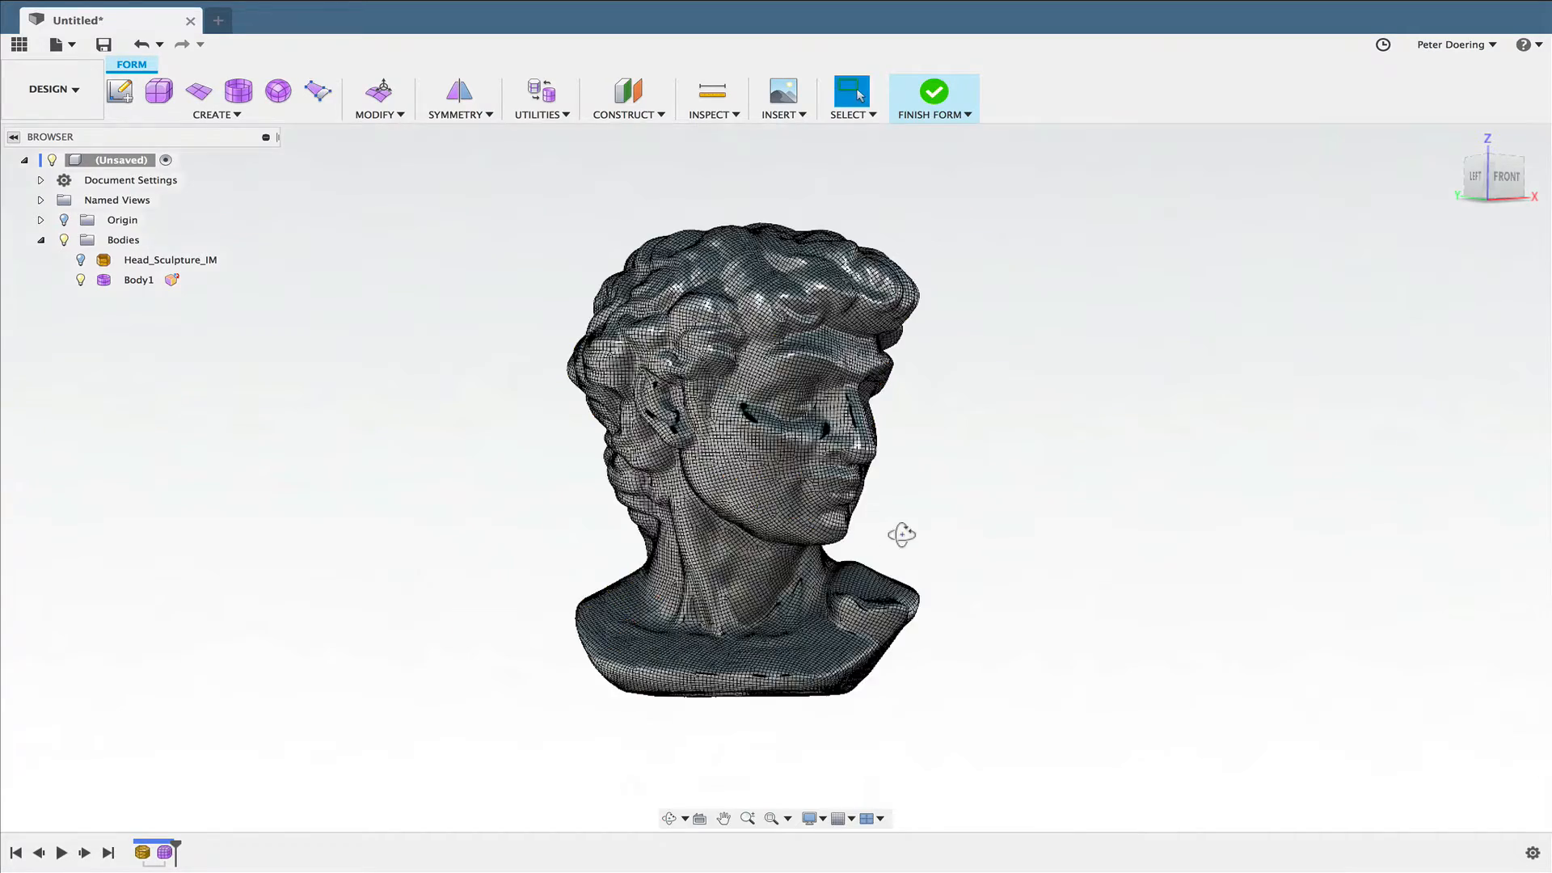
# - Finish the form of the repaired T-Spline head and expand the Bodies folder
pyautogui.keyDown('shift'); pyautogui.moveTo(901, 533); pyautogui.dragTo(947, 469, button='middle'); pyautogui.keyUp('shift')
pyautogui.scroll(5, 884, 457)
pyautogui.scroll(-3, 902, 468)
pyautogui.scroll(2, 908, 459)
pyautogui.scroll(3, 825, 459)
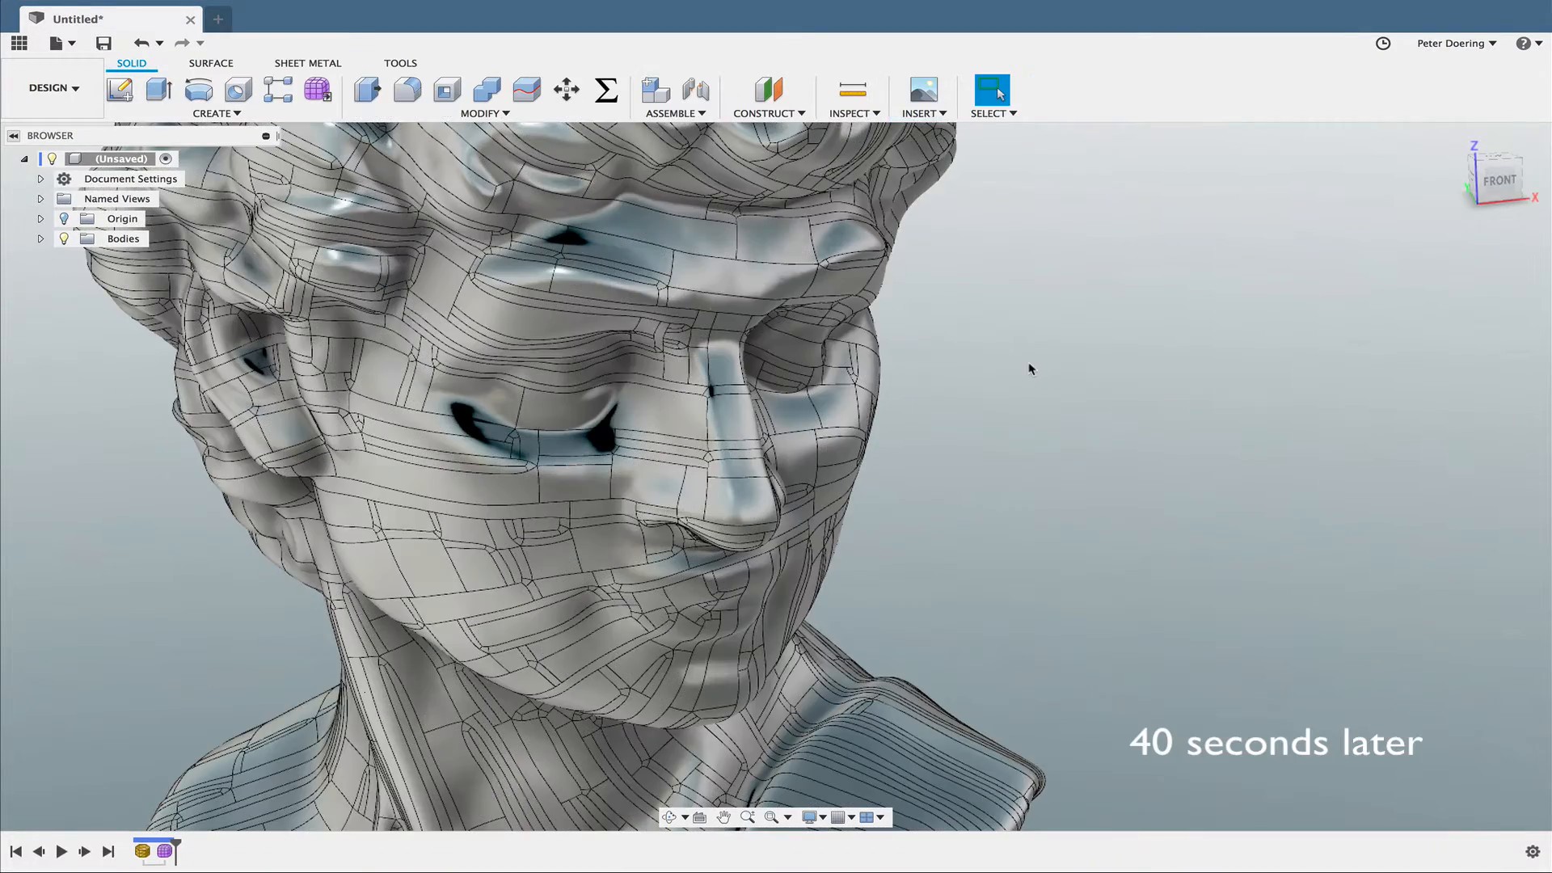
pyautogui.keyDown('shift'); pyautogui.moveTo(1029, 363); pyautogui.dragTo(1052, 432, button='middle'); pyautogui.keyUp('shift')
pyautogui.click(41, 239)
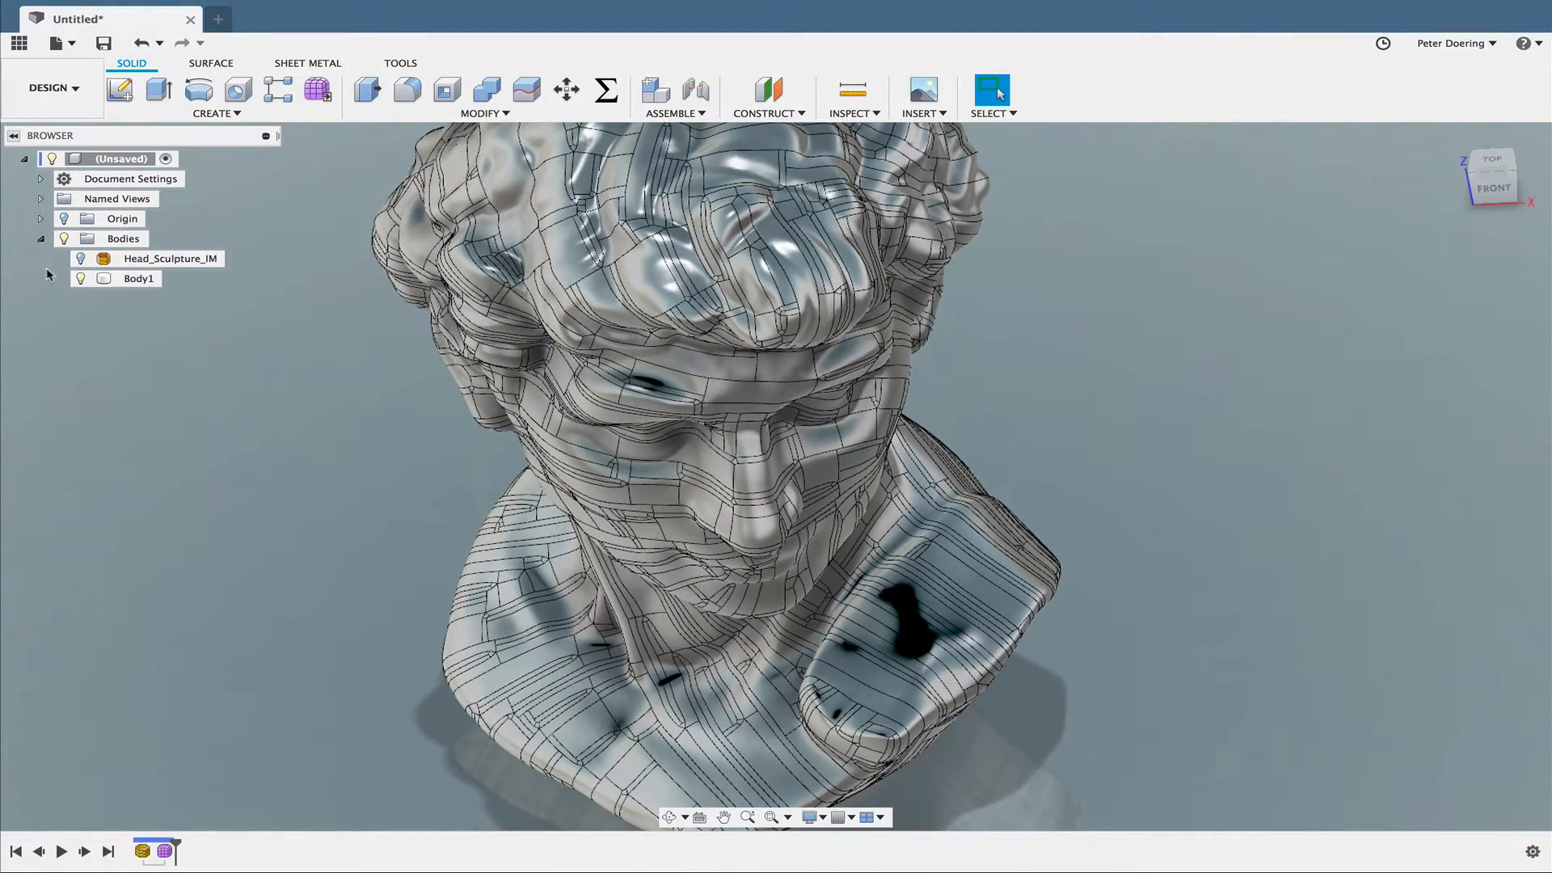
# - Examine the surface patches of the resulting solid head up close and from several sides
pyautogui.keyDown('shift'); pyautogui.moveTo(439, 396); pyautogui.dragTo(398, 381, button='middle'); pyautogui.keyUp('shift')
pyautogui.scroll(-3, 398, 385)
pyautogui.keyDown('shift'); pyautogui.moveTo(558, 413); pyautogui.dragTo(437, 410, button='middle'); pyautogui.keyUp('shift')
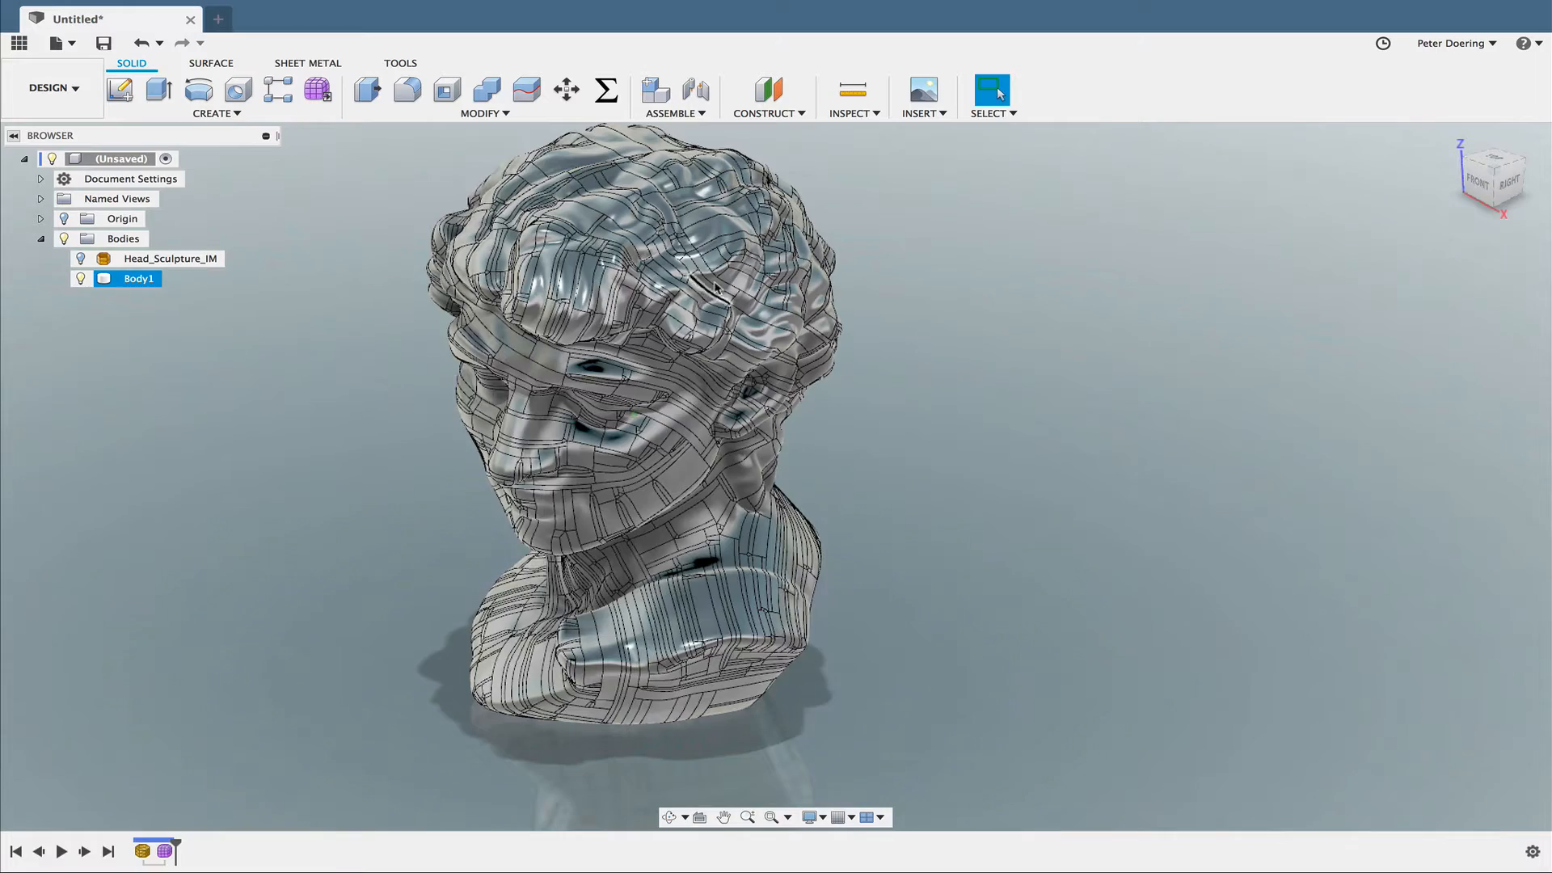
pyautogui.scroll(6, 719, 243)
pyautogui.scroll(2, 719, 240)
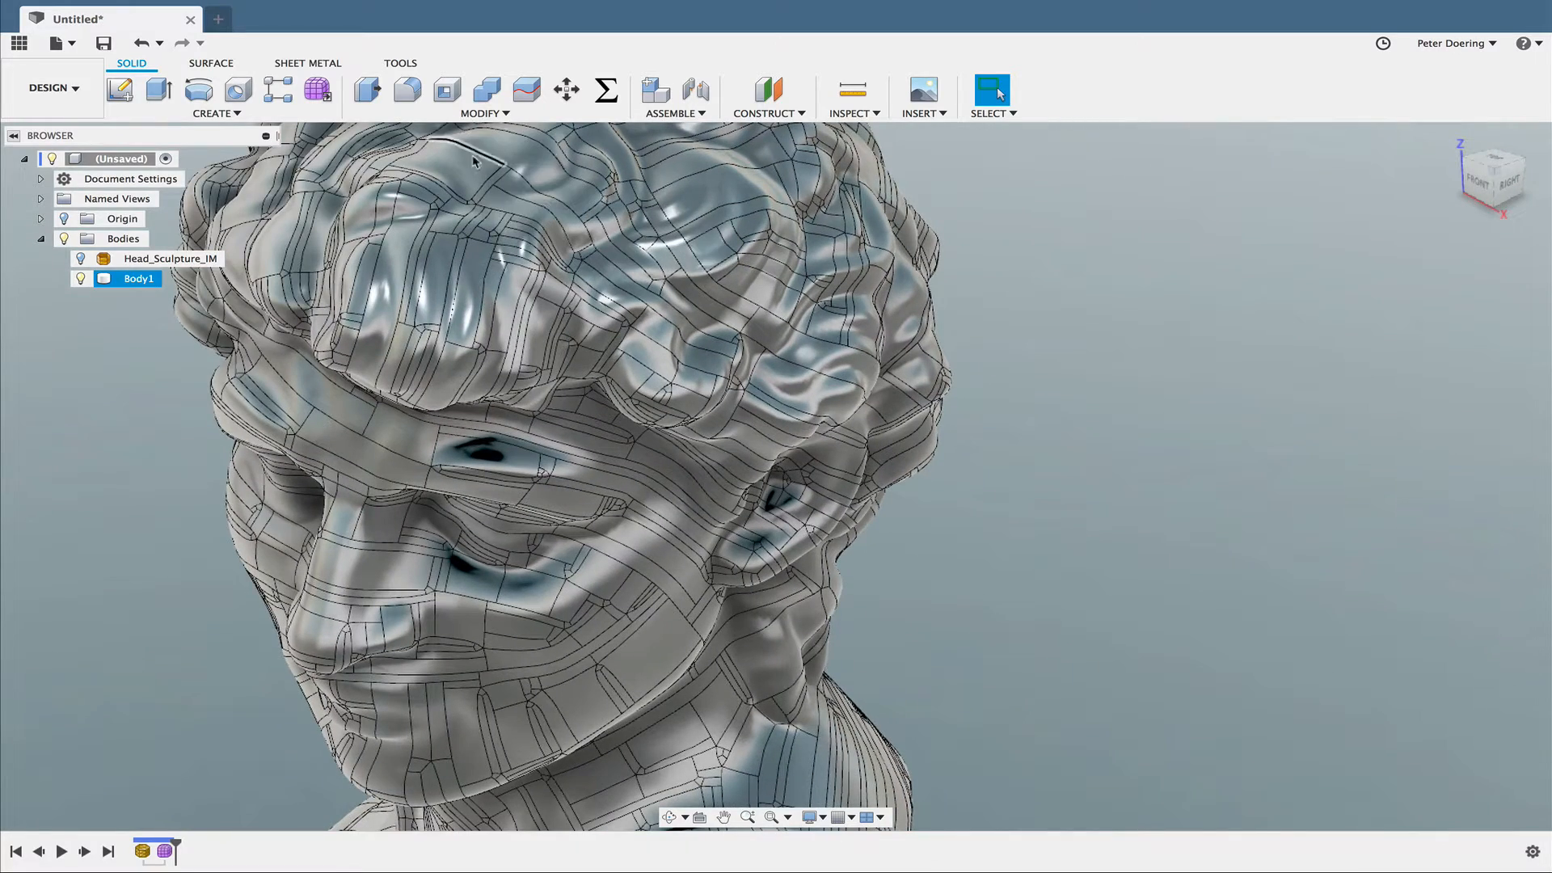
pyautogui.moveTo(949, 524); pyautogui.dragTo(992, 479, button='middle')
pyautogui.scroll(-5, 1020, 526)
pyautogui.scroll(-3, 1003, 481)
pyautogui.scroll(1, 970, 443)
pyautogui.scroll(4, 935, 412)
pyautogui.scroll(3, 966, 455)
pyautogui.scroll(-3, 964, 462)
pyautogui.scroll(-3, 999, 472)
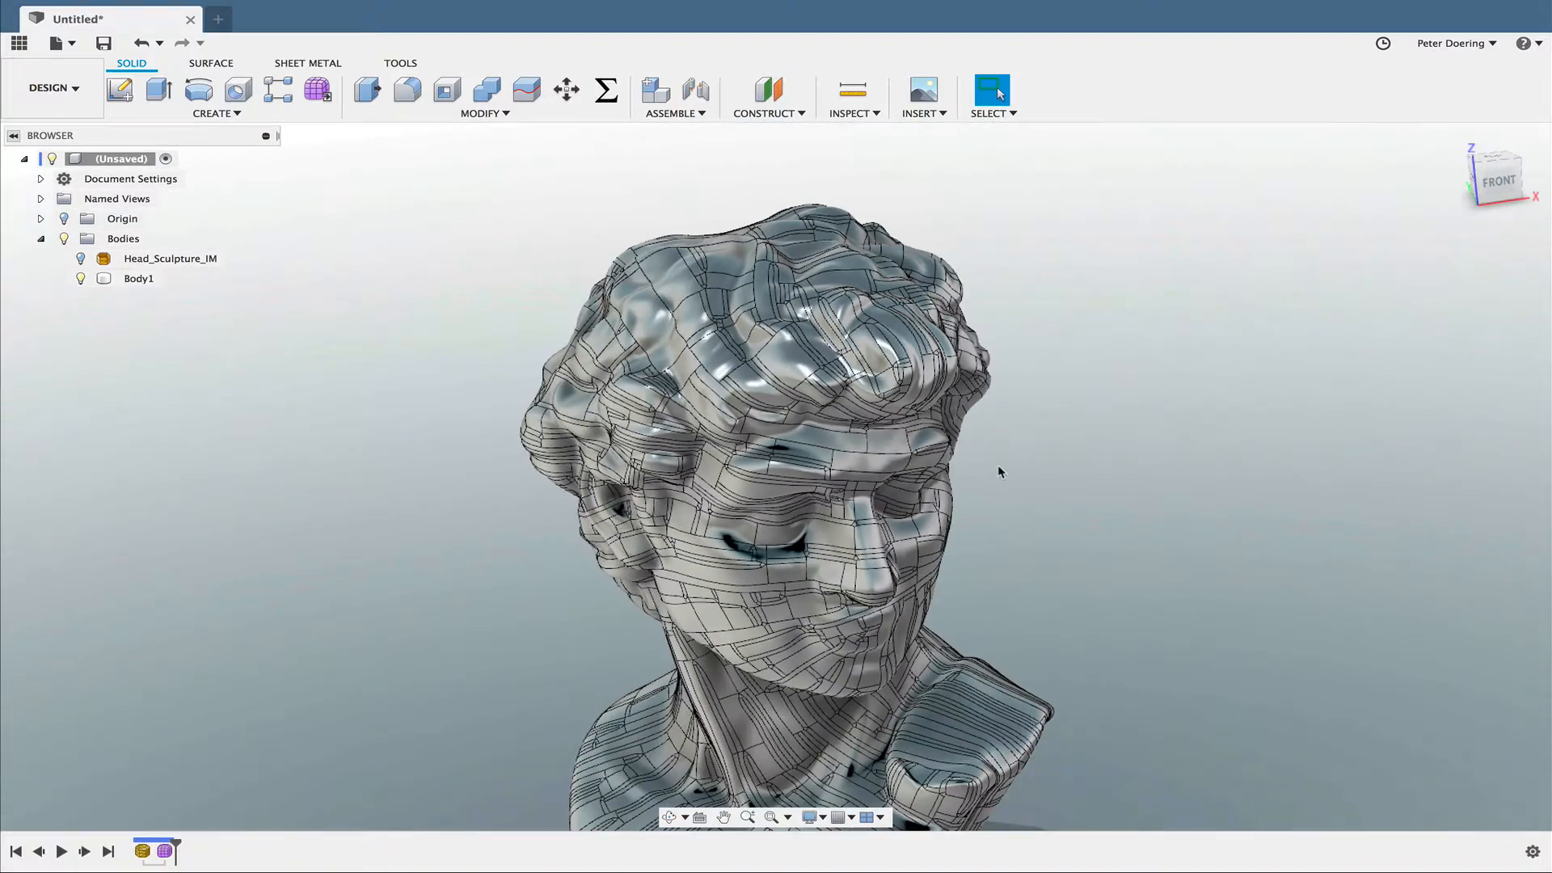
pyautogui.keyDown('shift'); pyautogui.moveTo(638, 291); pyautogui.dragTo(424, 325, button='middle'); pyautogui.keyUp('shift')
pyautogui.scroll(5, 572, 296)
pyautogui.scroll(-5, 424, 325)
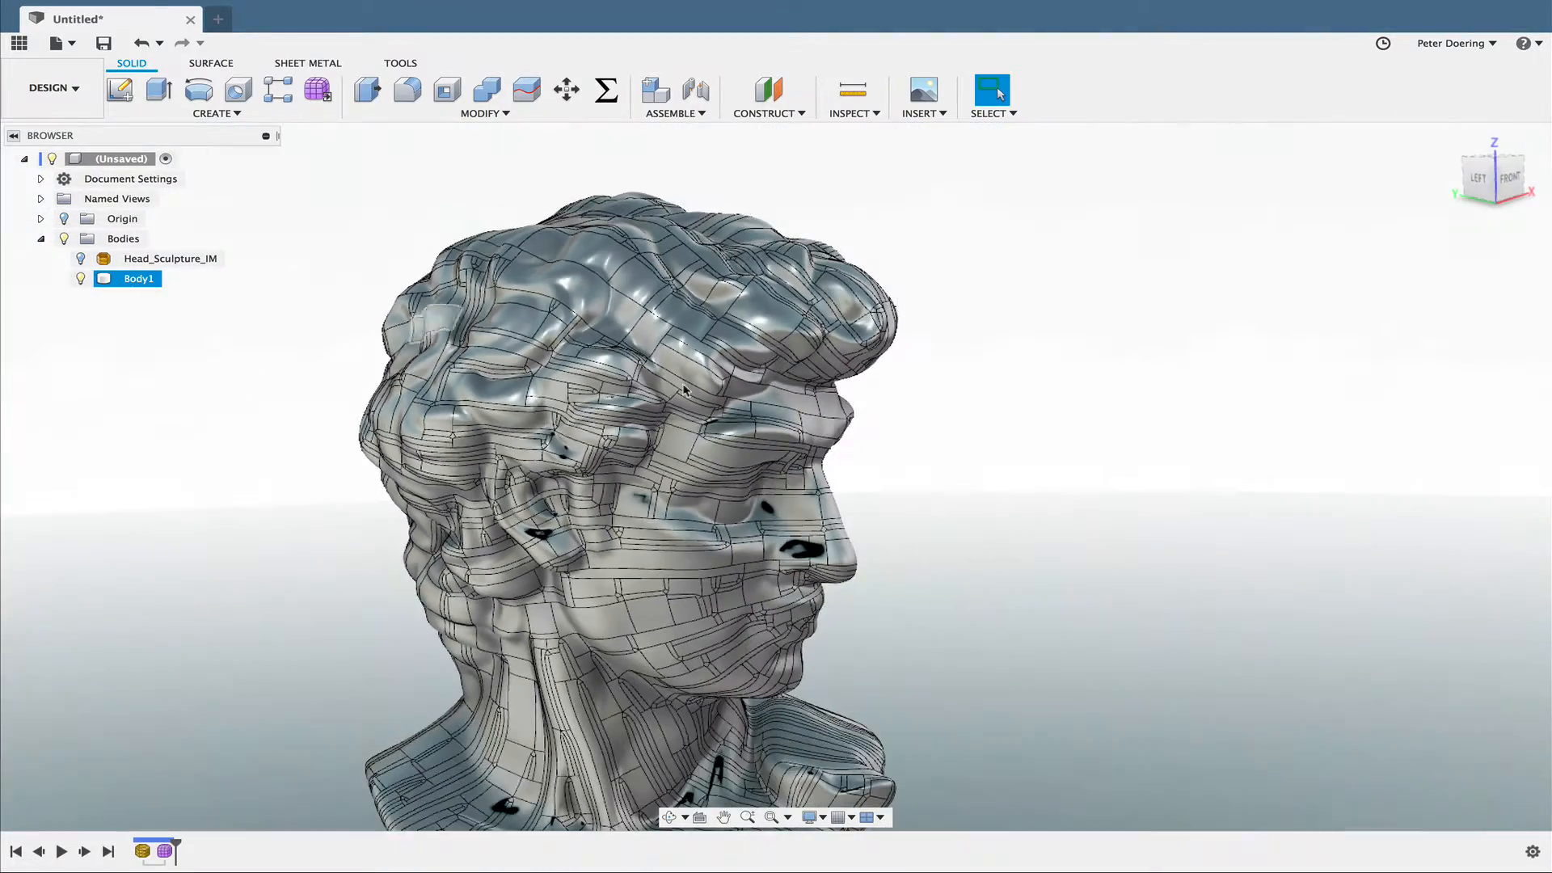
pyautogui.keyDown('shift'); pyautogui.moveTo(954, 493); pyautogui.dragTo(921, 440, button='middle'); pyautogui.keyUp('shift')
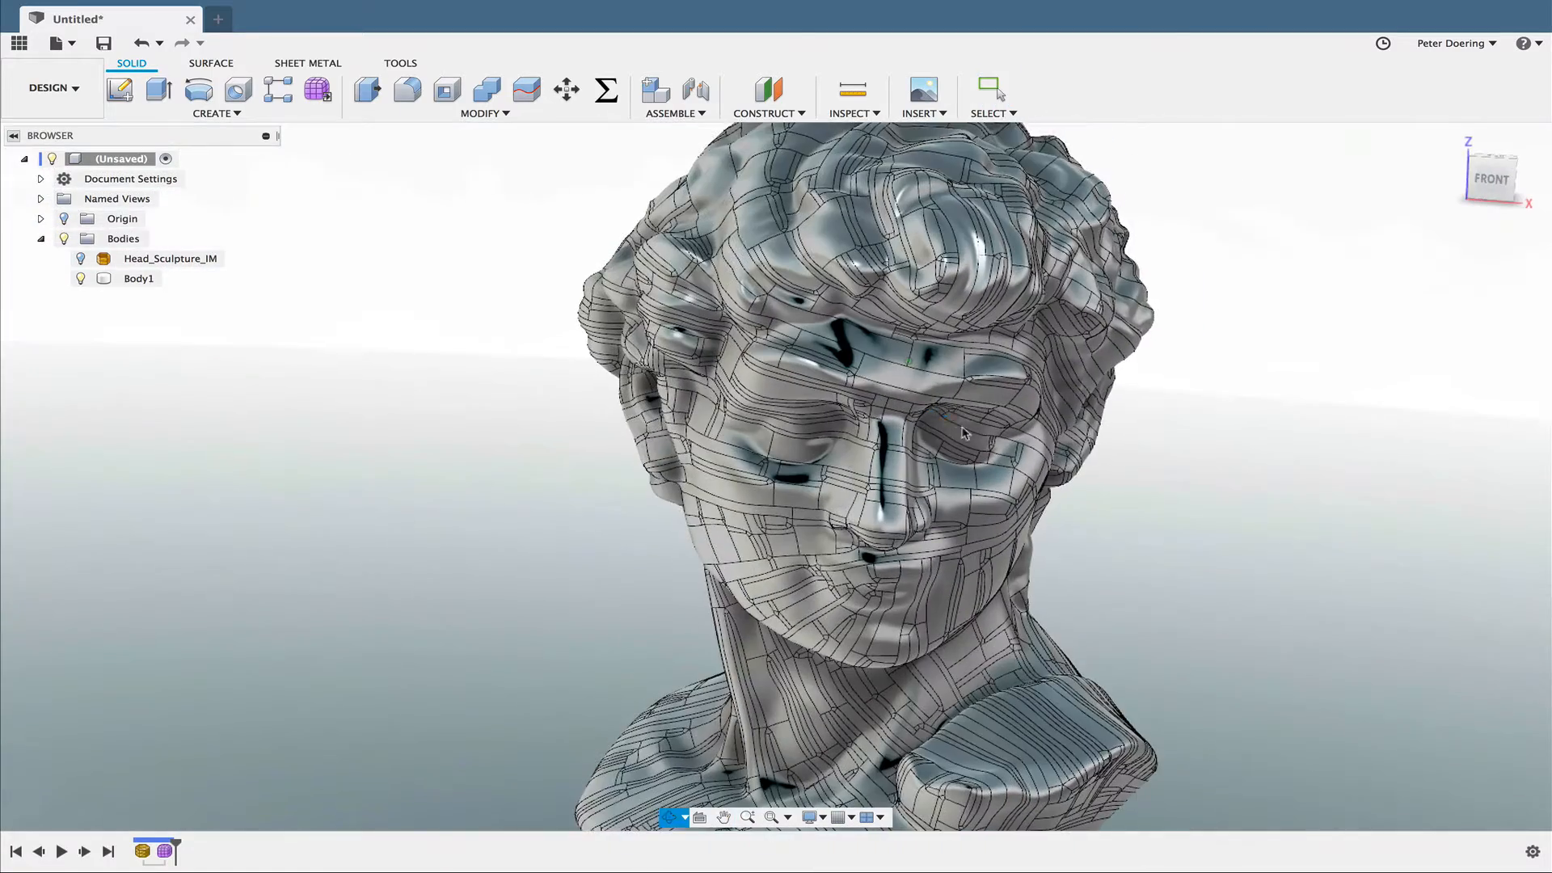
pyautogui.moveTo(1032, 442); pyautogui.dragTo(946, 425, button='middle')
pyautogui.scroll(-4, 961, 430)
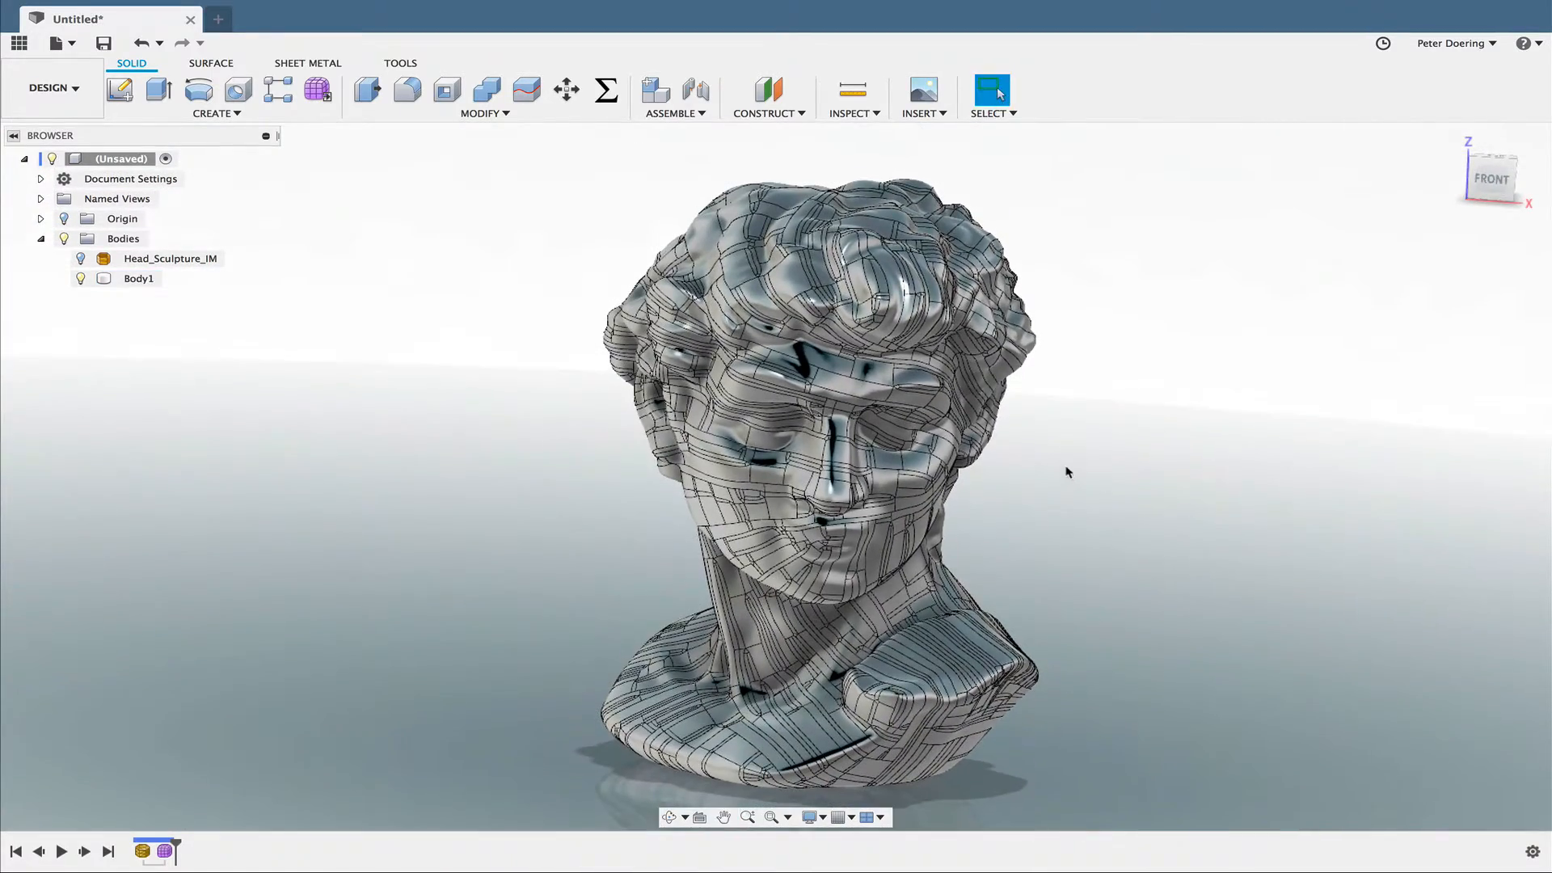
pyautogui.keyDown('shift'); pyautogui.moveTo(1067, 472); pyautogui.dragTo(927, 448, button='middle'); pyautogui.keyUp('shift')
pyautogui.press('Escape')
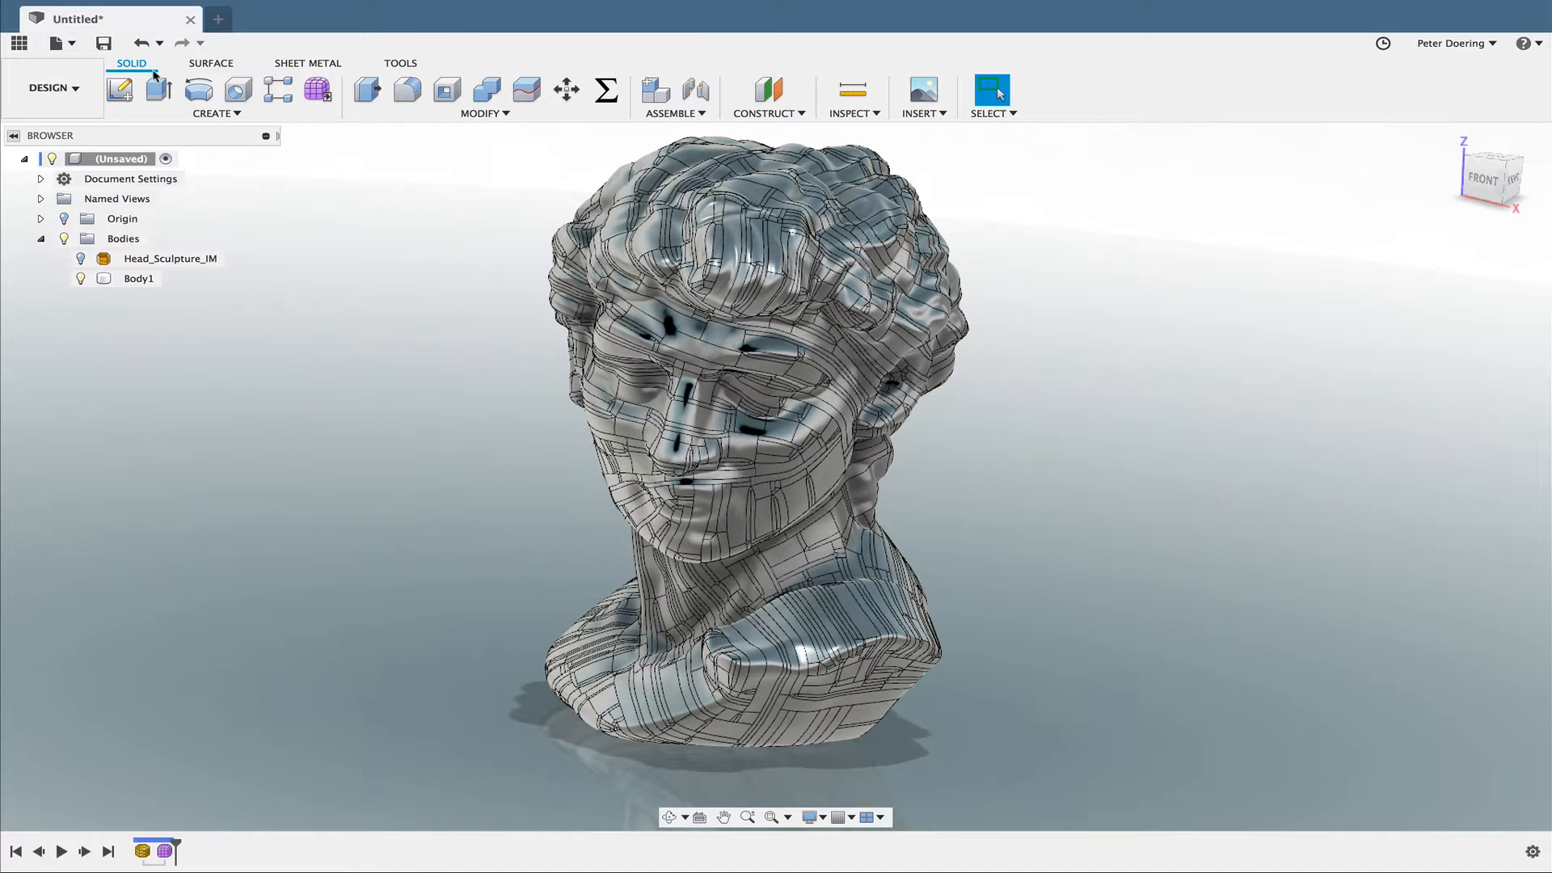
pyautogui.keyDown('shift'); pyautogui.moveTo(349, 144); pyautogui.dragTo(391, 201, button='middle'); pyautogui.keyUp('shift')
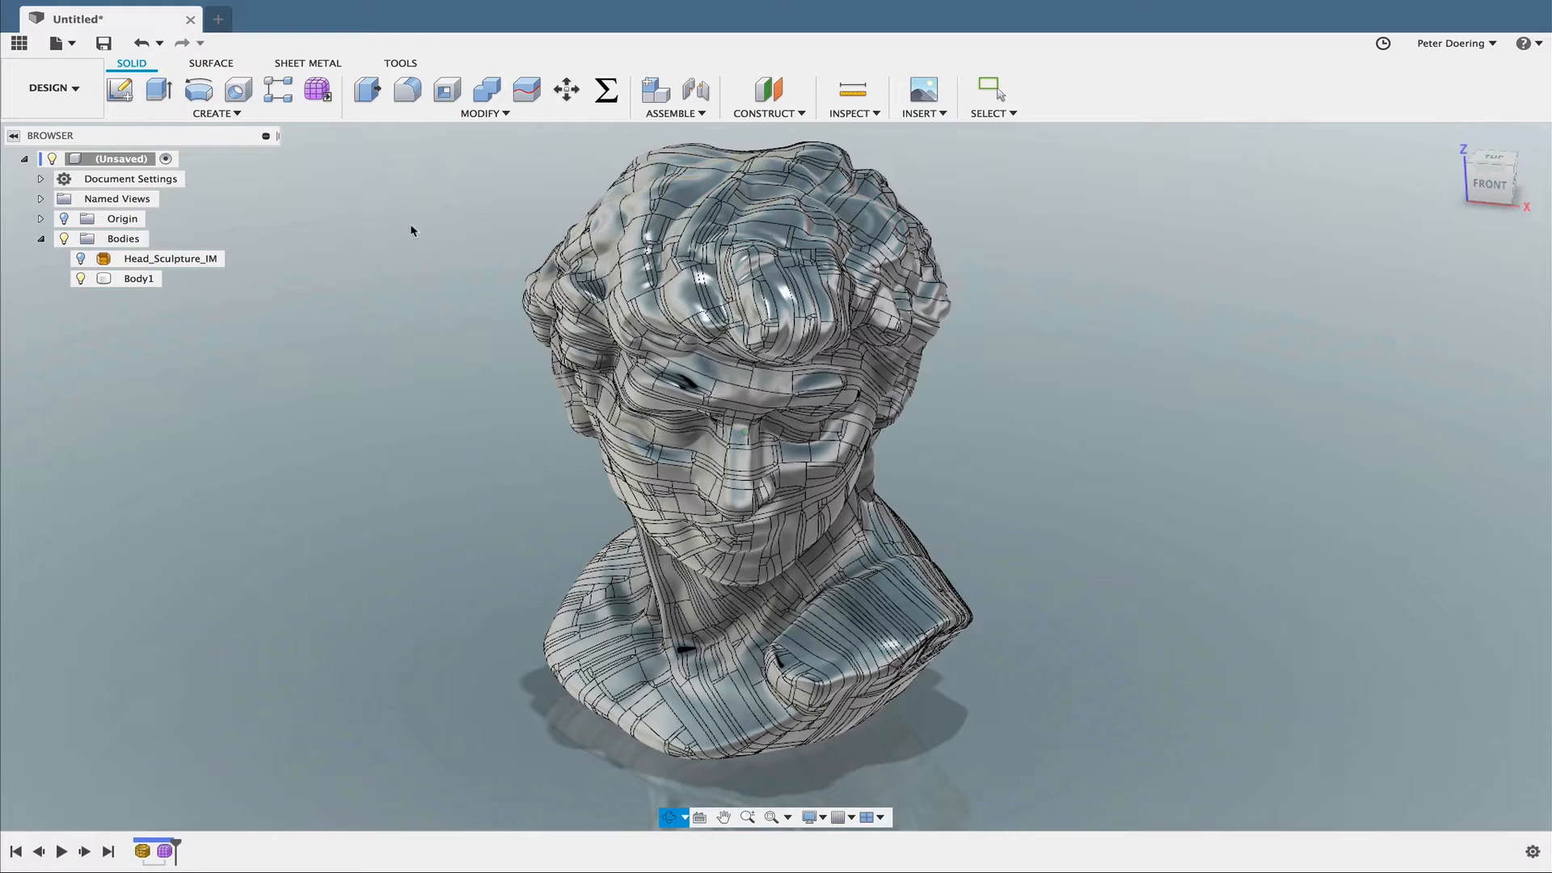
pyautogui.keyDown('shift'); pyautogui.moveTo(481, 244); pyautogui.dragTo(402, 207, button='middle'); pyautogui.keyUp('shift')
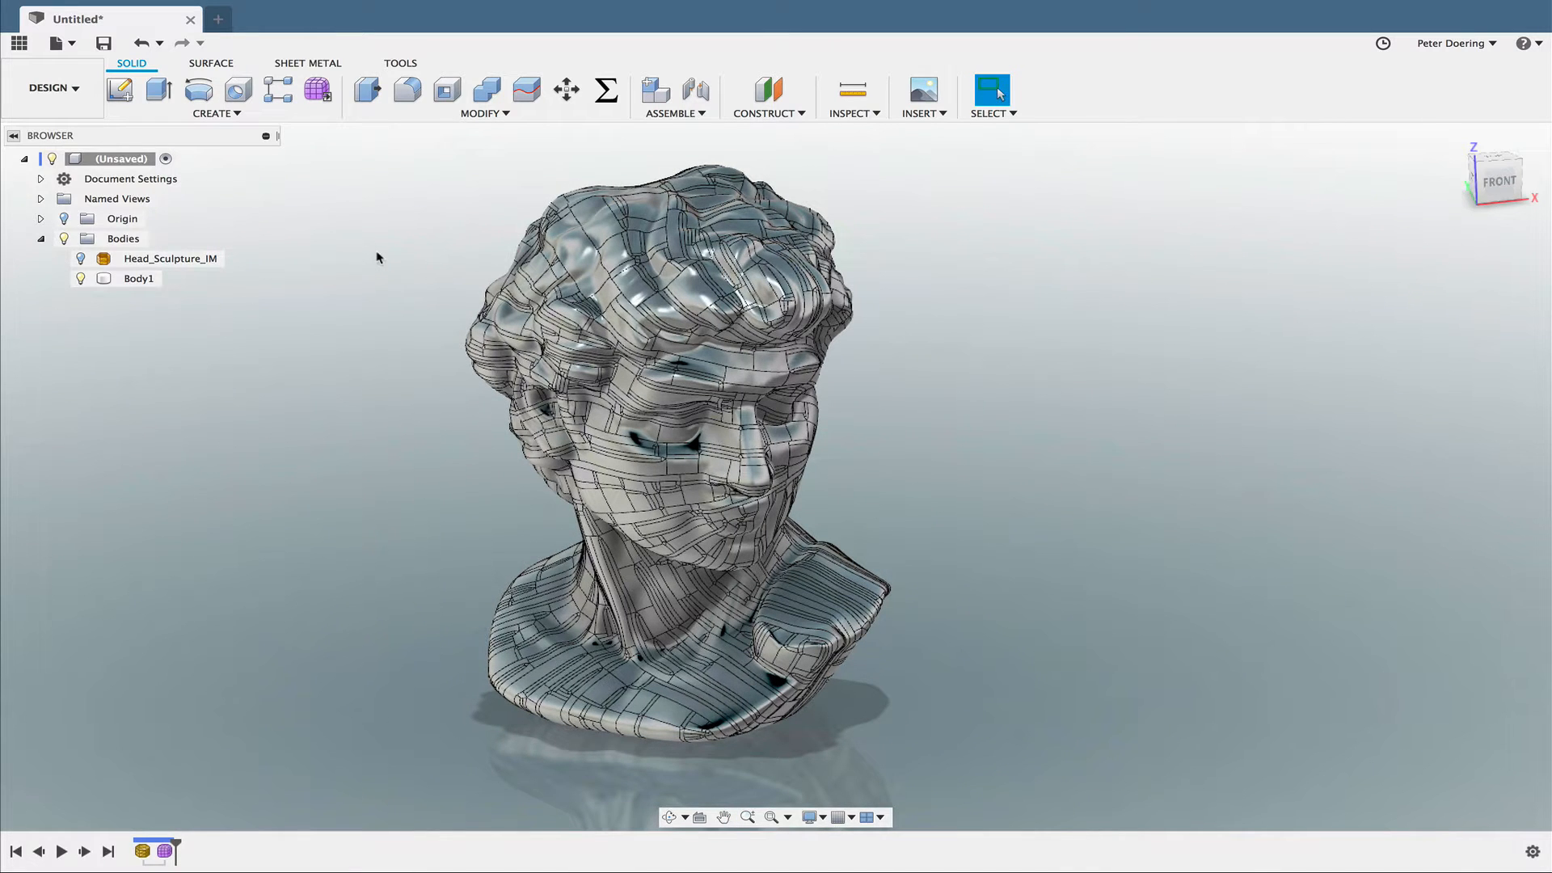
# - Close the head sculpture design without saving it and switch to Blender
pyautogui.click(191, 18)
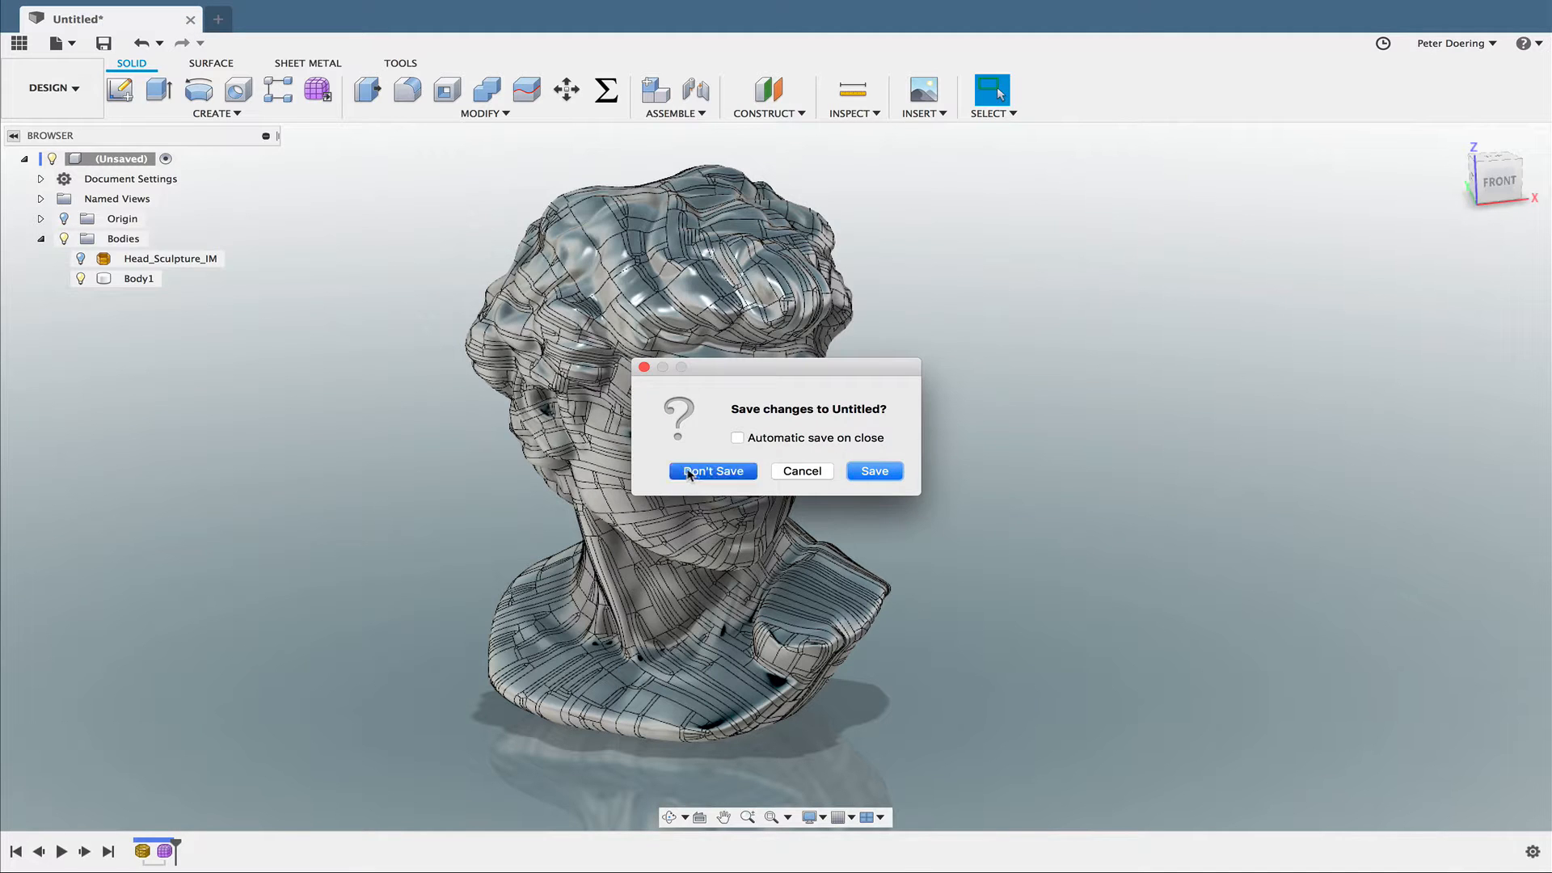
pyautogui.click(715, 473)
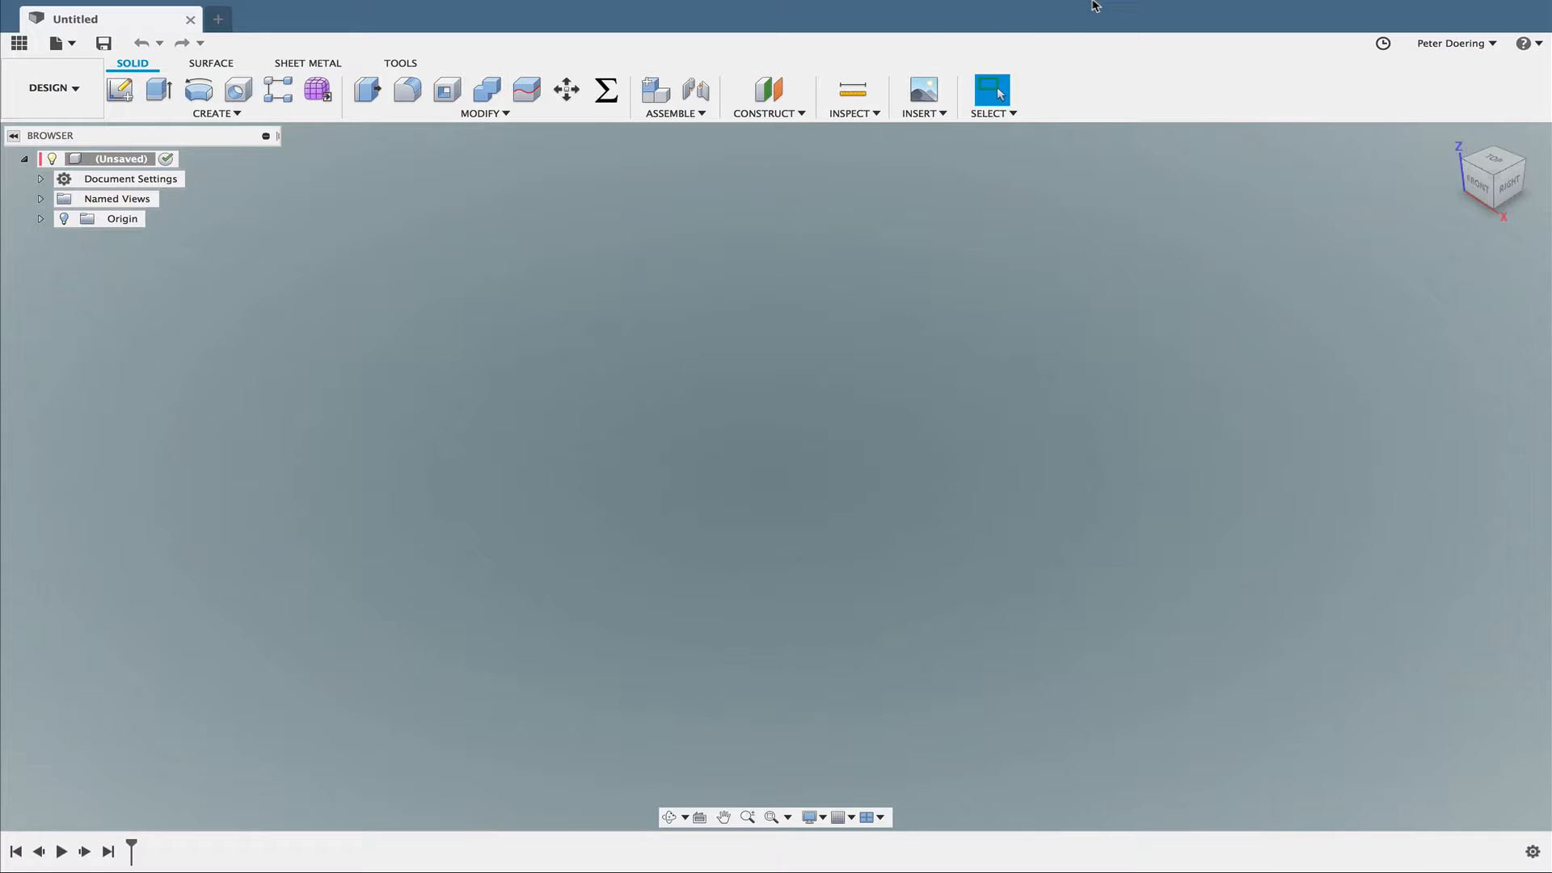
pyautogui.moveTo(1093, 6)
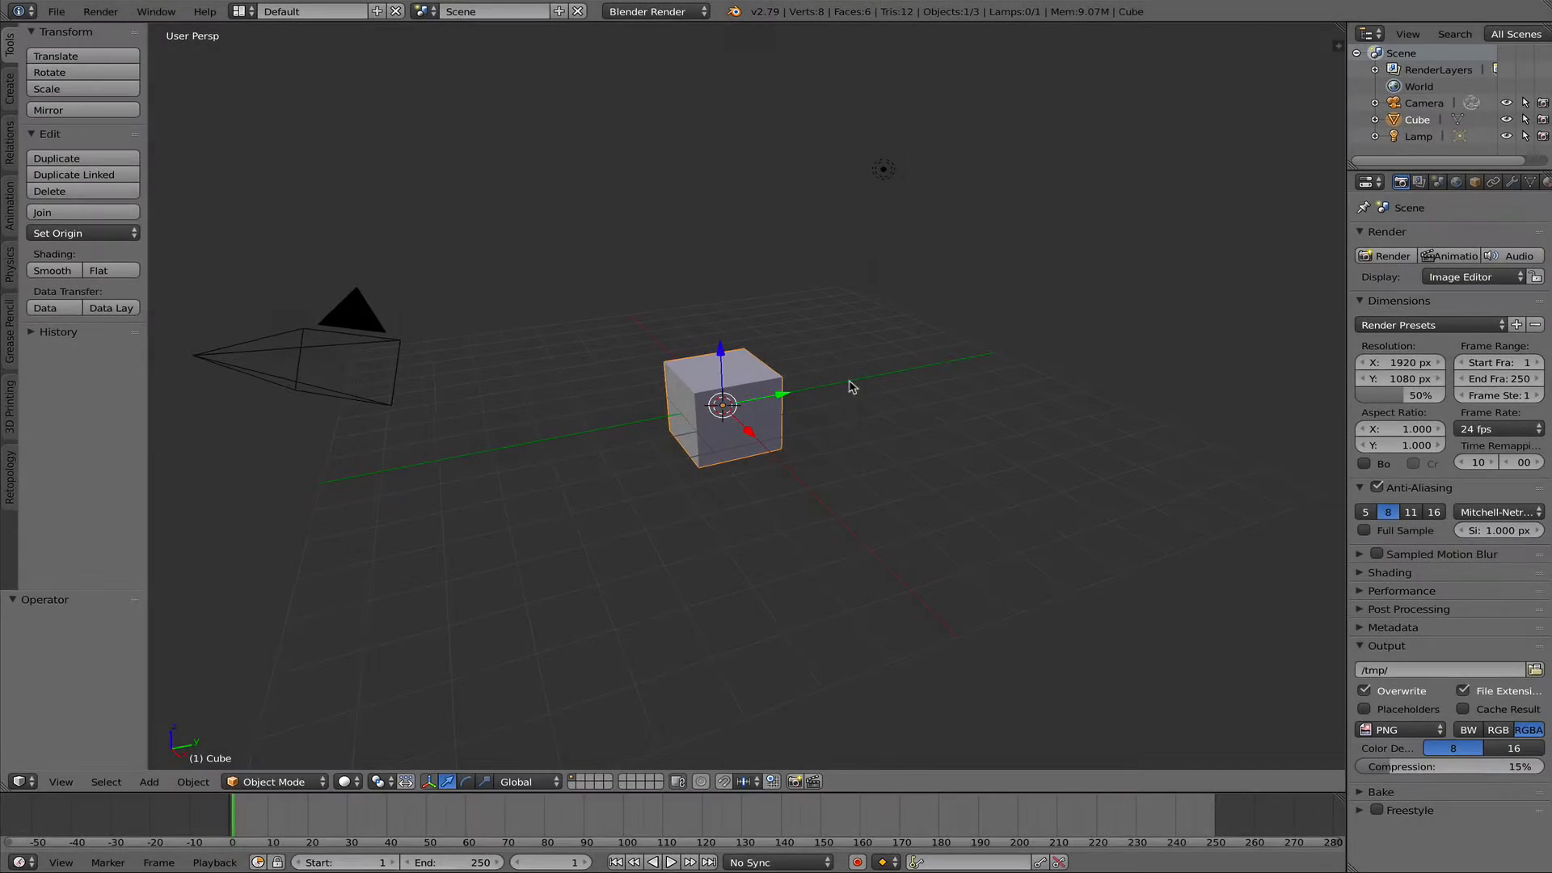
# - Delete the default cube from the Blender scene
pyautogui.scroll(-4, 808, 404)
pyautogui.scroll(6, 781, 414)
pyautogui.keyDown('shift'); pyautogui.moveTo(781, 414); pyautogui.dragTo(818, 408, button='middle'); pyautogui.keyUp('shift')
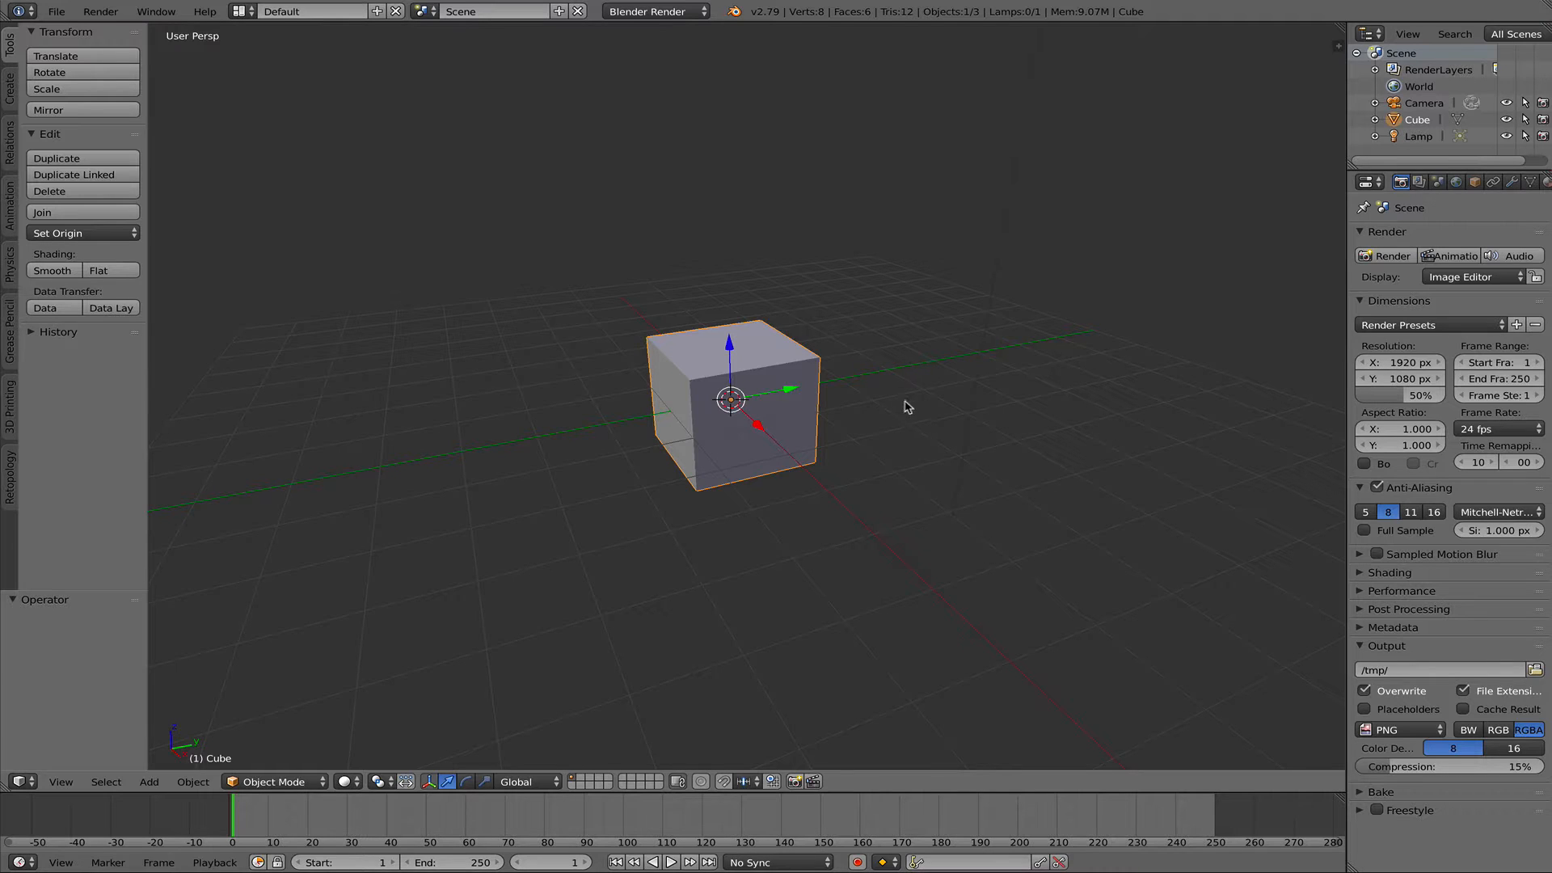
pyautogui.press('x')
pyautogui.click(903, 443)
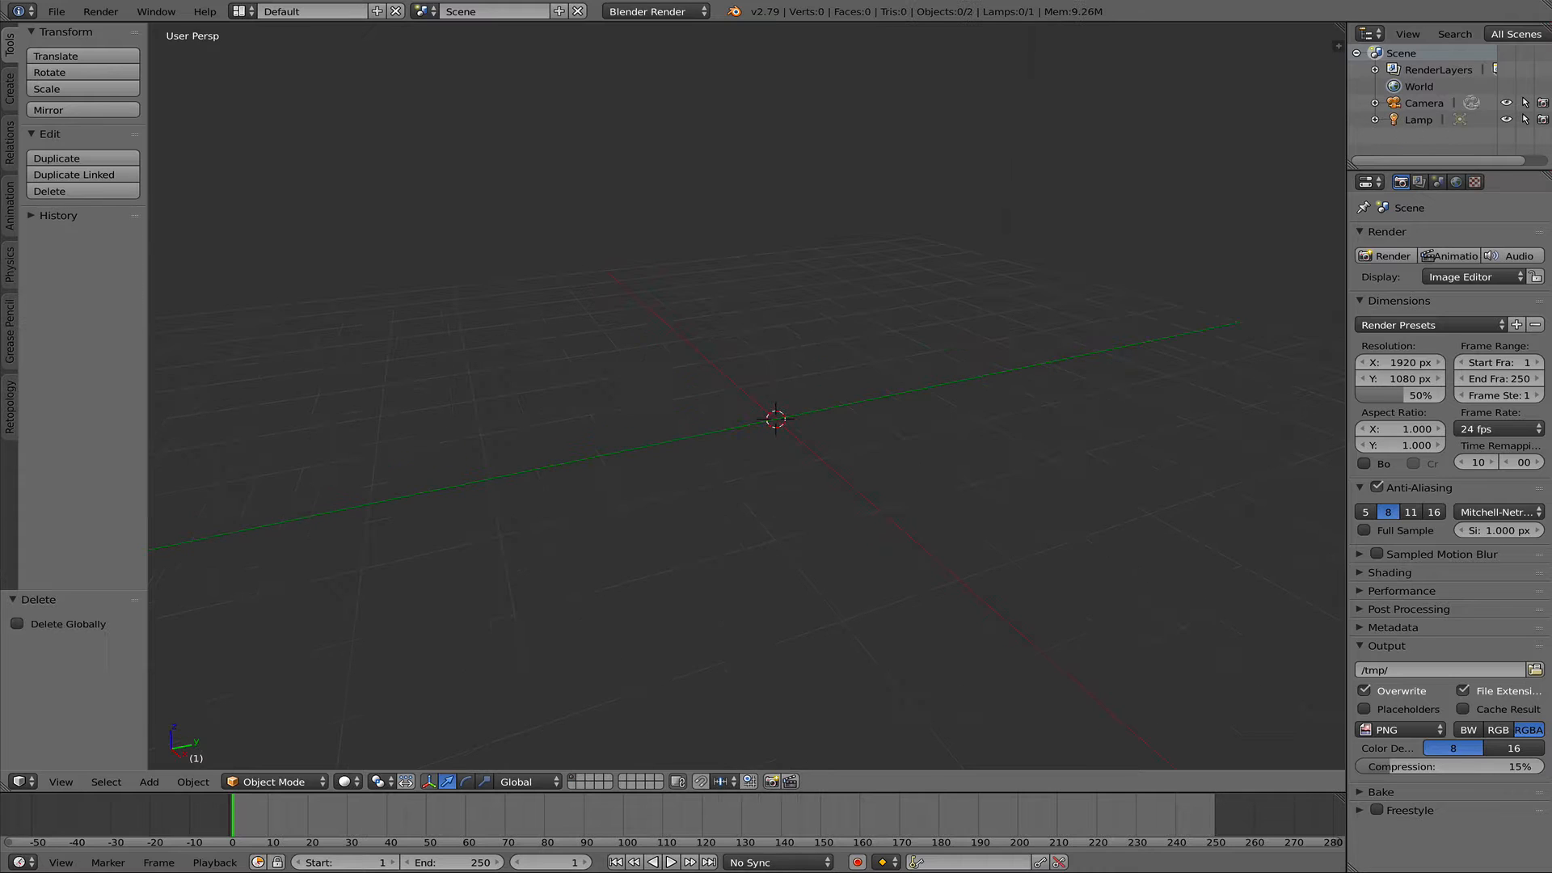
# - Switch the empty scene's viewport from perspective to orthographic projection
pyautogui.scroll(-3, 648, 374)
pyautogui.moveTo(673, 368); pyautogui.dragTo(672, 368, button='middle')
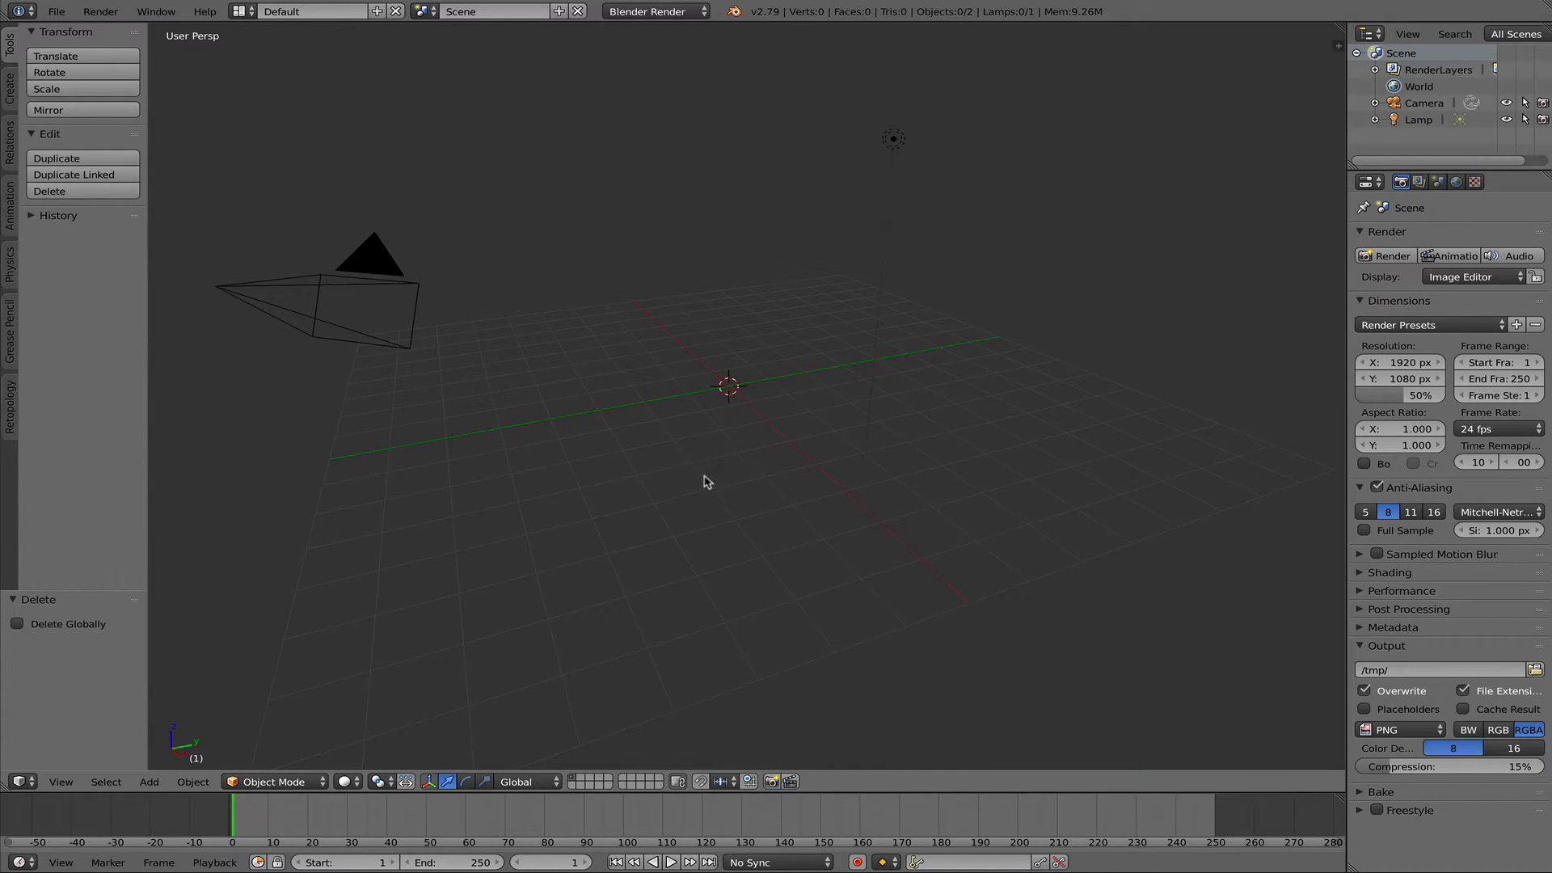
pyautogui.press('q')
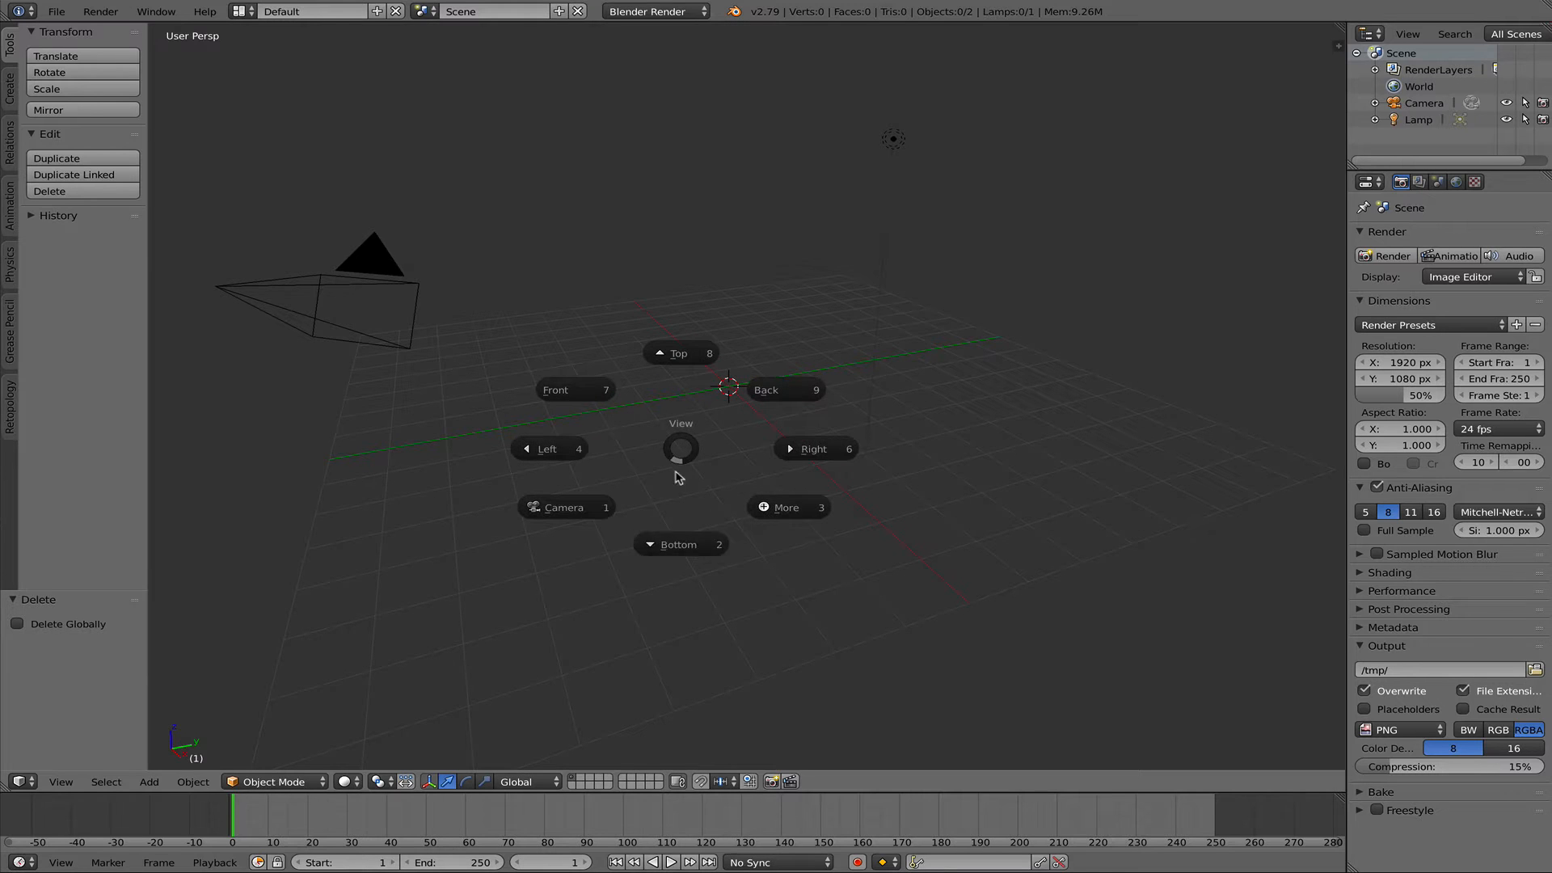
pyautogui.click(780, 508)
pyautogui.click(640, 511)
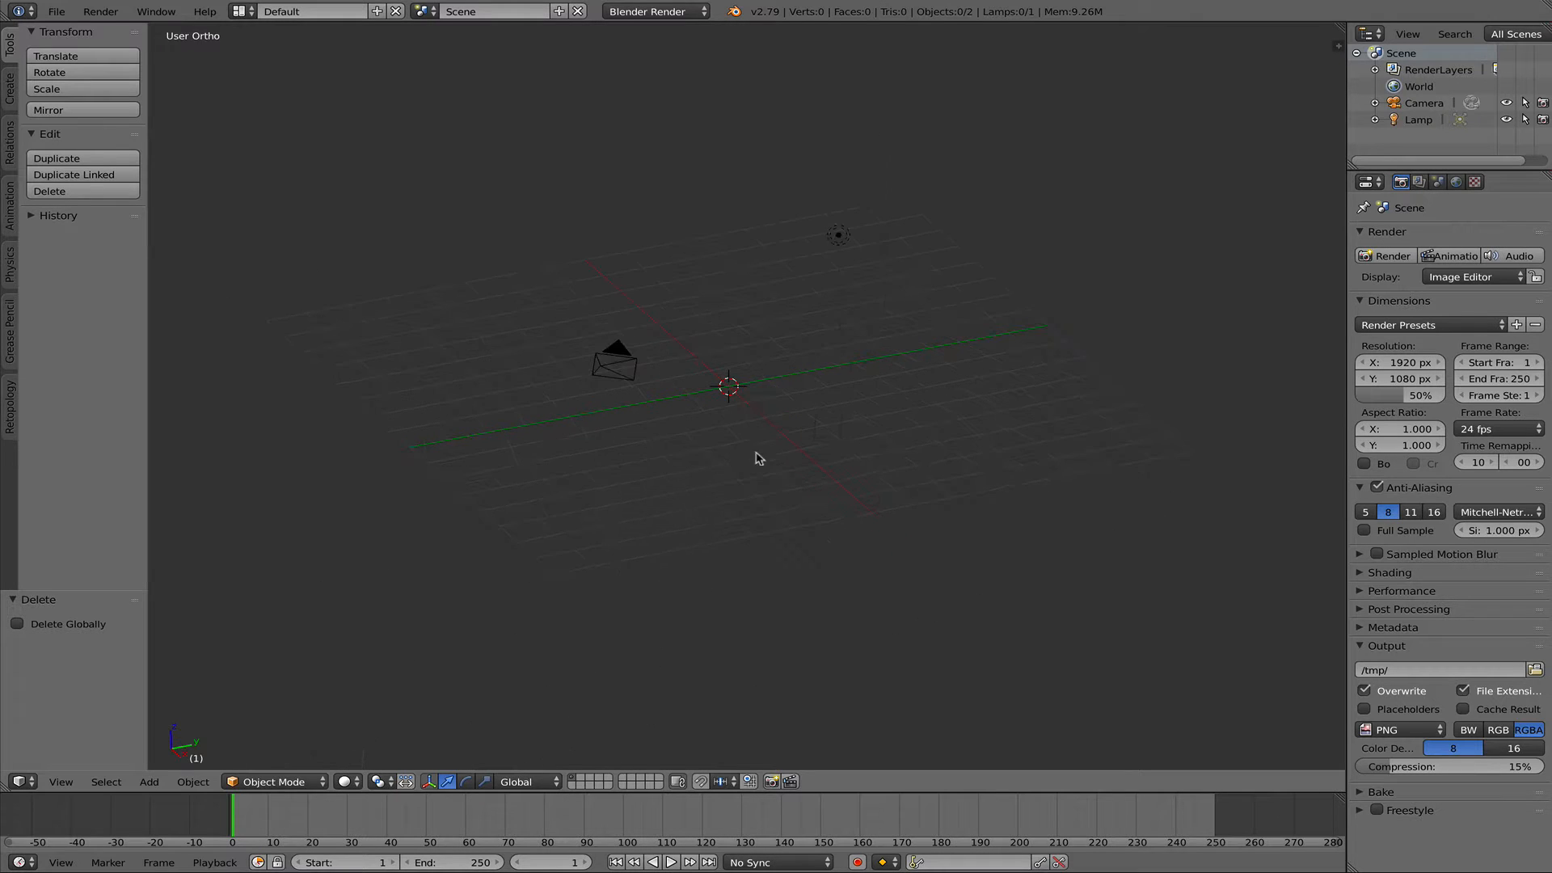
pyautogui.keyDown('shift'); pyautogui.moveTo(754, 405); pyautogui.dragTo(722, 445, button='middle'); pyautogui.keyUp('shift')
pyautogui.scroll(-4, 731, 436)
pyautogui.scroll(4, 722, 442)
pyautogui.scroll(1, 719, 442)
# - Import the terrain mesh SRTMGL1_003_9.39_47.25_tile_1_1.STL from the numbered subfolder of Downloads
pyautogui.click(56, 12)
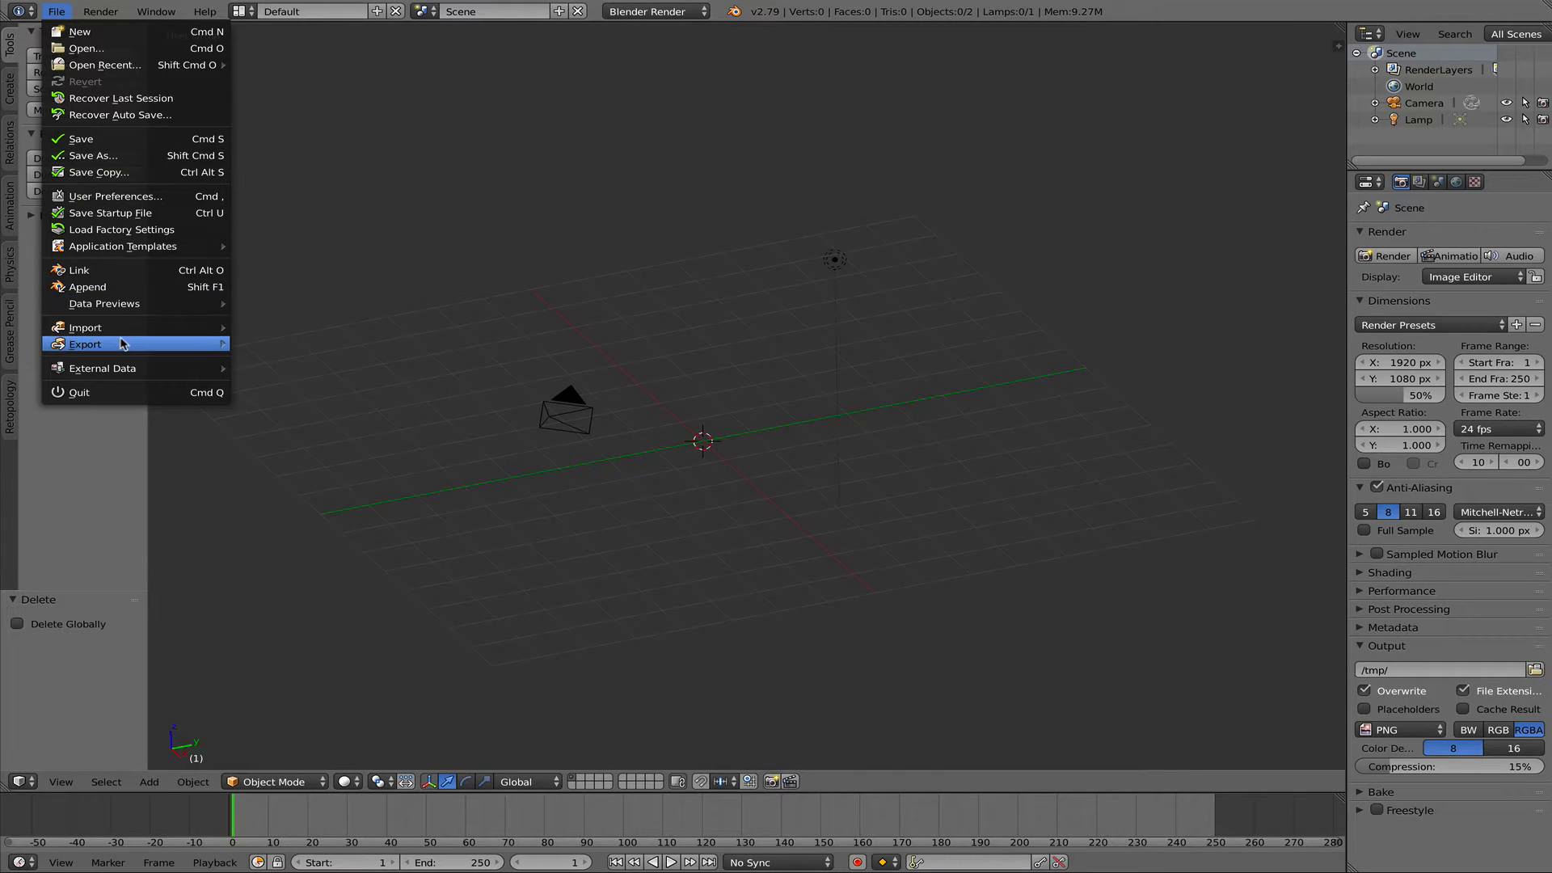
pyautogui.moveTo(132, 330)
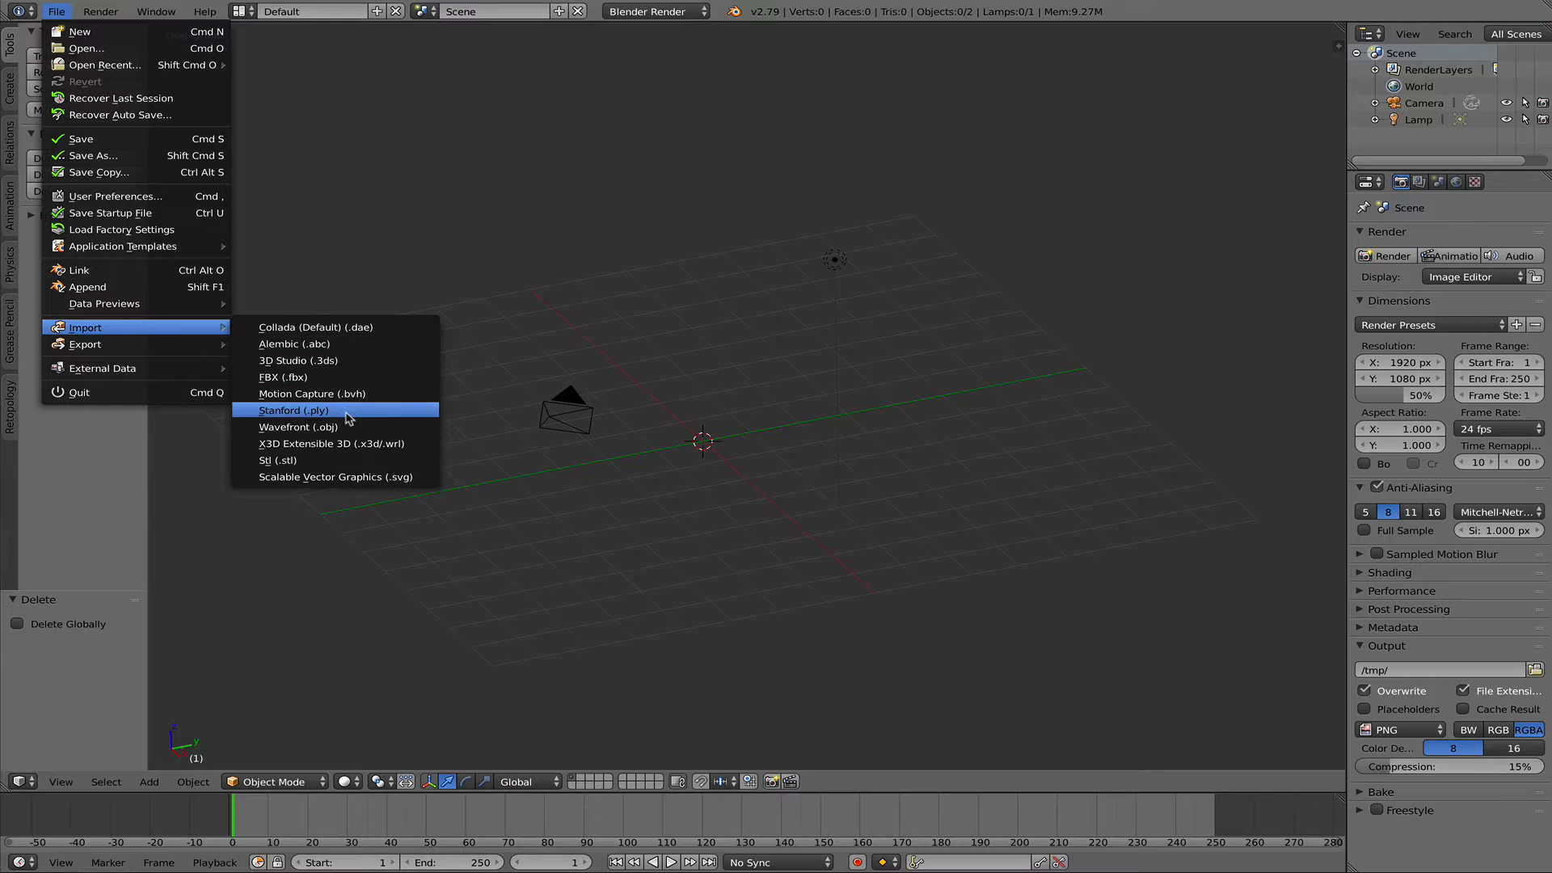
pyautogui.click(334, 460)
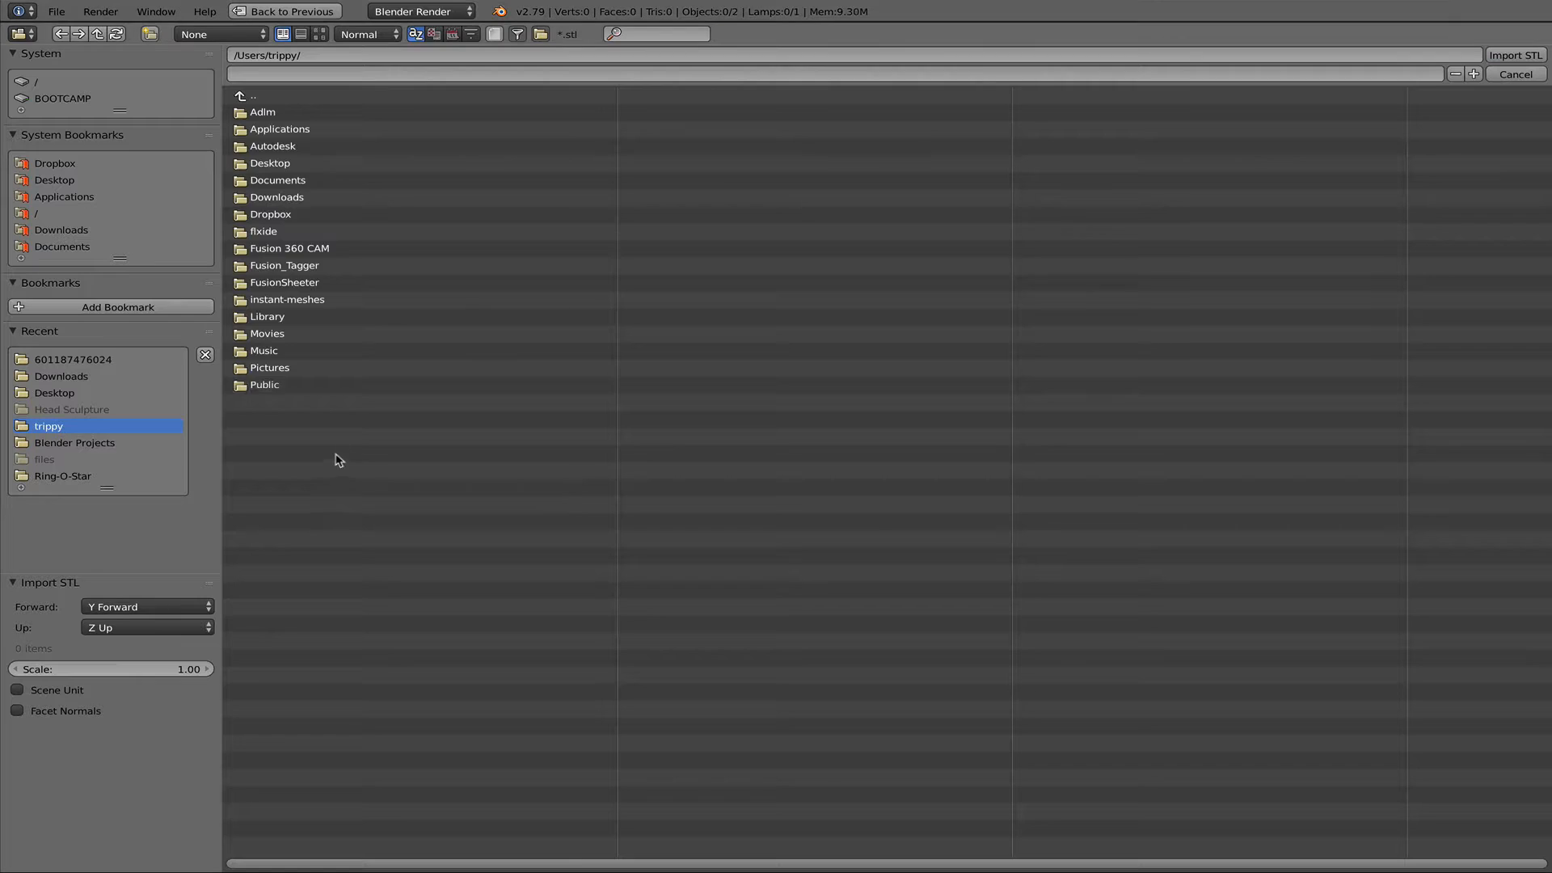
pyautogui.click(67, 182)
pyautogui.click(65, 231)
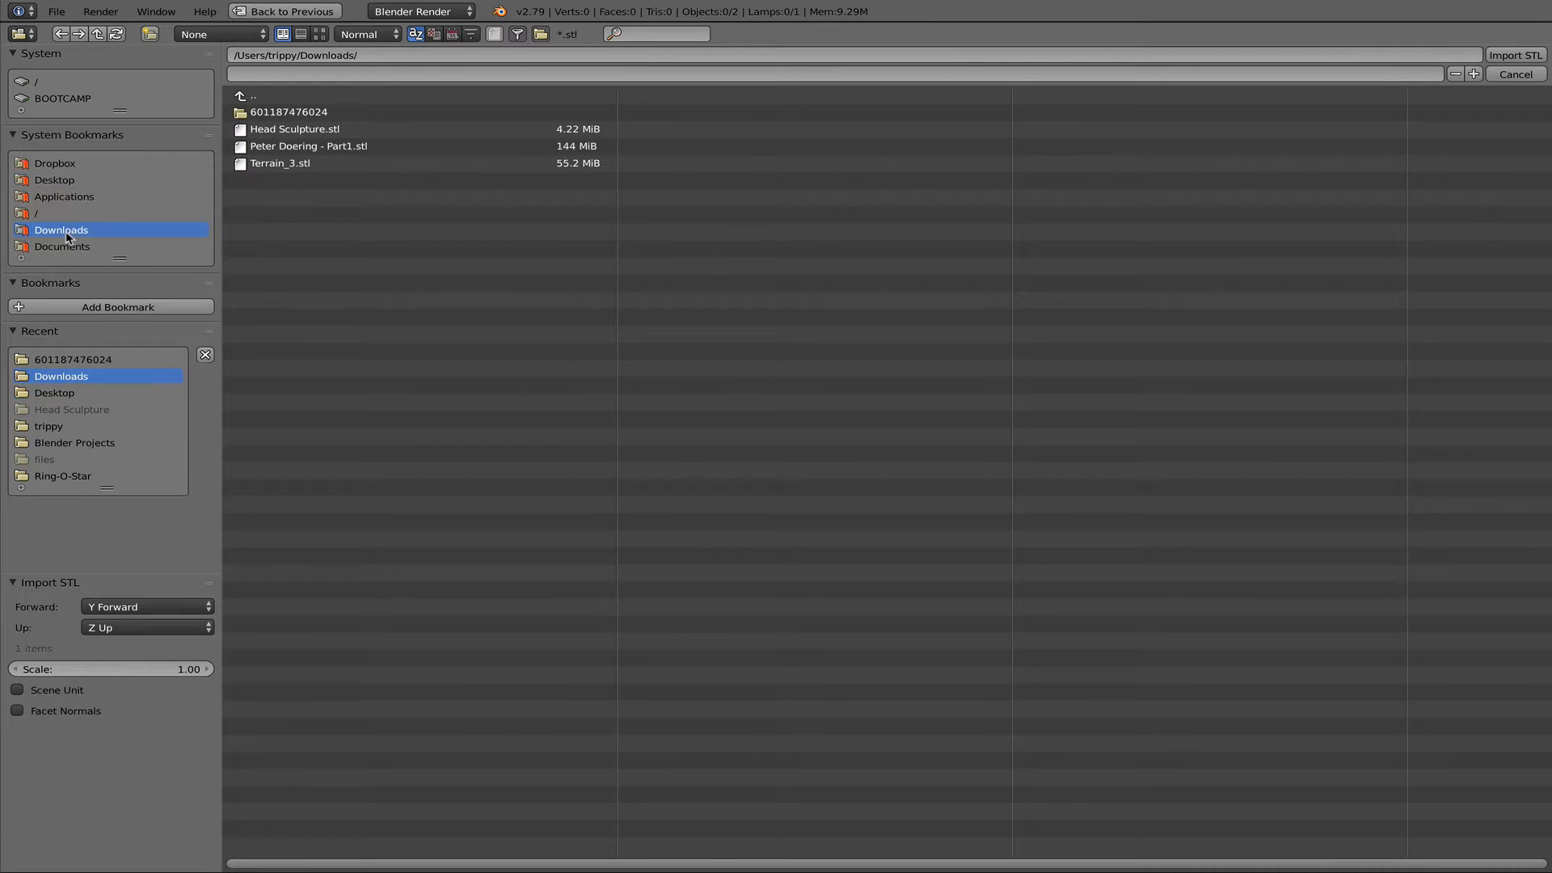
pyautogui.click(309, 113)
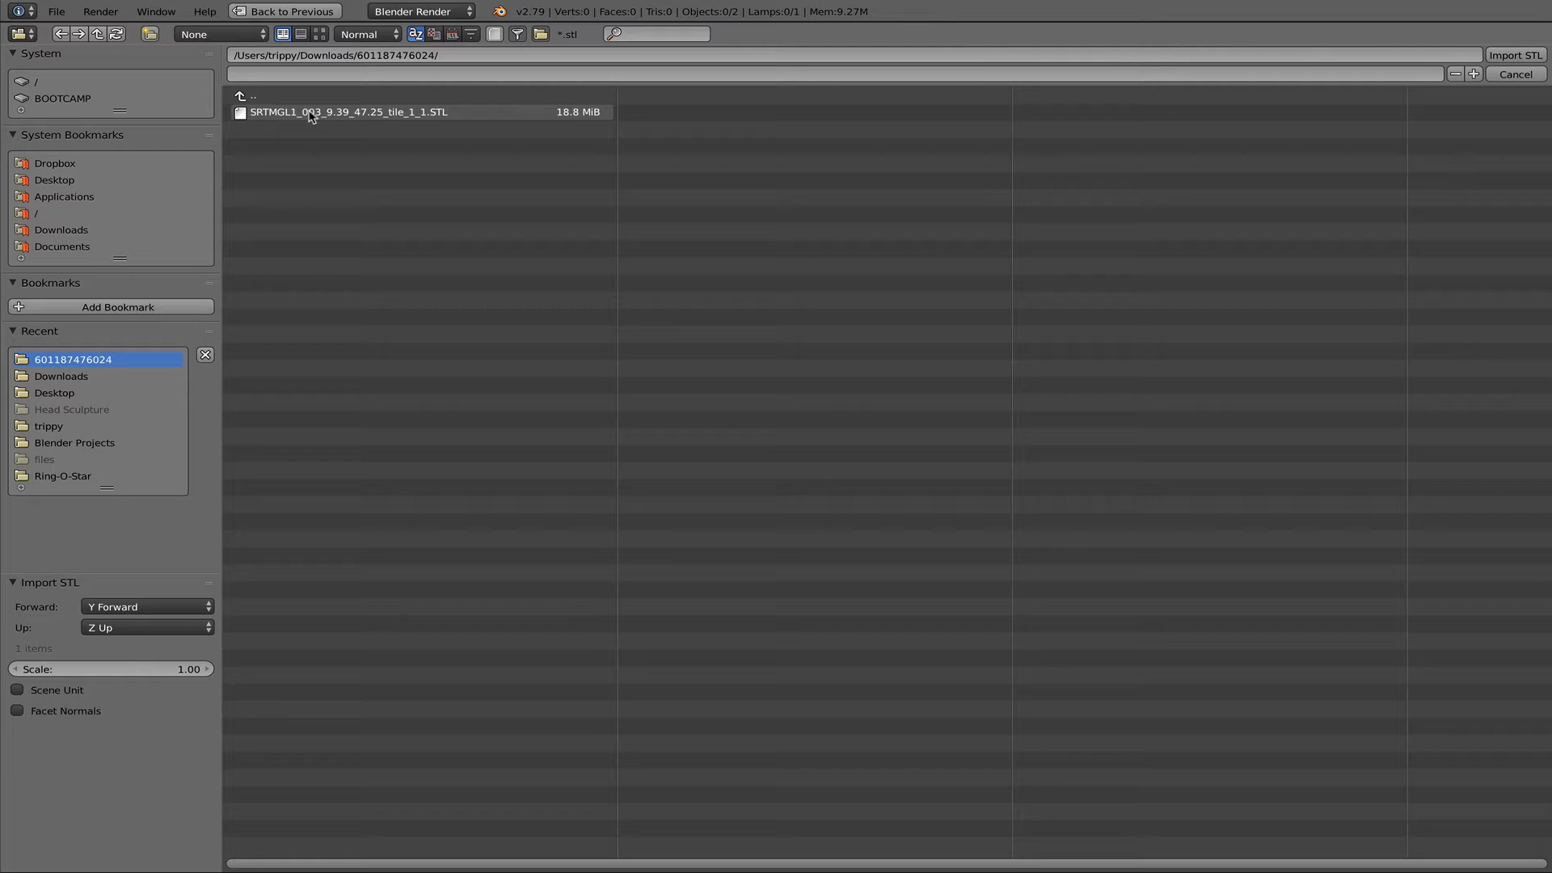
pyautogui.click(385, 116)
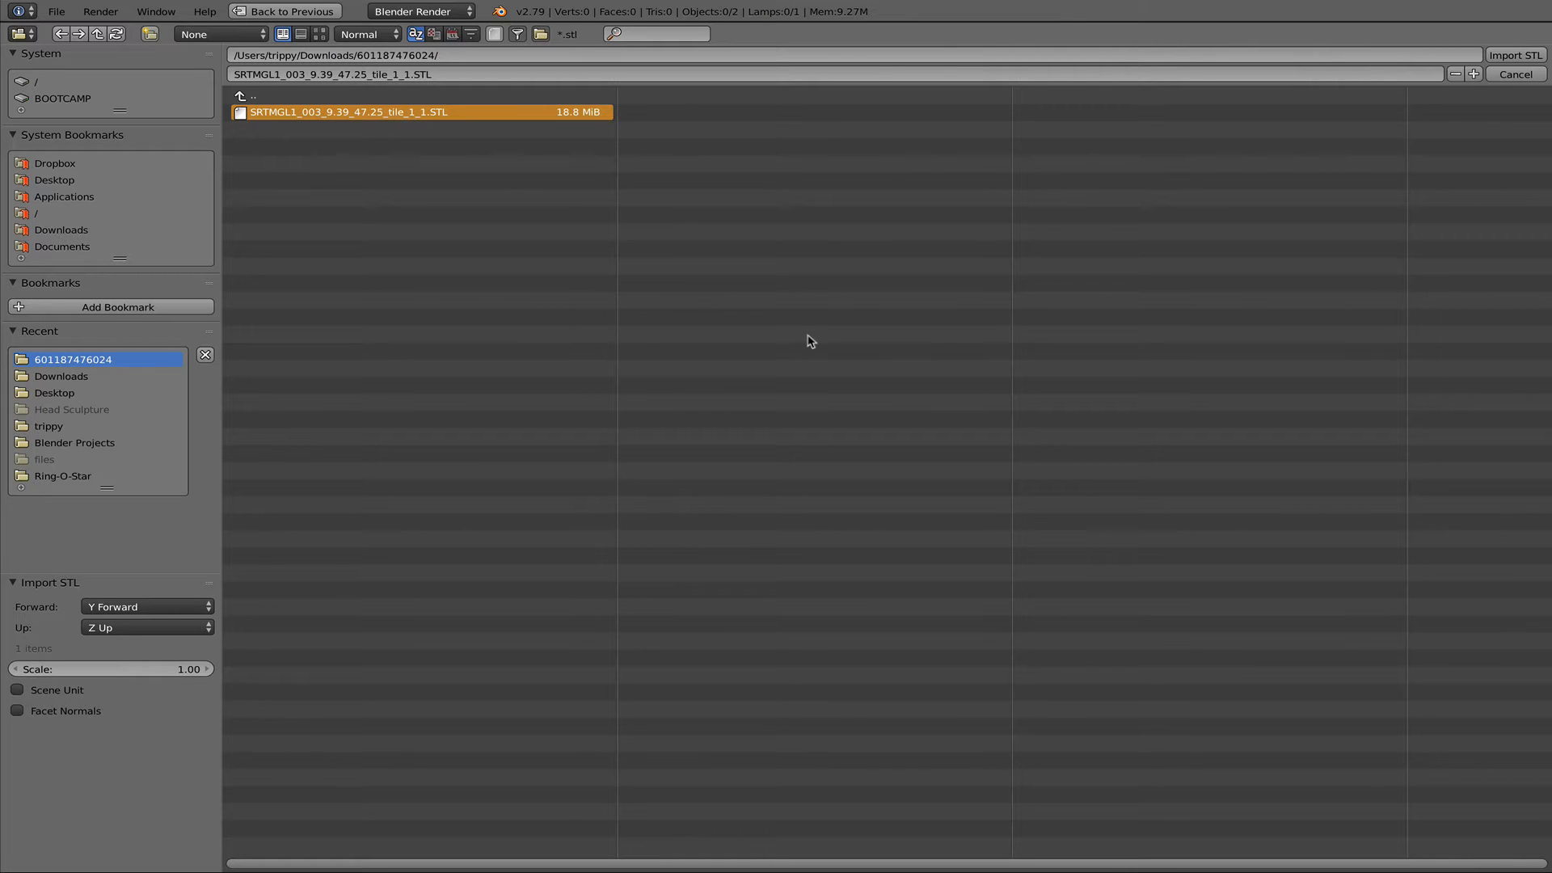
pyautogui.scroll(5, 851, 355)
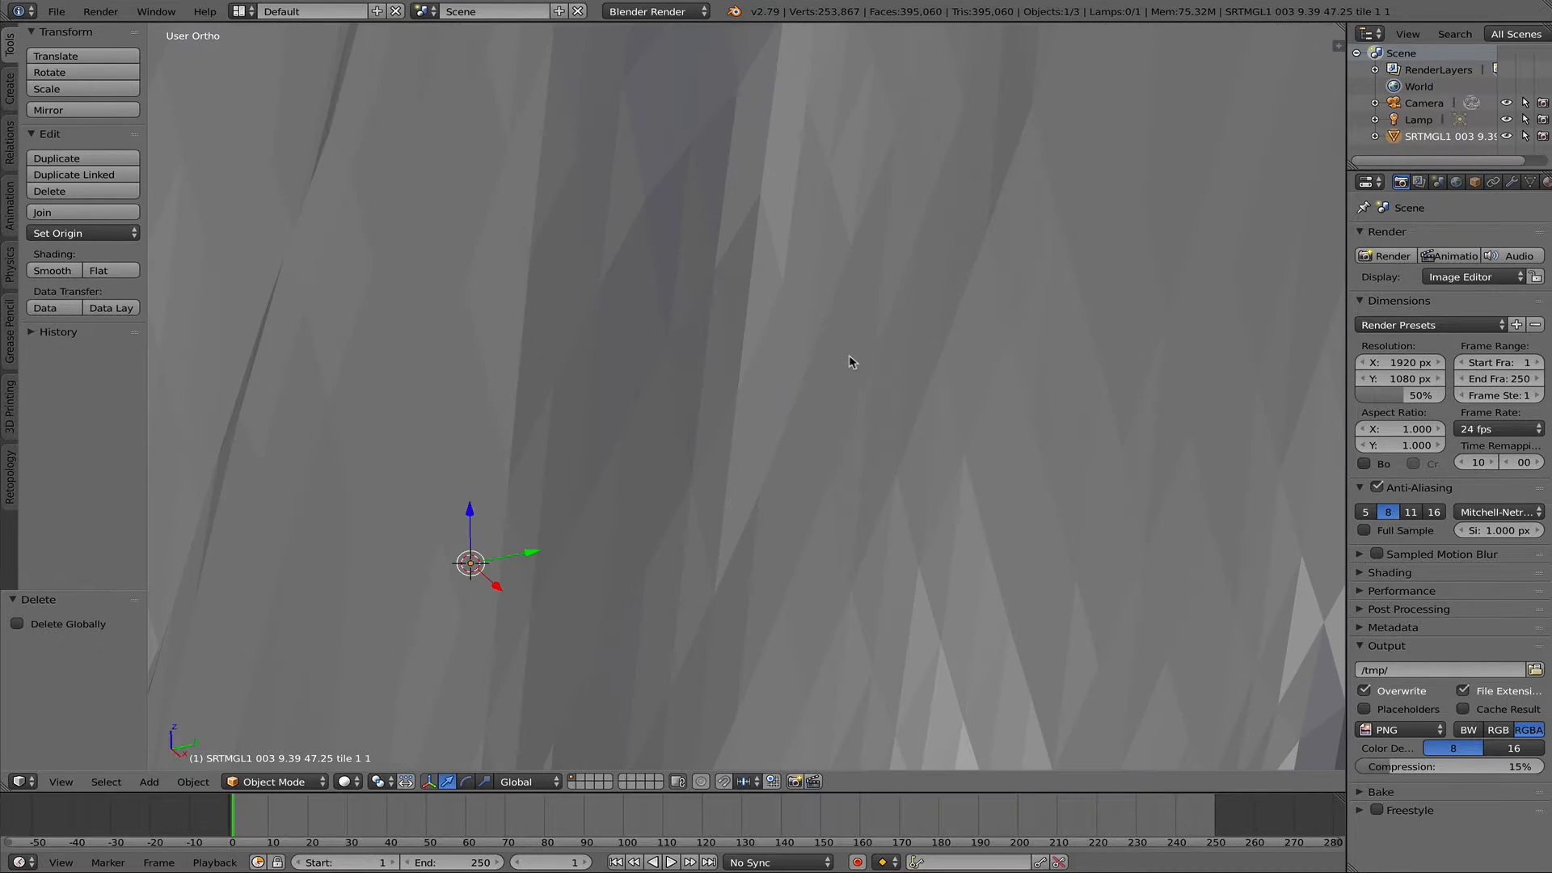
pyautogui.scroll(-15, 851, 353)
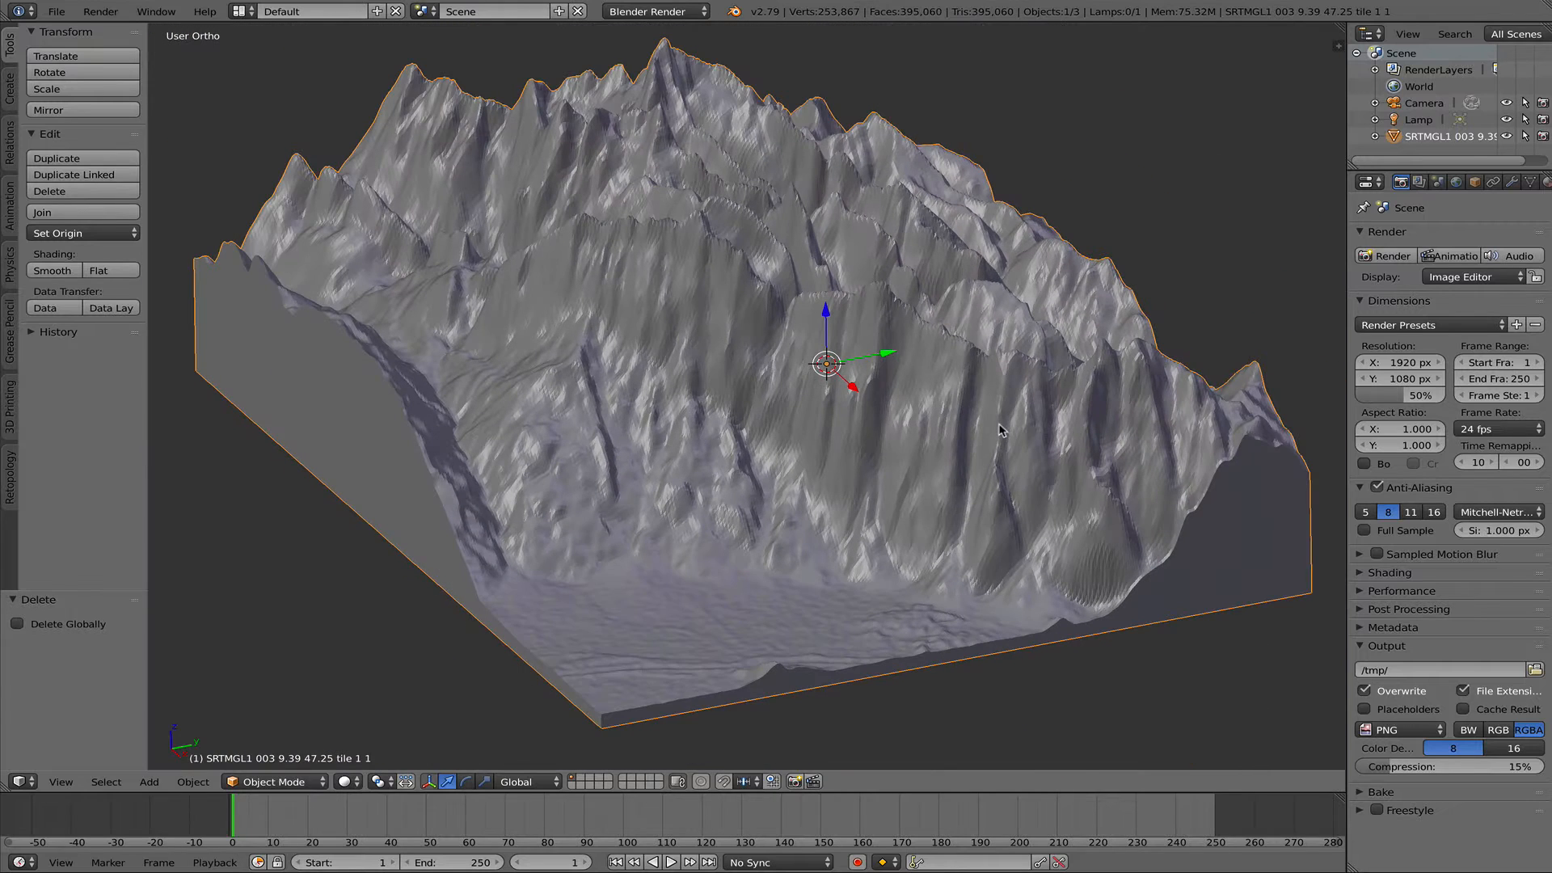
# - Display the terrain's transform properties and choose Millimeters as the scene's length unit preset
pyautogui.press('n')
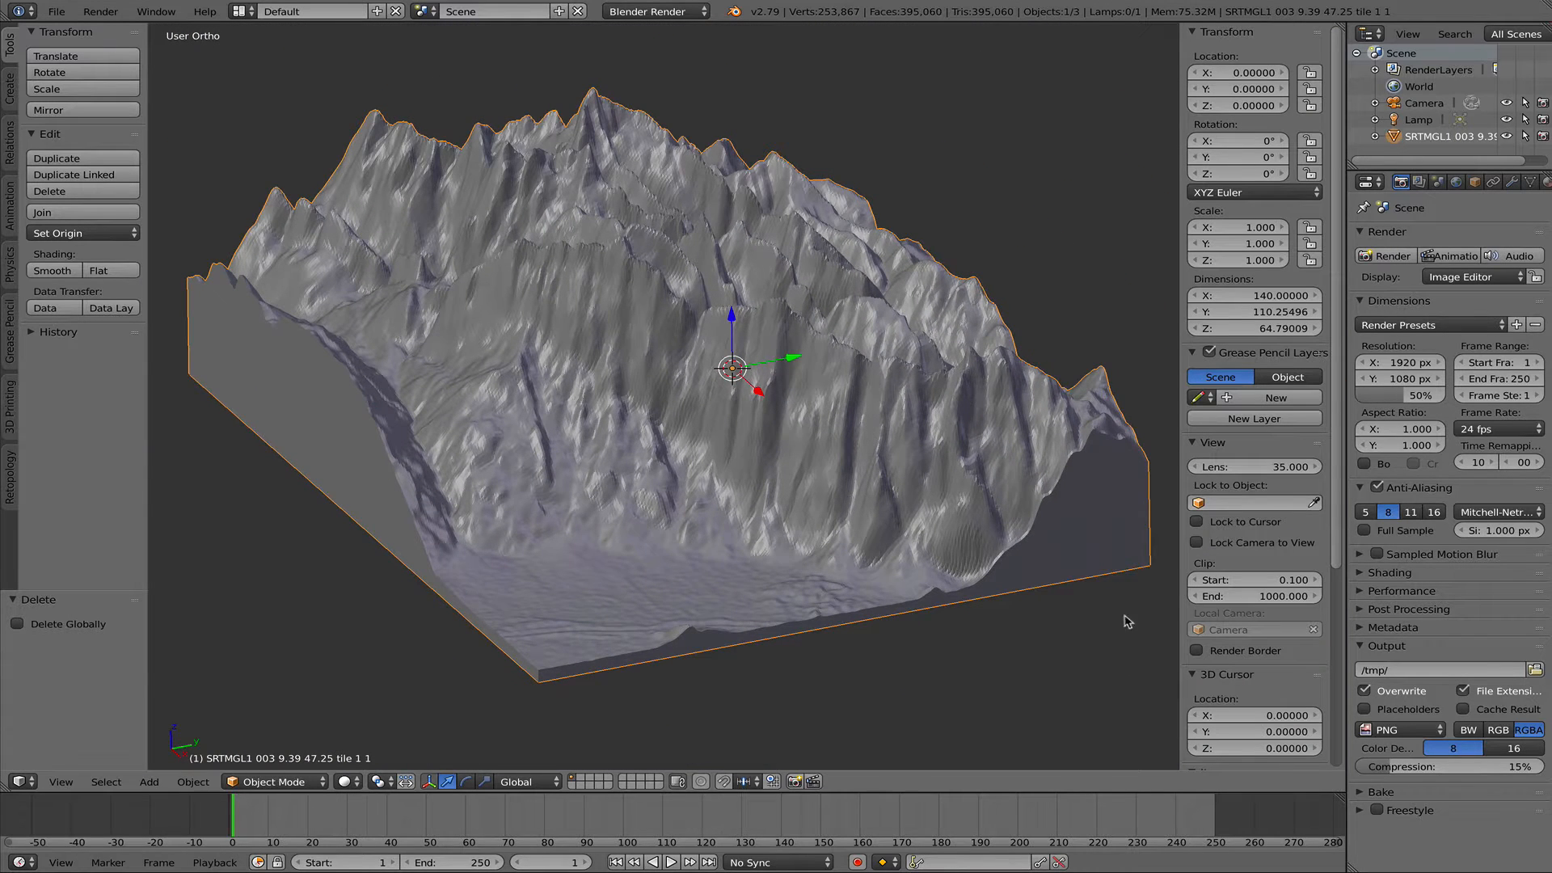
pyautogui.click(1438, 183)
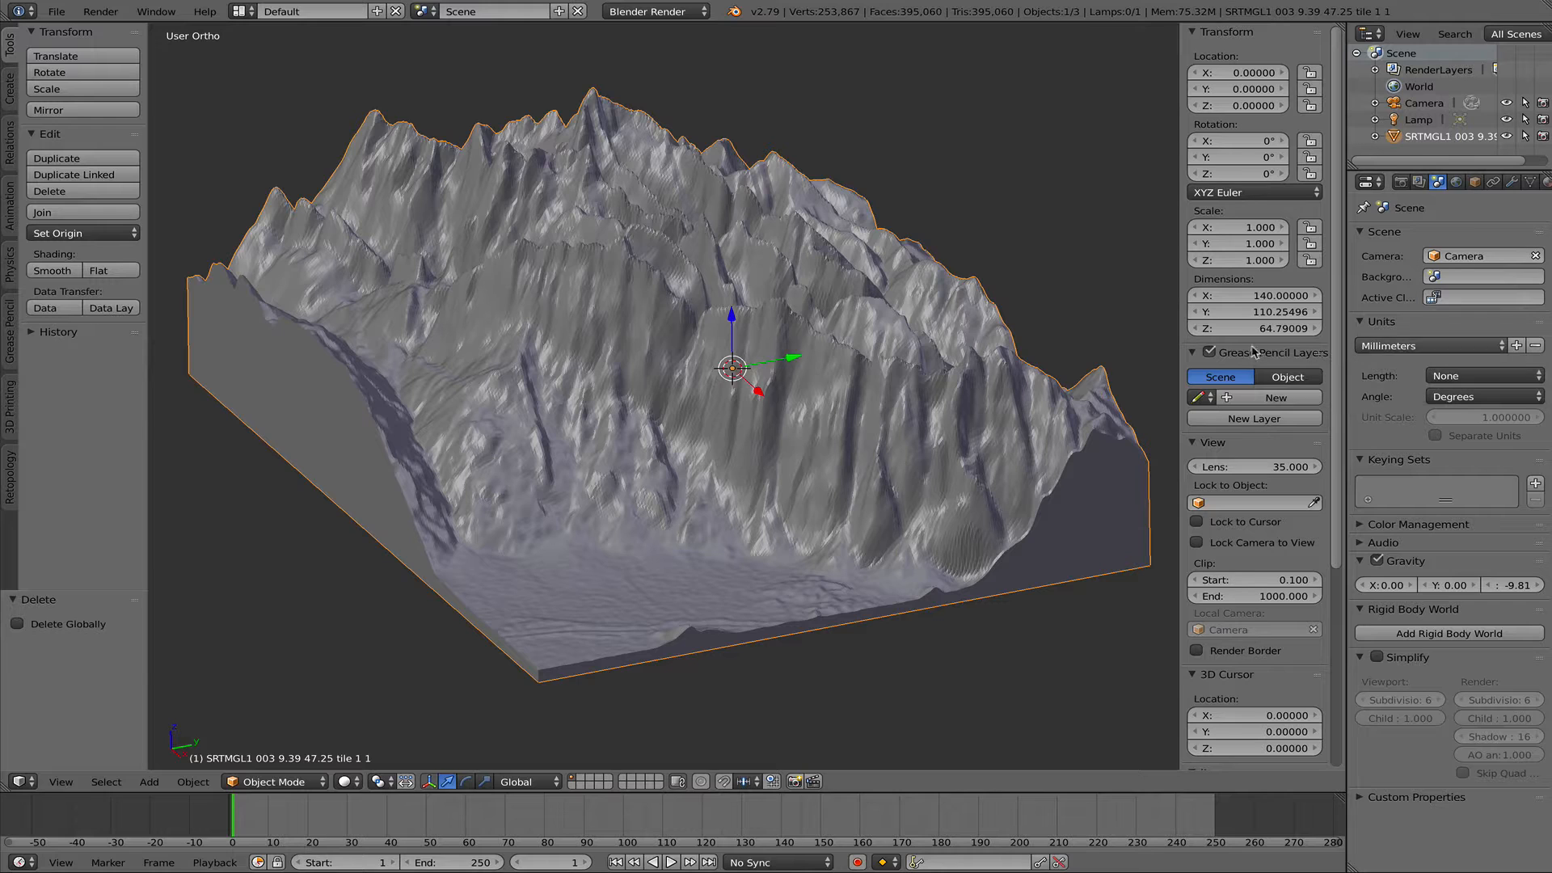
pyautogui.click(1403, 348)
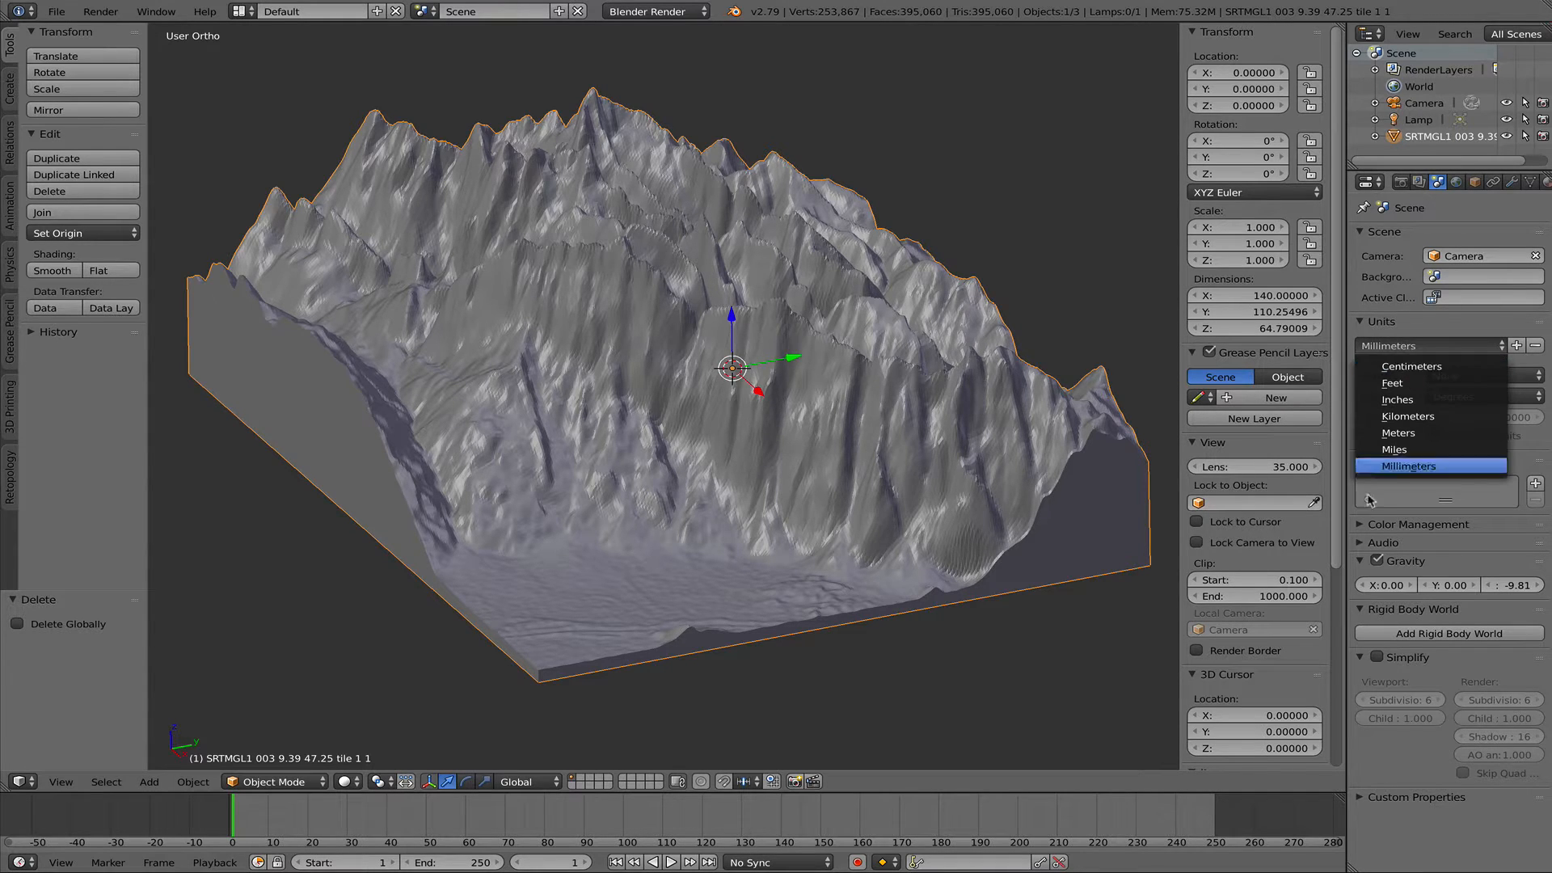
pyautogui.click(1408, 466)
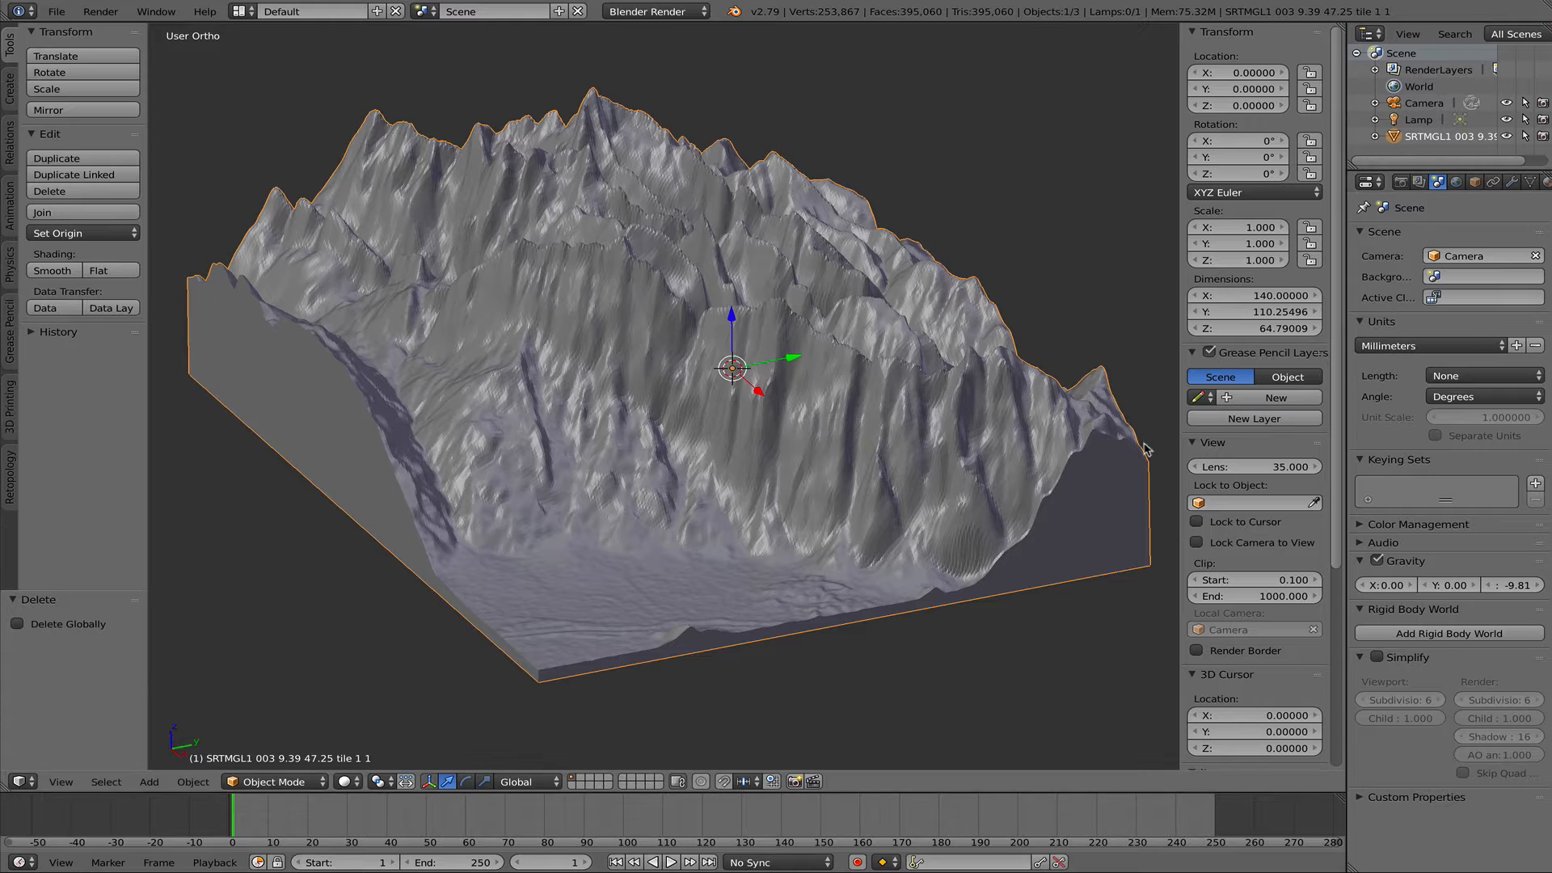
# - Look through the terrain's dimensions and the view's clipping, cursor and shading settings
pyautogui.scroll(-3, 1315, 615)
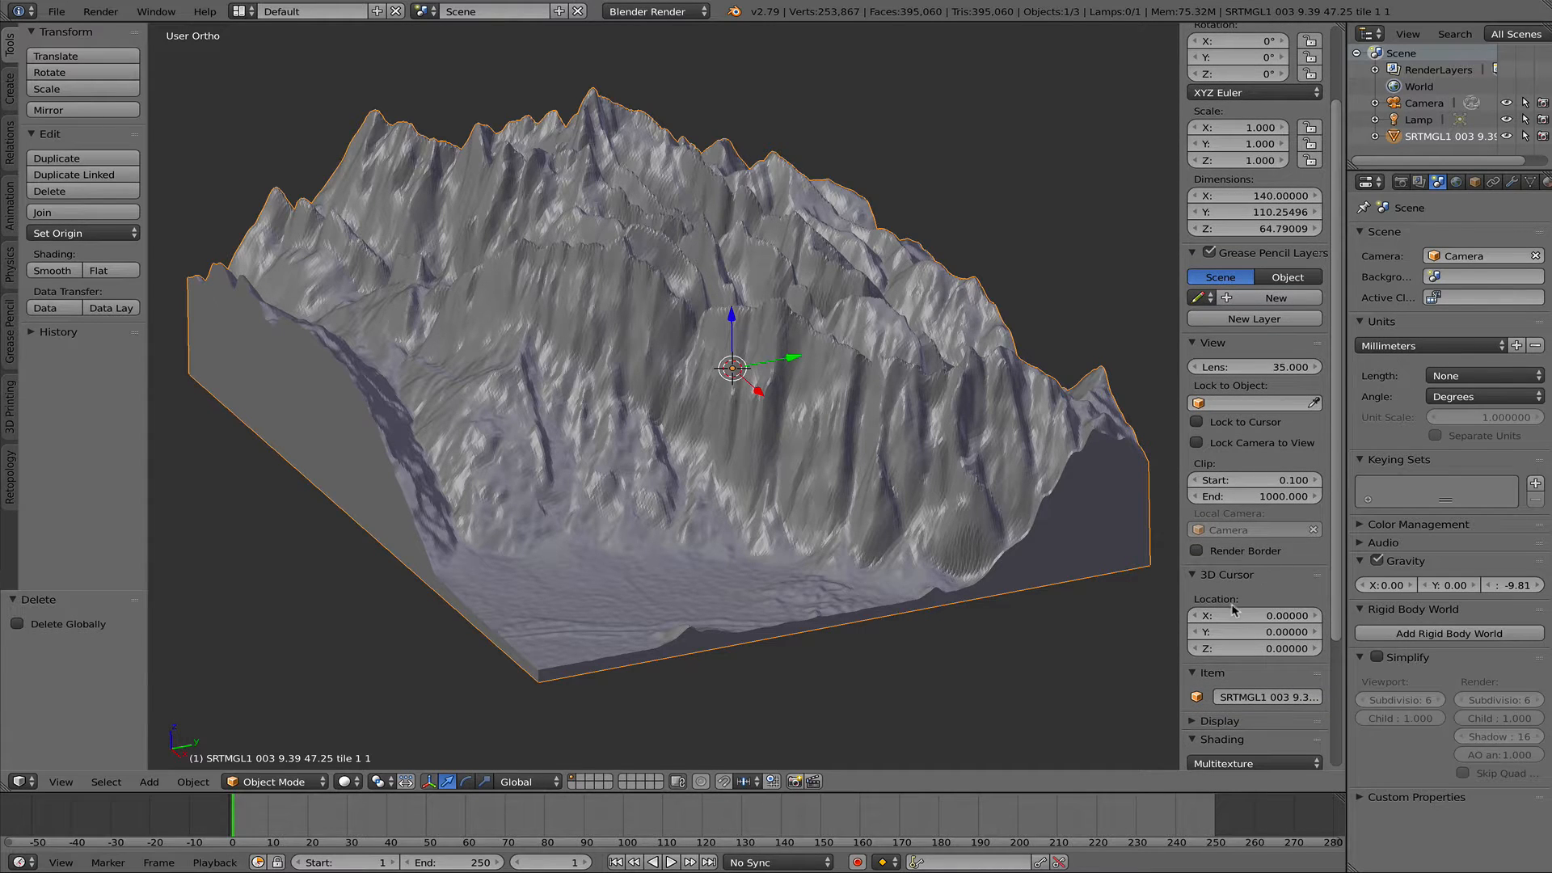
pyautogui.scroll(-1, 1235, 609)
pyautogui.scroll(-1, 1213, 411)
pyautogui.scroll(-2, 1214, 414)
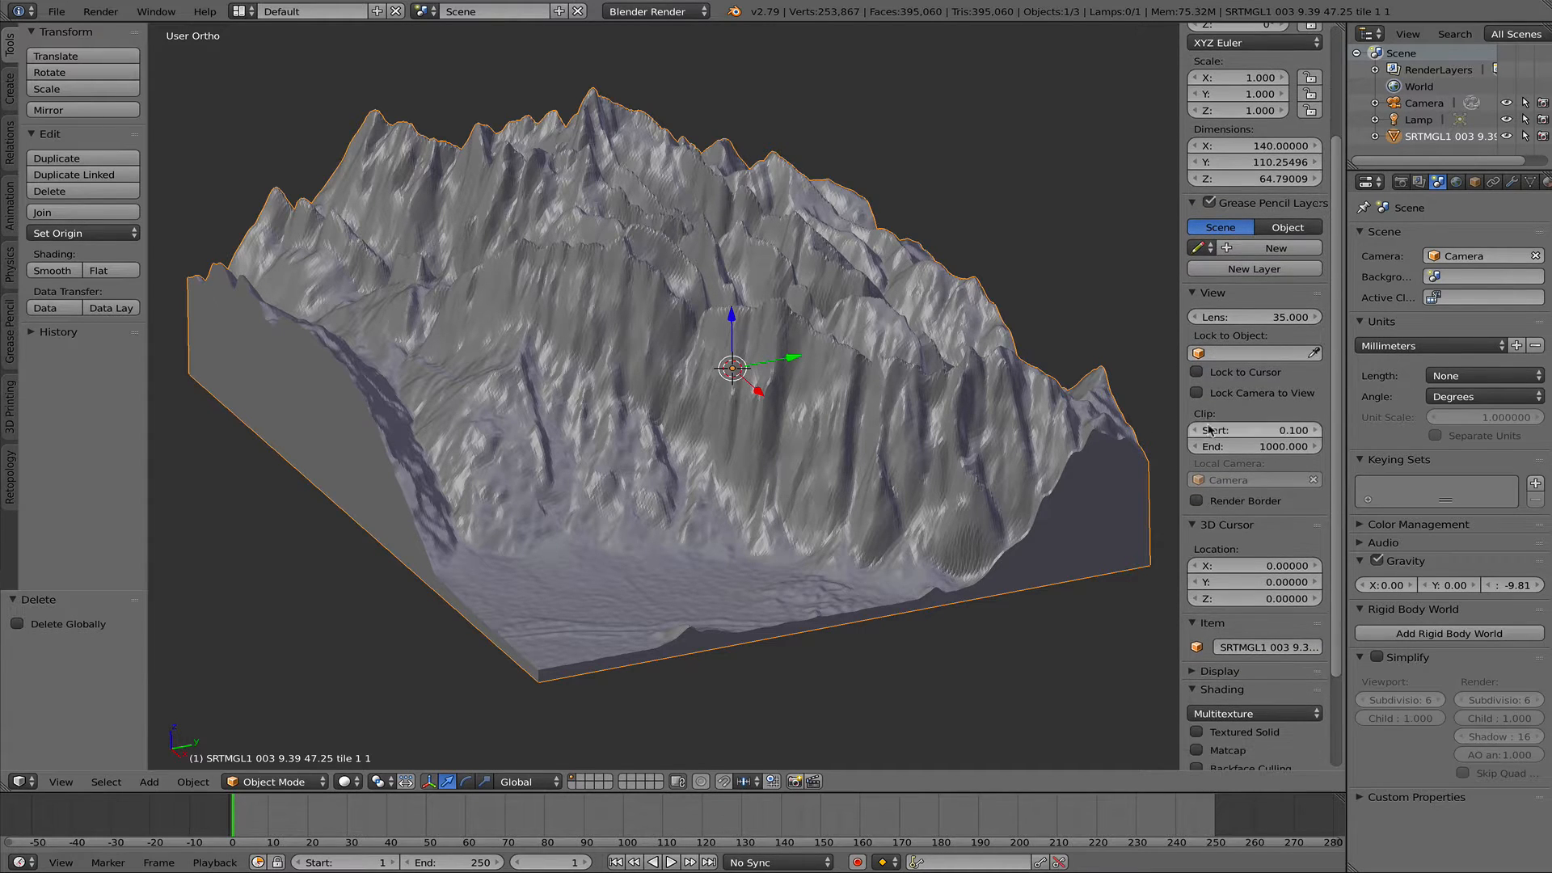
pyautogui.scroll(-3, 1178, 425)
pyautogui.scroll(3, 1068, 408)
pyautogui.scroll(-1, 977, 391)
pyautogui.scroll(1, 977, 391)
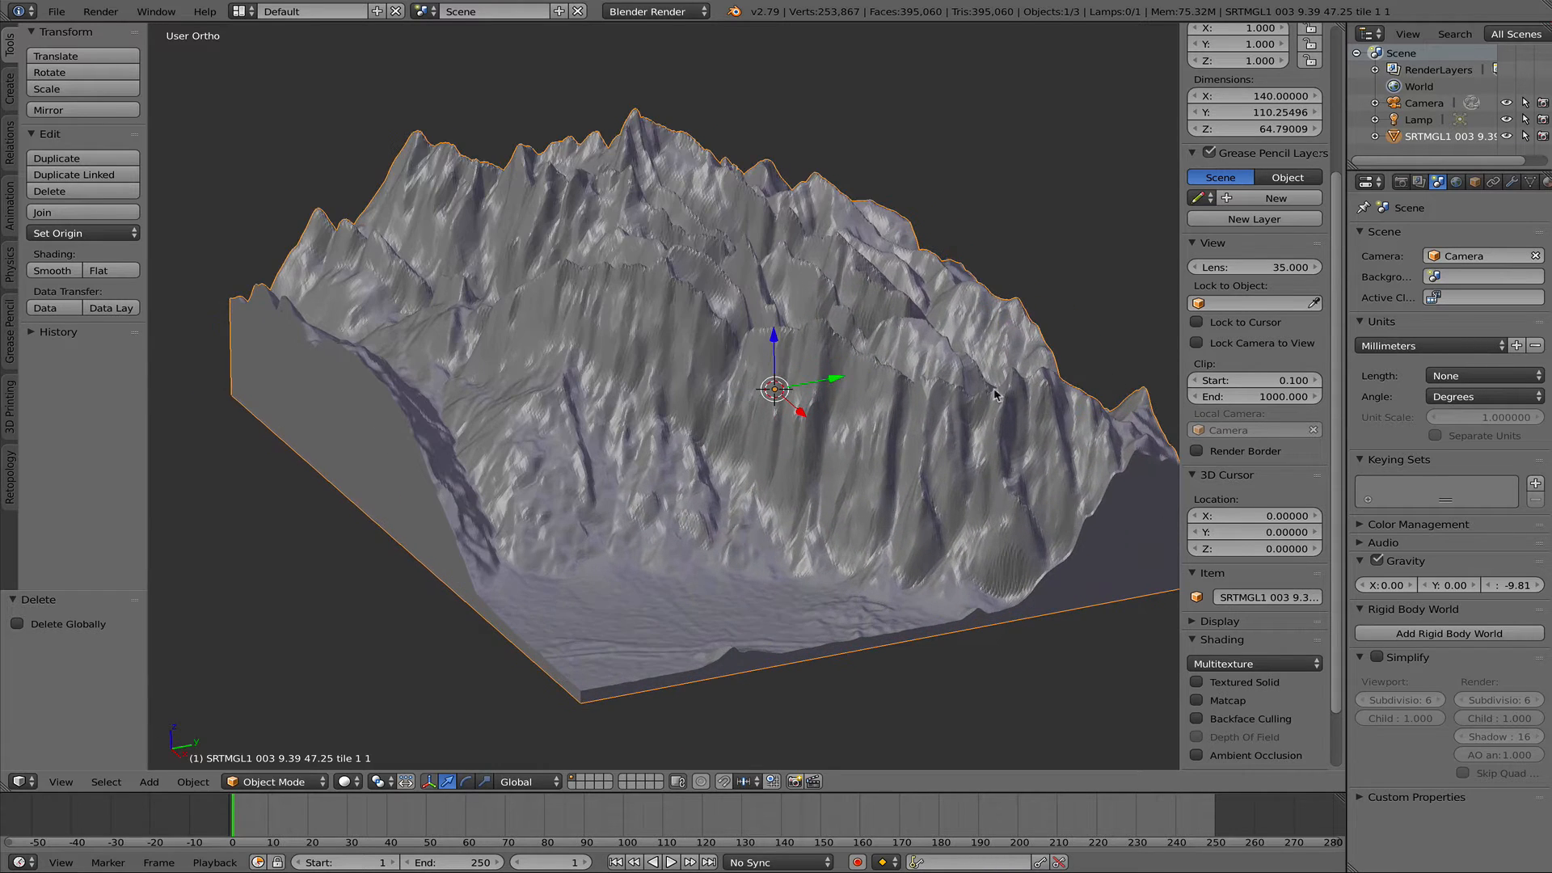
pyautogui.keyDown('shift'); pyautogui.moveTo(998, 394); pyautogui.dragTo(913, 386, button='middle'); pyautogui.keyUp('shift')
pyautogui.press('g')
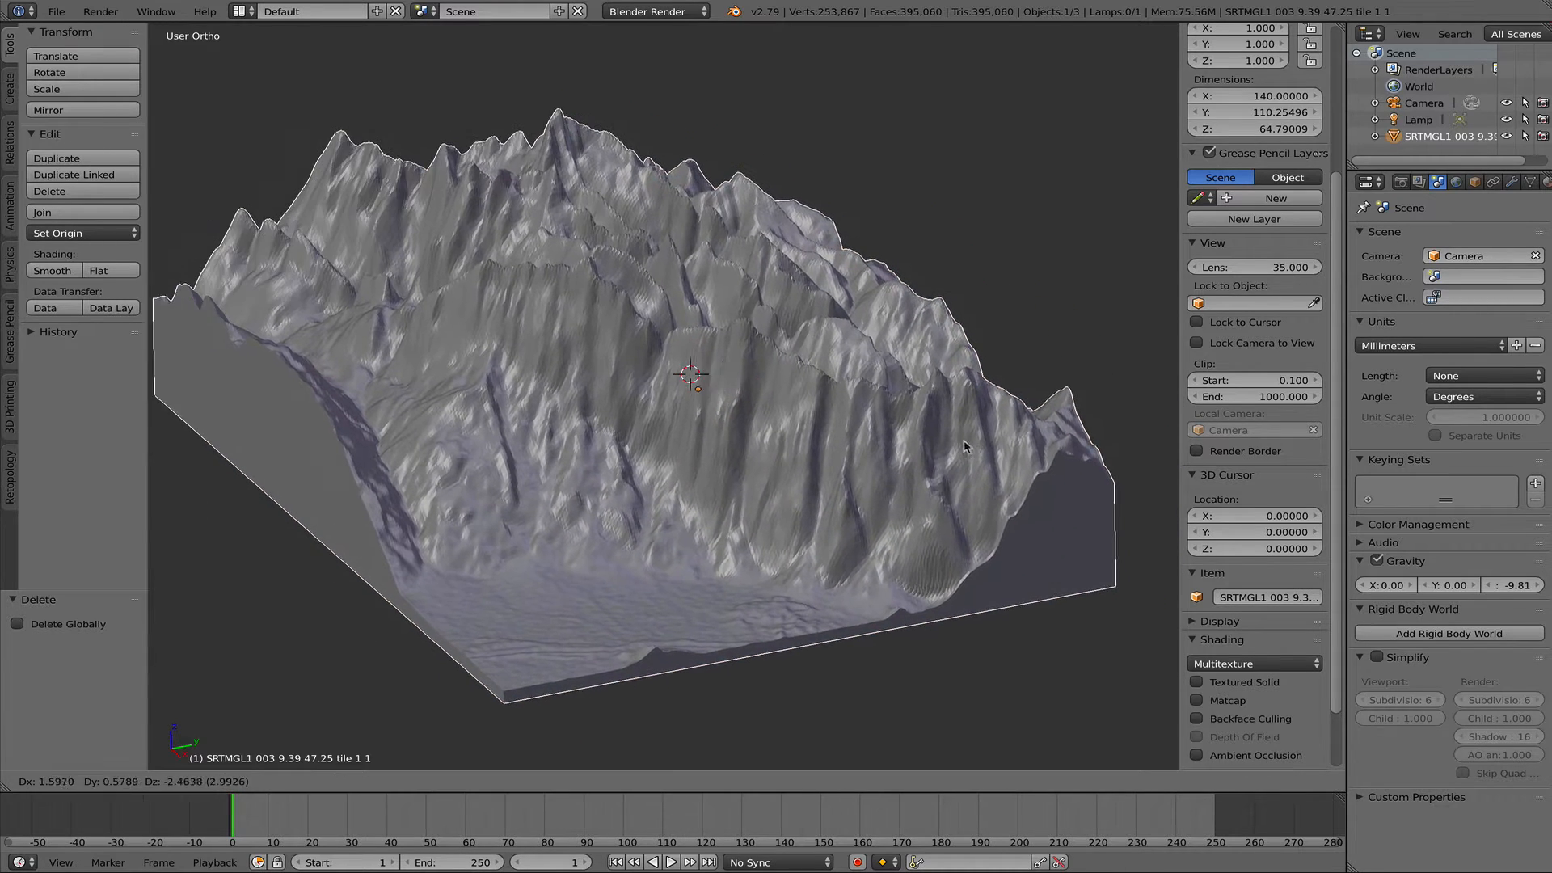
pyautogui.click(1095, 518)
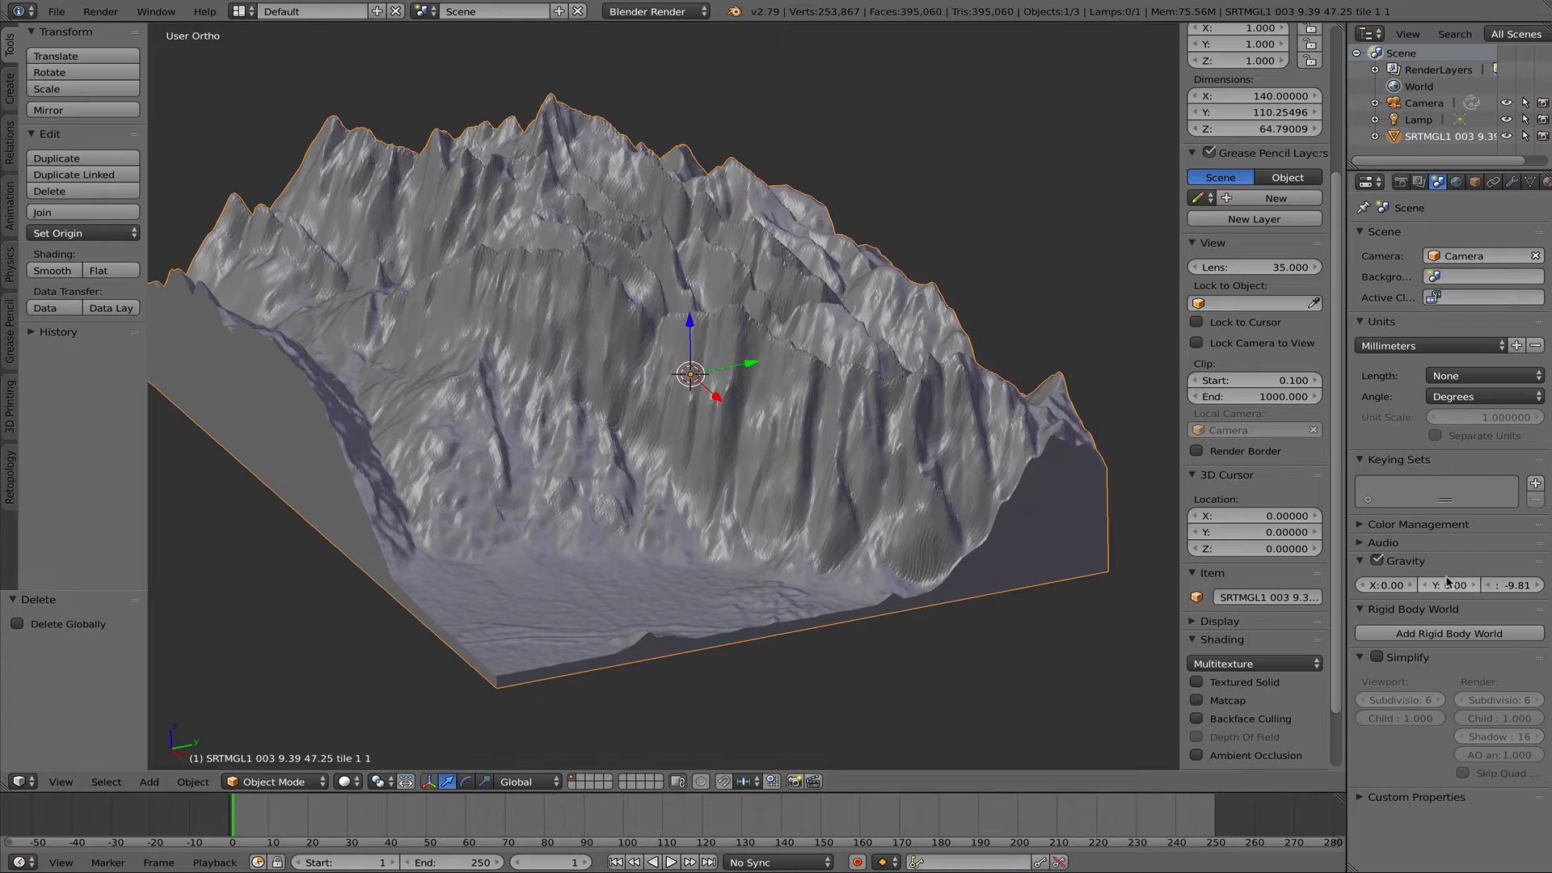
# - Try to set the view's clip end distance to 10m
pyautogui.click(1257, 397)
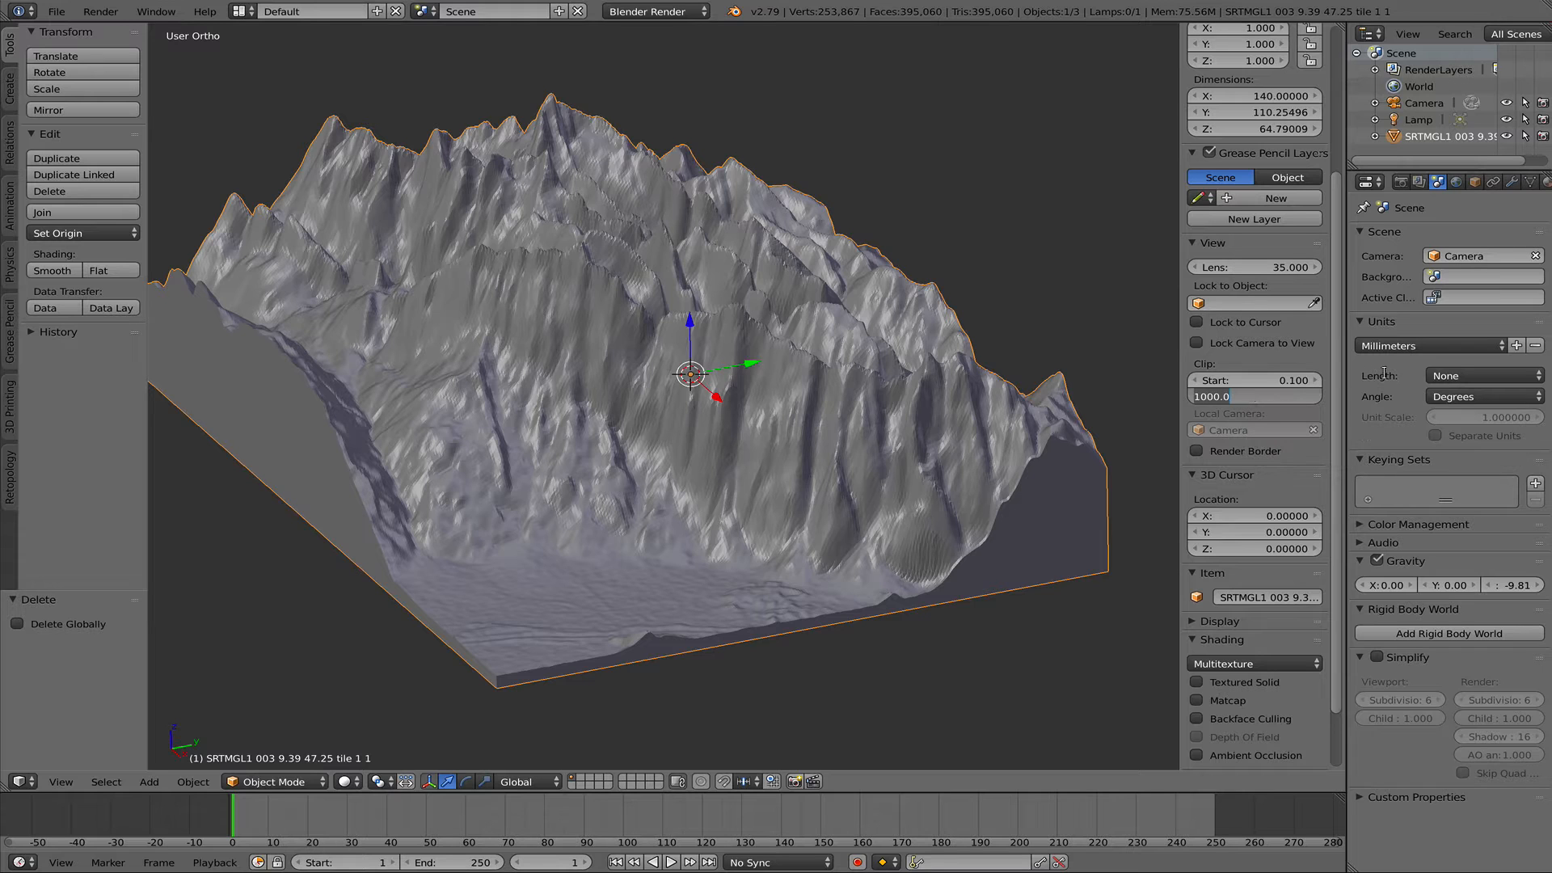
pyautogui.write('10m')
pyautogui.press('Return')
# - Put the terrain mesh into Edit Mode
pyautogui.scroll(-1, 1293, 391)
pyautogui.scroll(-4, 992, 497)
pyautogui.scroll(3, 985, 511)
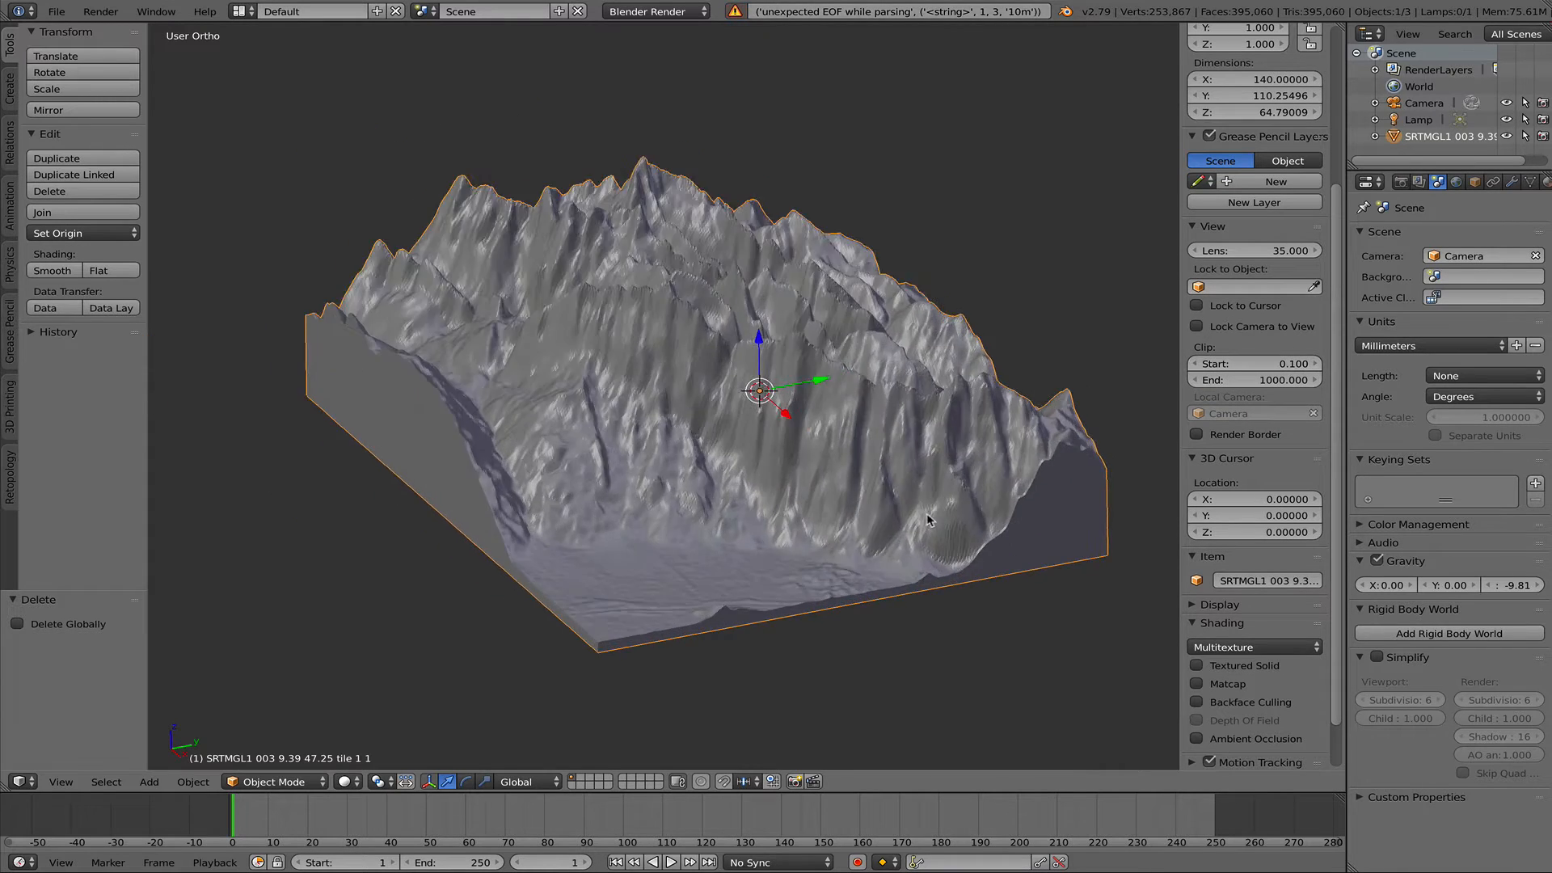
pyautogui.moveTo(865, 537); pyautogui.dragTo(885, 488, button='middle')
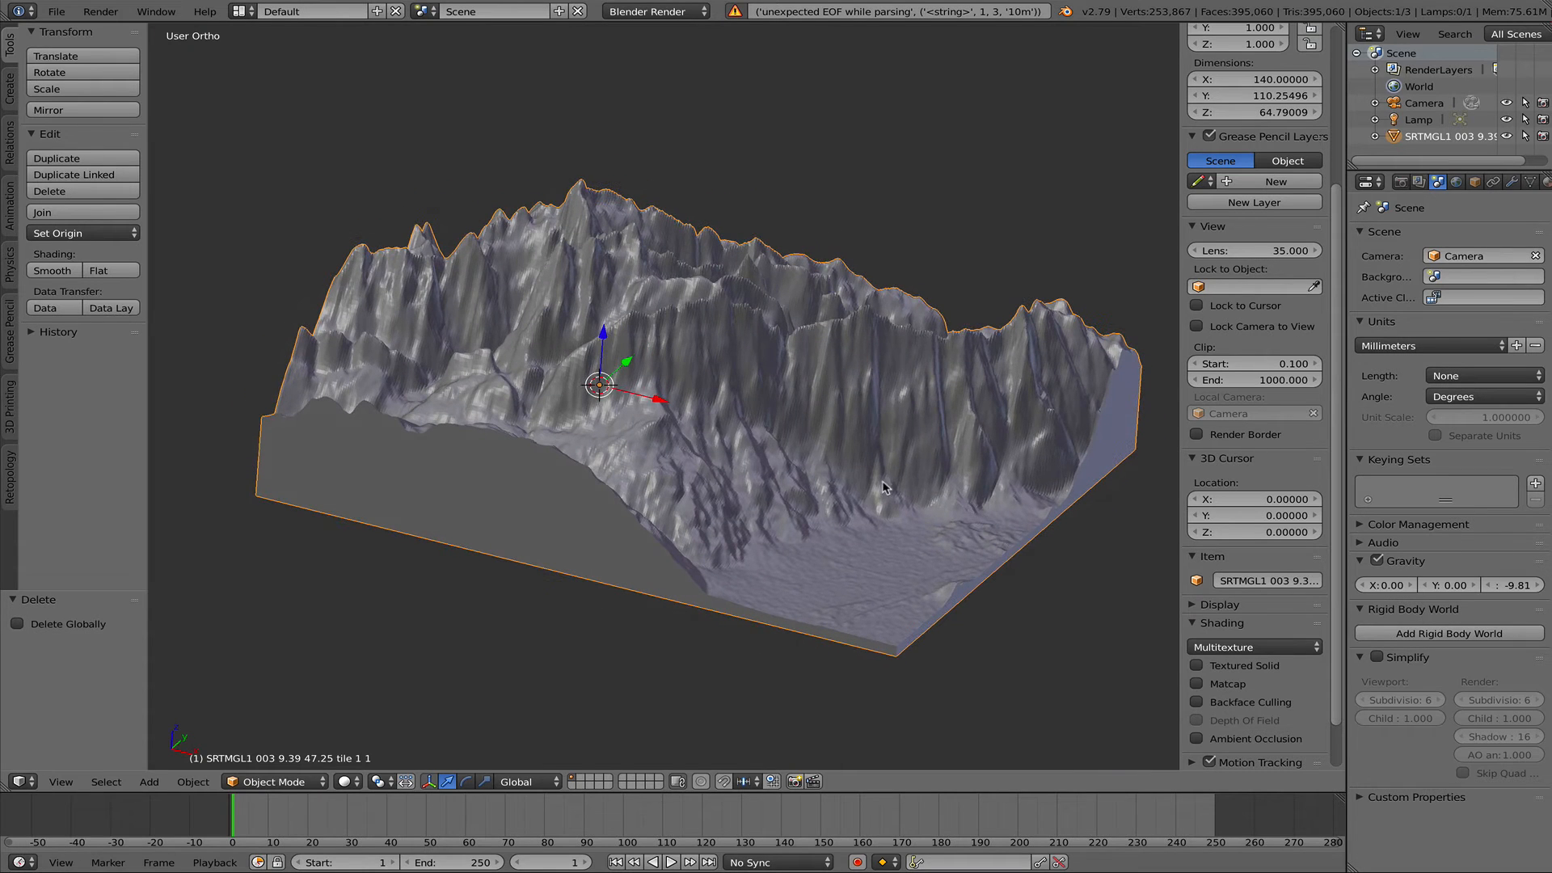
pyautogui.hotkey('ctrl', 'Tab')
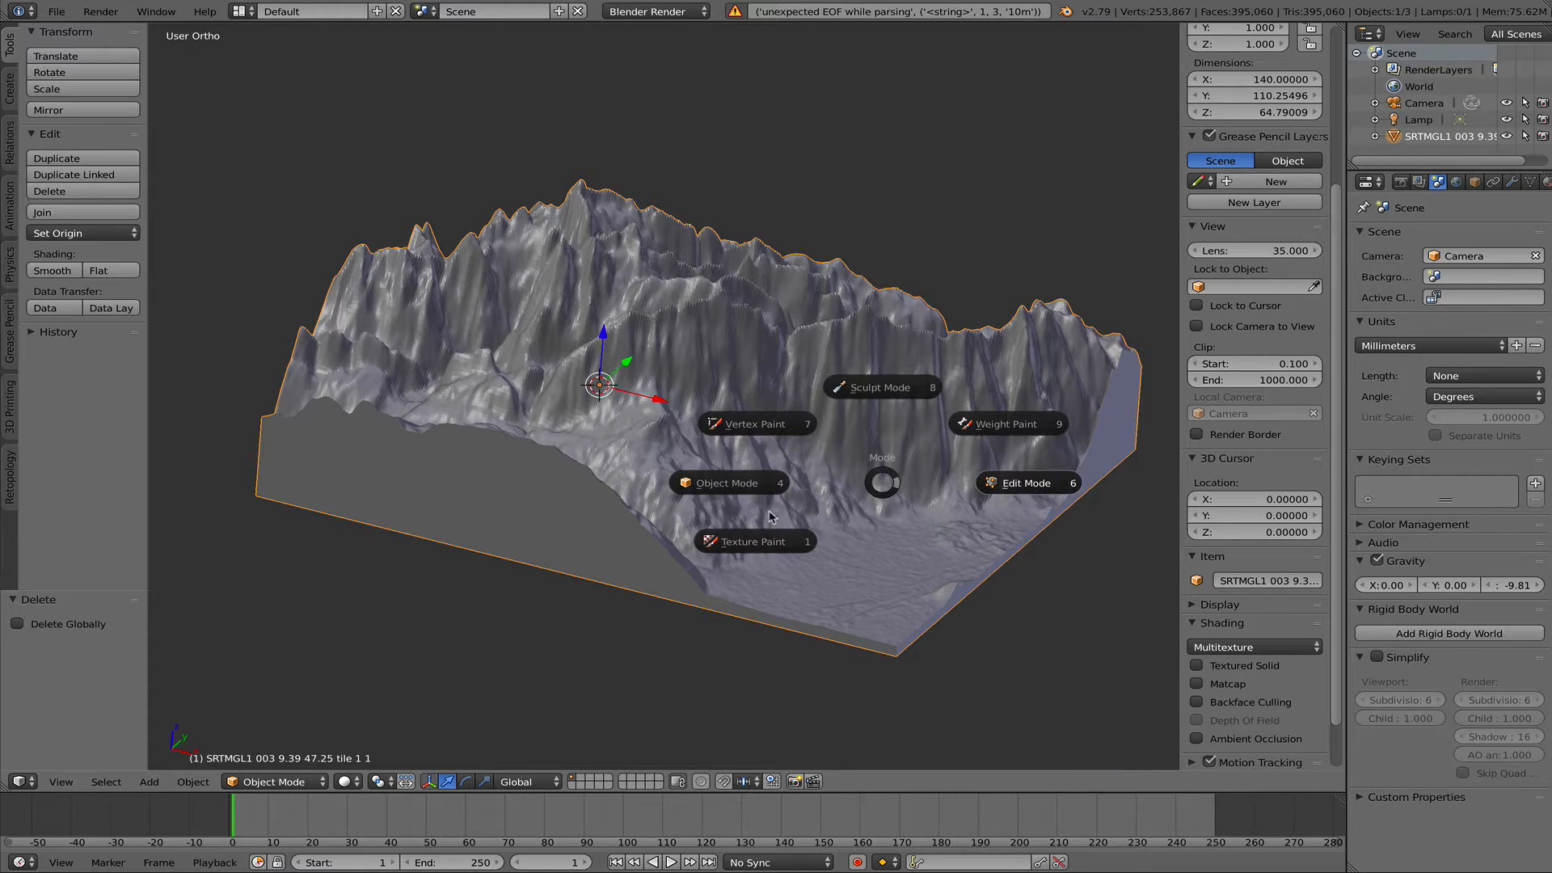
pyautogui.press('Tab')
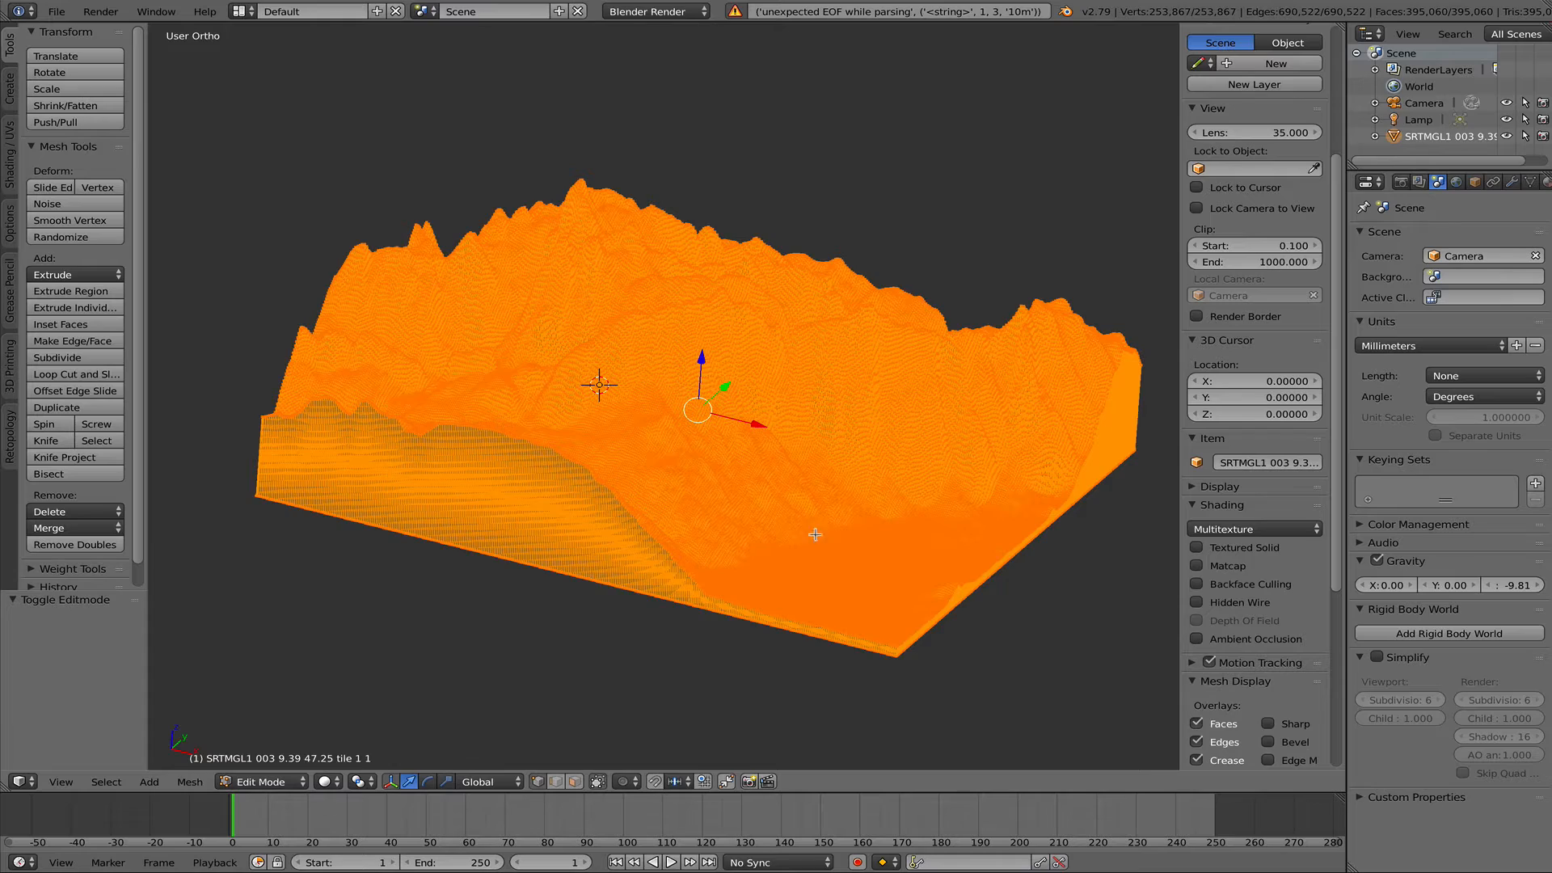
# - Switch to the front orthographic view and deselect the entire terrain mesh
pyautogui.moveTo(814, 534); pyautogui.dragTo(1033, 209, button='middle')
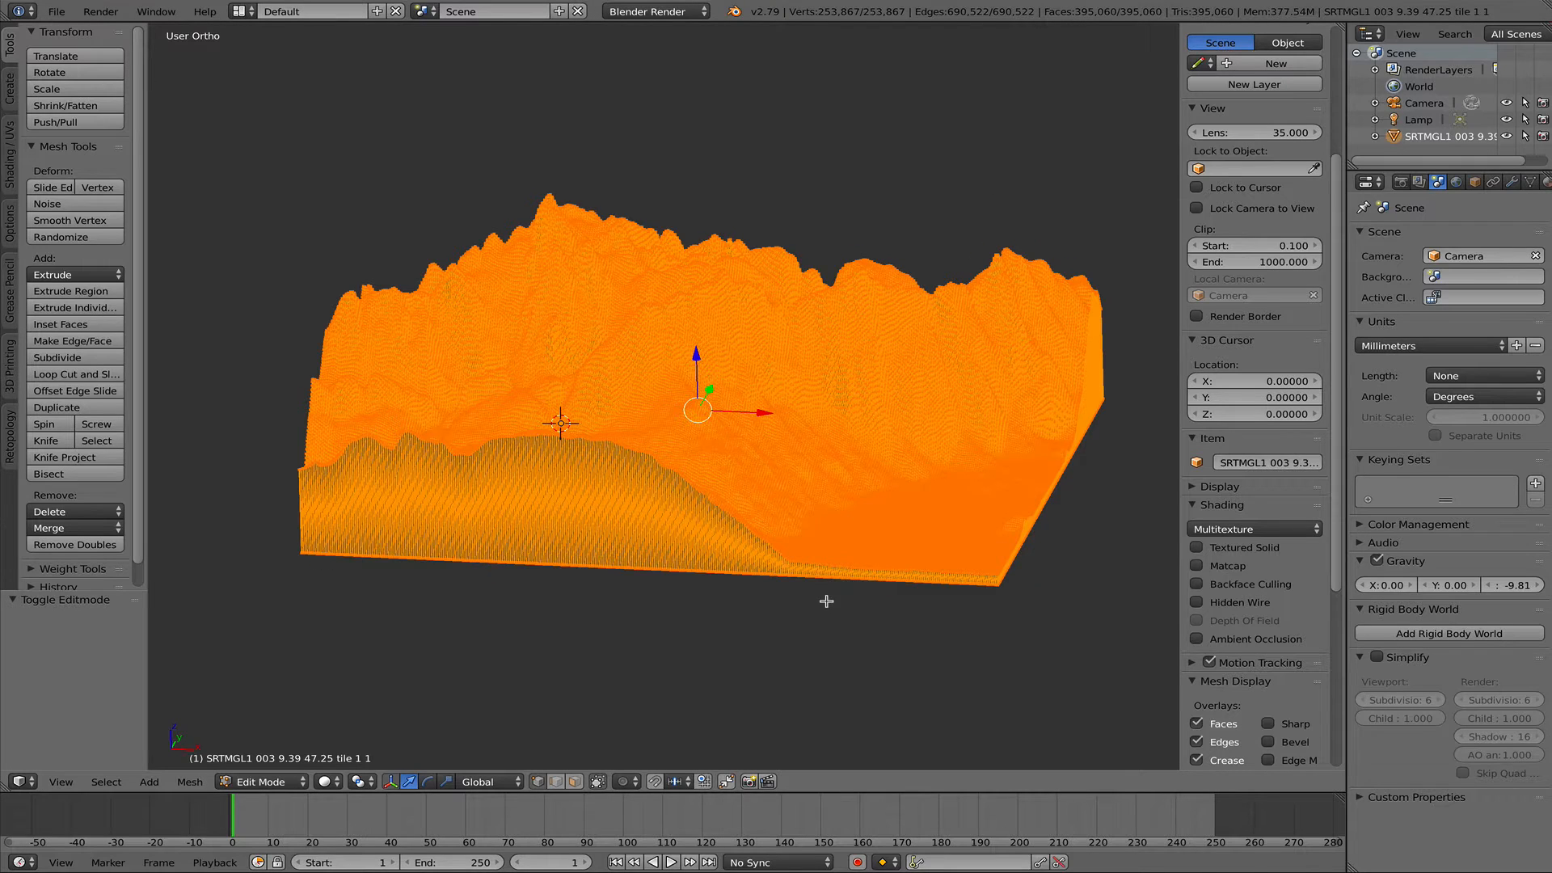
pyautogui.moveTo(826, 602); pyautogui.dragTo(592, 565, button='middle')
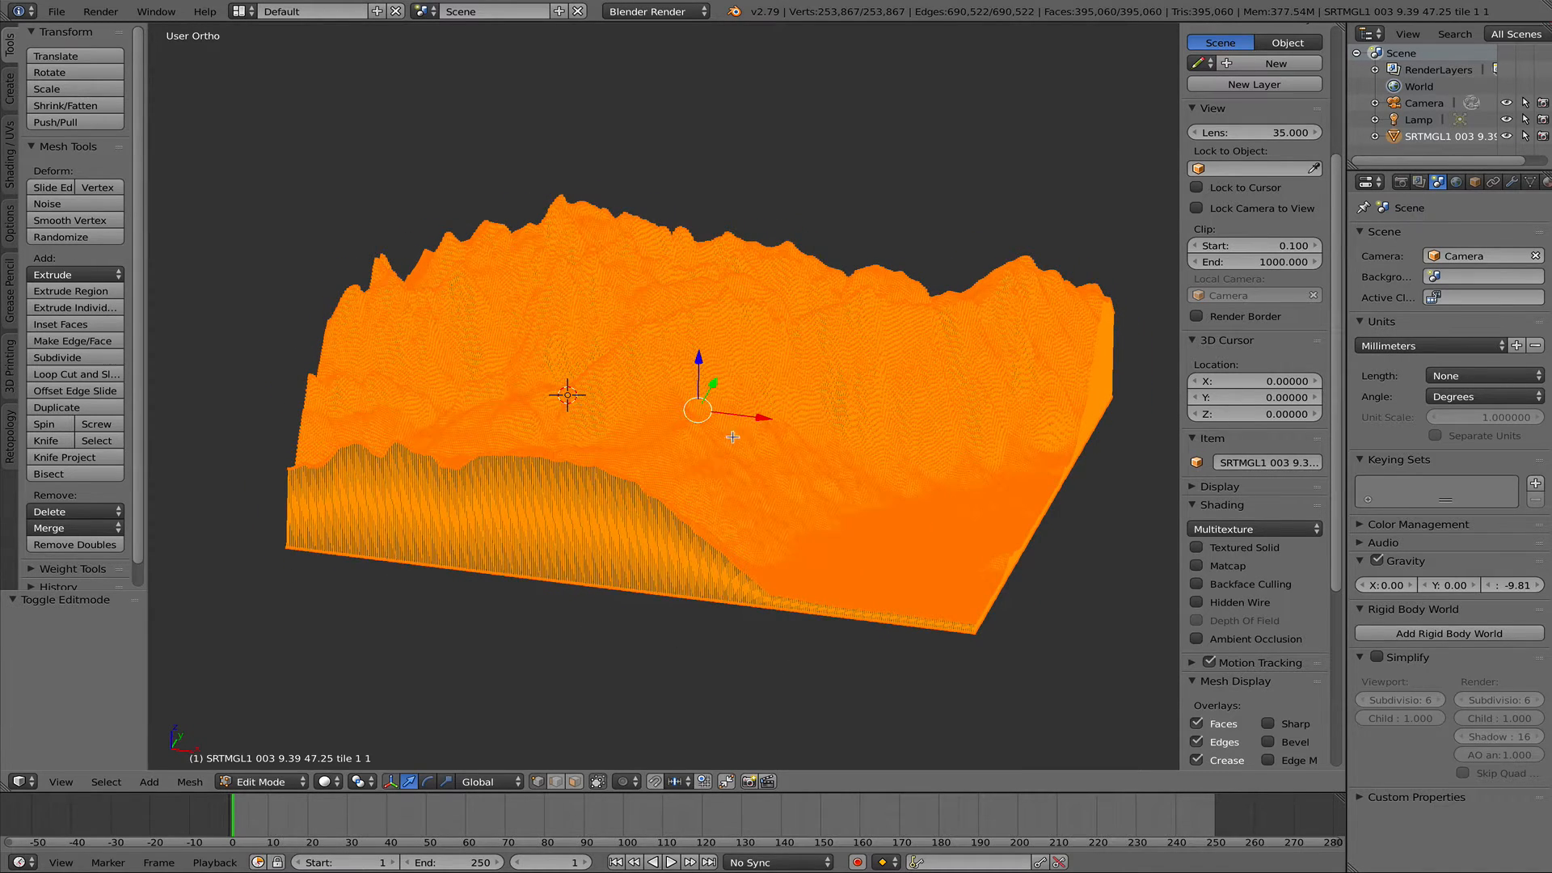
pyautogui.moveTo(783, 449); pyautogui.dragTo(688, 401, button='middle')
pyautogui.scroll(3, 687, 401)
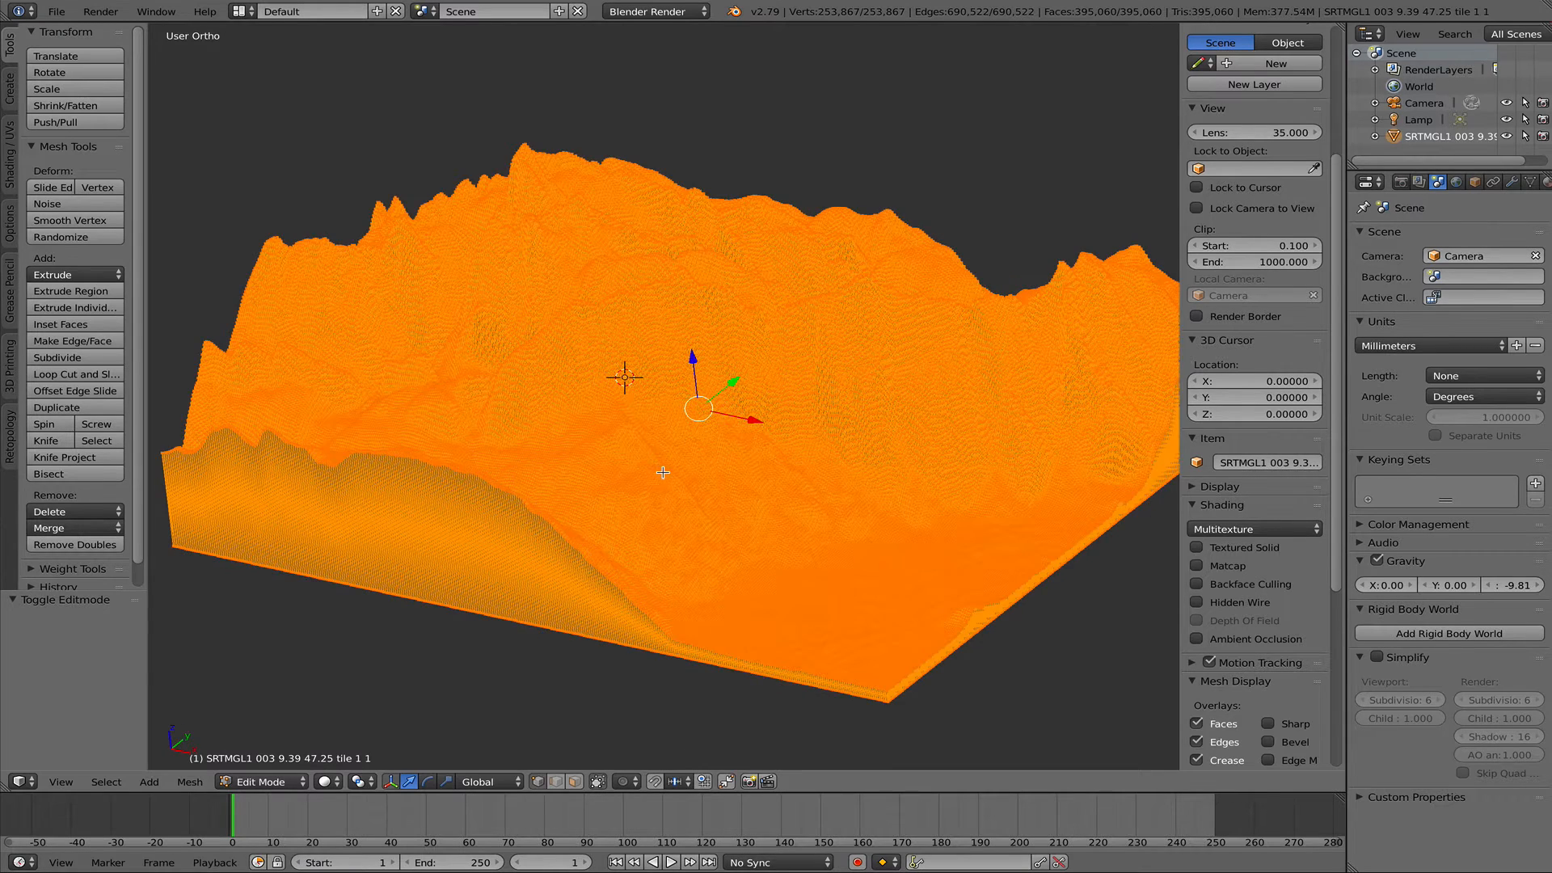
pyautogui.scroll(-3, 663, 472)
pyautogui.scroll(-1, 734, 507)
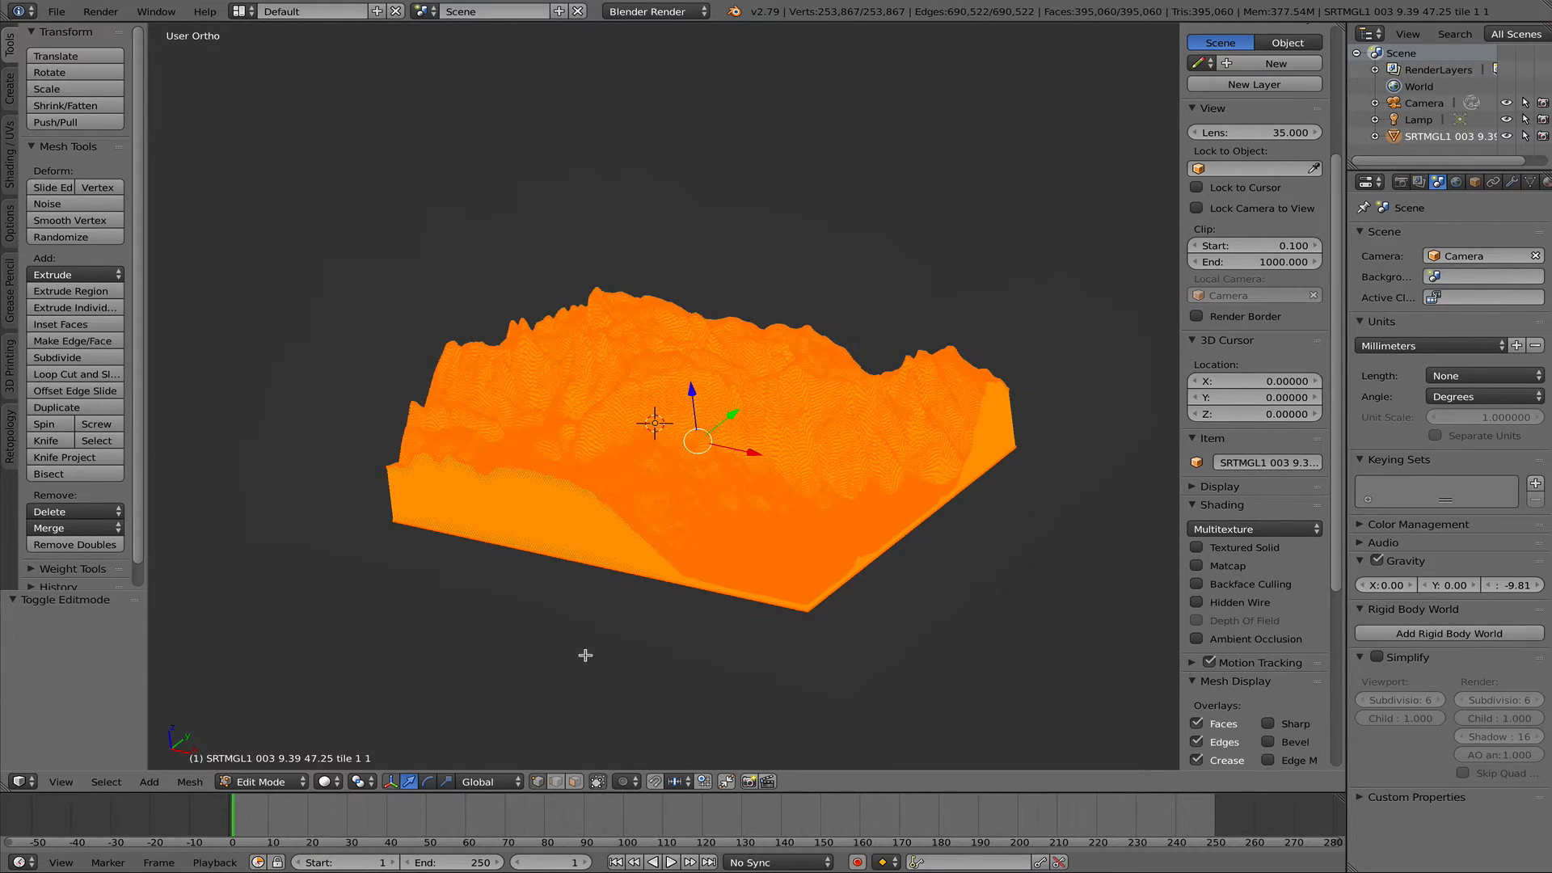
pyautogui.moveTo(585, 655); pyautogui.dragTo(689, 616, button='middle')
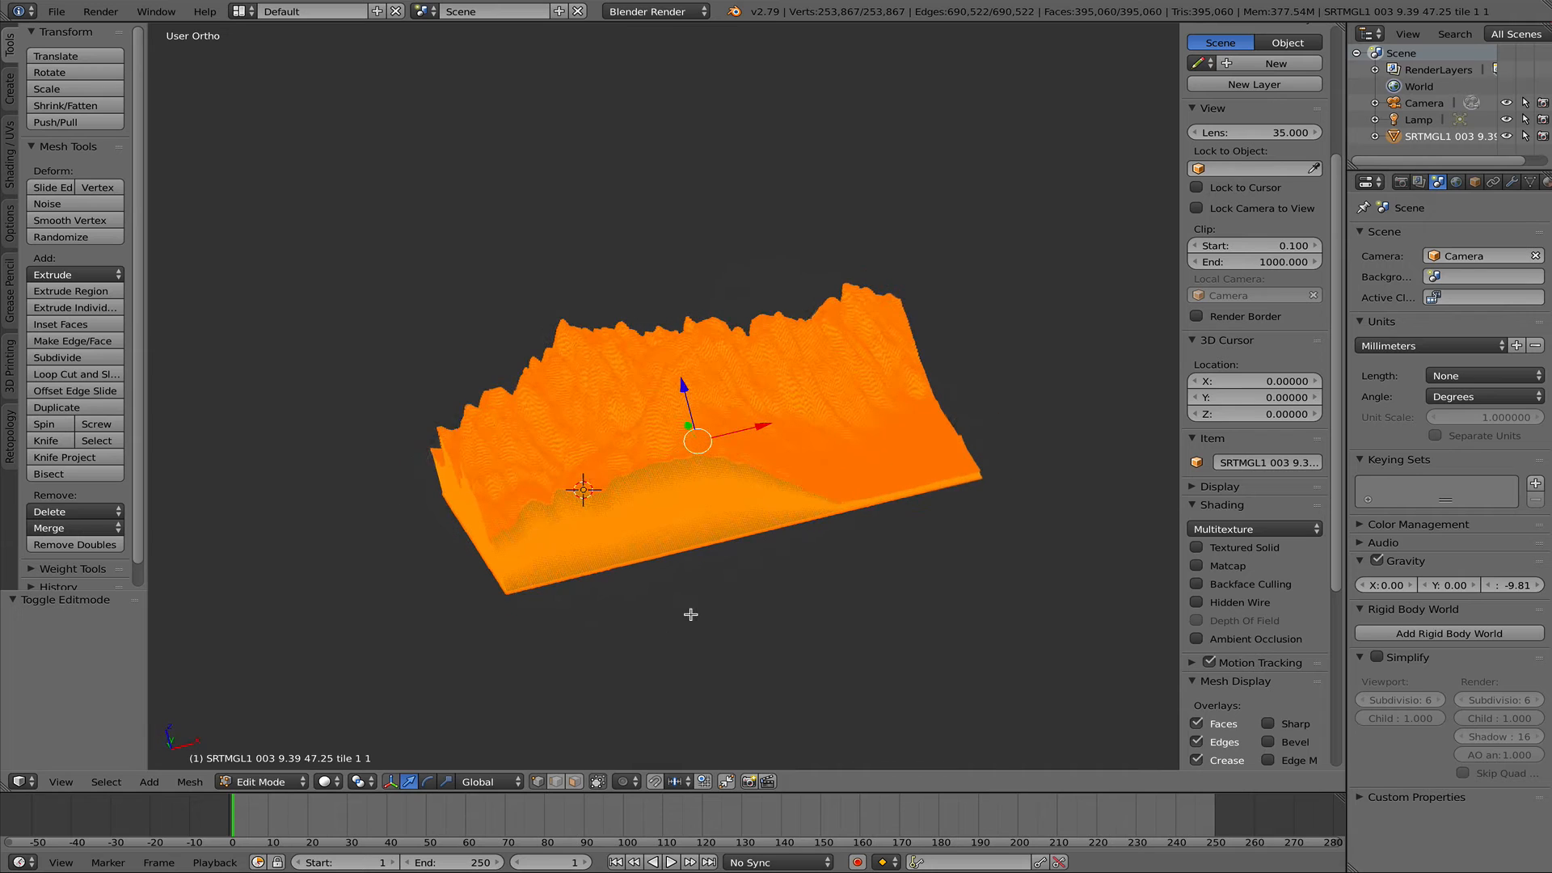
pyautogui.press('q')
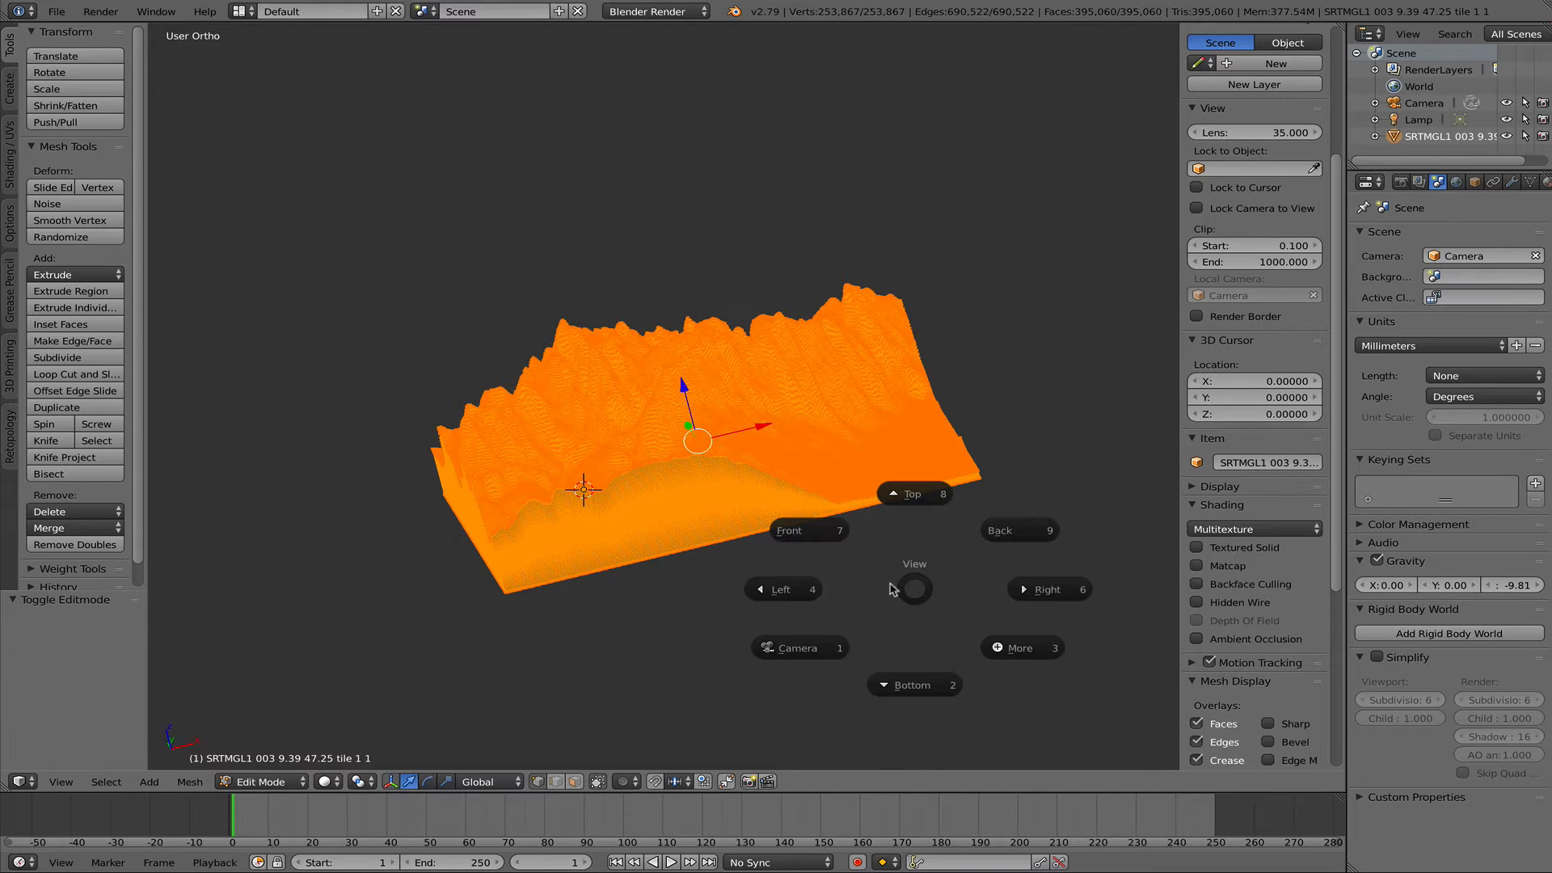
pyautogui.click(808, 531)
pyautogui.scroll(-4, 889, 529)
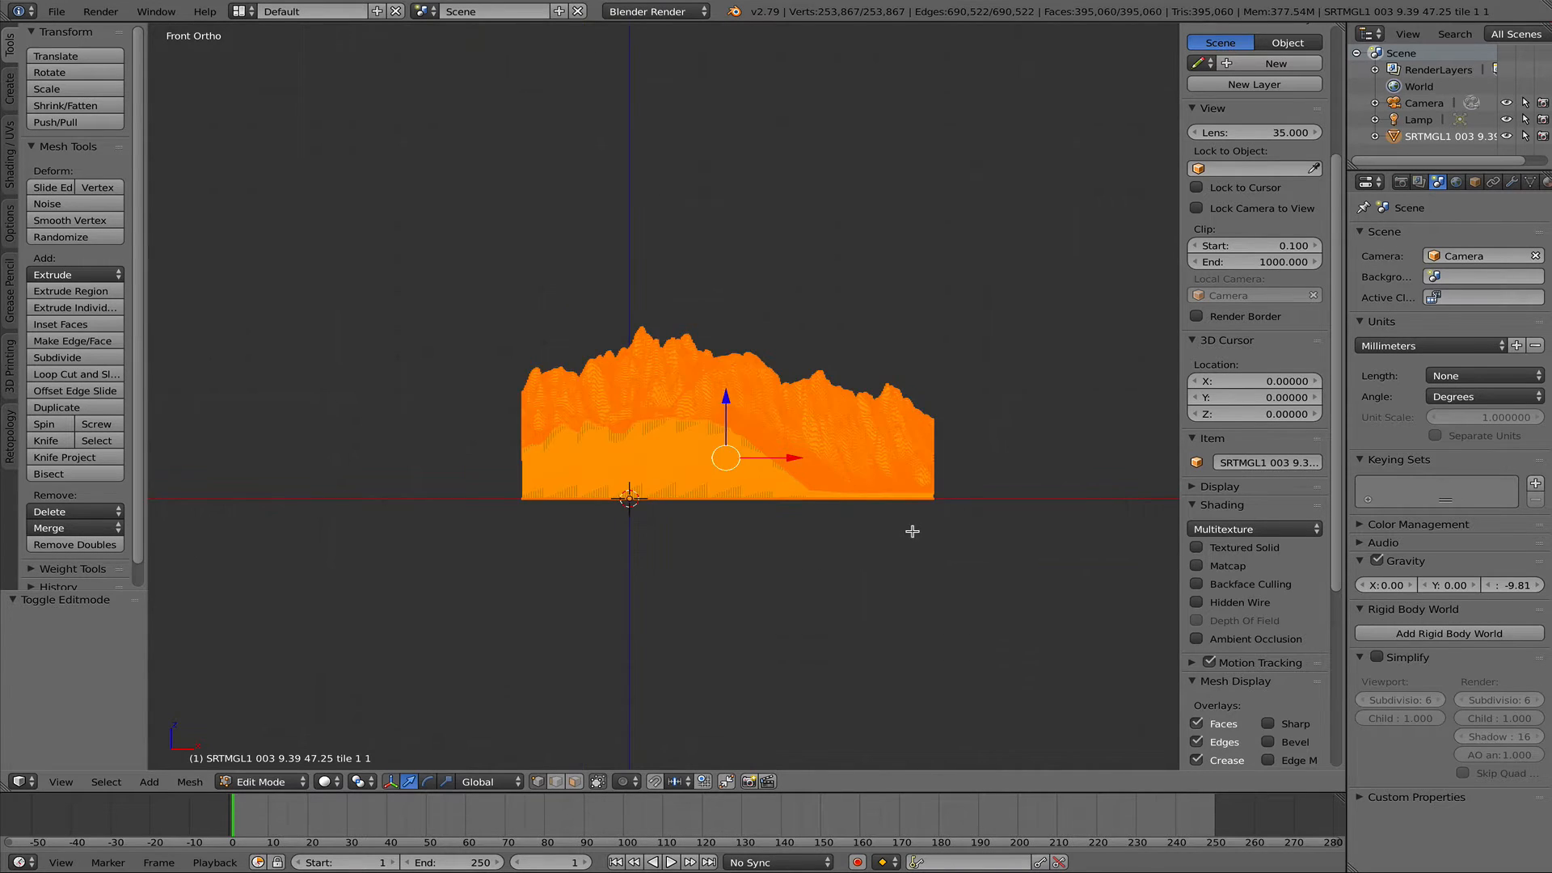
pyautogui.press('a')
# - Turn off limiting the selection to visible geometry, so vertices hidden behind the terrain's front wall can also be selected
pyautogui.scroll(1, 849, 516)
pyautogui.scroll(10, 845, 515)
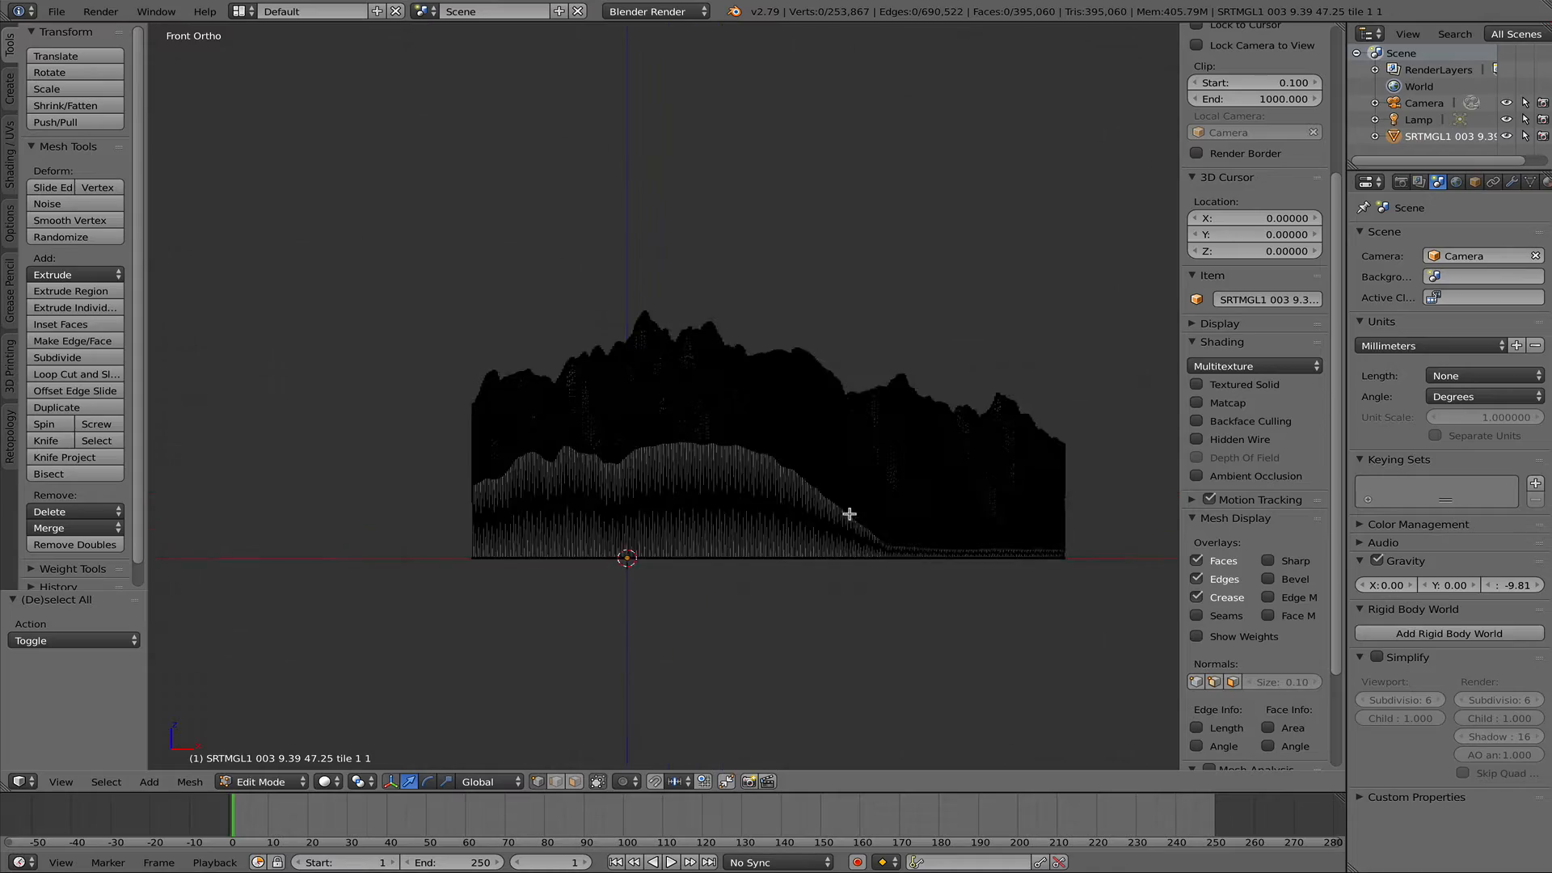
pyautogui.scroll(-3, 711, 487)
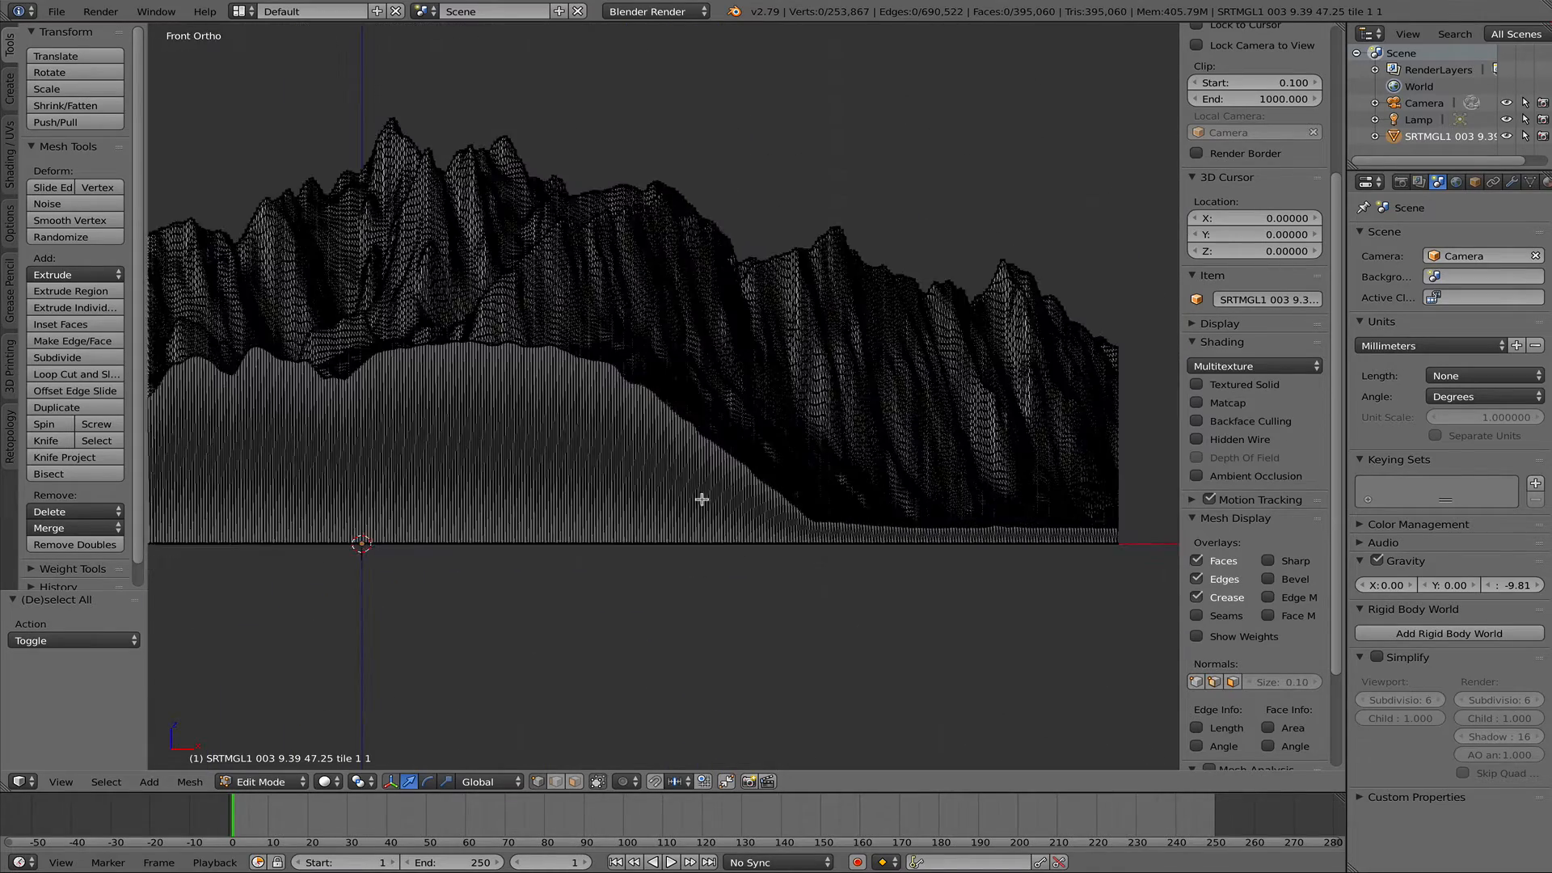
pyautogui.scroll(2, 1042, 523)
pyautogui.scroll(1, 1042, 522)
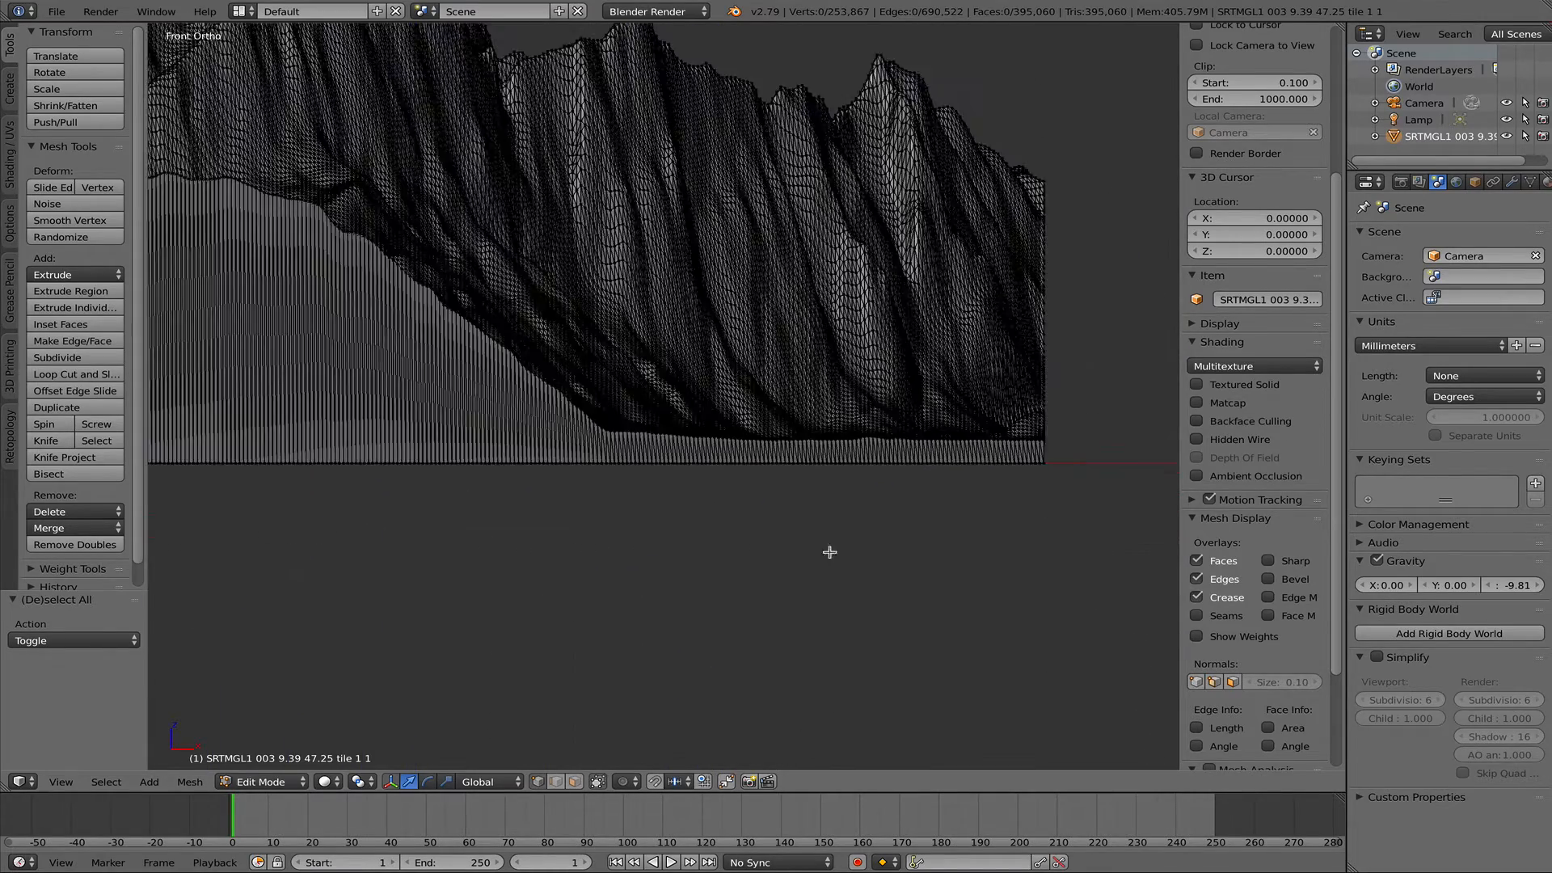
pyautogui.click(598, 781)
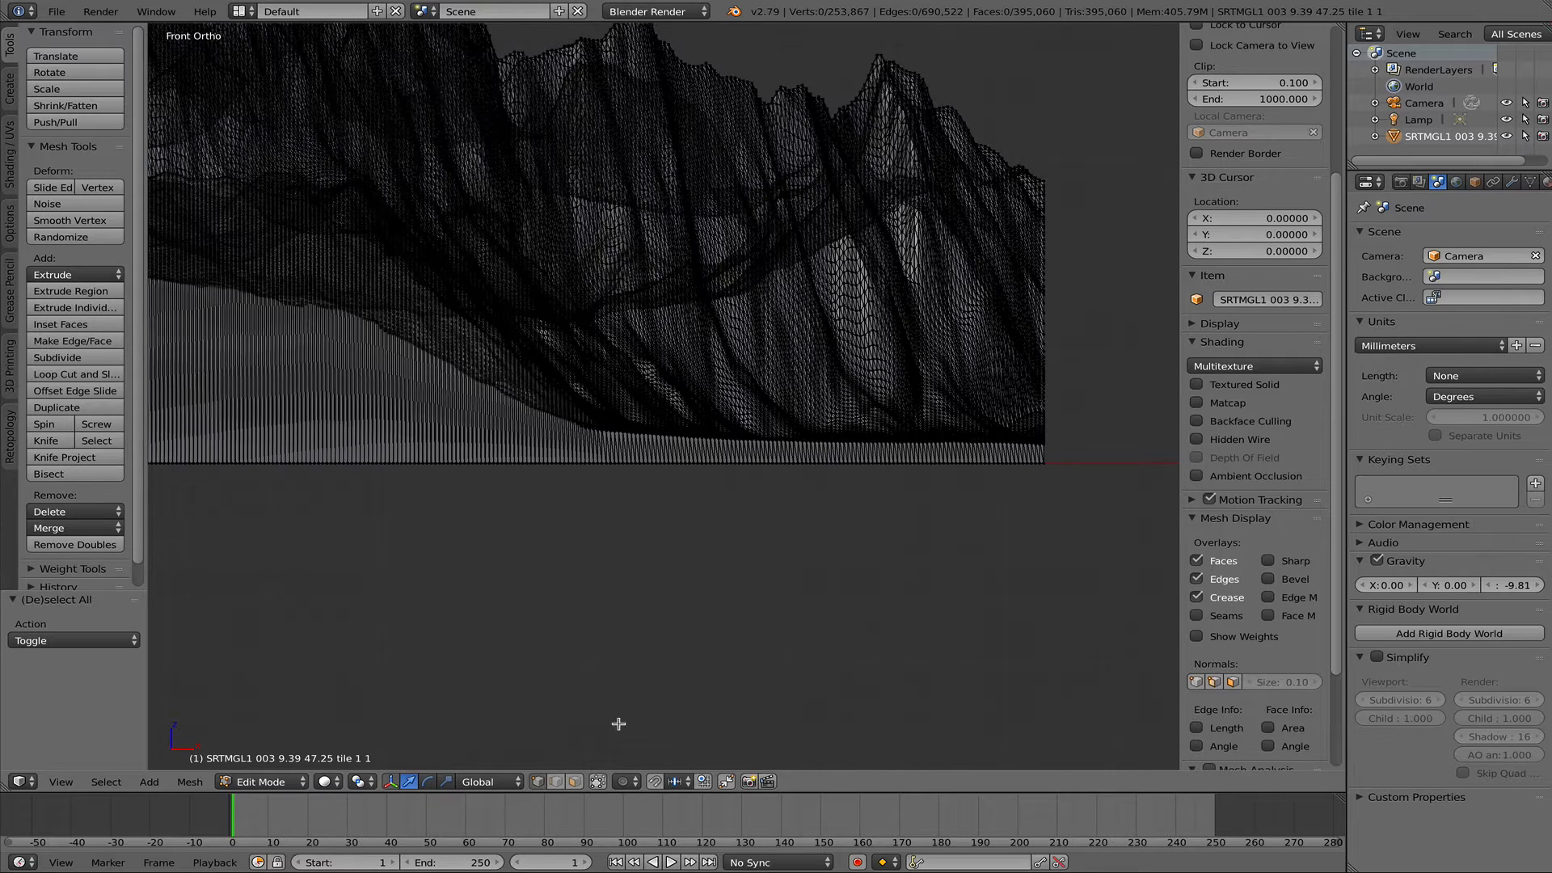
pyautogui.keyDown('shift'); pyautogui.moveTo(836, 557); pyautogui.dragTo(851, 588, button='middle'); pyautogui.keyUp('shift')
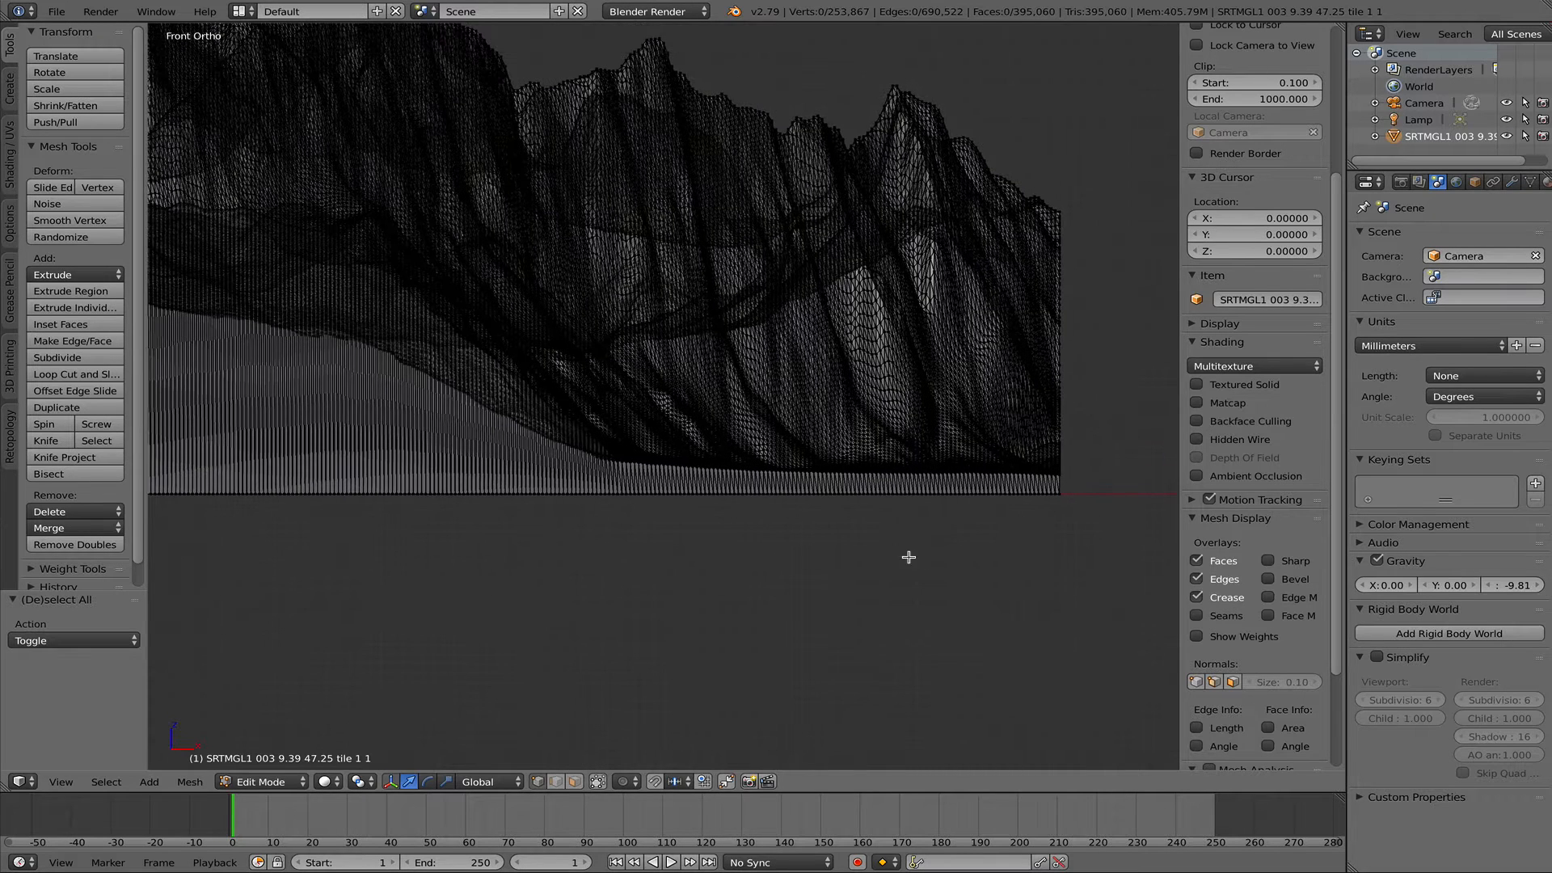
pyautogui.click(598, 781)
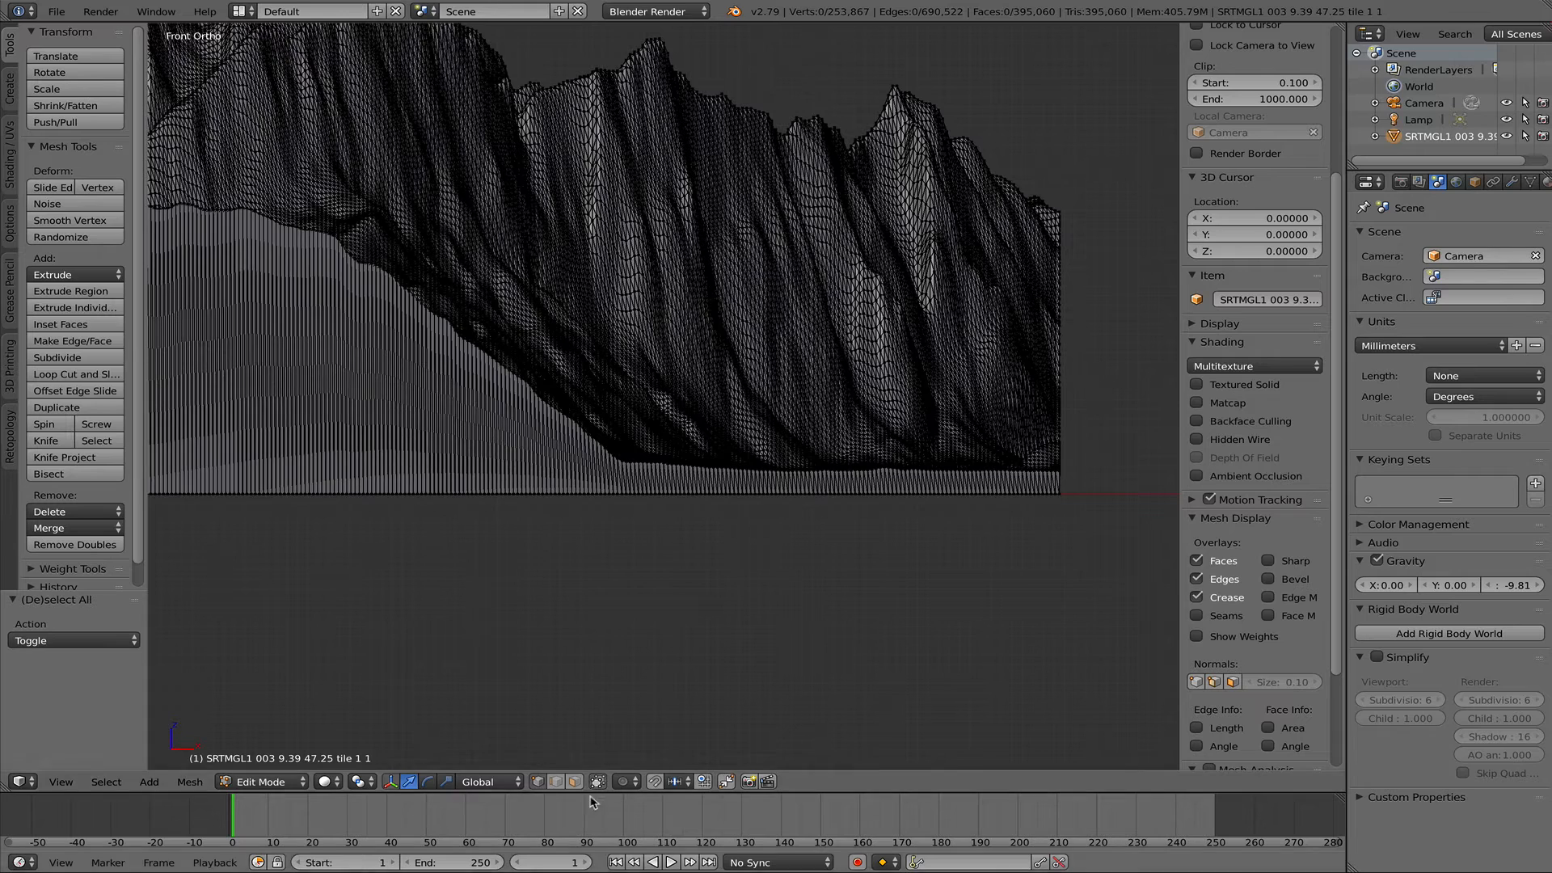
pyautogui.click(597, 781)
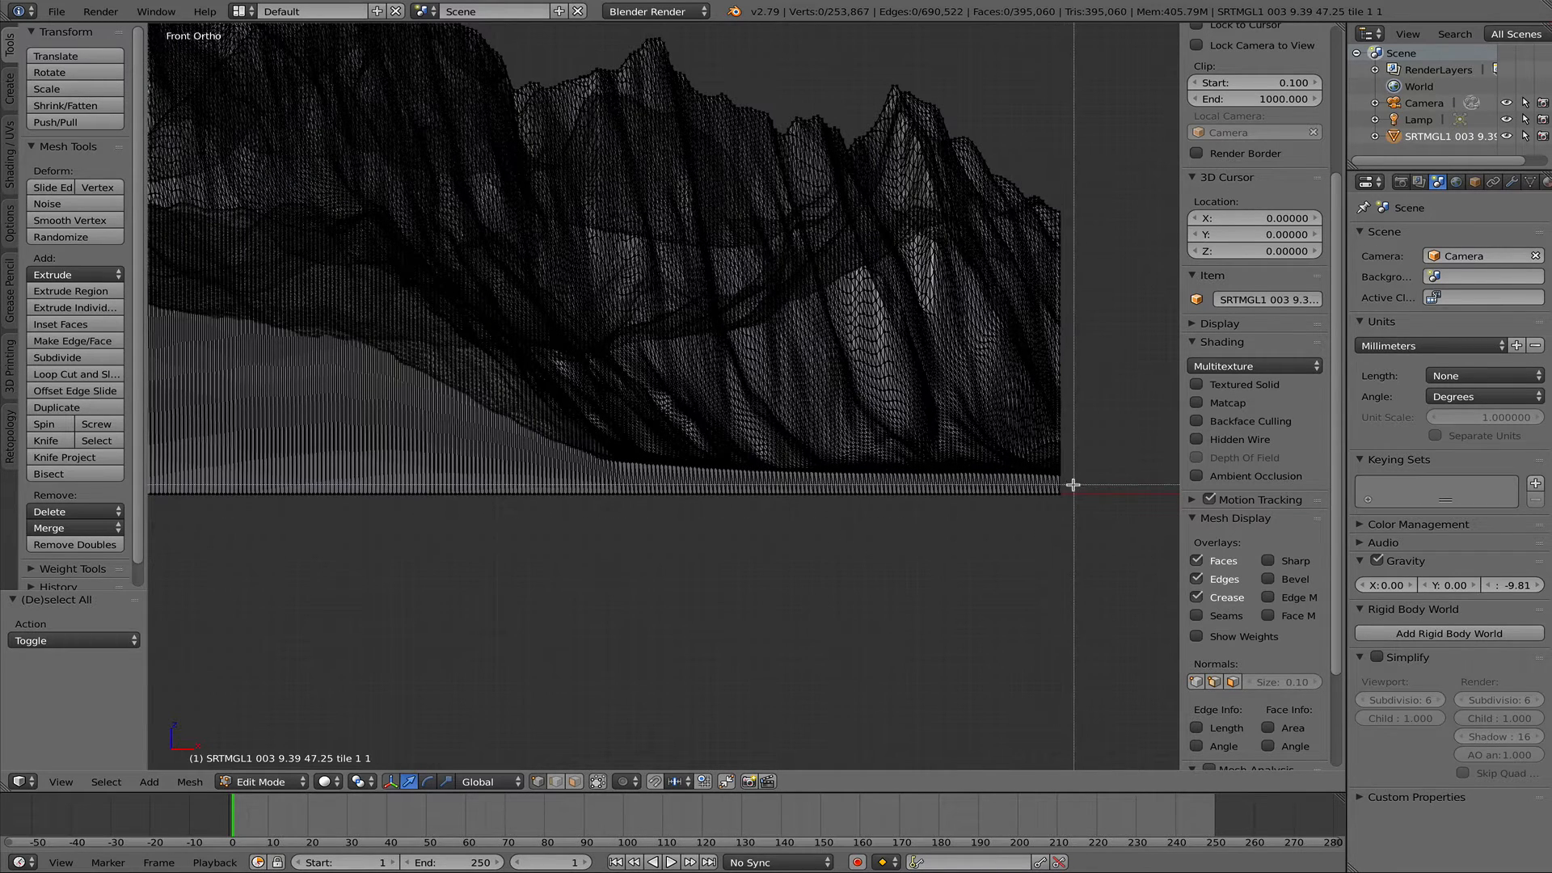
# - Box-select the vertices along the terrain's flat base across its full width in the front view and delete those vertices
pyautogui.moveTo(1071, 483); pyautogui.dragTo(231, 546)
pyautogui.scroll(6, 409, 648)
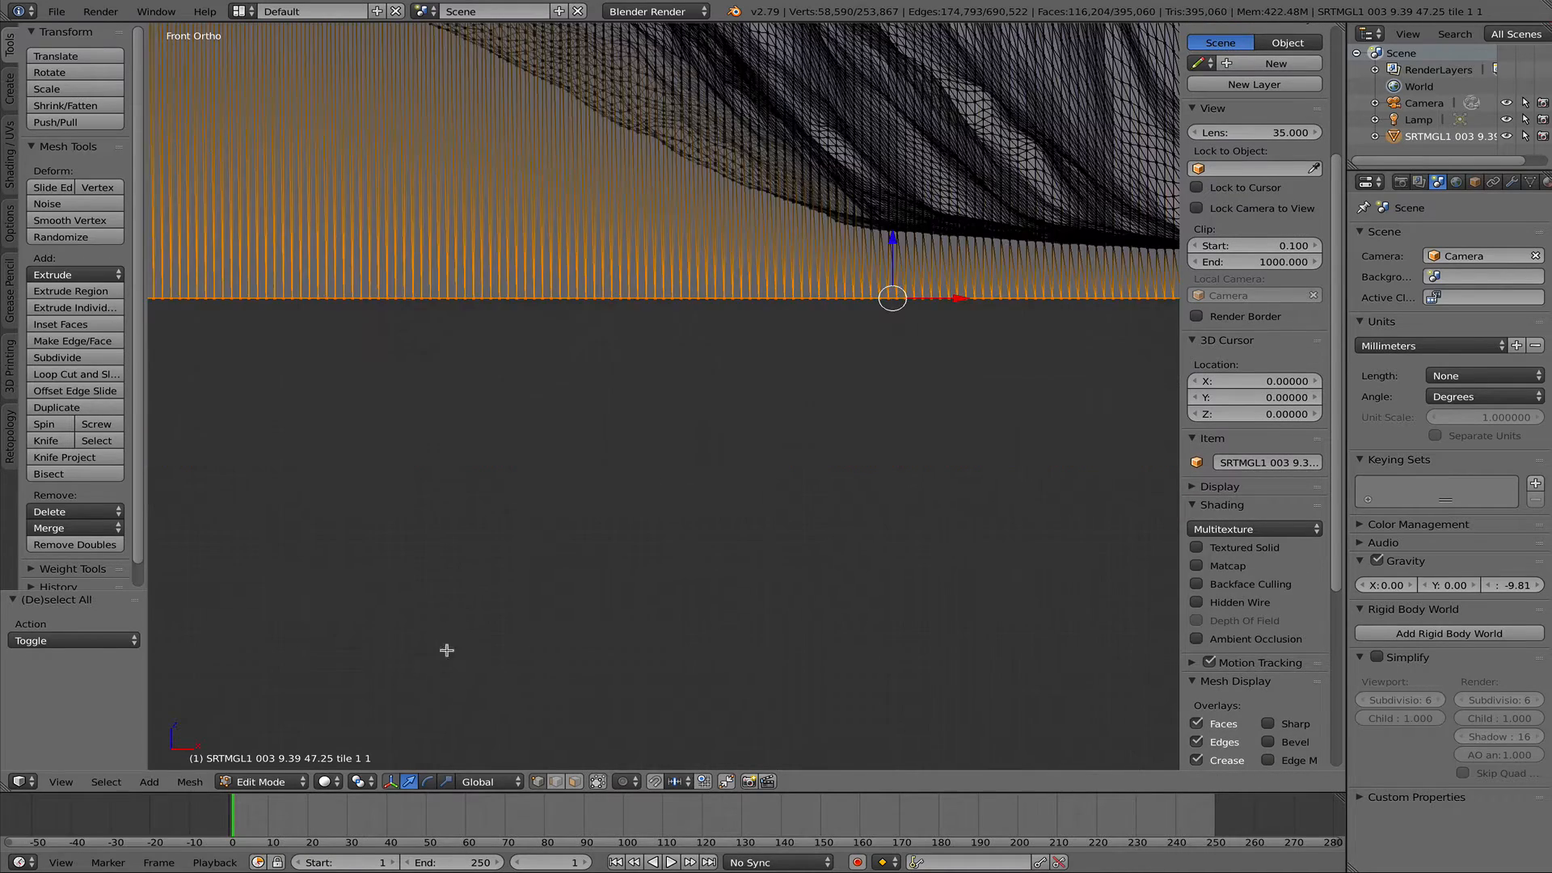
pyautogui.scroll(-5, 543, 613)
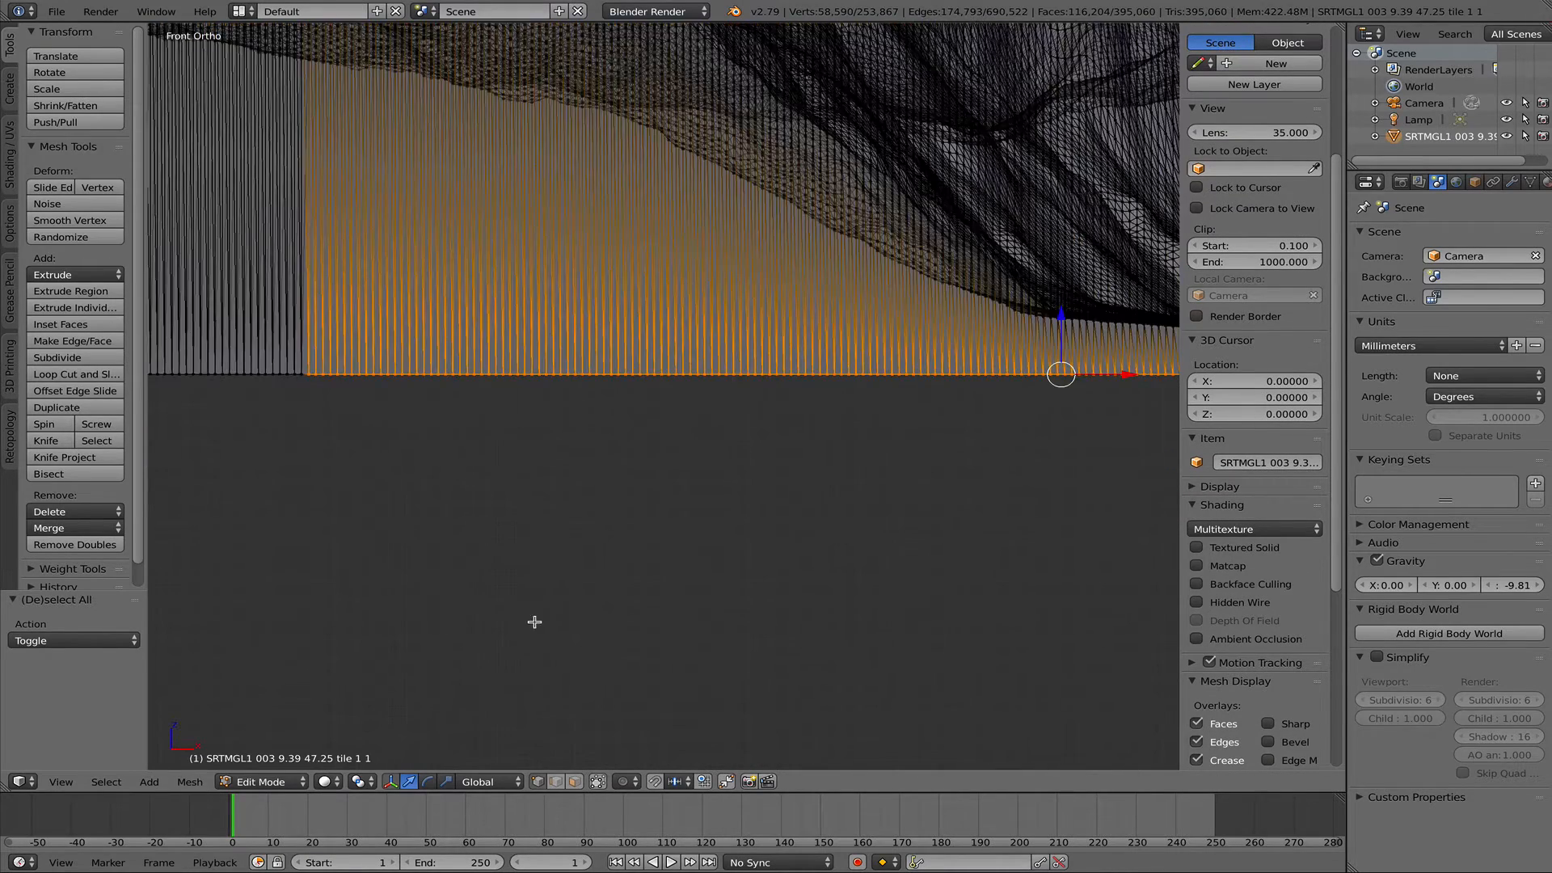
pyautogui.keyDown('shift'); pyautogui.moveTo(332, 502); pyautogui.dragTo(568, 515, button='middle'); pyautogui.keyUp('shift')
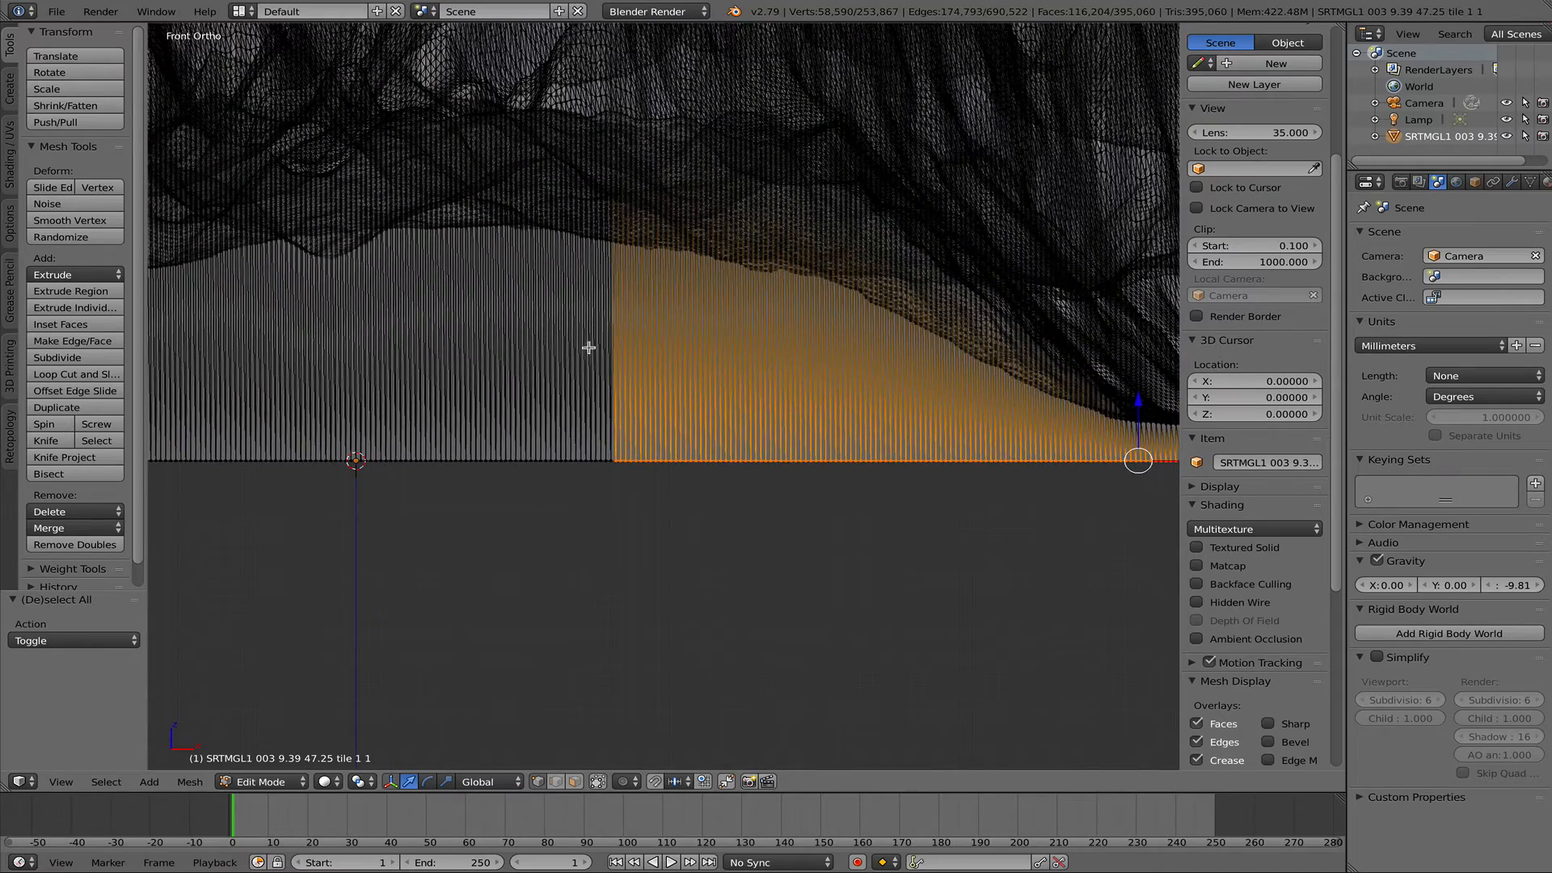
pyautogui.scroll(4, 589, 348)
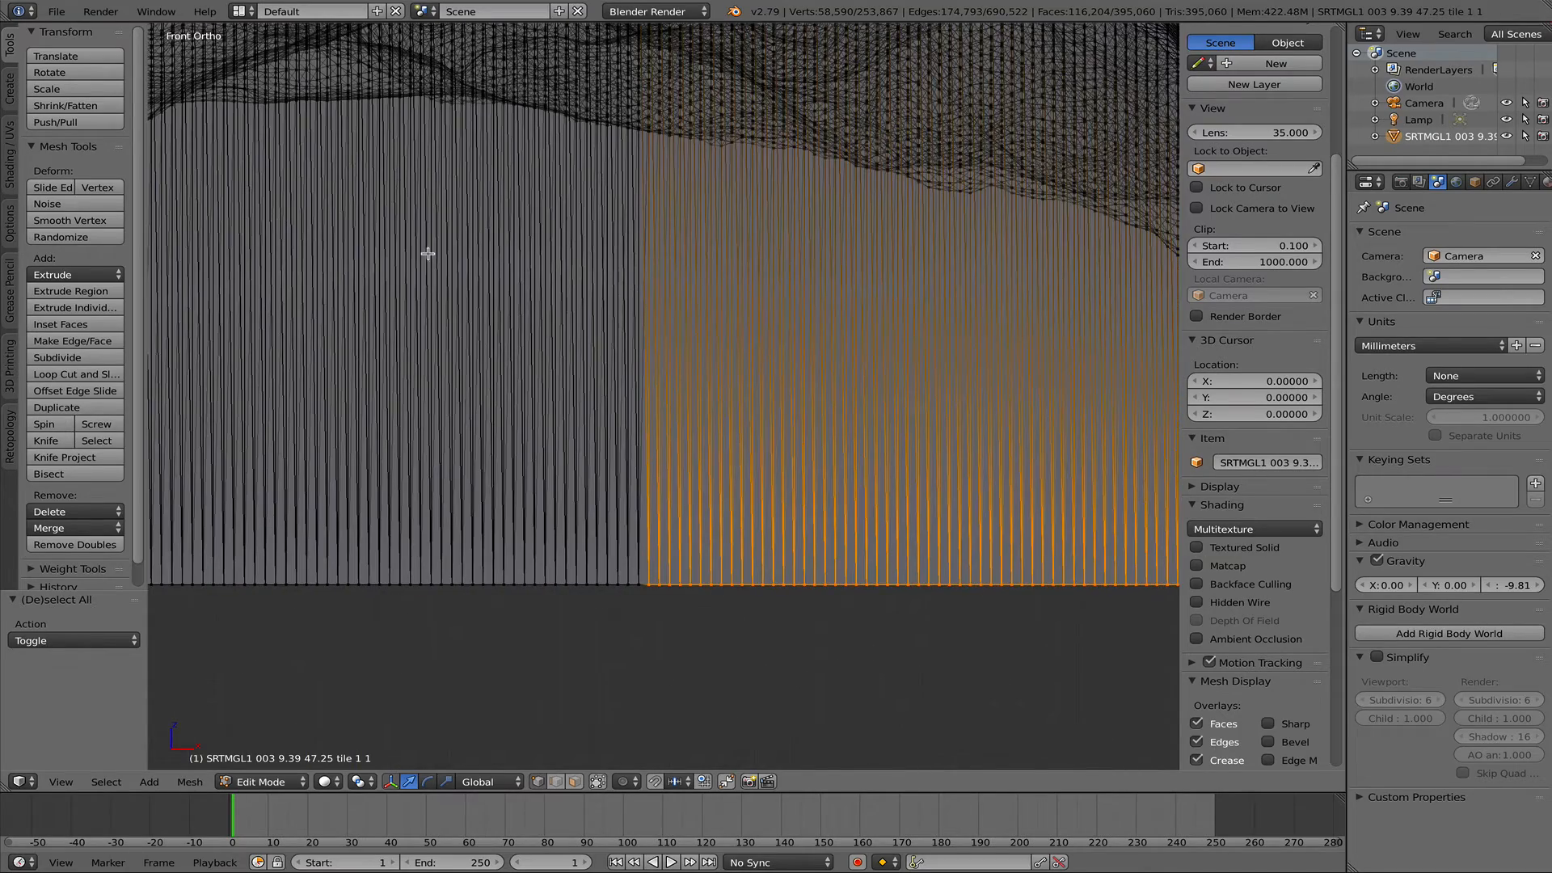
pyautogui.scroll(-1, 361, 494)
pyautogui.scroll(2, 496, 631)
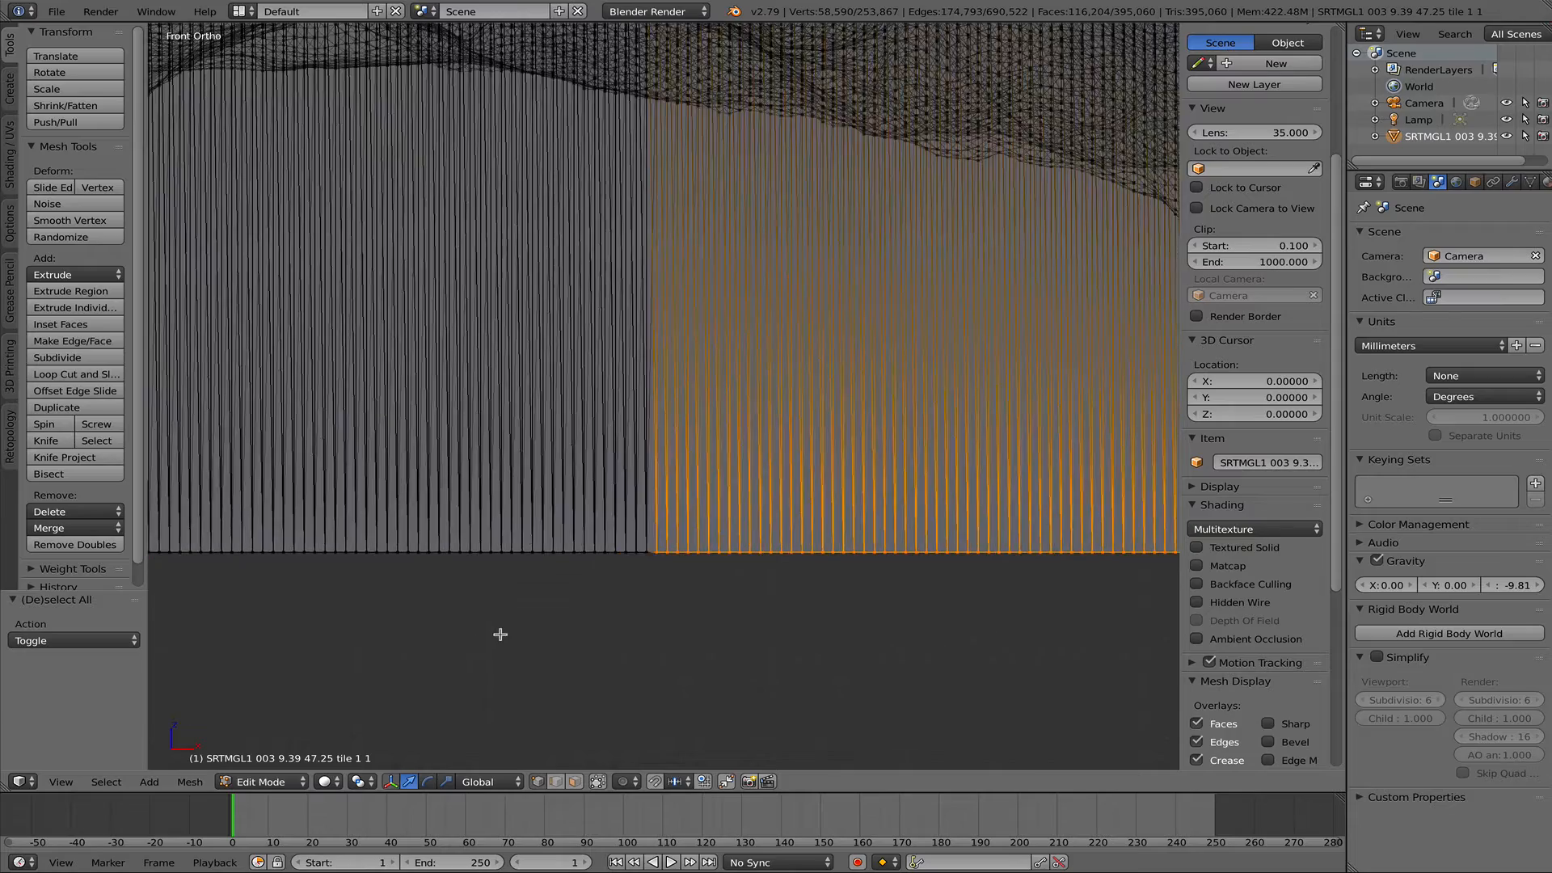
pyautogui.scroll(-3, 499, 646)
pyautogui.scroll(-3, 452, 647)
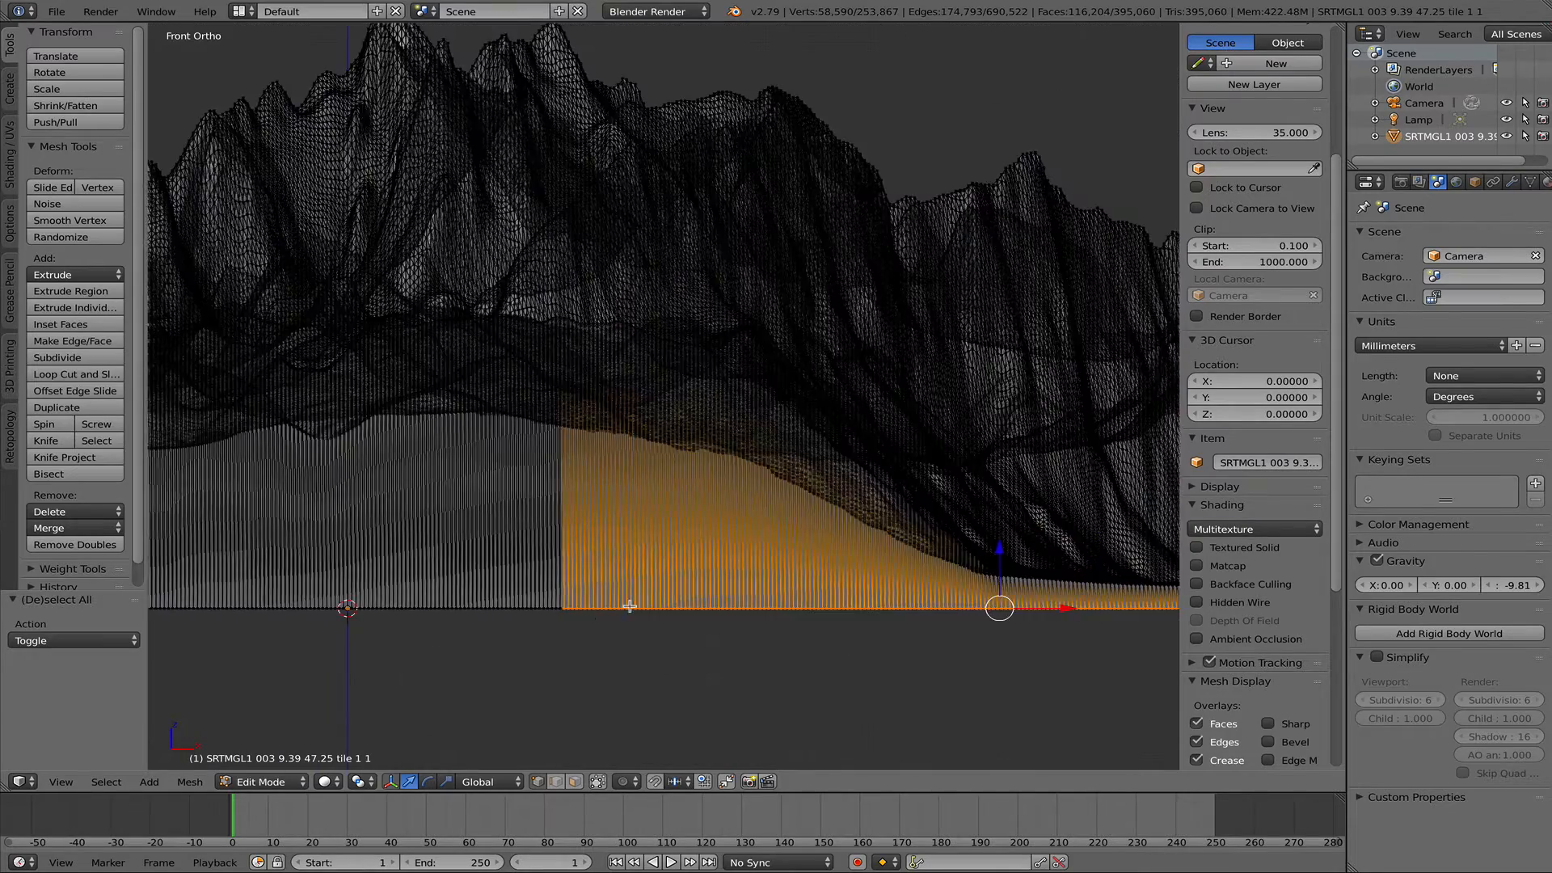
pyautogui.scroll(2, 796, 595)
pyautogui.keyDown('ctrl'); pyautogui.scroll(-1, 792, 672); pyautogui.keyUp('ctrl')
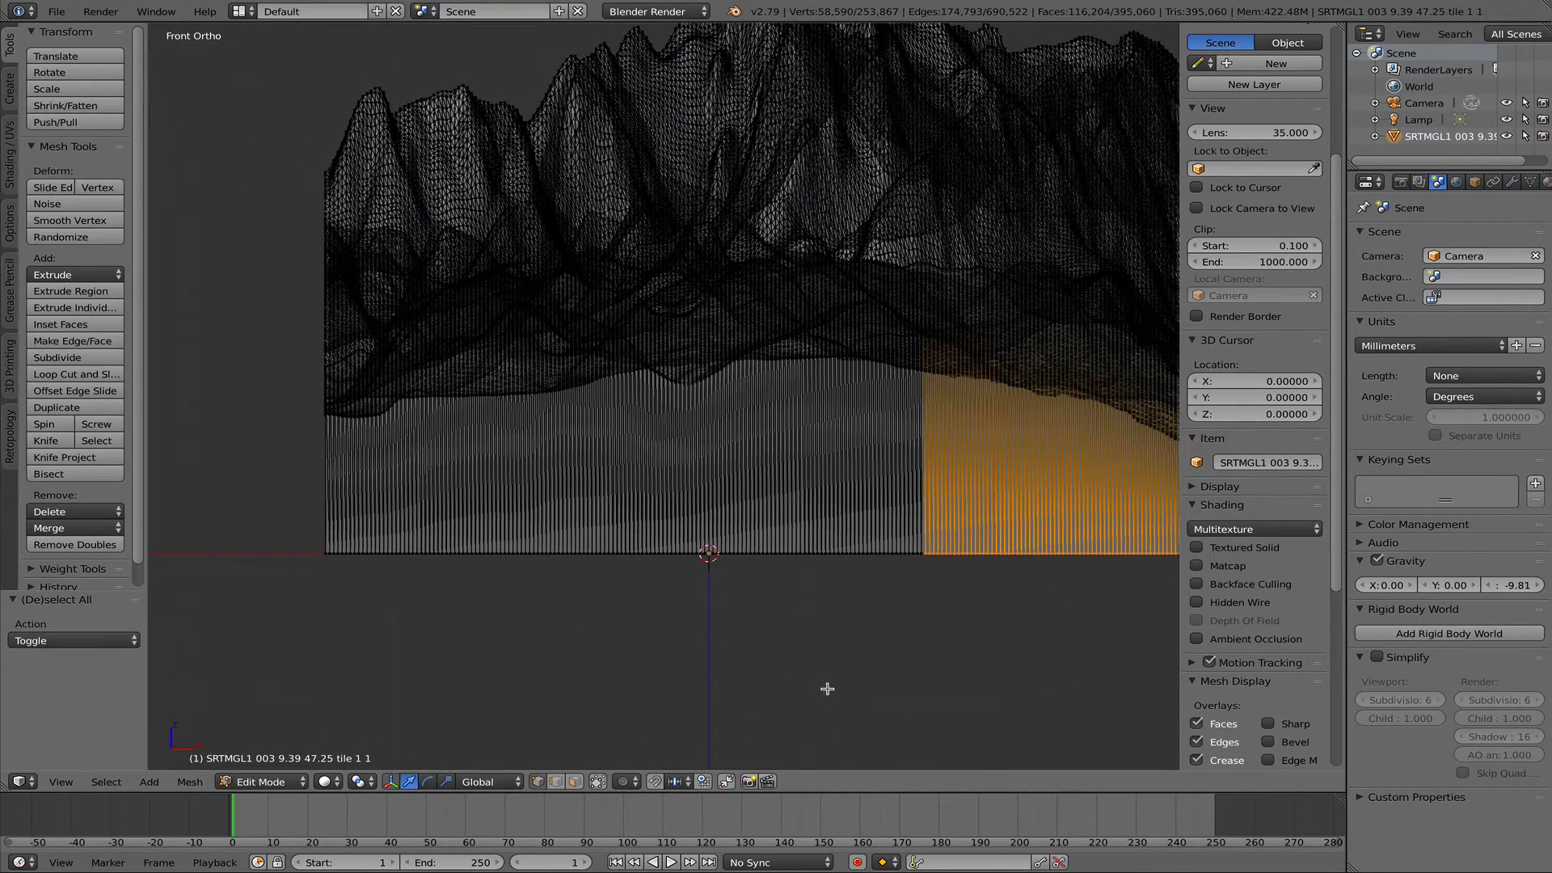
pyautogui.press('b')
pyautogui.moveTo(962, 535); pyautogui.dragTo(297, 596)
pyautogui.press('x')
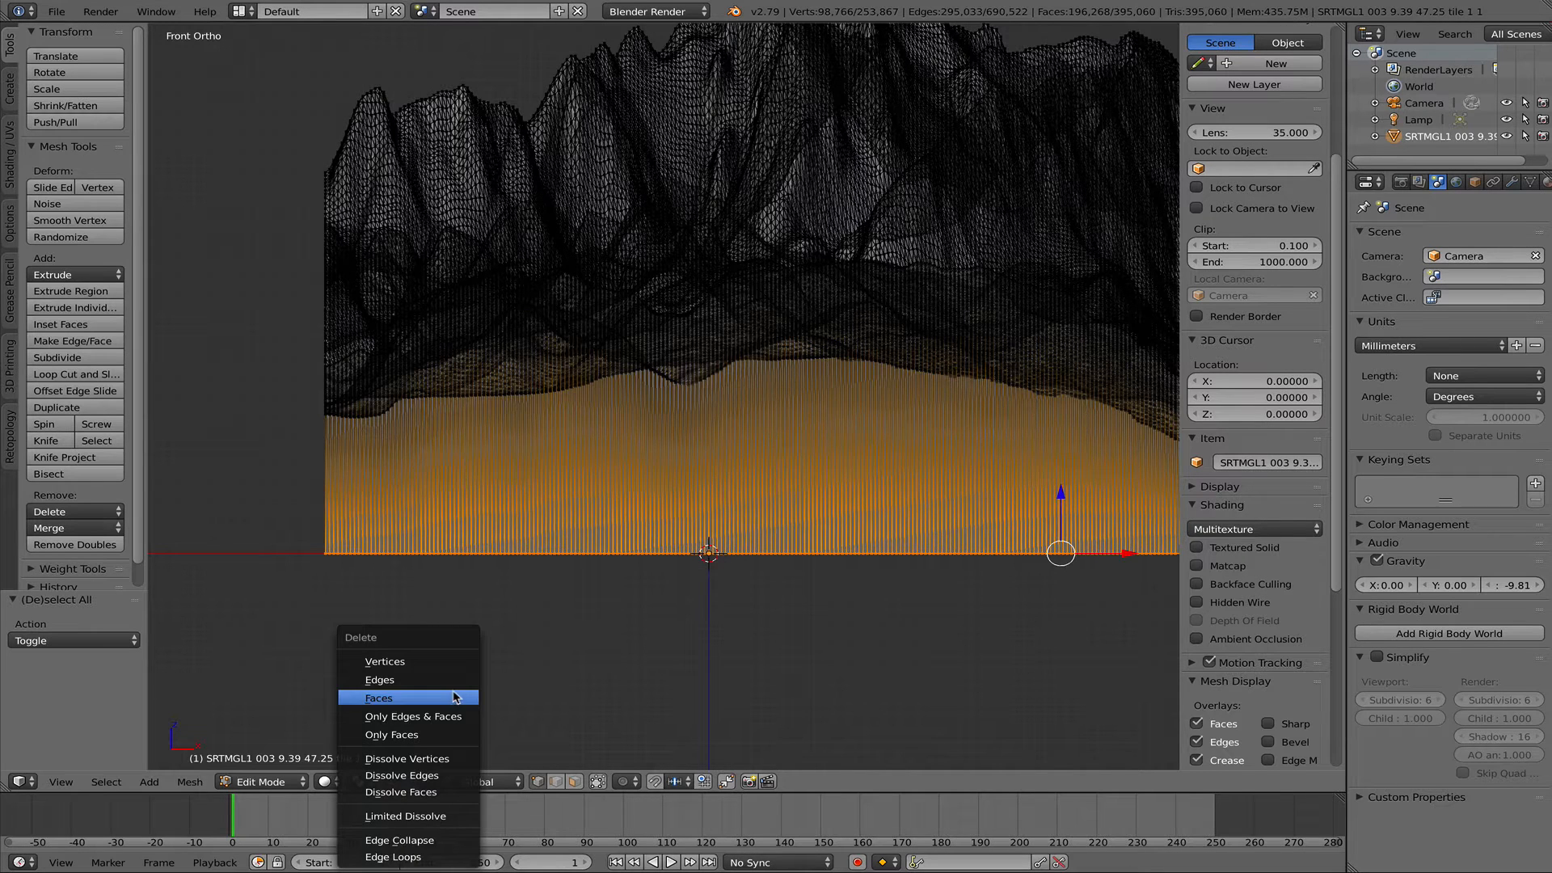
pyautogui.press('Return')
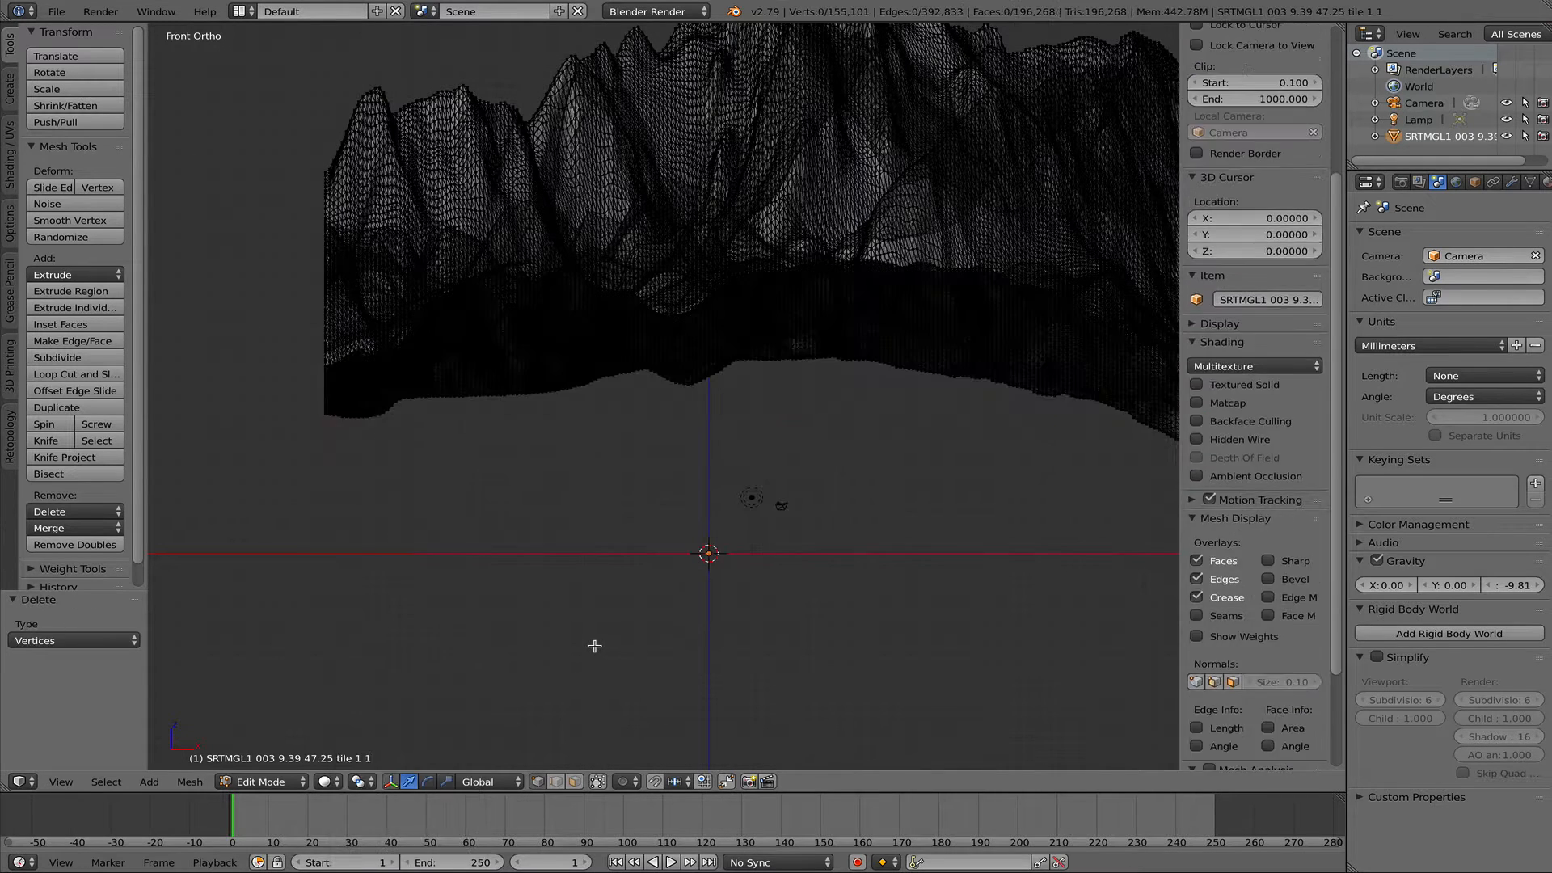
# - Return the terrain to Object Mode and inspect the remaining surface and its open underside from the front and at an angle
pyautogui.scroll(-6, 614, 635)
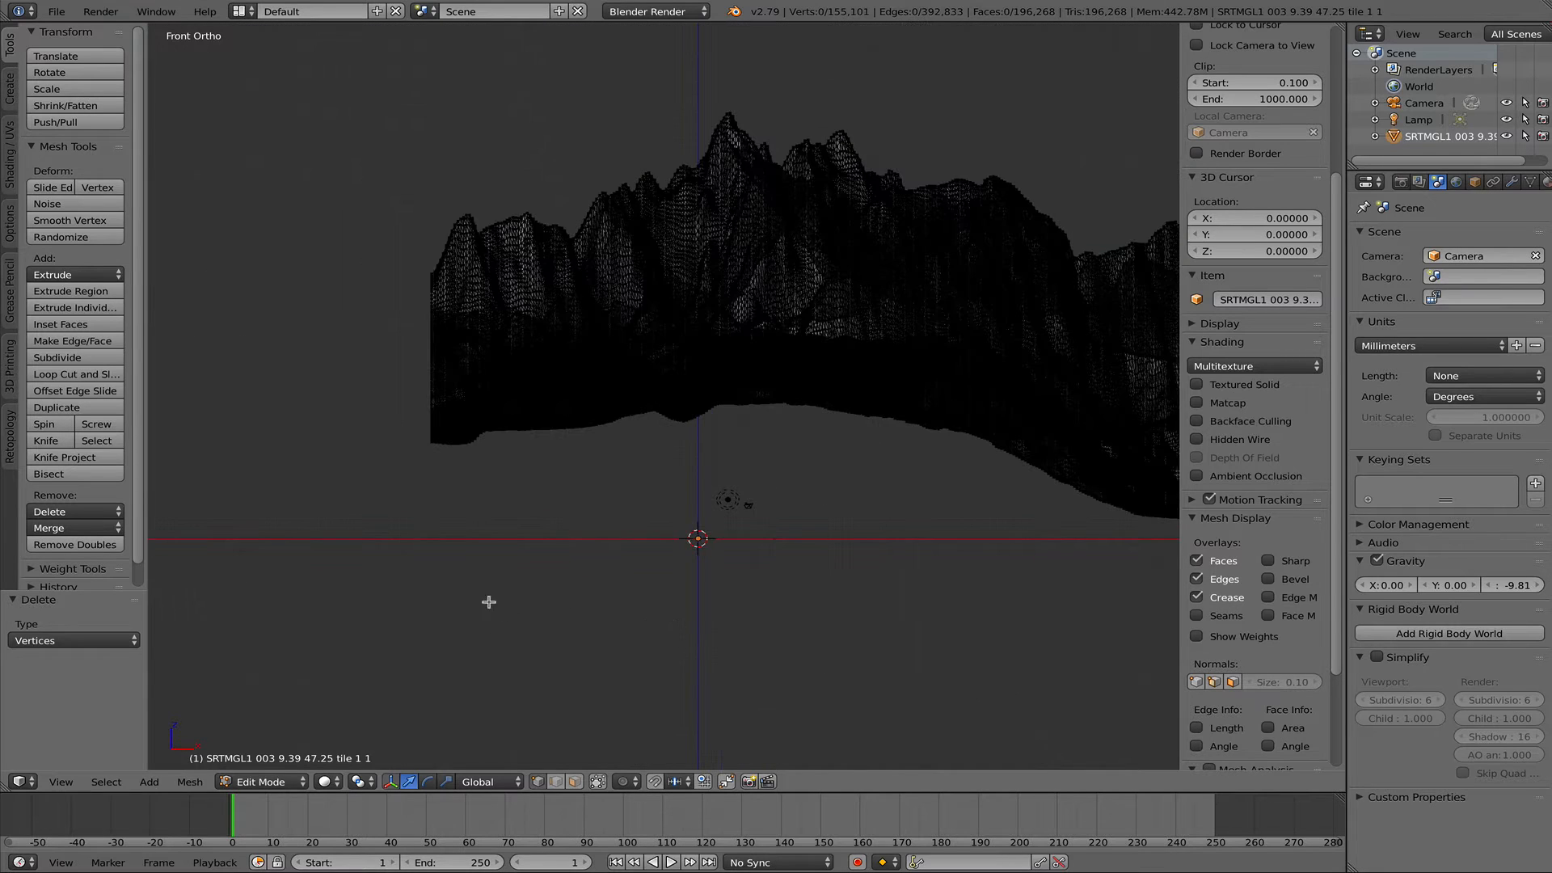
pyautogui.press('Tab')
pyautogui.click(408, 612)
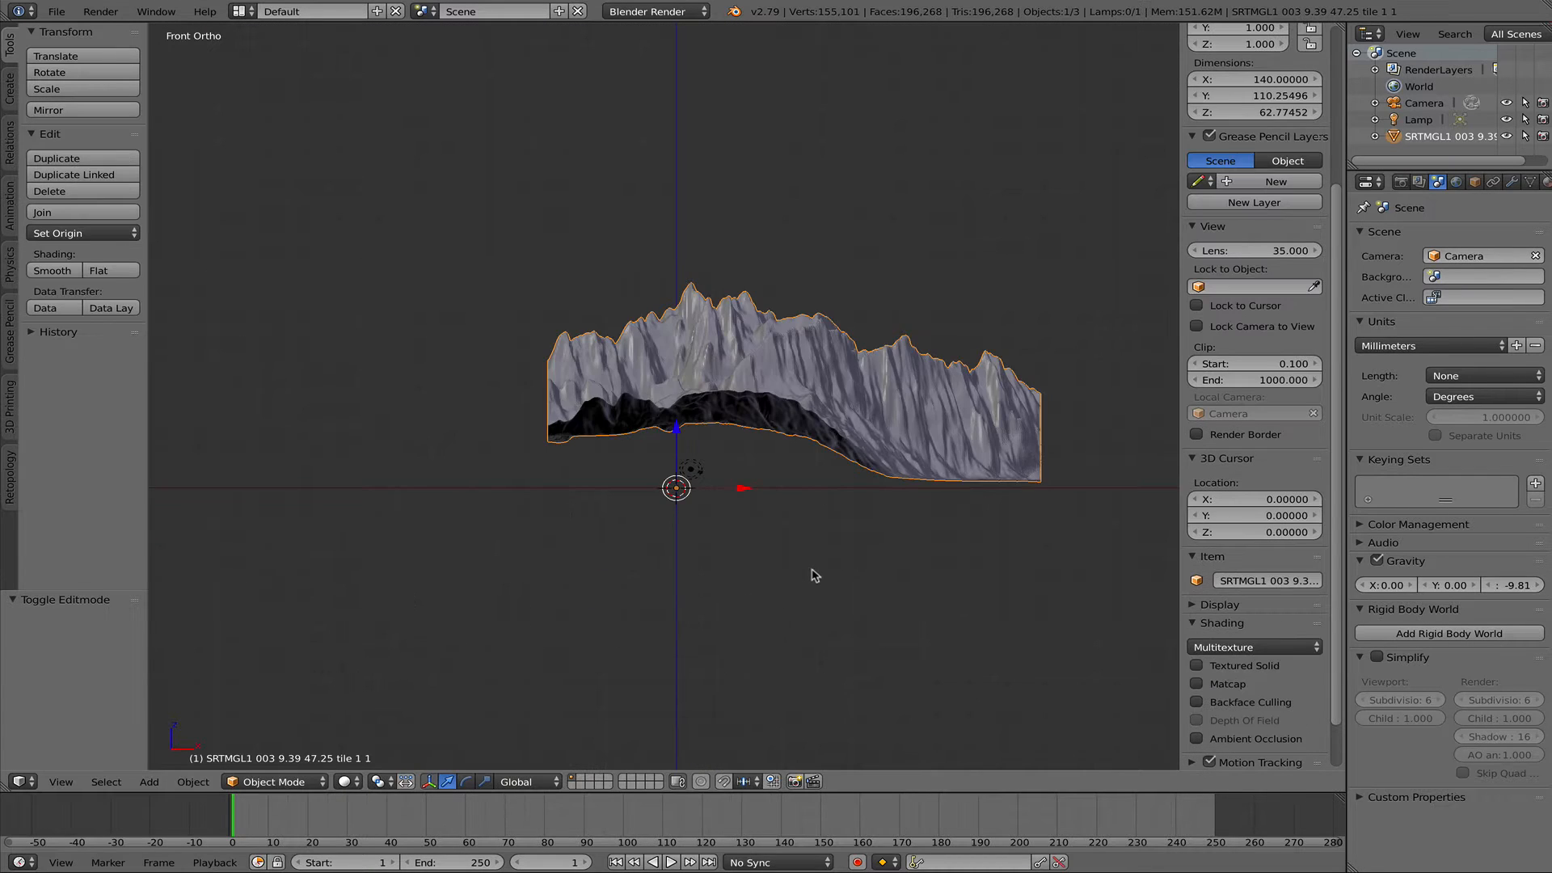
pyautogui.moveTo(744, 569); pyautogui.dragTo(674, 565, button='middle')
pyautogui.moveTo(589, 540); pyautogui.dragTo(561, 526, button='middle')
pyautogui.scroll(-3, 715, 521)
pyautogui.scroll(5, 714, 521)
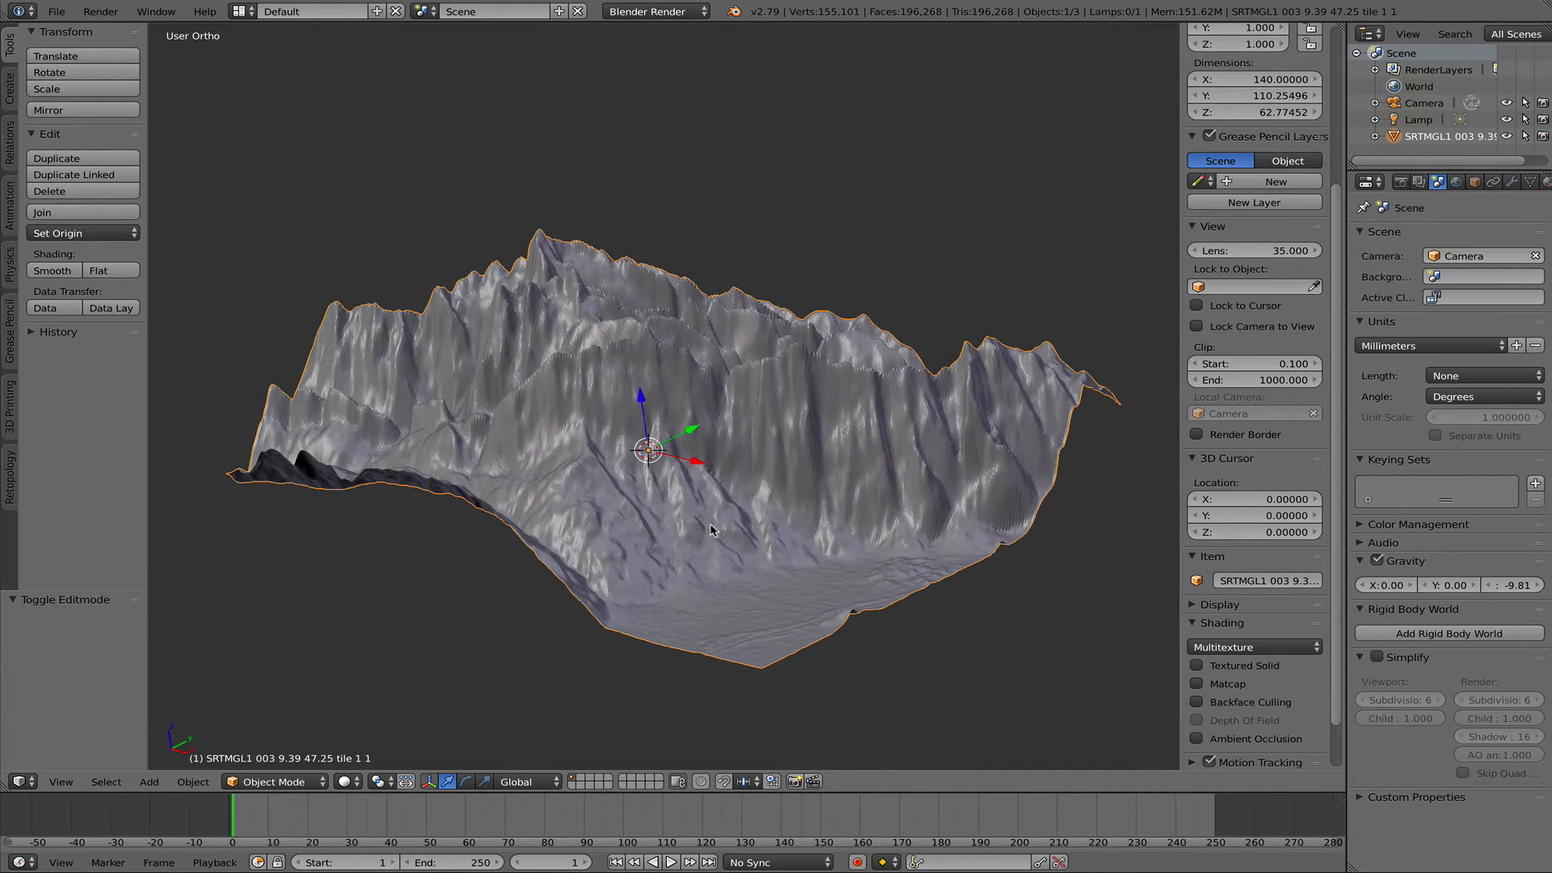
pyautogui.press('Tab')
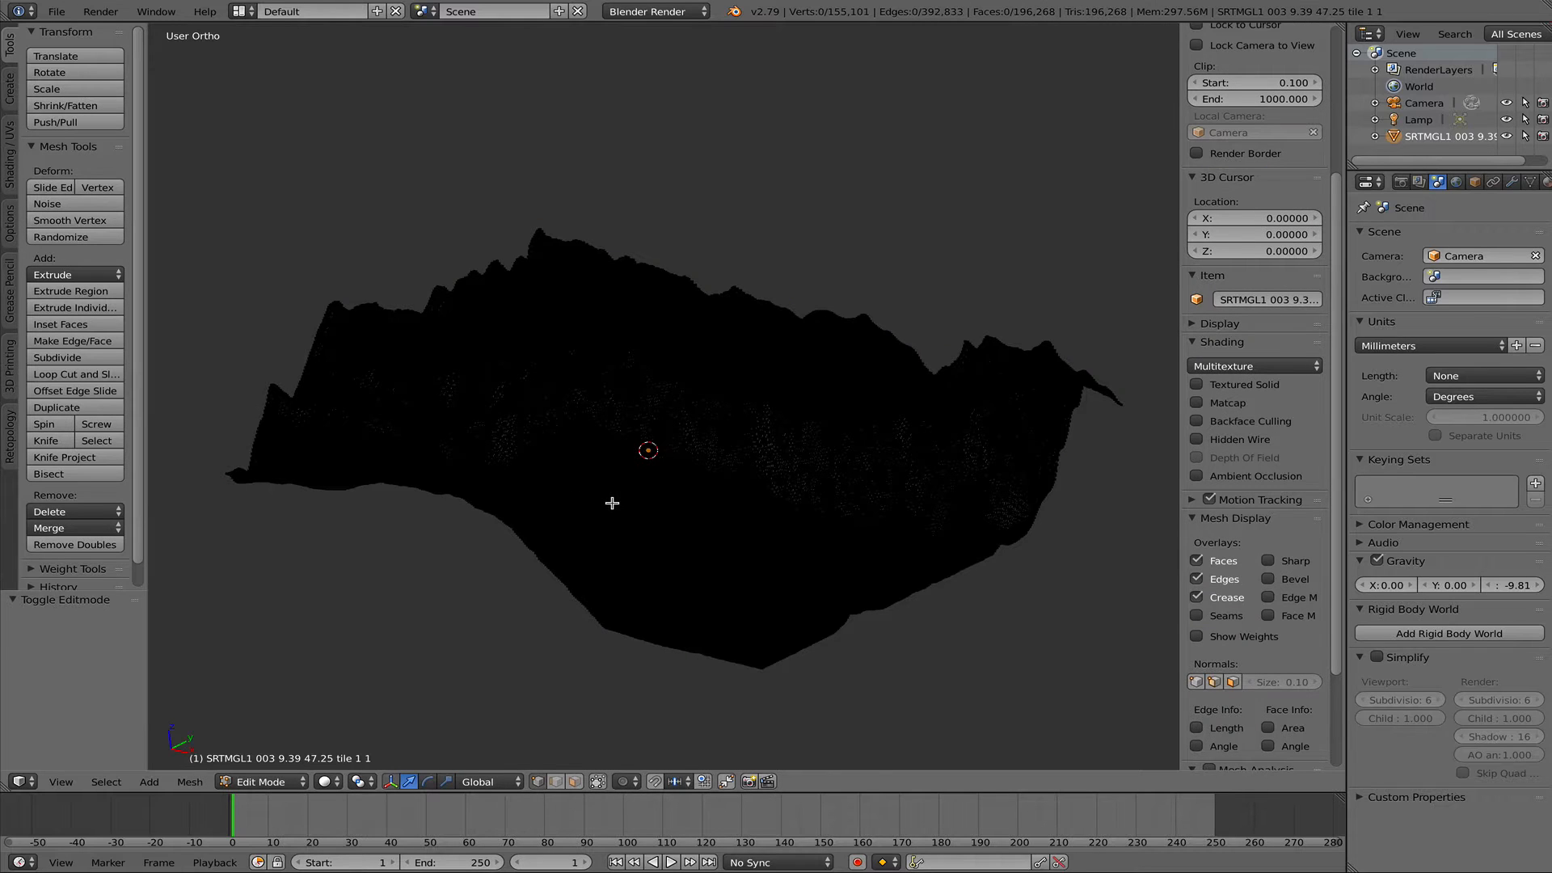
pyautogui.press('a')
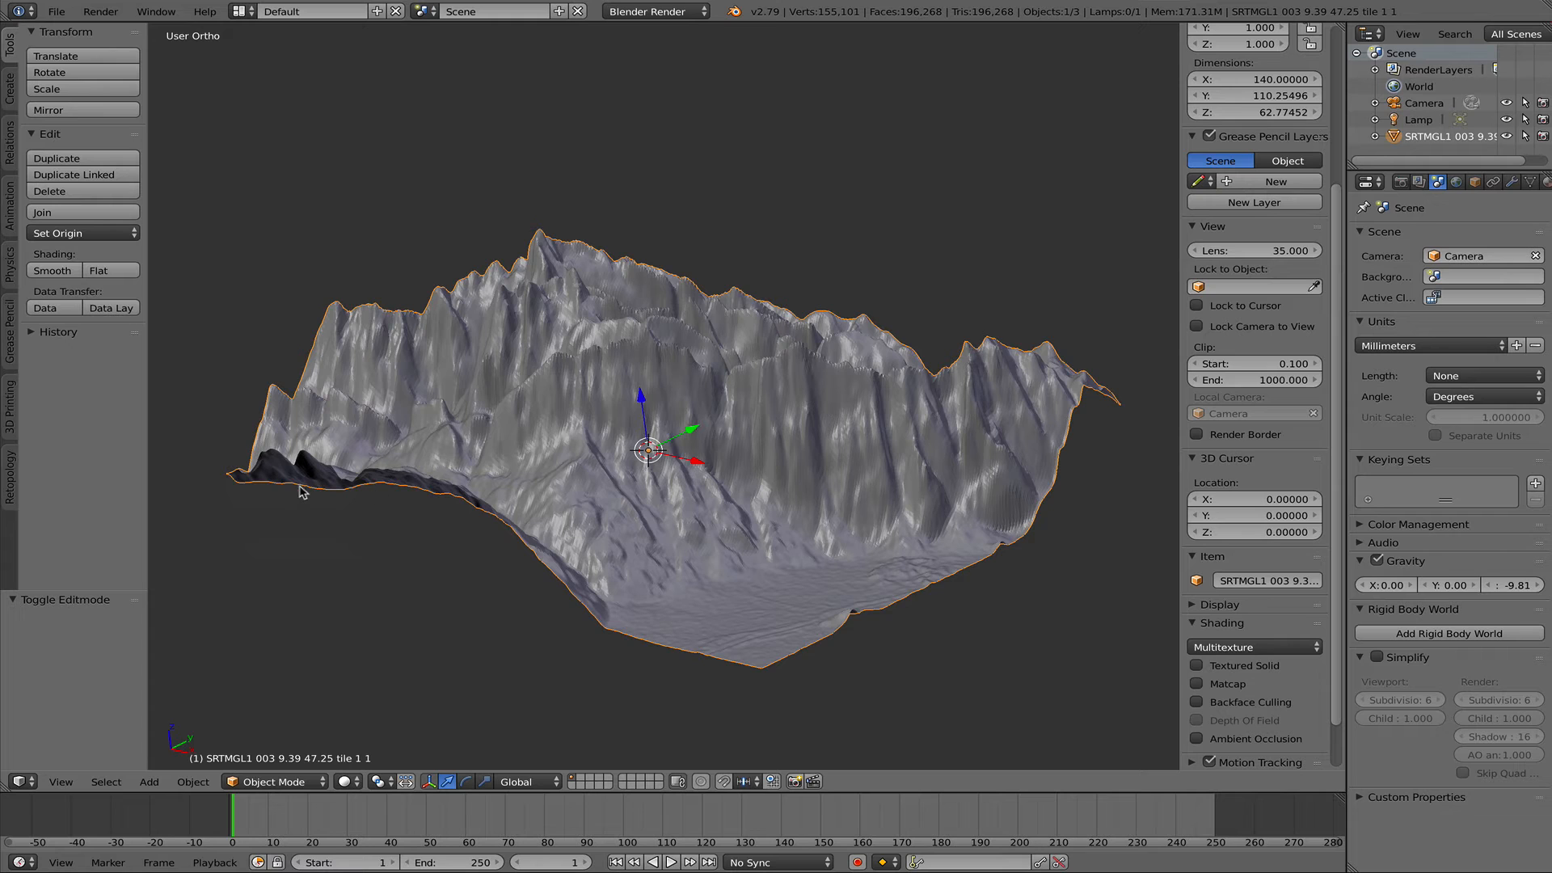
# - Remove doubled vertices from the entire terrain mesh in Edit Mode, and return it to Object Mode
pyautogui.press('Tab')
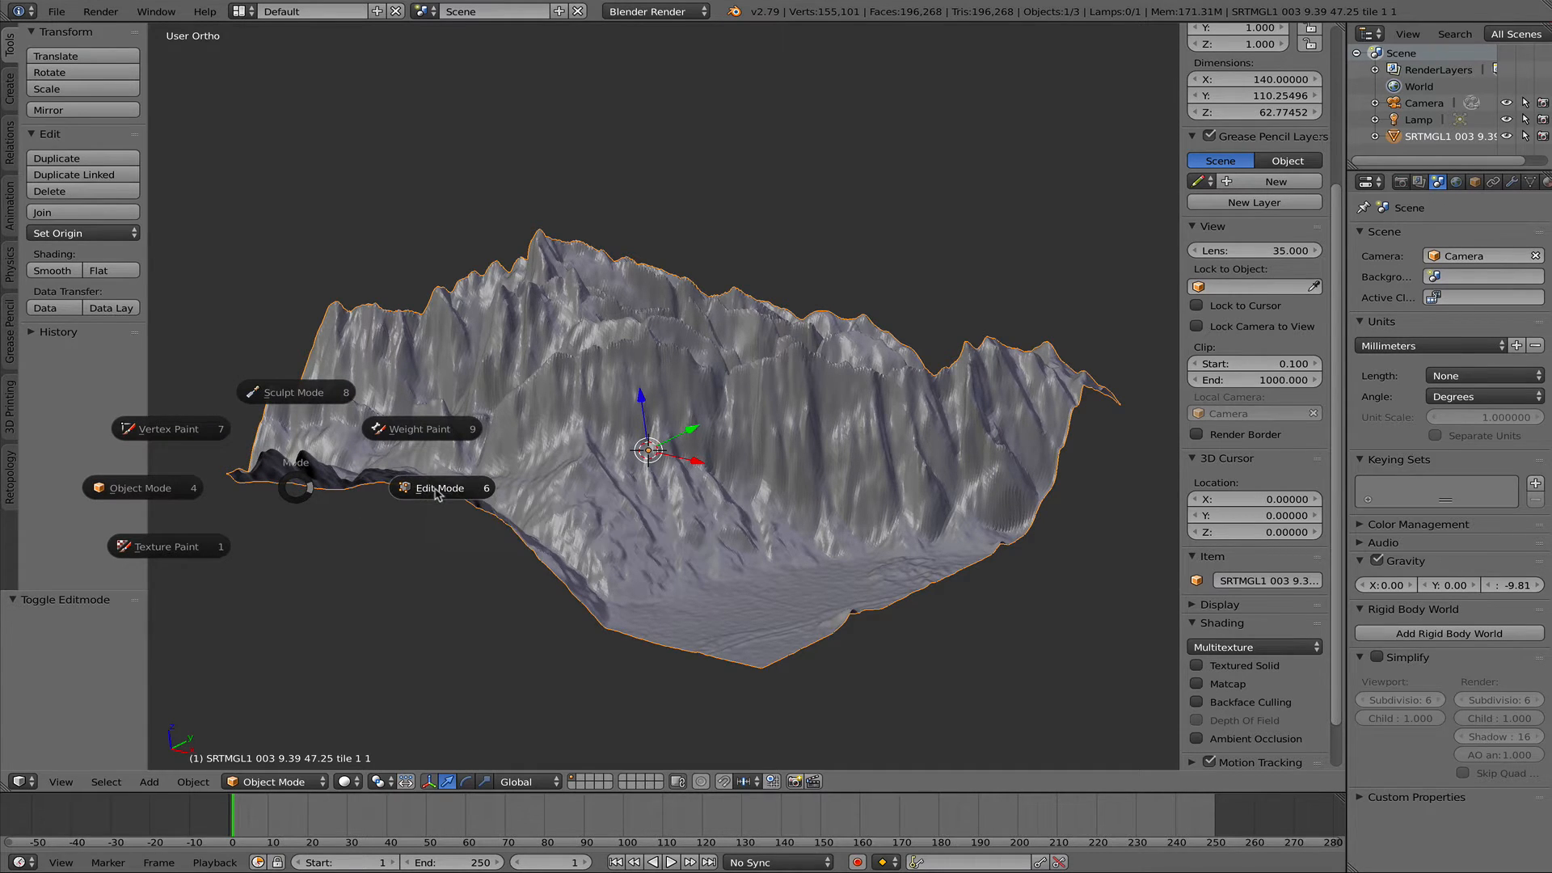
pyautogui.click(542, 525)
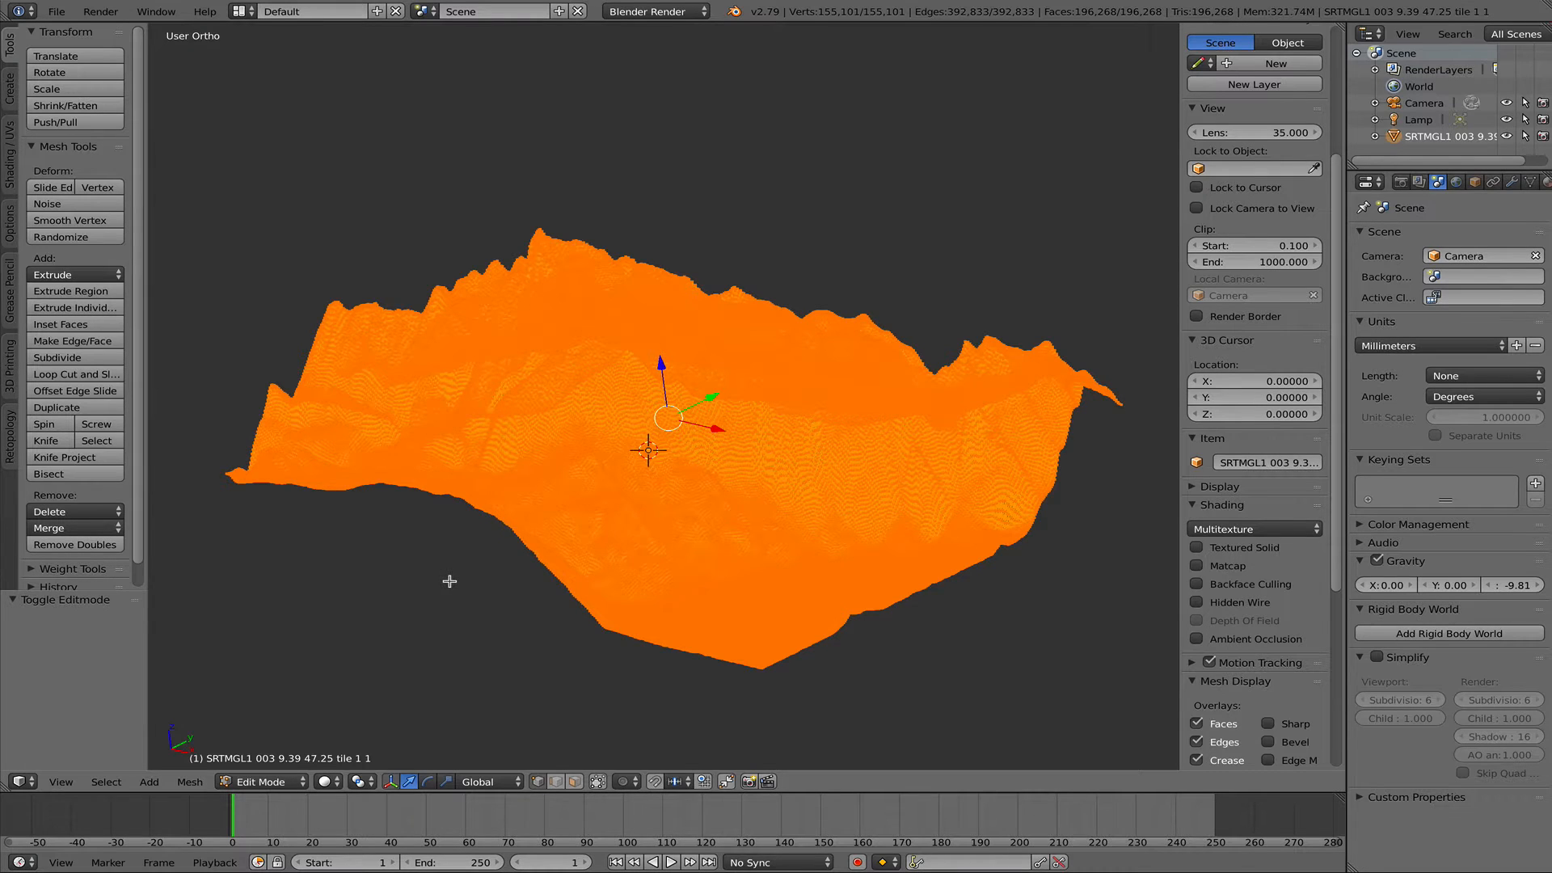
pyautogui.press('a')
pyautogui.press('a')
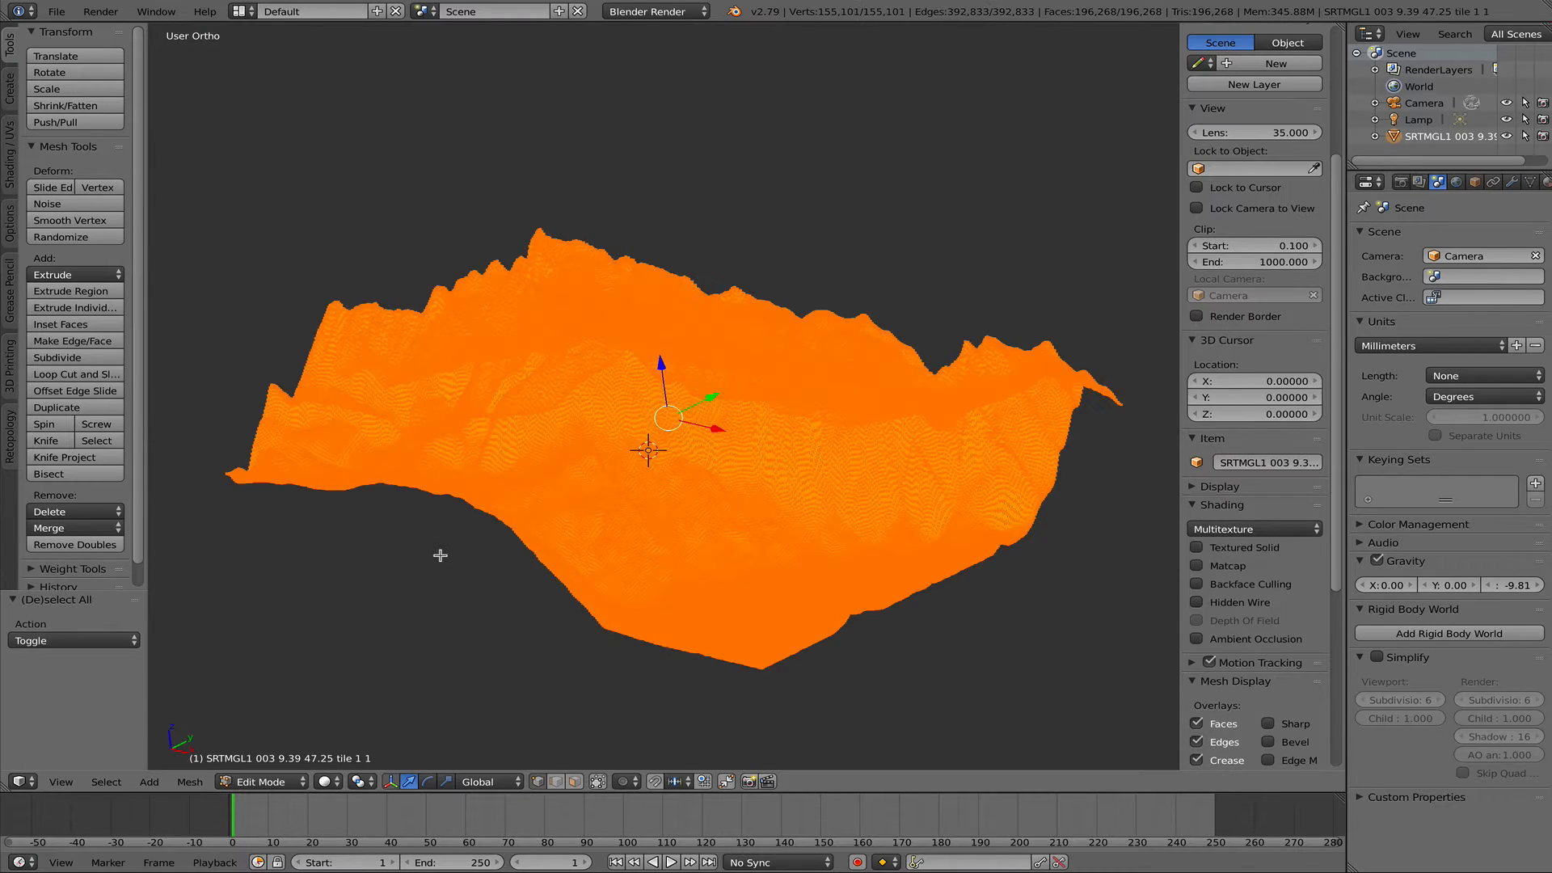
pyautogui.press('a')
pyautogui.press('a')
pyautogui.press('w')
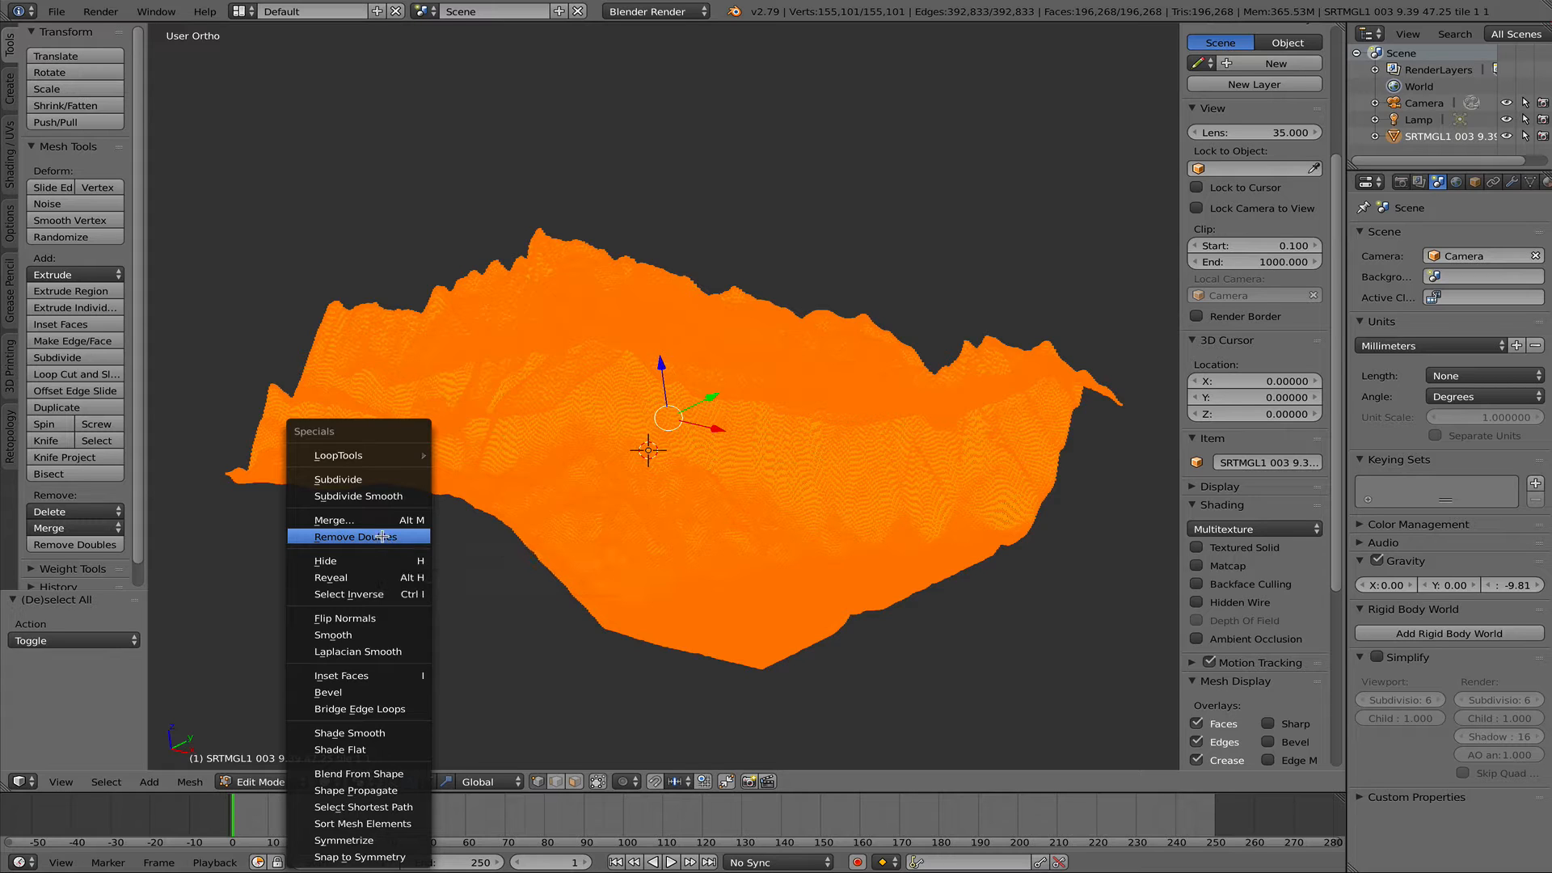
pyautogui.click(383, 537)
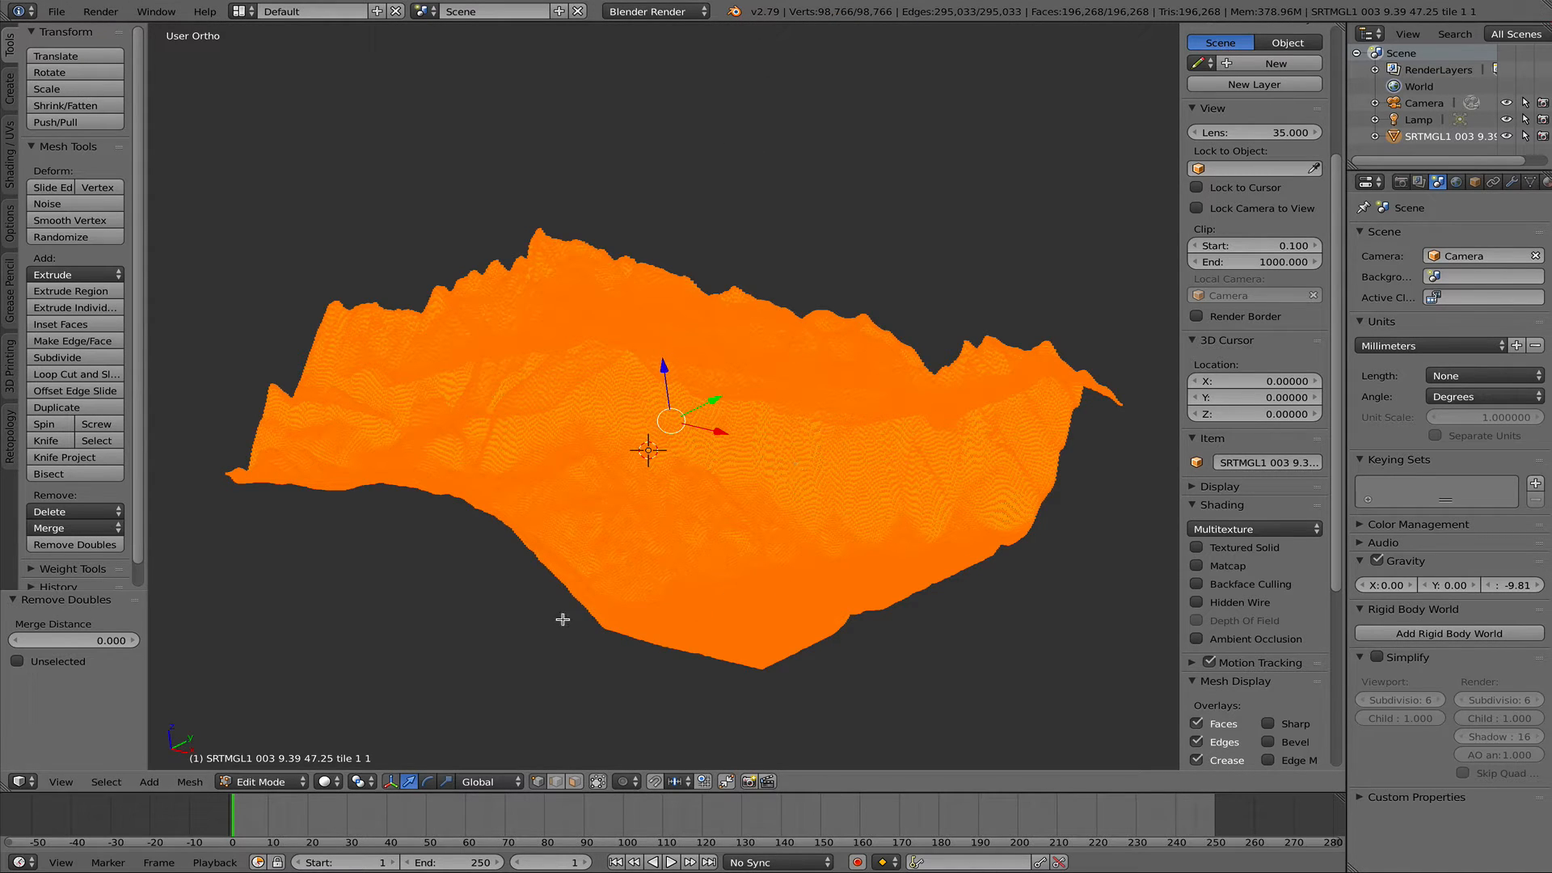
pyautogui.press('Tab')
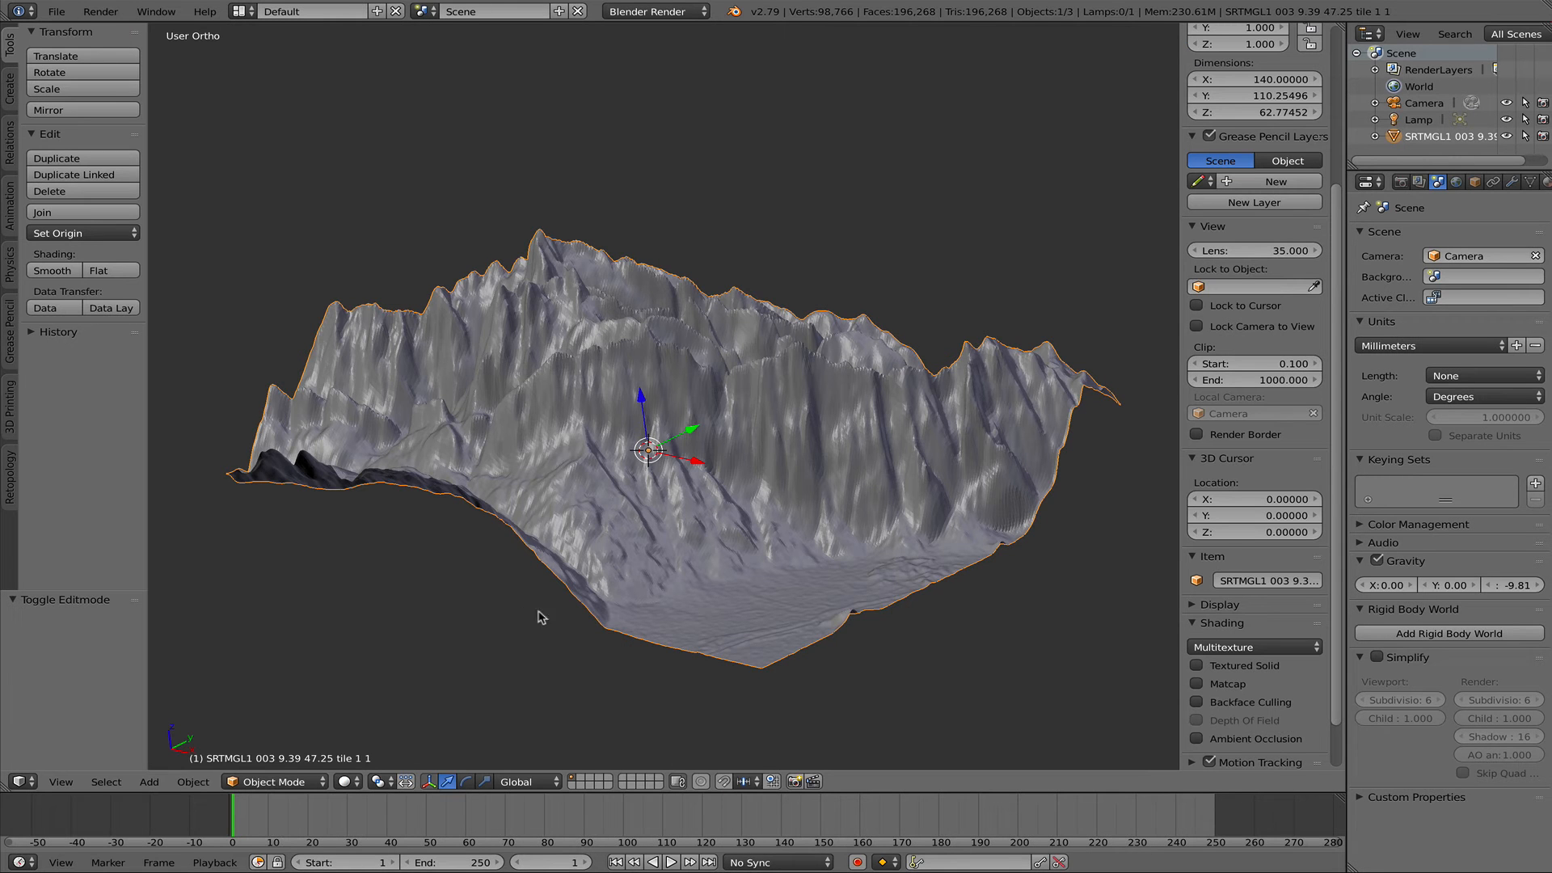
# - Flatten the terrain's relief by scaling the object to about 0.503 along the global Z axis
pyautogui.moveTo(517, 643); pyautogui.dragTo(623, 572, button='middle')
pyautogui.scroll(2, 623, 571)
pyautogui.scroll(-5, 626, 572)
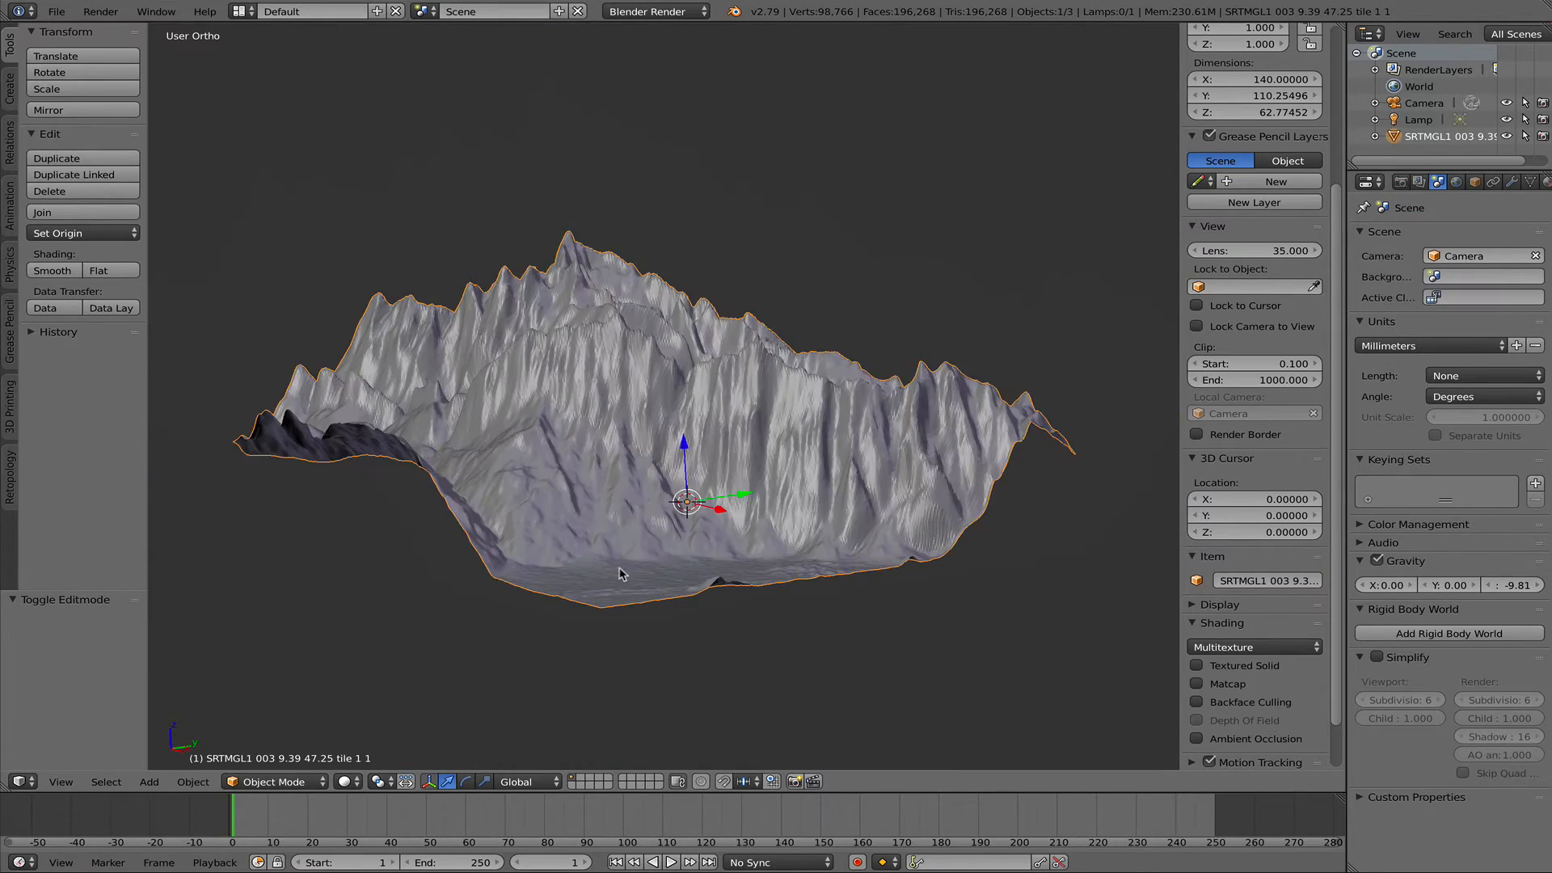
pyautogui.press('s')
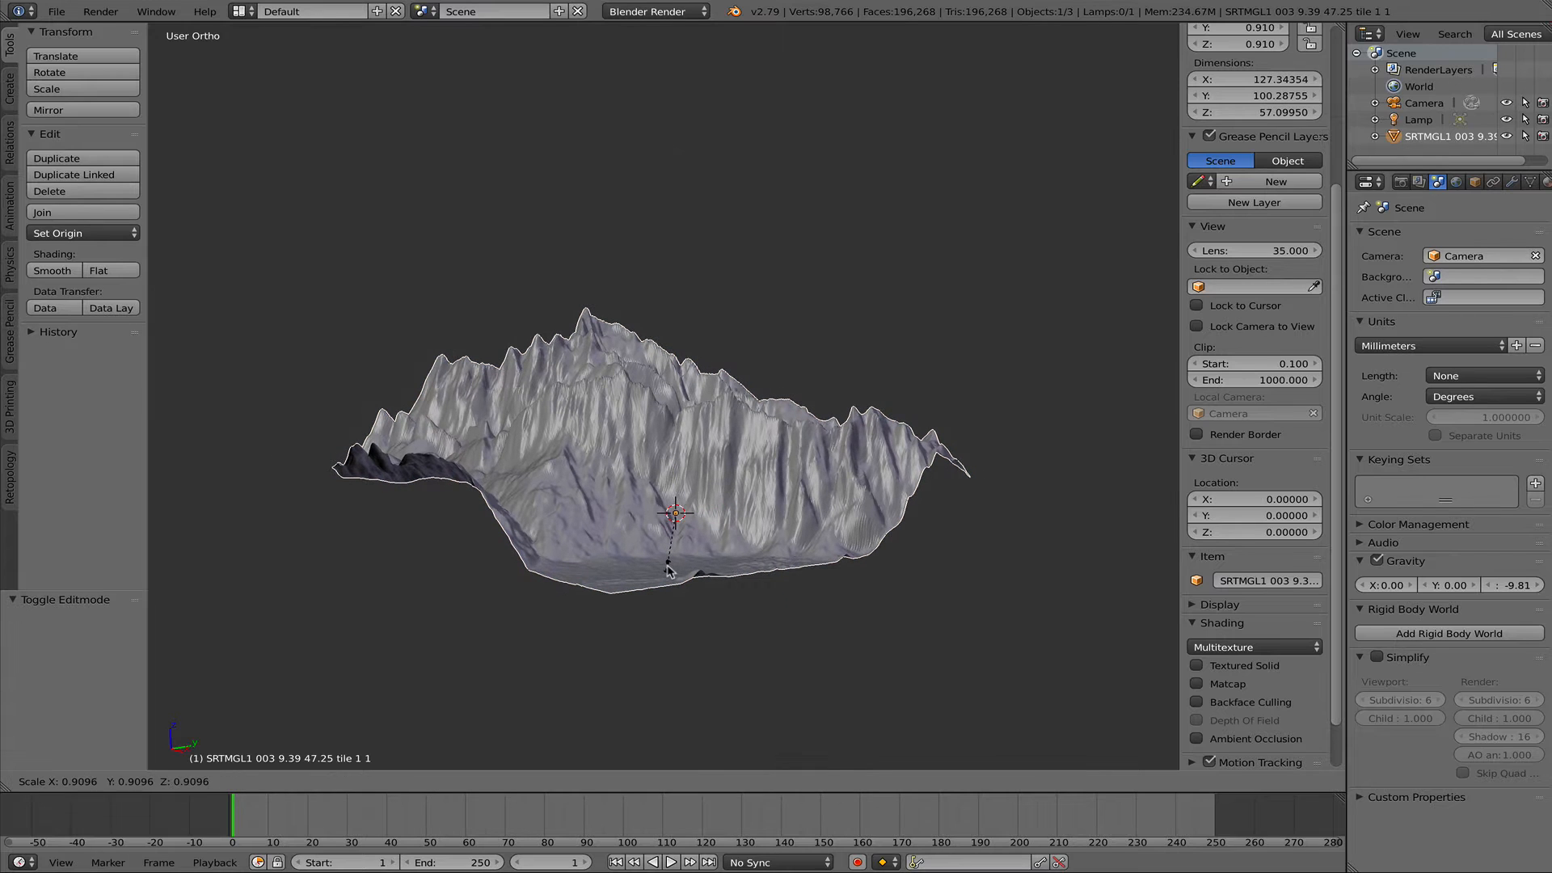
pyautogui.press('z')
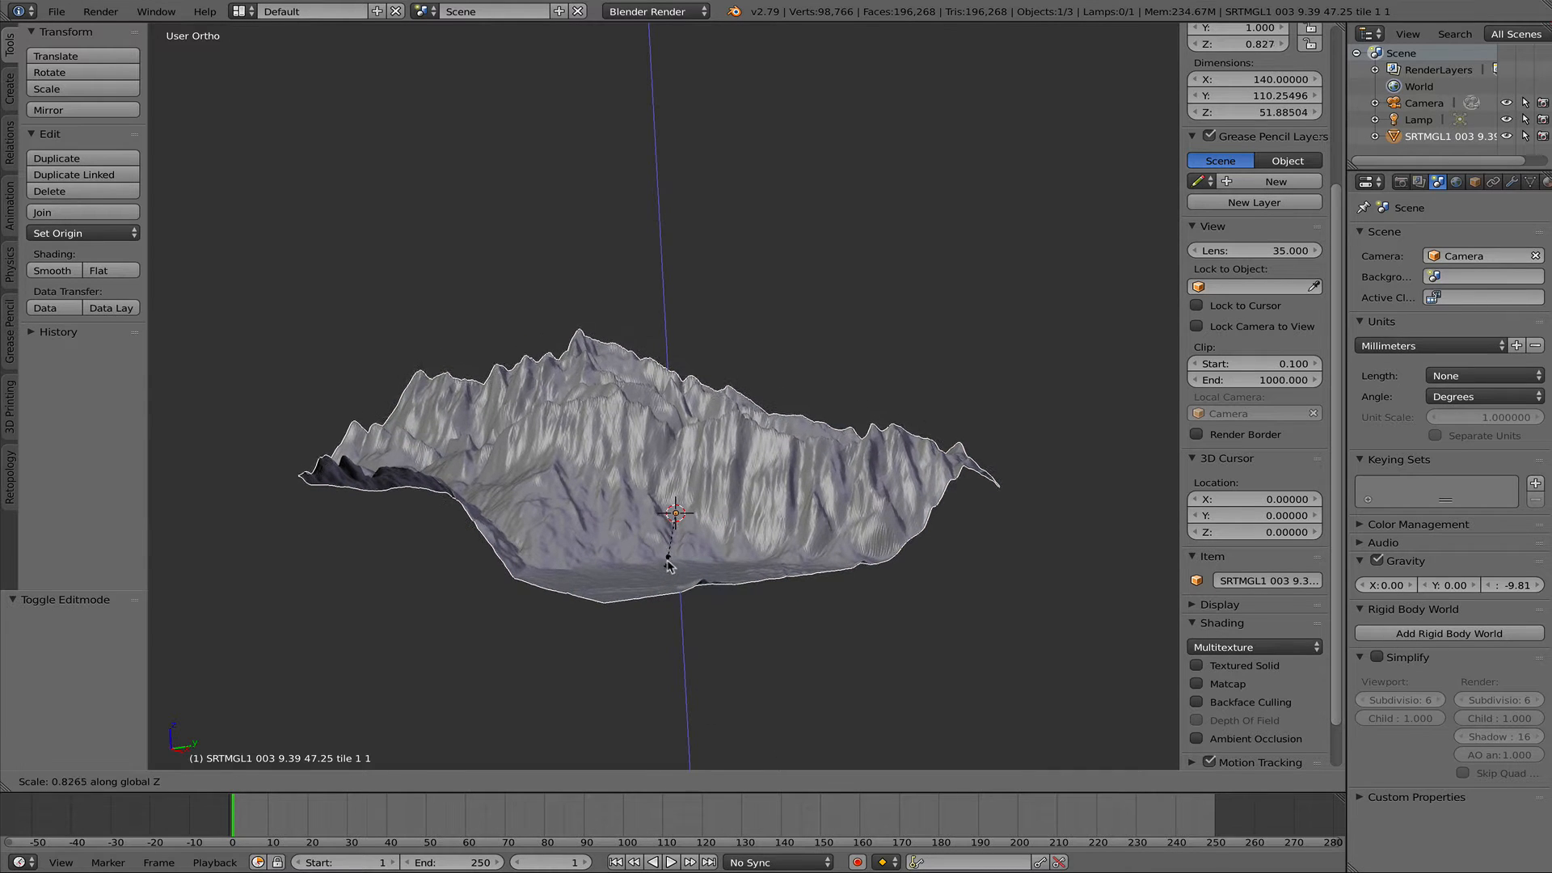
pyautogui.click(658, 542)
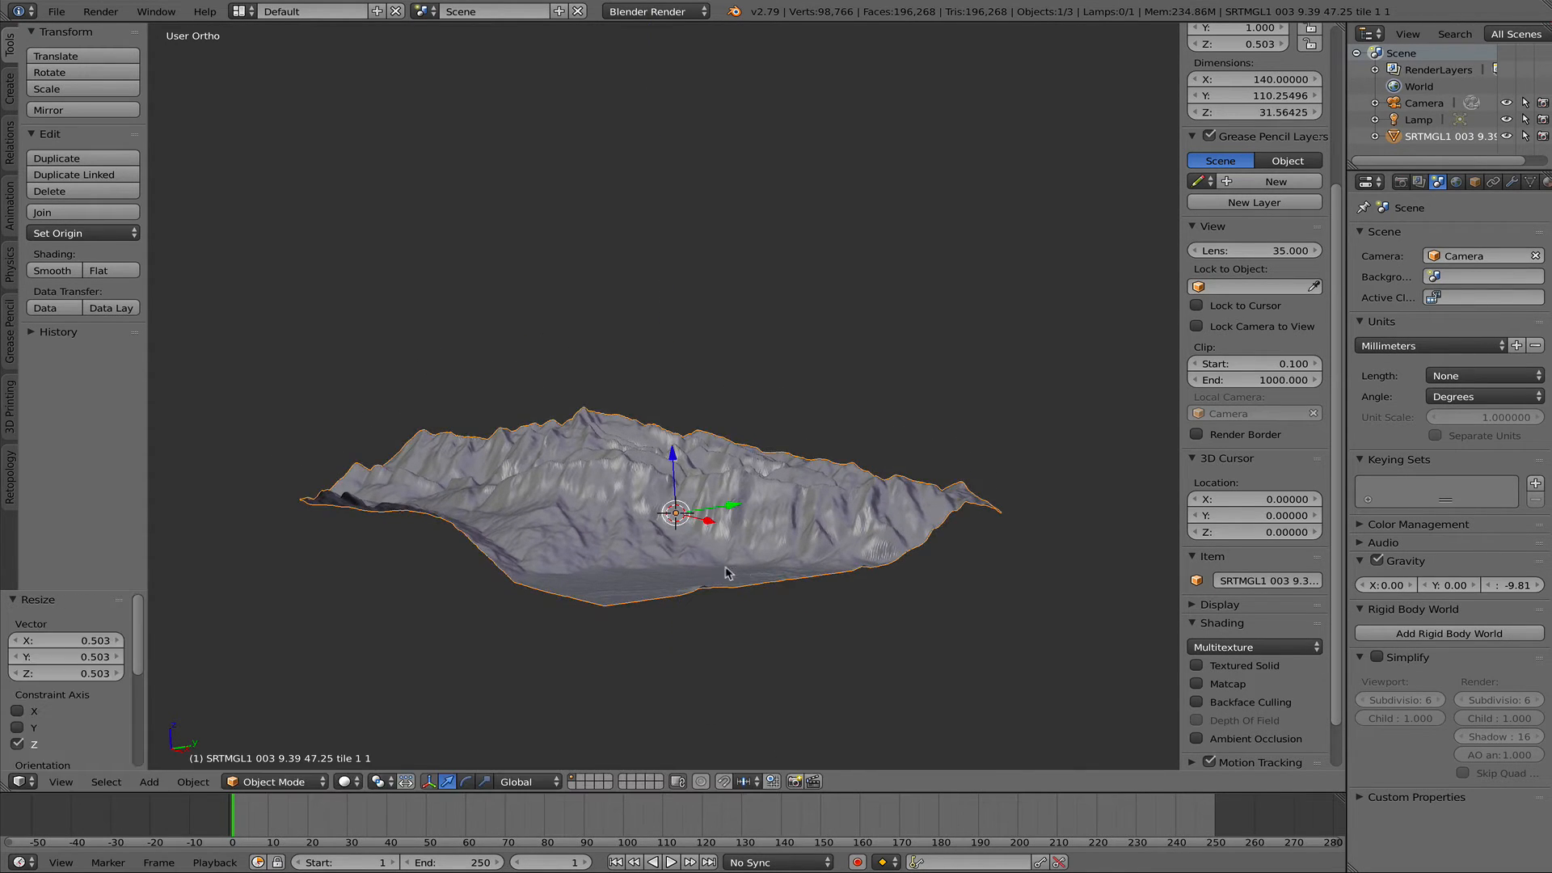
# - Inspect the terrain from another side and reduce its height further, scaling by about 0.694 along global Z
pyautogui.moveTo(659, 542); pyautogui.dragTo(594, 549, button='middle')
pyautogui.scroll(-3, 694, 516)
pyautogui.scroll(6, 700, 514)
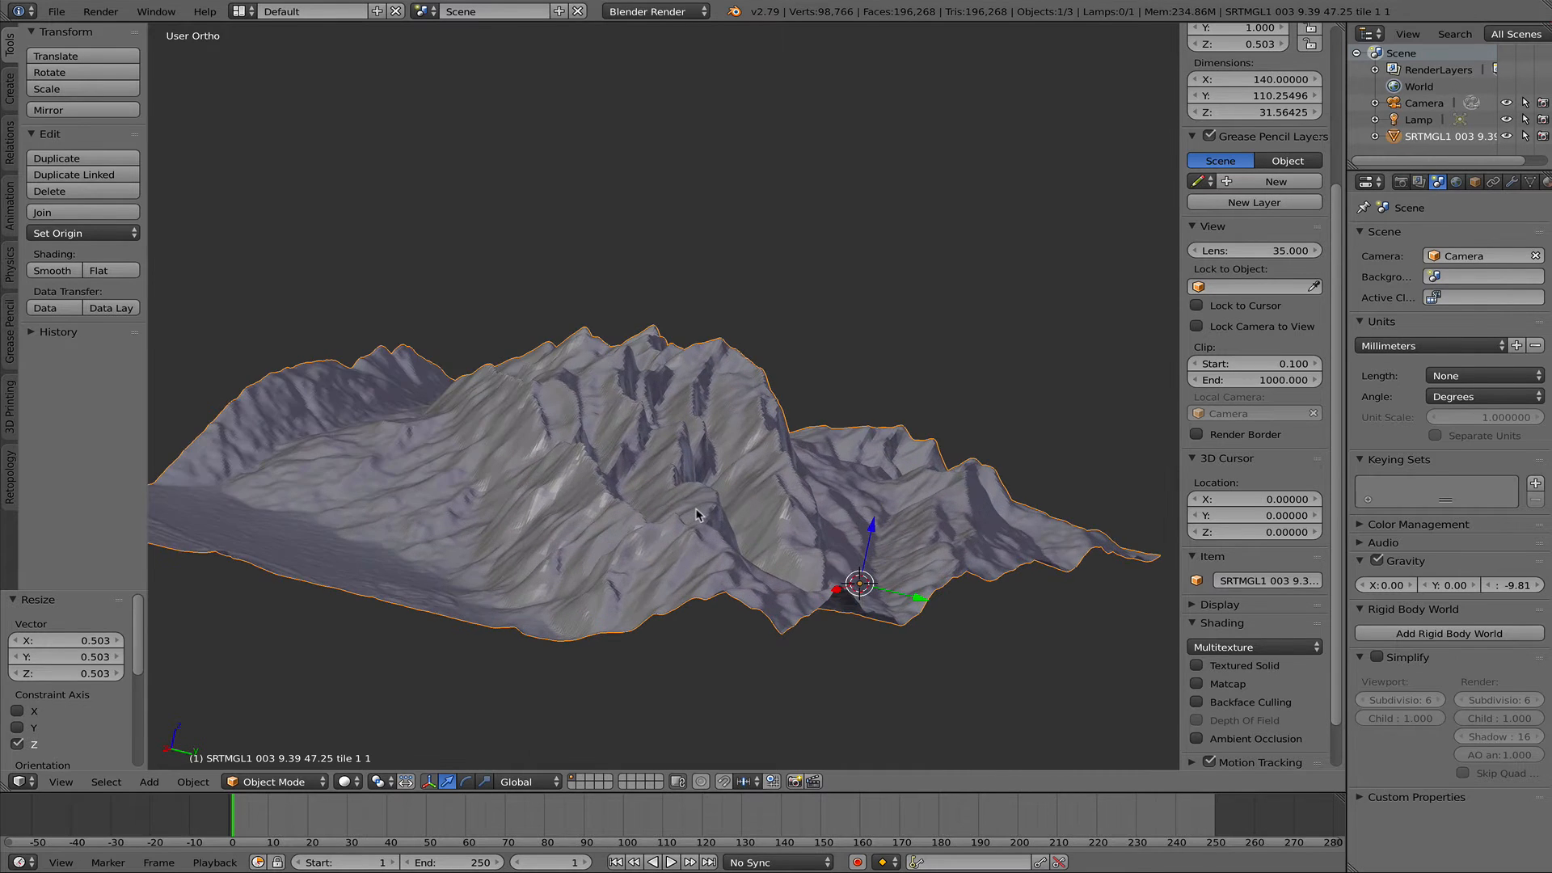
pyautogui.scroll(-2, 701, 514)
pyautogui.press('s')
pyautogui.press('z')
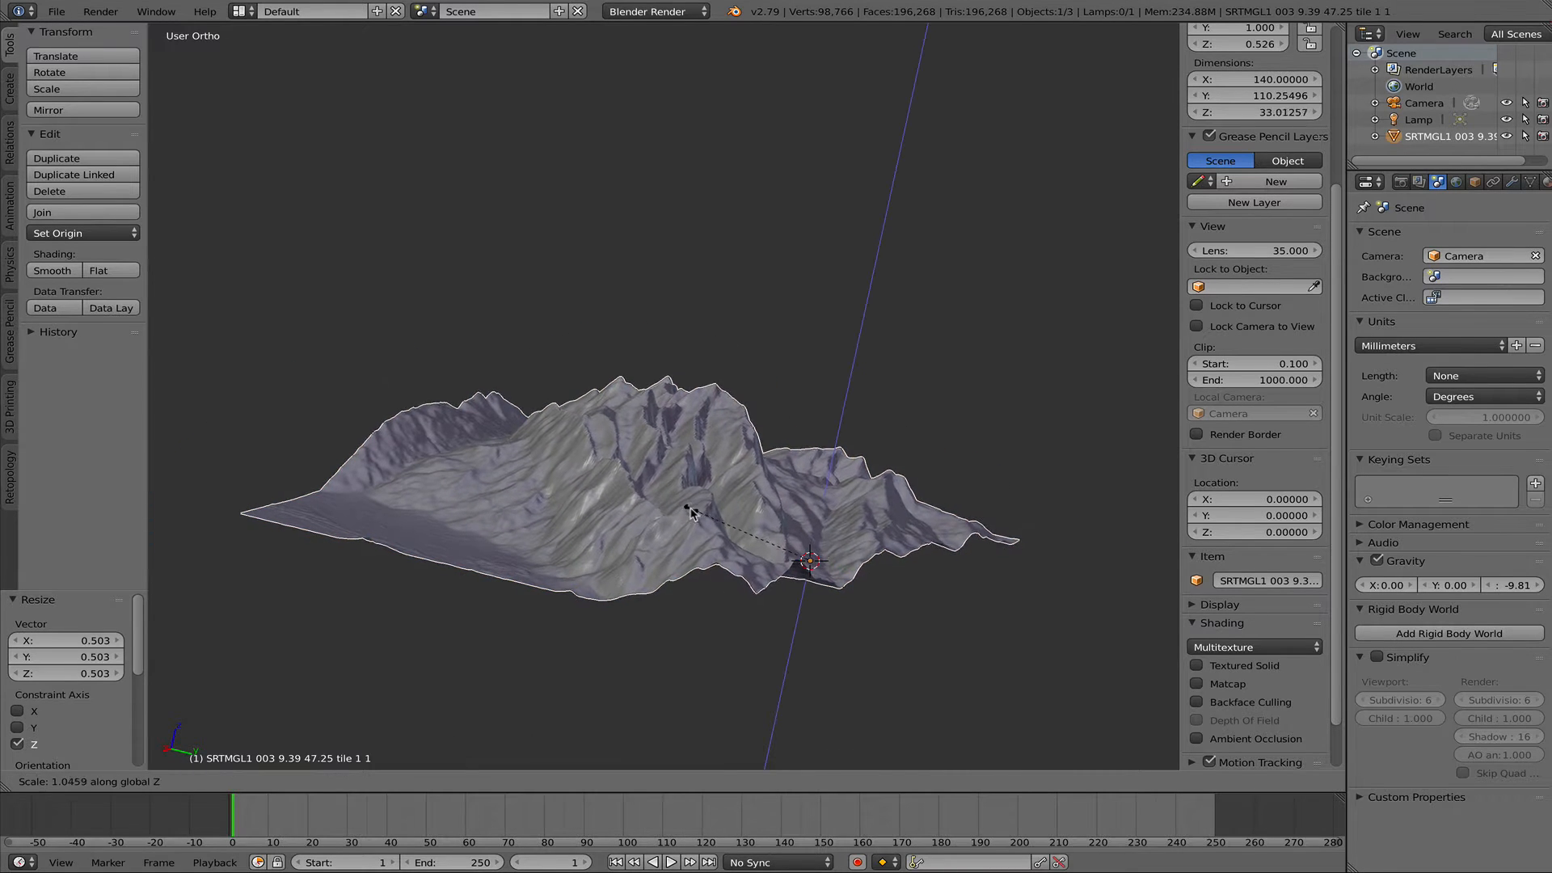
pyautogui.click(739, 529)
pyautogui.moveTo(788, 557); pyautogui.dragTo(638, 603, button='middle')
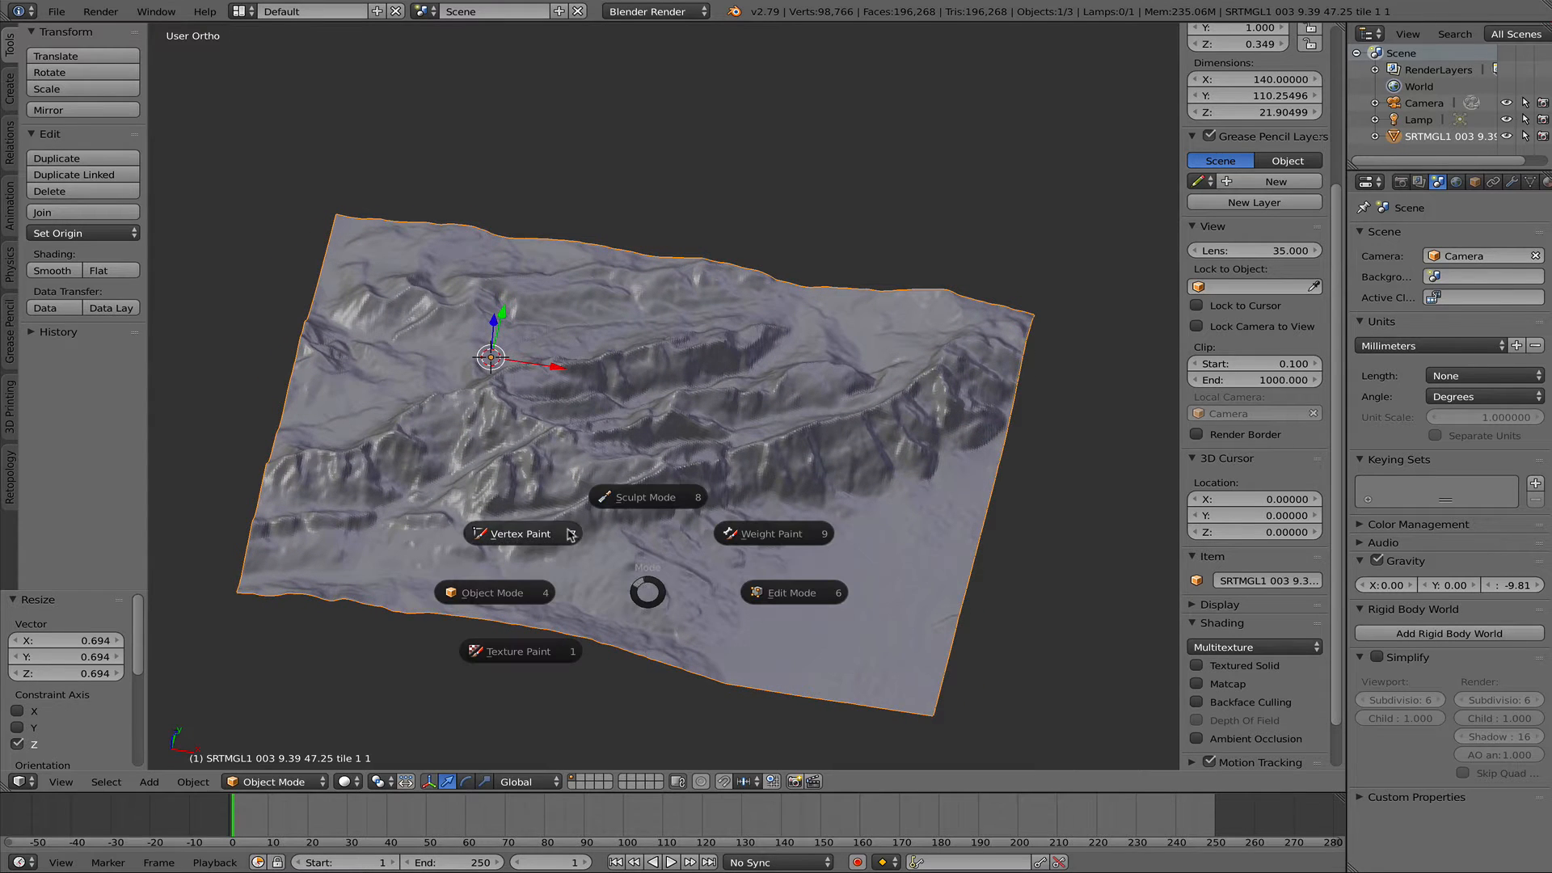
pyautogui.click(985, 654)
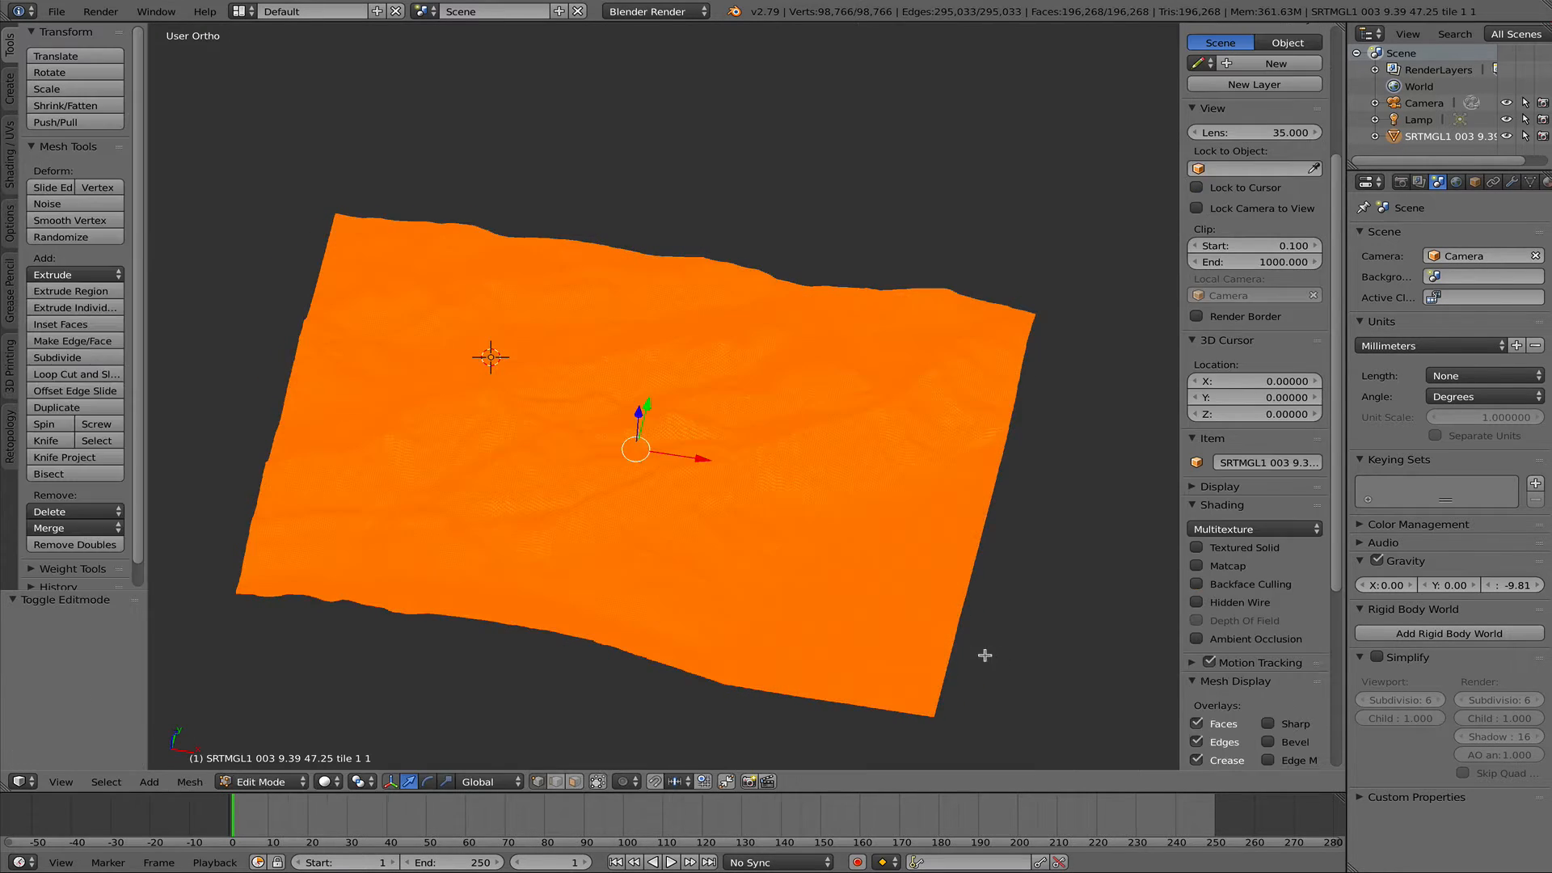
pyautogui.press('Tab')
pyautogui.click(895, 624)
pyautogui.press('Tab')
pyautogui.click(607, 610)
# - Switch to the top orthographic view and frame the whole terrain, including its smooth valley area
pyautogui.press('q')
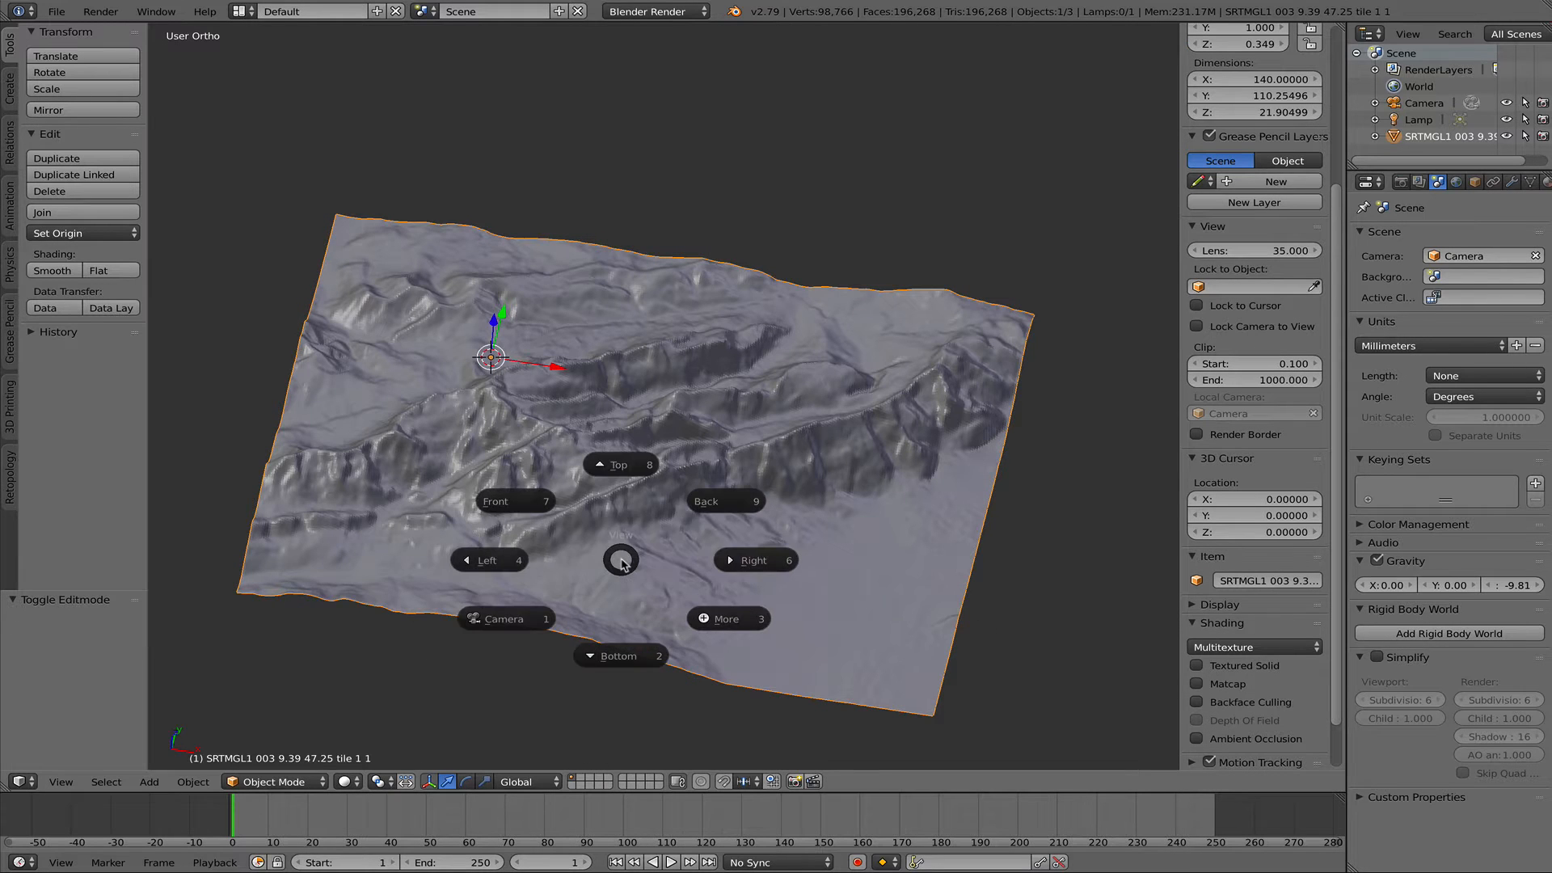
pyautogui.click(640, 466)
pyautogui.keyDown('shift'); pyautogui.moveTo(1002, 591); pyautogui.dragTo(983, 516, button='middle'); pyautogui.keyUp('shift')
pyautogui.scroll(-4, 982, 502)
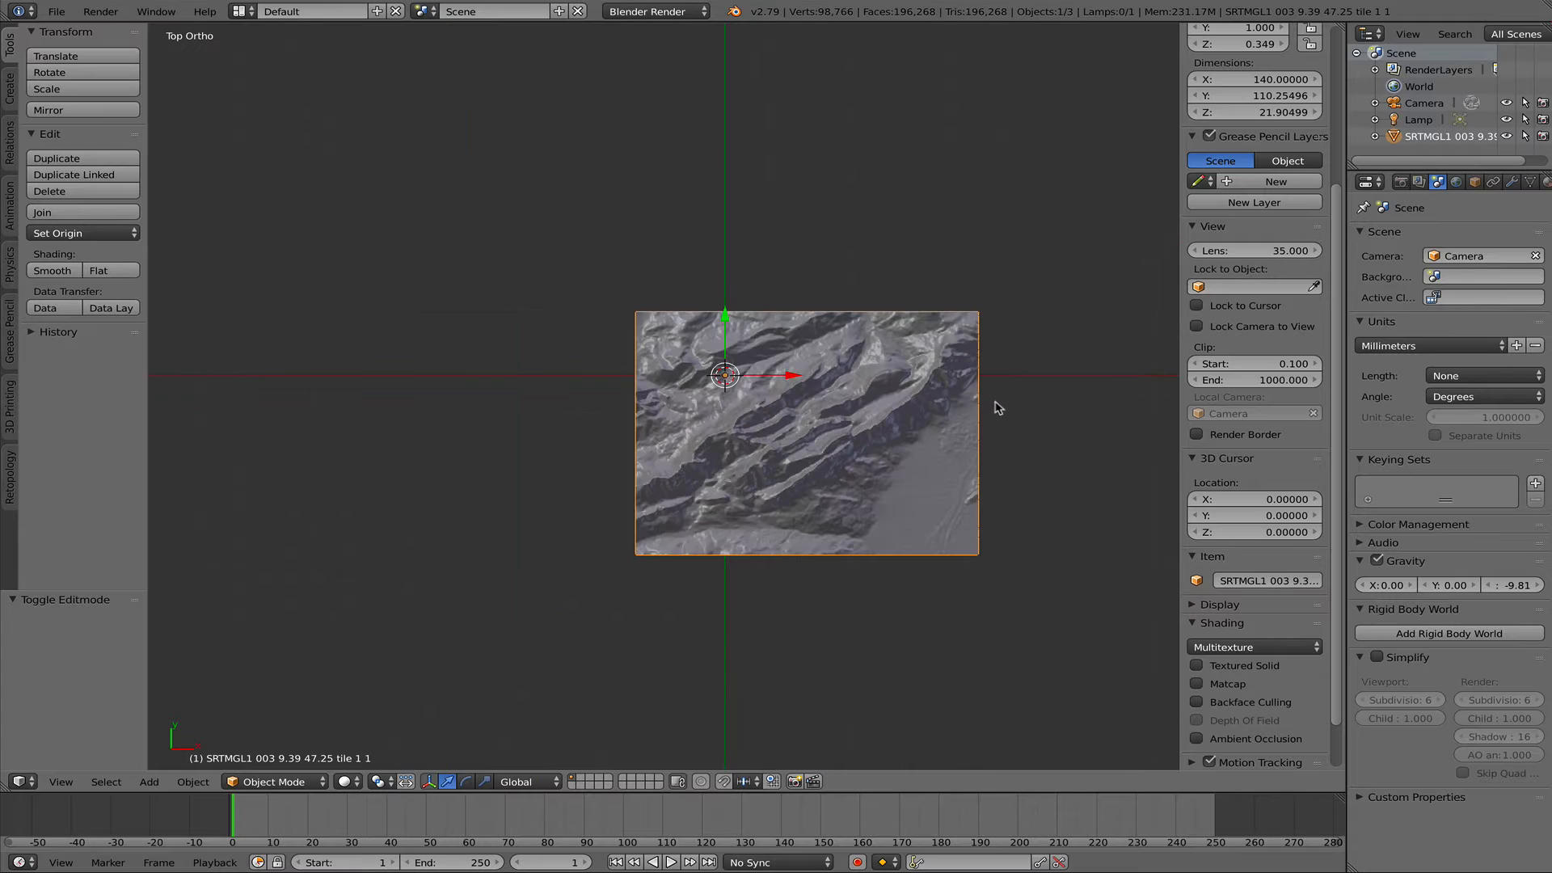
pyautogui.scroll(8, 969, 436)
pyautogui.scroll(-8, 772, 632)
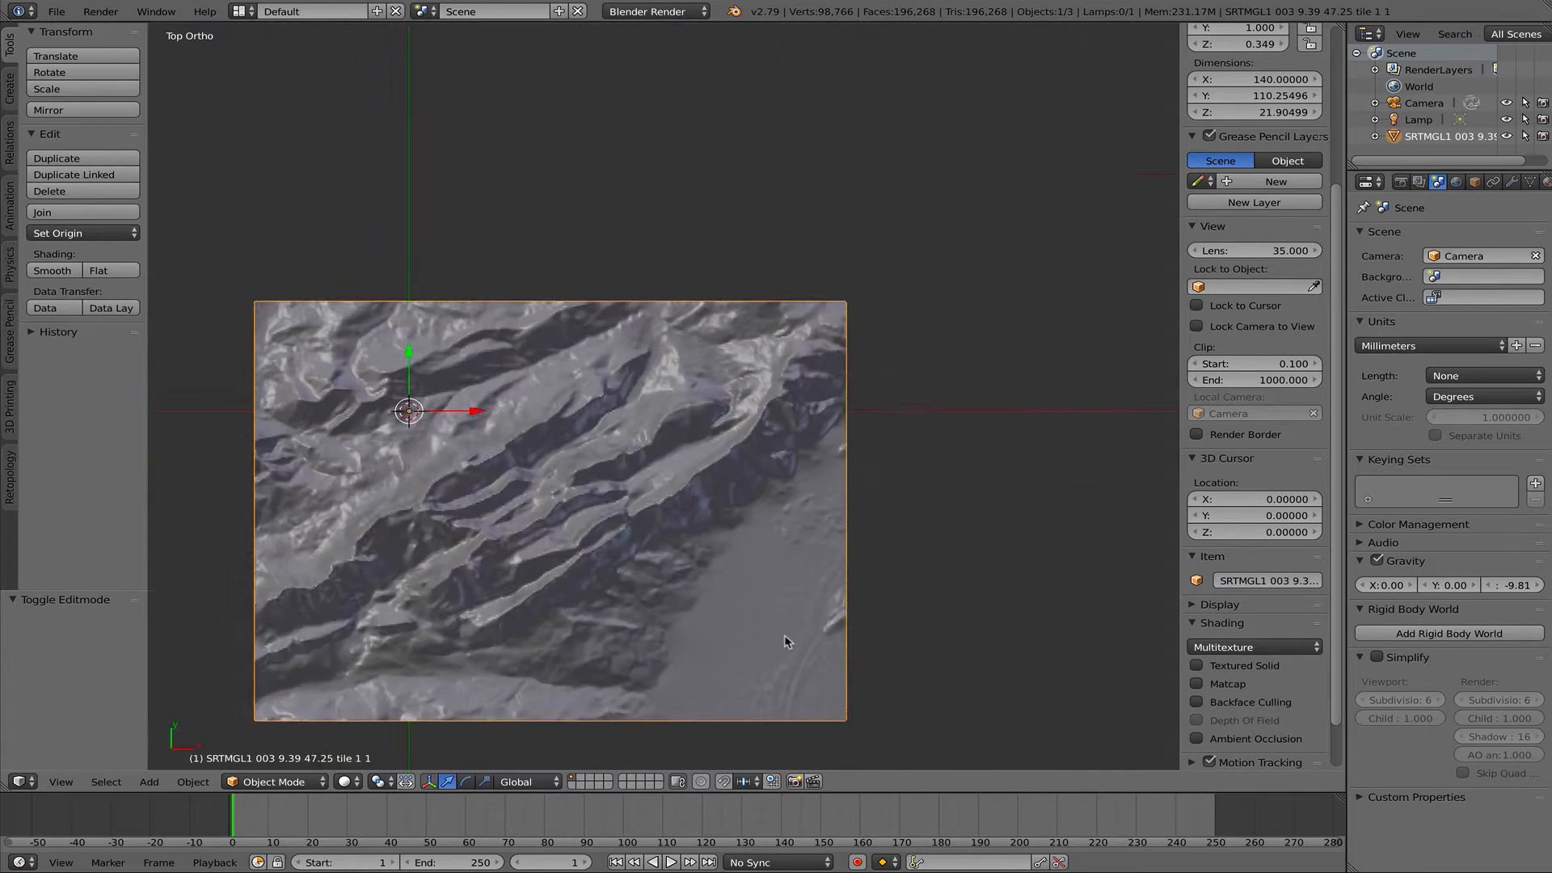
pyautogui.scroll(1, 750, 558)
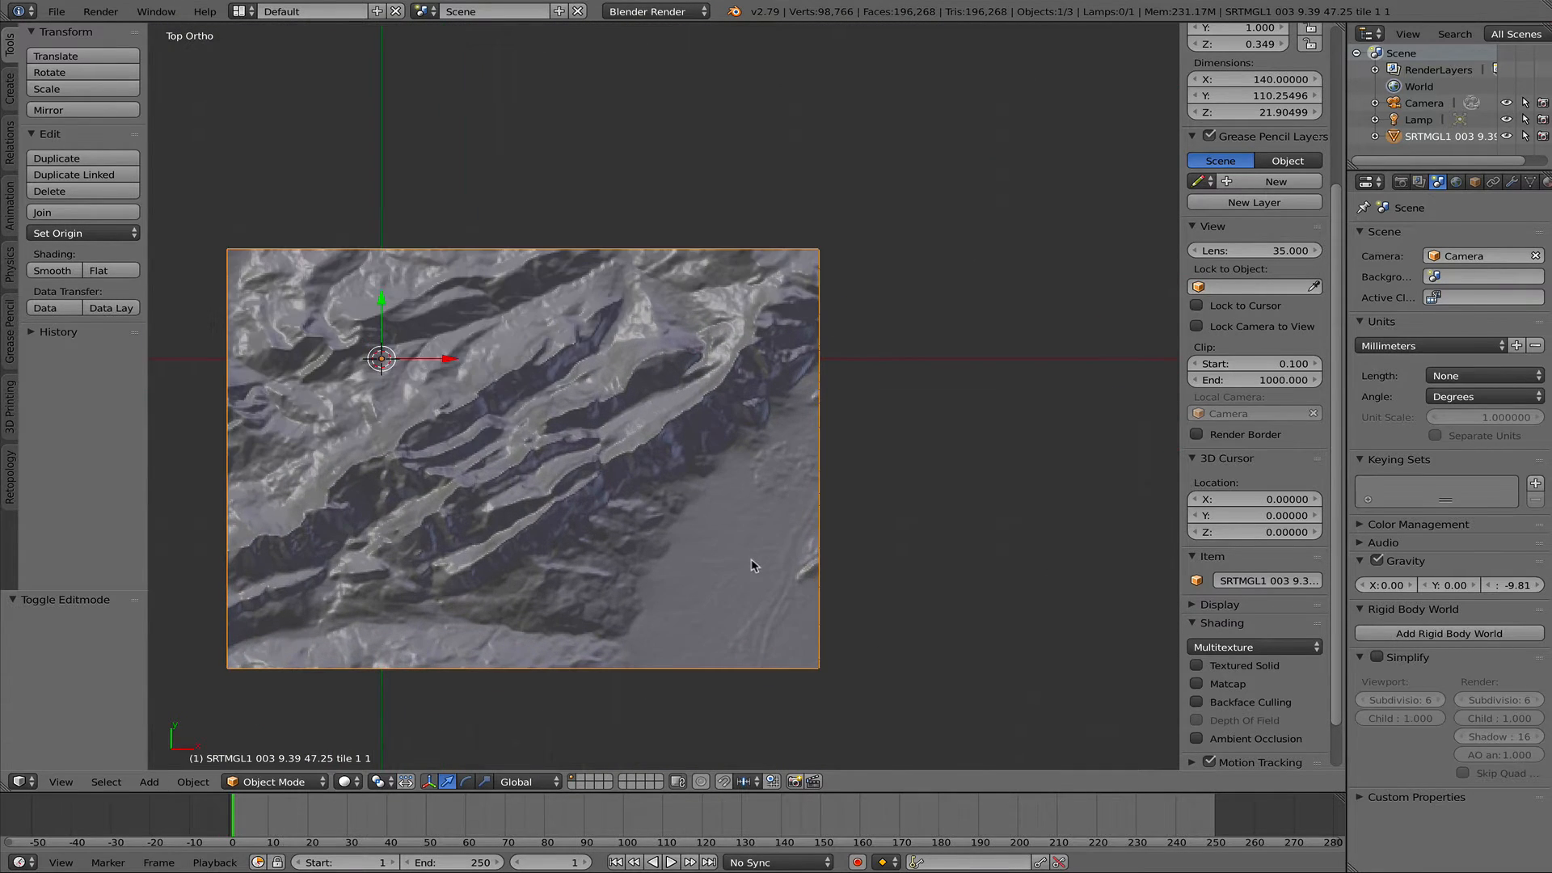
pyautogui.keyDown('shift'); pyautogui.moveTo(750, 559); pyautogui.dragTo(856, 515, button='middle'); pyautogui.keyUp('shift')
pyautogui.scroll(1, 800, 487)
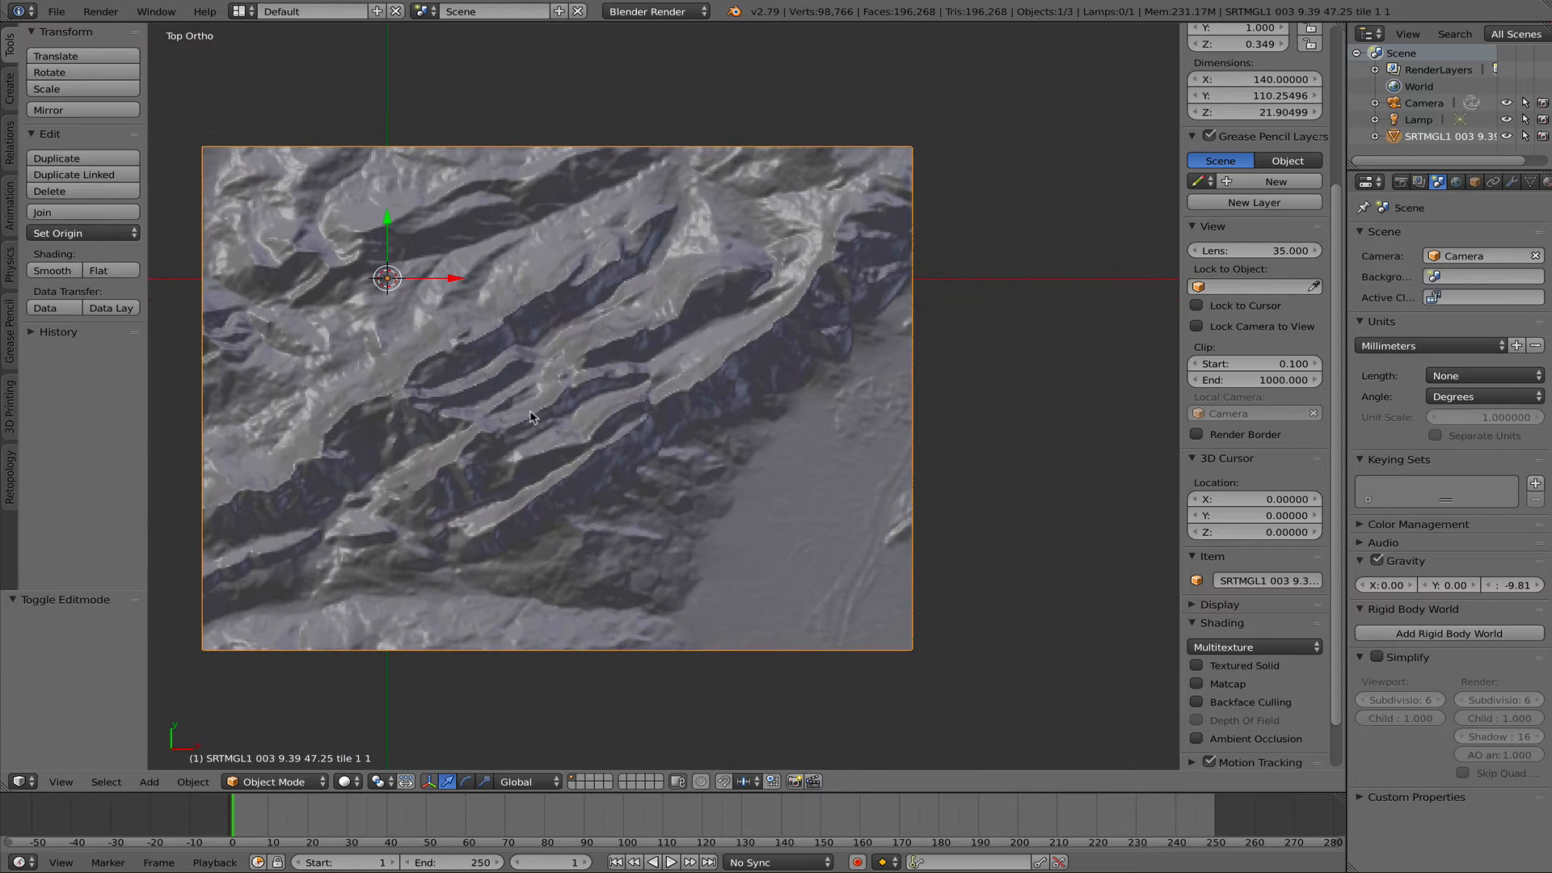
pyautogui.keyDown('shift'); pyautogui.moveTo(749, 564); pyautogui.dragTo(788, 565, button='middle'); pyautogui.keyUp('shift')
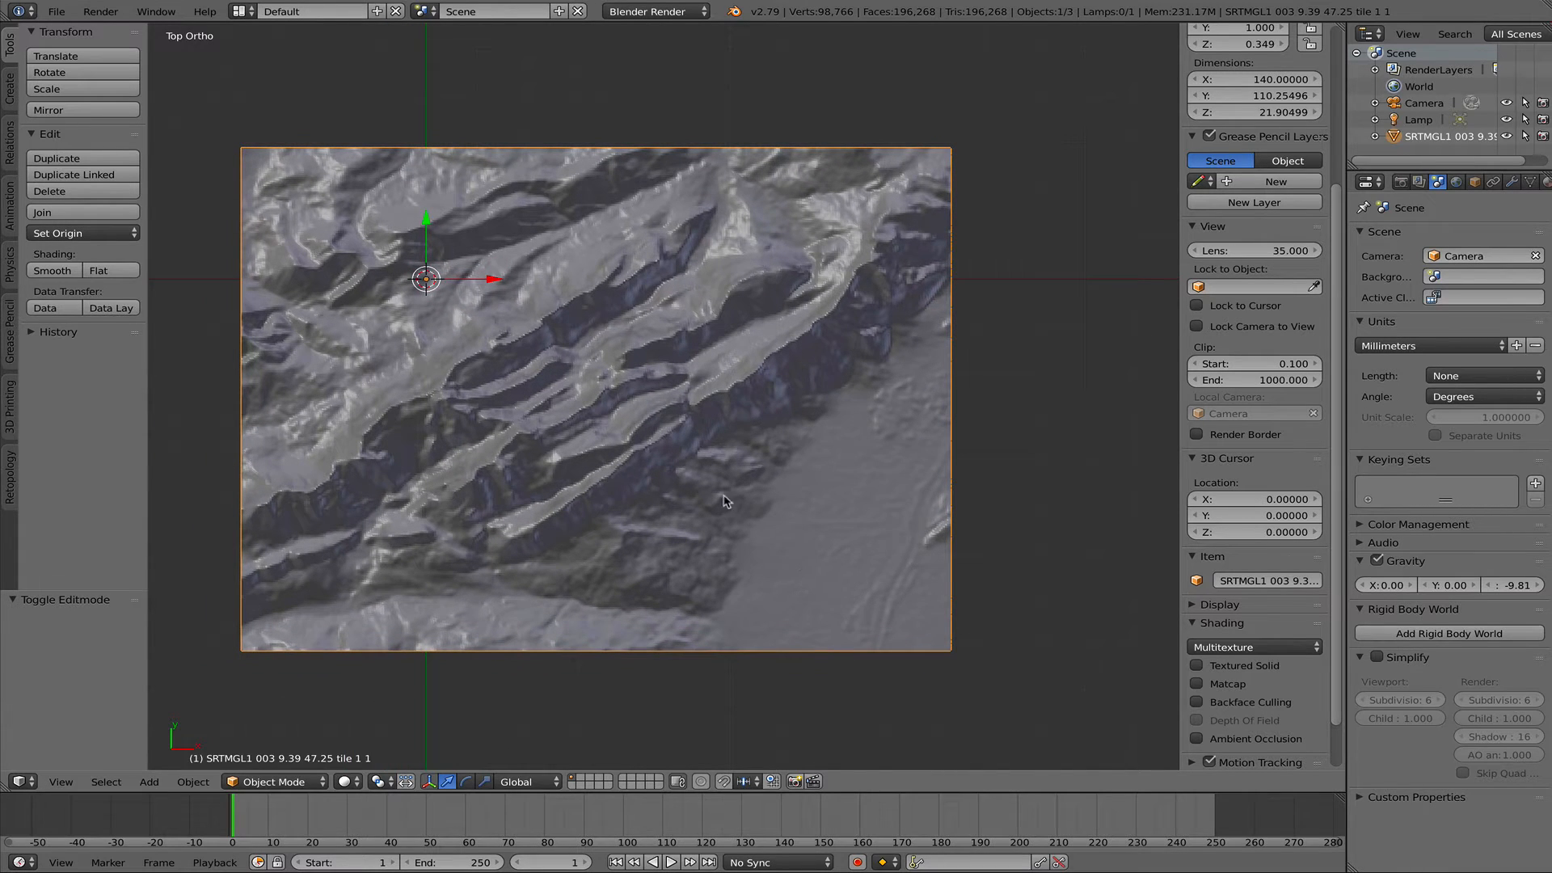
# - Put the terrain into Sculpt Mode and choose the Flatten/Contrast brush
pyautogui.press('Tab')
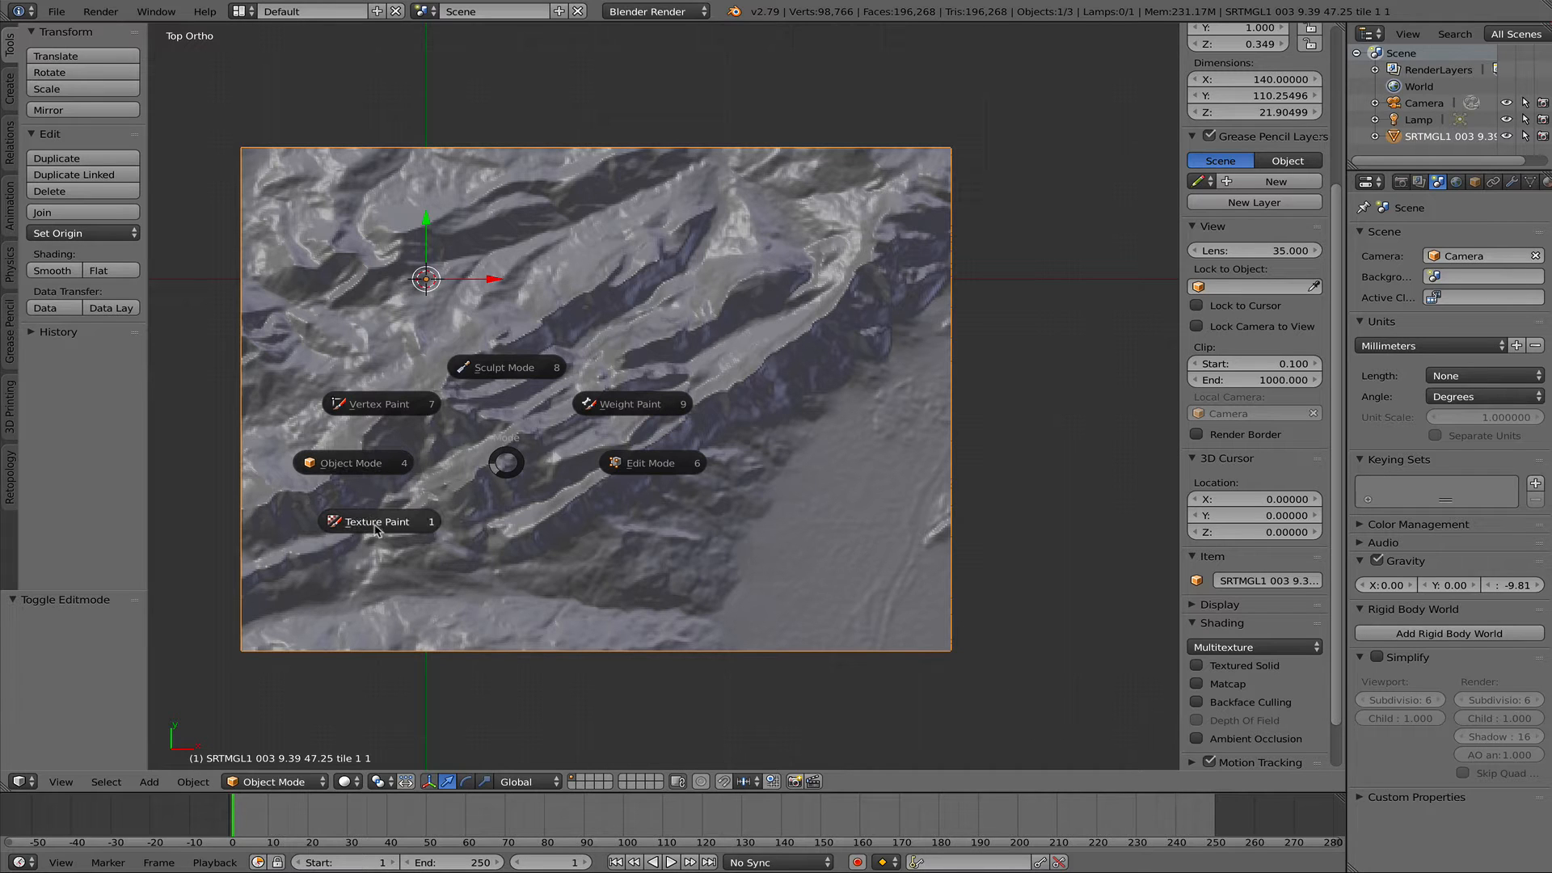
pyautogui.click(508, 368)
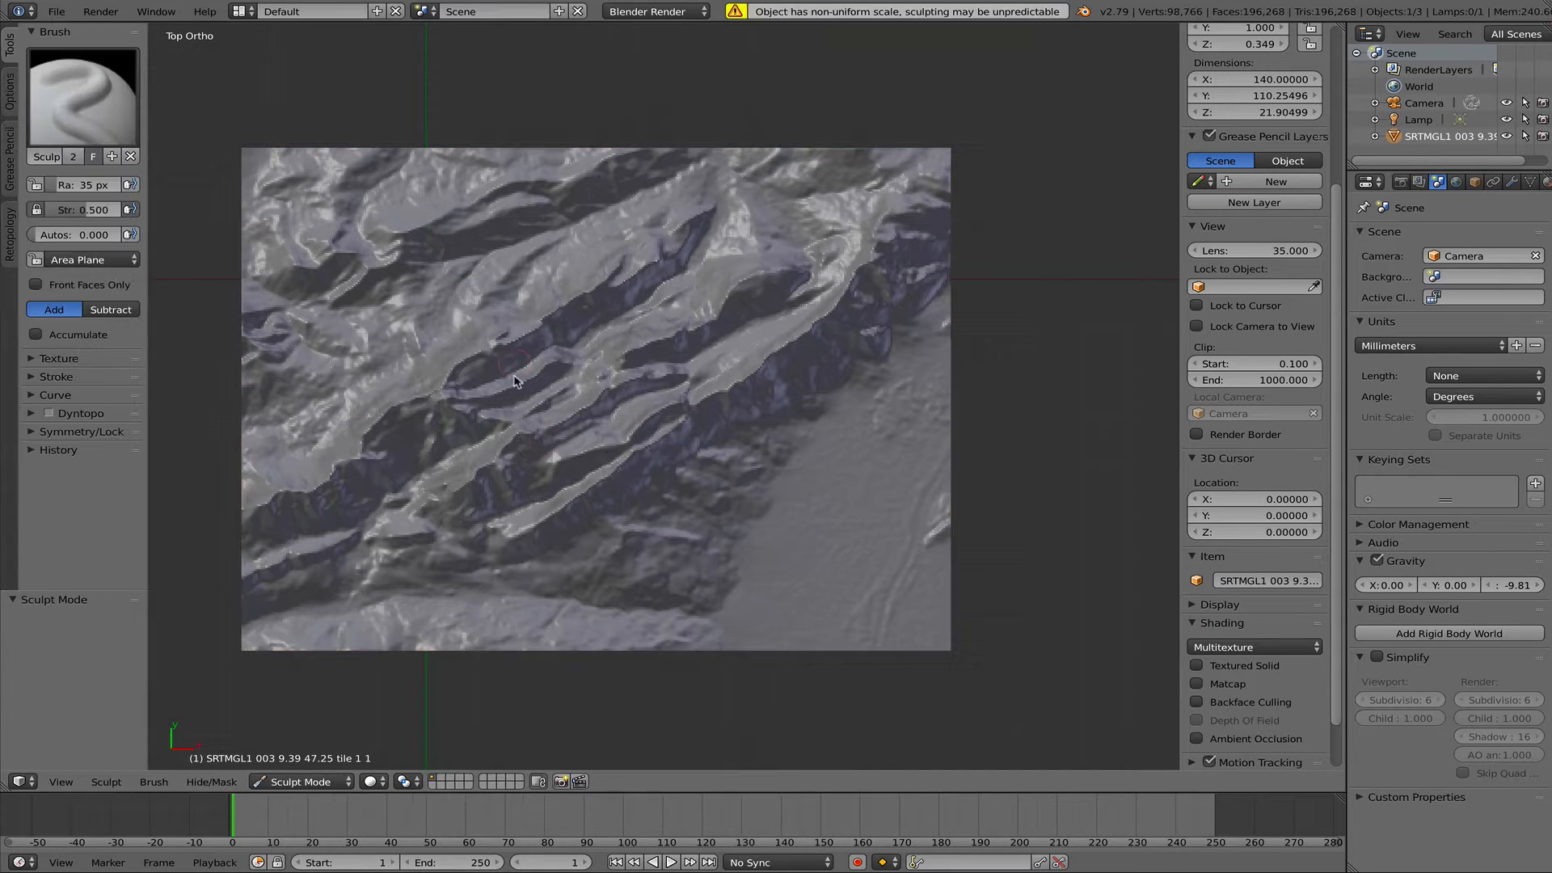
pyautogui.keyDown('shift'); pyautogui.moveTo(291, 276); pyautogui.dragTo(247, 269, button='middle'); pyautogui.keyUp('shift')
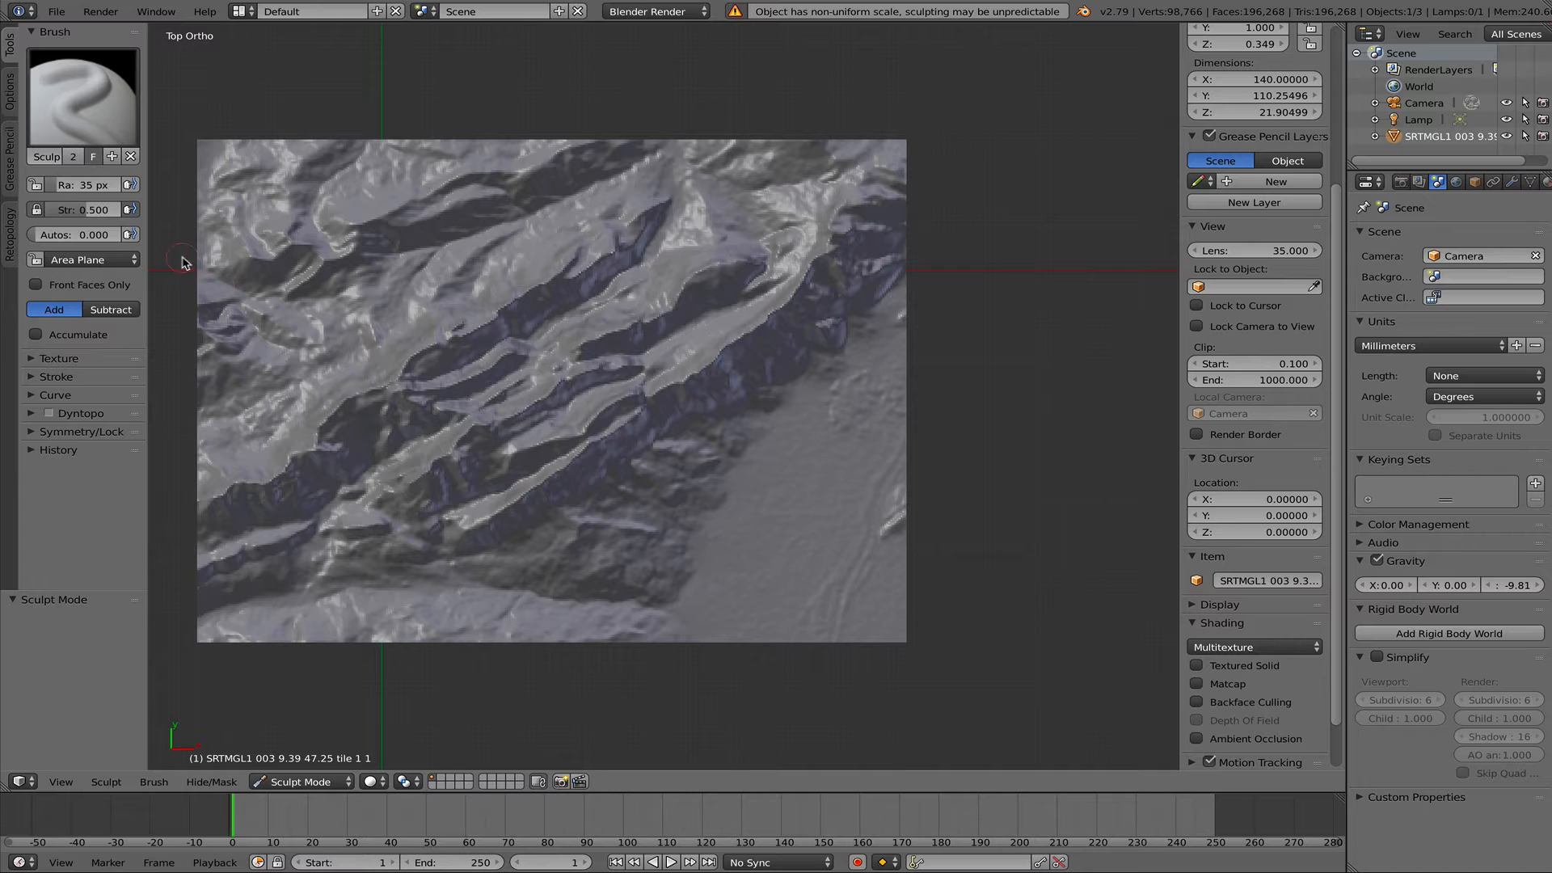
pyautogui.click(89, 119)
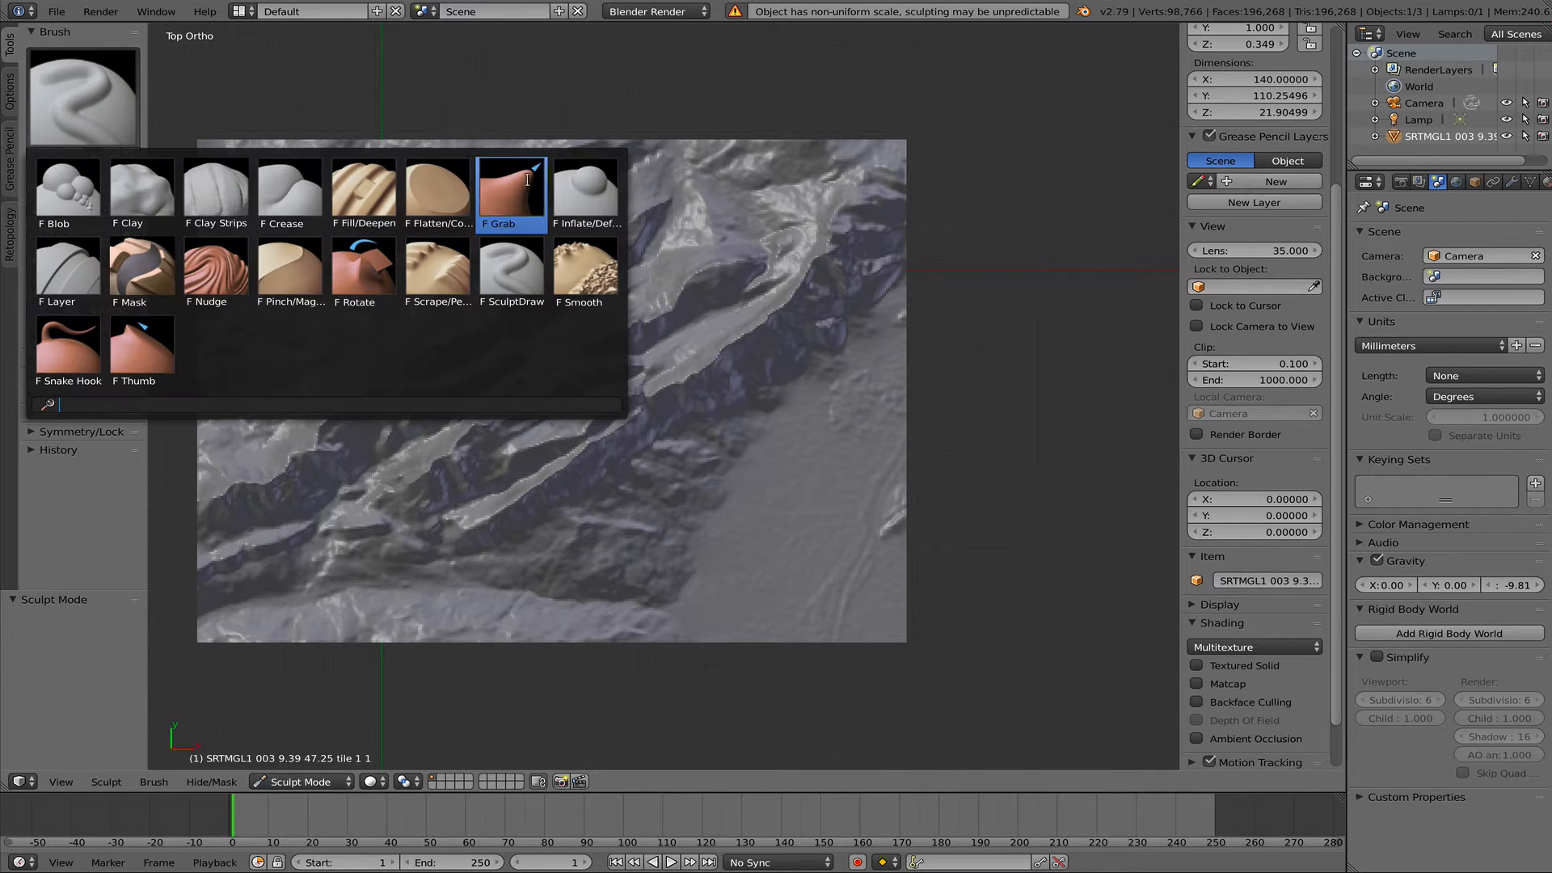
pyautogui.click(426, 186)
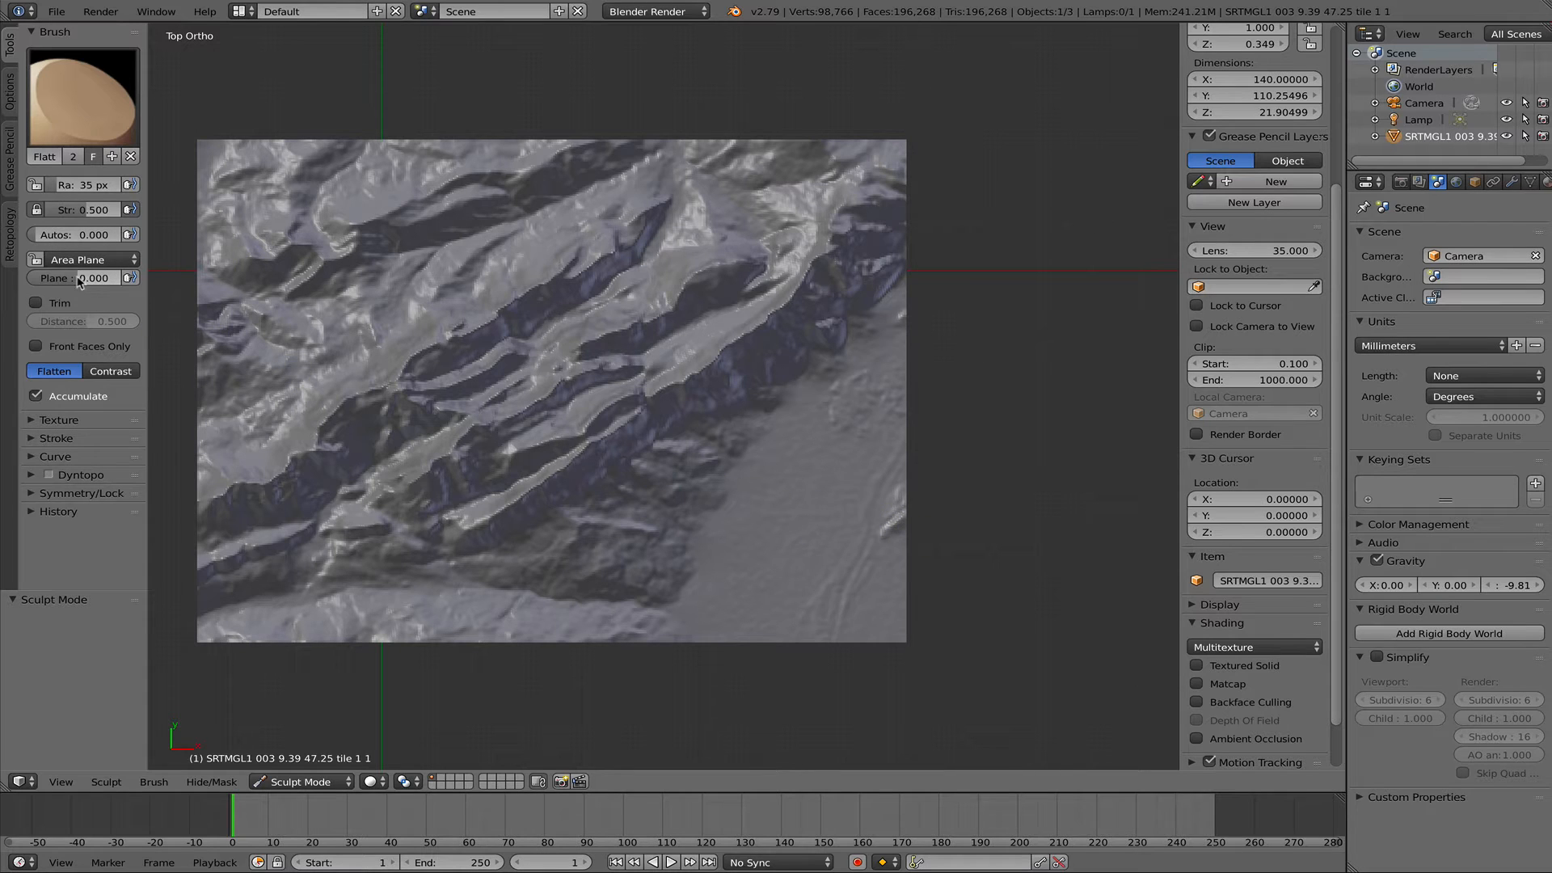
# - Set the Flatten brush's strength to 0.677 and its sculpt plane to Z Plane
pyautogui.moveTo(86, 210); pyautogui.dragTo(88, 210)
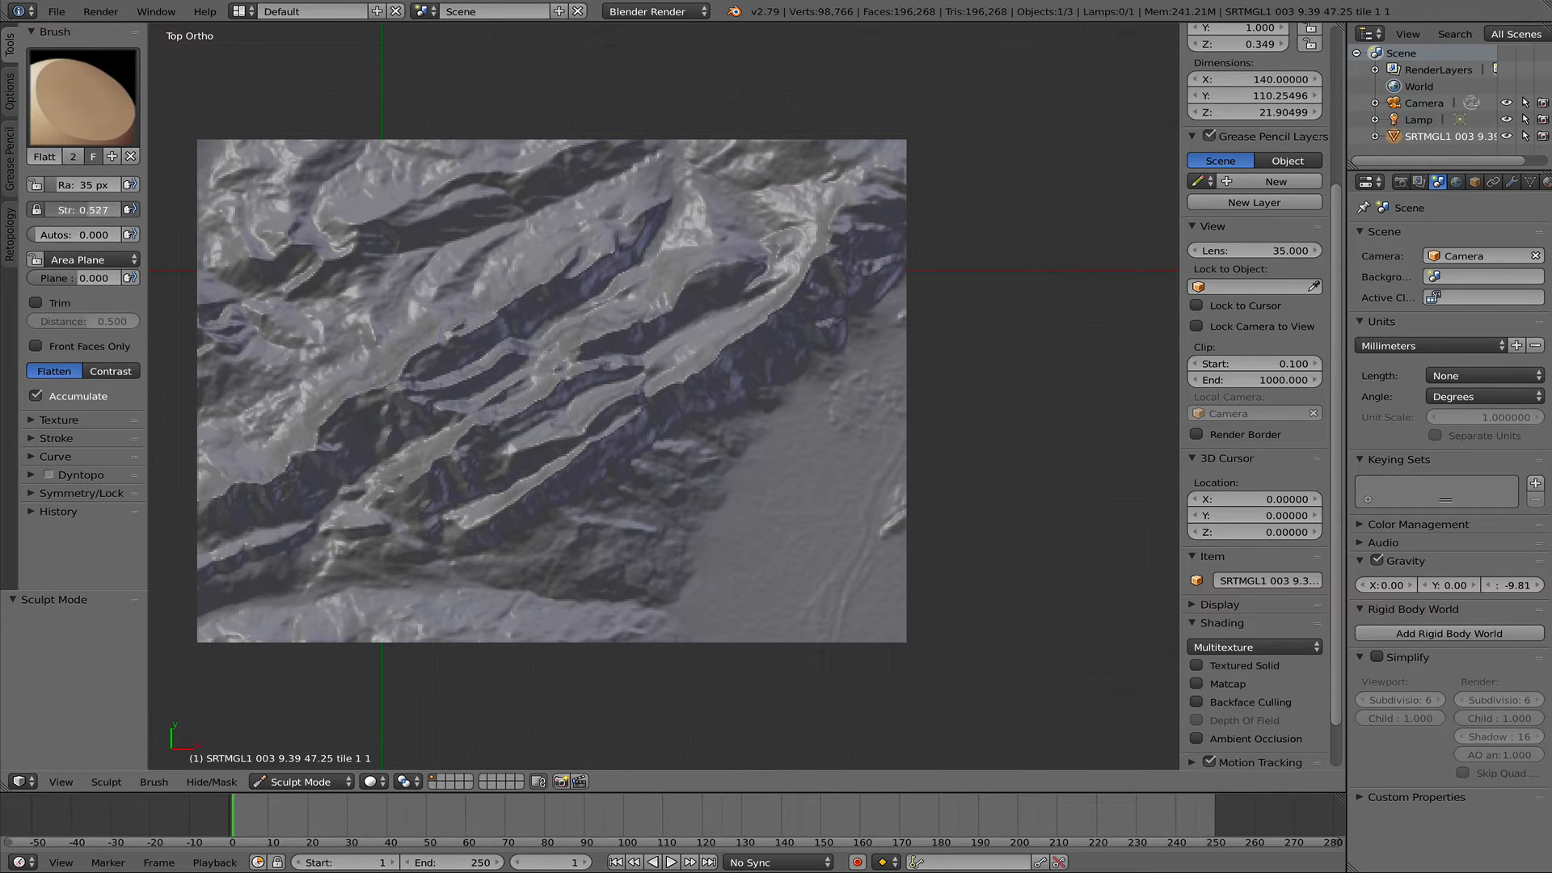
pyautogui.click(93, 259)
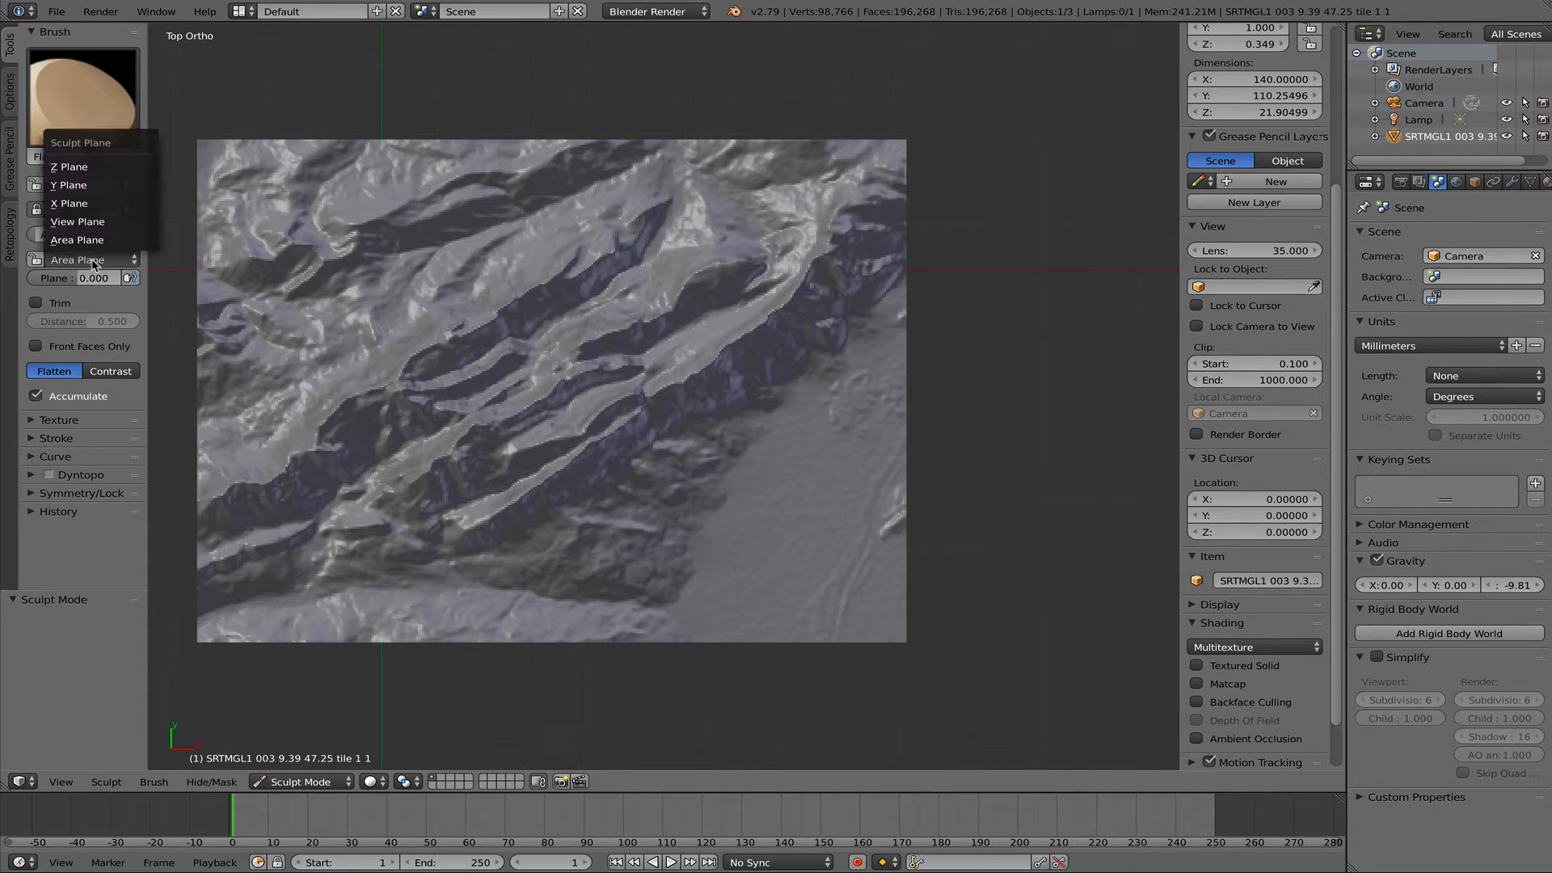
pyautogui.click(89, 168)
# - Brush over the bumps and grooves in the terrain's lower-right valley to flatten its floor up to the edge
pyautogui.scroll(-4, 954, 602)
pyautogui.scroll(6, 935, 570)
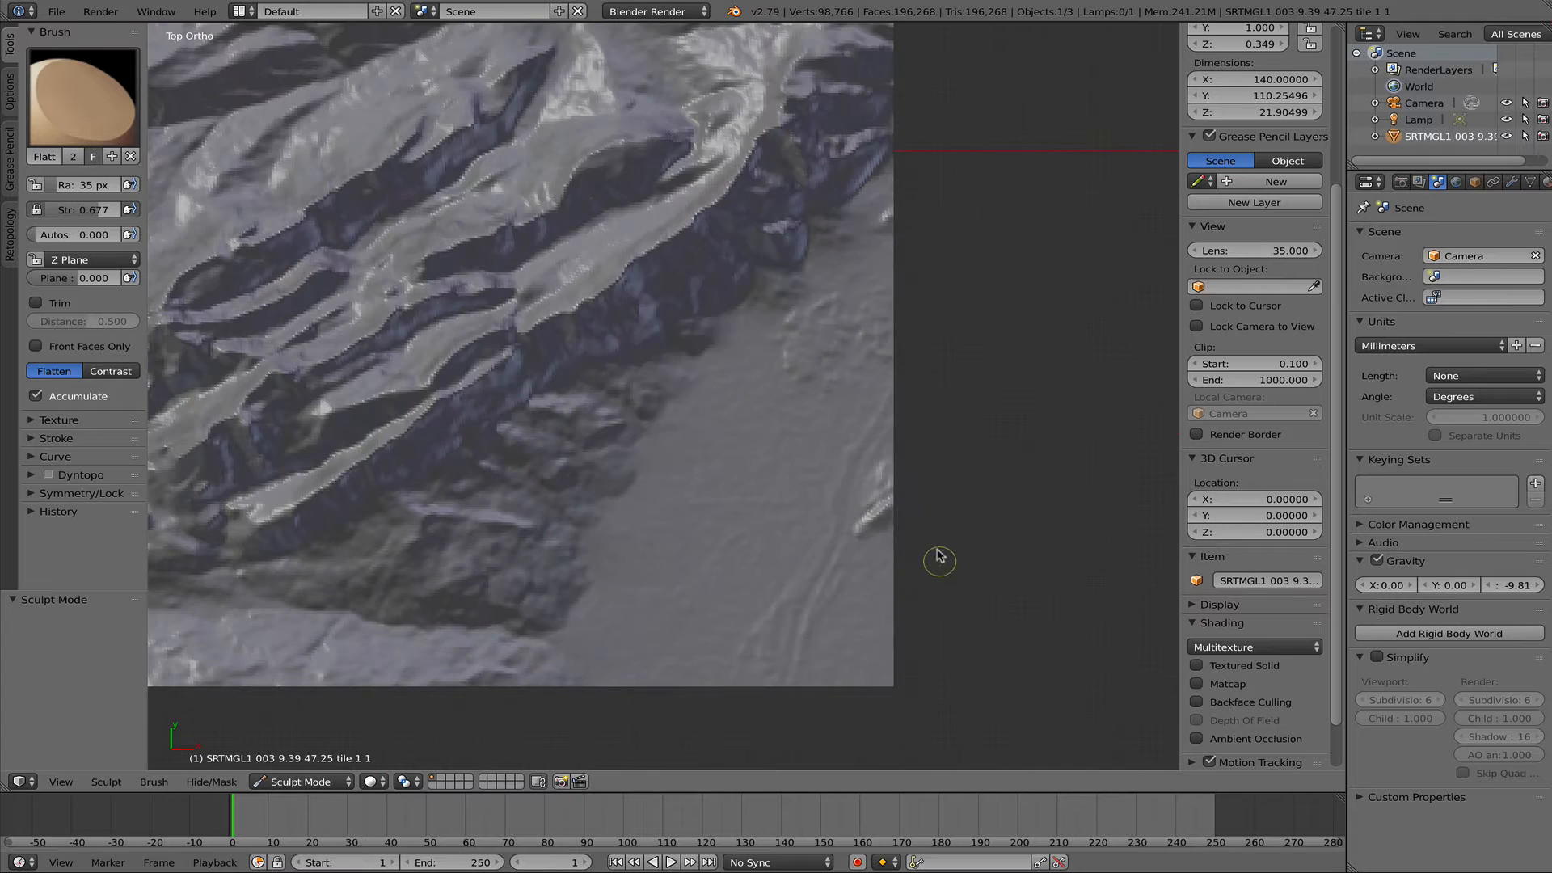
pyautogui.moveTo(871, 533); pyautogui.dragTo(819, 588)
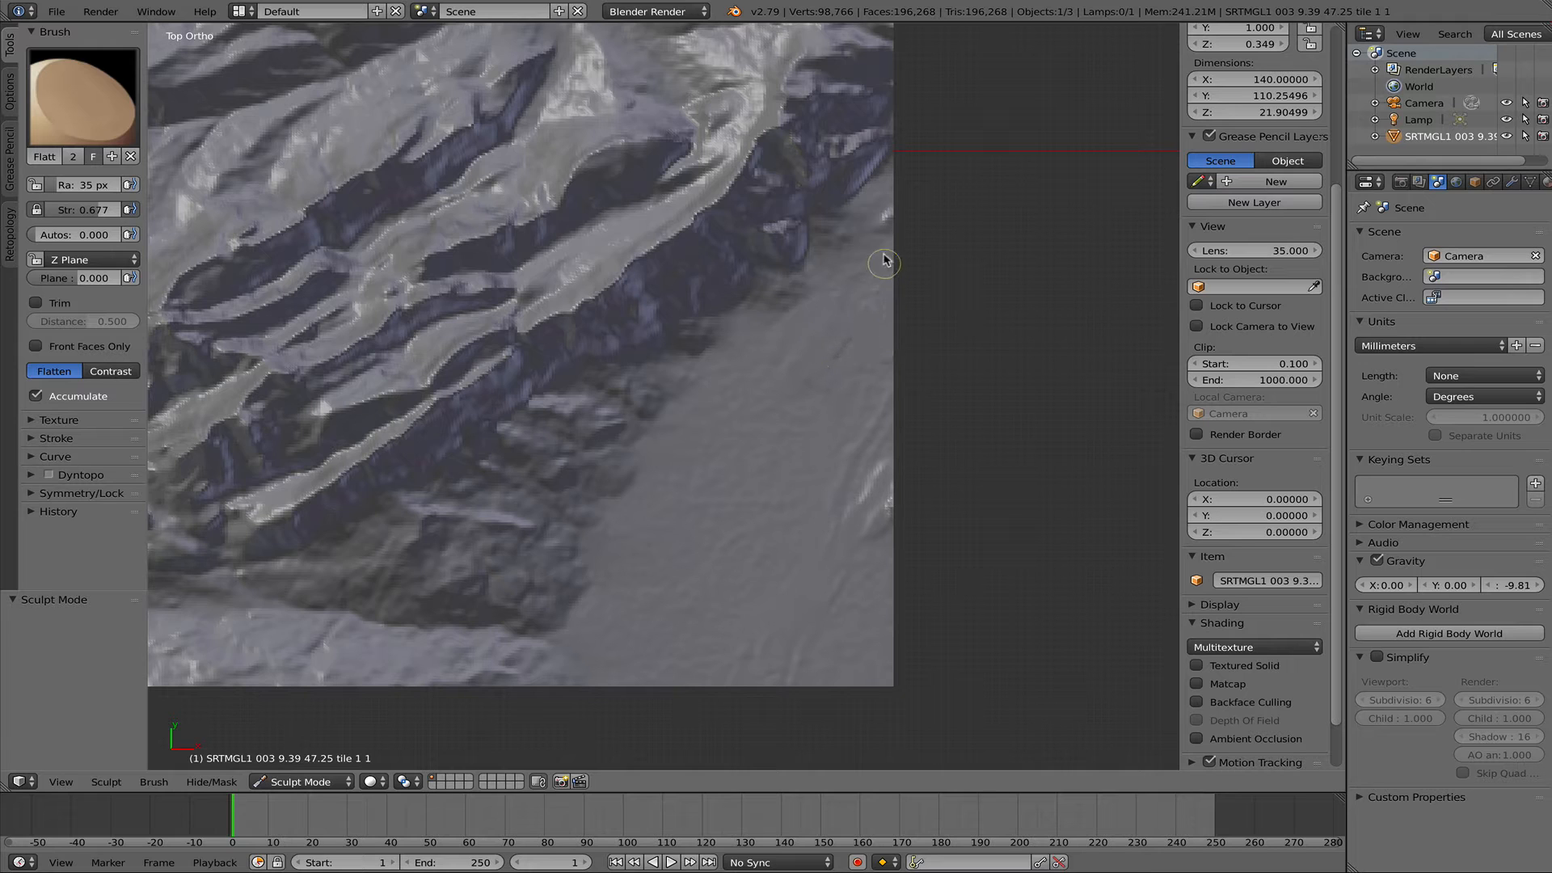
pyautogui.moveTo(858, 454); pyautogui.dragTo(883, 548)
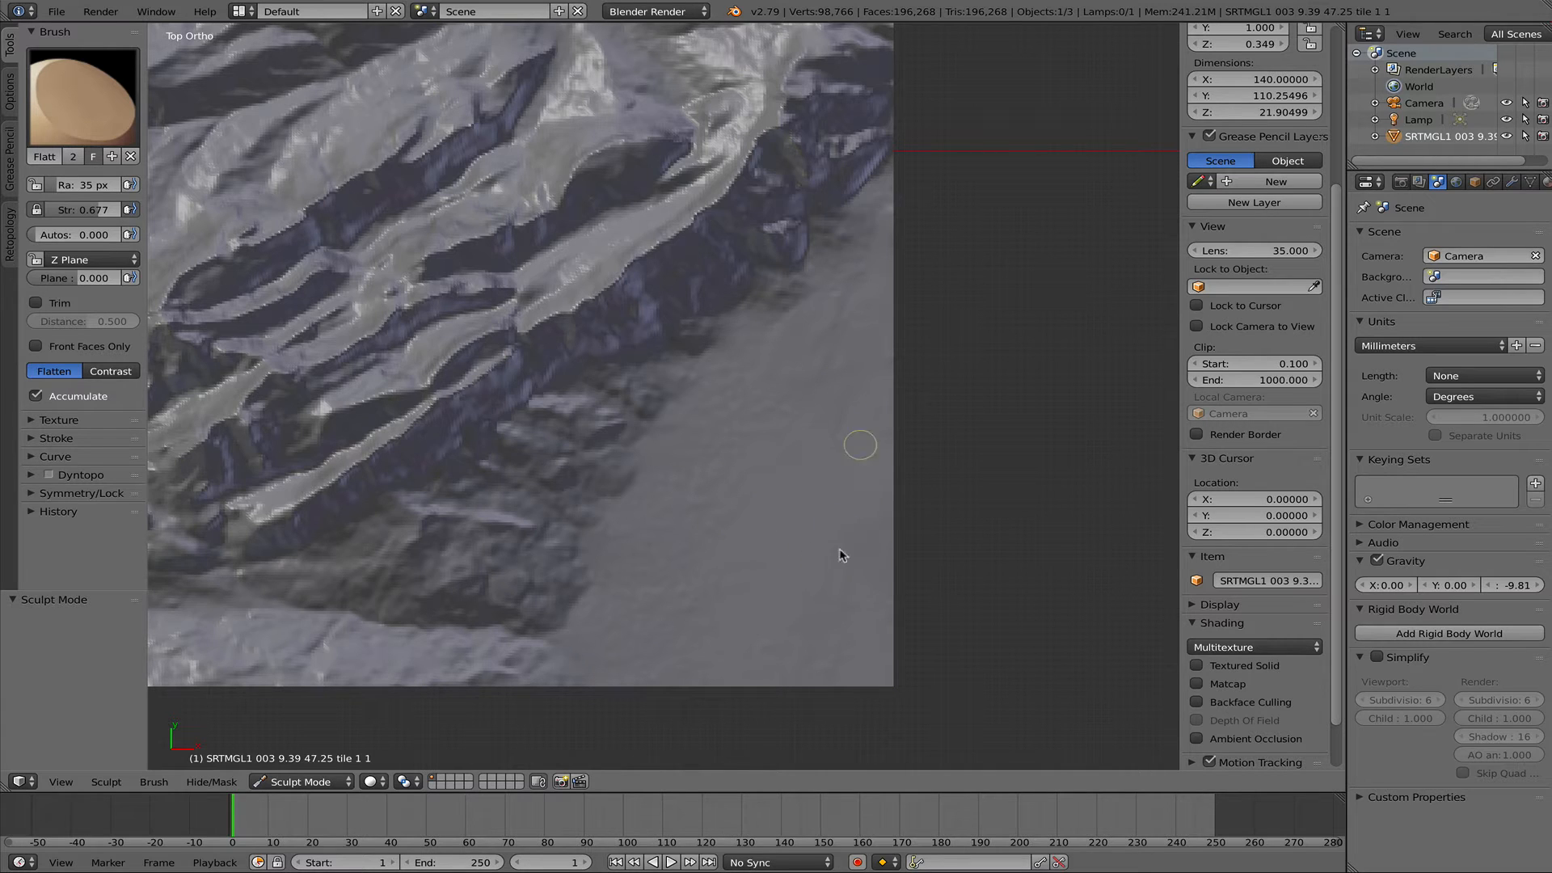
pyautogui.scroll(1, 927, 556)
pyautogui.scroll(-1, 945, 571)
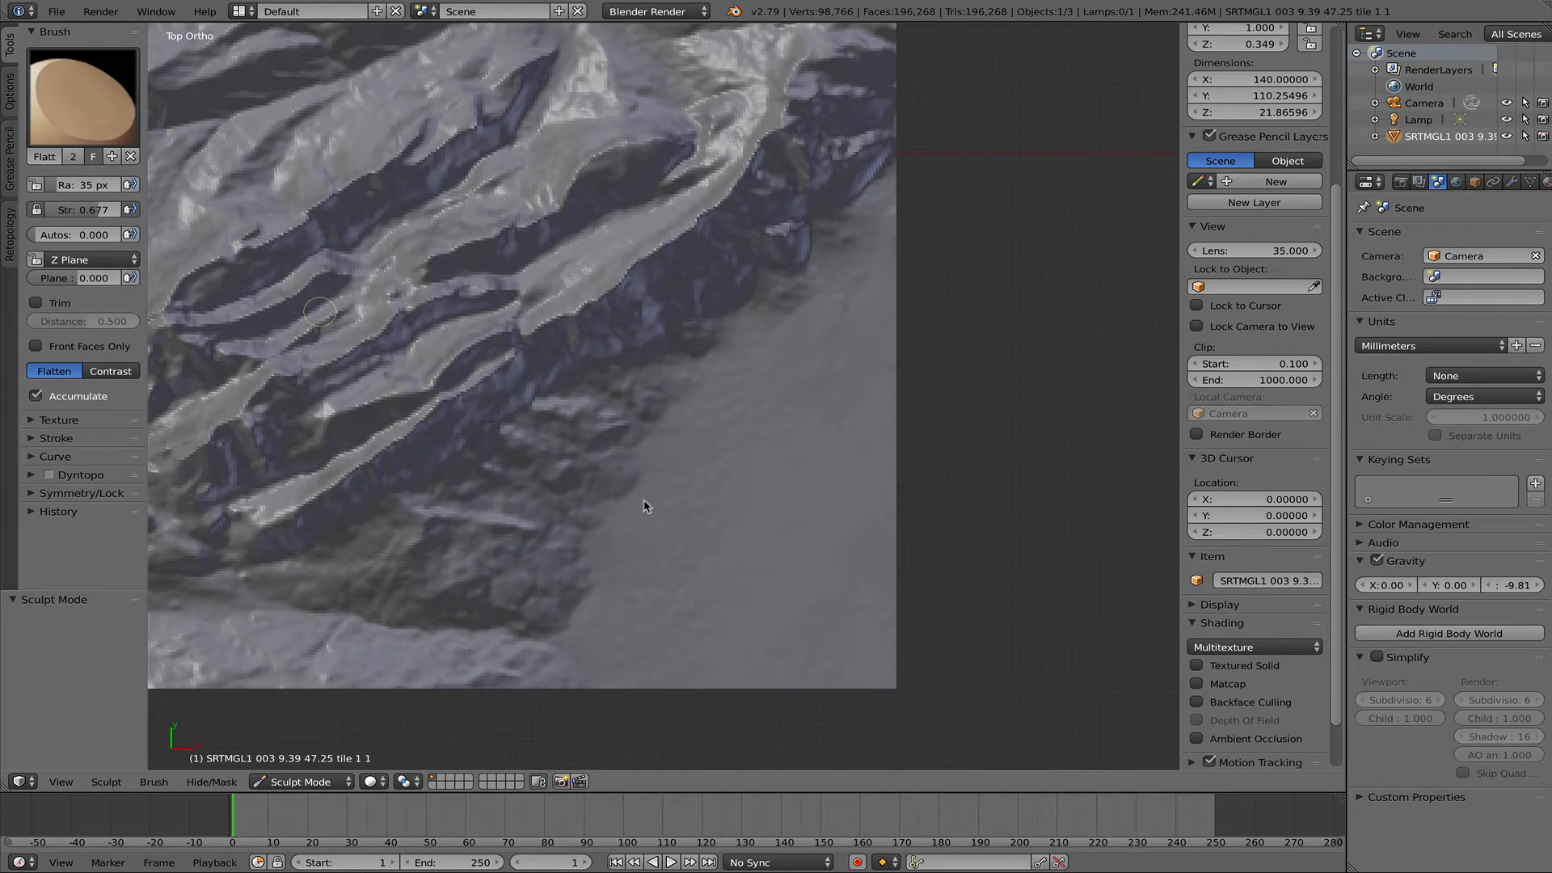
# - Return the terrain to Object Mode and inspect the flattened valley from an angled view
pyautogui.press('Tab')
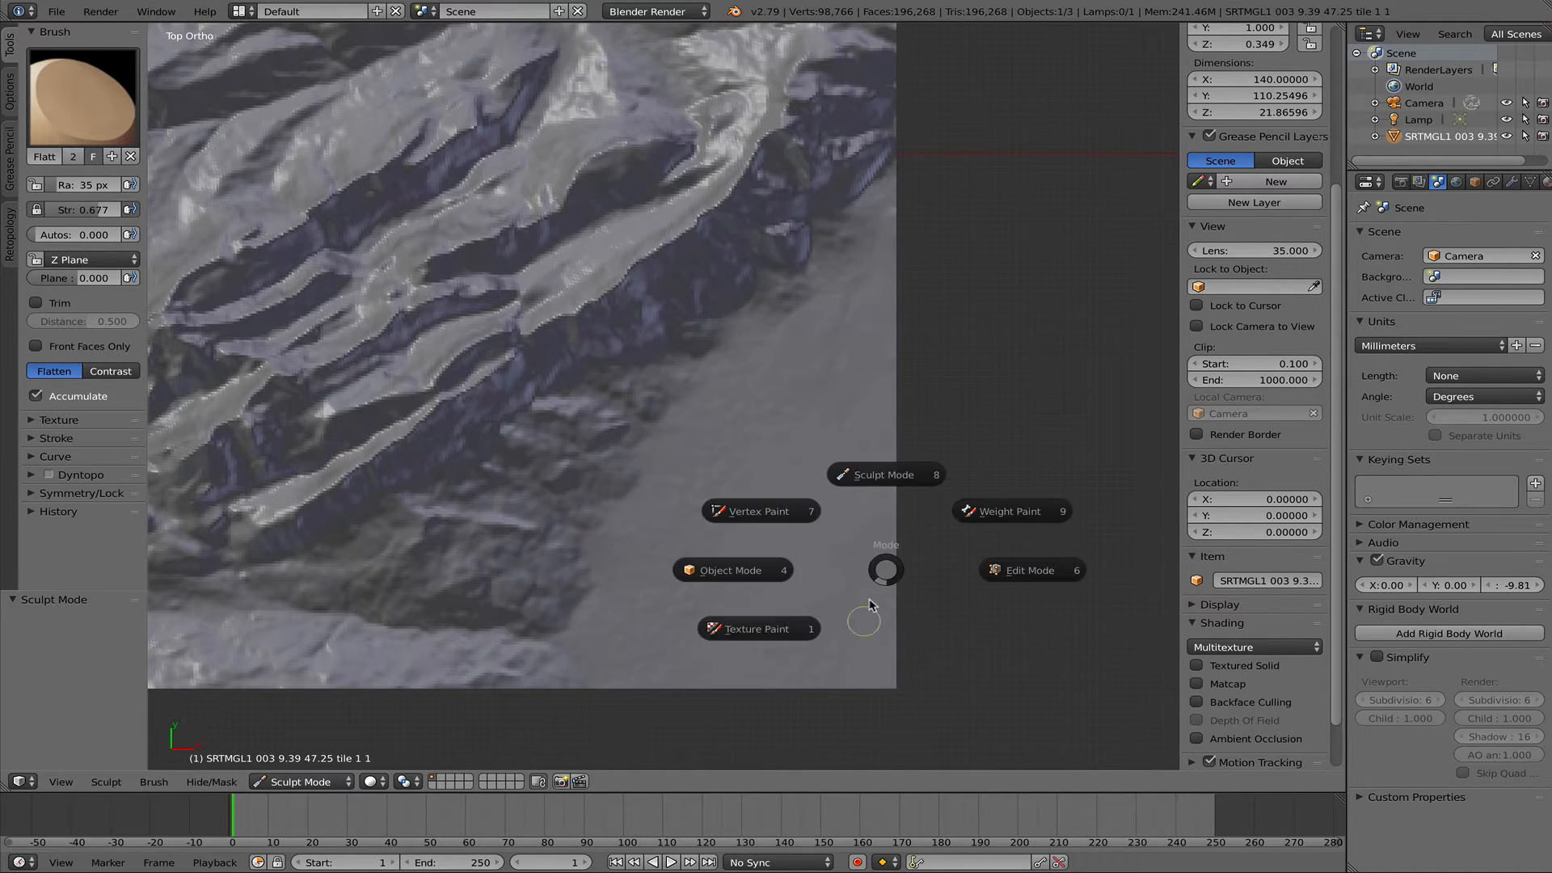
pyautogui.click(730, 571)
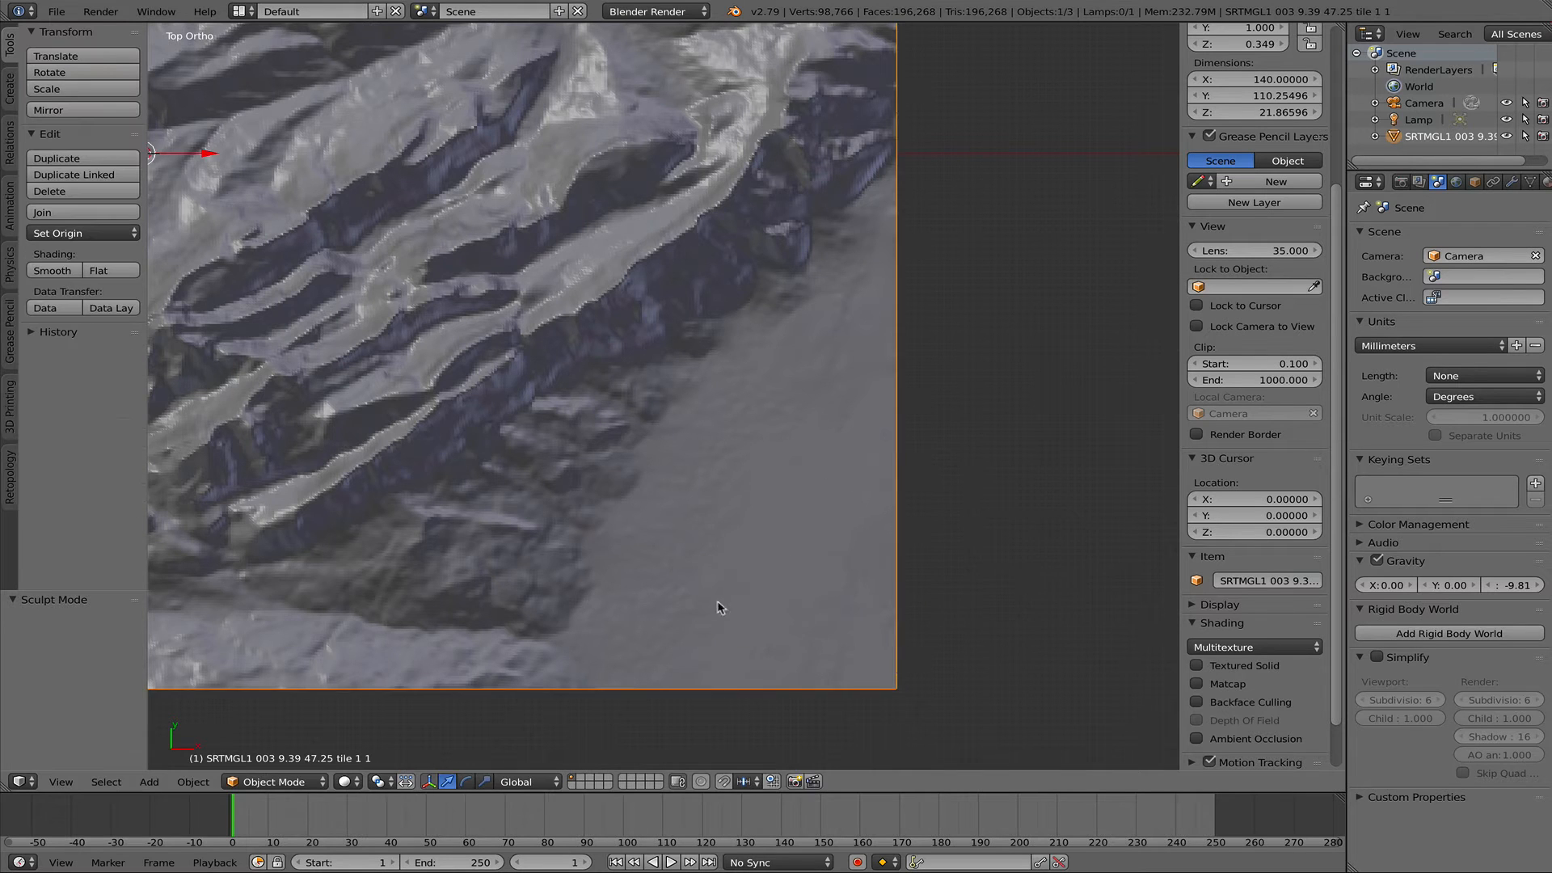
pyautogui.scroll(-5, 682, 648)
pyautogui.moveTo(654, 649); pyautogui.dragTo(630, 595, button='middle')
pyautogui.scroll(-1, 686, 543)
pyautogui.scroll(8, 687, 545)
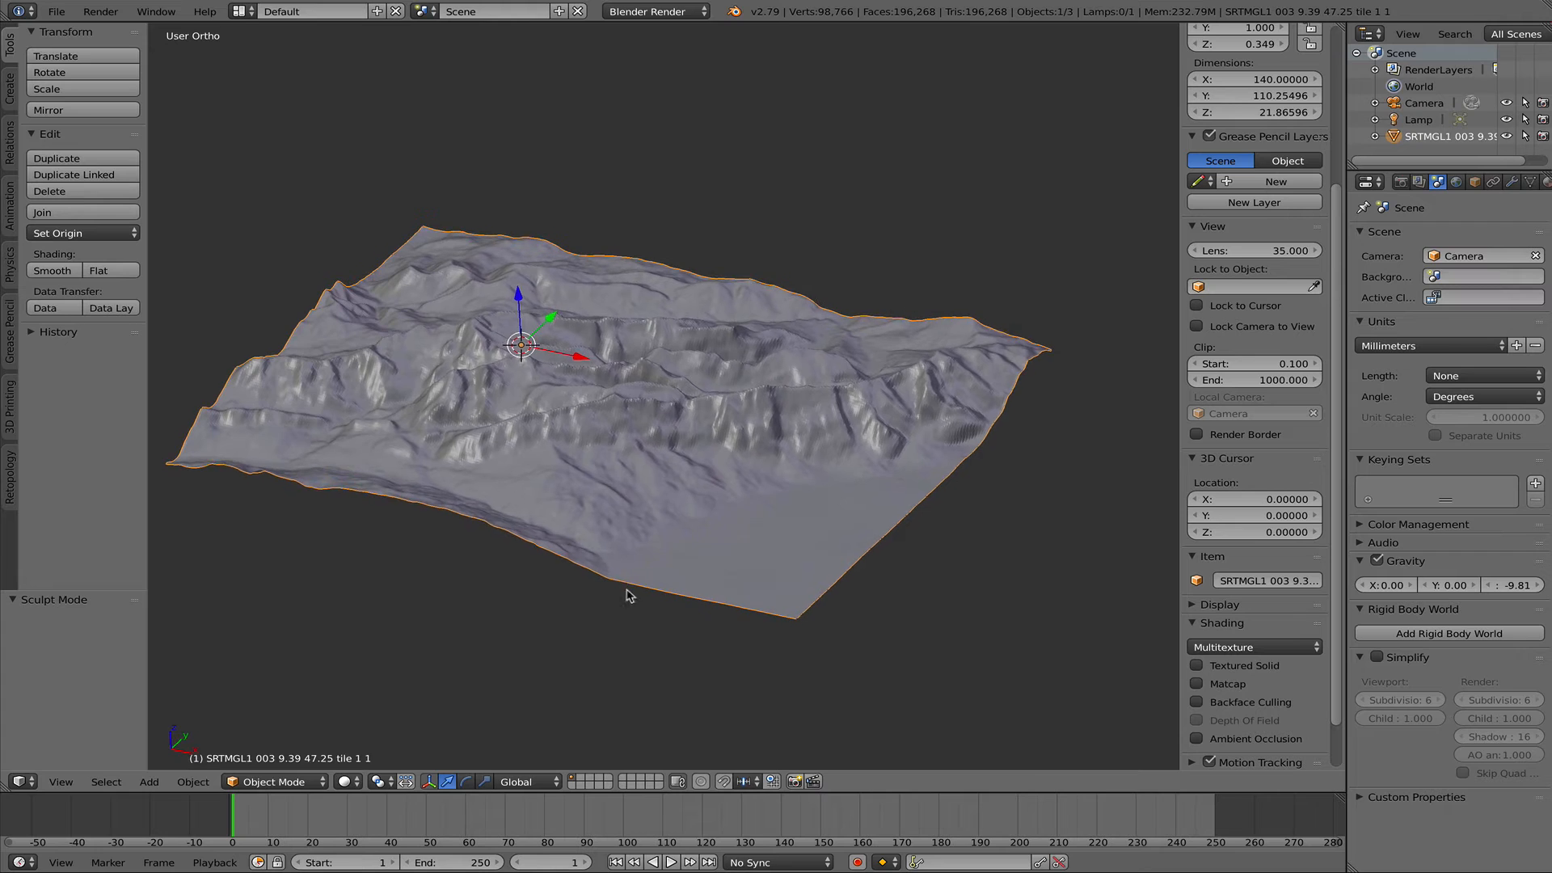
# - Start exporting the flattened terrain mesh from Blender
pyautogui.click(57, 11)
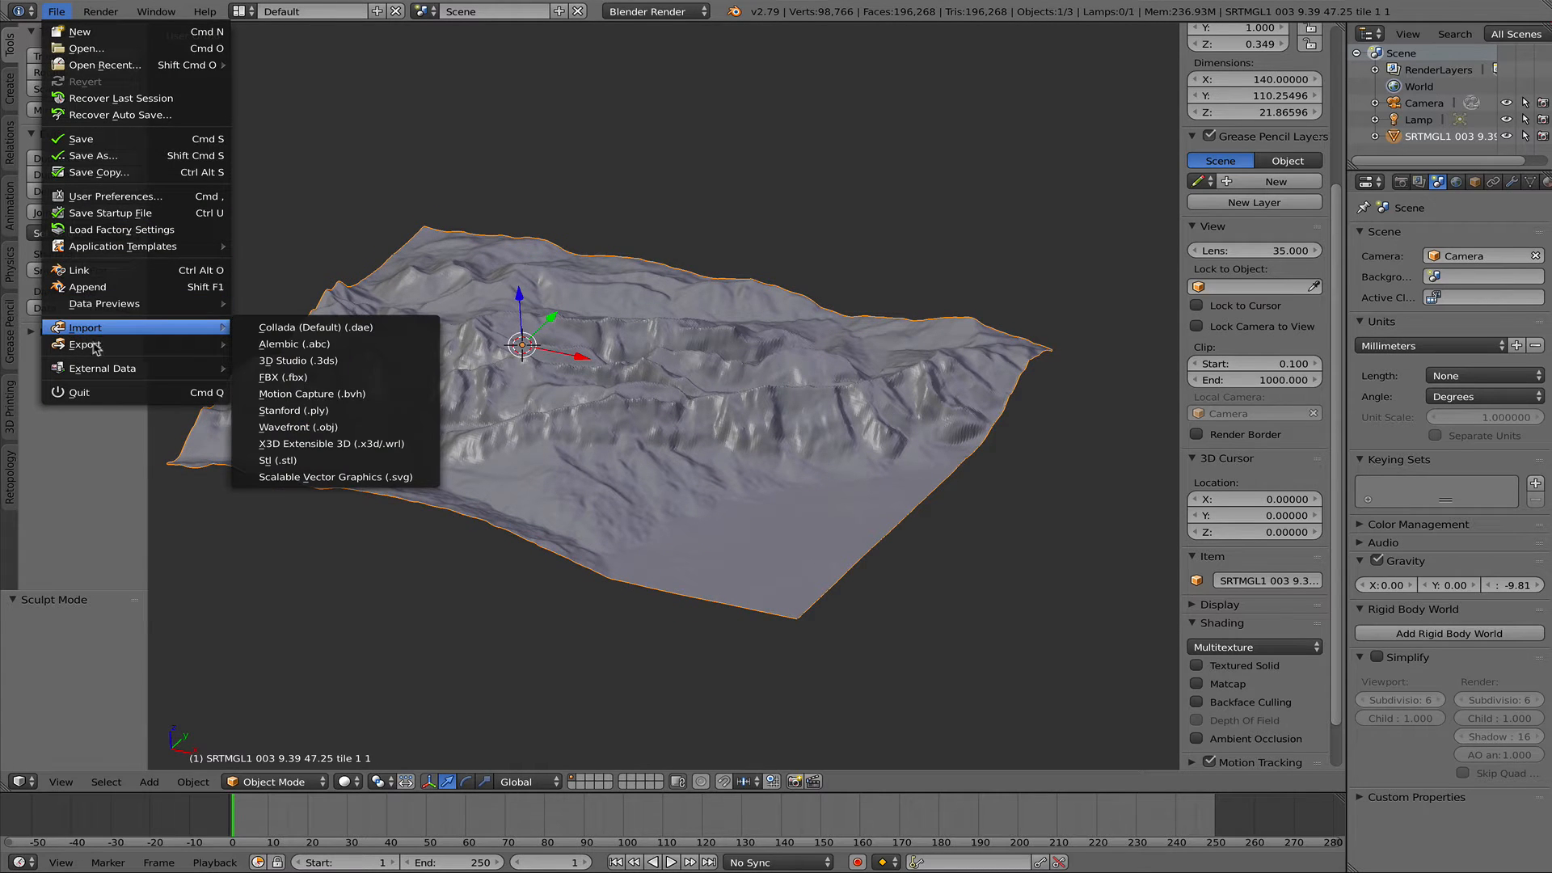
pyautogui.moveTo(95, 346)
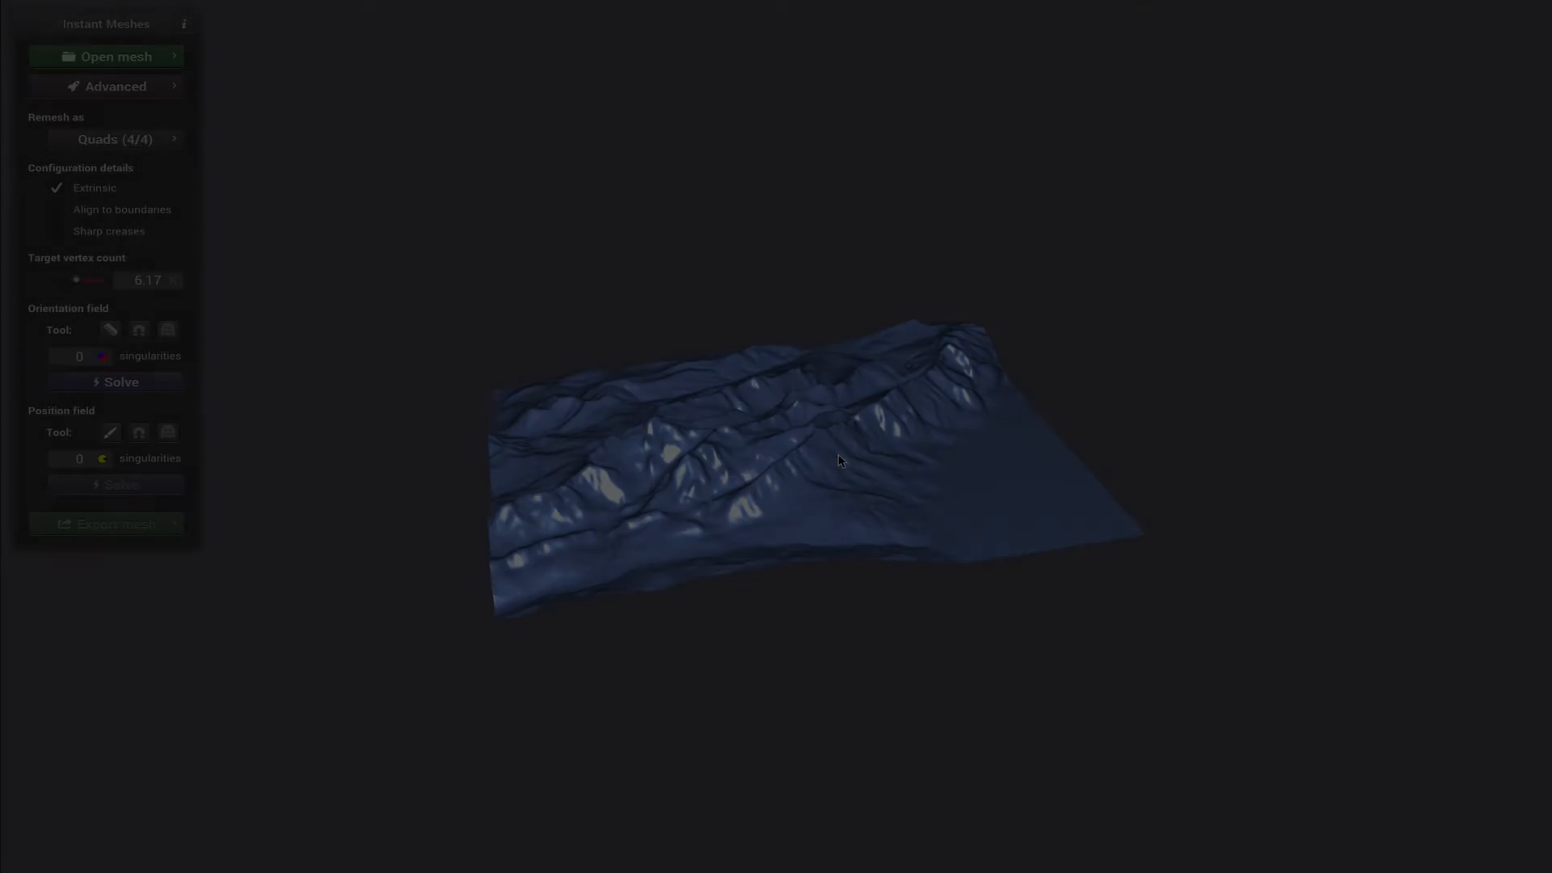
# - Switch to Instant Meshes with the terrain loaded and solve its orientation field and position field for remeshing as Quads (4/4)
pyautogui.scroll(-3, 873, 491)
pyautogui.scroll(6, 849, 490)
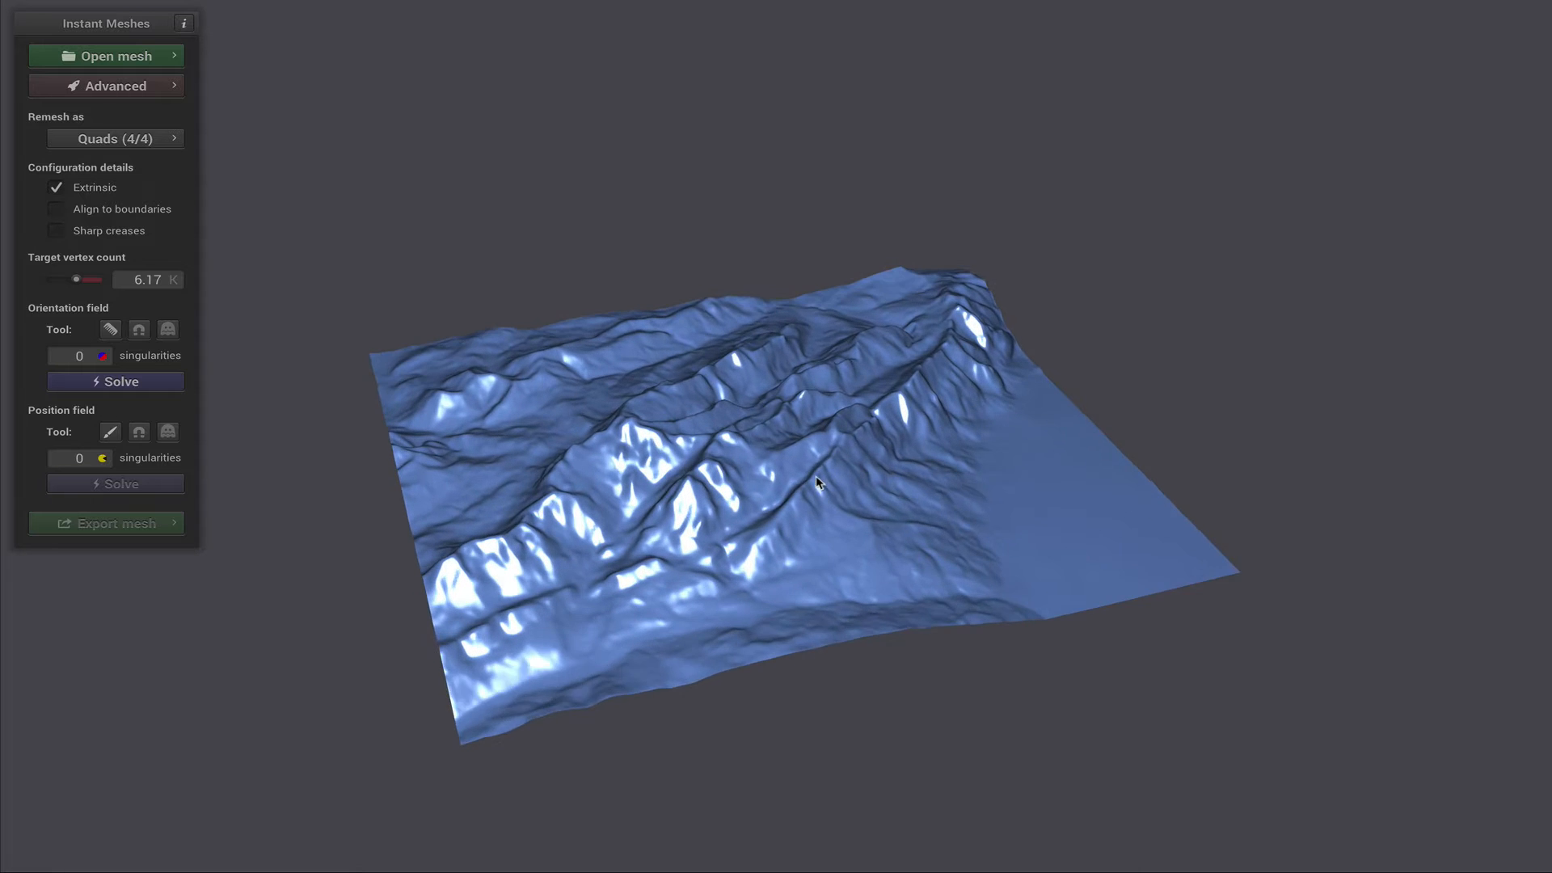
pyautogui.moveTo(810, 483); pyautogui.dragTo(710, 492)
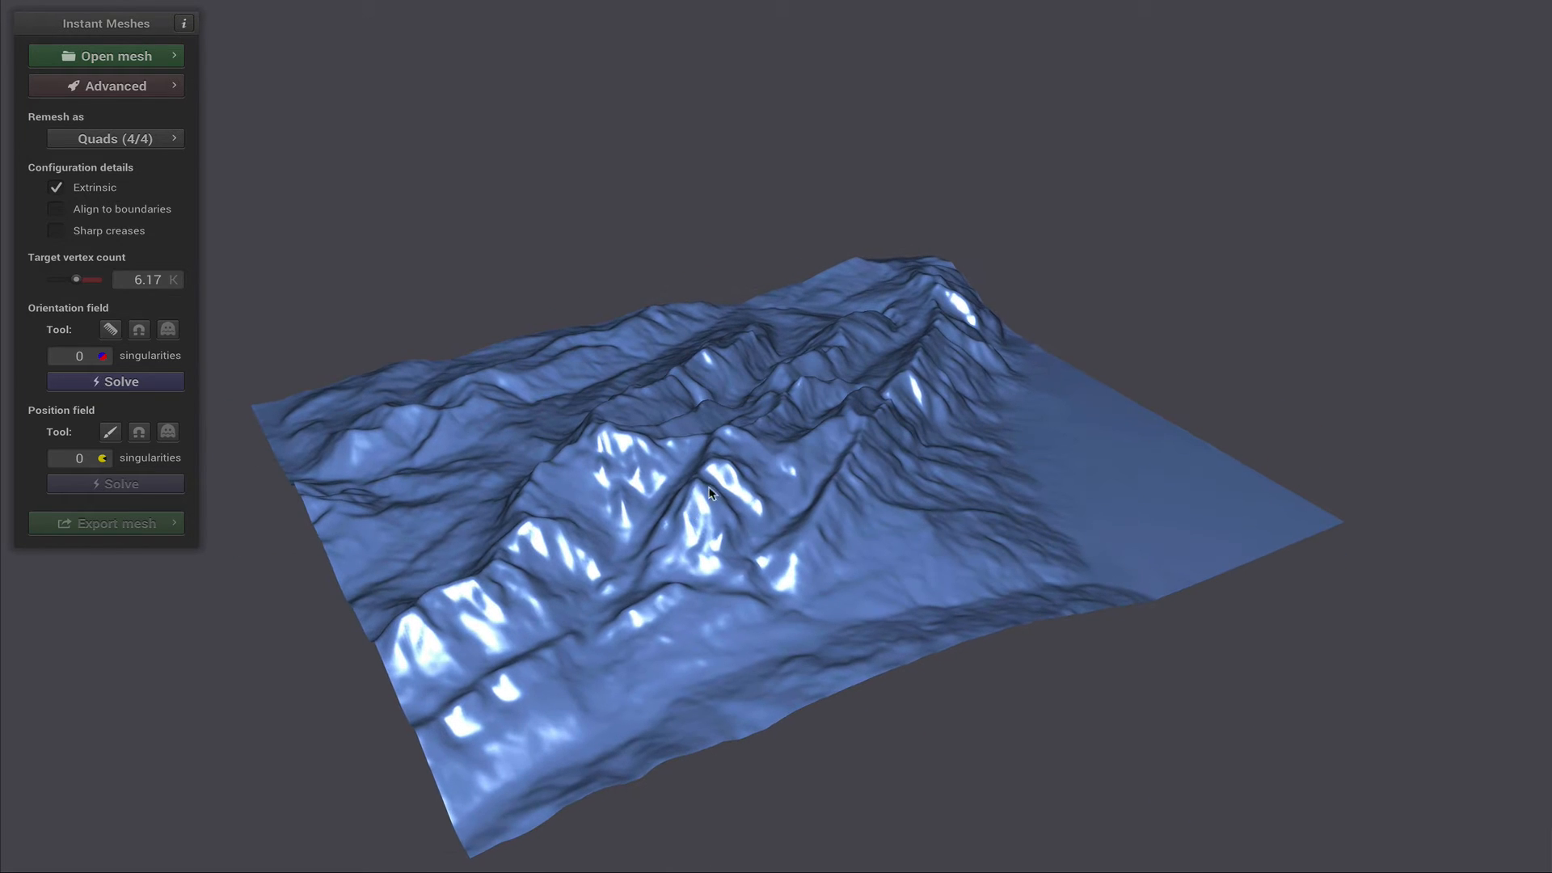
pyautogui.scroll(2, 755, 471)
pyautogui.scroll(-4, 752, 475)
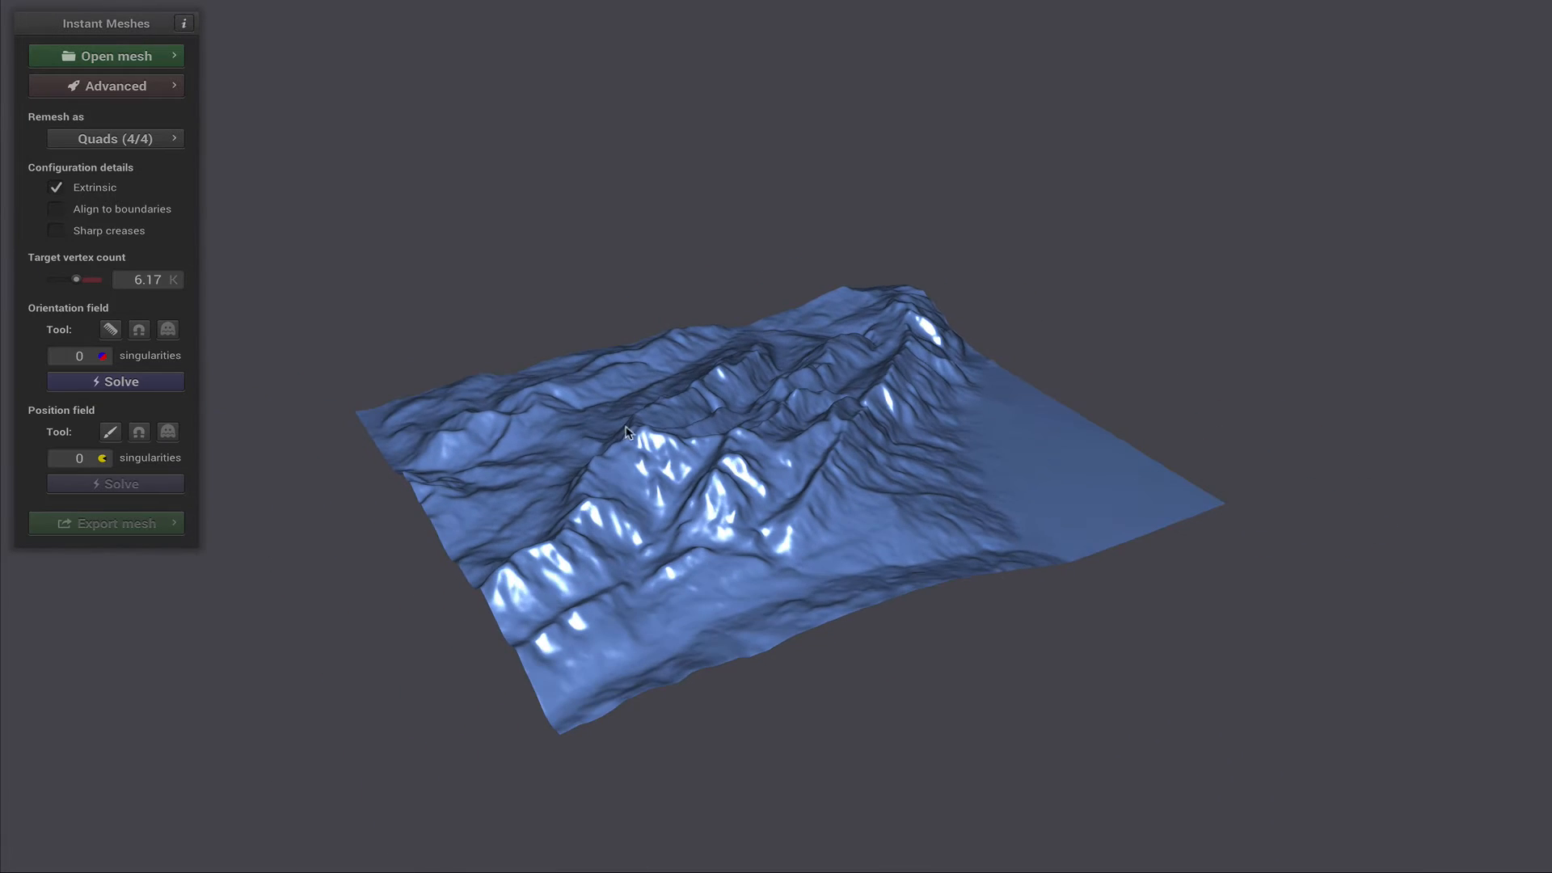
pyautogui.moveTo(476, 397); pyautogui.dragTo(436, 376)
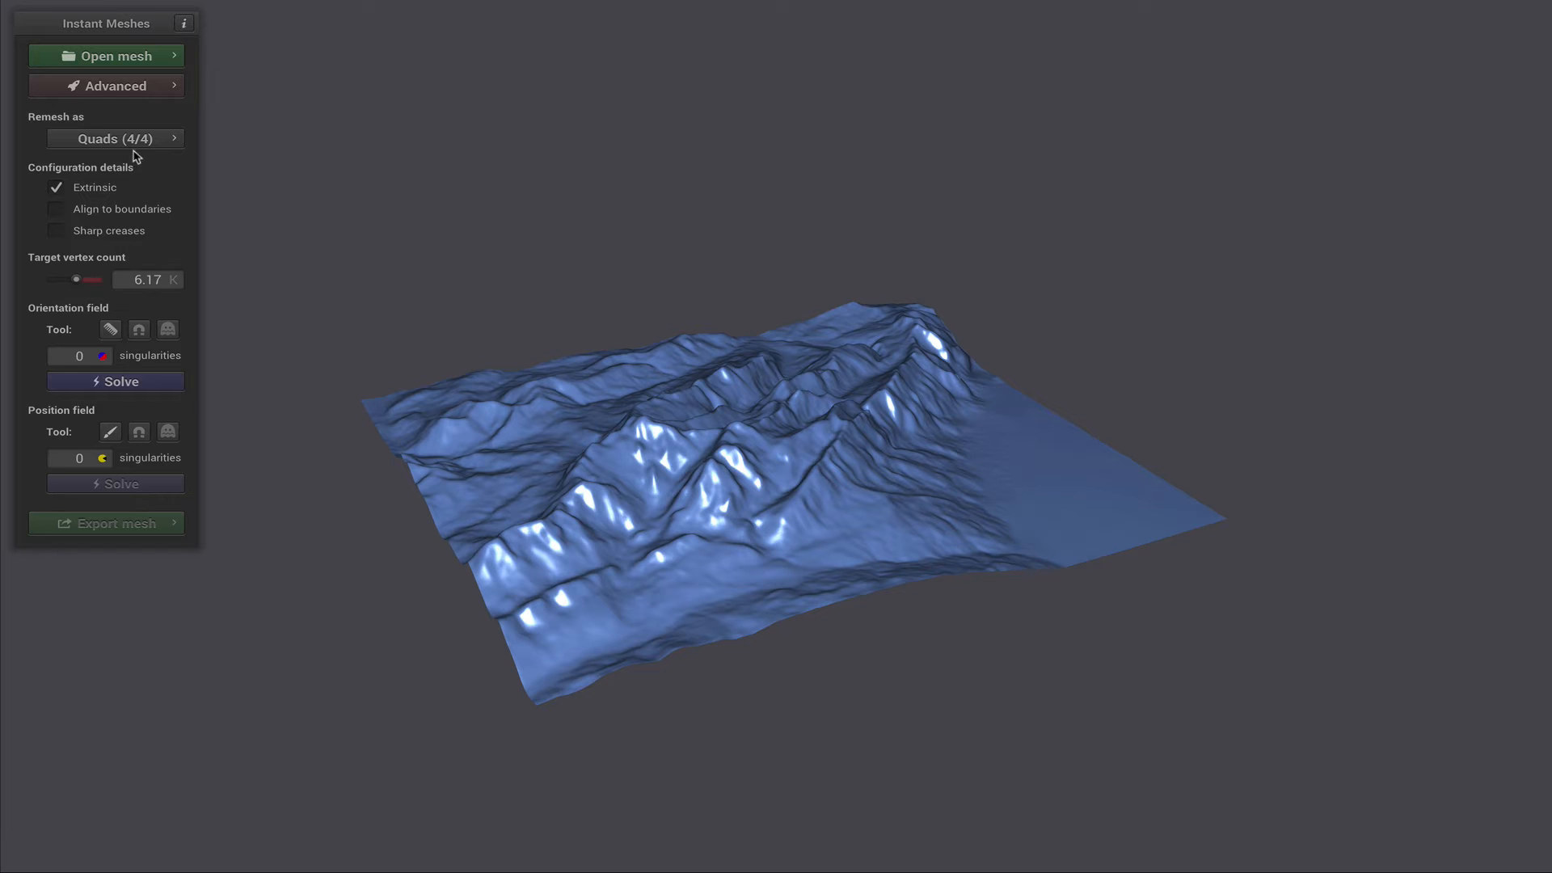
pyautogui.click(117, 380)
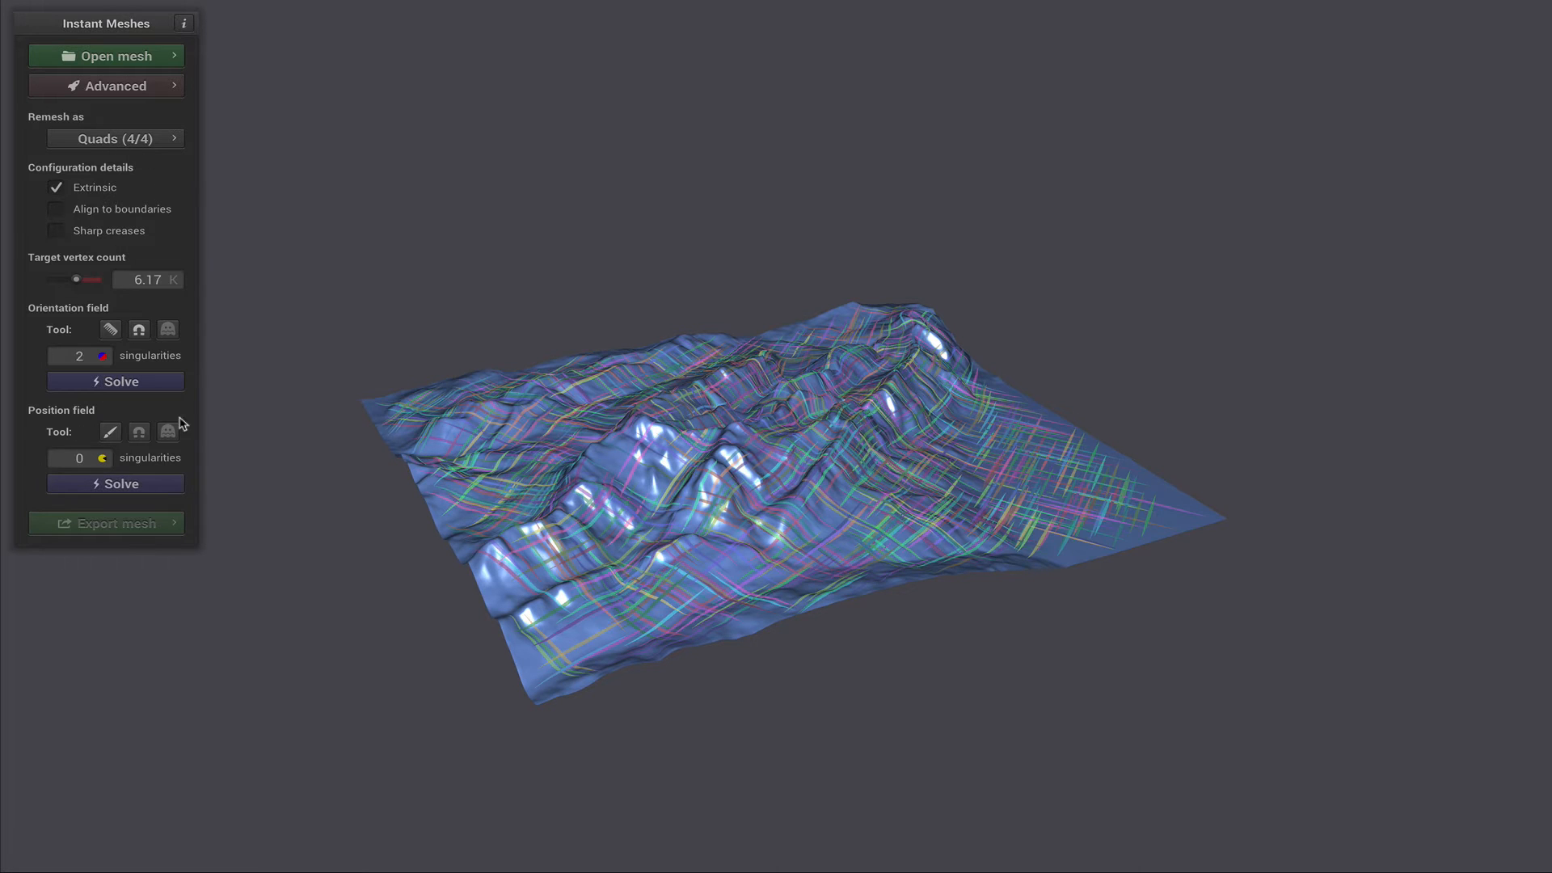
pyautogui.click(123, 484)
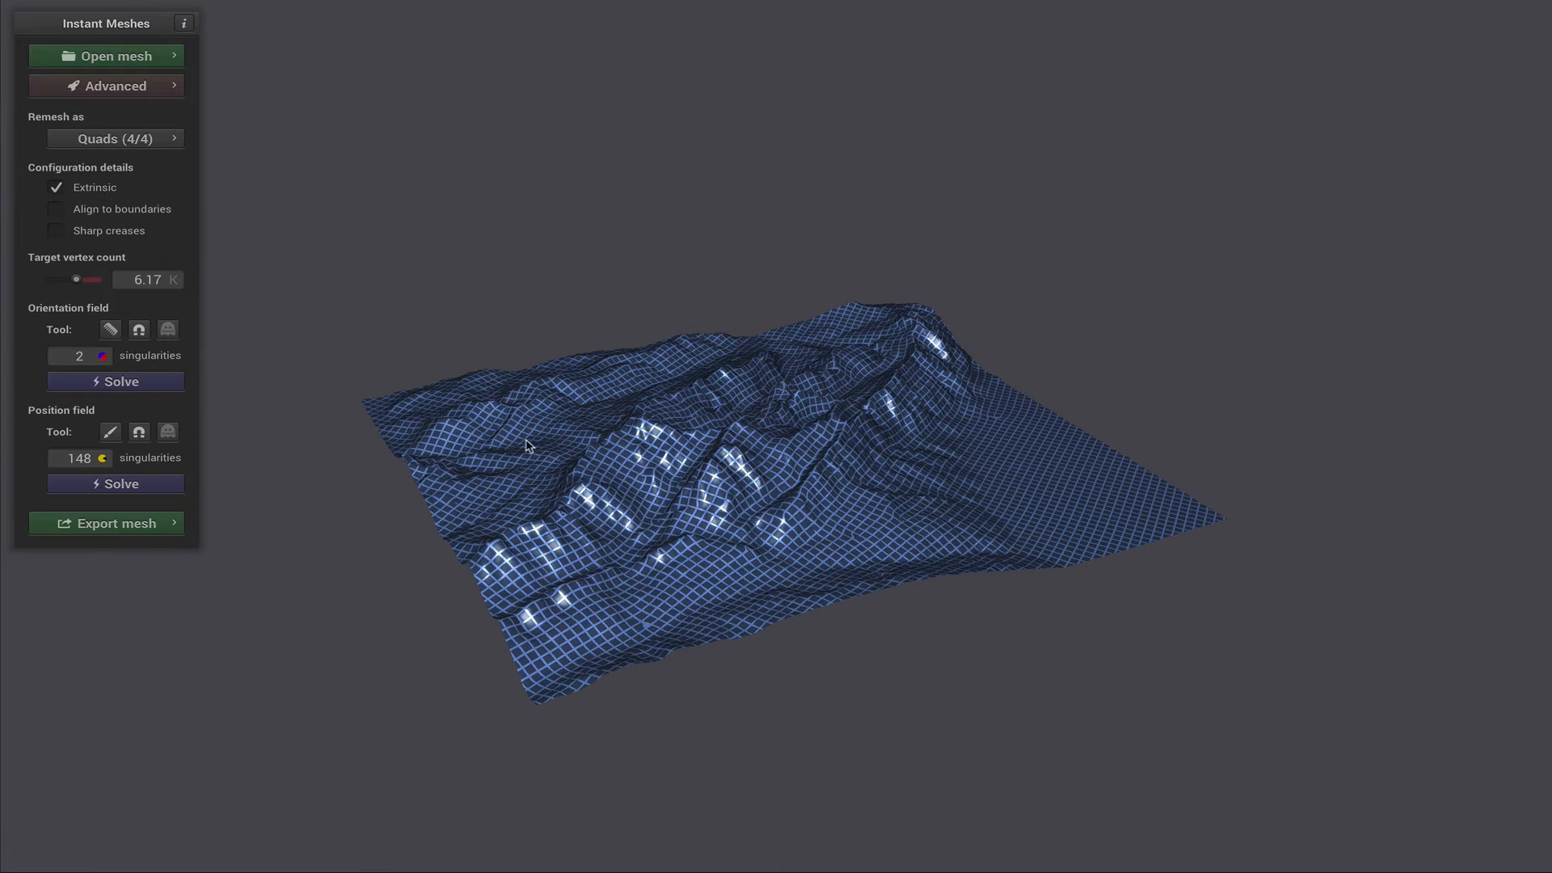
# - Extract the remeshed terrain with the Pure quad mesh option enabled
pyautogui.moveTo(645, 483); pyautogui.dragTo(435, 463)
pyautogui.scroll(-2, 693, 493)
pyautogui.scroll(5, 692, 493)
pyautogui.moveTo(624, 483); pyautogui.dragTo(446, 457)
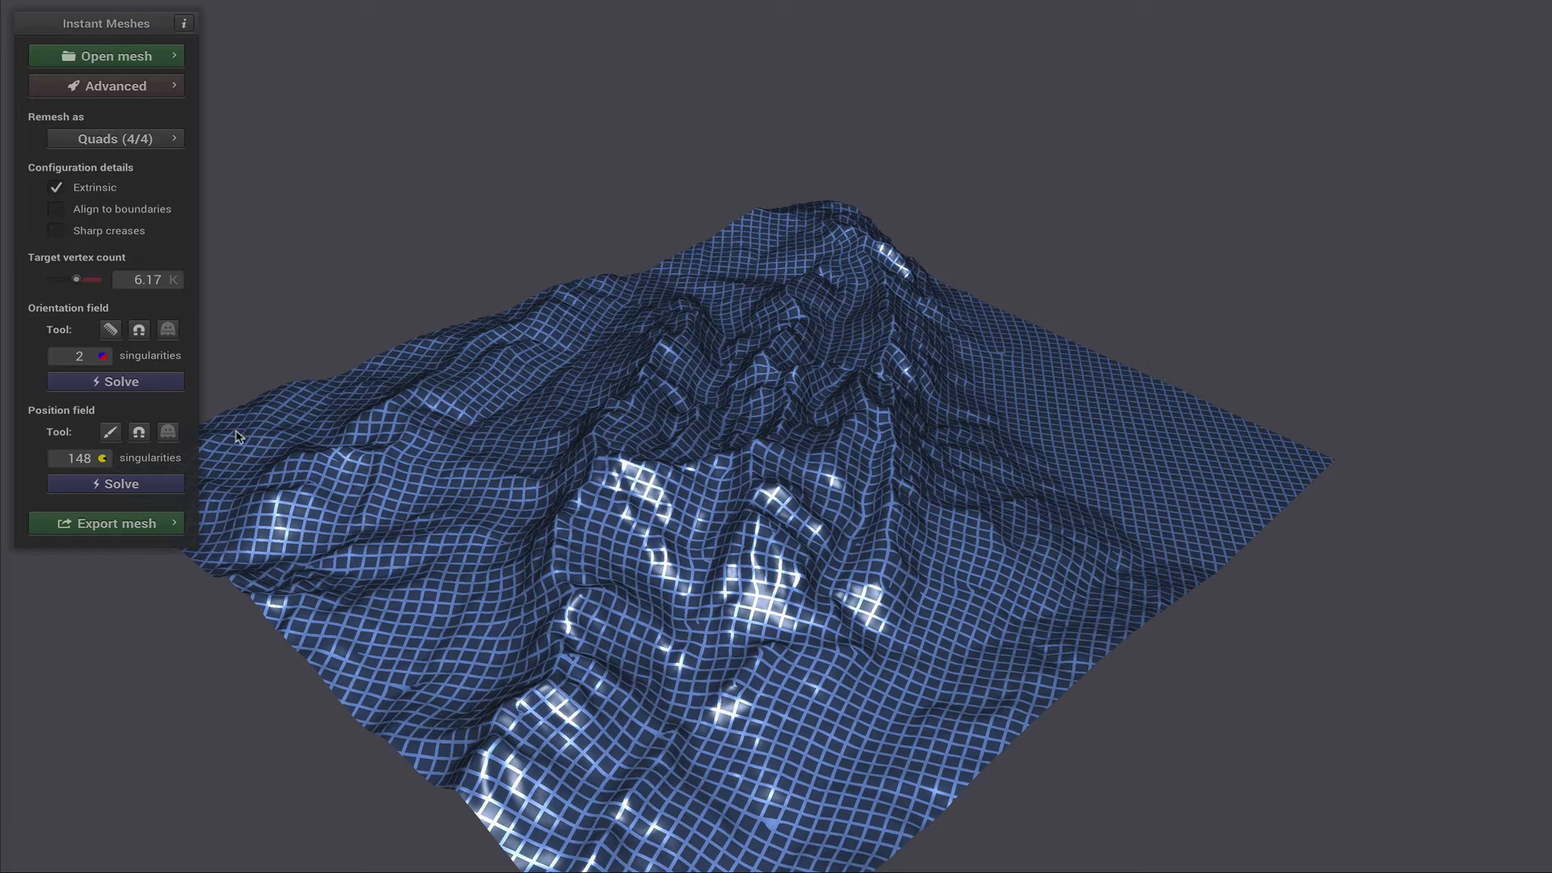
pyautogui.click(133, 532)
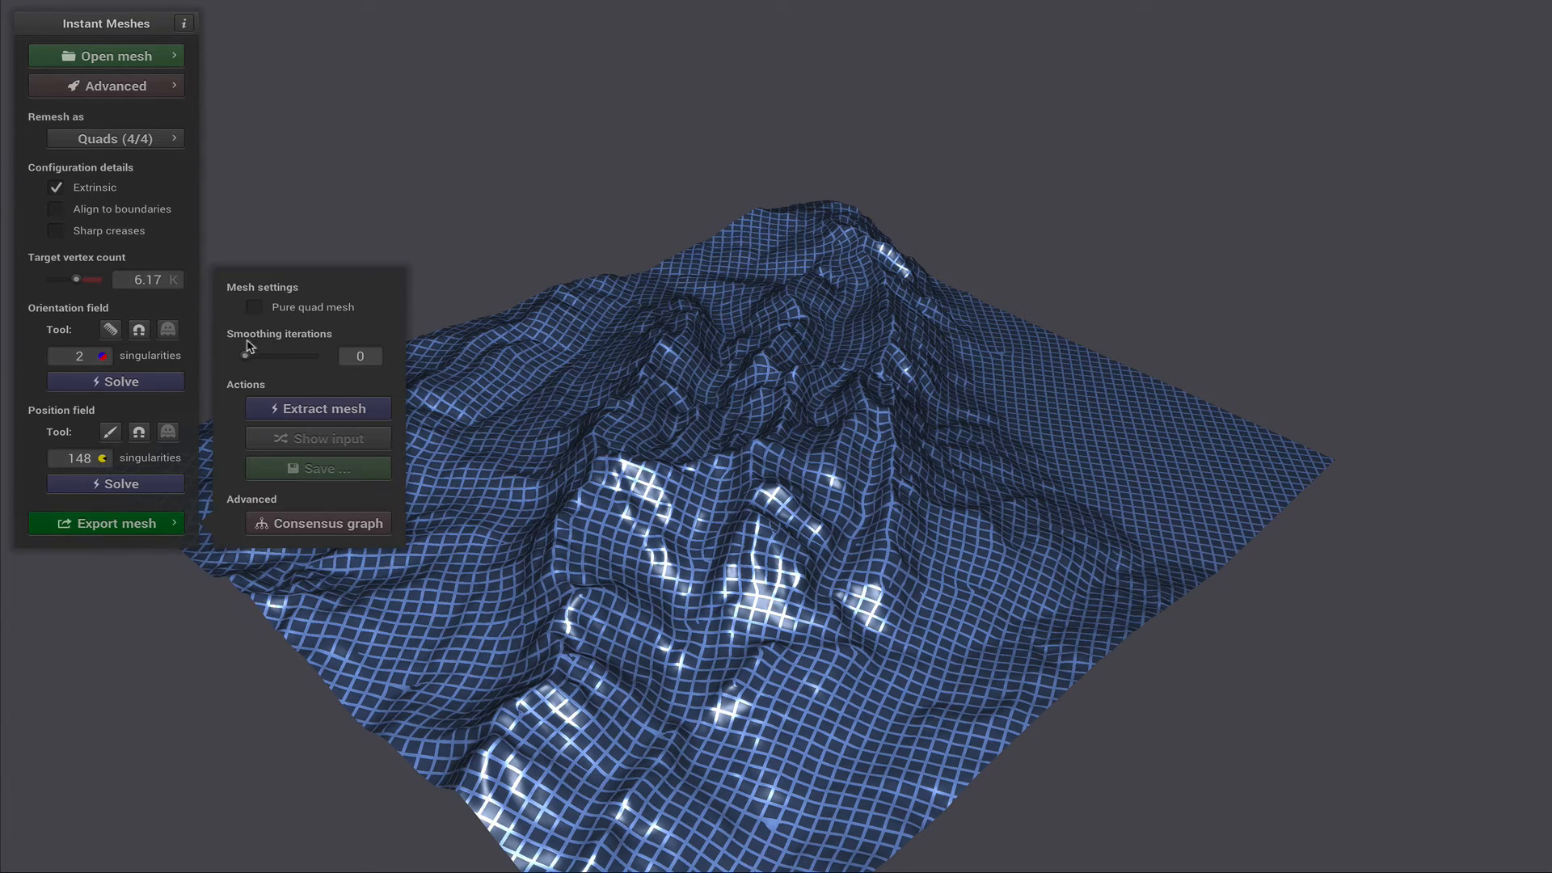
pyautogui.click(324, 410)
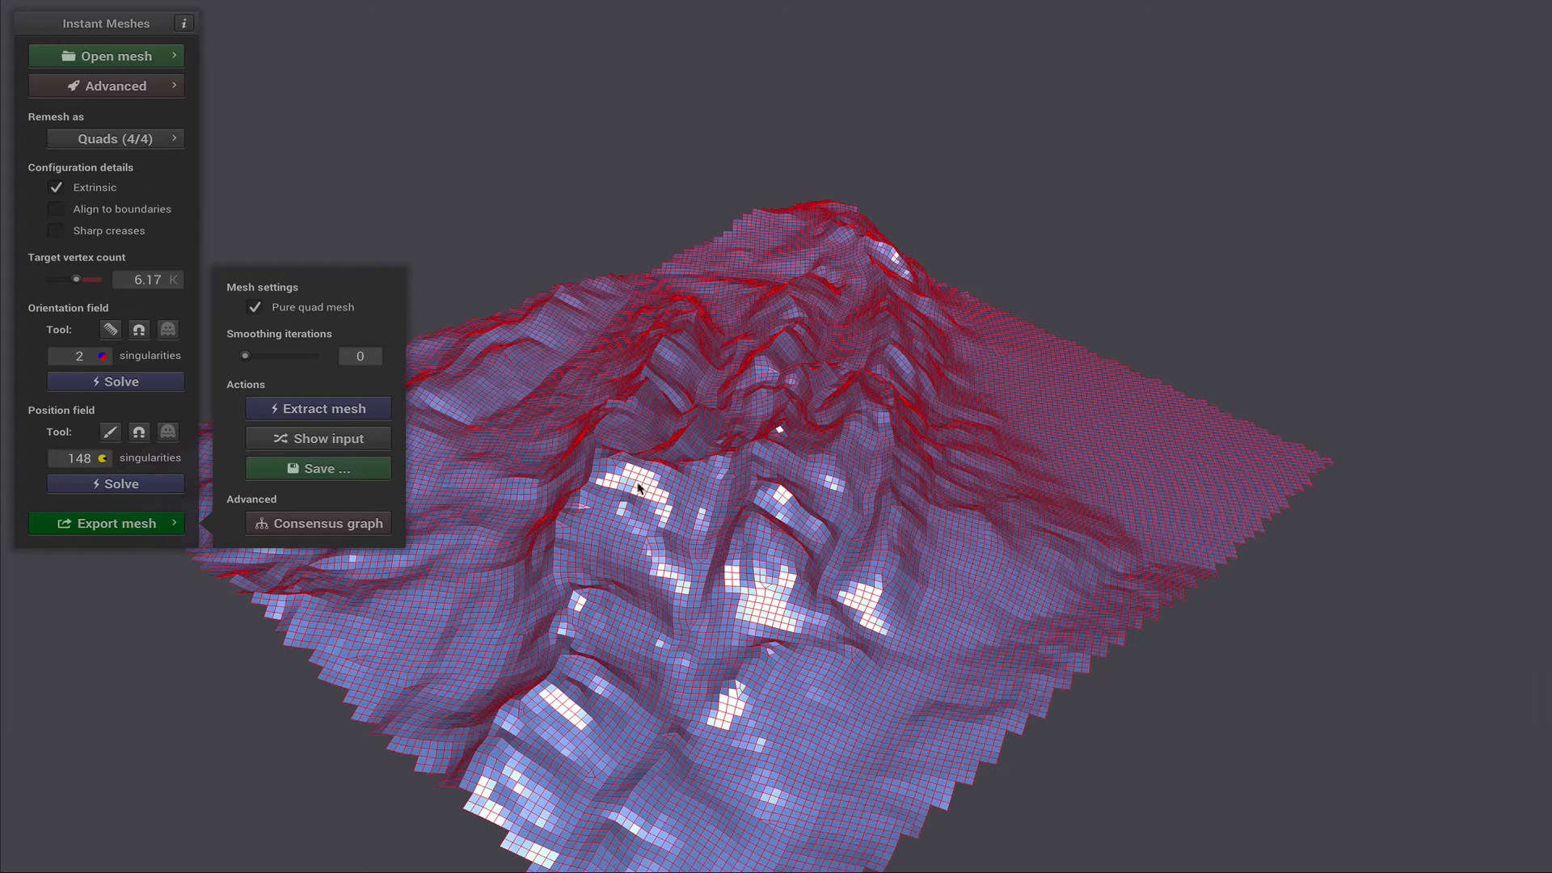
# - Set the smoothing iterations to 2 and extract the quad mesh again, checking the smoothed terrain
pyautogui.scroll(1, 767, 529)
pyautogui.scroll(-3, 767, 529)
pyautogui.scroll(5, 767, 530)
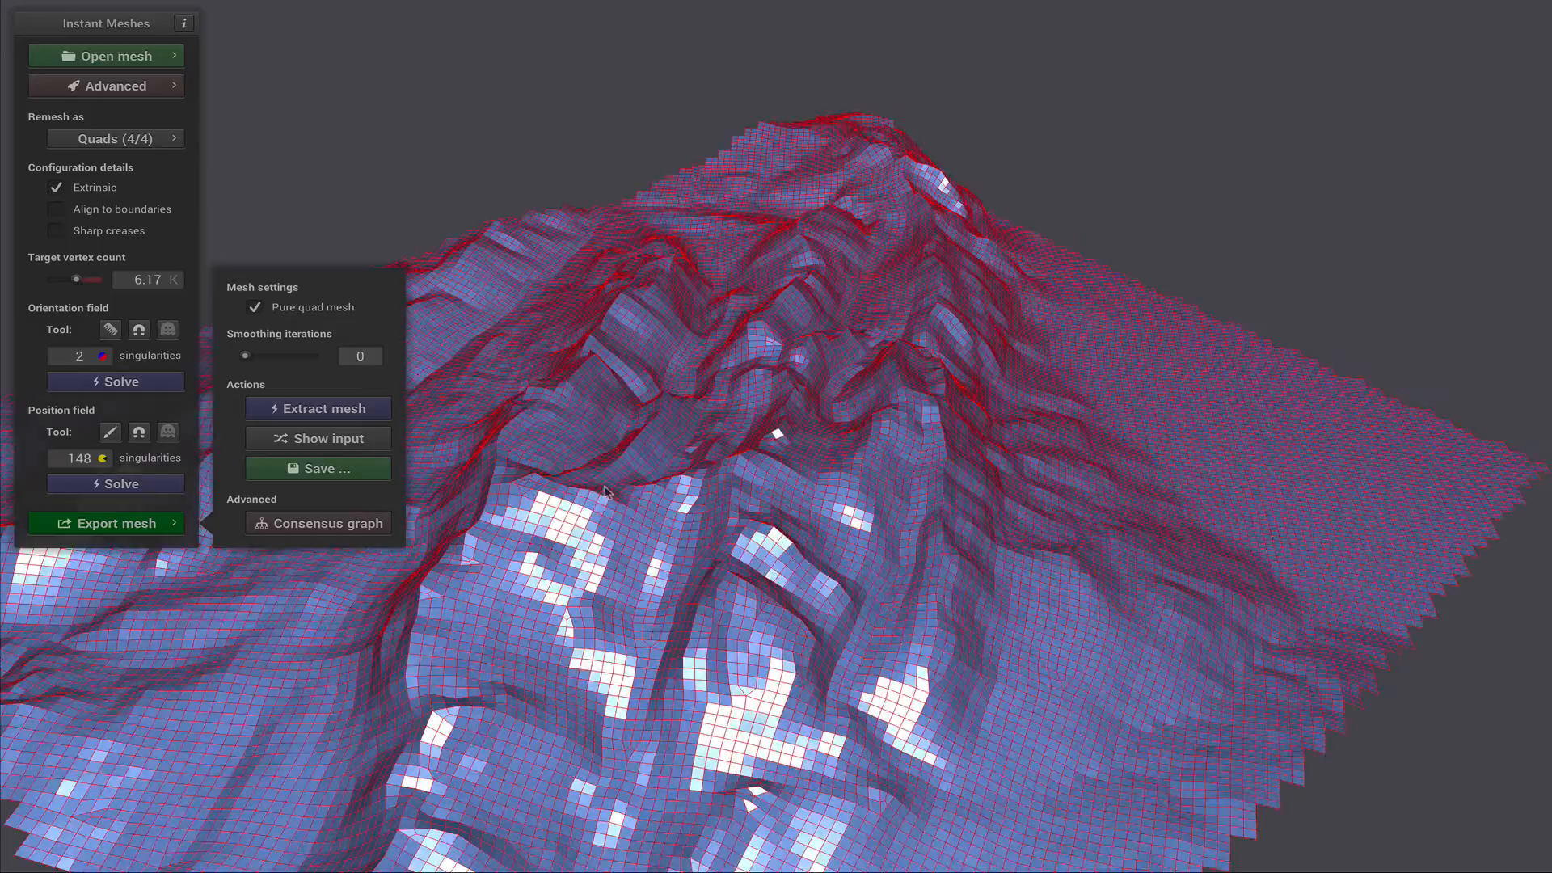
pyautogui.moveTo(629, 478); pyautogui.dragTo(620, 396)
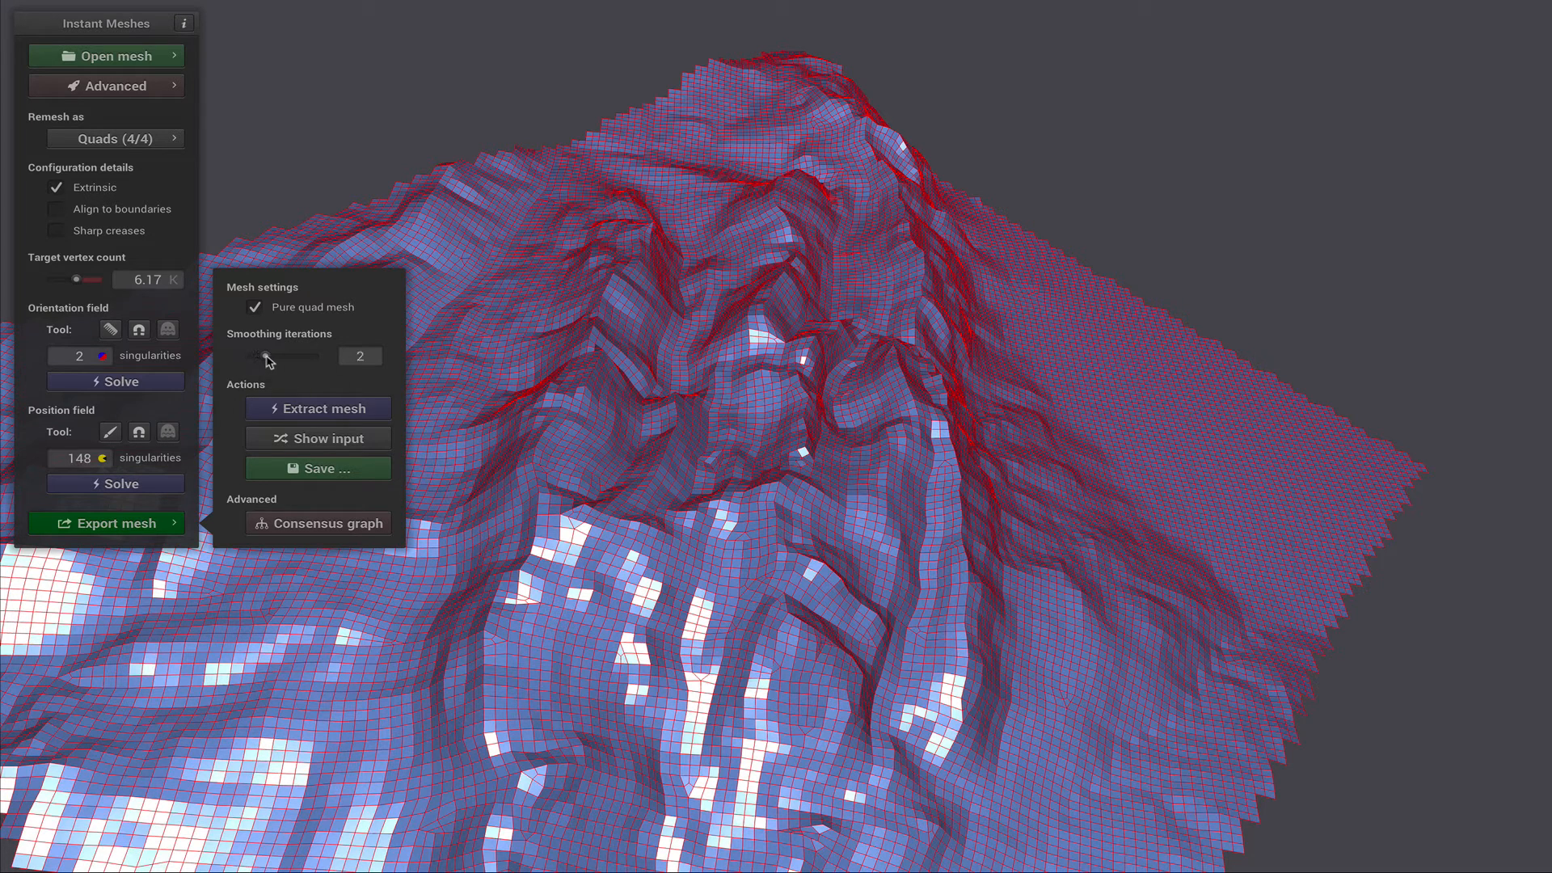
pyautogui.click(327, 410)
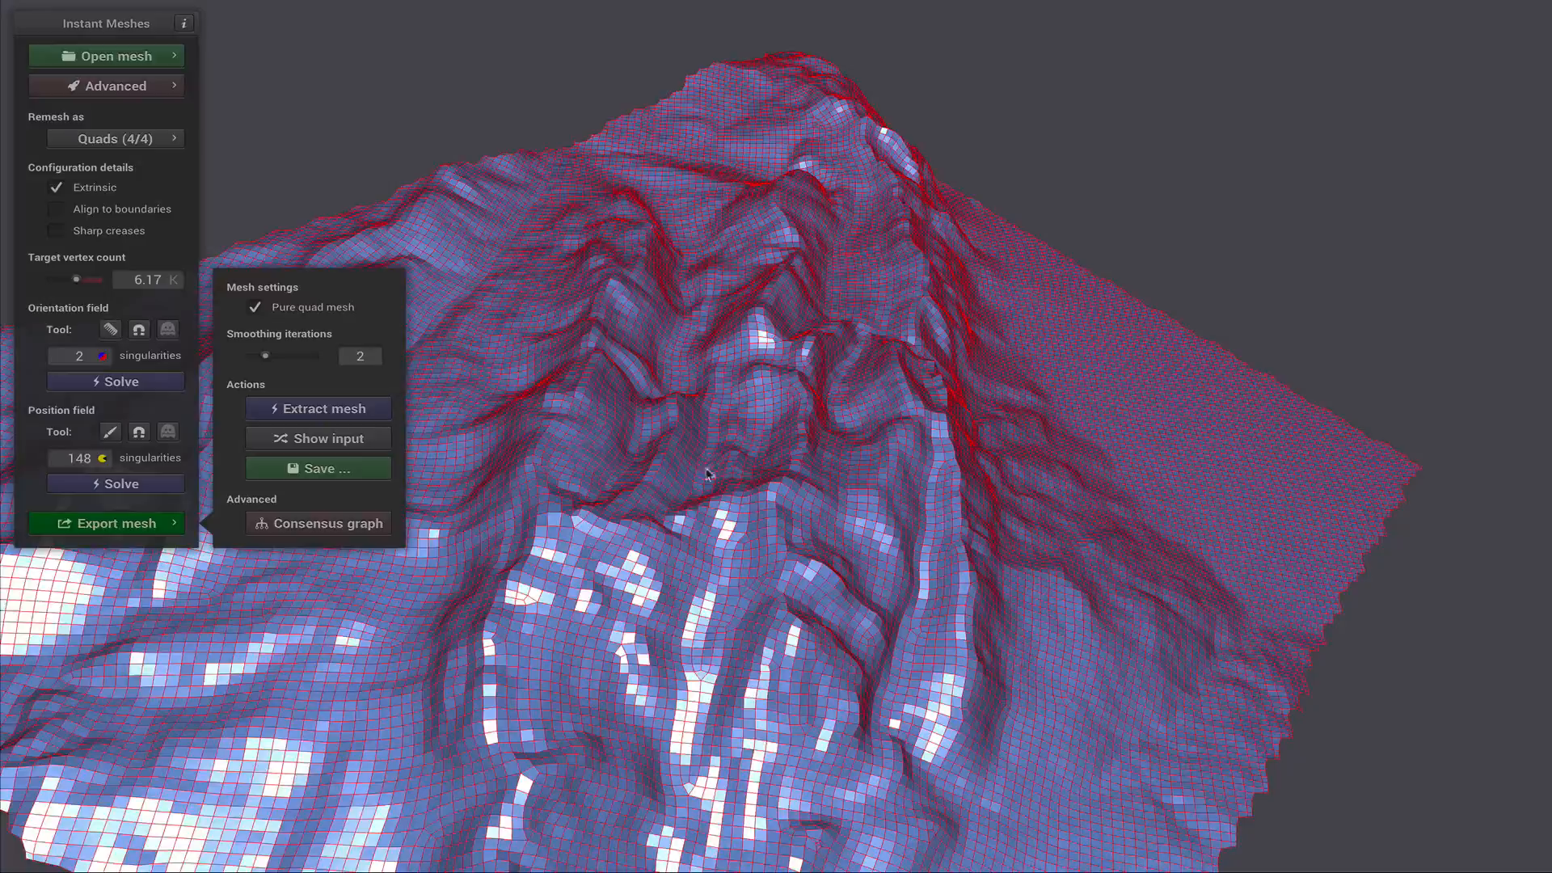
pyautogui.moveTo(706, 473); pyautogui.dragTo(1051, 517)
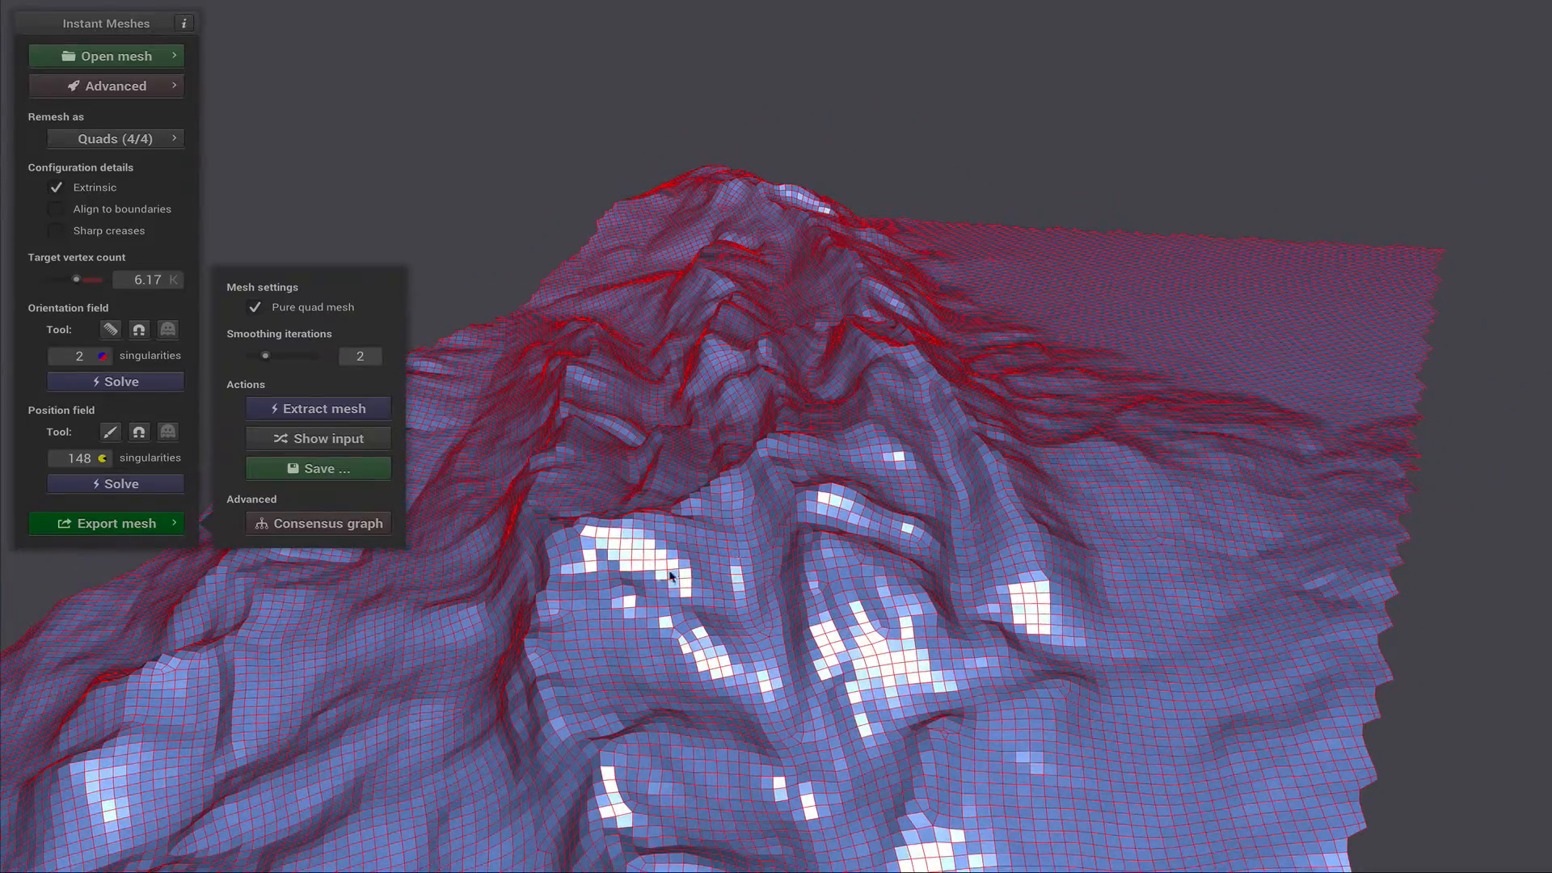
pyautogui.click(378, 477)
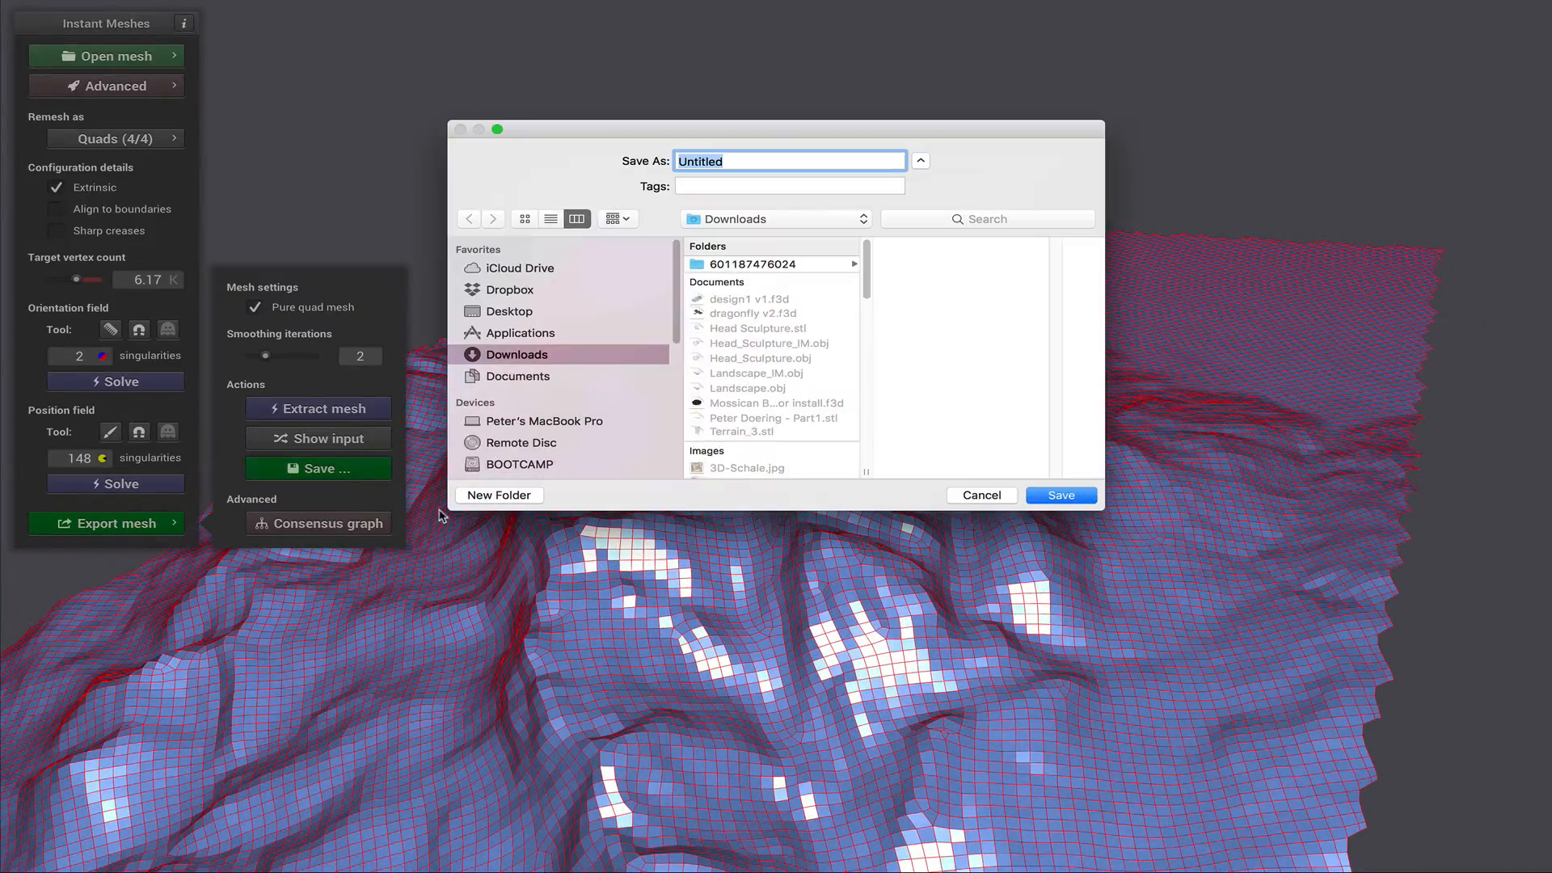
pyautogui.click(979, 497)
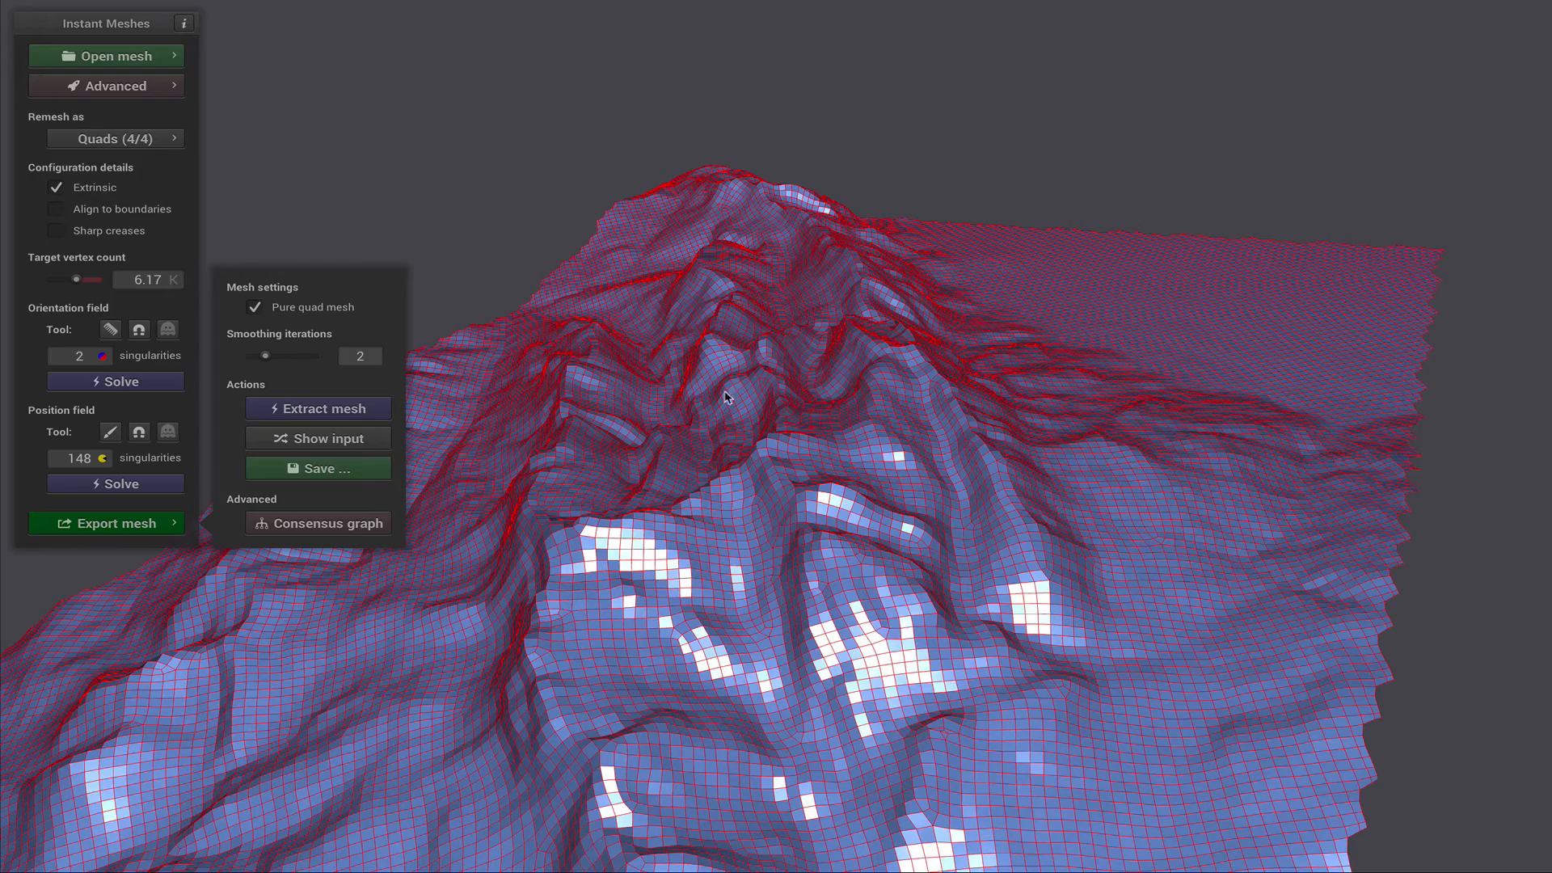
pyautogui.scroll(1, 808, 412)
pyautogui.scroll(-8, 810, 416)
pyautogui.moveTo(958, 495); pyautogui.dragTo(994, 479)
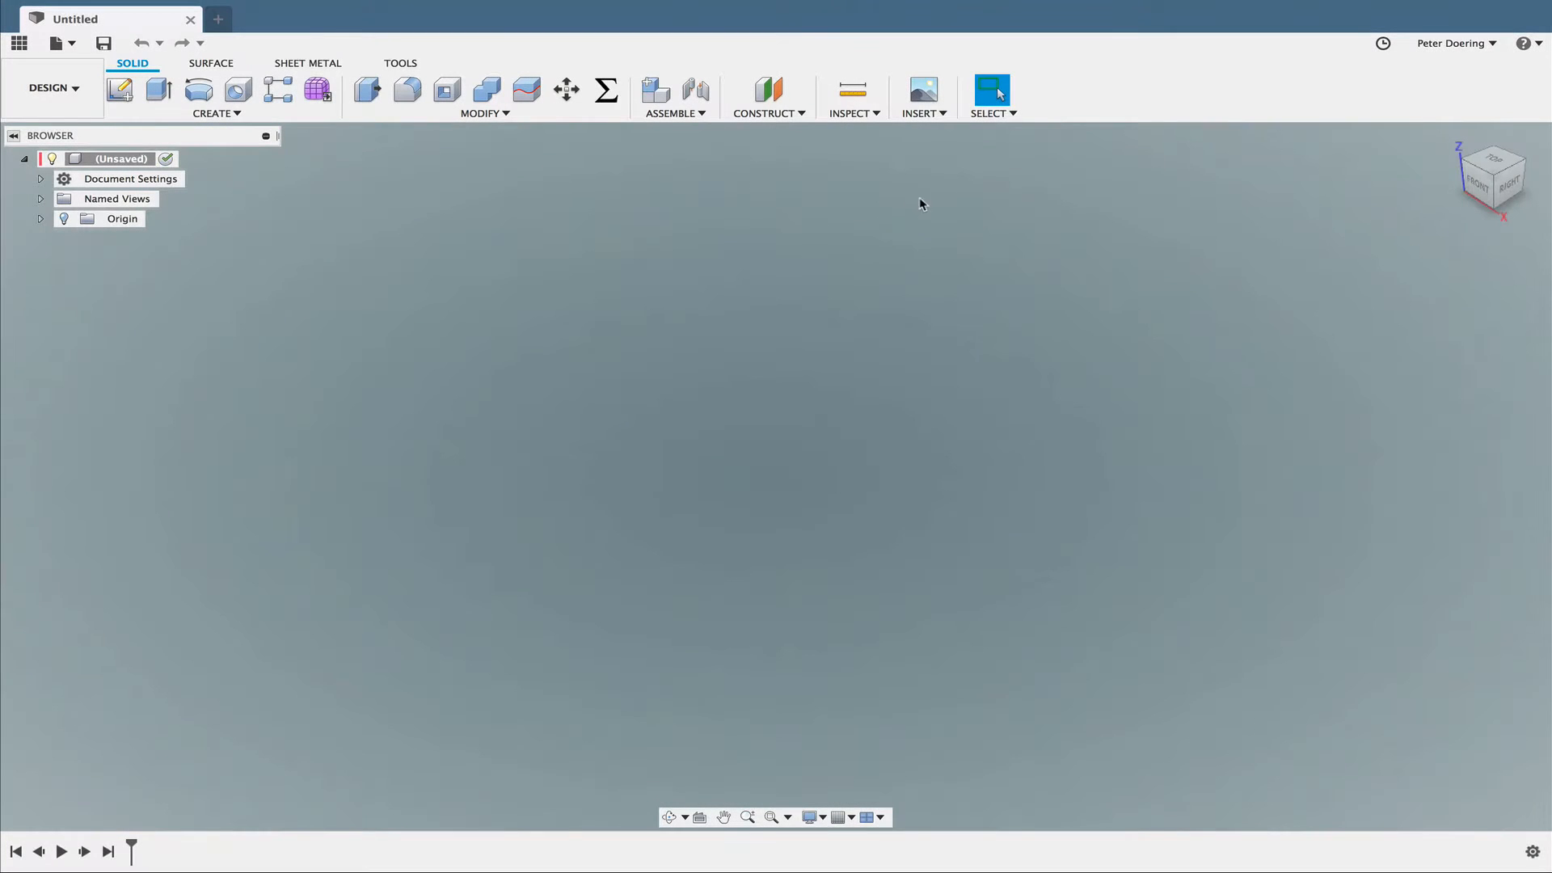
# - Switch to Fusion 360 and insert Landscape_IM.obj as a mesh in millimetres, rotated 90 degrees so the terrain lies flat
pyautogui.click(923, 113)
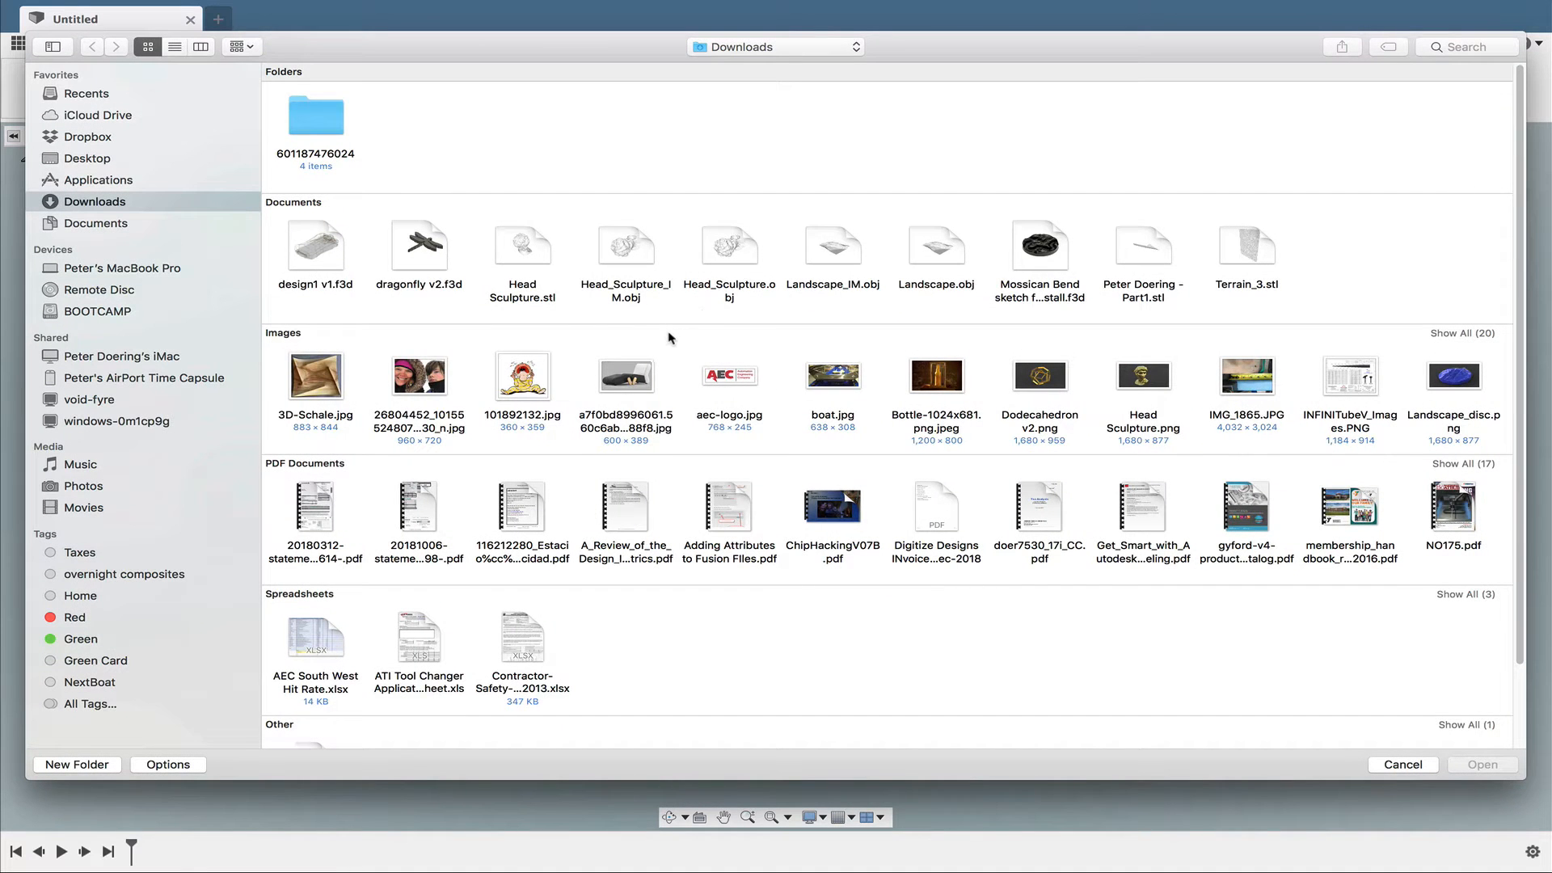
pyautogui.click(827, 256)
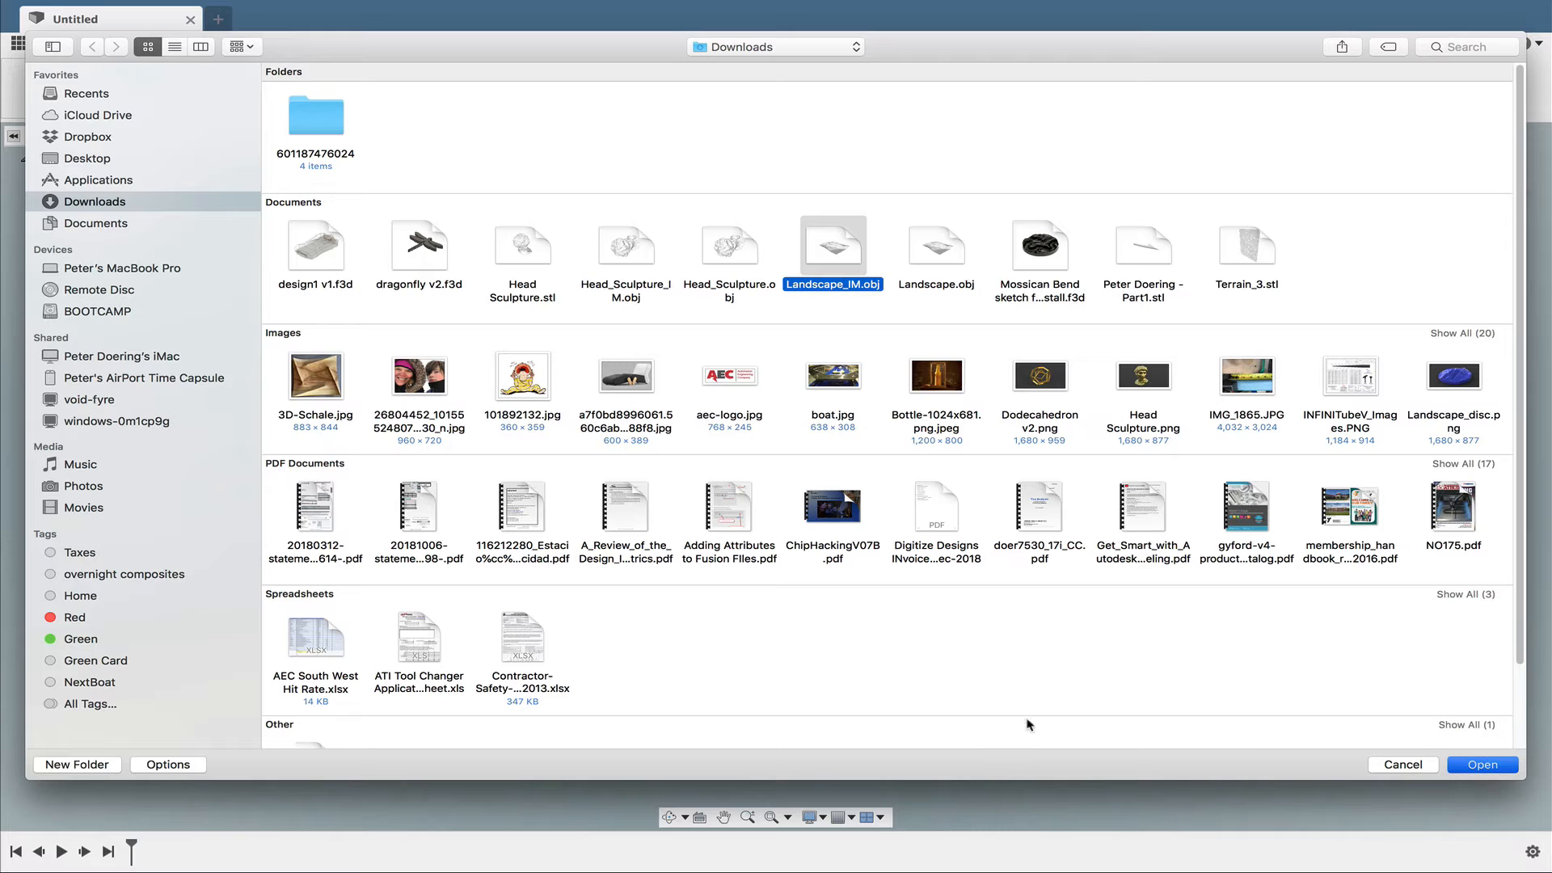
pyautogui.press('Return')
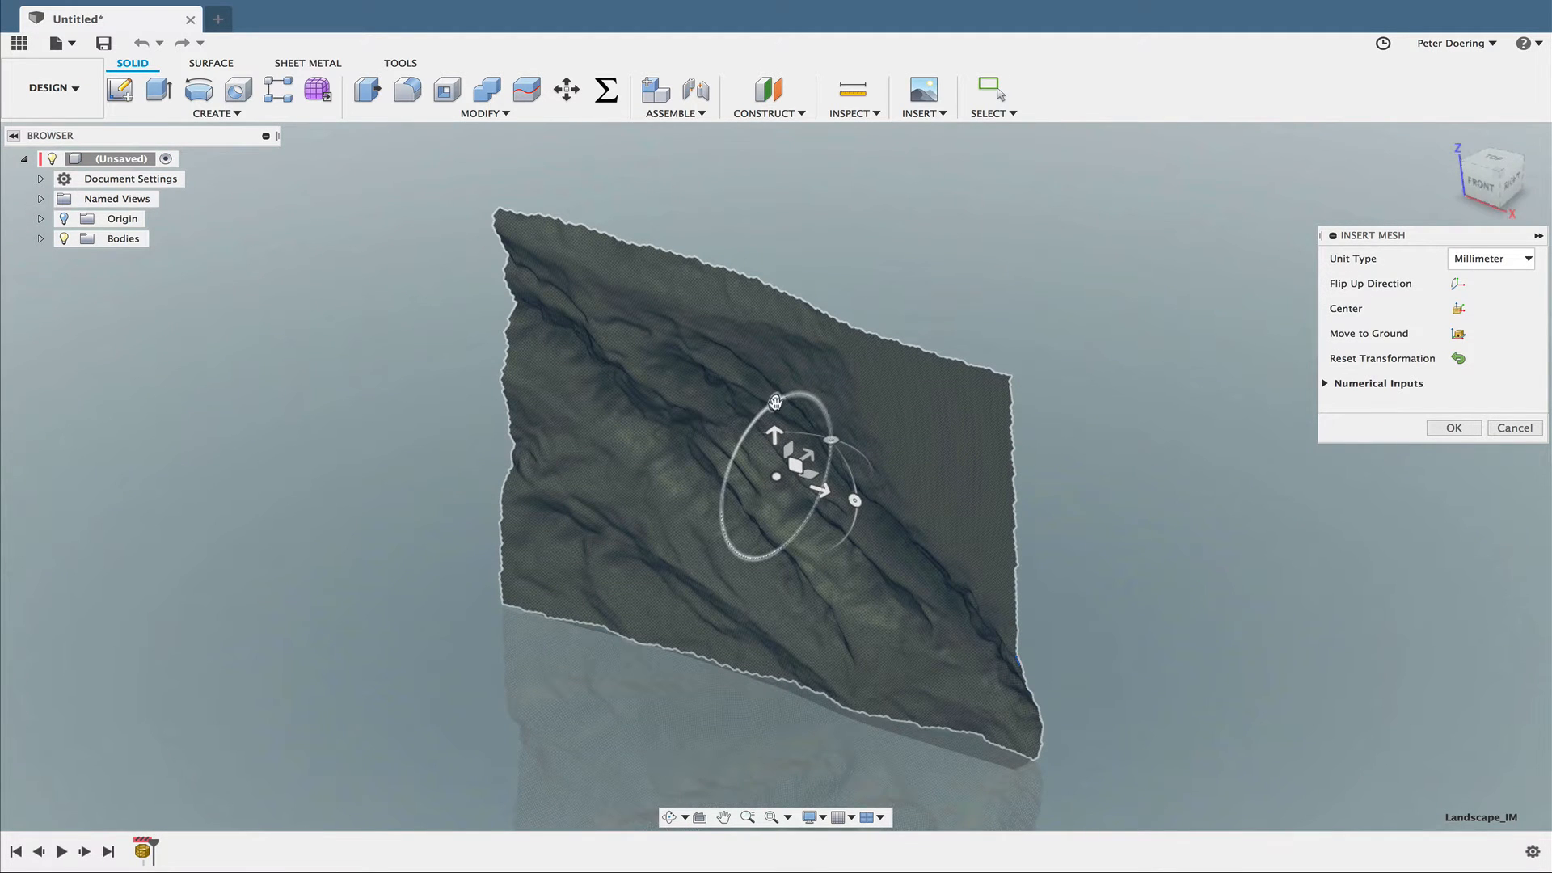
pyautogui.moveTo(775, 402); pyautogui.dragTo(733, 511)
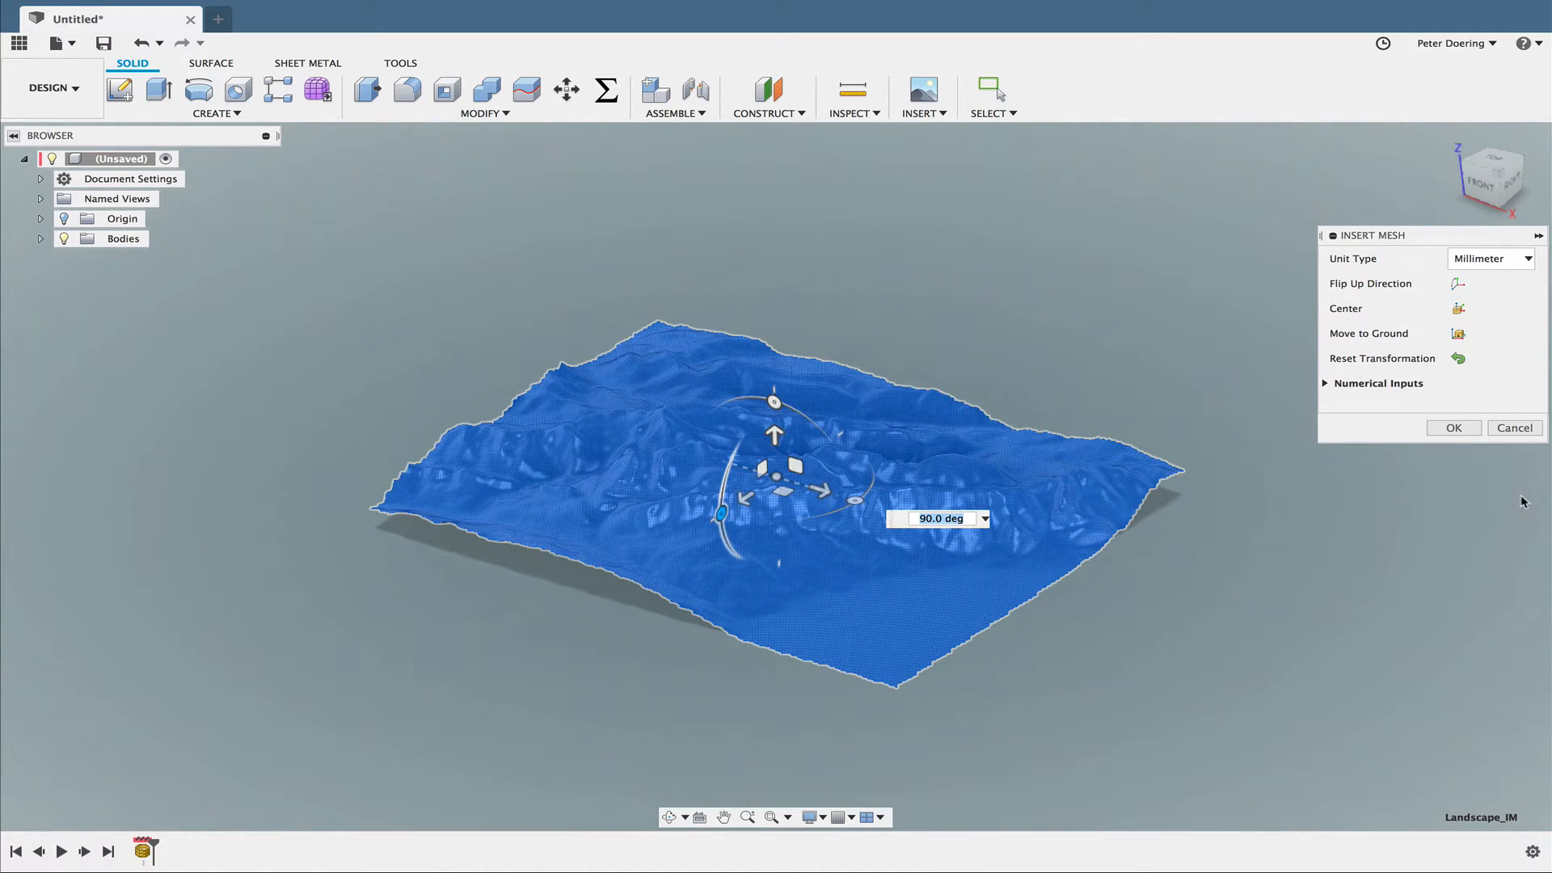
pyautogui.click(1453, 427)
# - Create a form and convert the inserted quad mesh into a T-spline body inside it
pyautogui.scroll(5, 988, 638)
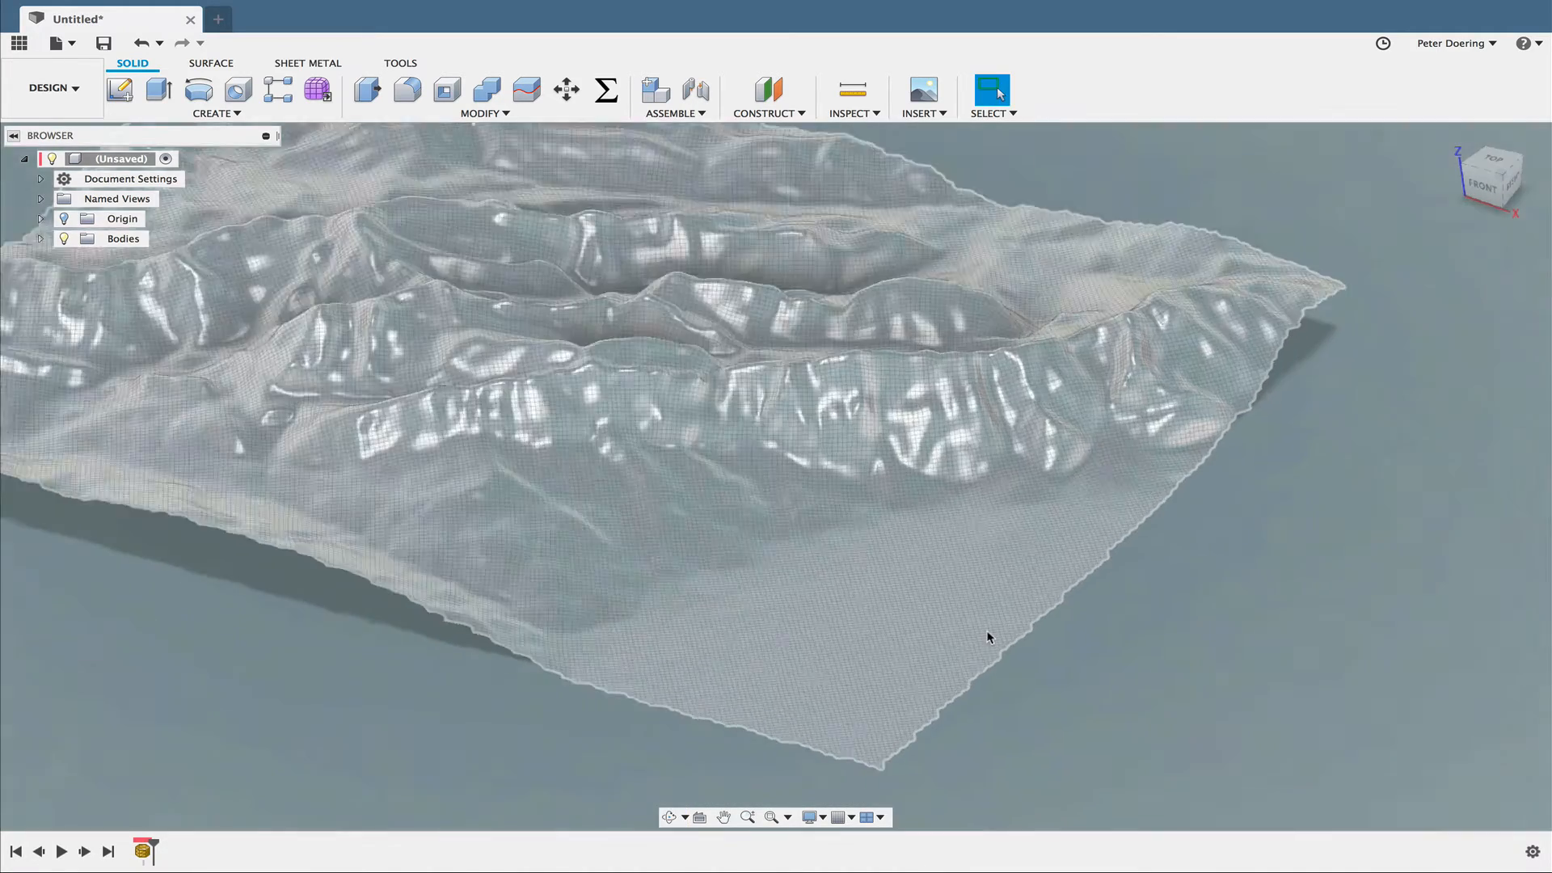
pyautogui.scroll(-4, 991, 636)
pyautogui.scroll(6, 894, 541)
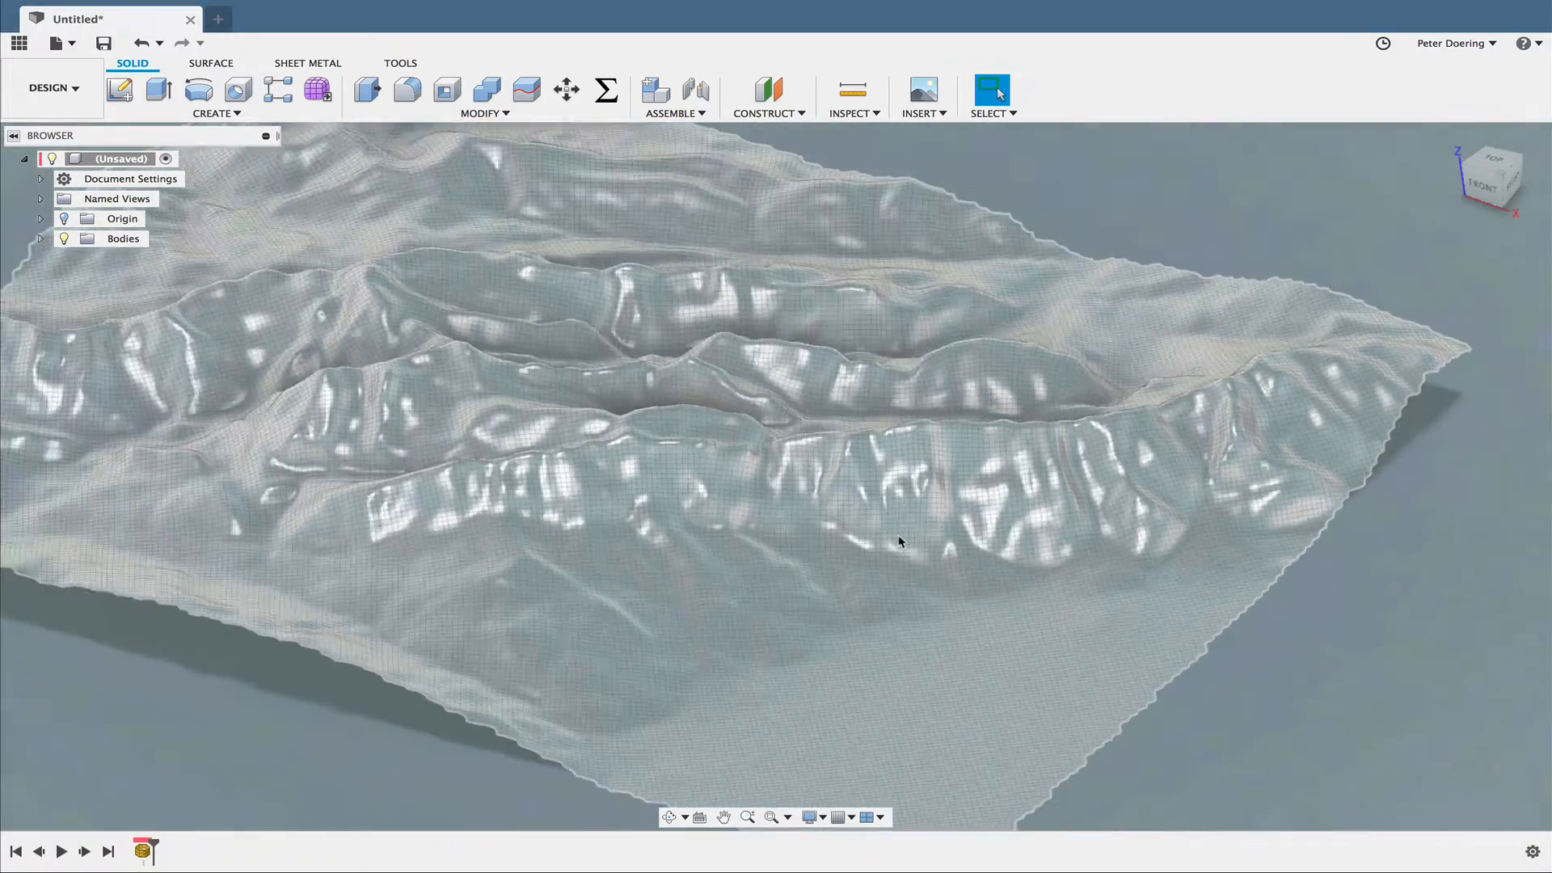
pyautogui.scroll(-5, 899, 541)
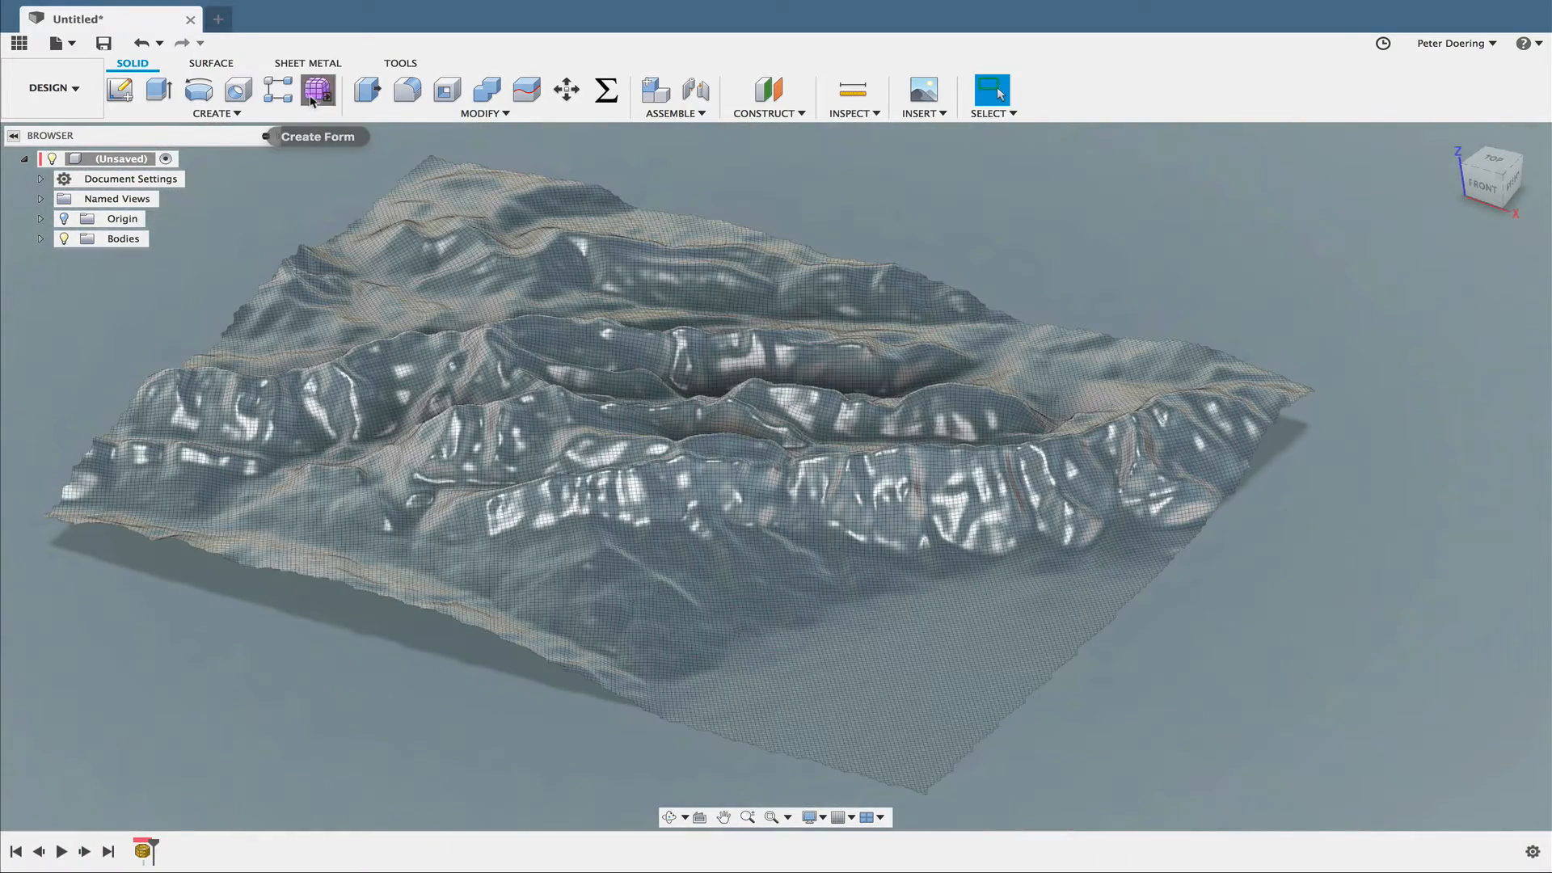
pyautogui.click(316, 89)
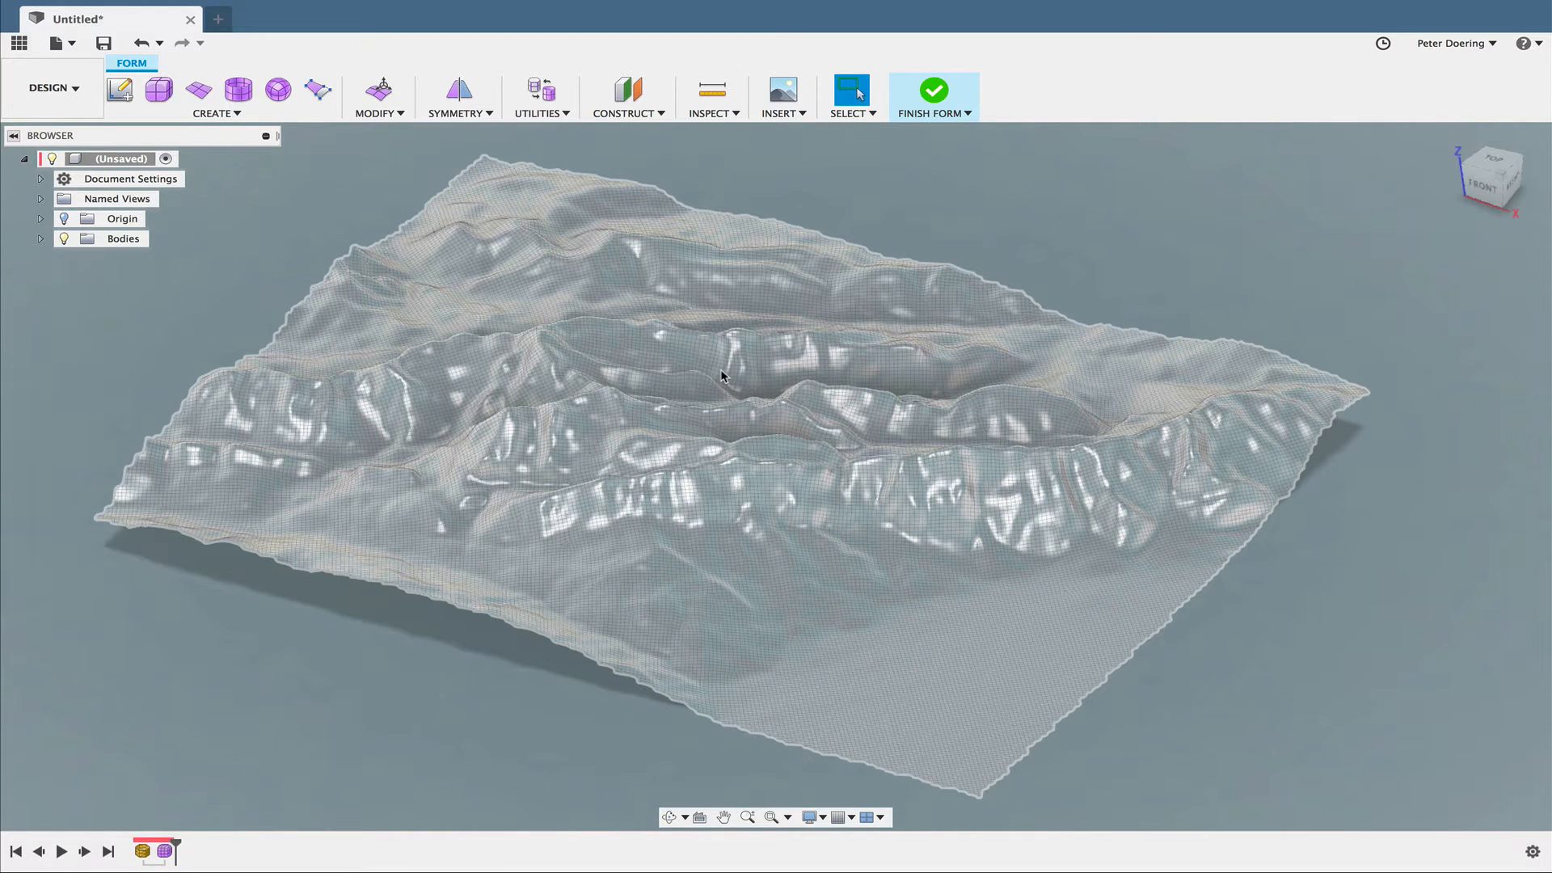
pyautogui.click(722, 376)
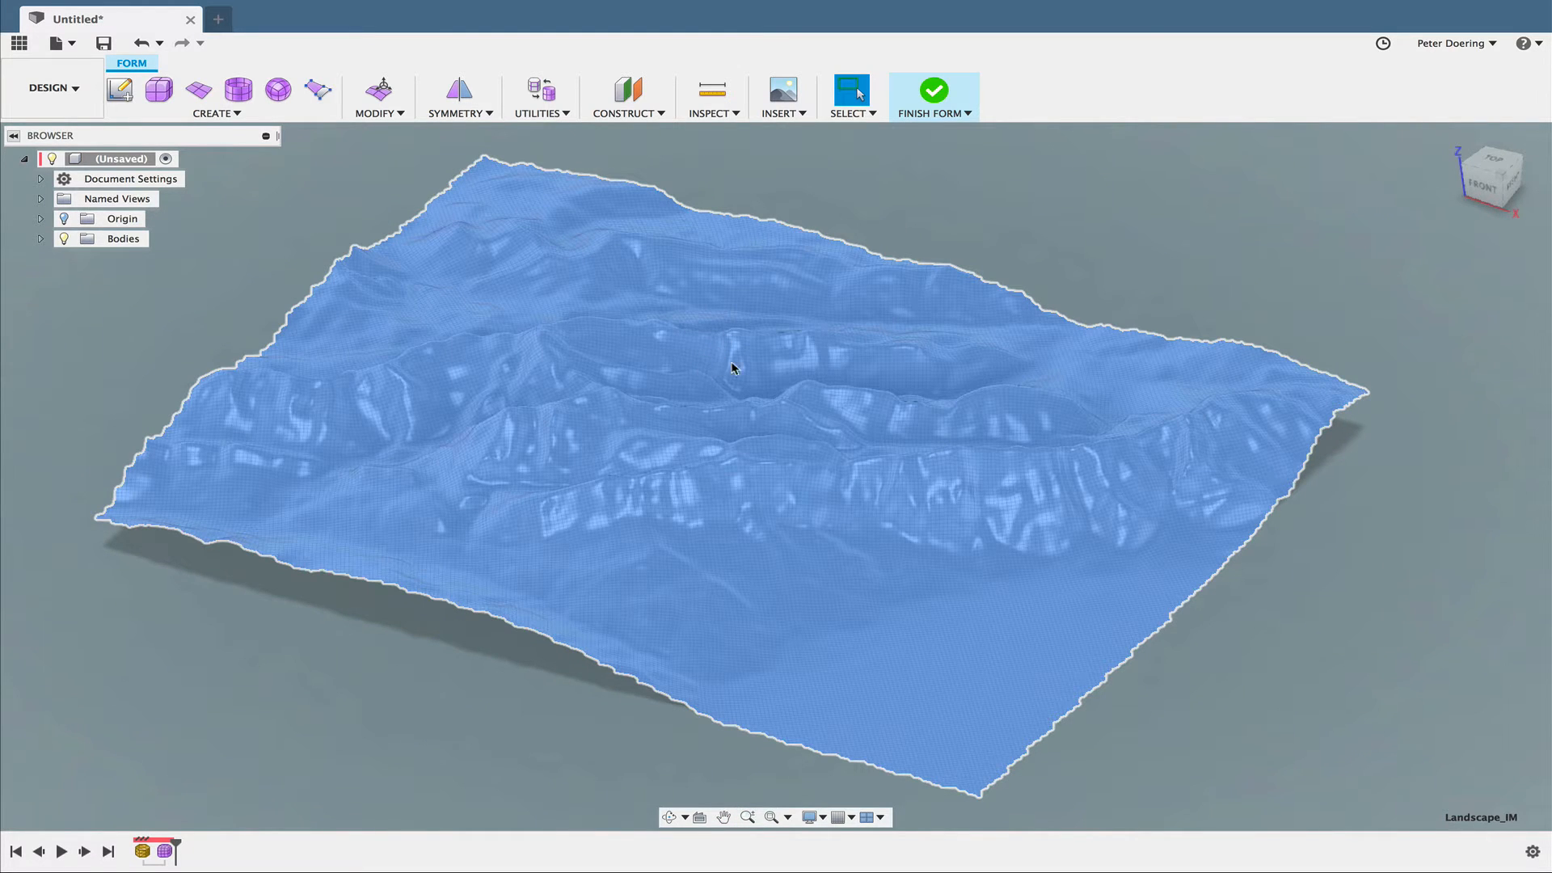
pyautogui.rightClick(760, 364)
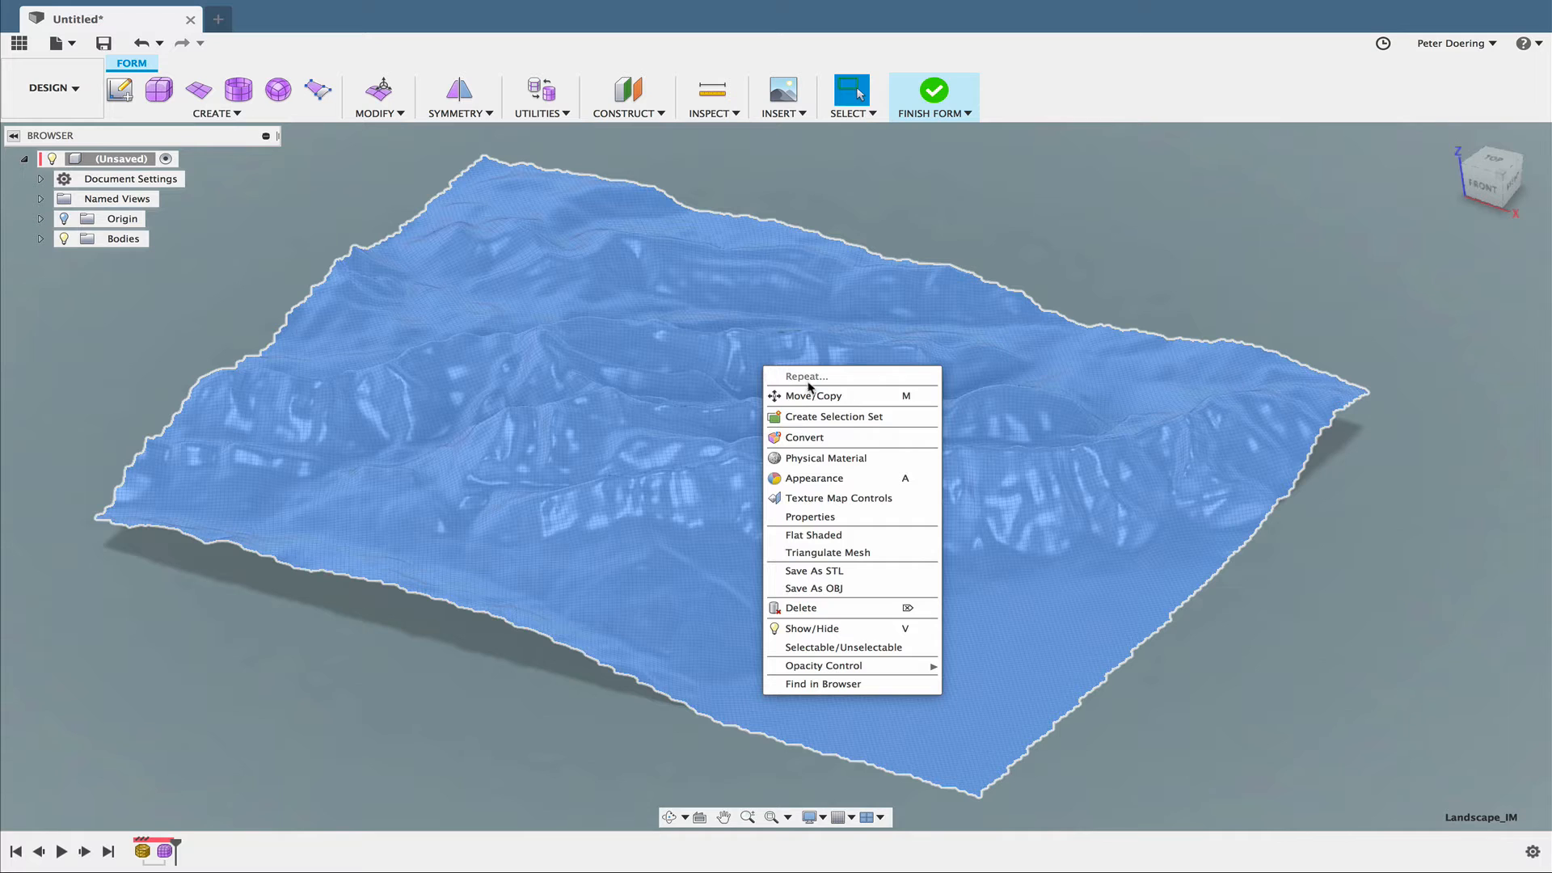
pyautogui.click(820, 442)
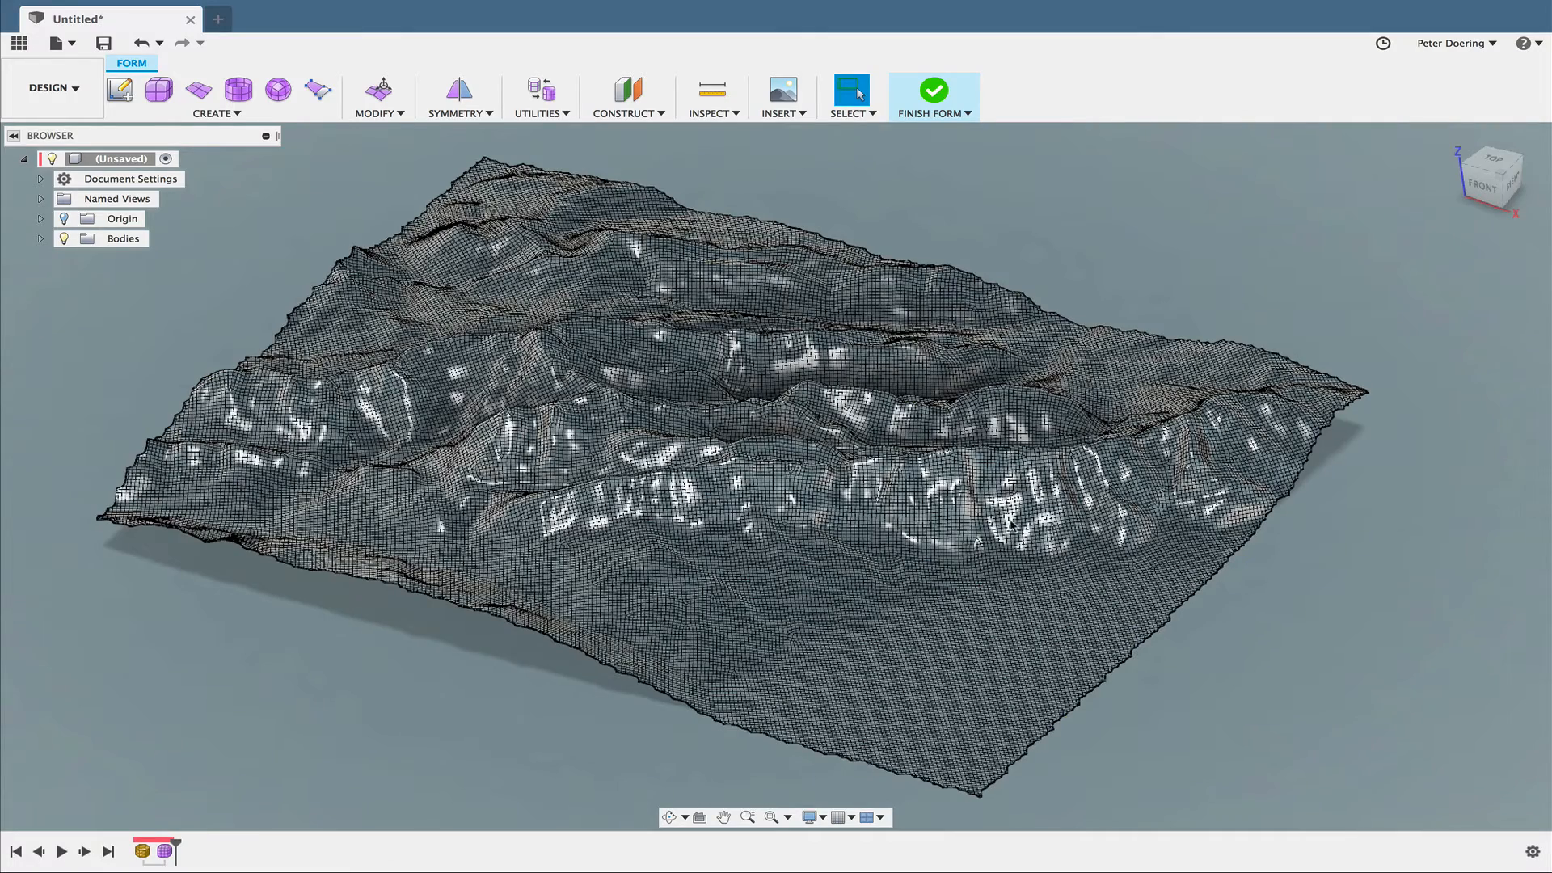
# - Inspect the converted T-spline terrain up close and finish the form to turn it into a surface body
pyautogui.keyDown('shift'); pyautogui.moveTo(1125, 596); pyautogui.dragTo(1034, 582, button='middle'); pyautogui.keyUp('shift')
pyautogui.scroll(4, 1032, 580)
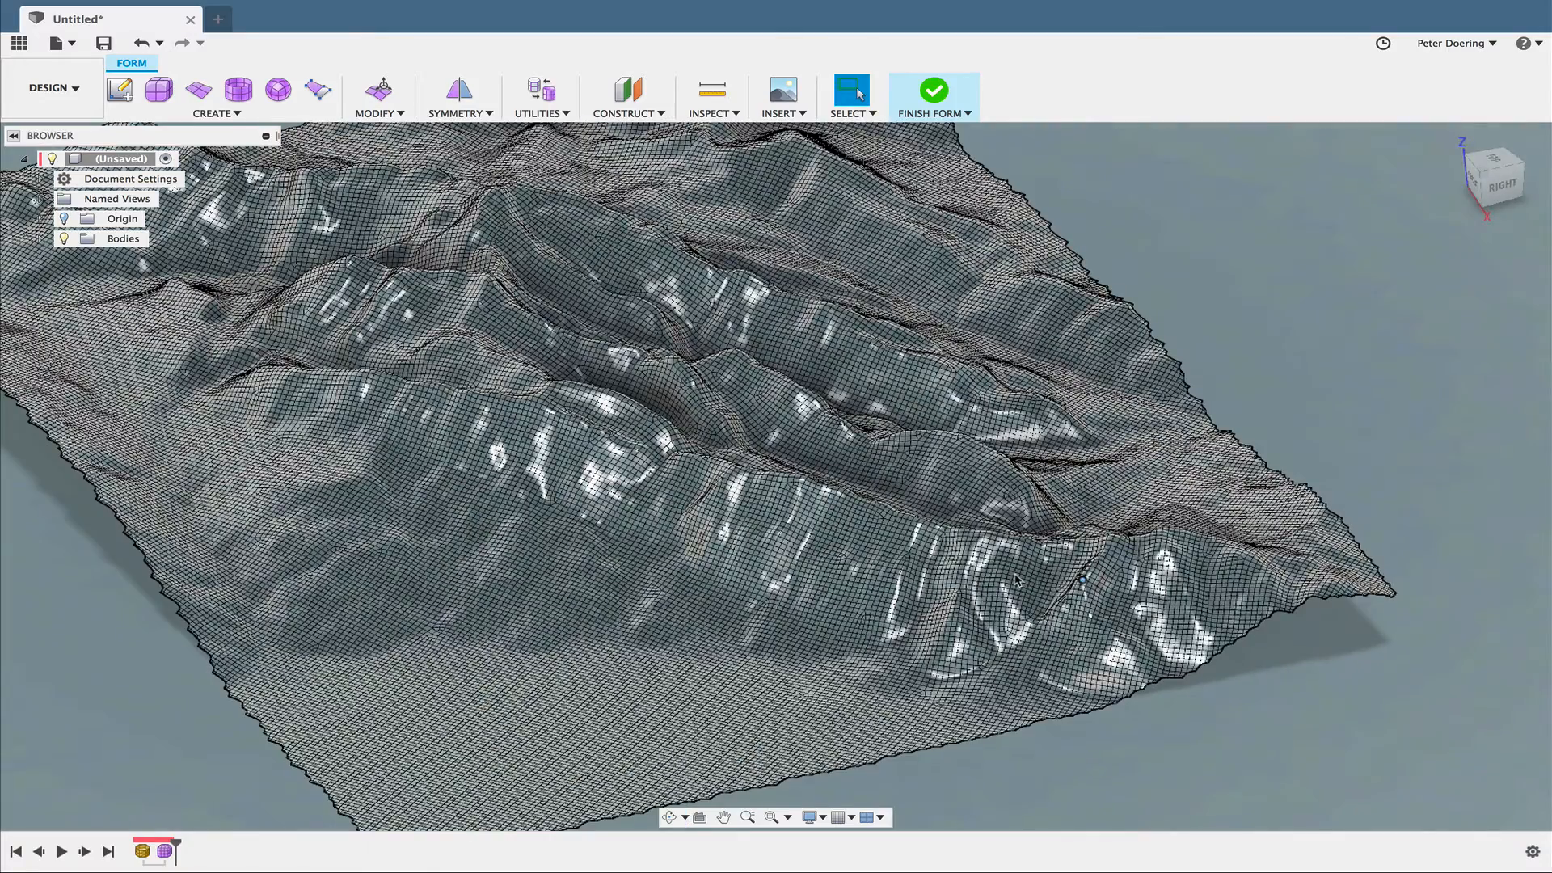
pyautogui.scroll(6, 1016, 579)
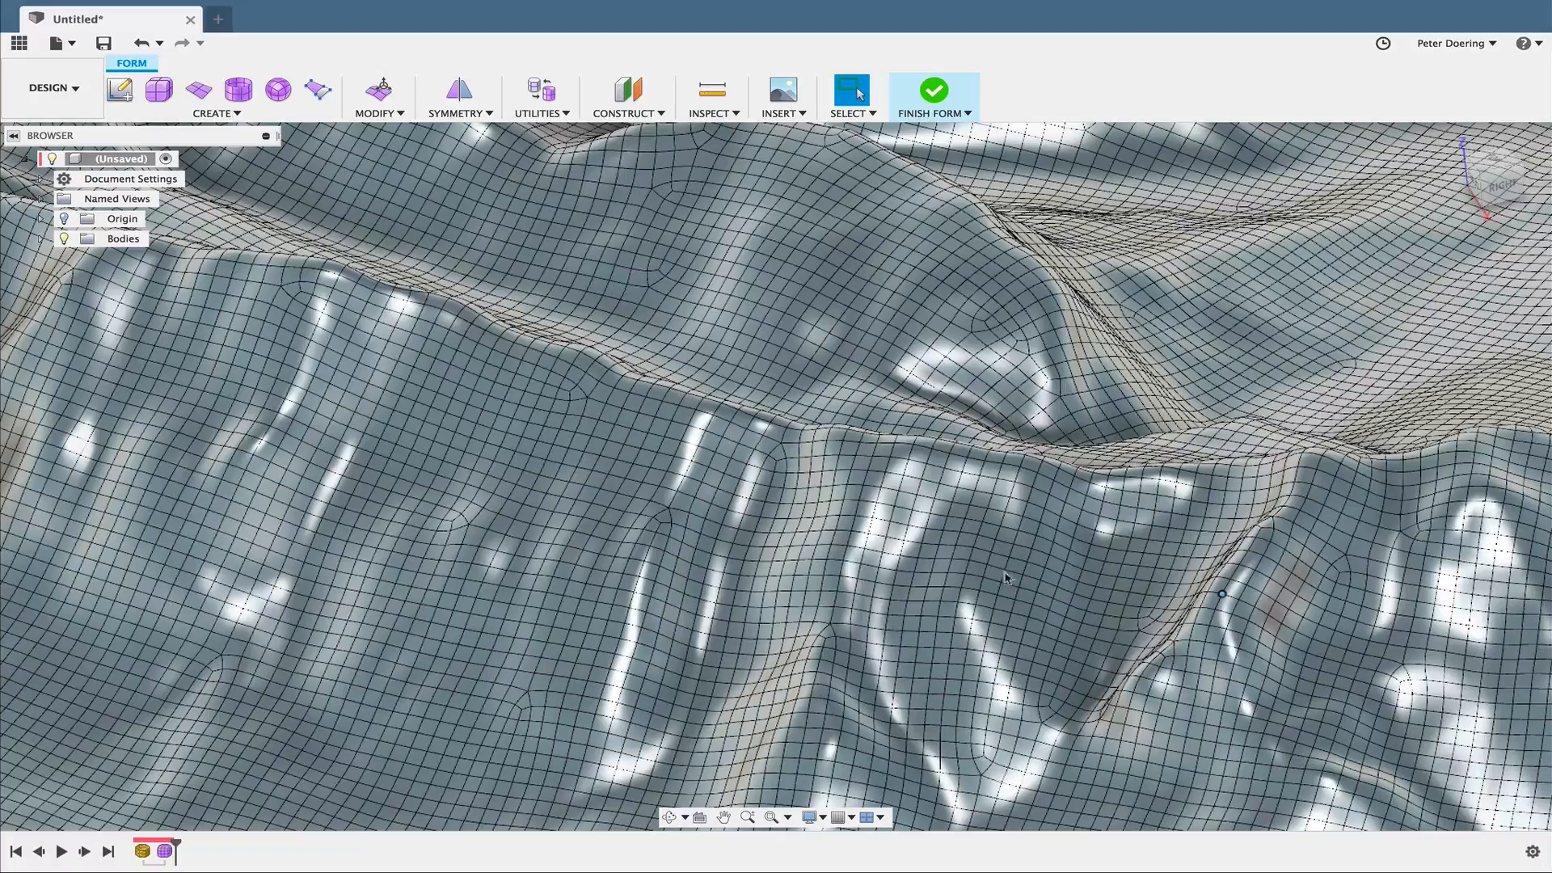
pyautogui.scroll(-10, 996, 575)
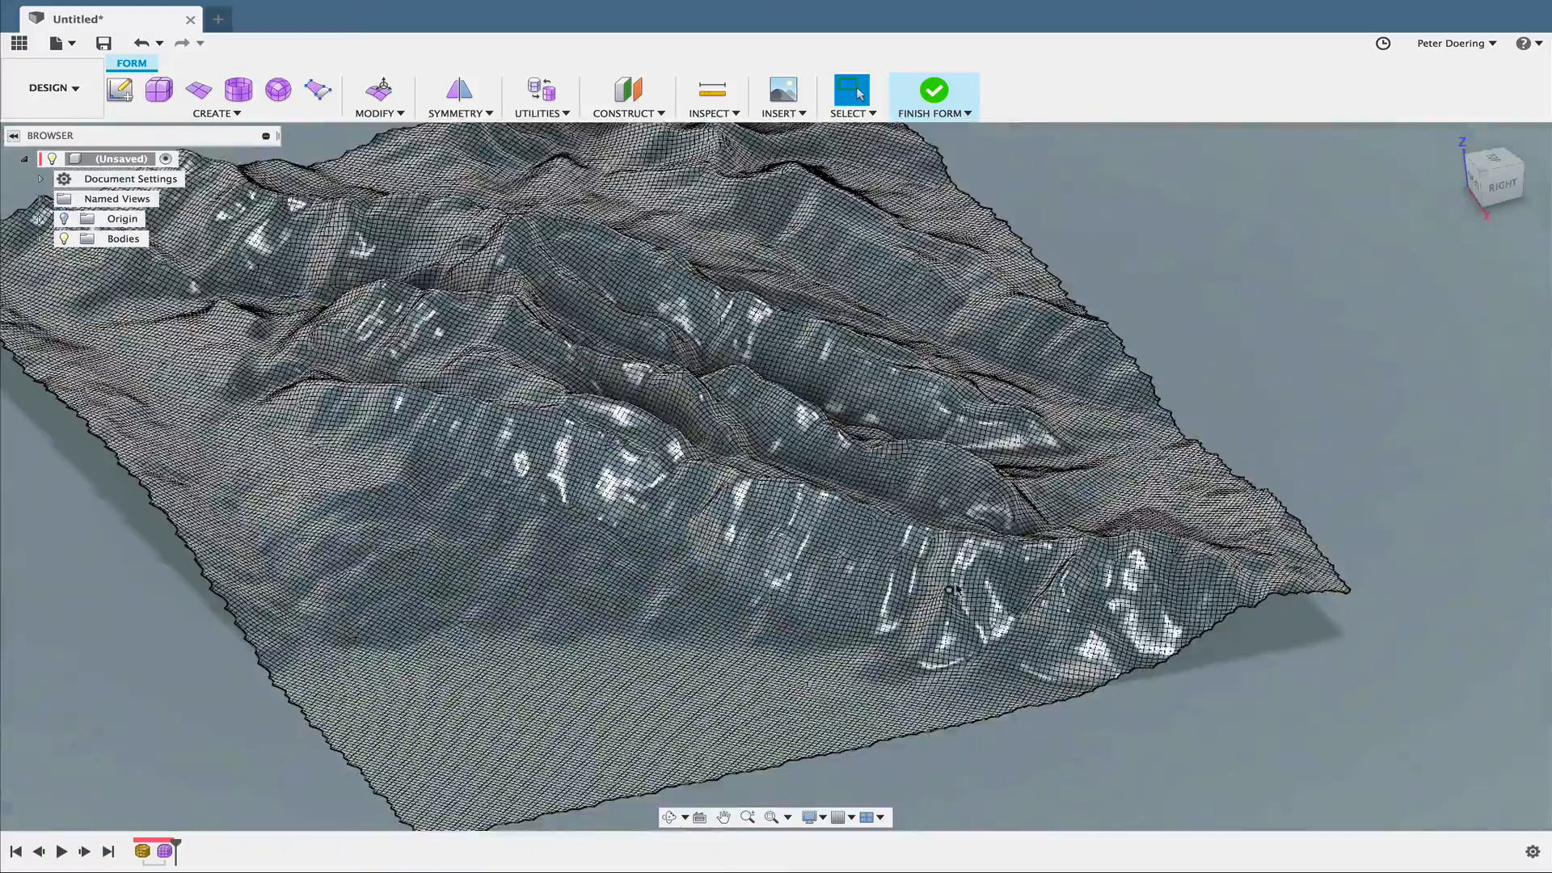
pyautogui.keyDown('shift'); pyautogui.moveTo(997, 575); pyautogui.dragTo(1069, 585, button='middle'); pyautogui.keyUp('shift')
pyautogui.scroll(-5, 994, 585)
pyautogui.moveTo(856, 704); pyautogui.dragTo(855, 481, button='middle')
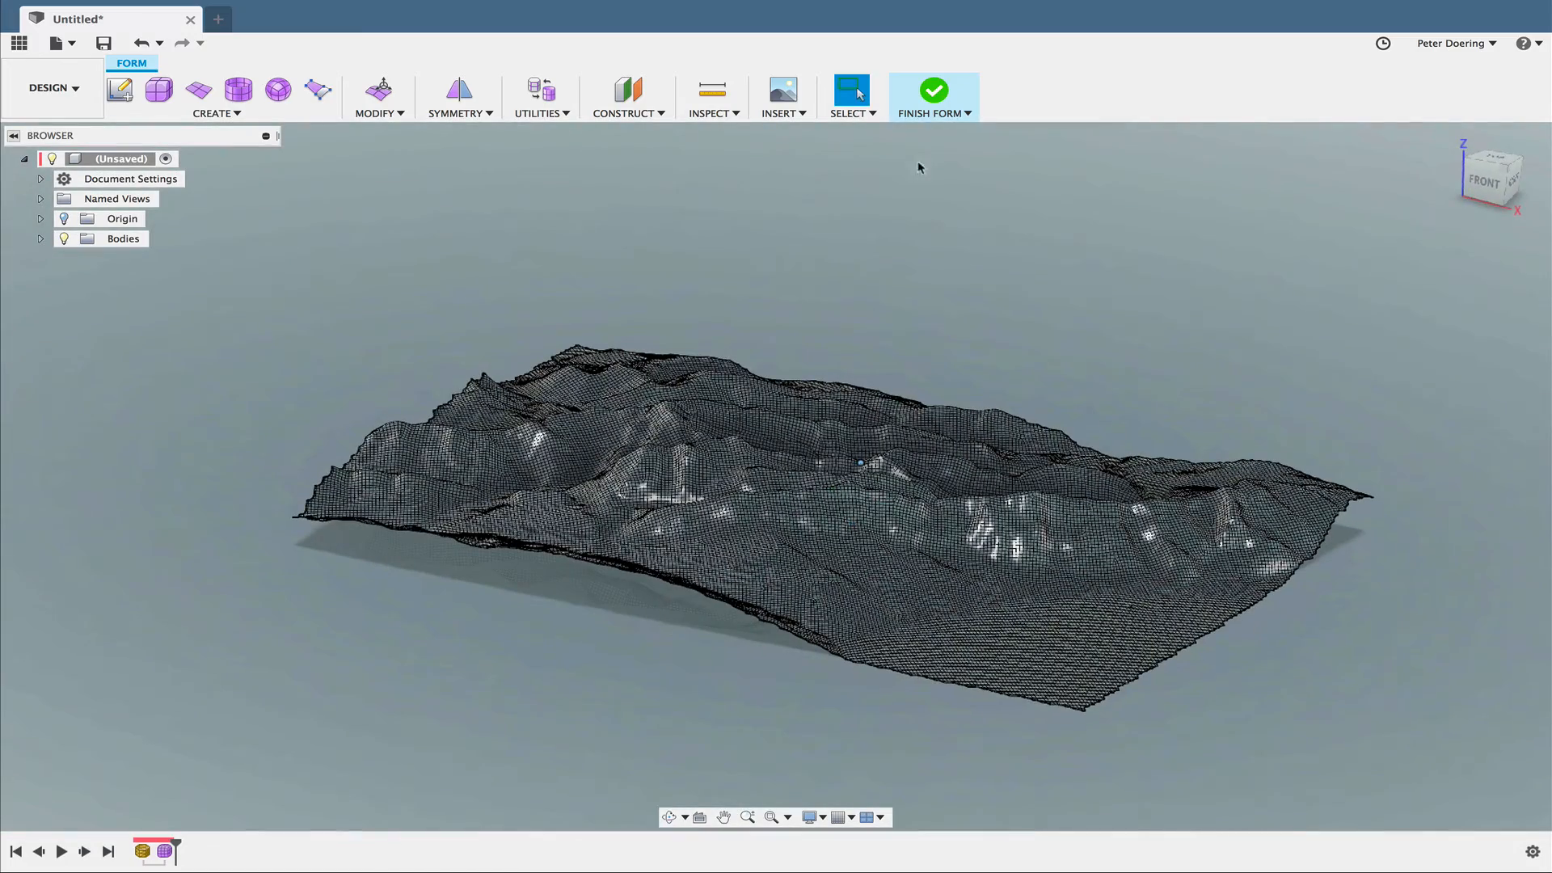
pyautogui.click(932, 96)
pyautogui.keyDown('shift'); pyautogui.moveTo(884, 349); pyautogui.dragTo(998, 383, button='middle'); pyautogui.keyUp('shift')
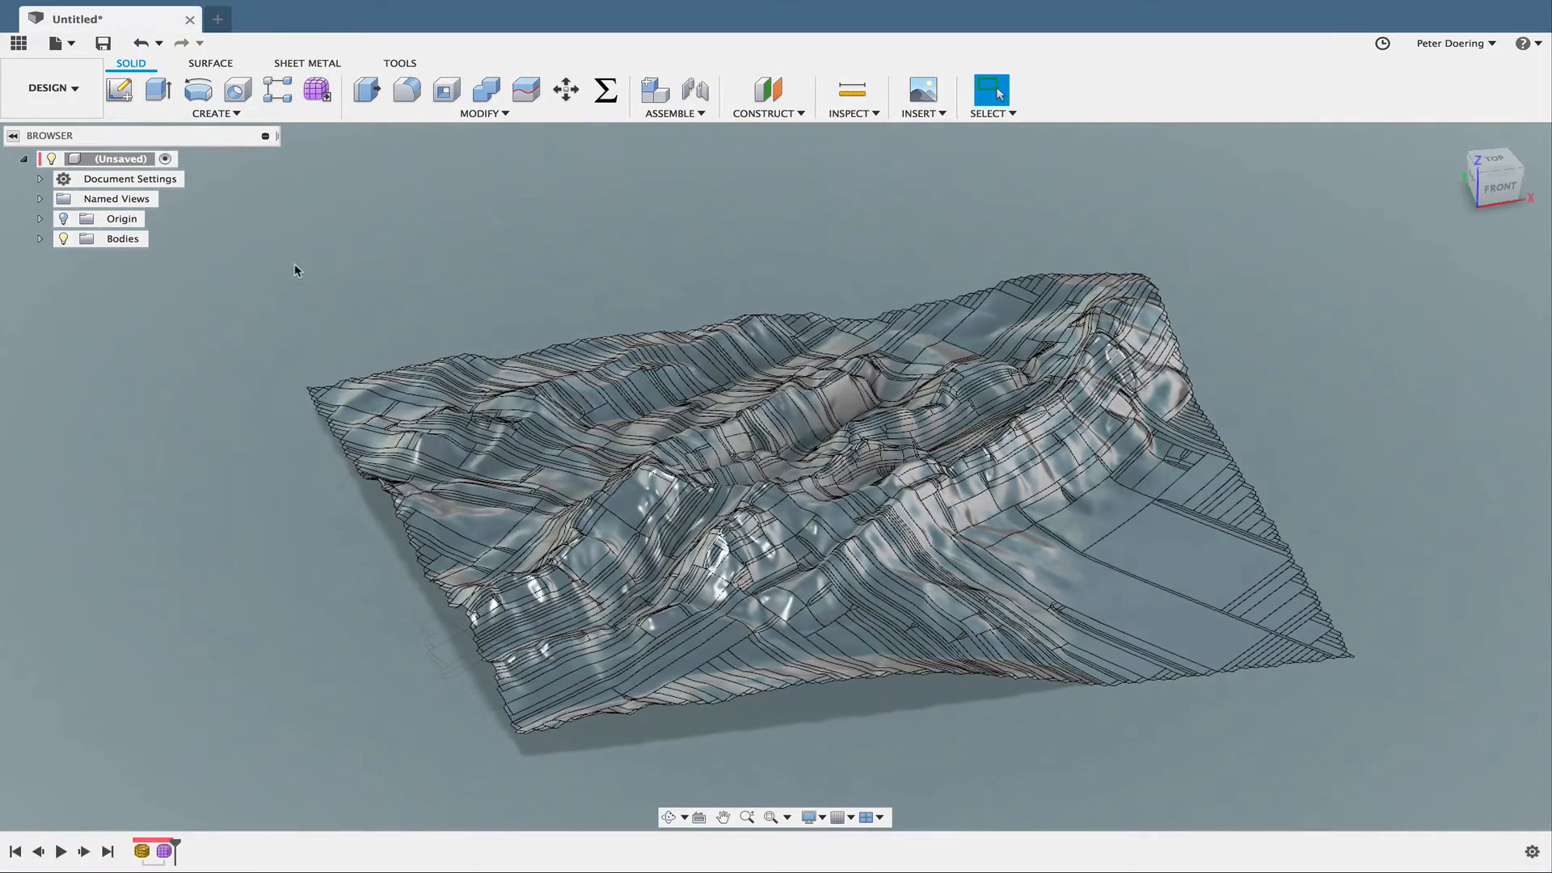
# - Expand the Bodies folder and identify the surface body listed beside the Landscape_IM mesh
pyautogui.click(40, 240)
pyautogui.click(78, 280)
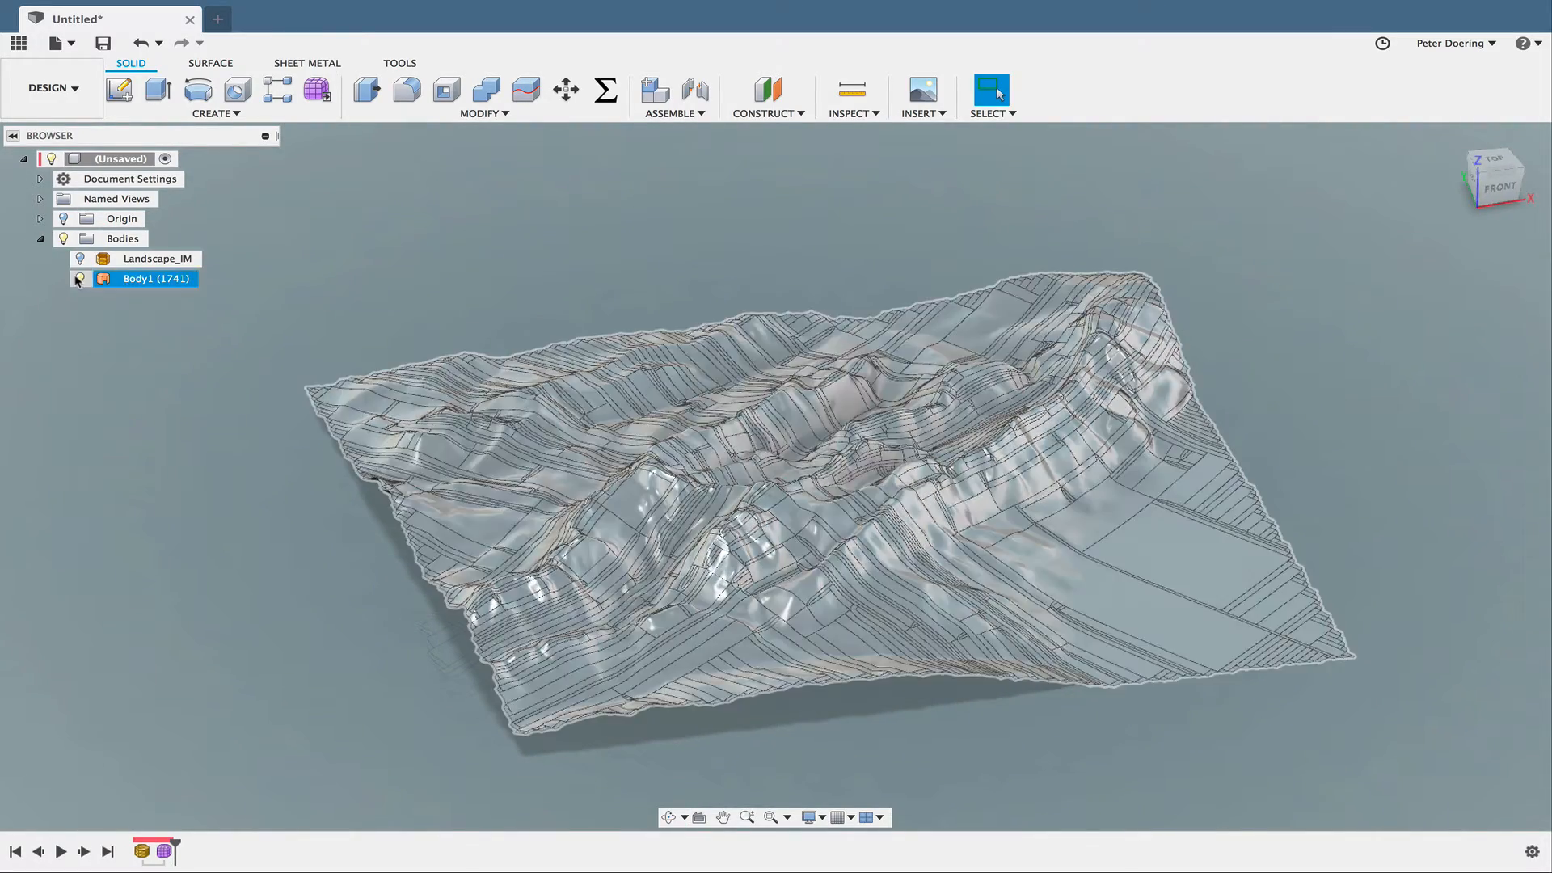
pyautogui.click(222, 396)
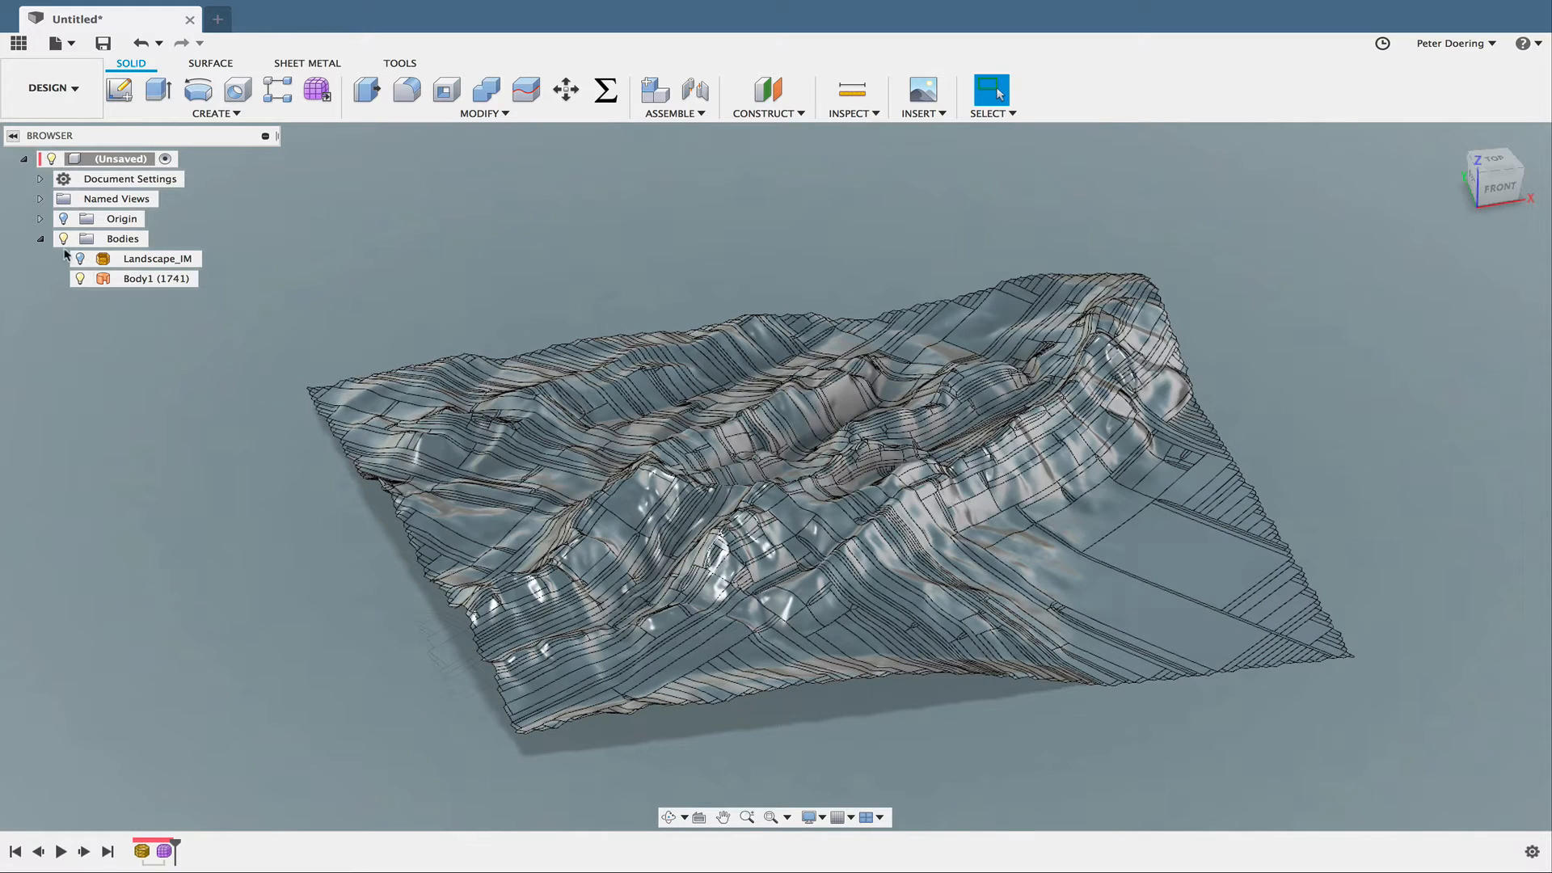
pyautogui.keyDown('shift'); pyautogui.moveTo(229, 361); pyautogui.dragTo(453, 524, button='middle'); pyautogui.keyUp('shift')
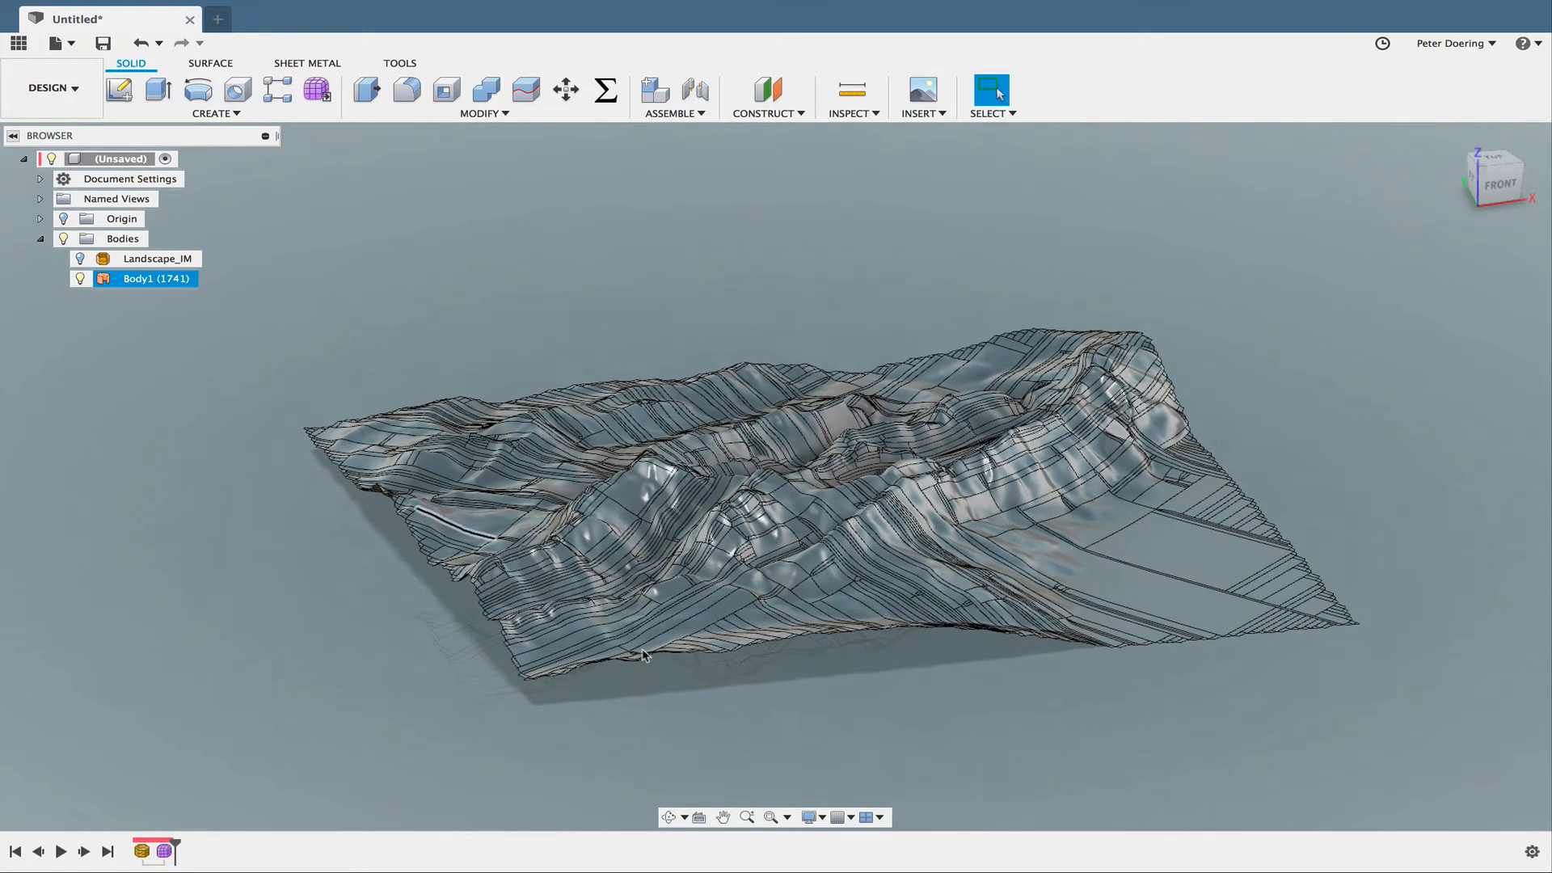
# - Set the visual style to Shaded without edges and examine the smoothness of the terrain's ridges and valleys
pyautogui.click(820, 817)
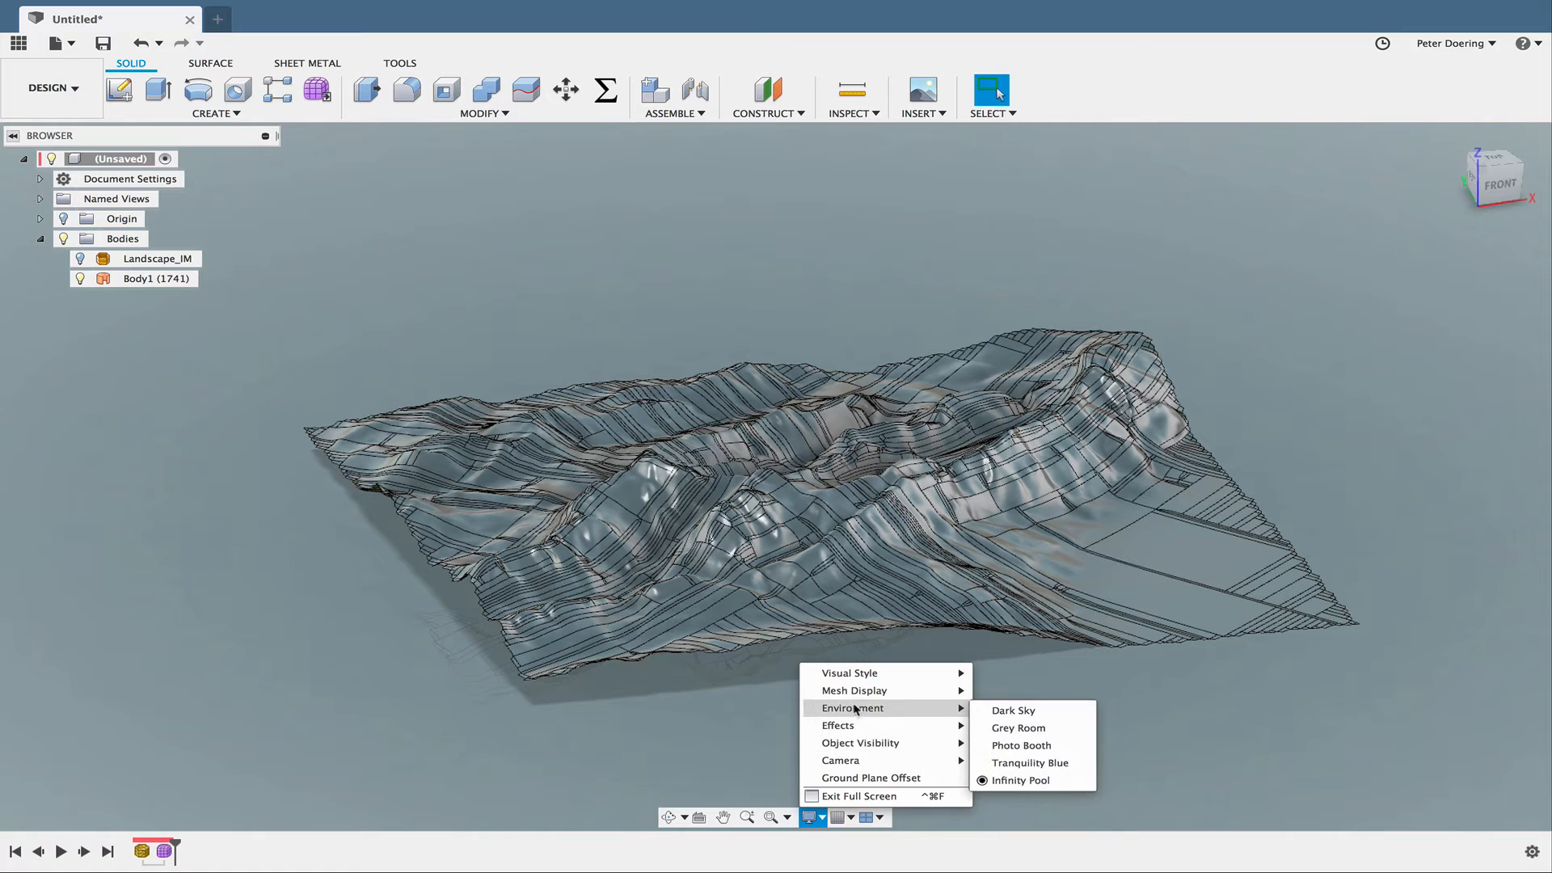
pyautogui.moveTo(859, 732)
pyautogui.moveTo(871, 694)
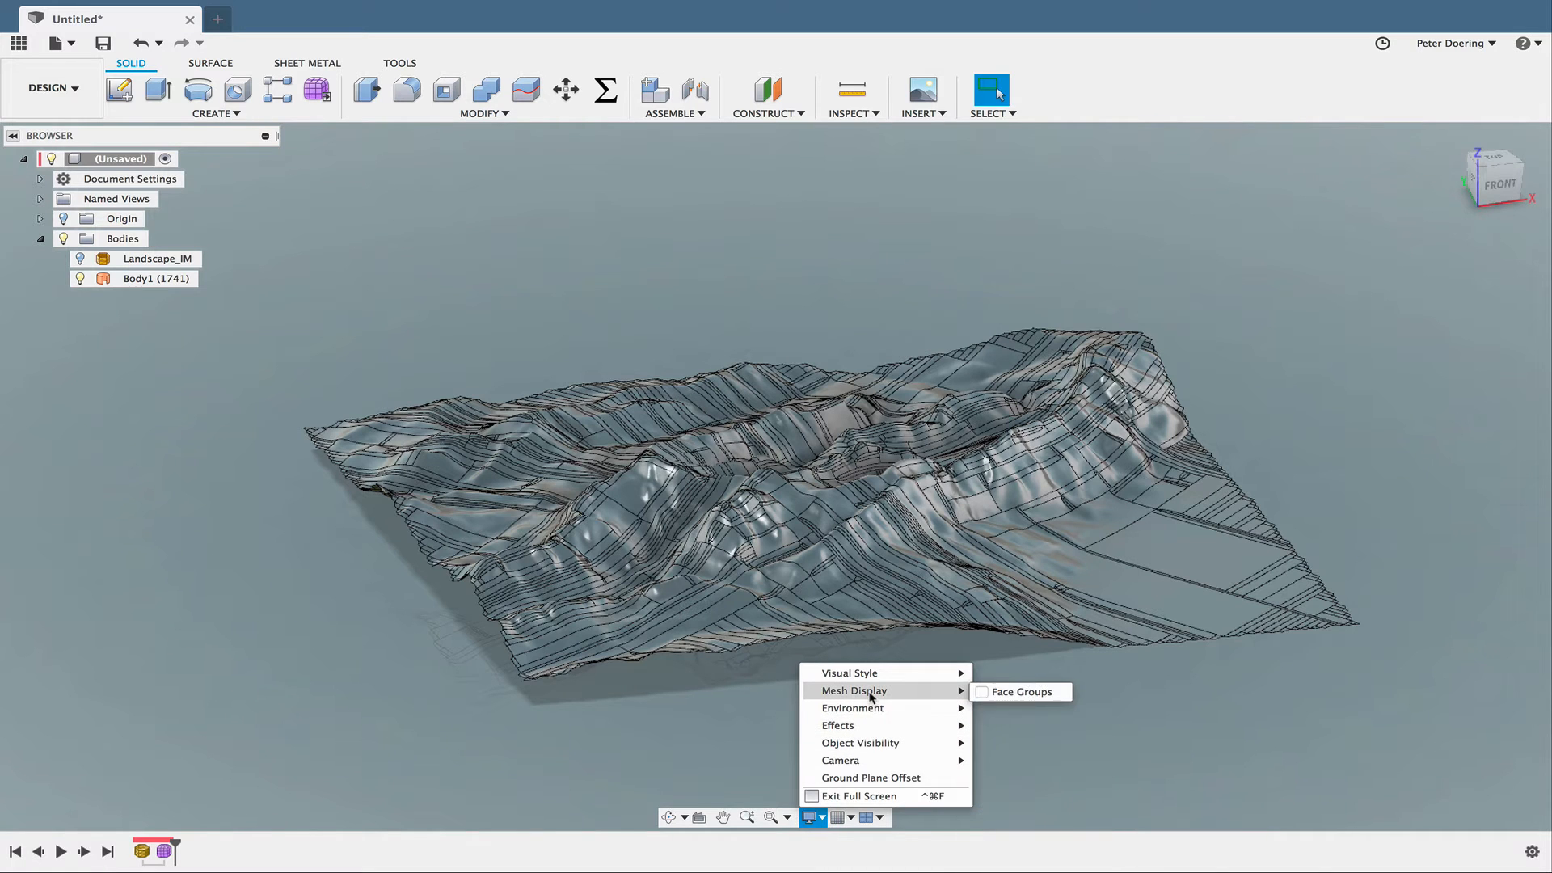
pyautogui.moveTo(912, 674)
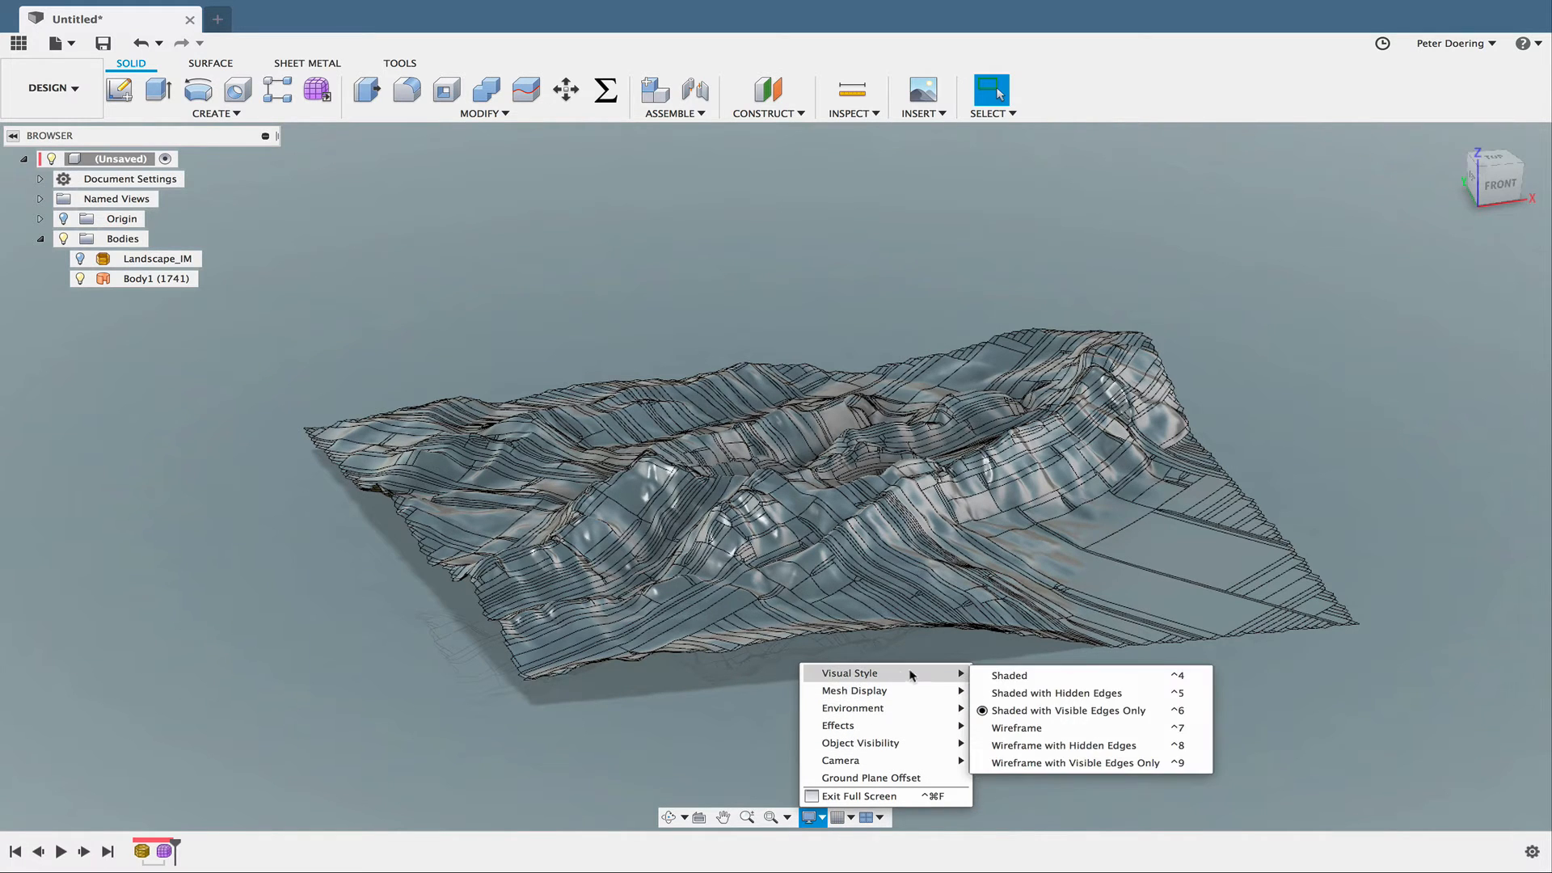
pyautogui.click(997, 677)
pyautogui.moveTo(846, 676)
pyautogui.keyDown('shift'); pyautogui.mouseDown(button='middle')
pyautogui.moveTo(880, 669)
pyautogui.moveTo(871, 591)
pyautogui.moveTo(831, 554)
pyautogui.moveTo(790, 555)
pyautogui.moveTo(840, 565)
pyautogui.mouseUp(button='middle'); pyautogui.keyUp('shift')
pyautogui.scroll(3, 871, 591)
pyautogui.scroll(5, 858, 568)
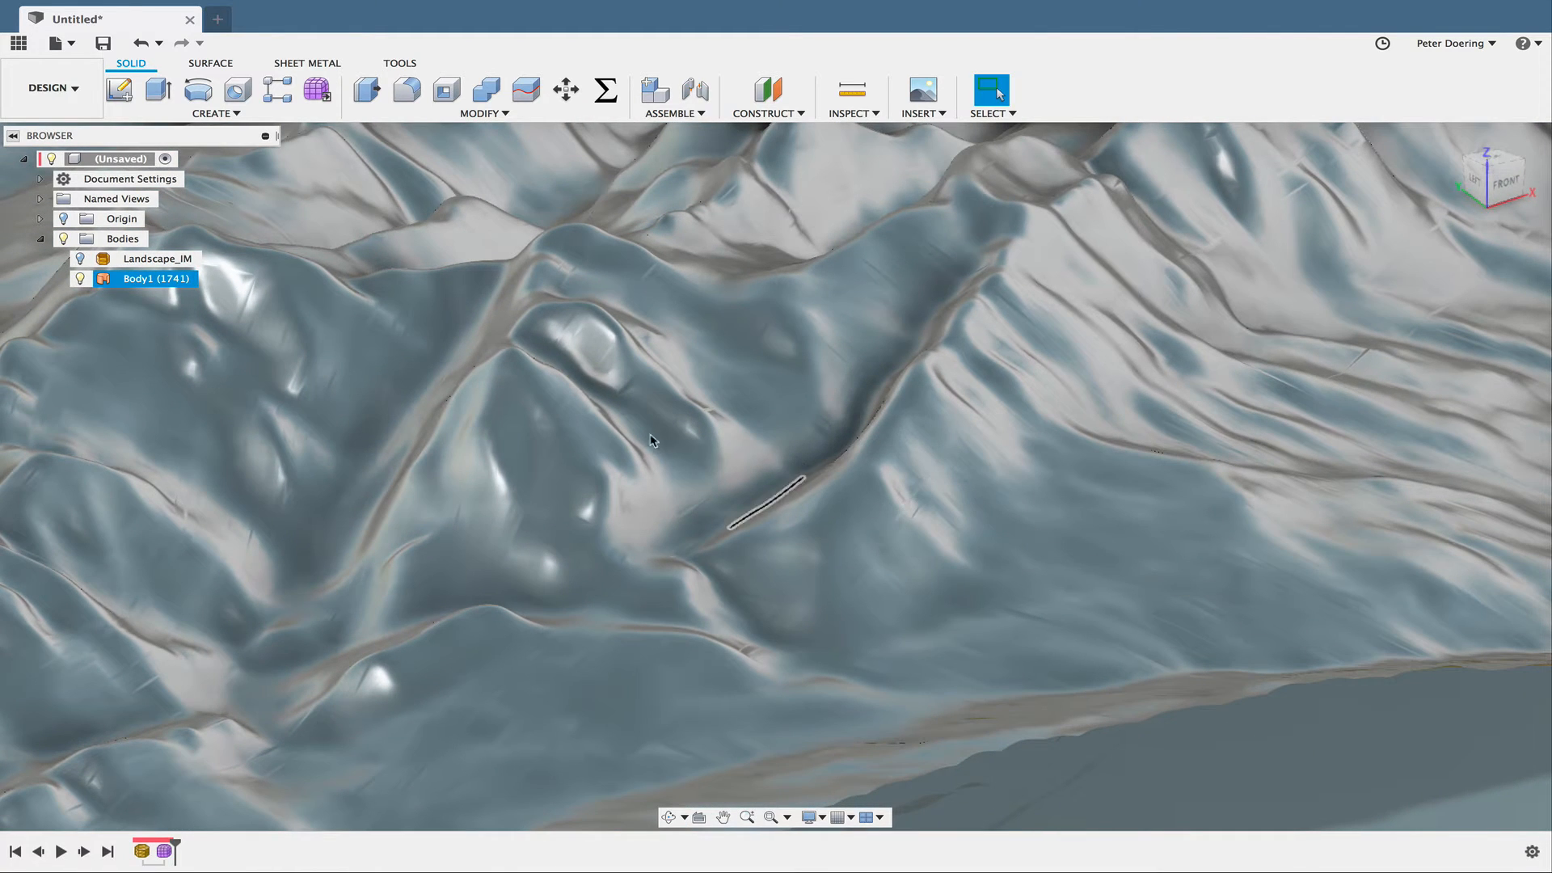
pyautogui.keyDown('shift'); pyautogui.moveTo(358, 377); pyautogui.dragTo(508, 453, button='middle'); pyautogui.keyUp('shift')
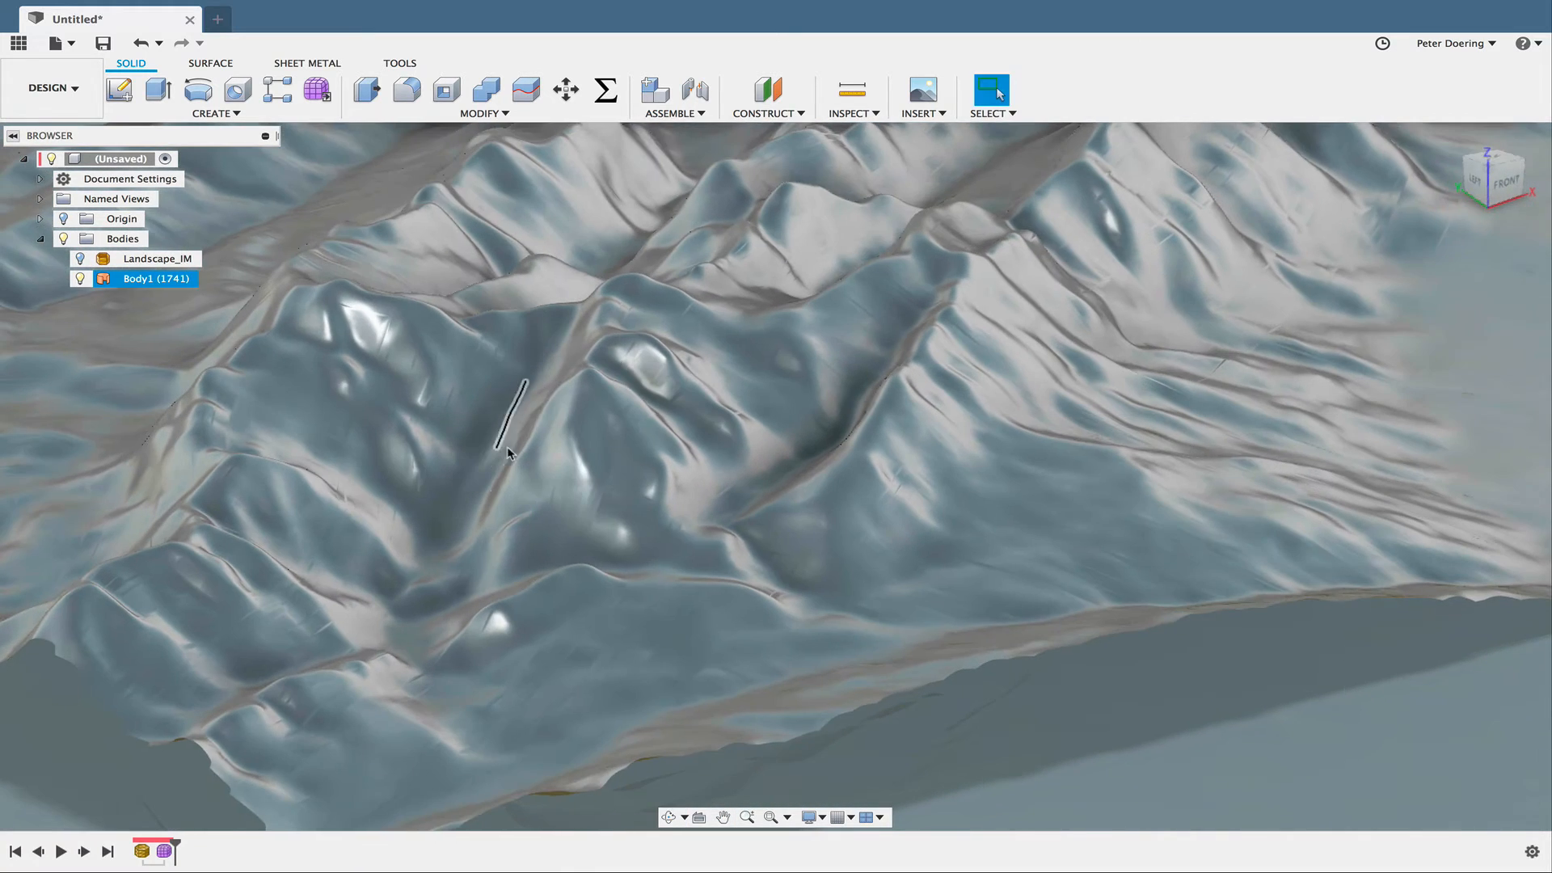
pyautogui.keyDown('shift'); pyautogui.moveTo(600, 630); pyautogui.dragTo(519, 673, button='middle'); pyautogui.keyUp('shift')
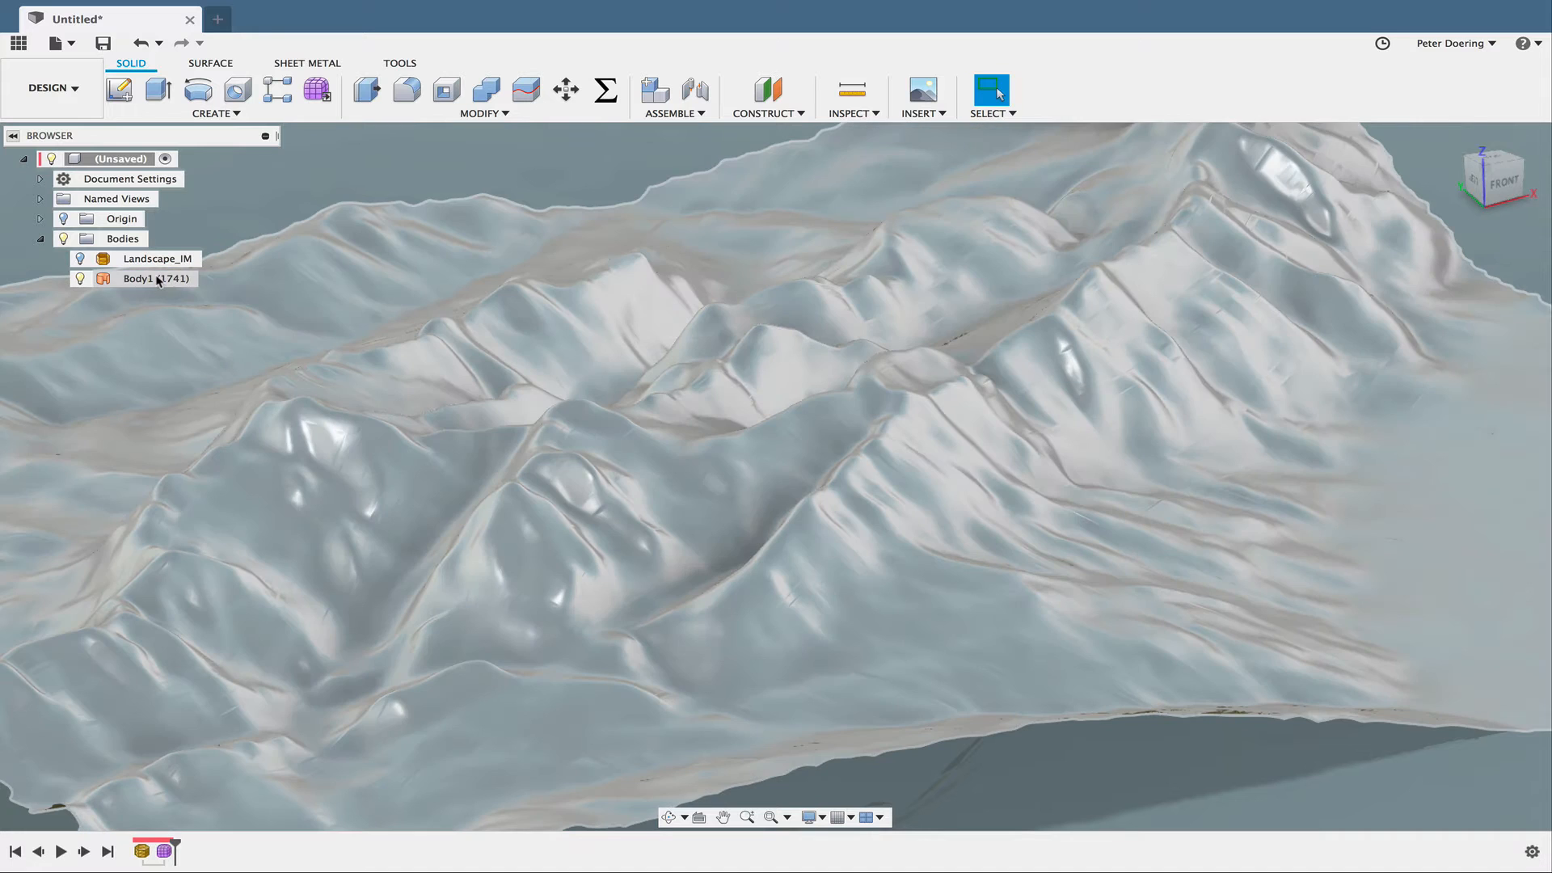
# - Set the terrain surface body's display detail to Fixed with a High detail level
pyautogui.rightClick(158, 281)
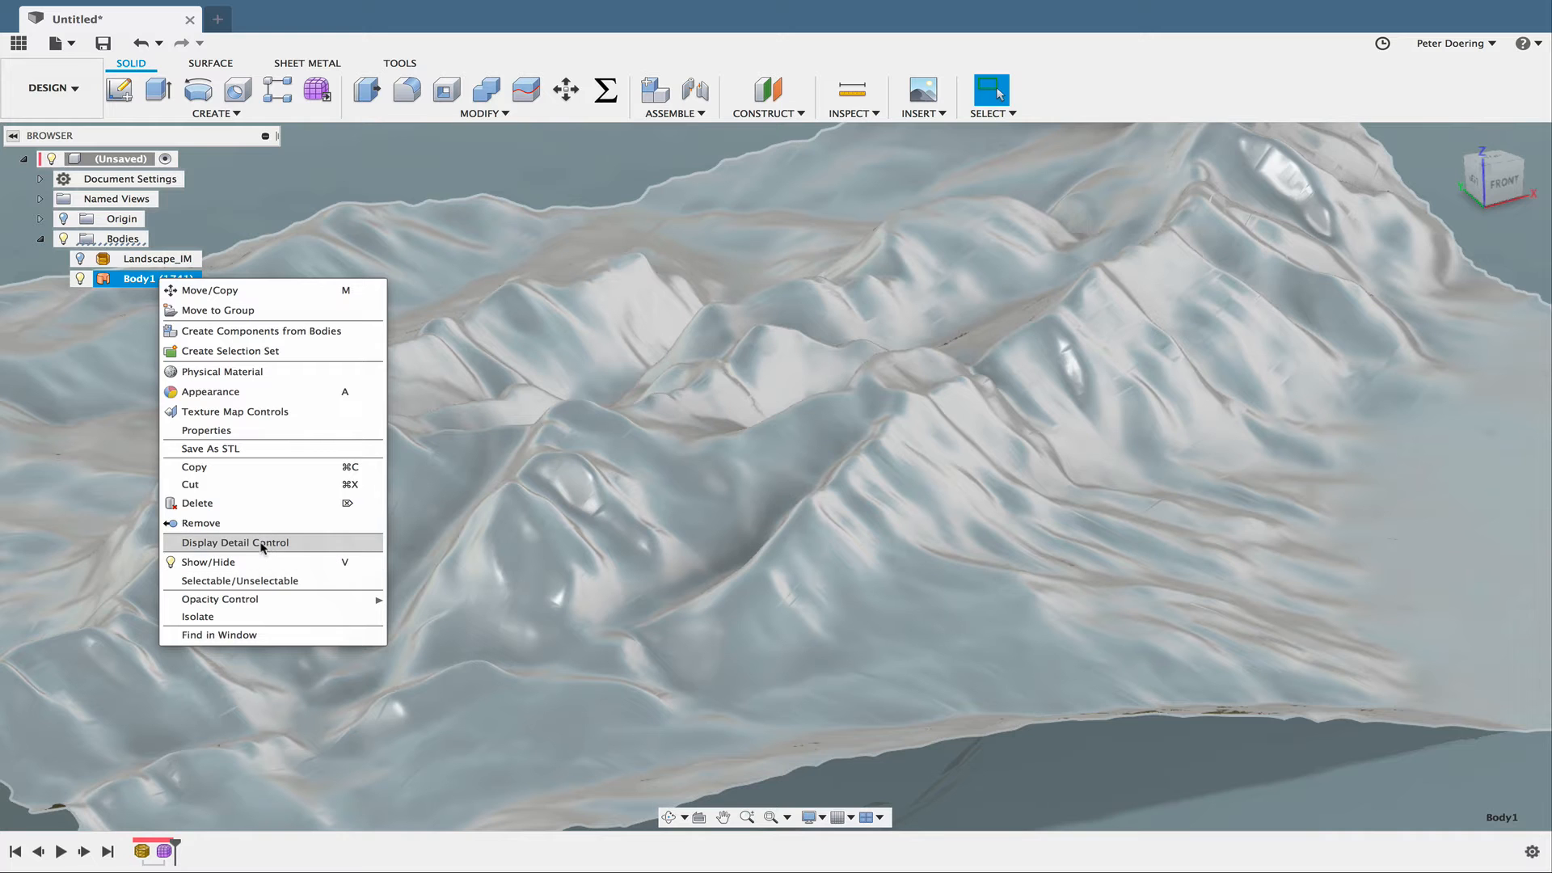
pyautogui.click(1071, 435)
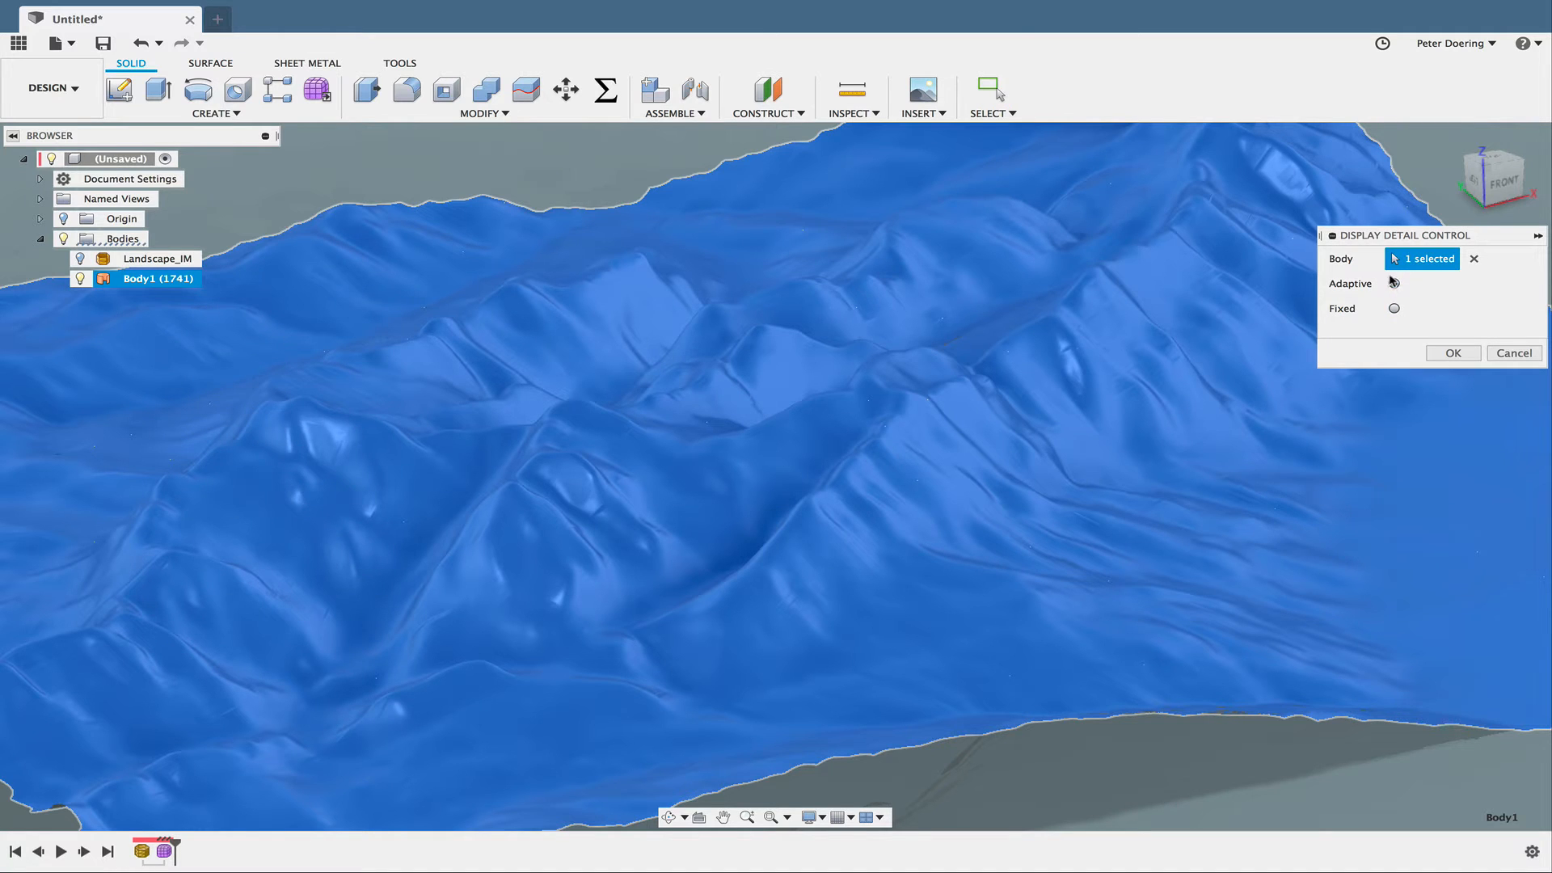
pyautogui.click(1394, 309)
pyautogui.click(1483, 333)
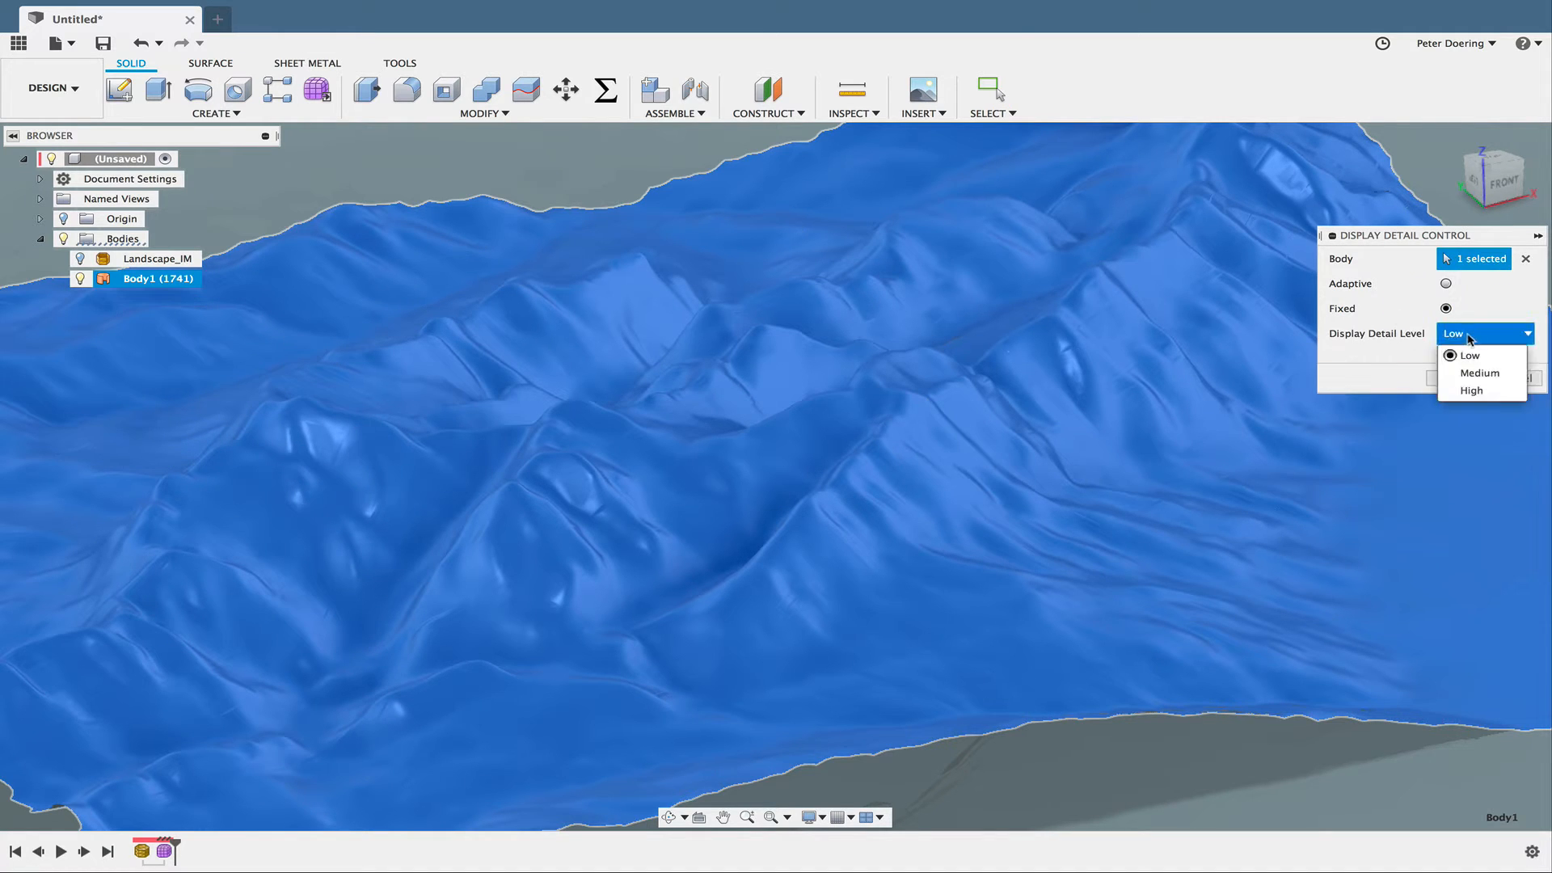
pyautogui.click(1473, 395)
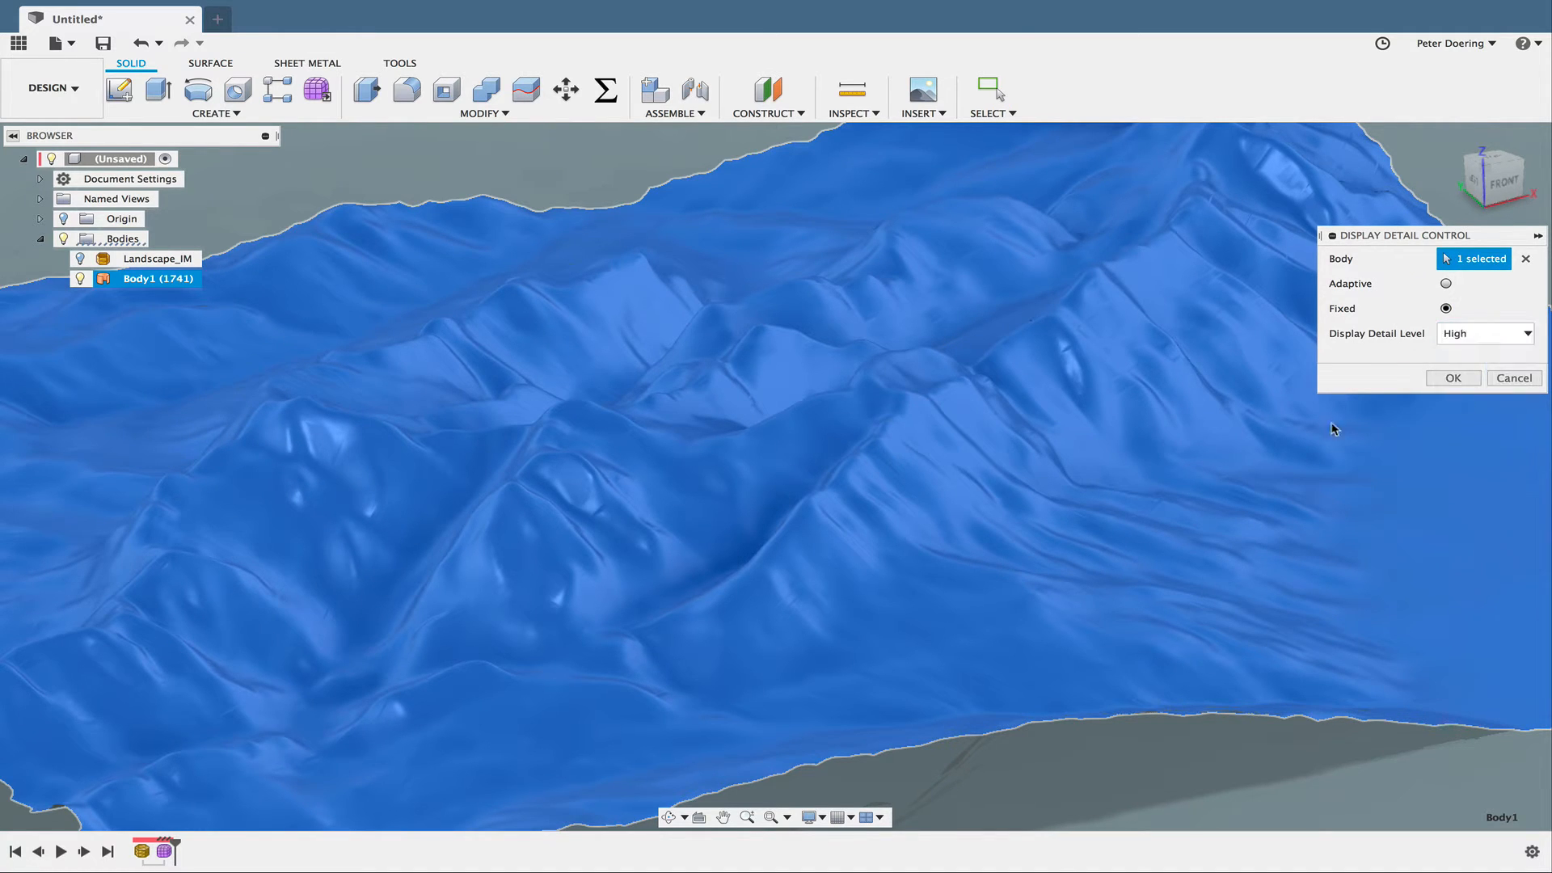
pyautogui.click(1453, 378)
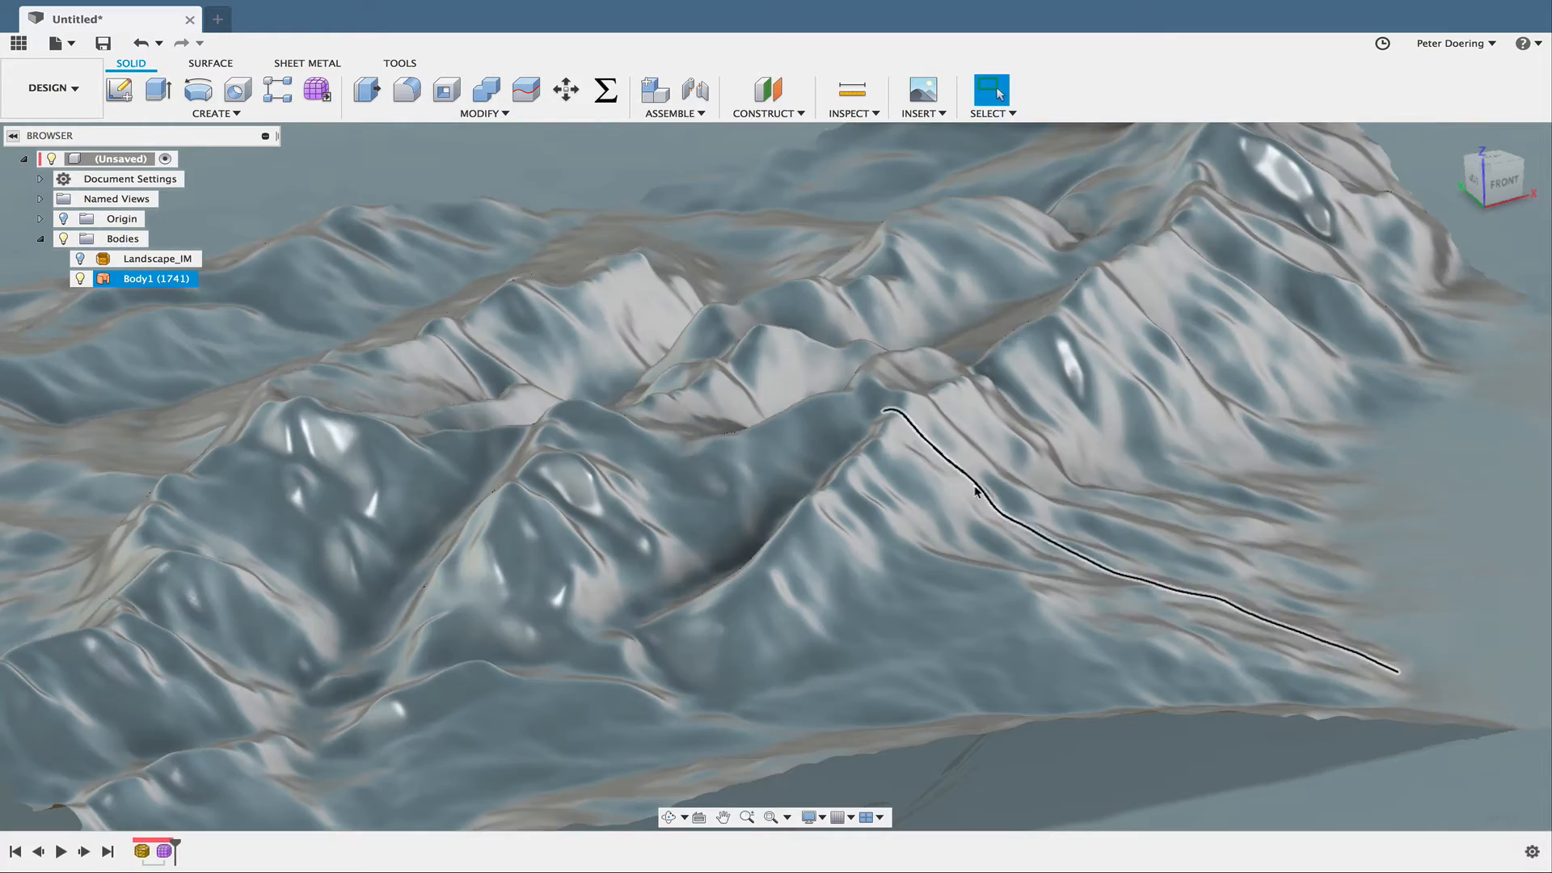
# - Sketch a circle about 100 mm in diameter on the horizontal origin plane, within the terrain's outline, and finish the sketch
pyautogui.keyDown('shift'); pyautogui.moveTo(956, 502); pyautogui.dragTo(855, 529, button='middle'); pyautogui.keyUp('shift')
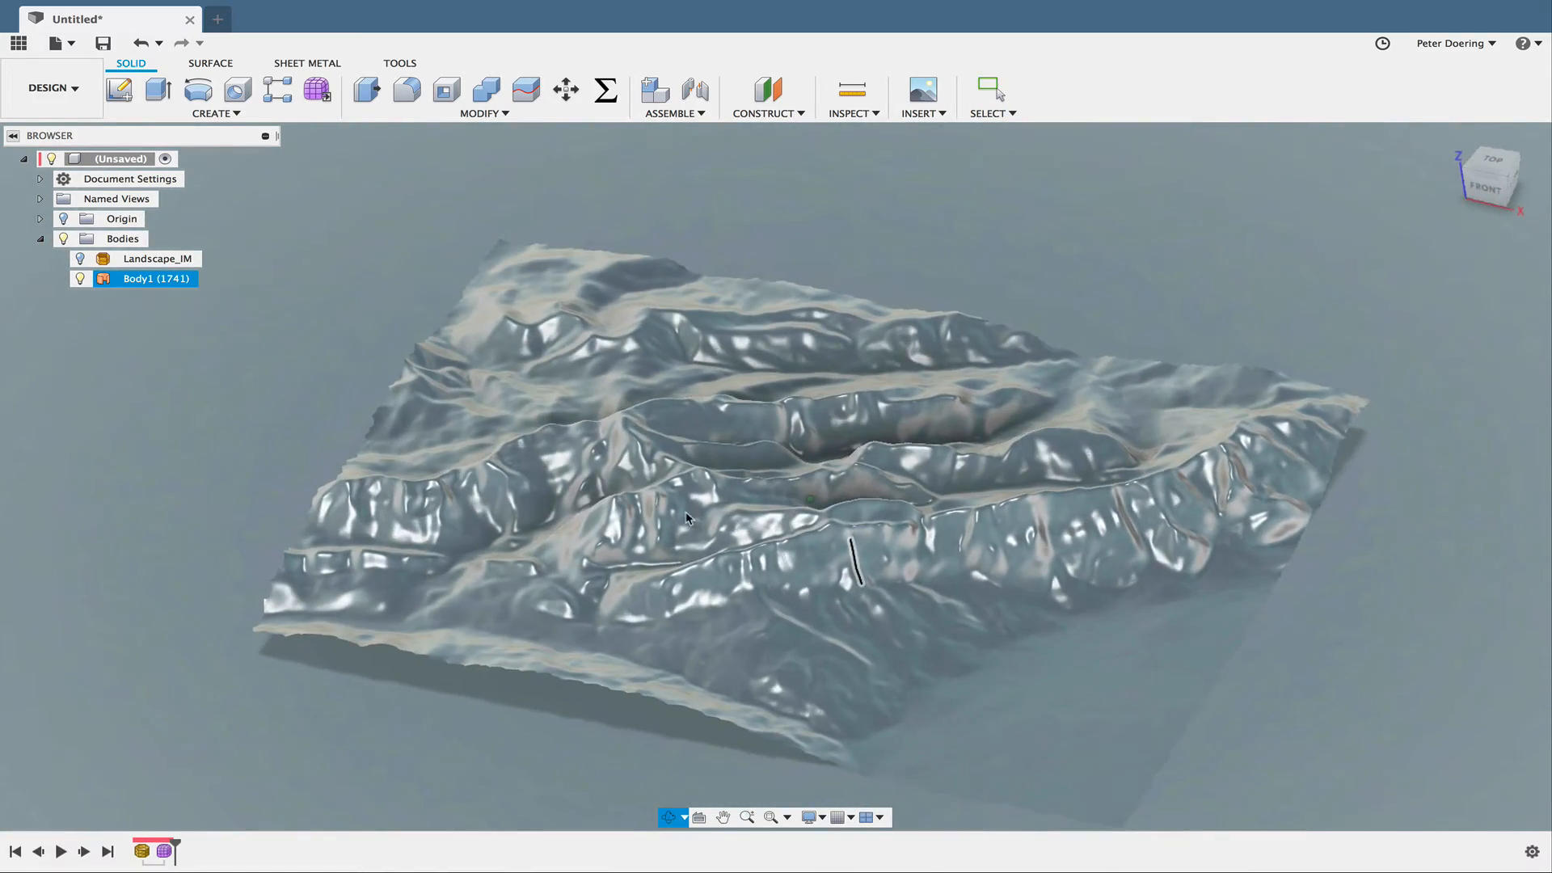
pyautogui.moveTo(966, 502); pyautogui.dragTo(799, 495, button='middle')
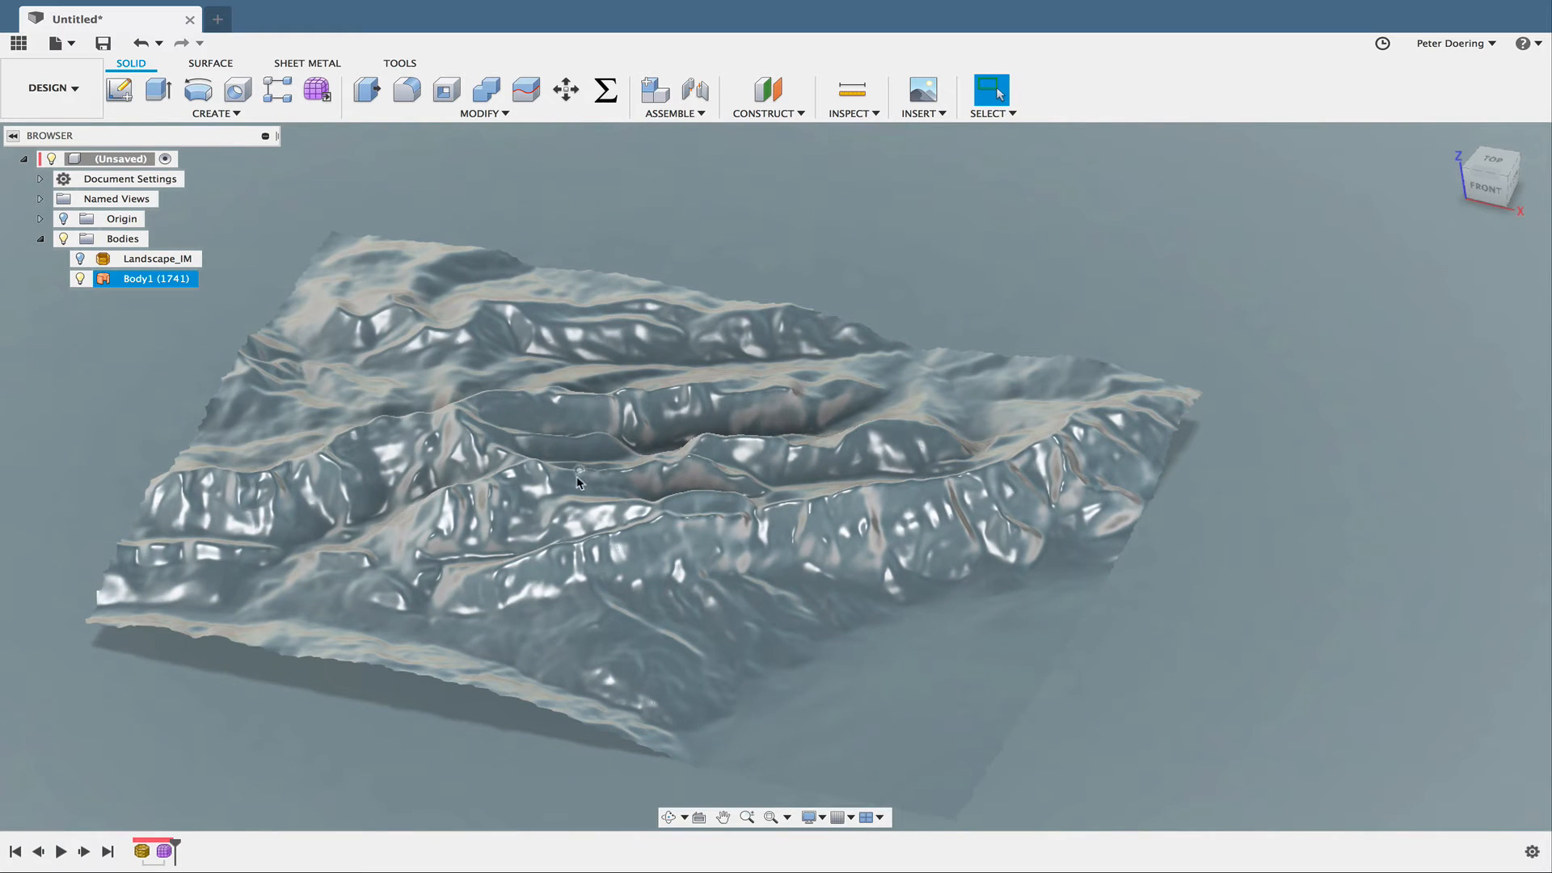
pyautogui.keyDown('shift'); pyautogui.moveTo(613, 494); pyautogui.dragTo(655, 596, button='middle'); pyautogui.keyUp('shift')
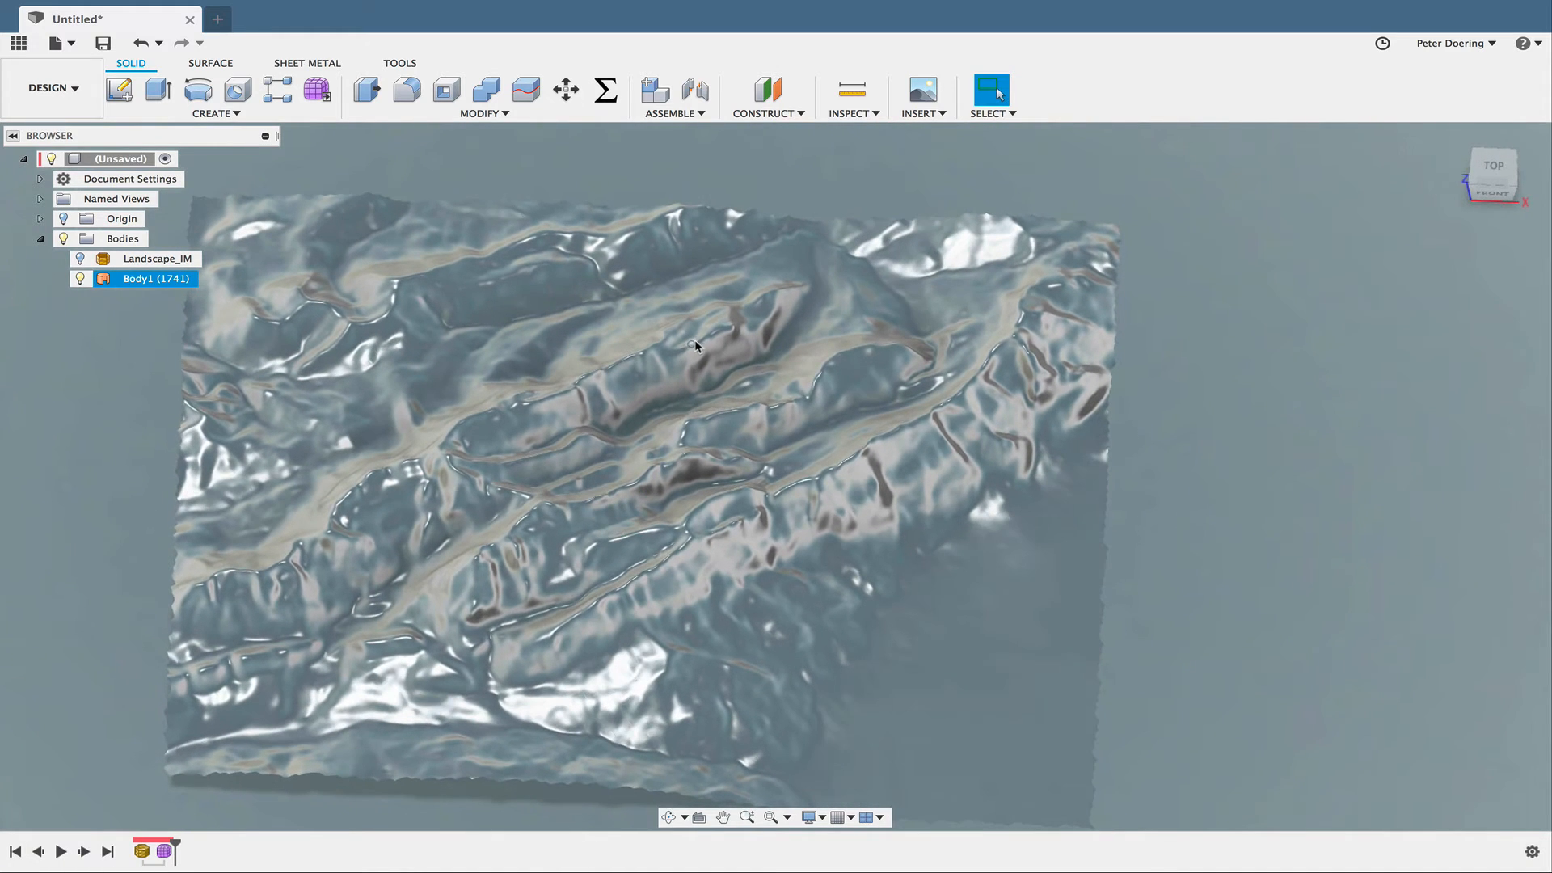
pyautogui.press('s')
pyautogui.click(710, 377)
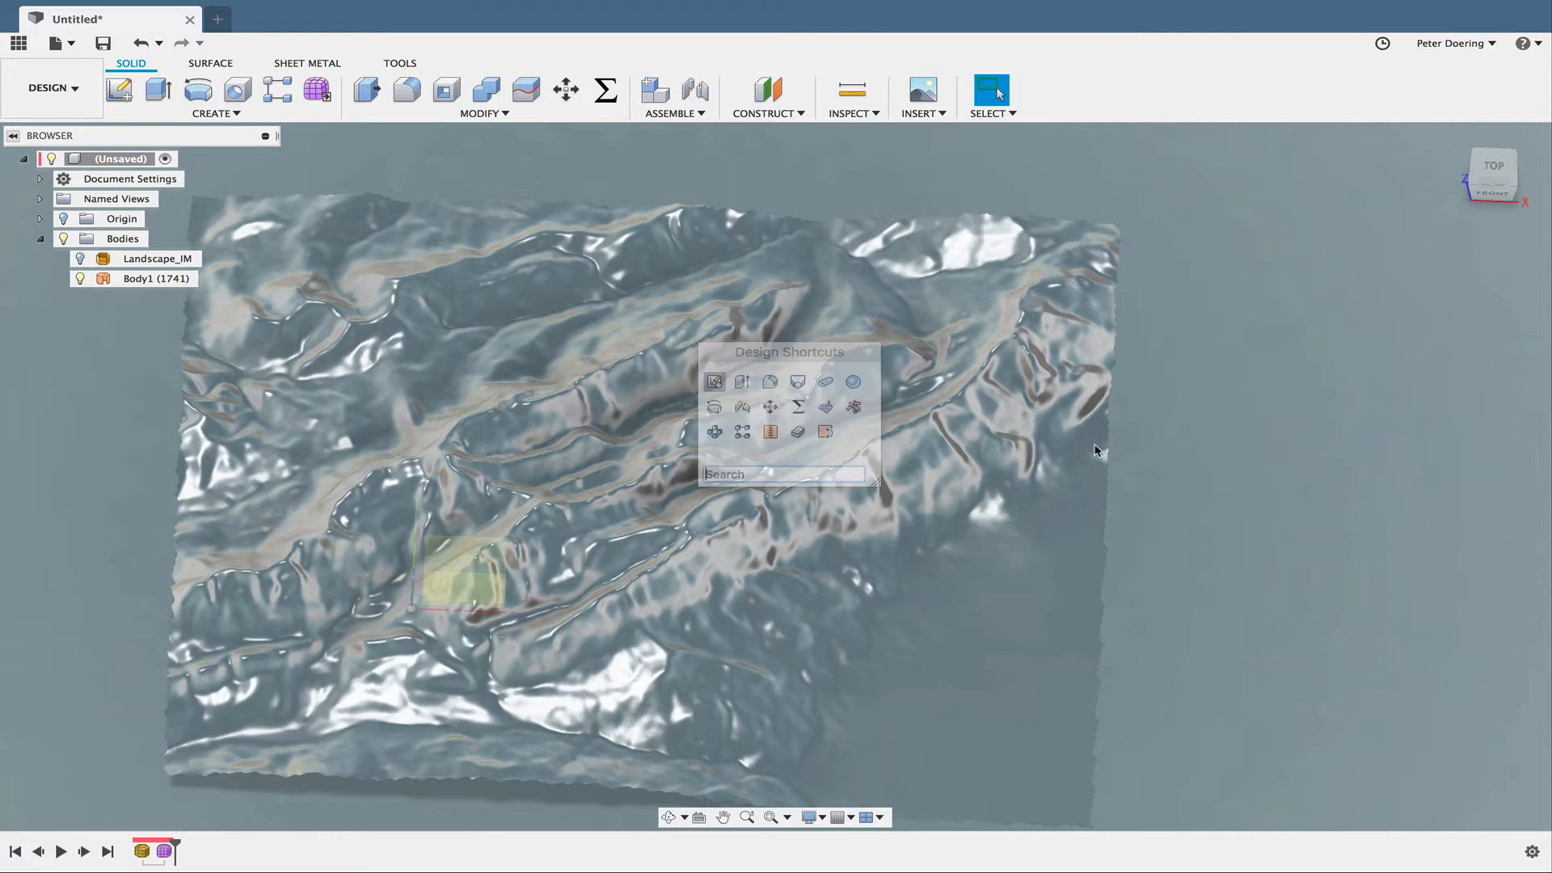
pyautogui.click(463, 536)
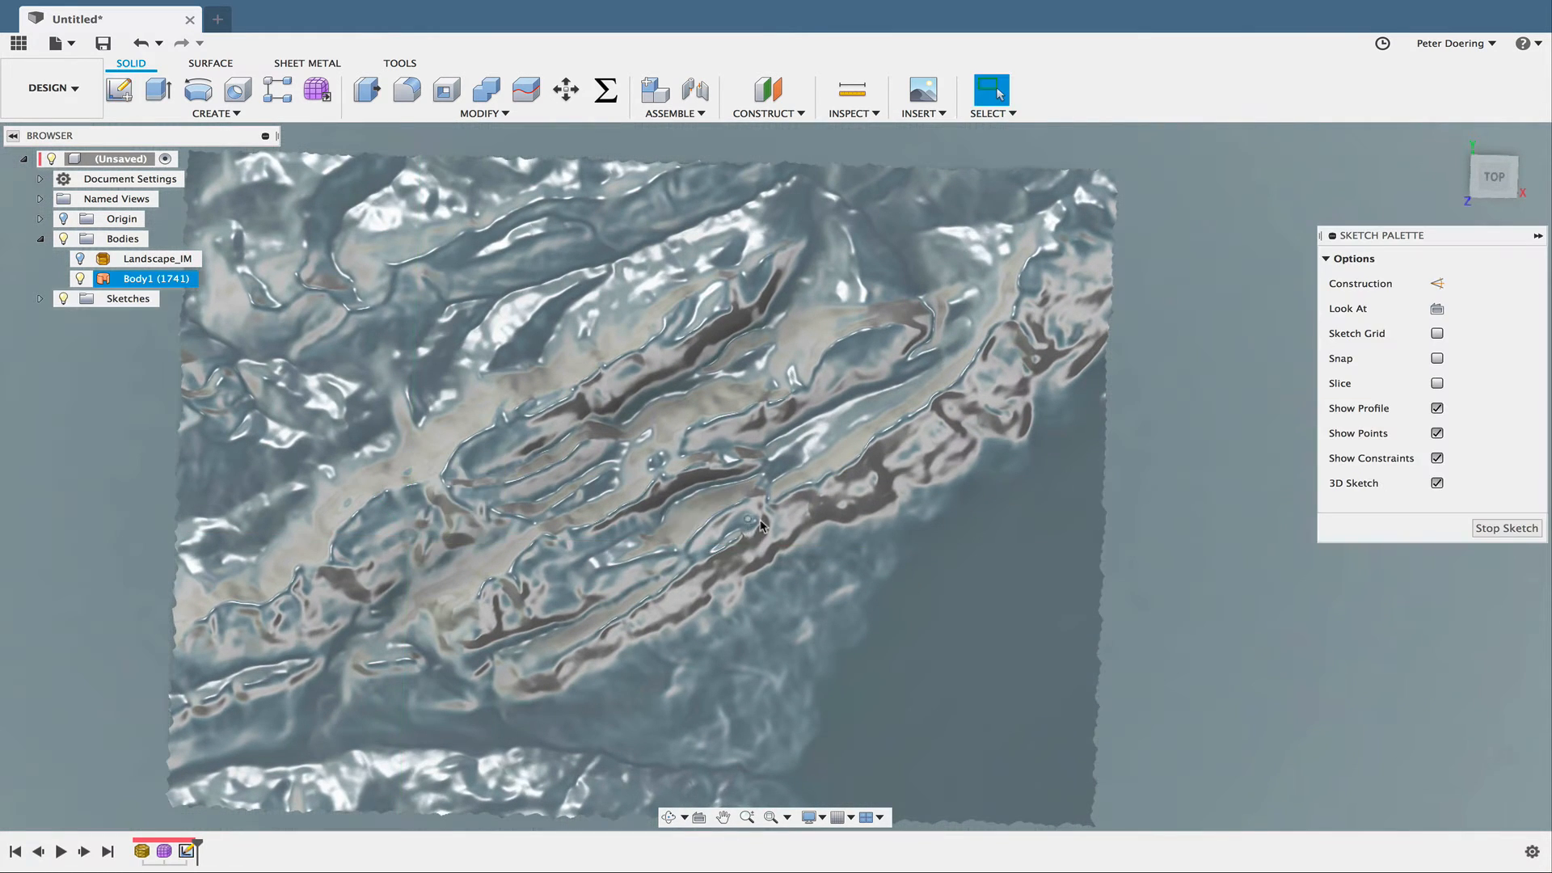
pyautogui.press('s')
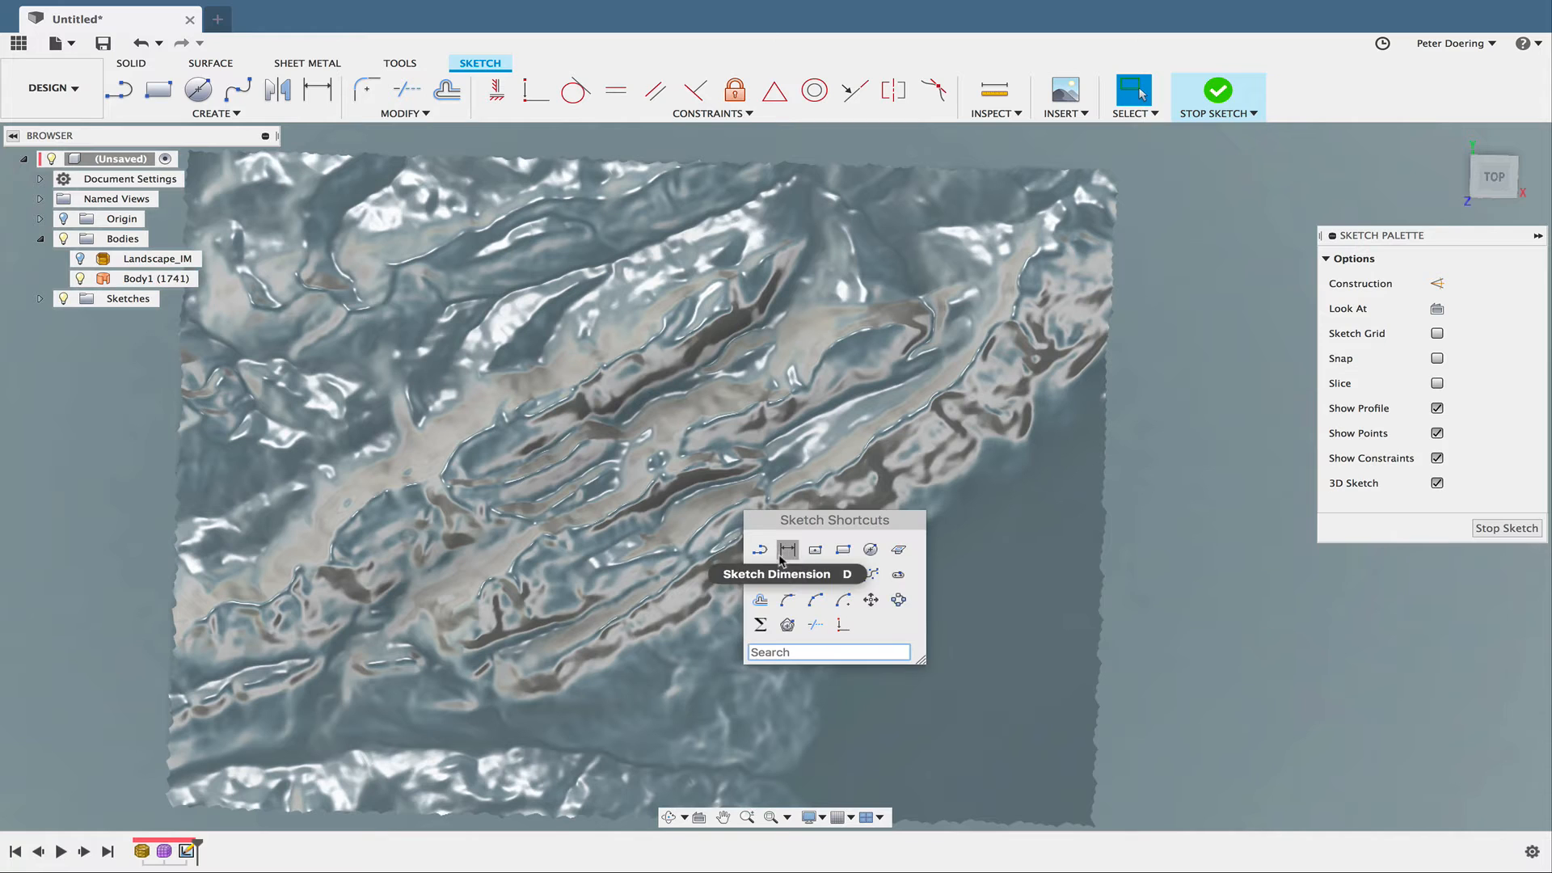
pyautogui.click(870, 549)
pyautogui.click(635, 493)
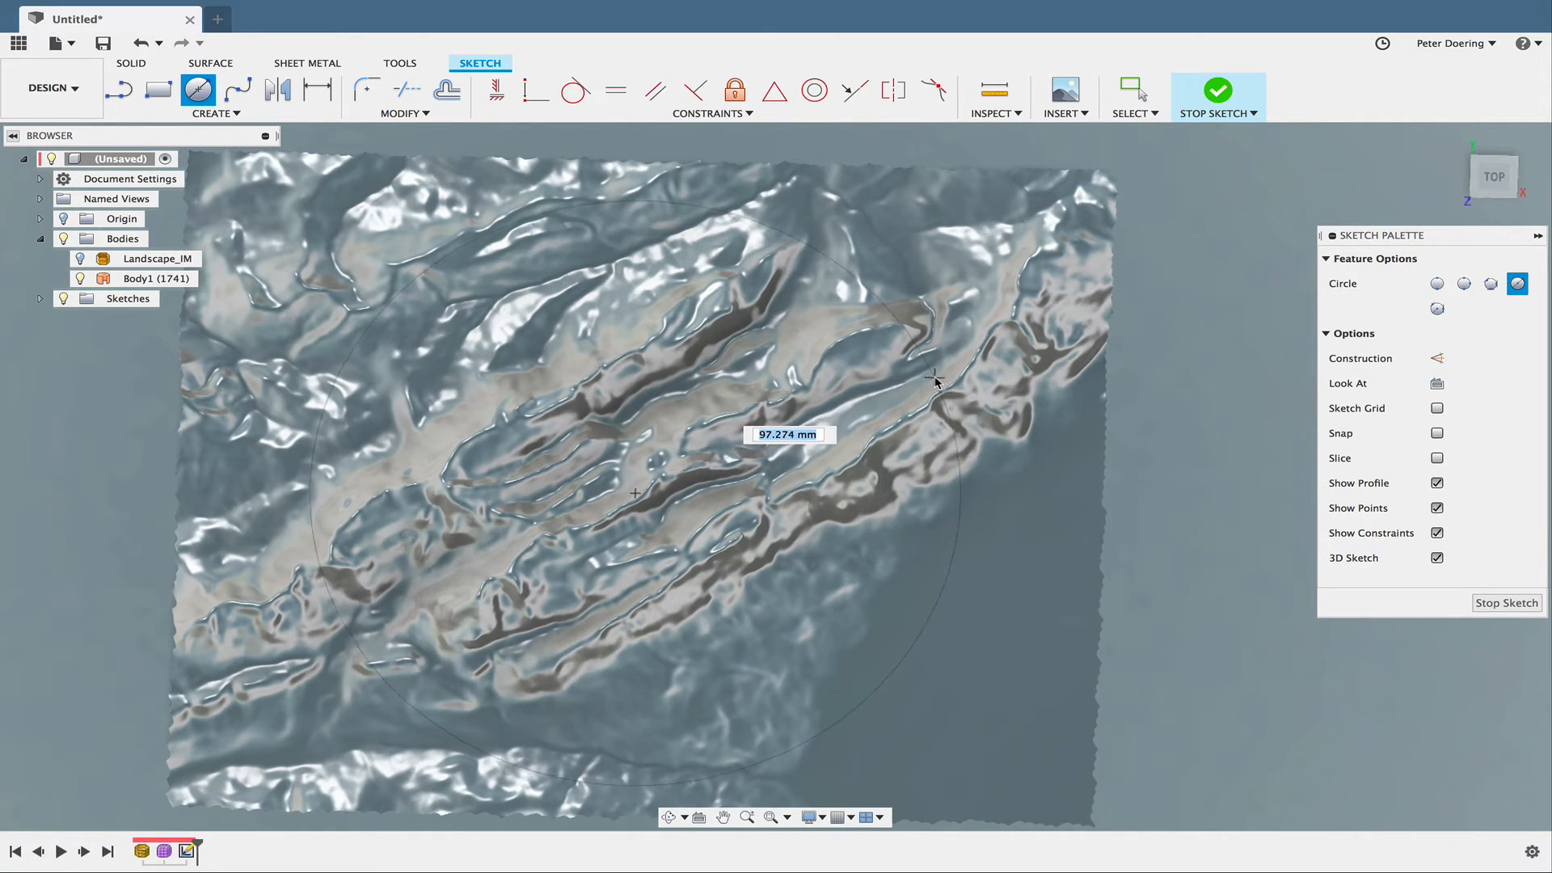
pyautogui.click(931, 338)
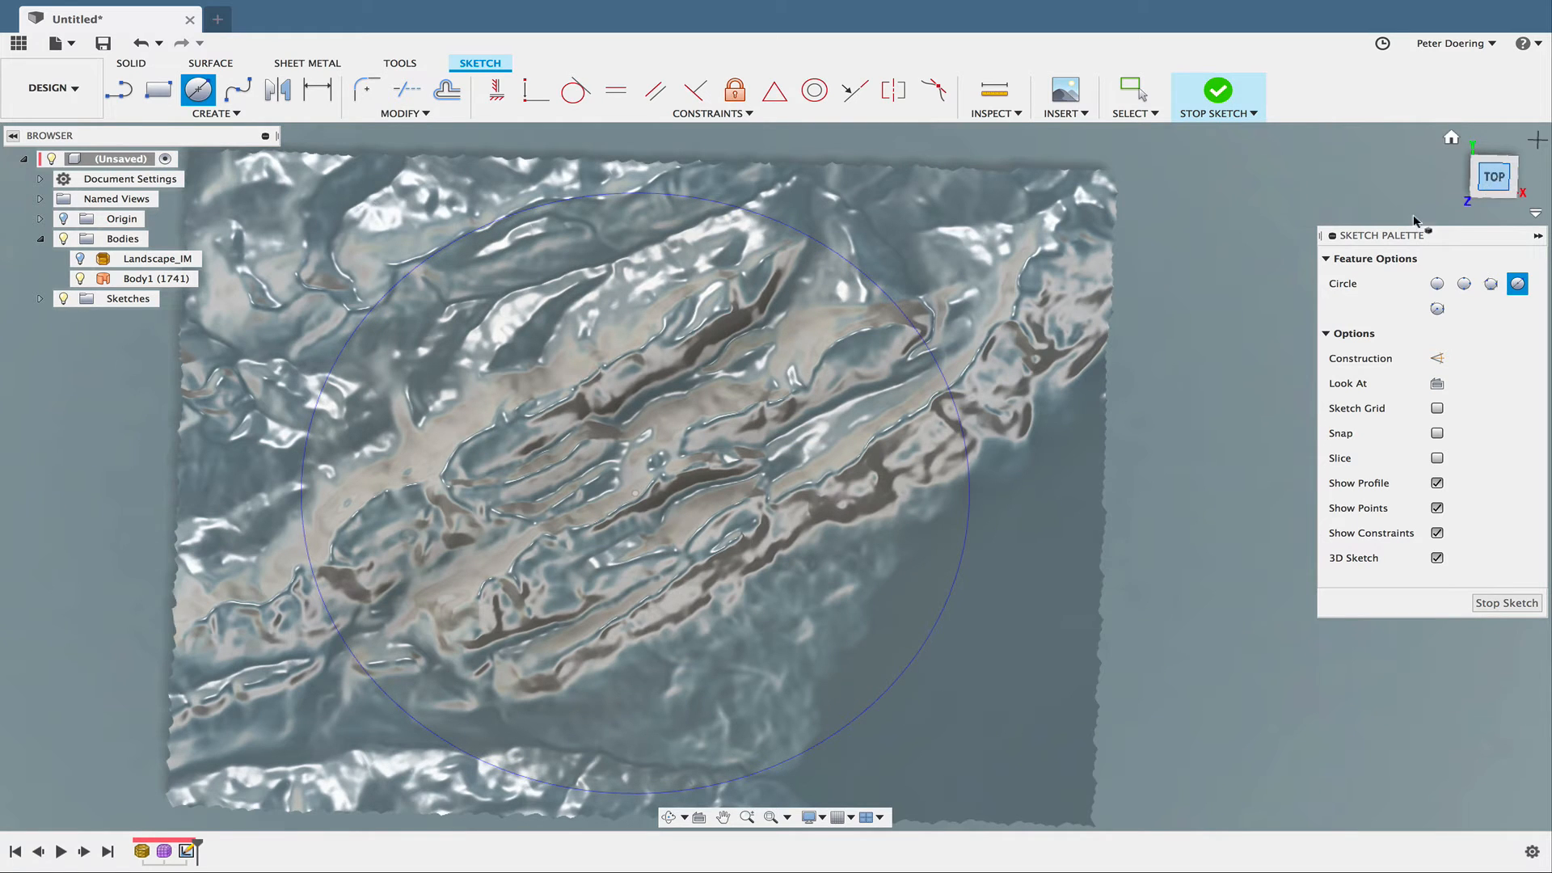
pyautogui.click(1503, 604)
# - Extrude the circle upward as a new body from a start plane offset 15 mm, so the cylinder passes through and above the terrain
pyautogui.keyDown('shift'); pyautogui.moveTo(1155, 589); pyautogui.dragTo(1139, 439, button='middle'); pyautogui.keyUp('shift')
pyautogui.press('s')
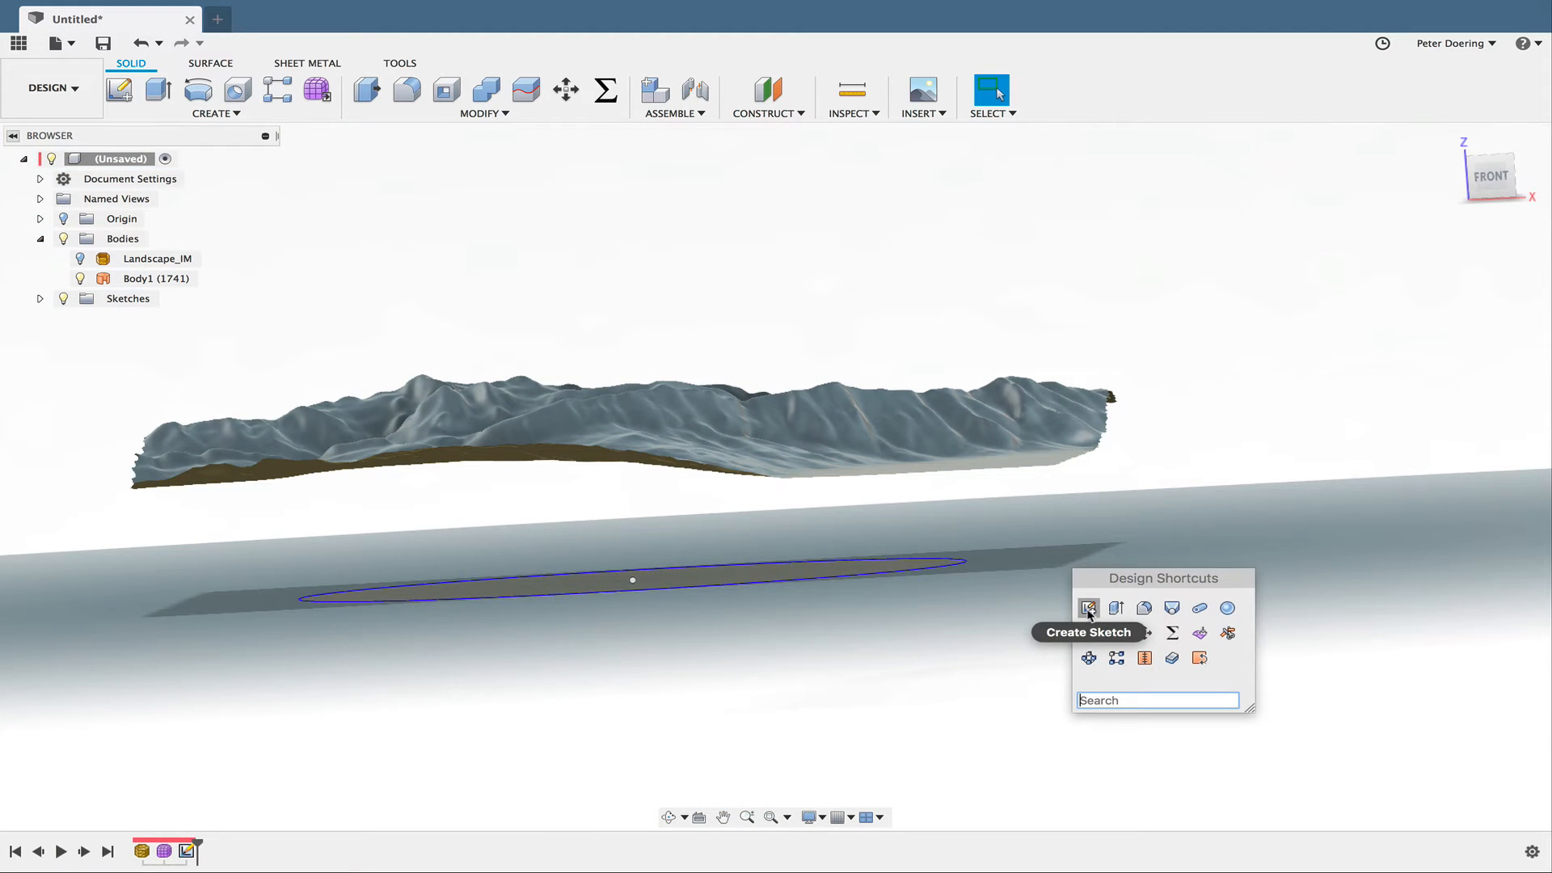
pyautogui.click(1116, 608)
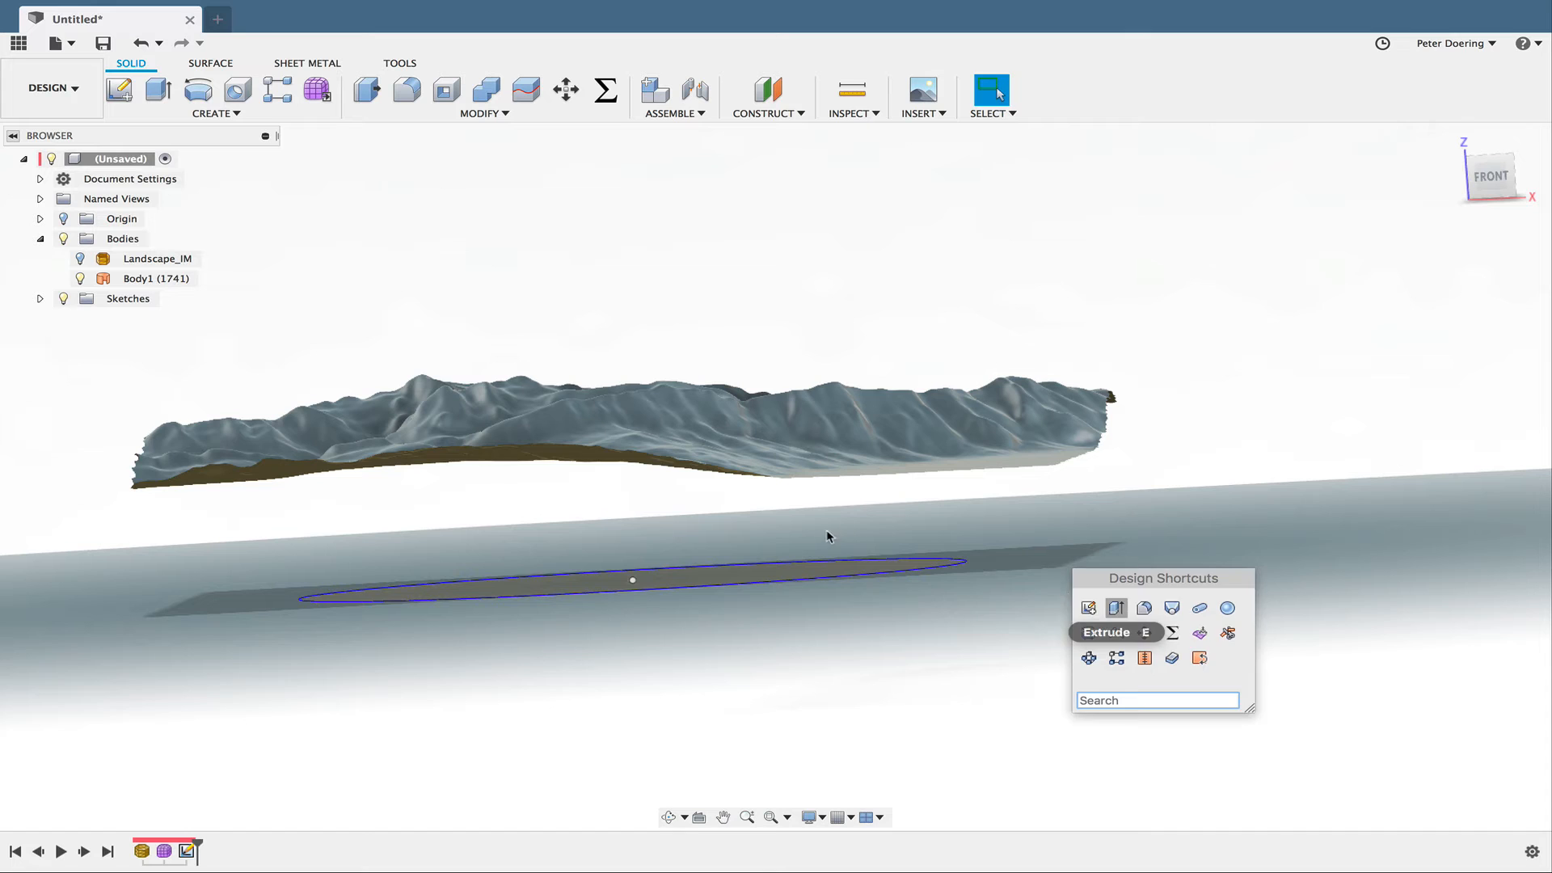
pyautogui.click(791, 576)
pyautogui.moveTo(629, 557); pyautogui.dragTo(614, 339)
pyautogui.click(1465, 283)
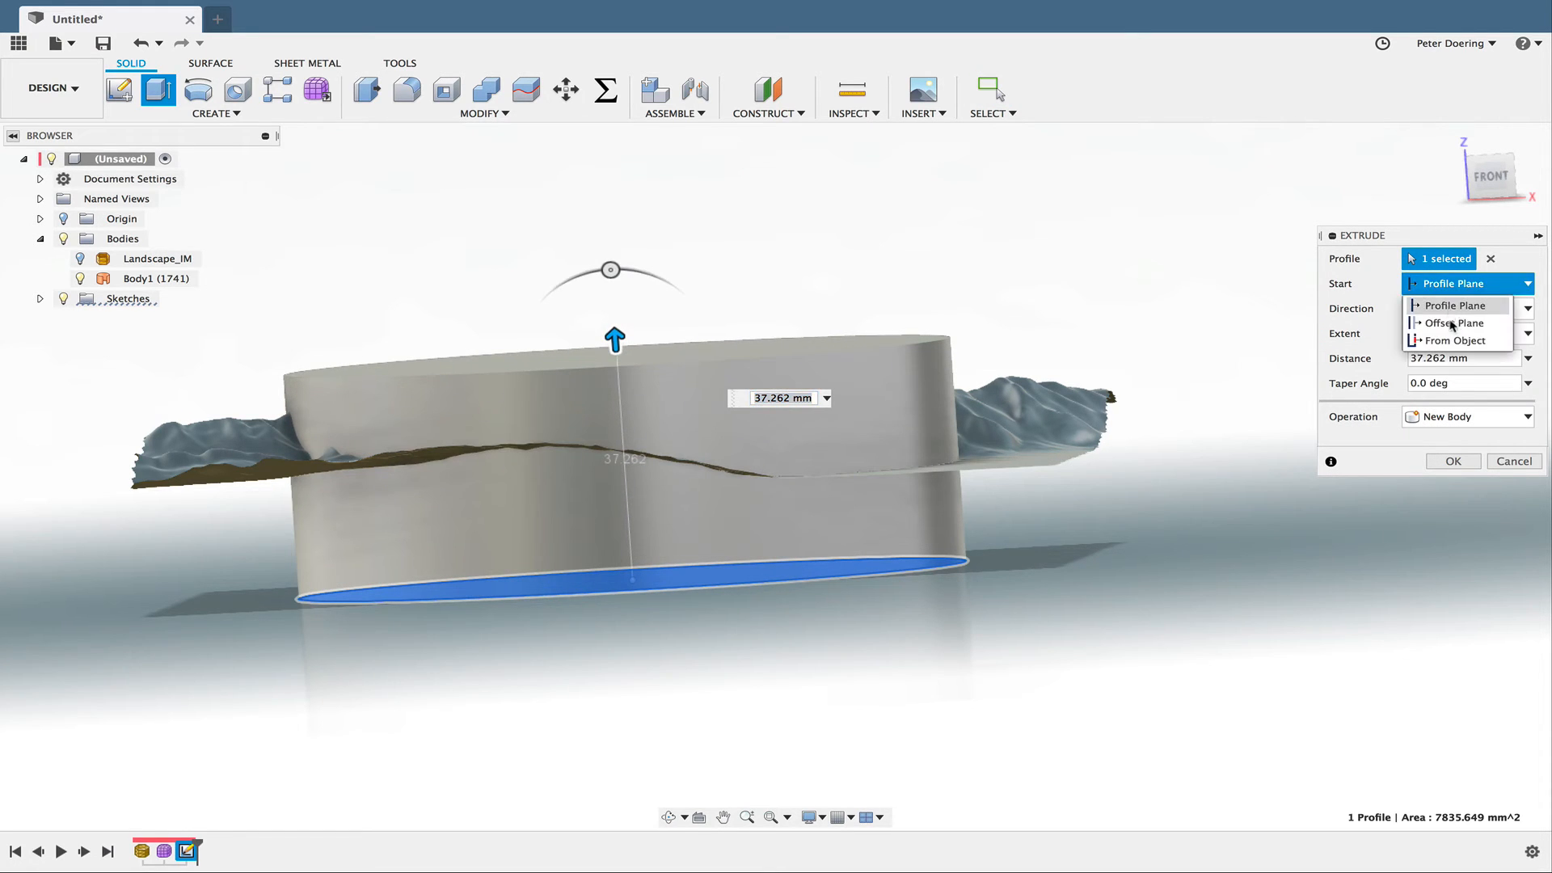
pyautogui.click(1447, 315)
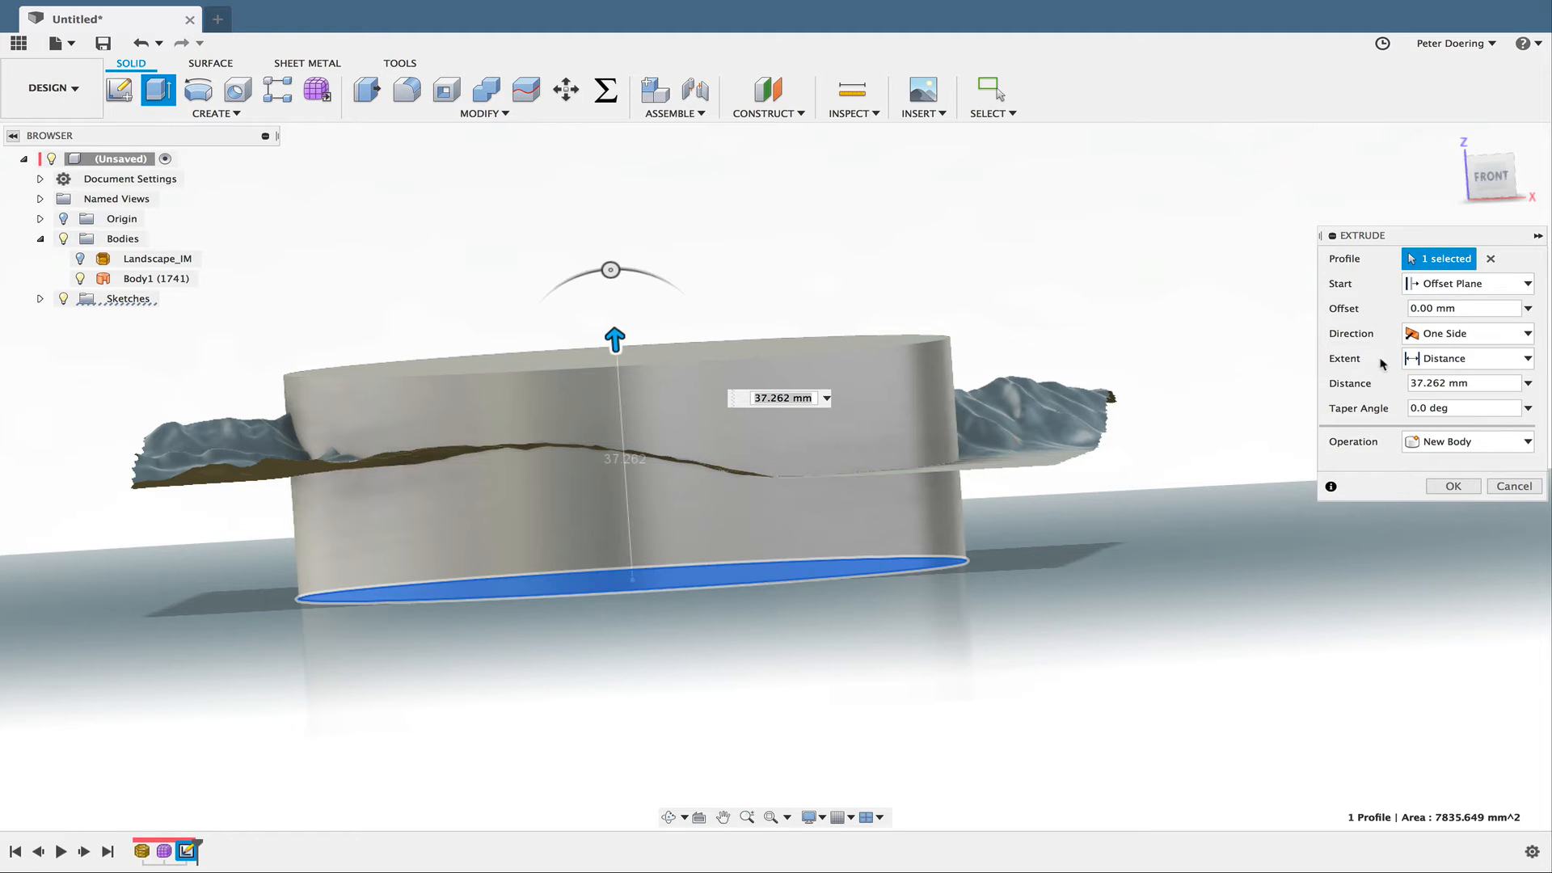
pyautogui.moveTo(1473, 310); pyautogui.dragTo(1343, 312)
pyautogui.write('15')
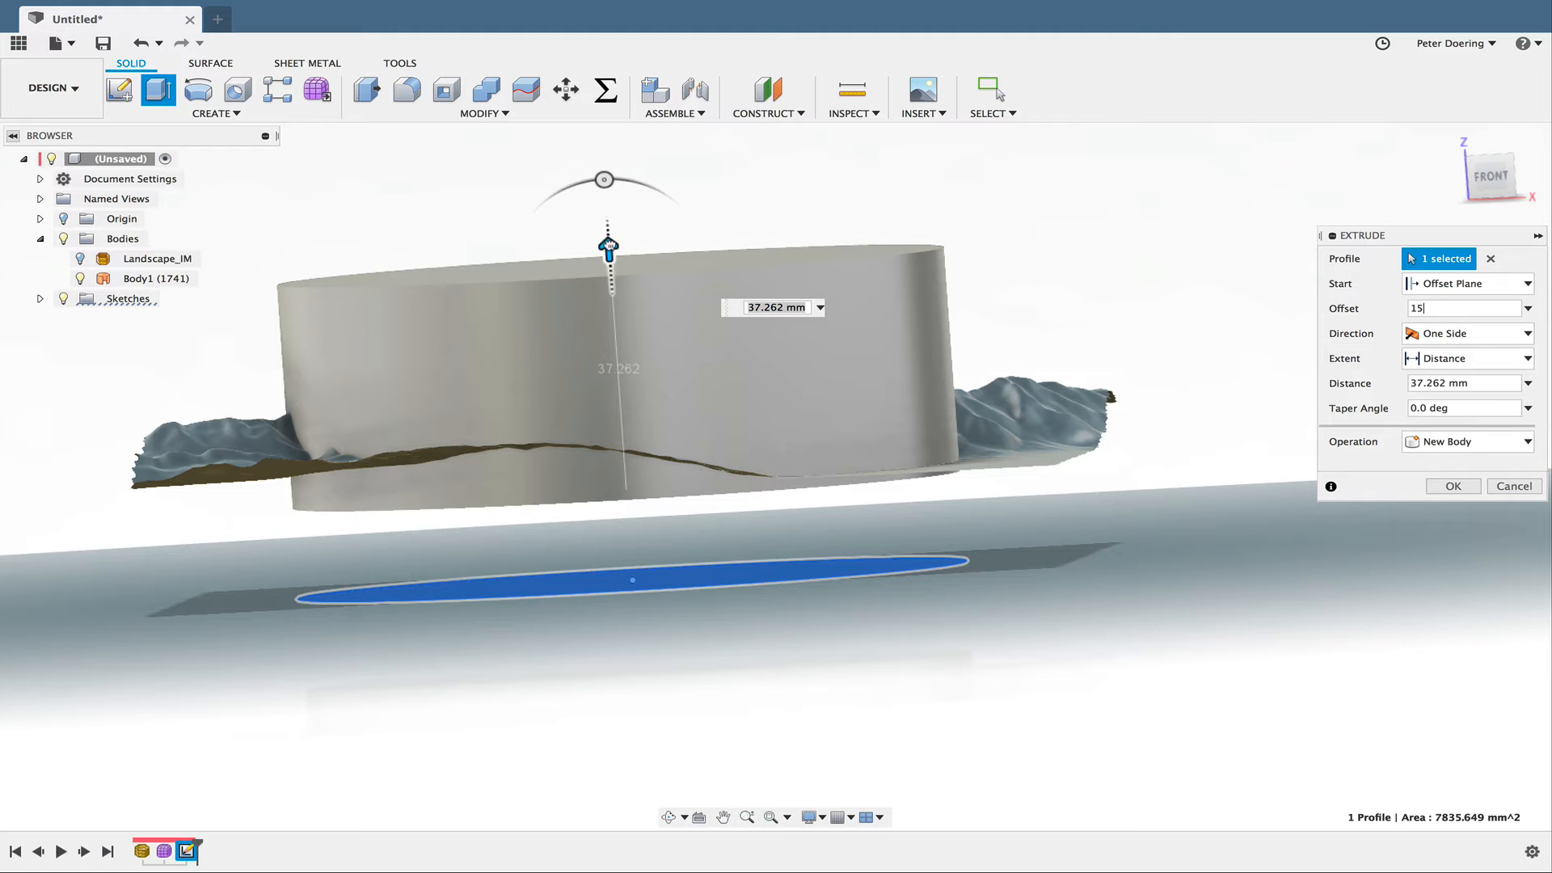
pyautogui.moveTo(608, 246); pyautogui.dragTo(614, 332)
pyautogui.moveTo(972, 531)
pyautogui.mouseDown(button='middle')
pyautogui.moveTo(953, 495)
pyautogui.moveTo(956, 512)
pyautogui.mouseUp(button='middle')
pyautogui.click(1452, 486)
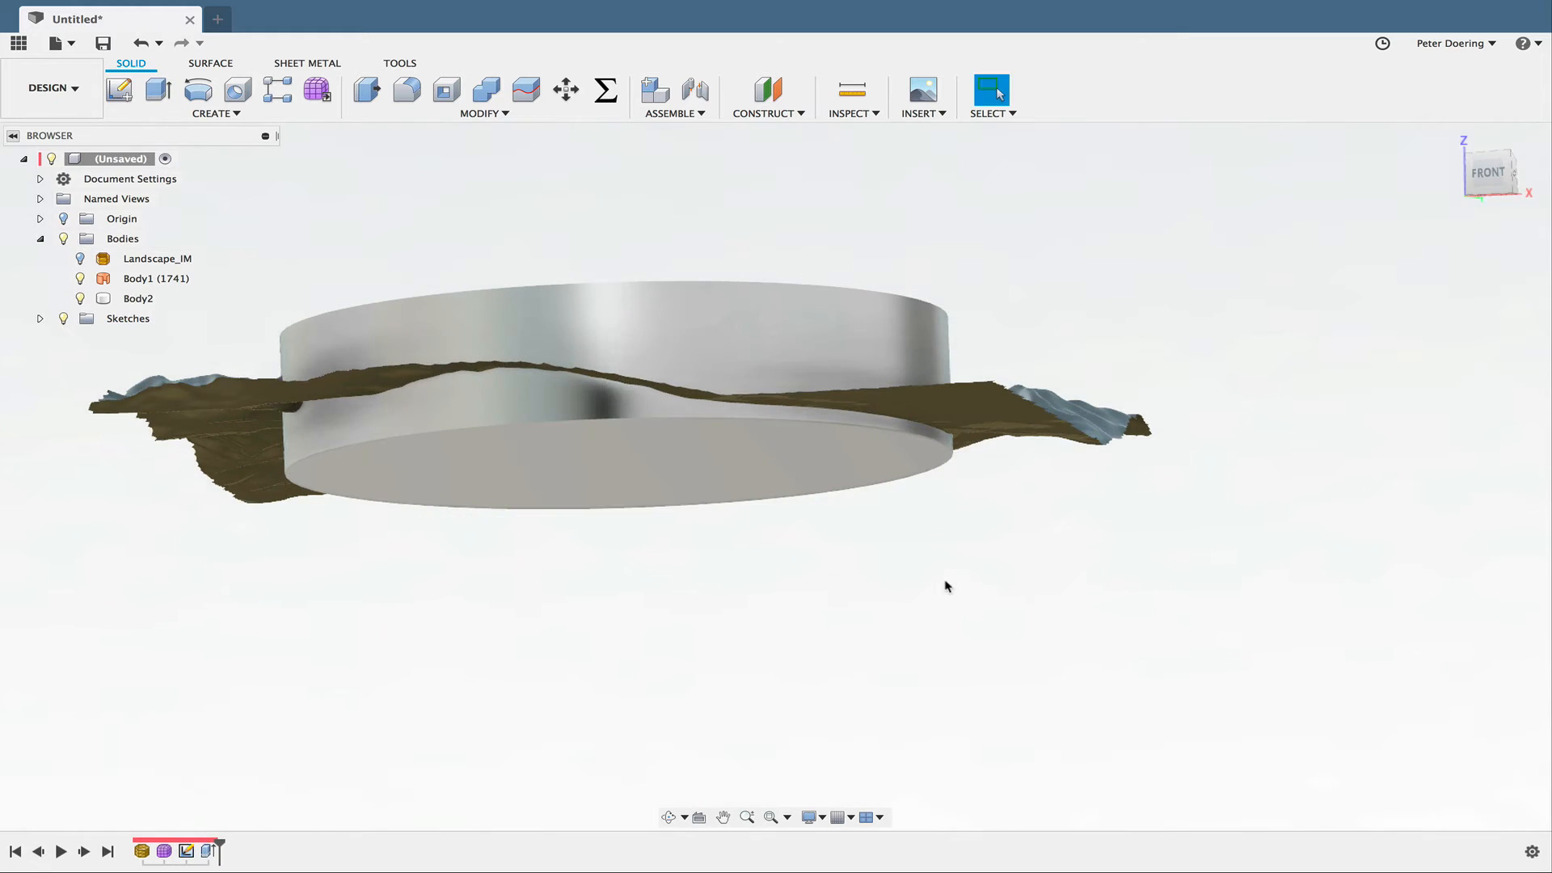
# - Begin a Split Body operation with only the extruded cylinder as the body to split, excluding the terrain surface
pyautogui.keyDown('shift'); pyautogui.moveTo(946, 582); pyautogui.dragTo(634, 554, button='middle'); pyautogui.keyUp('shift')
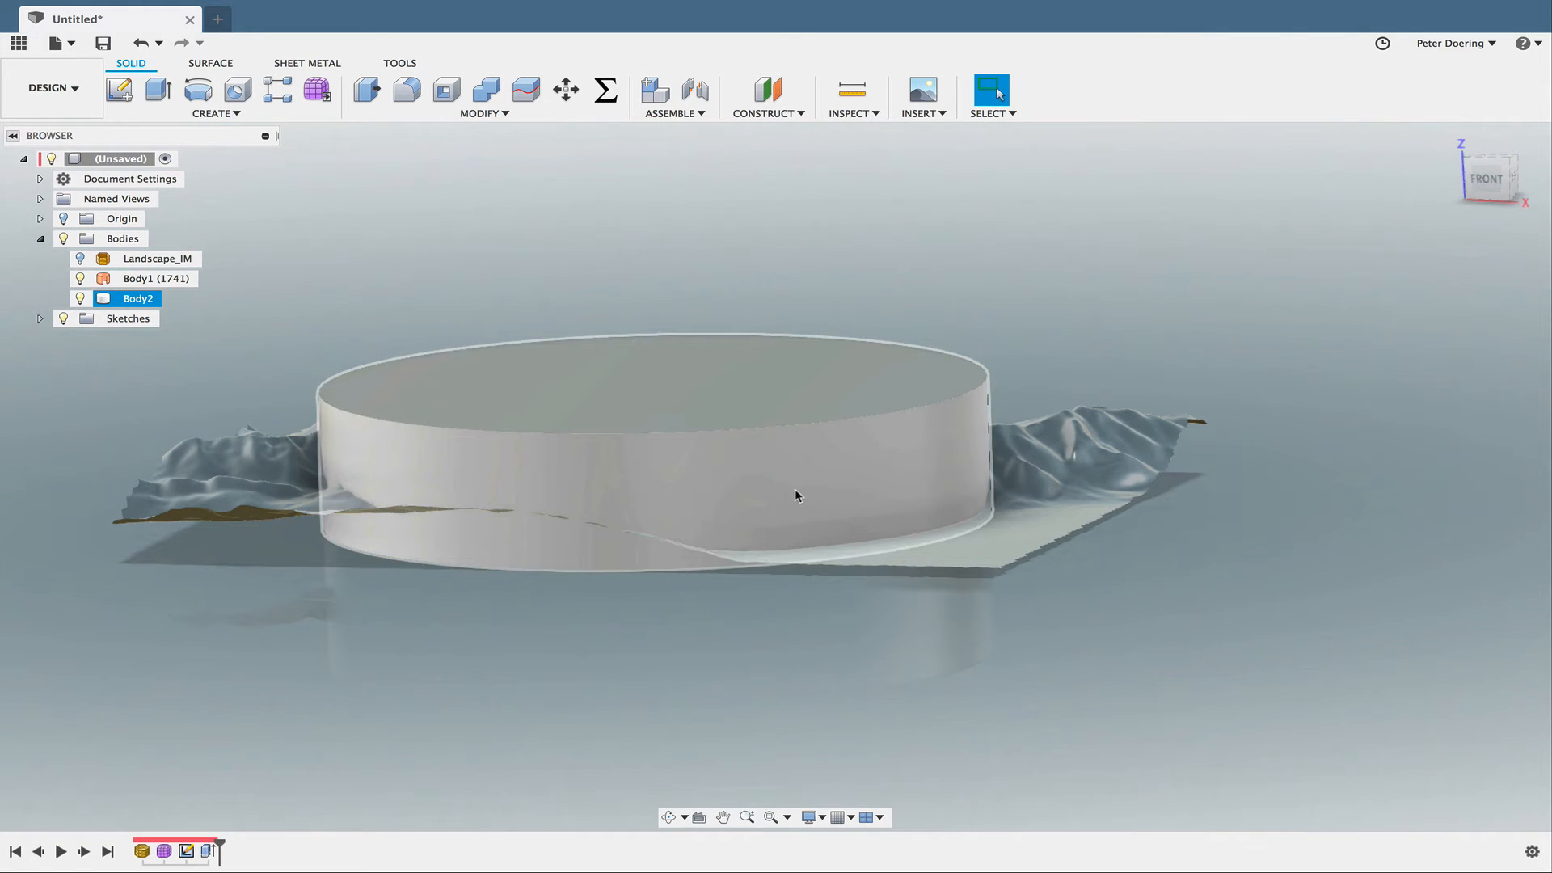
pyautogui.click(476, 114)
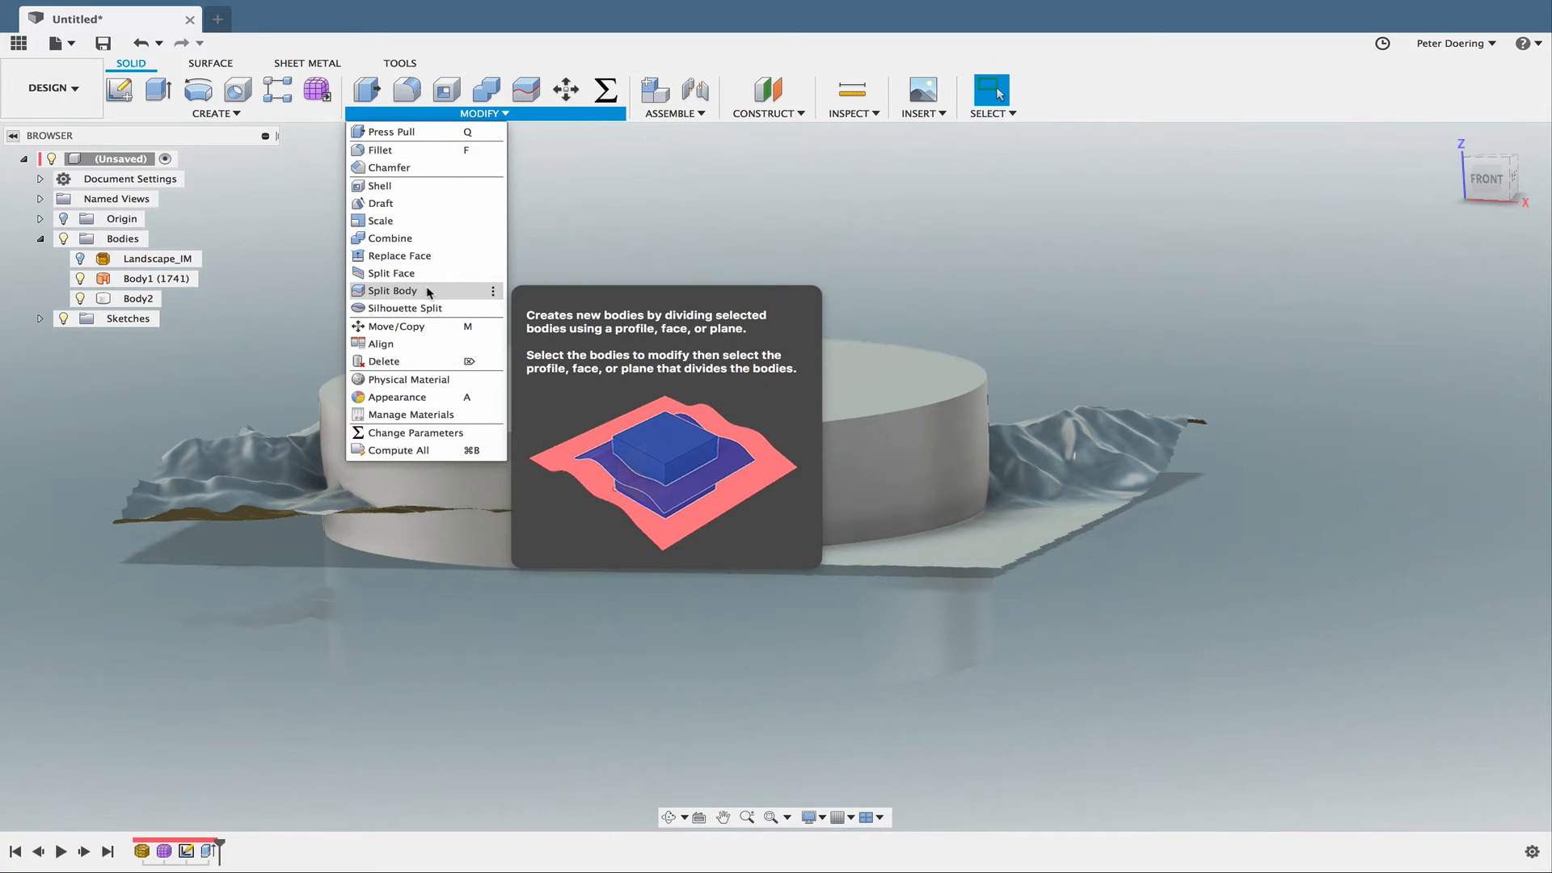
pyautogui.click(428, 292)
pyautogui.click(501, 410)
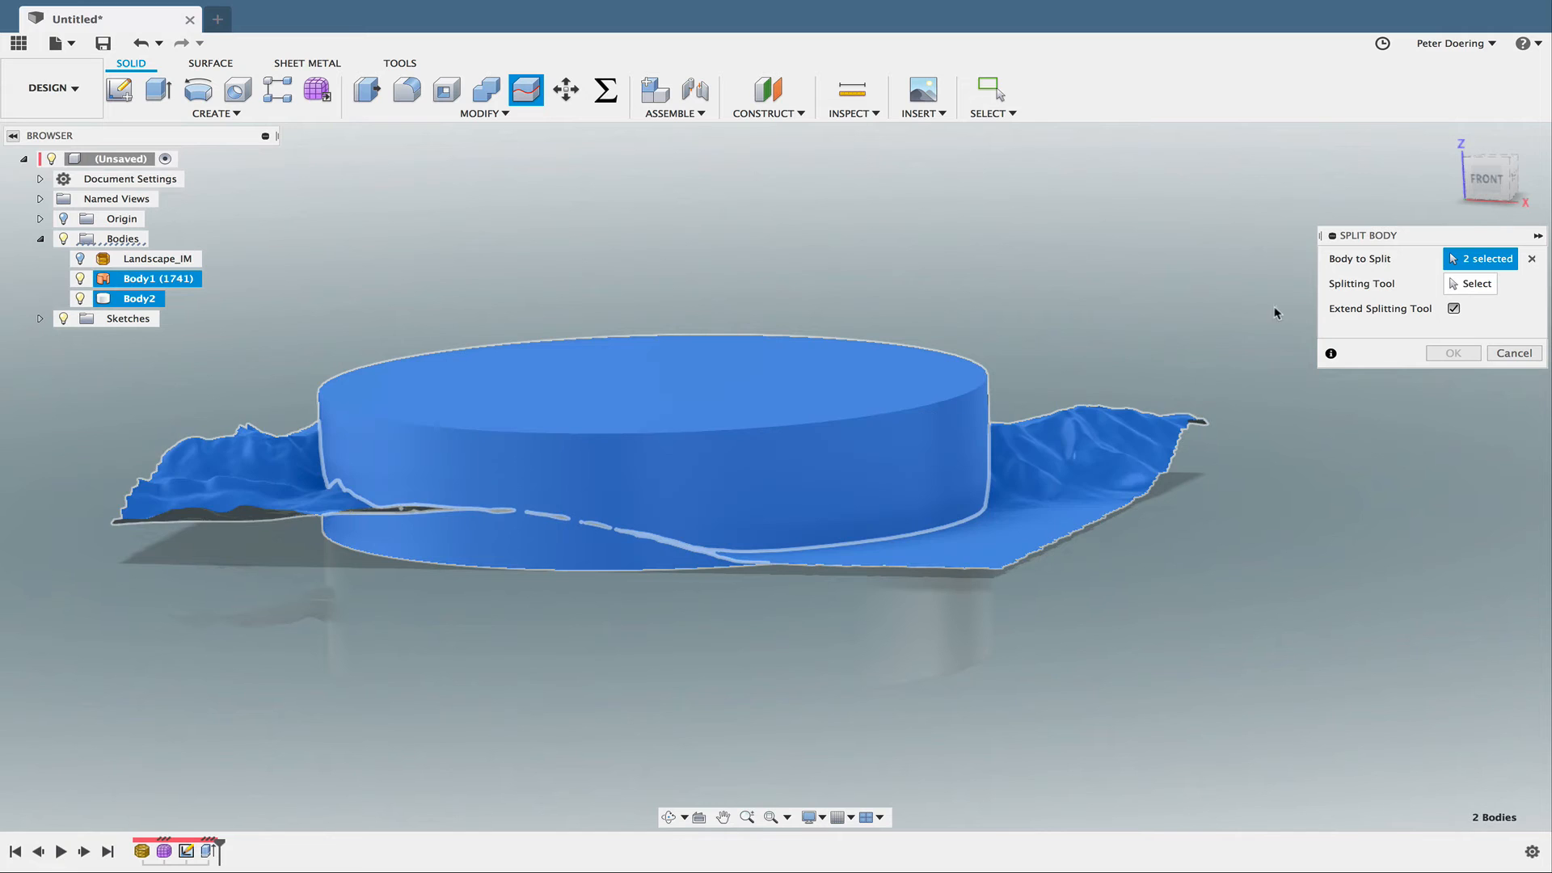
pyautogui.click(1531, 259)
pyautogui.click(754, 425)
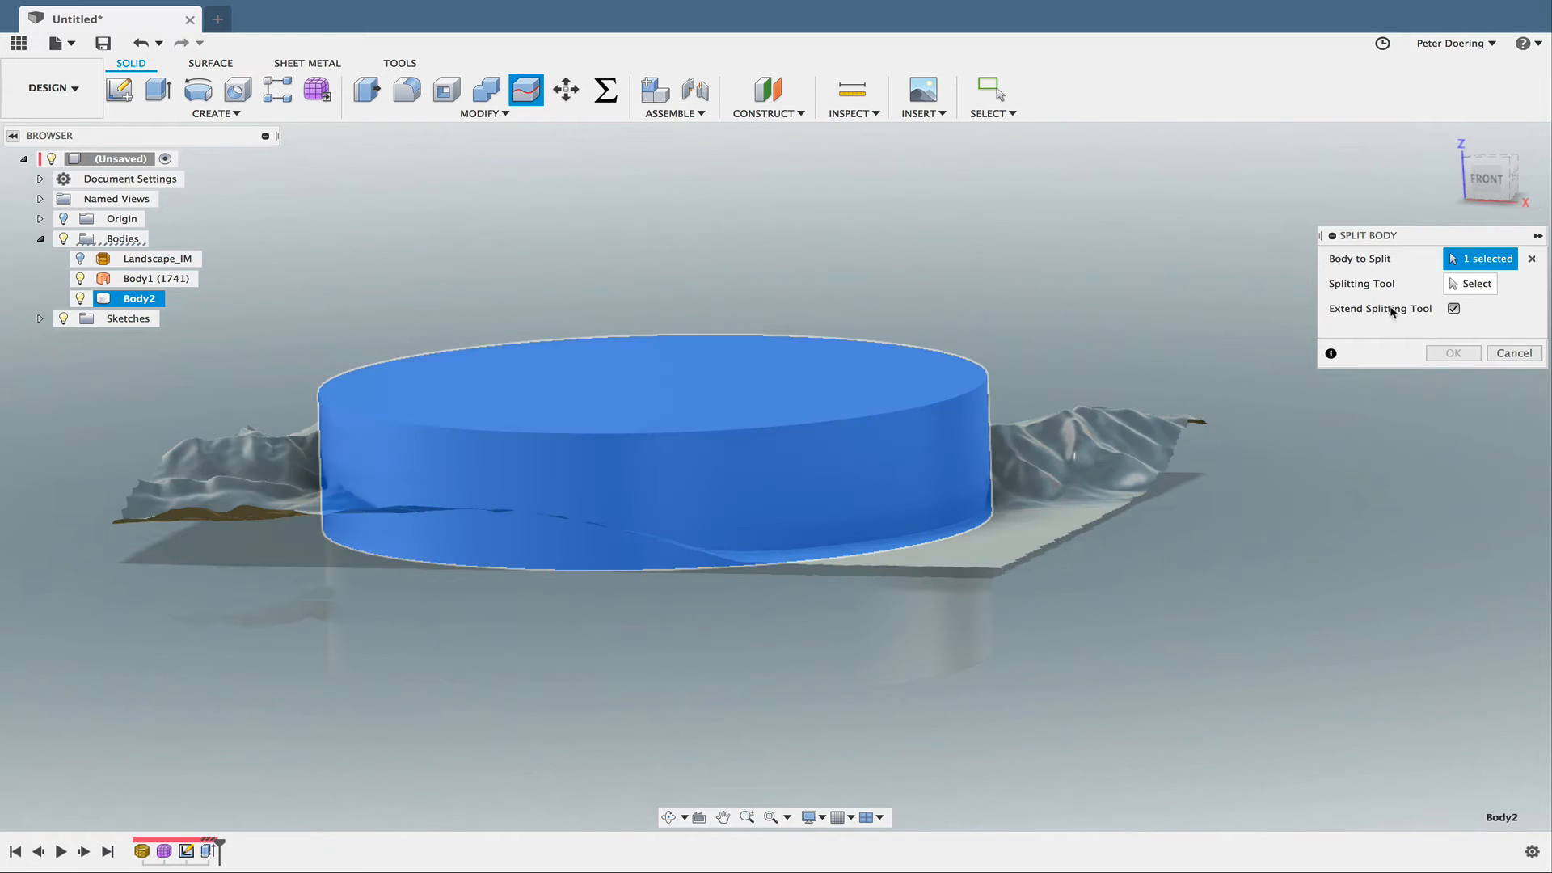
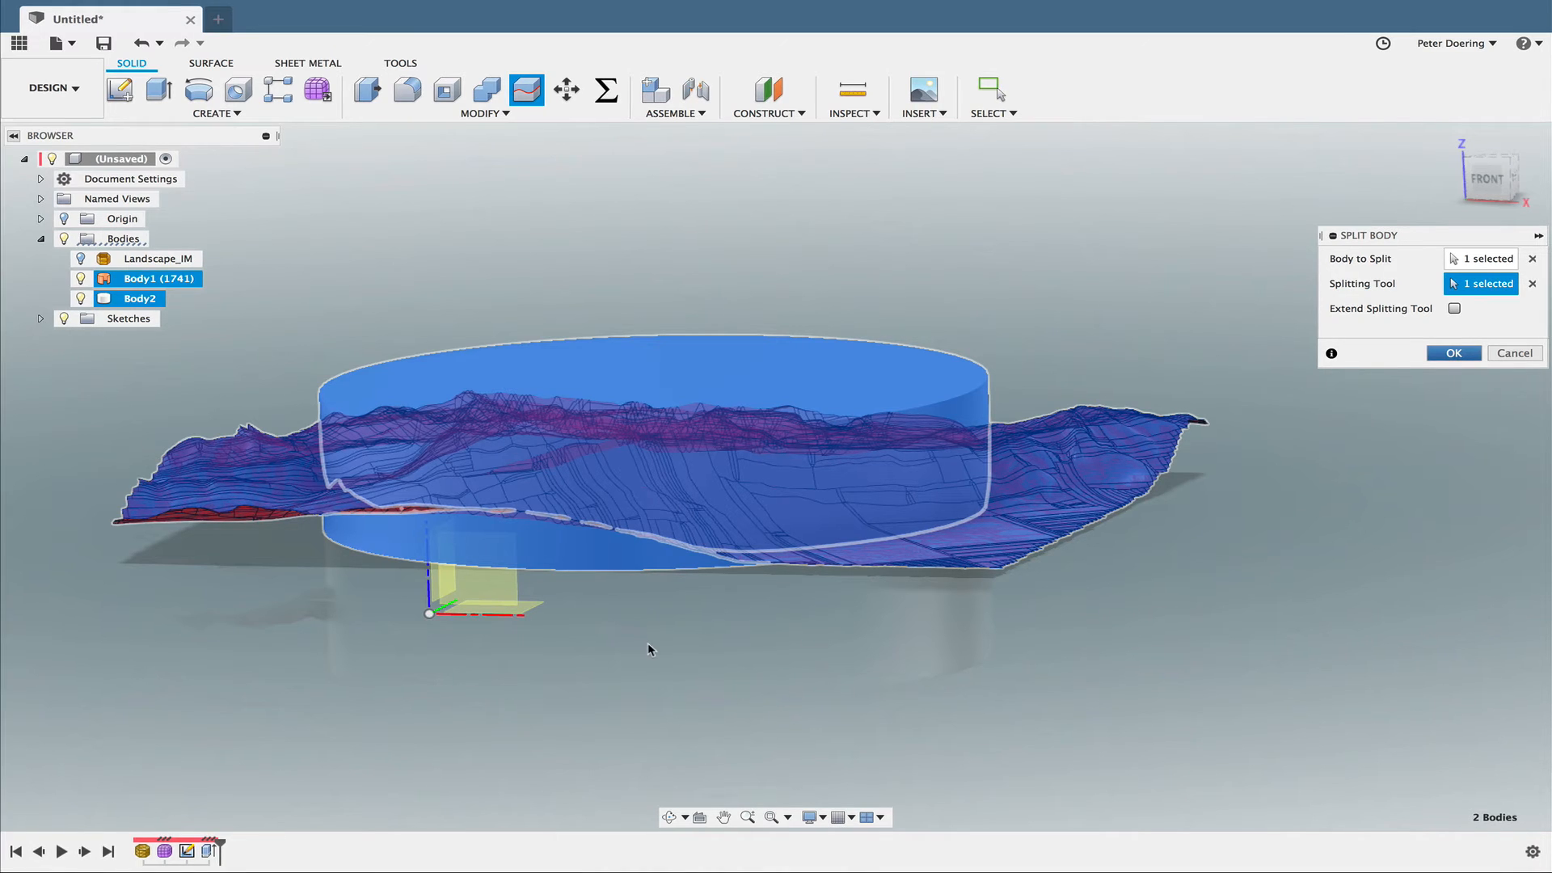
# - Split the cylinder using the terrain surface as splitting tool, and hide the upper piece and the terrain surface body
pyautogui.press('Return')
pyautogui.keyDown('shift'); pyautogui.moveTo(614, 653); pyautogui.dragTo(703, 671, button='middle'); pyautogui.keyUp('shift')
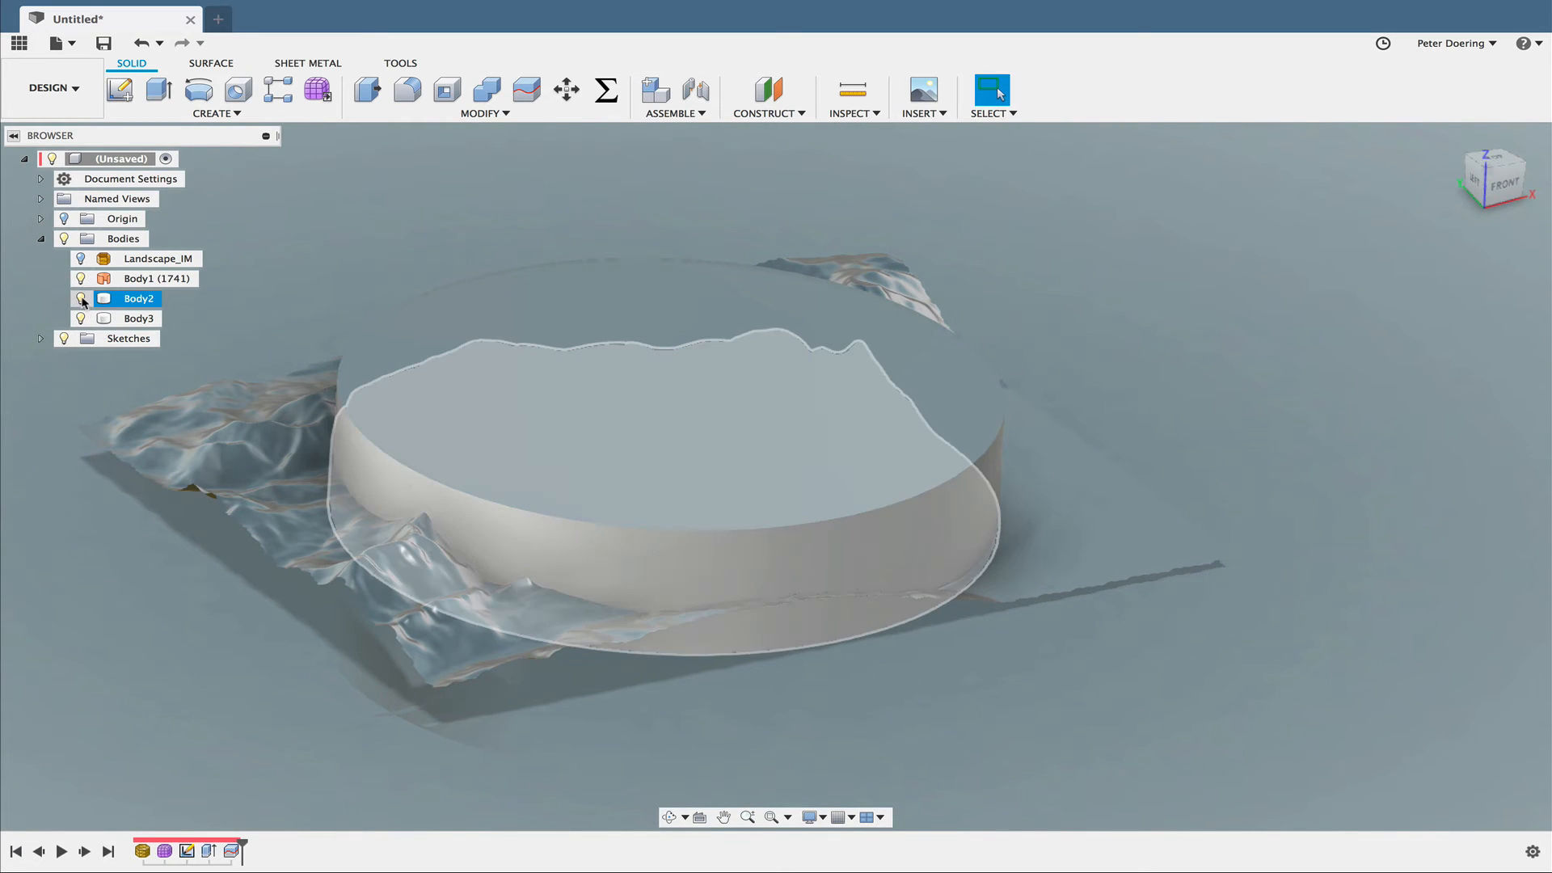
pyautogui.click(82, 320)
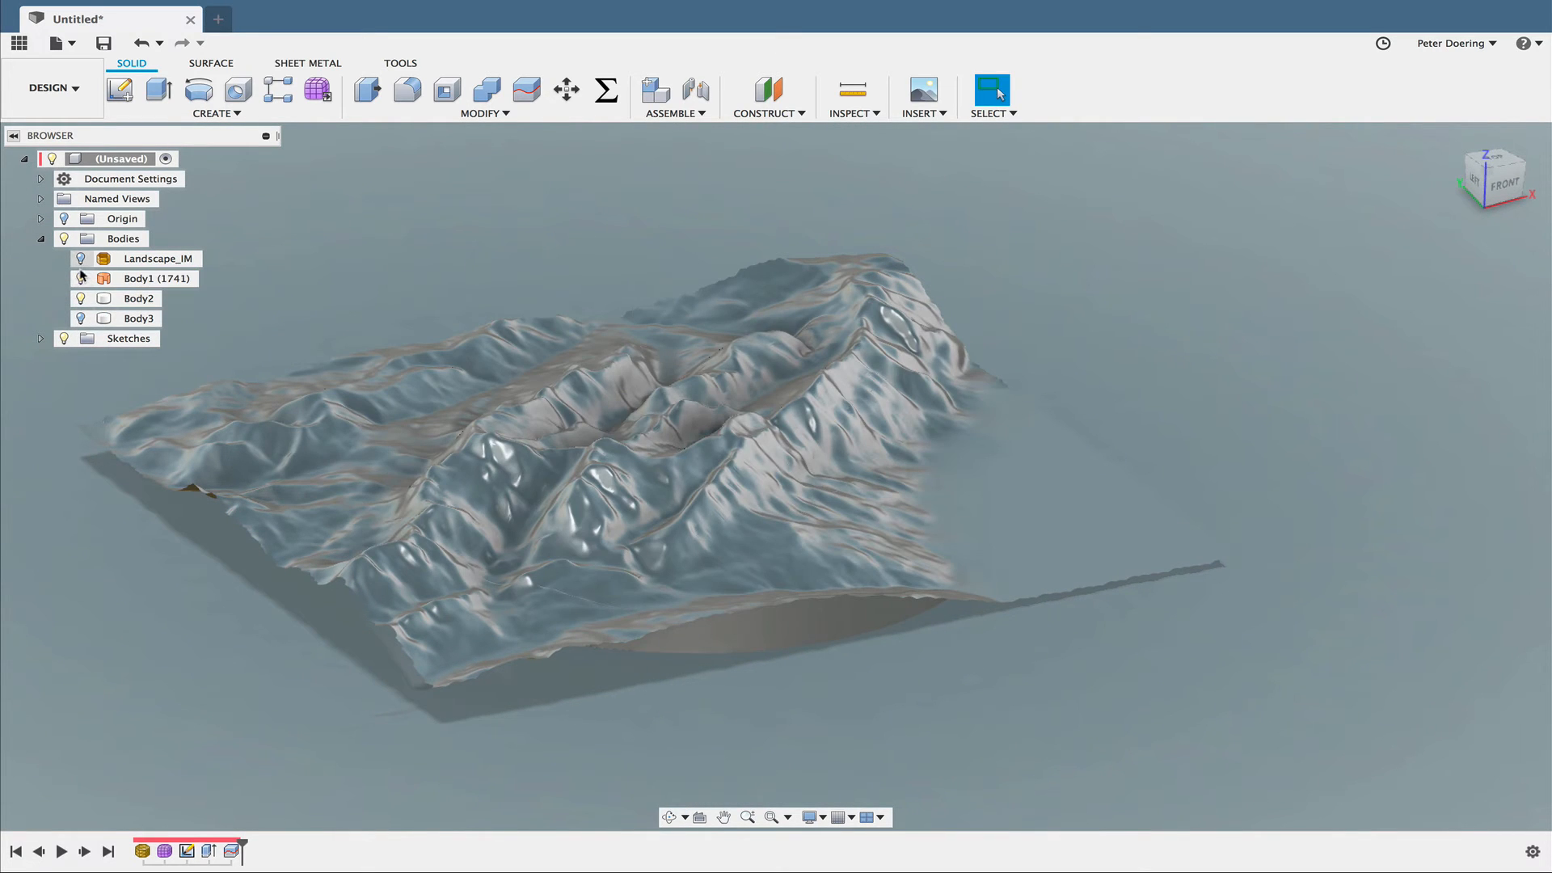
pyautogui.click(82, 279)
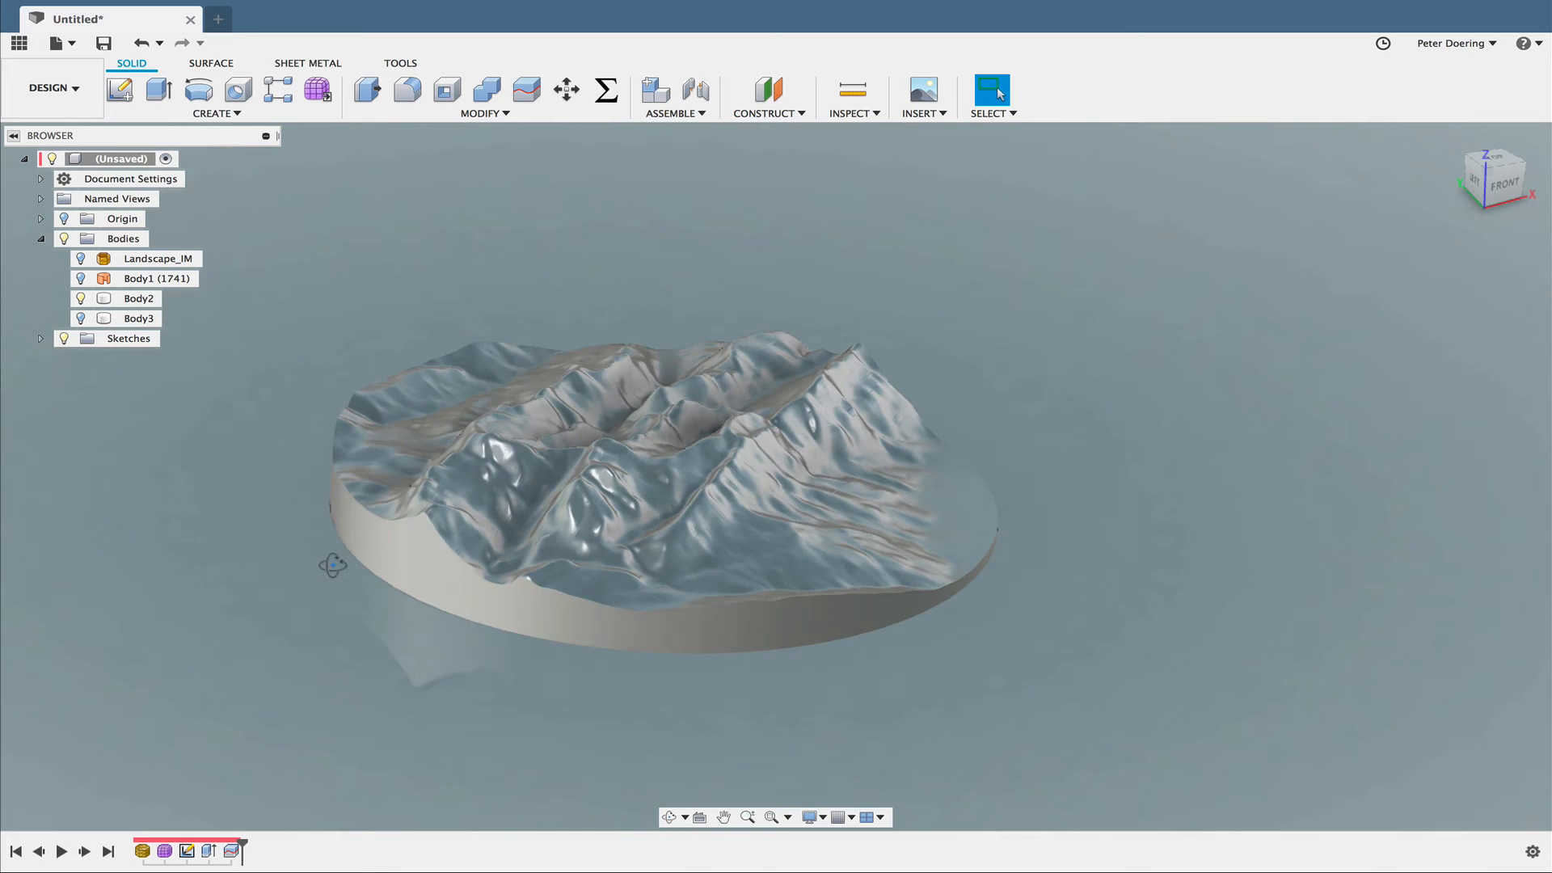
# - Fillet the circular bottom edge of the remaining terrain body with a constant radius of about 2.76 mm
pyautogui.keyDown('shift'); pyautogui.moveTo(332, 566); pyautogui.dragTo(371, 606, button='middle'); pyautogui.keyUp('shift')
pyautogui.scroll(4, 372, 607)
pyautogui.scroll(3, 371, 606)
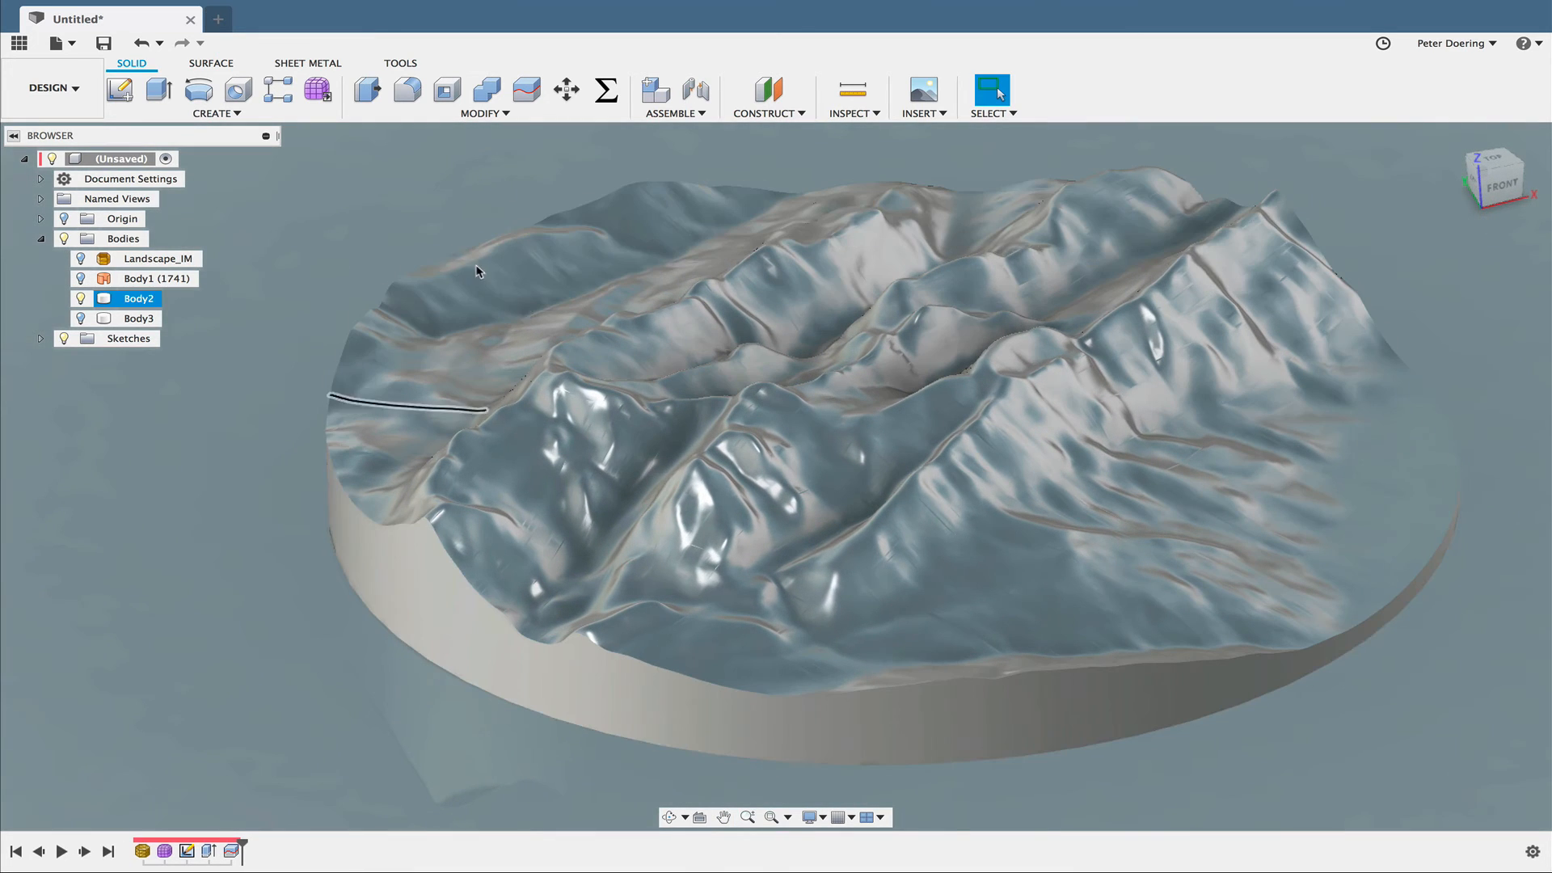
pyautogui.click(408, 89)
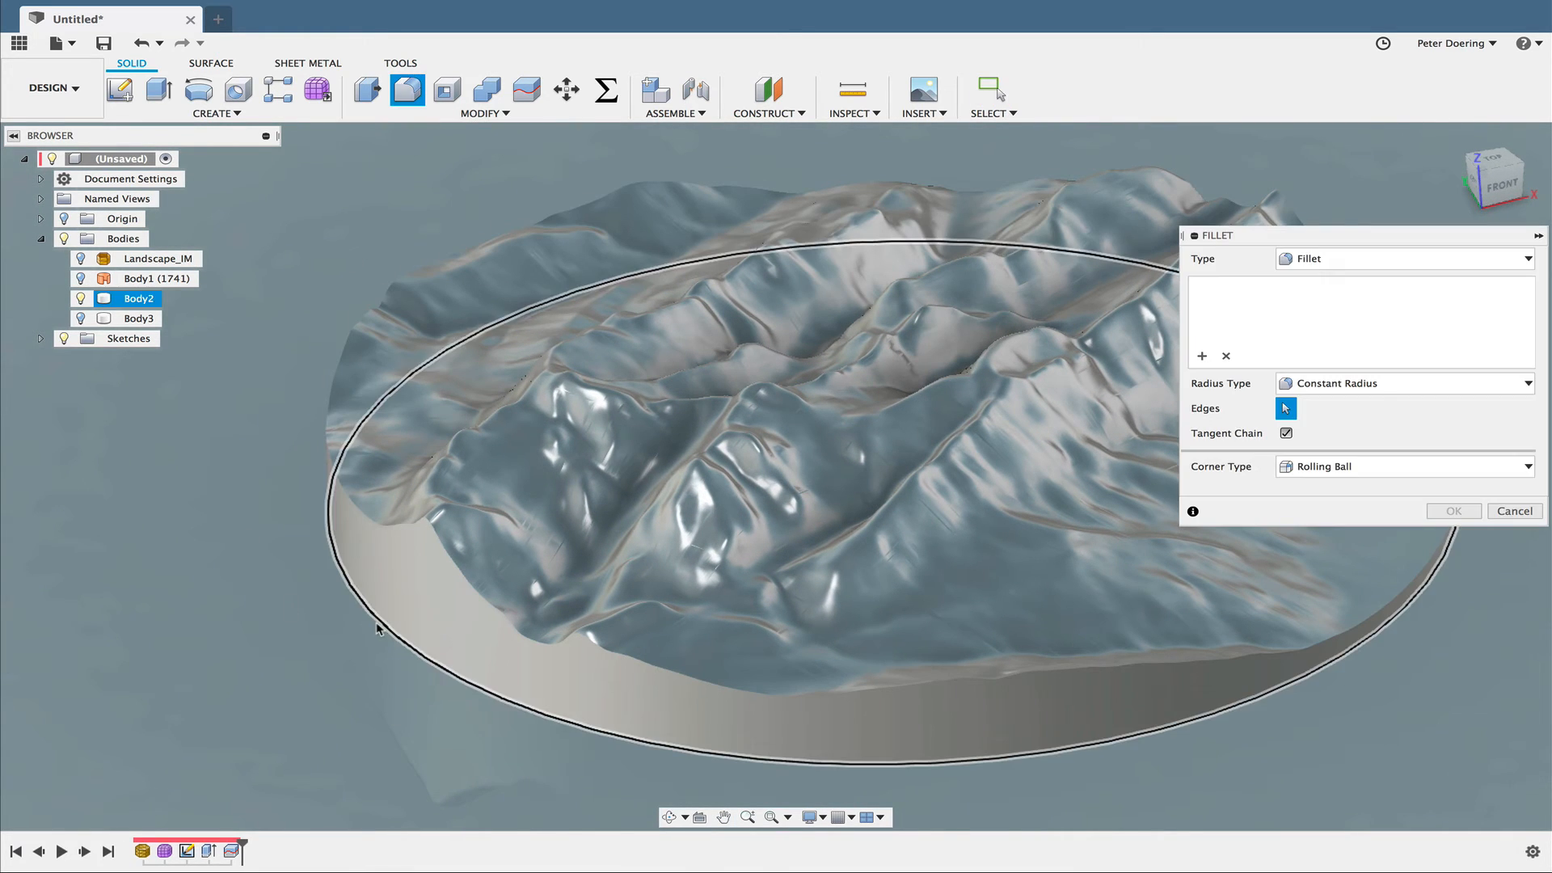
pyautogui.click(372, 631)
pyautogui.moveTo(377, 630); pyautogui.dragTo(396, 625)
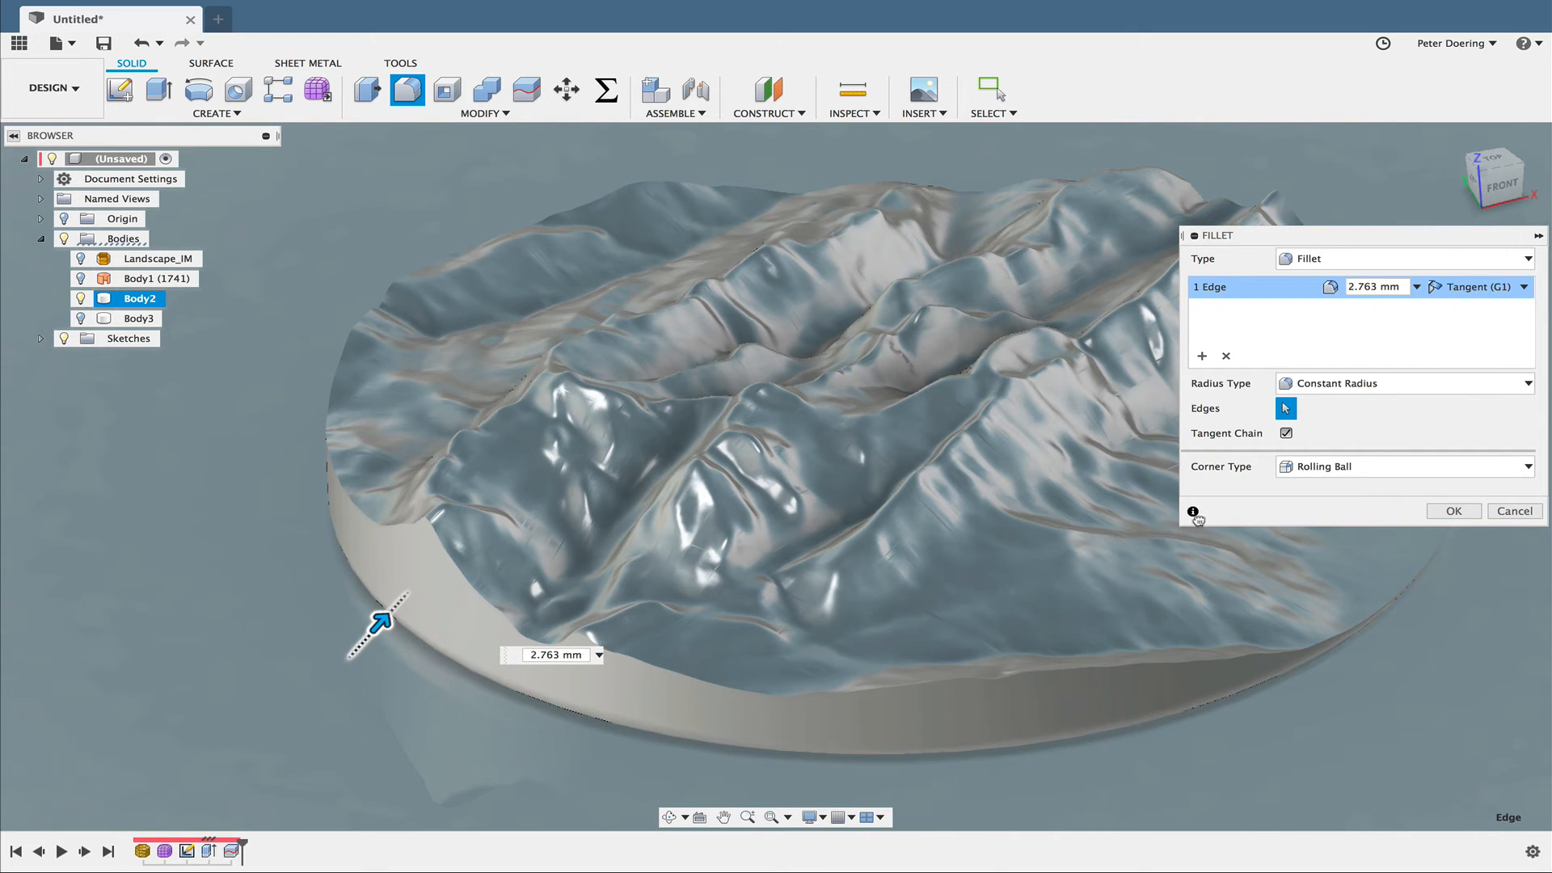
pyautogui.keyDown('shift'); pyautogui.moveTo(1014, 769); pyautogui.dragTo(1016, 668, button='middle'); pyautogui.keyUp('shift')
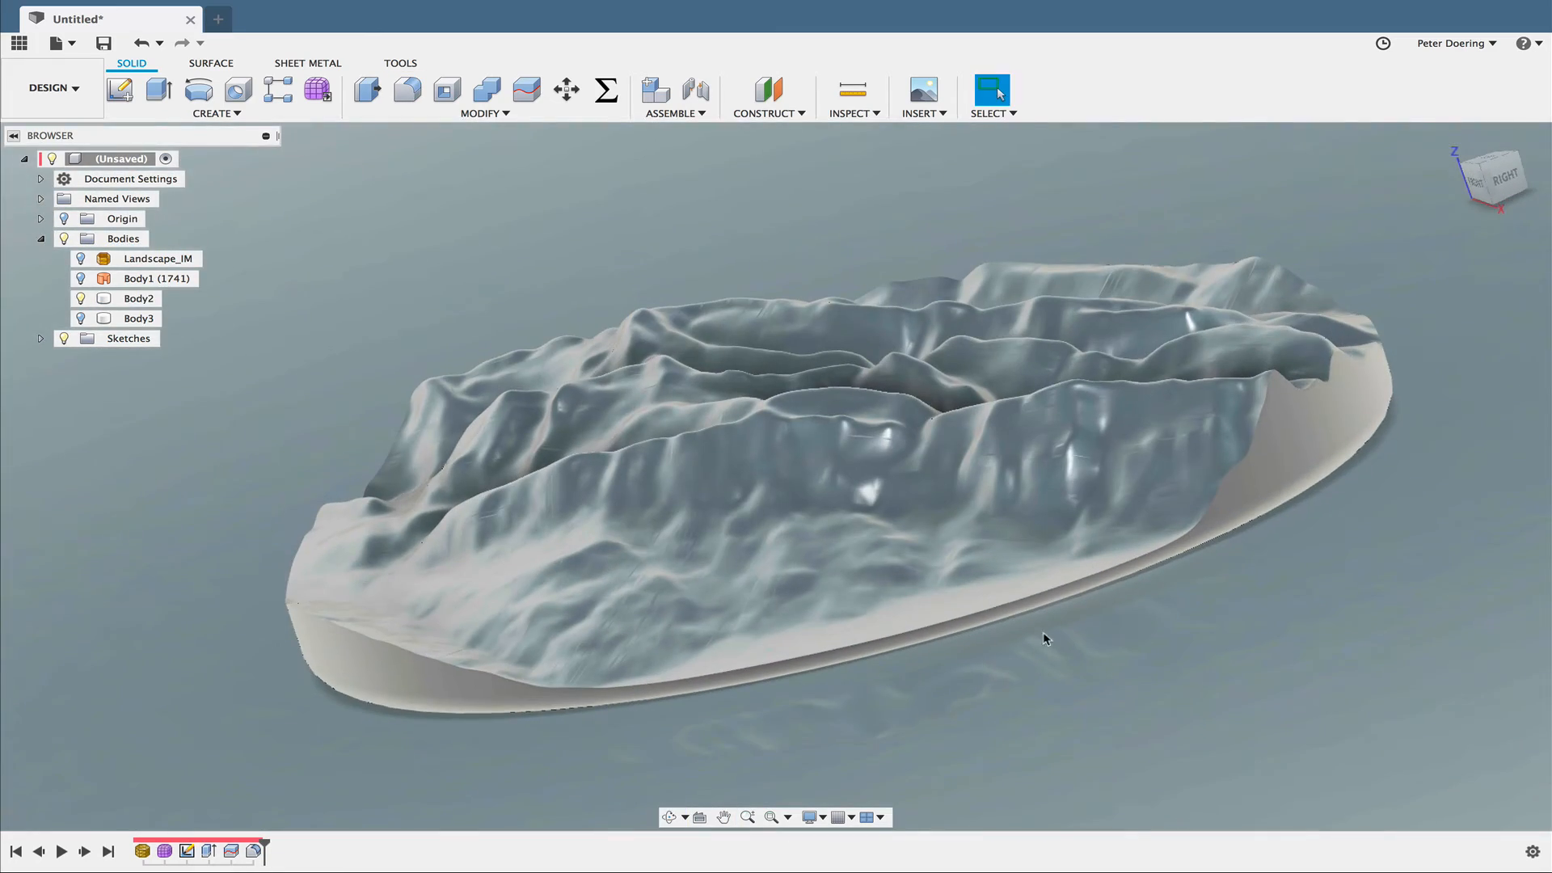
pyautogui.scroll(6, 1055, 628)
pyautogui.scroll(-5, 1053, 626)
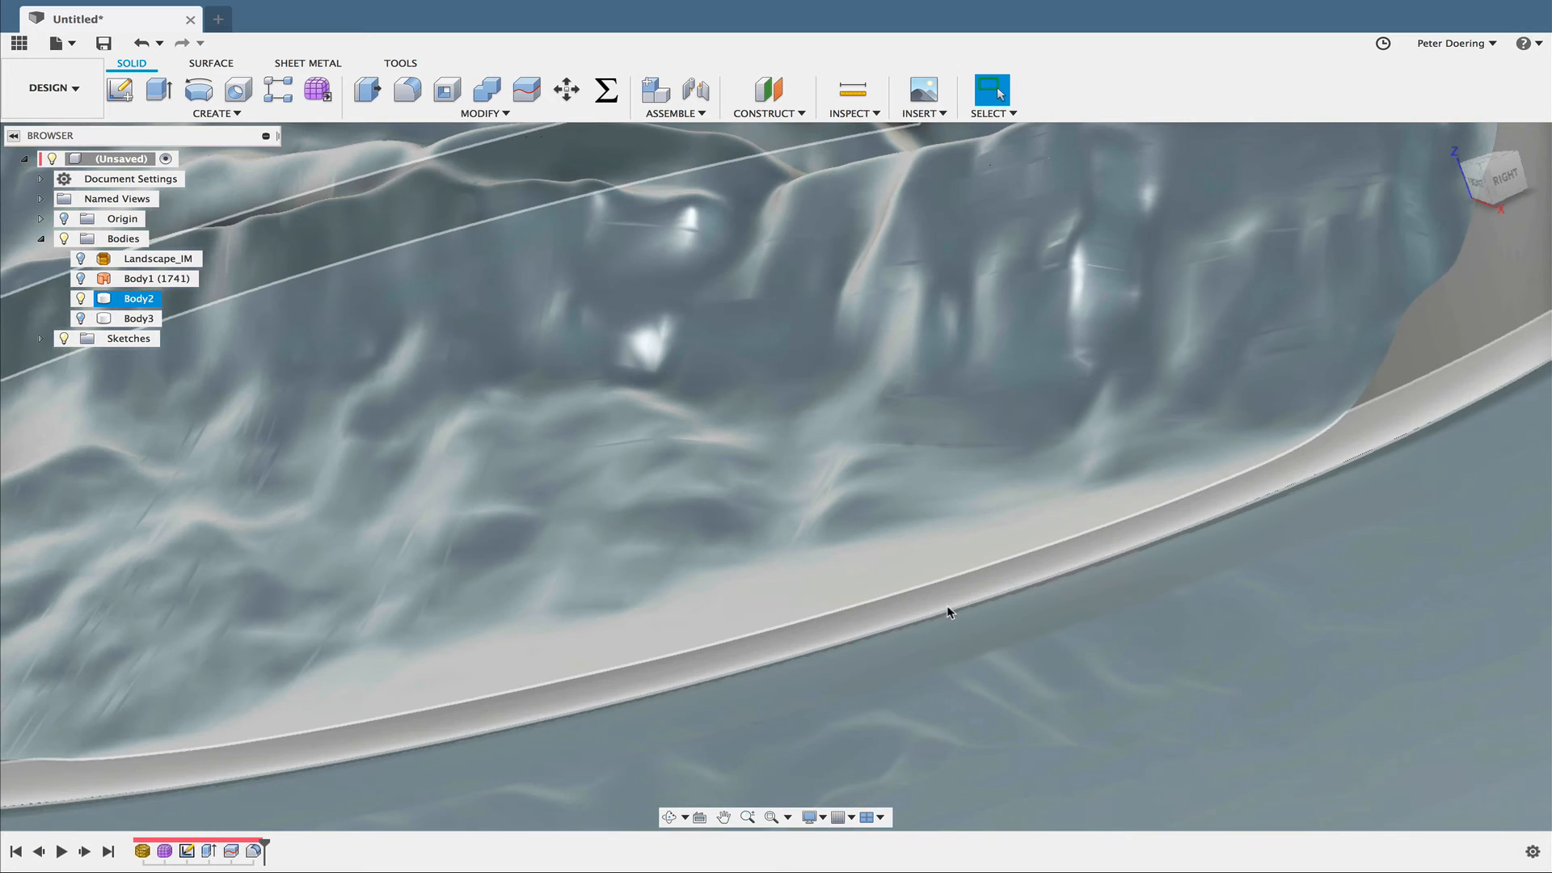
# - Try a 0.2 mm constant-radius fillet on the edge chain where the terrain surface meets the cylinder wall
pyautogui.keyDown('shift'); pyautogui.moveTo(1050, 665); pyautogui.dragTo(1198, 689, button='middle'); pyautogui.keyUp('shift')
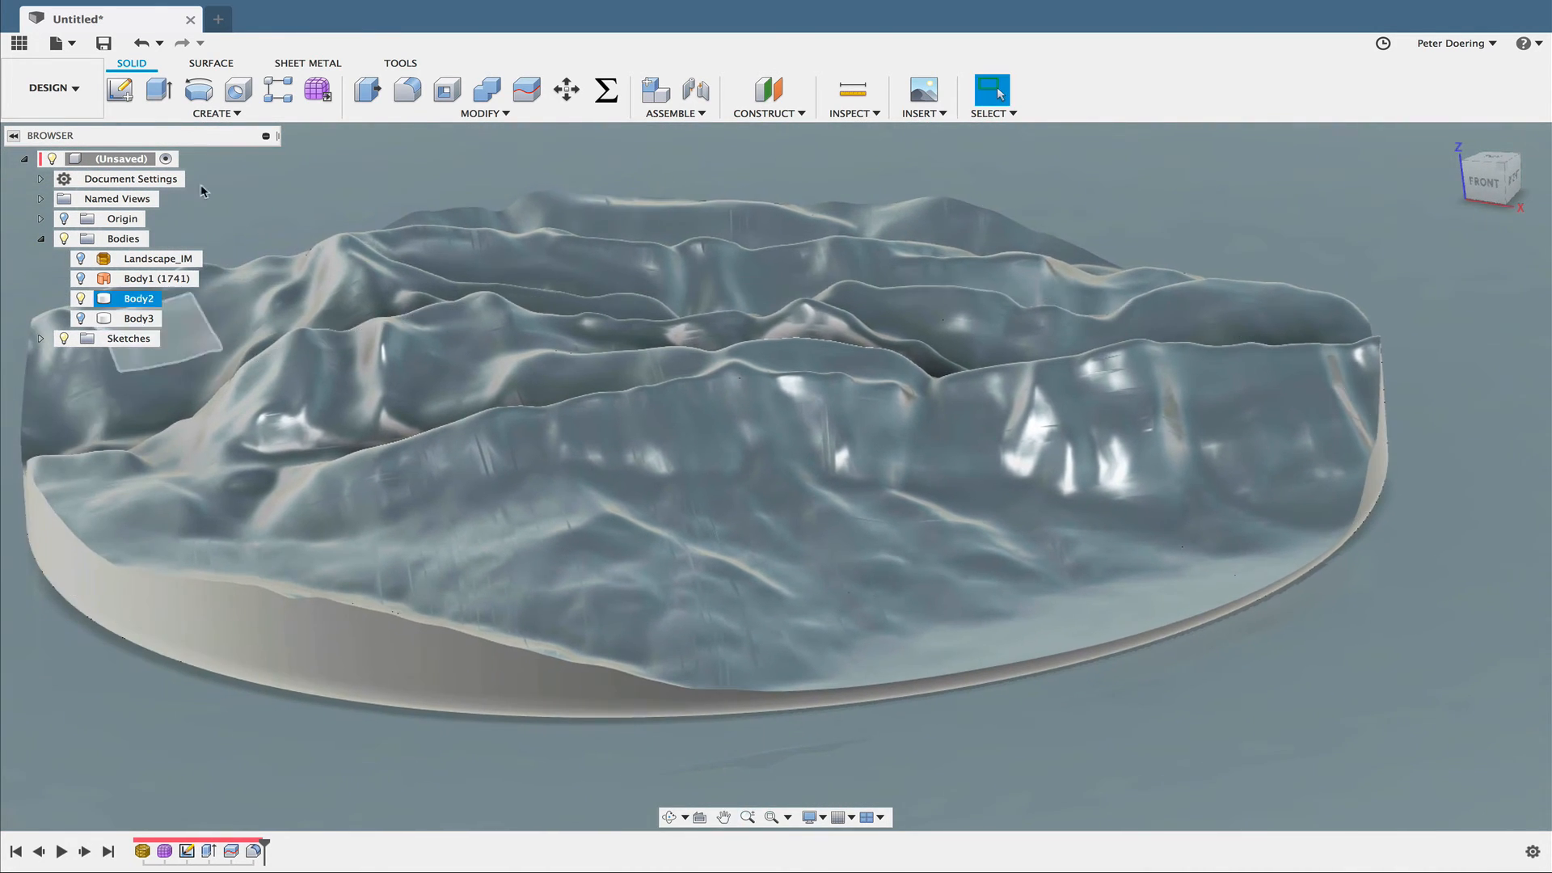
pyautogui.click(407, 89)
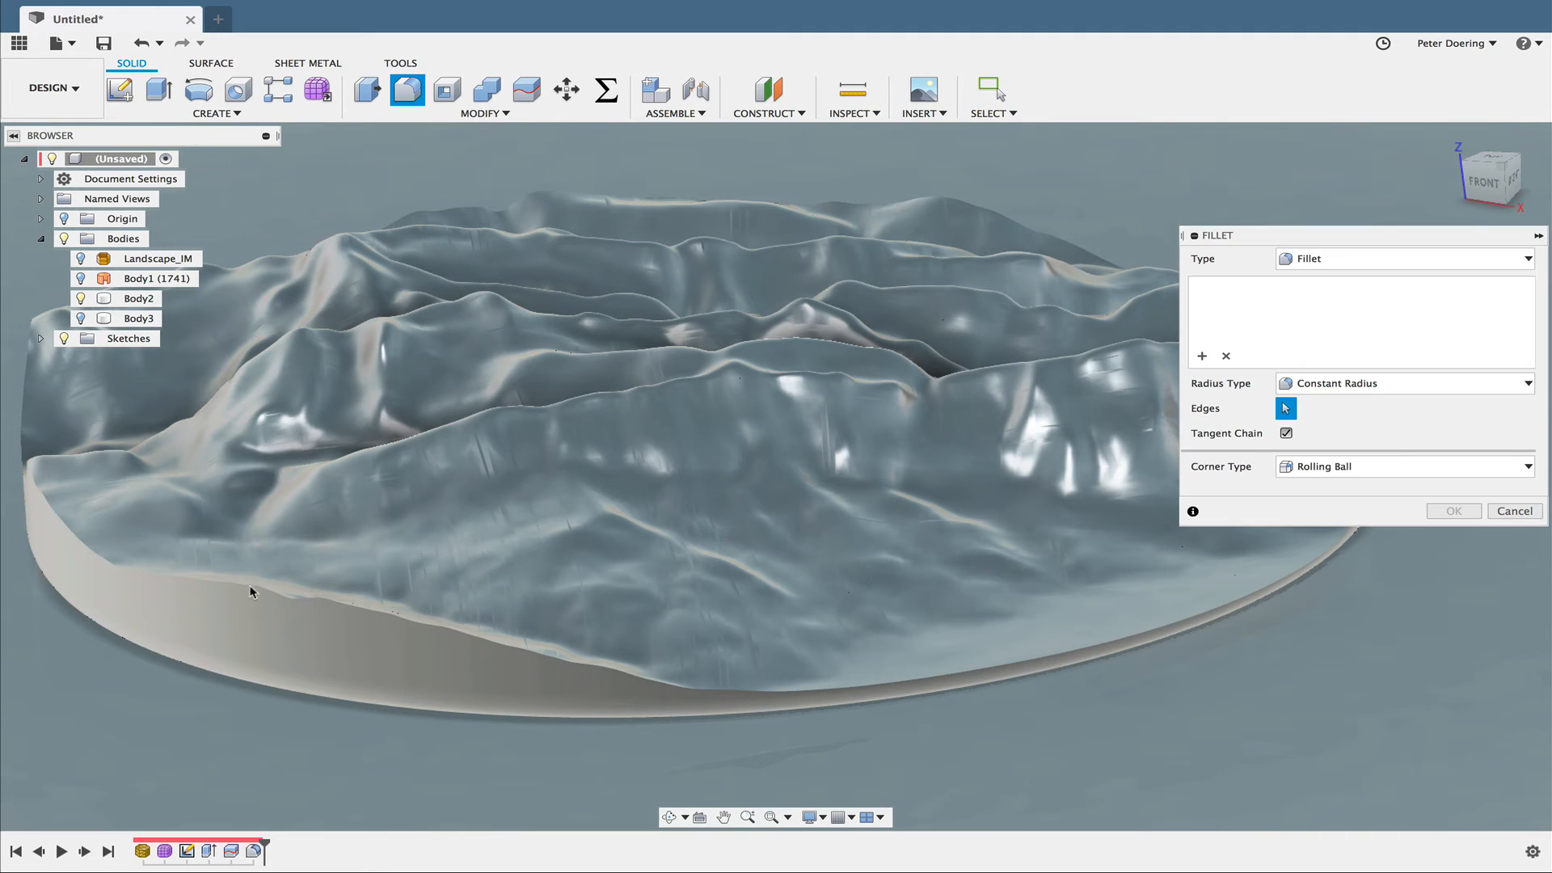
pyautogui.click(365, 628)
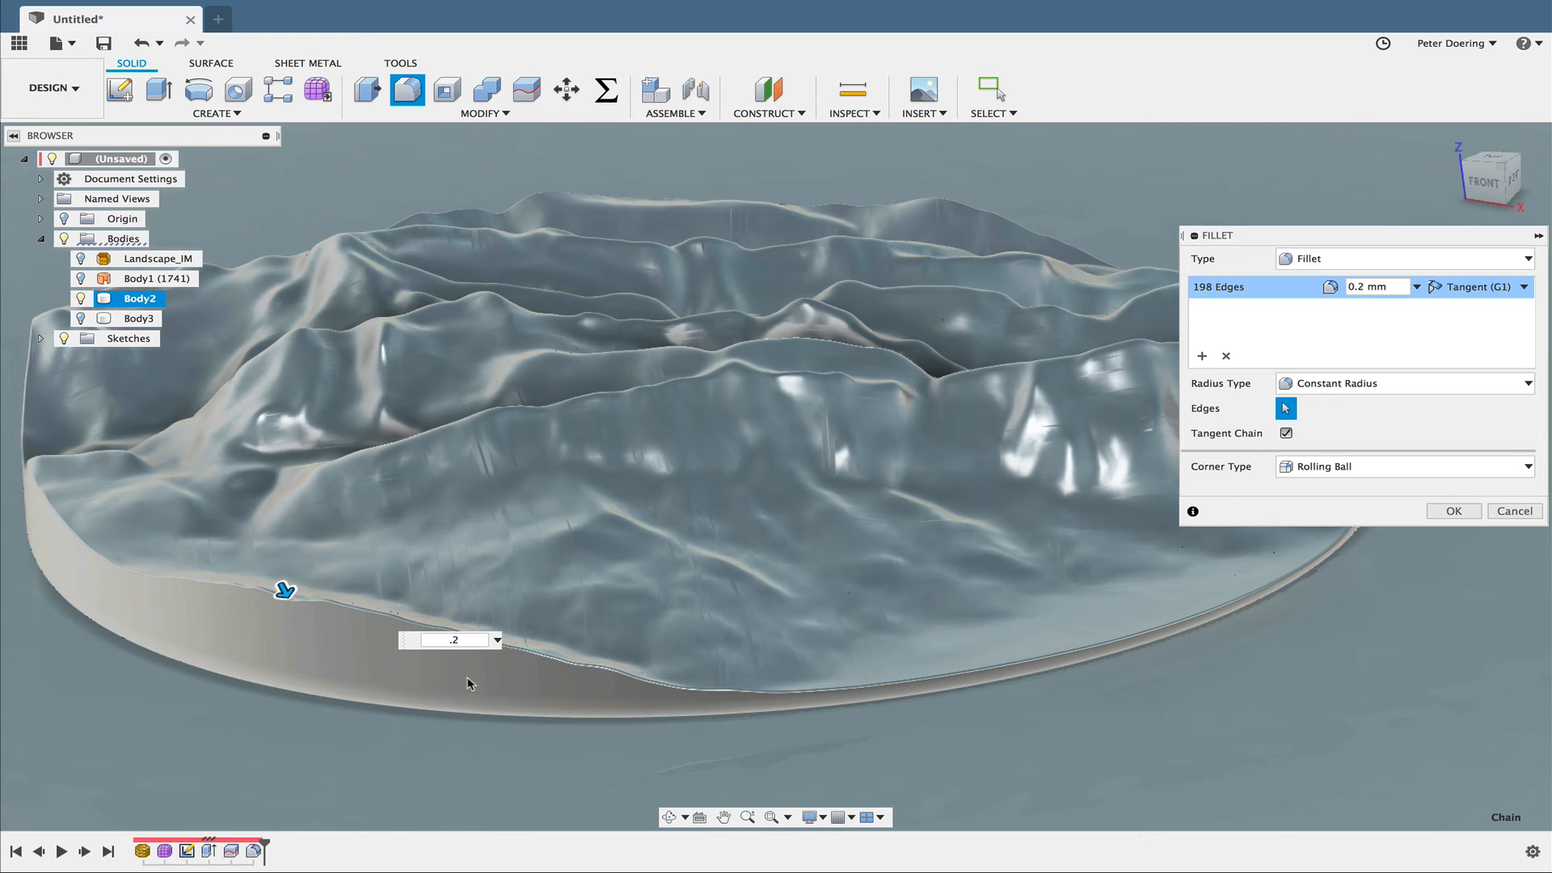
pyautogui.scroll(2, 466, 647)
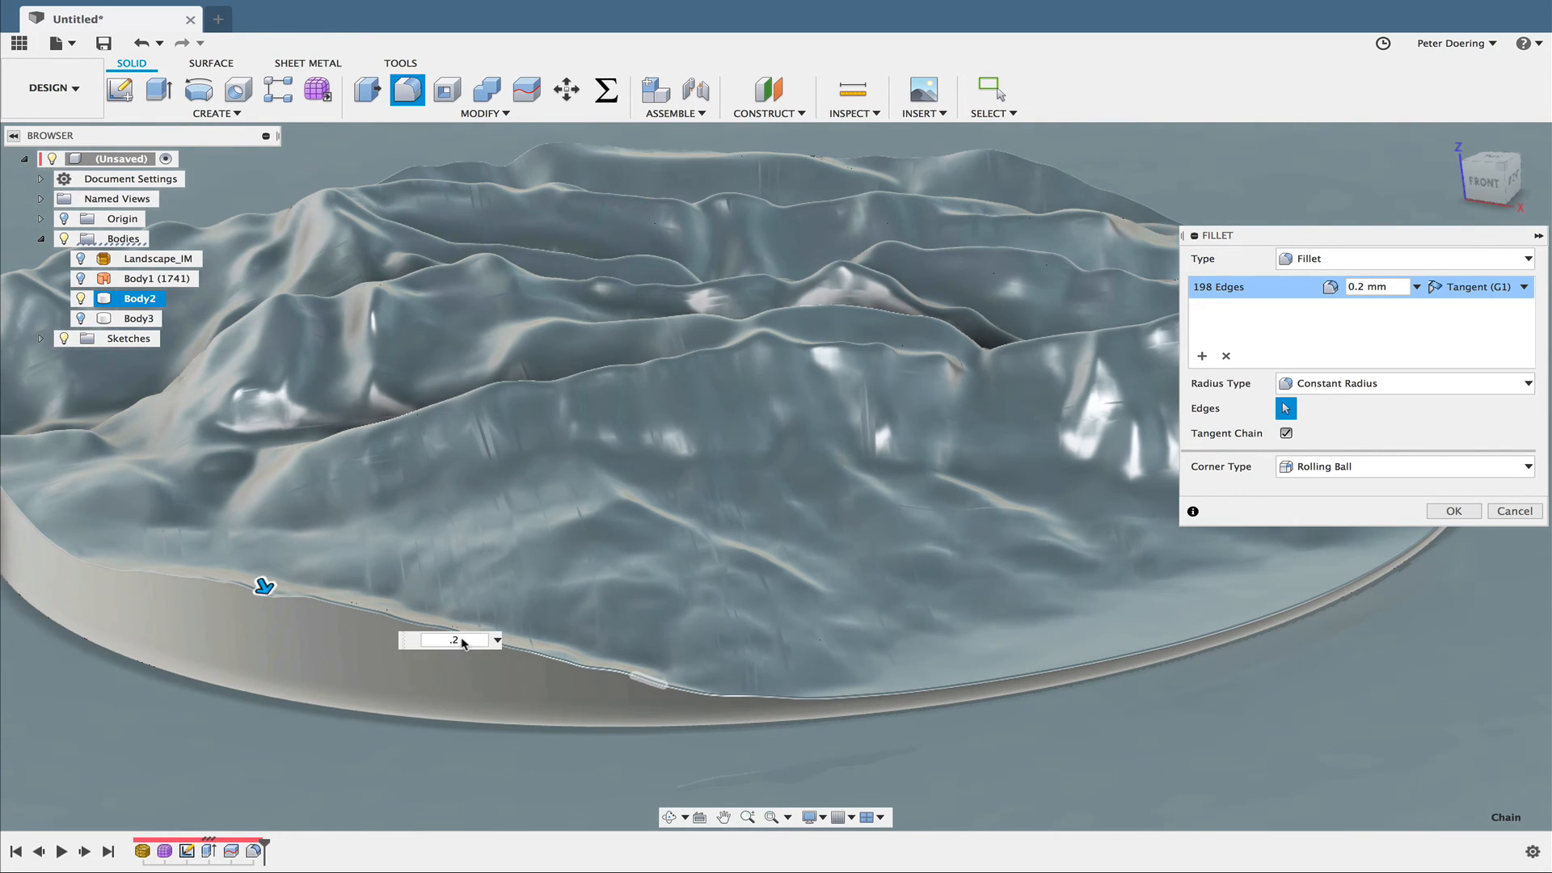
pyautogui.scroll(4, 466, 647)
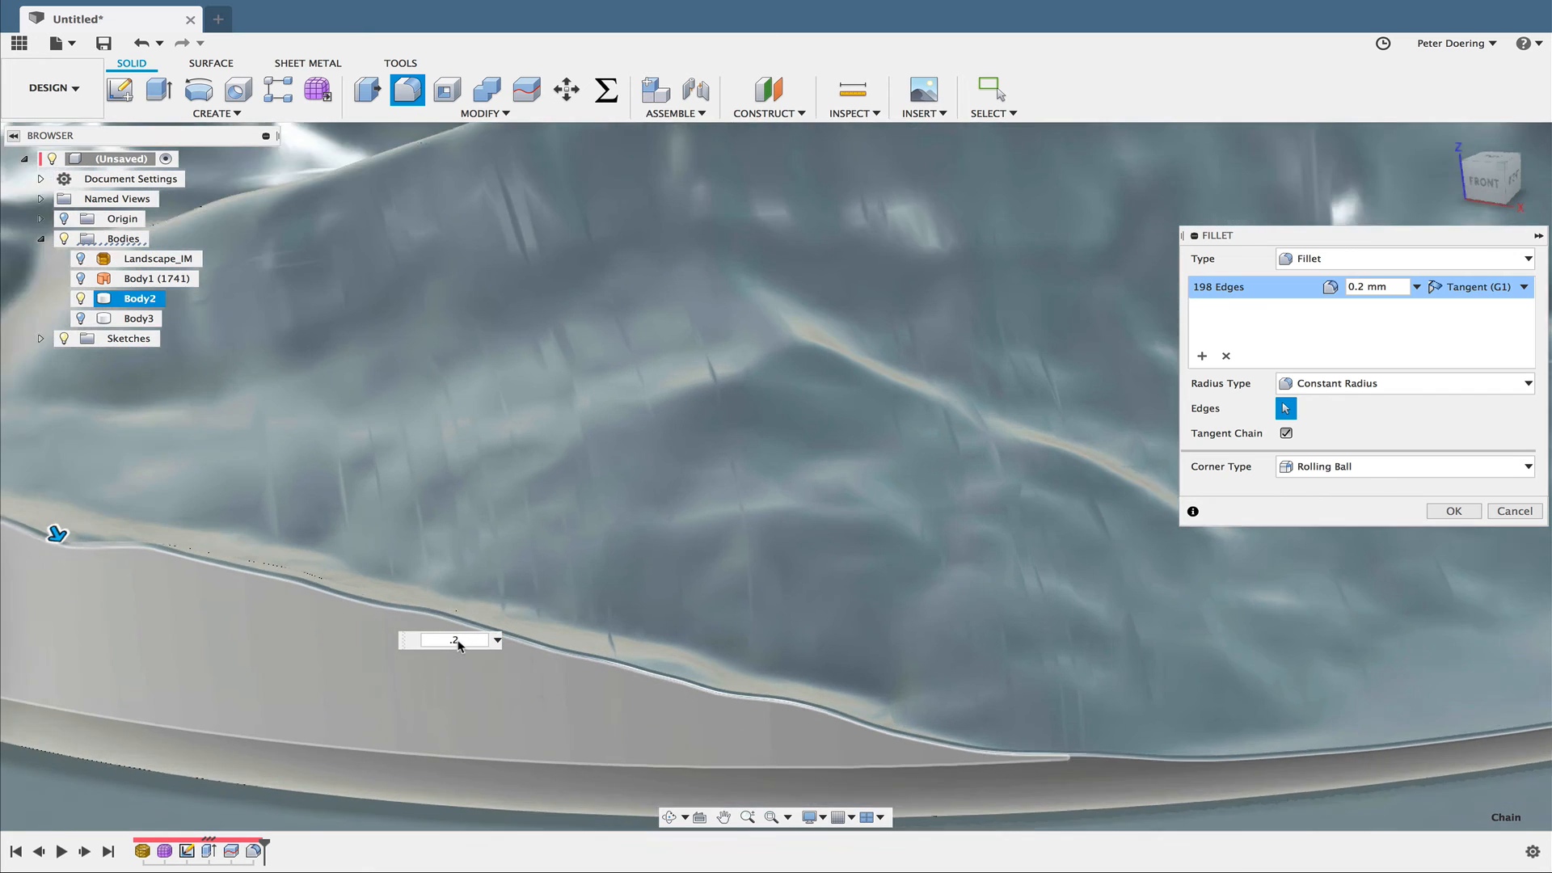
pyautogui.scroll(3, 459, 645)
pyautogui.moveTo(438, 758); pyautogui.dragTo(558, 748, button='middle')
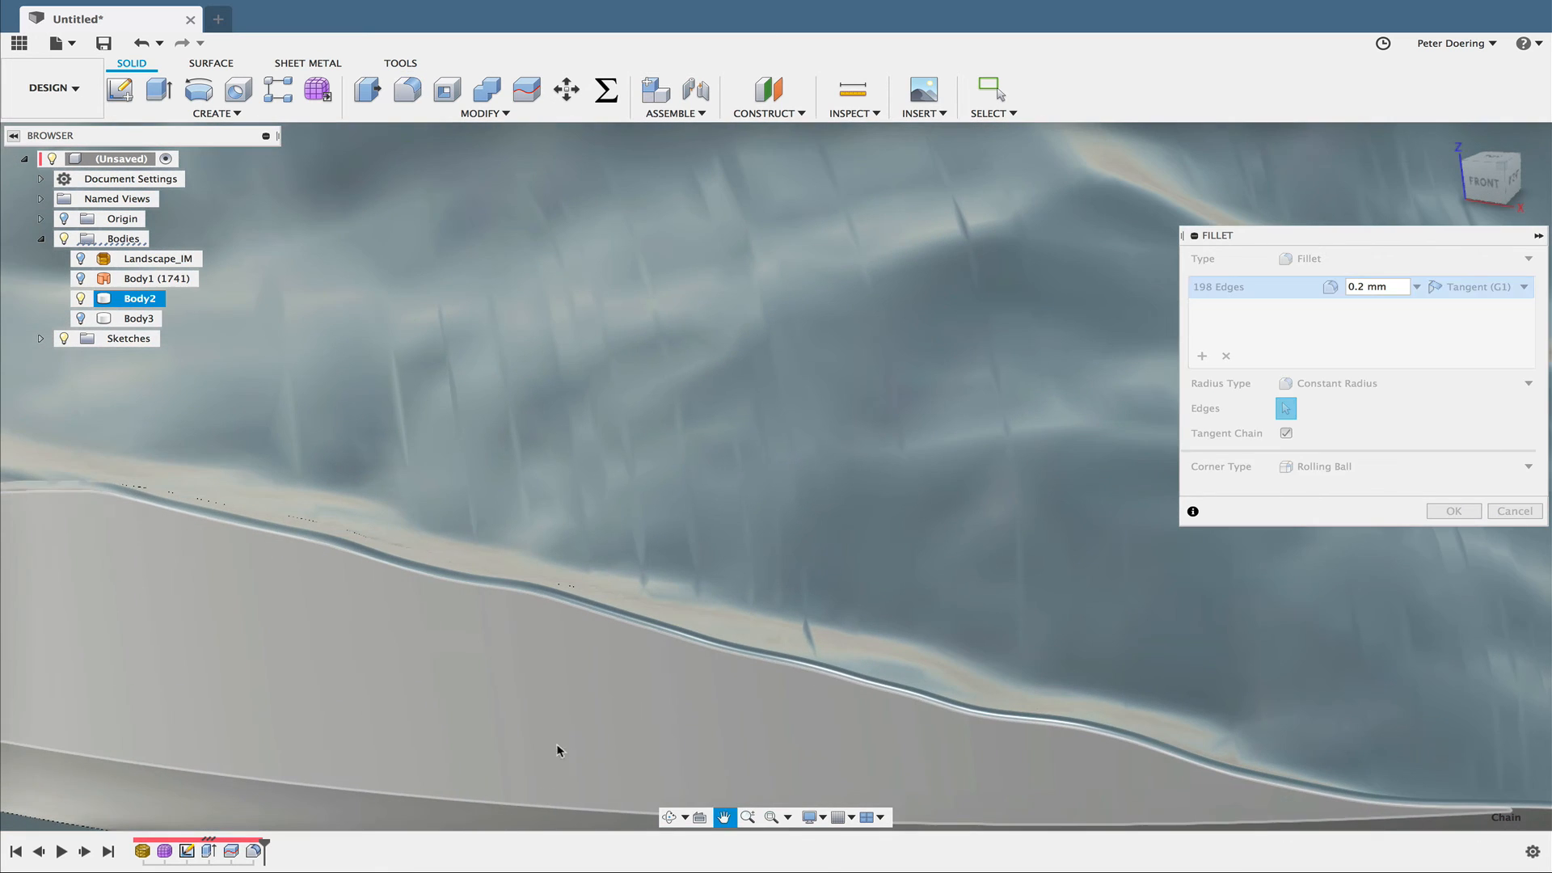
# - Change the visual style to Shaded with Visible Edges Only
pyautogui.click(820, 819)
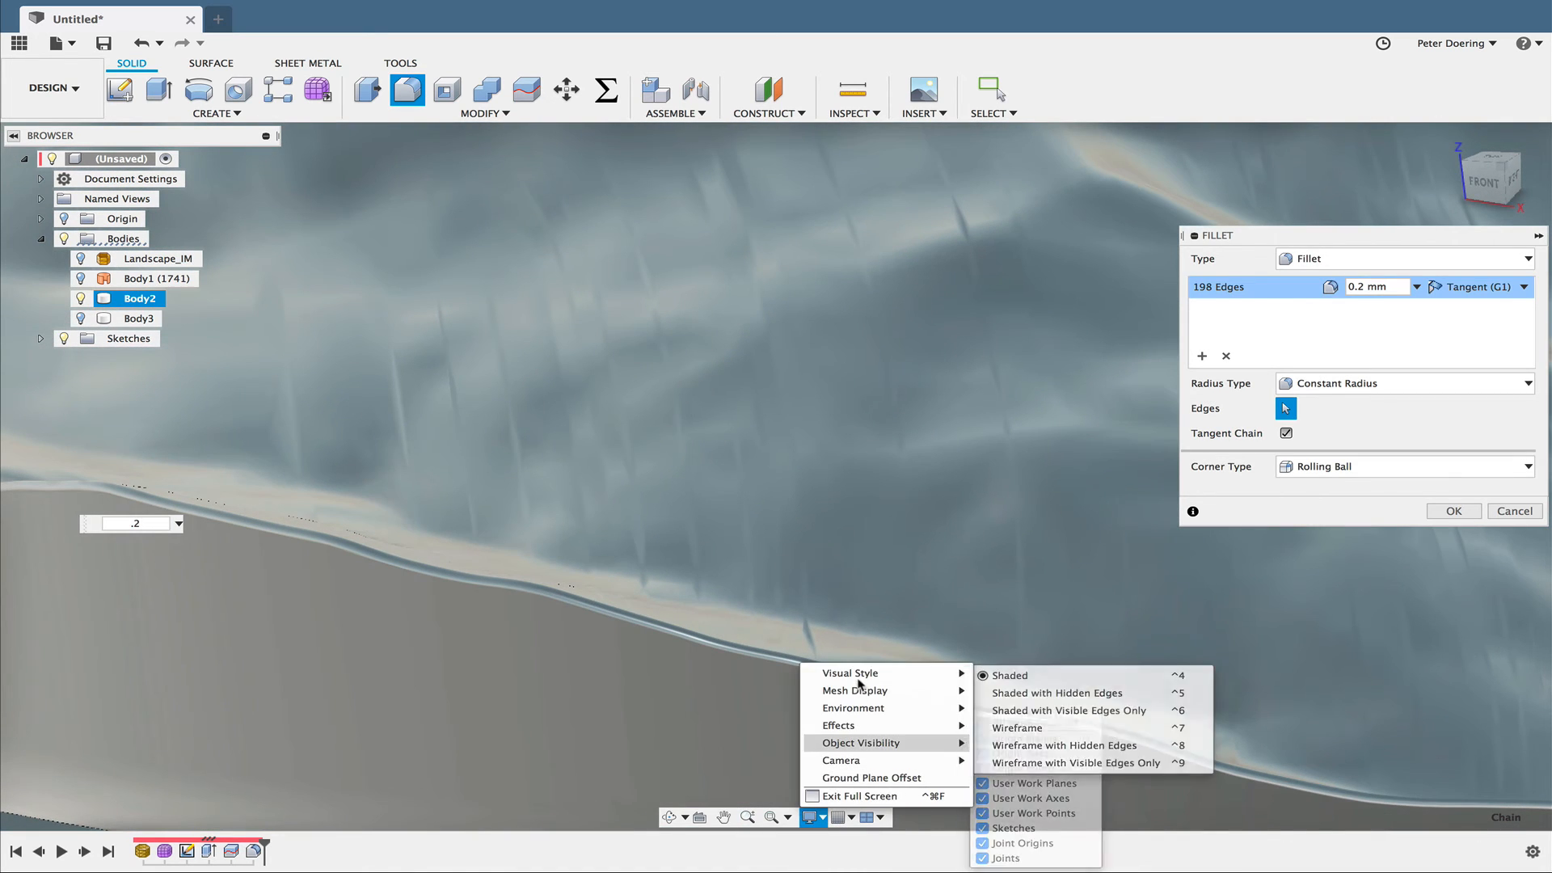
pyautogui.moveTo(929, 673)
pyautogui.click(1021, 711)
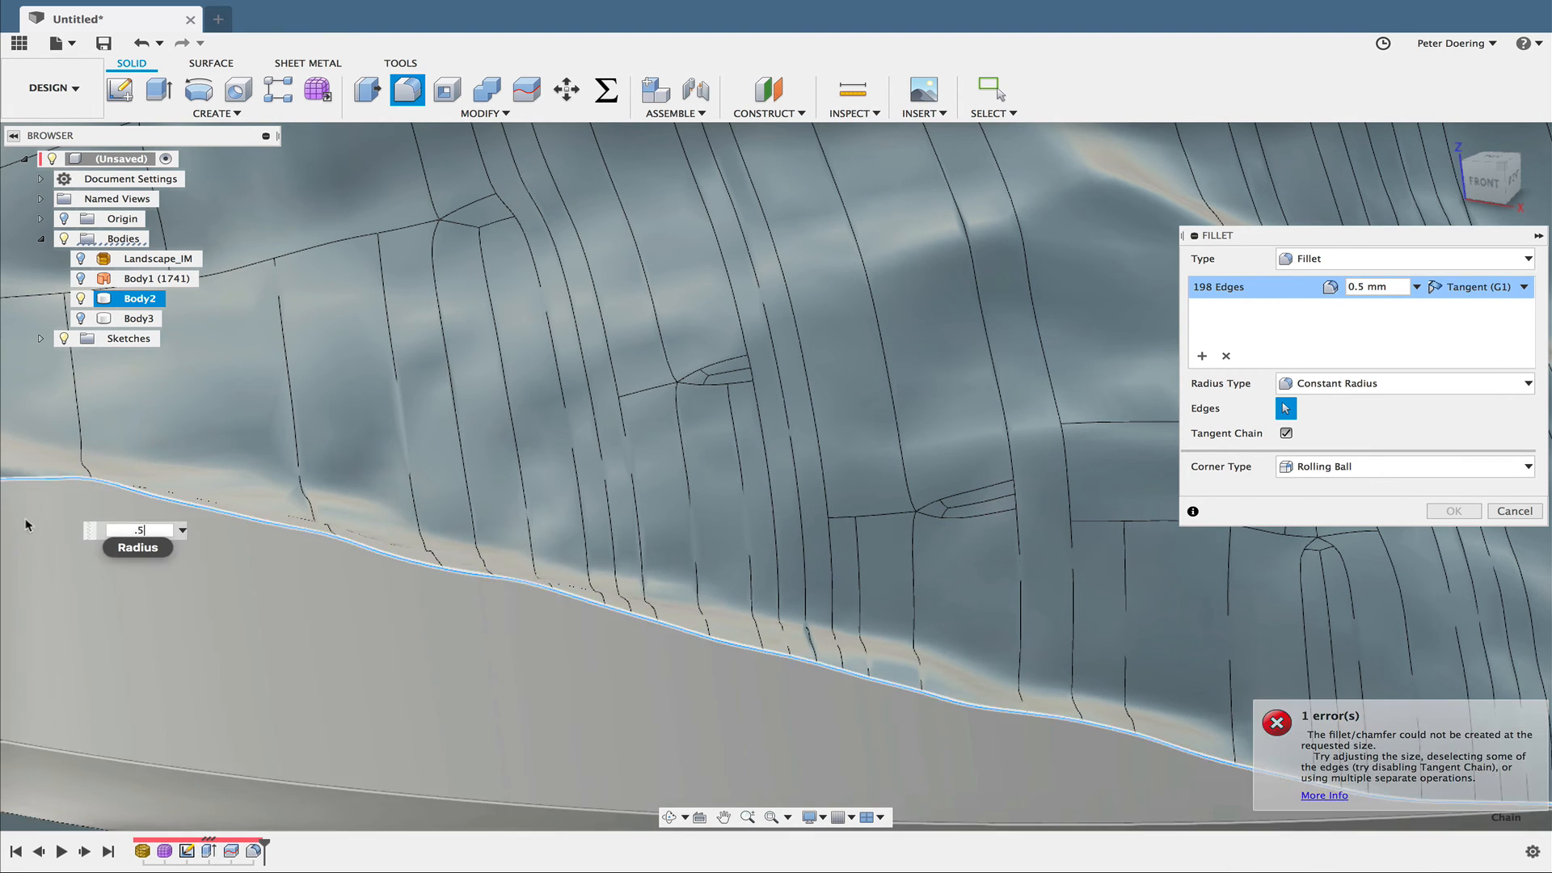
# - Try a 0.5 mm radius for the terrain rim fillet, inspect the selected edge chain, and discard the fillet
pyautogui.scroll(-2, 818, 601)
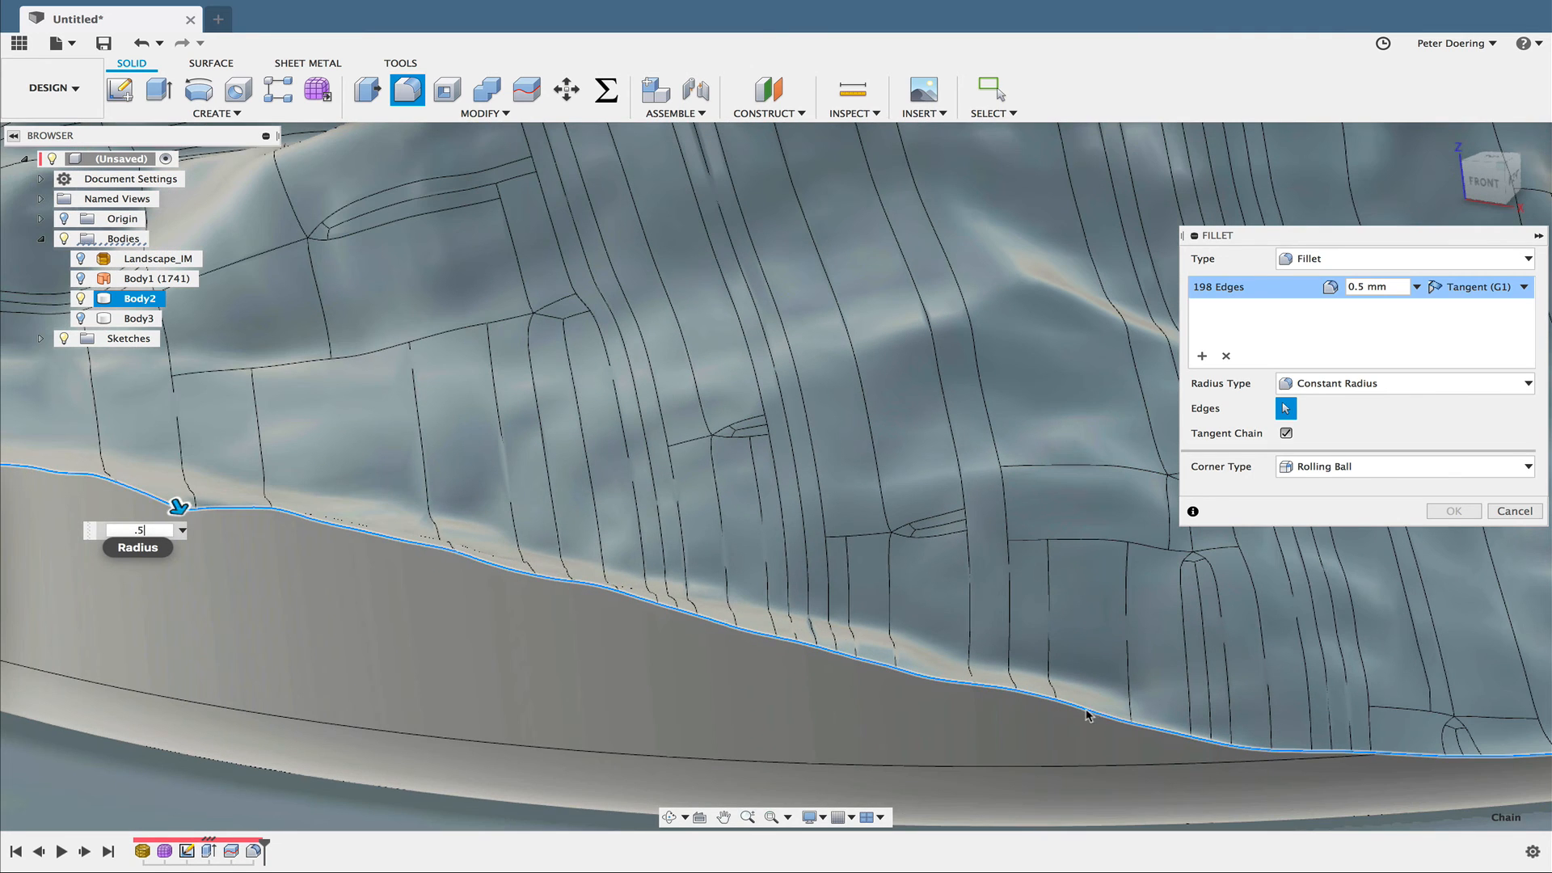
pyautogui.keyDown('shift'); pyautogui.moveTo(1087, 715); pyautogui.dragTo(619, 629, button='middle'); pyautogui.keyUp('shift')
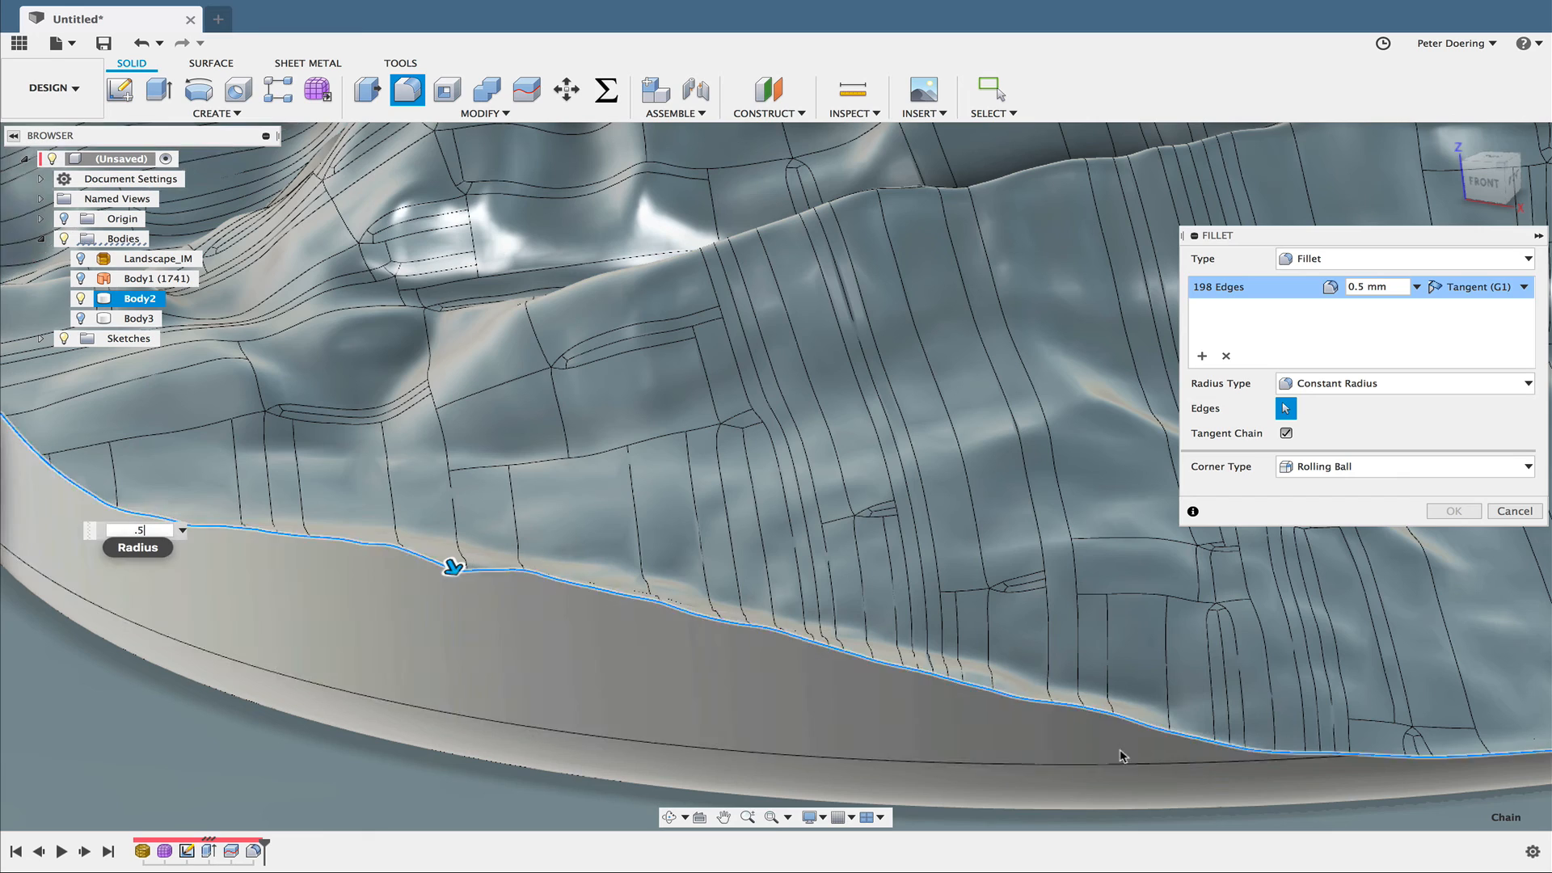
pyautogui.scroll(-2, 1166, 750)
pyautogui.scroll(-2, 1165, 751)
pyautogui.moveTo(1532, 783); pyautogui.dragTo(1299, 748, button='middle')
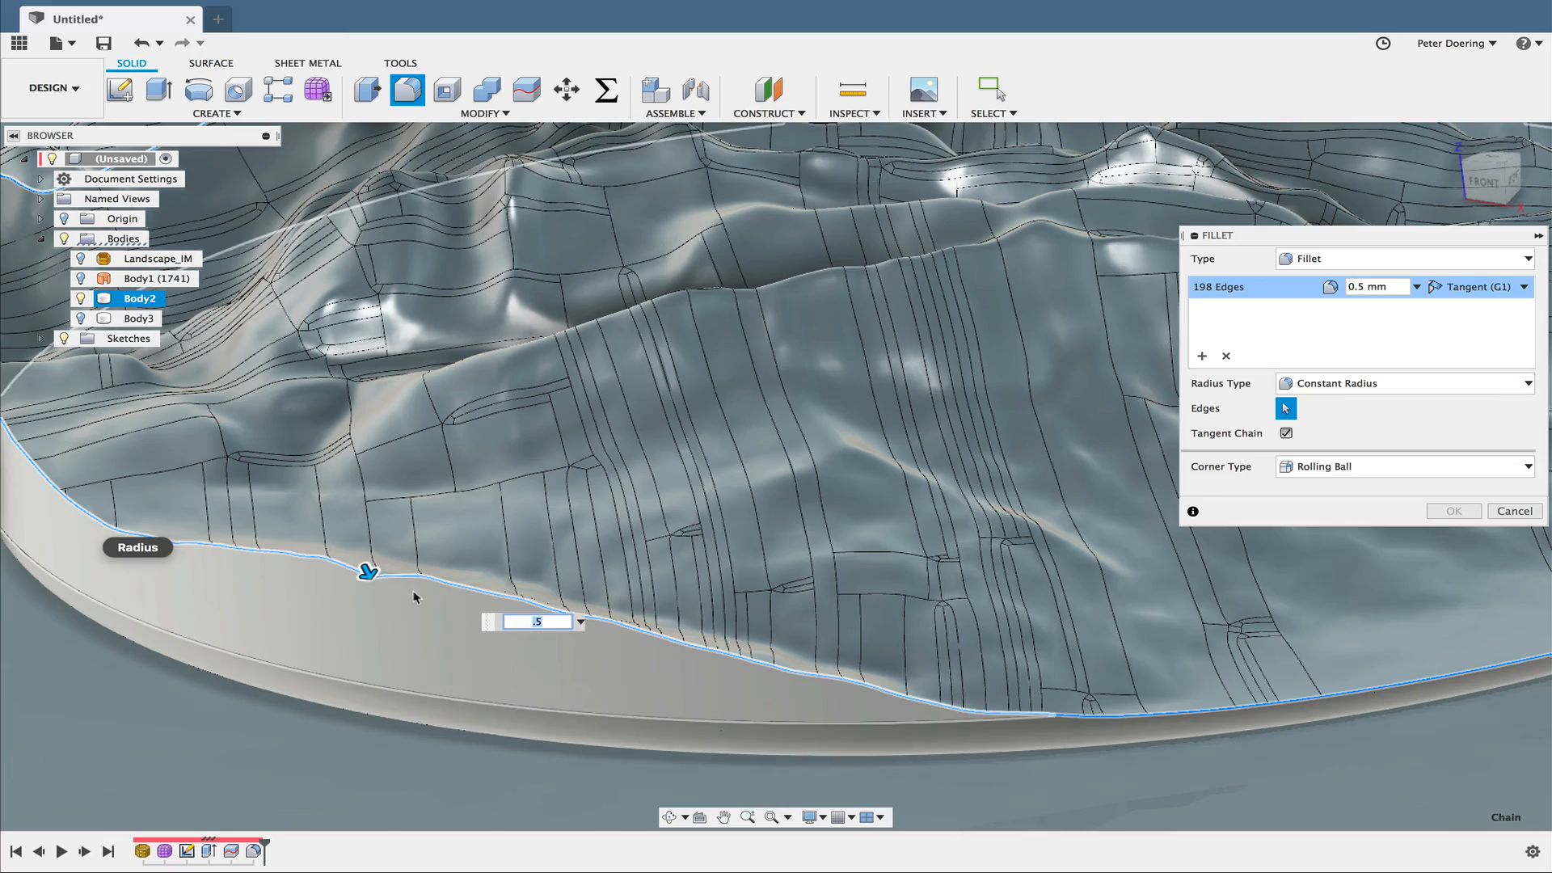
pyautogui.scroll(-3, 443, 581)
pyautogui.moveTo(669, 576); pyautogui.dragTo(750, 594, button='middle')
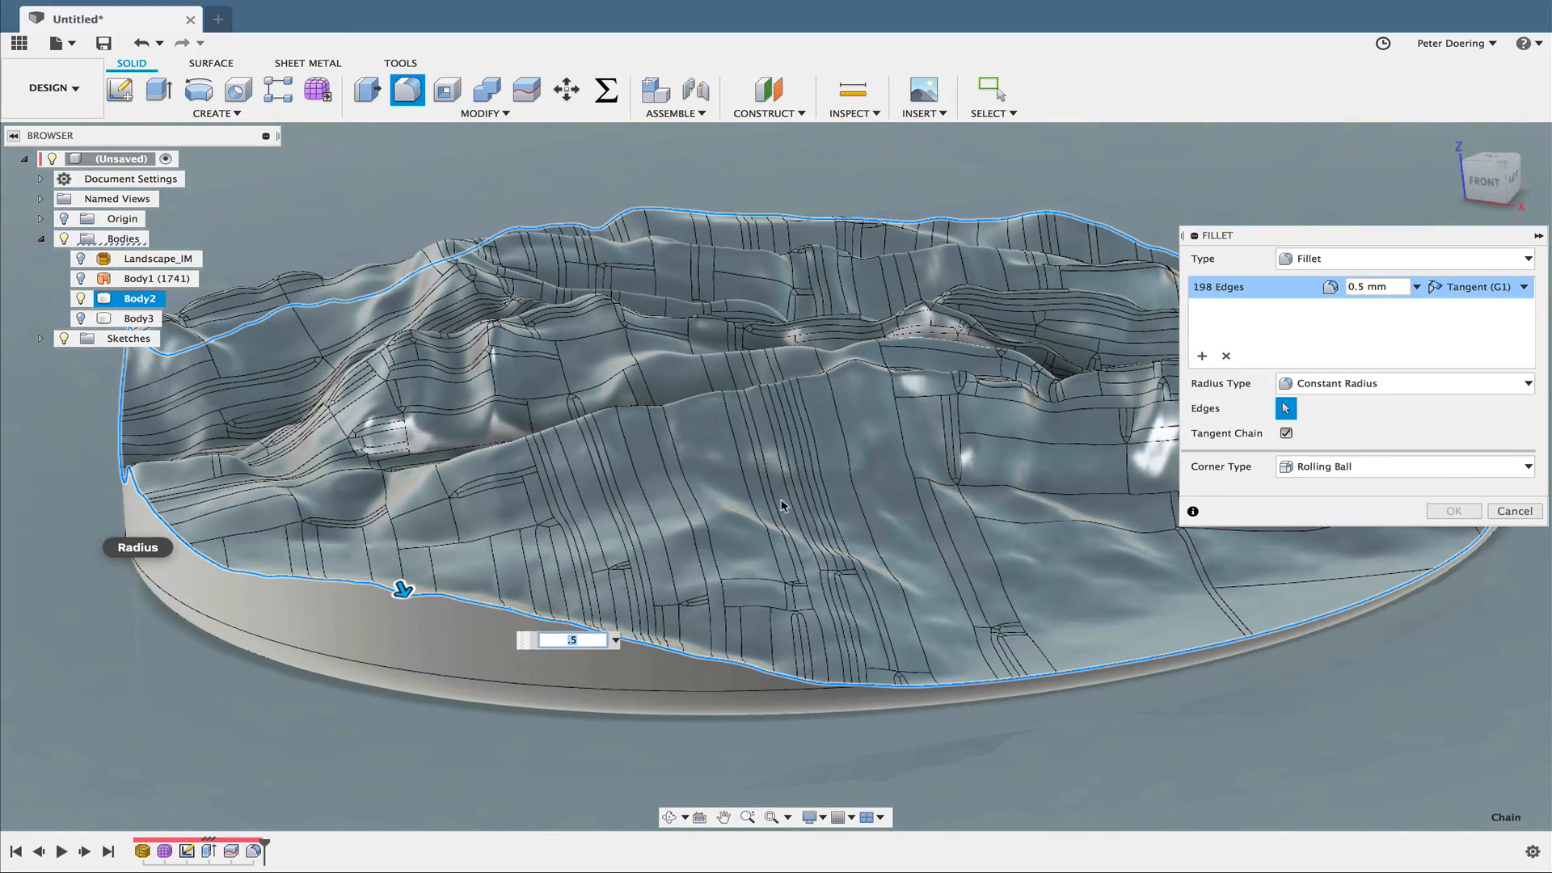
pyautogui.click(1529, 511)
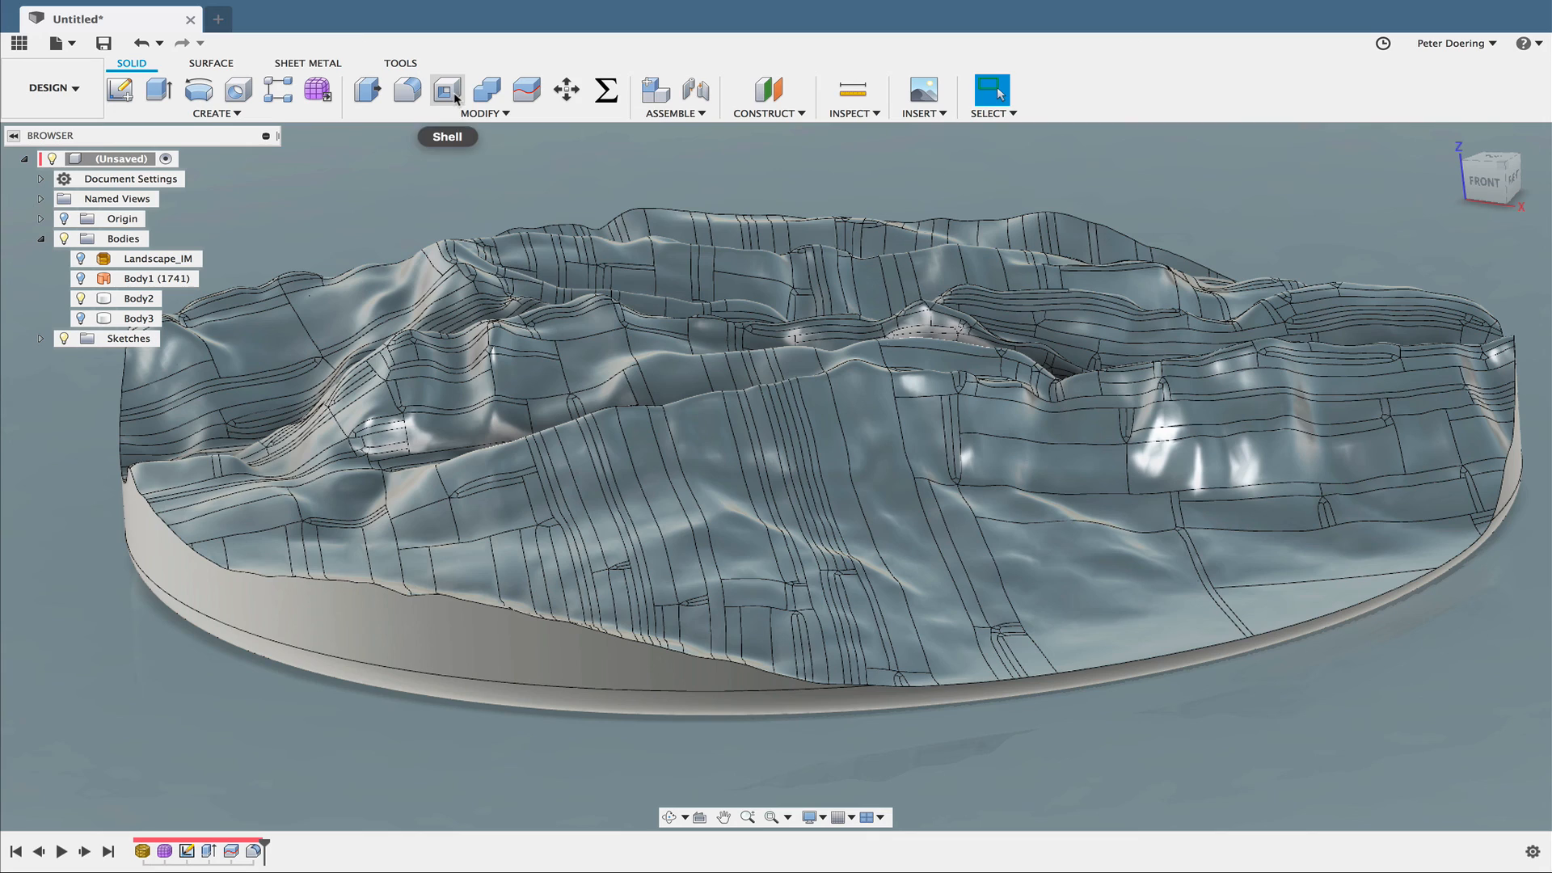
# - Examine the terrain body's surface patches and edges from above and from several sides
pyautogui.keyDown('shift'); pyautogui.moveTo(404, 192); pyautogui.dragTo(434, 189, button='middle'); pyautogui.keyUp('shift')
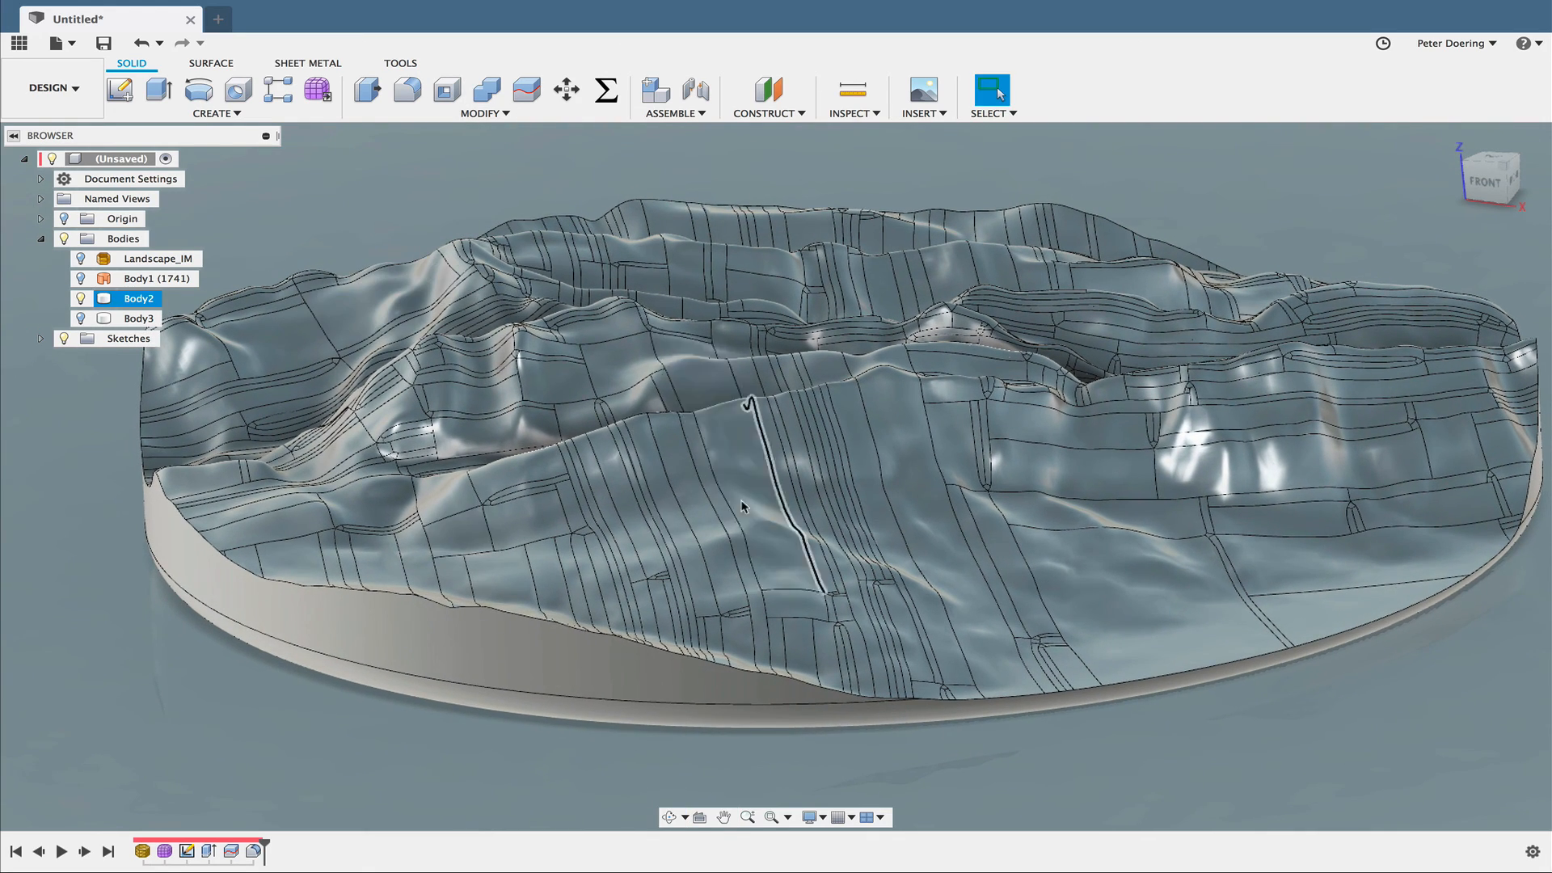
pyautogui.keyDown('shift'); pyautogui.moveTo(718, 492); pyautogui.dragTo(718, 629, button='middle'); pyautogui.keyUp('shift')
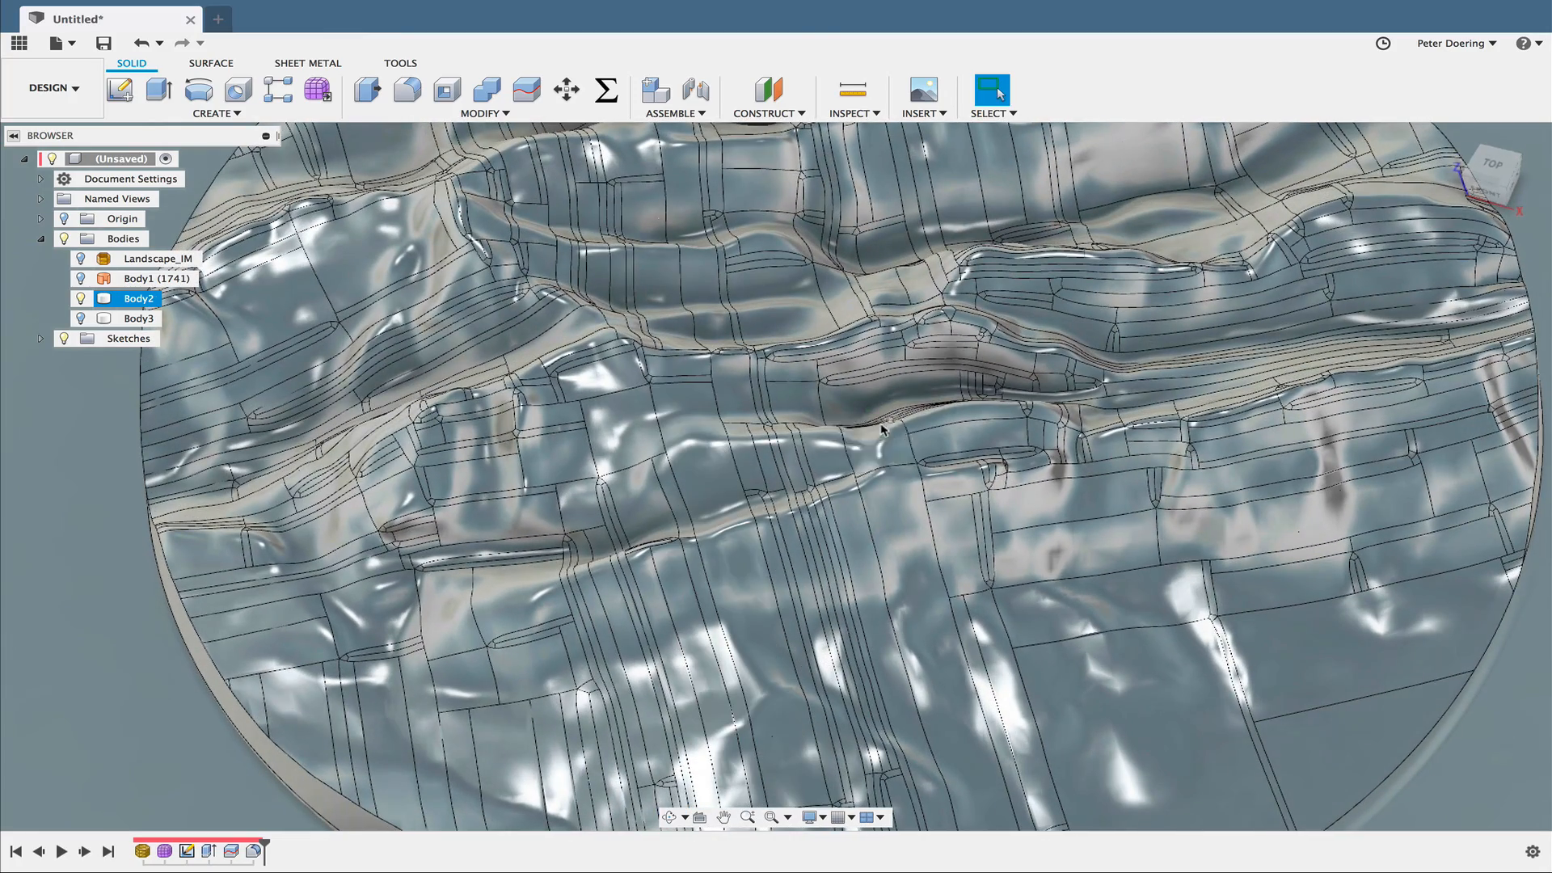
pyautogui.keyDown('shift'); pyautogui.moveTo(792, 444); pyautogui.dragTo(752, 339, button='middle'); pyautogui.keyUp('shift')
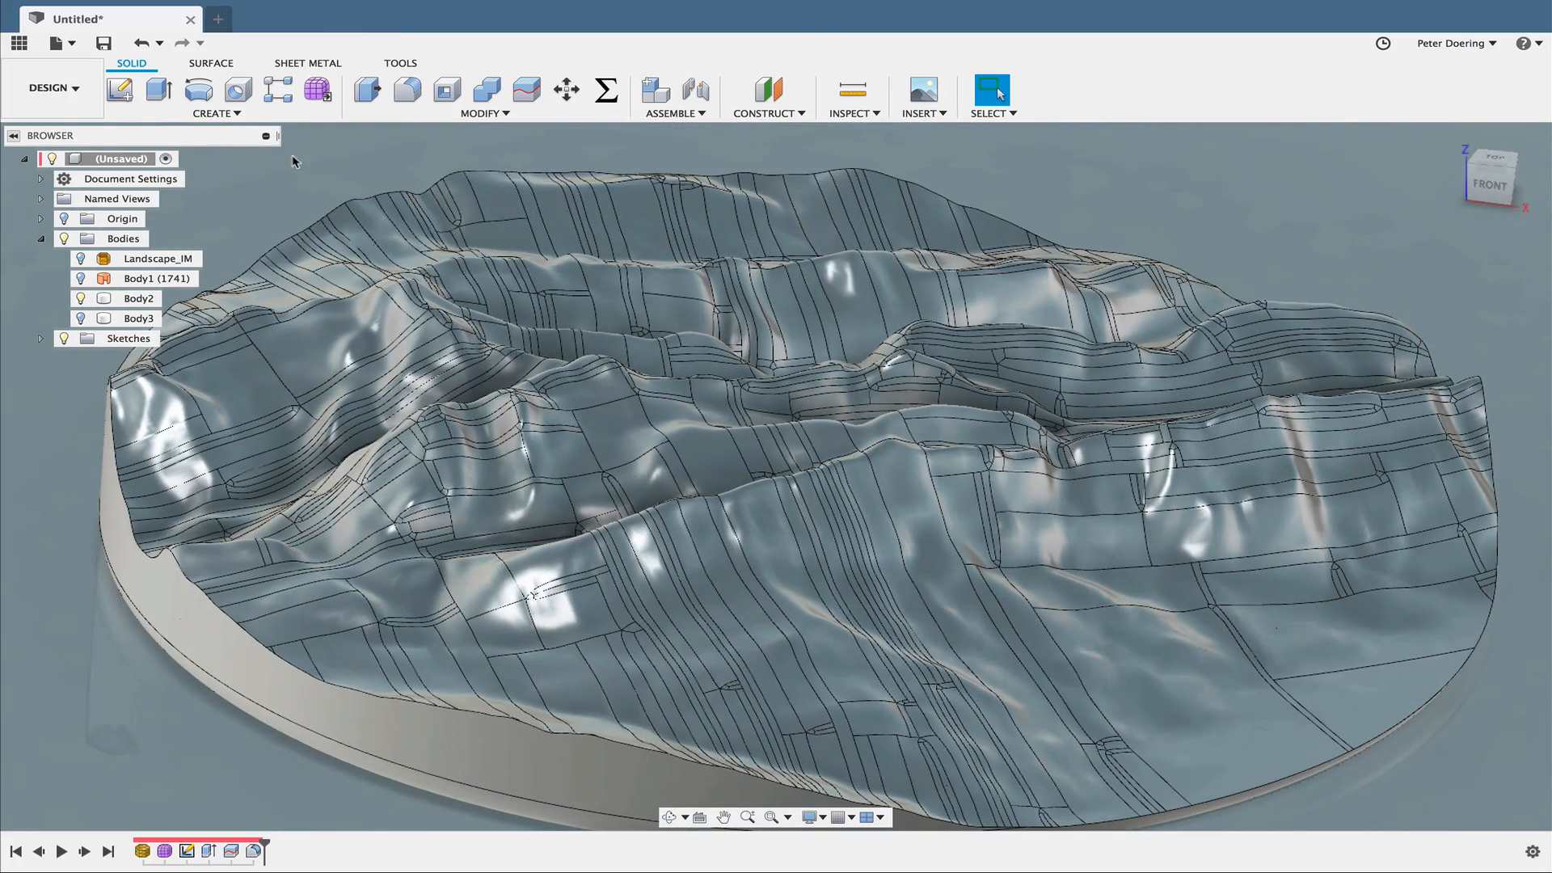
pyautogui.moveTo(332, 207); pyautogui.dragTo(356, 192, button='middle')
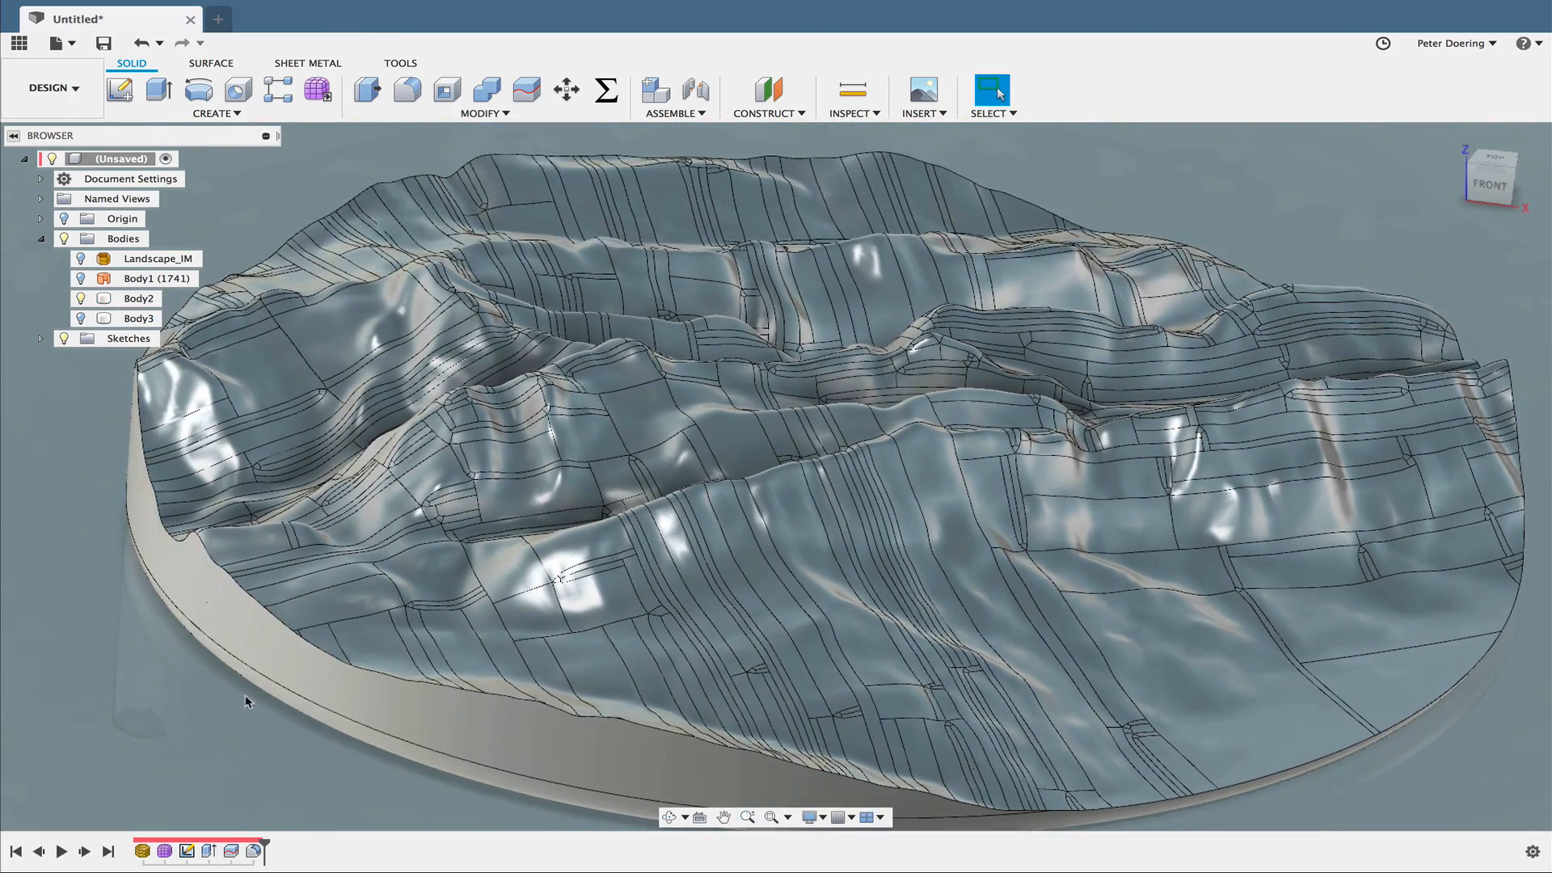
pyautogui.keyDown('shift'); pyautogui.moveTo(245, 700); pyautogui.dragTo(470, 745, button='middle'); pyautogui.keyUp('shift')
pyautogui.scroll(-2, 245, 701)
pyautogui.moveTo(1037, 6)
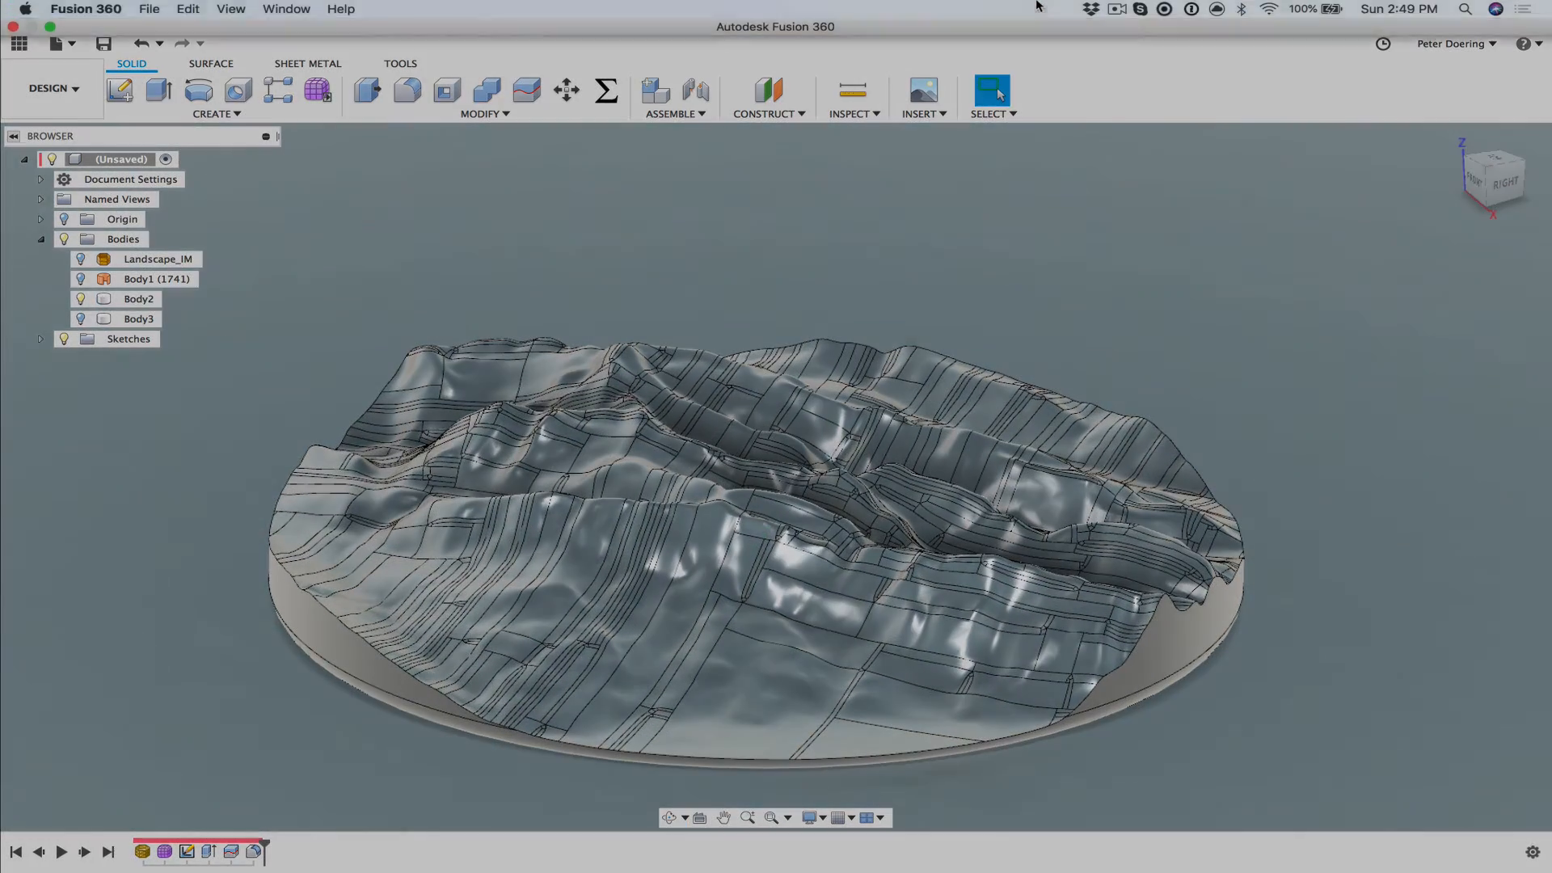